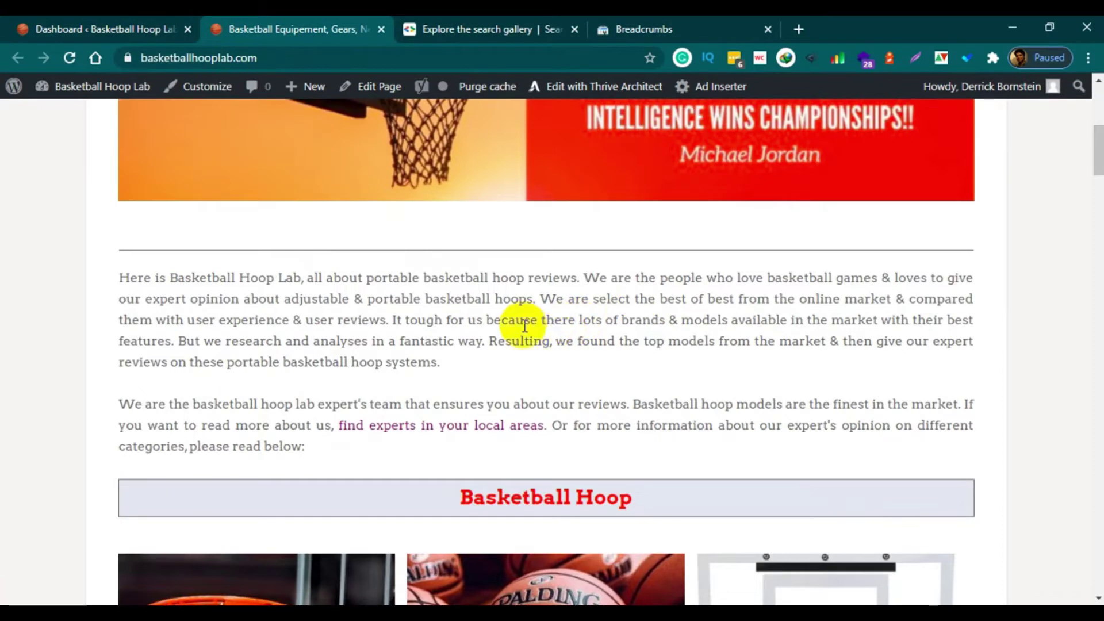
Open the Ramgoal indoor mini basketball hoop post and look for breadcrumbs around its title.
click(314, 298)
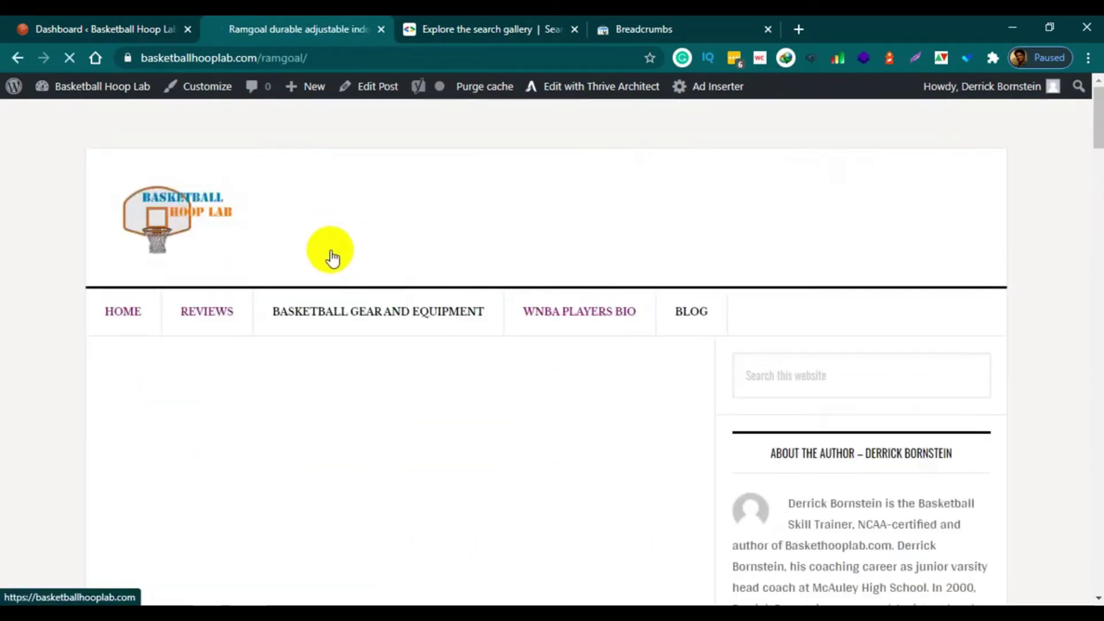
scroll(458, 319, down, 4)
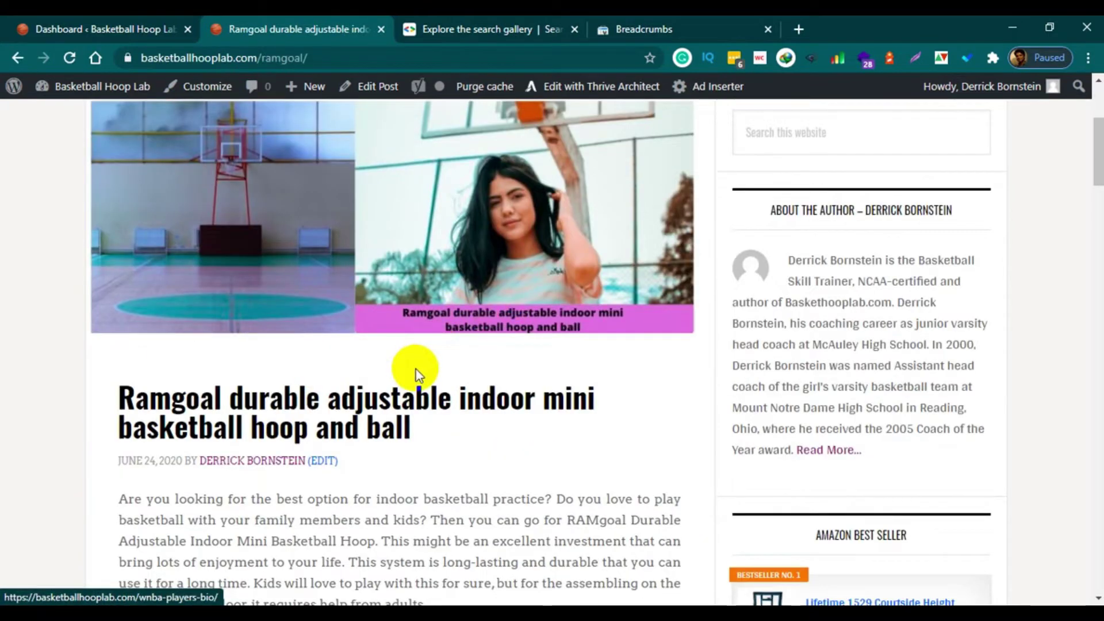
scroll(451, 360, up, 4)
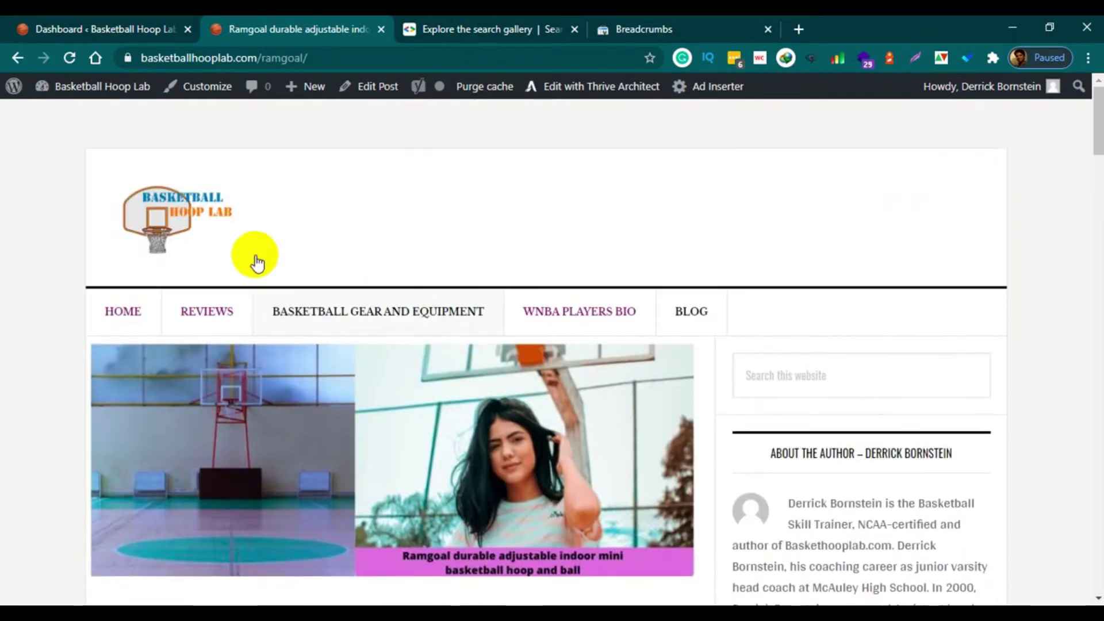
Open Yoast SEO's Search Appearance settings from the WordPress dashboard.
click(115, 27)
mouse_move(78, 355)
scroll(75, 345, down, 4)
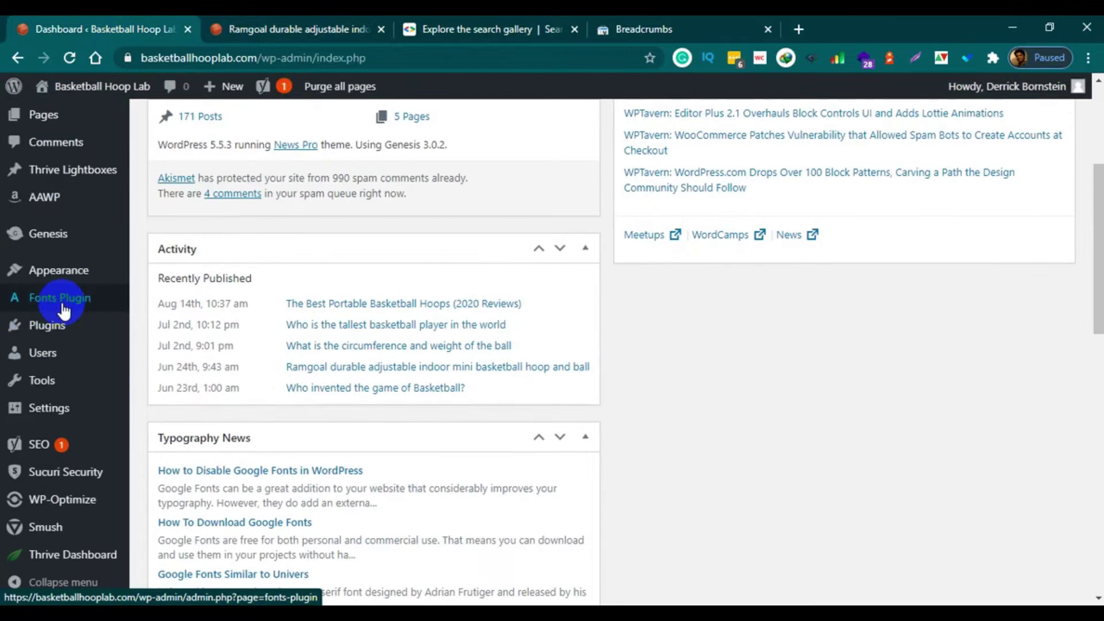
mouse_move(72, 430)
scroll(72, 429, down, 1)
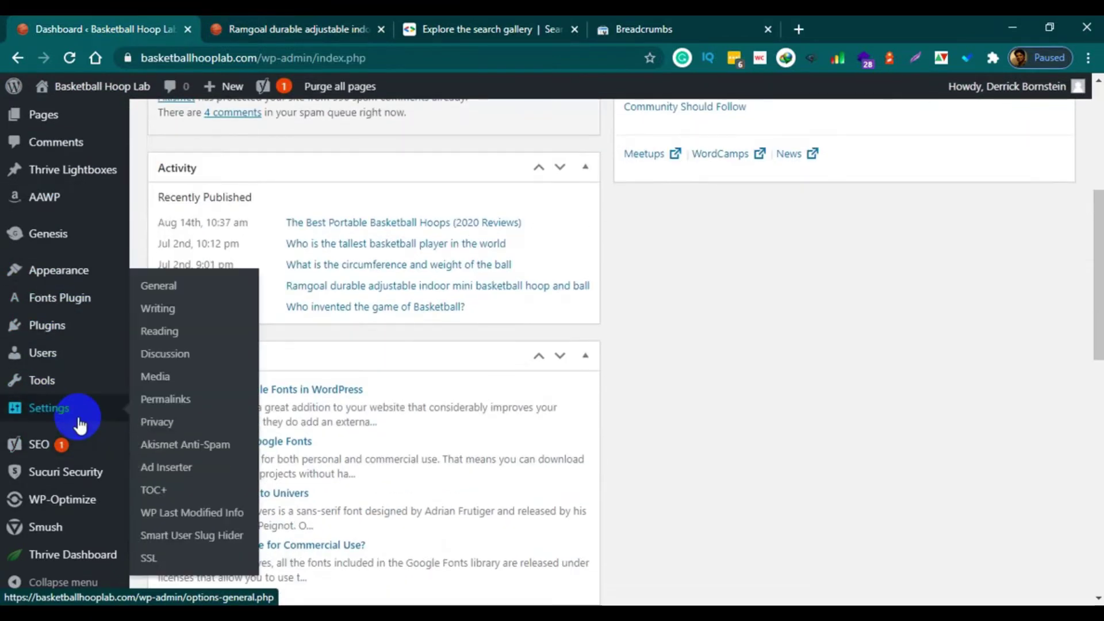
click(152, 447)
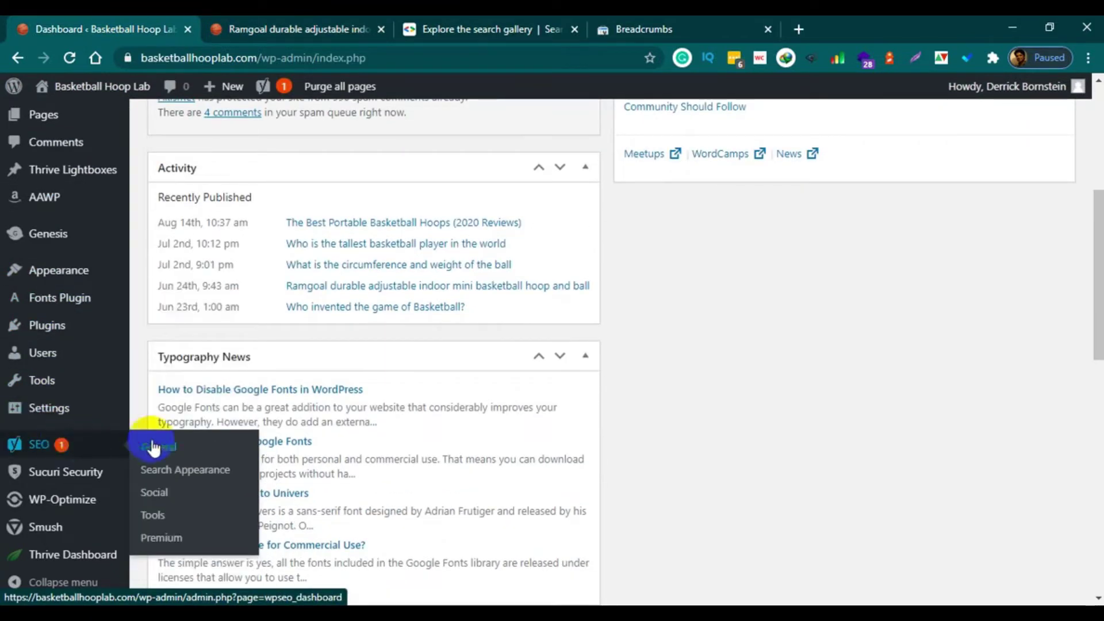
click(155, 476)
Check the Ramgoal post's address and the area above its title for a breadcrumb trail.
click(257, 29)
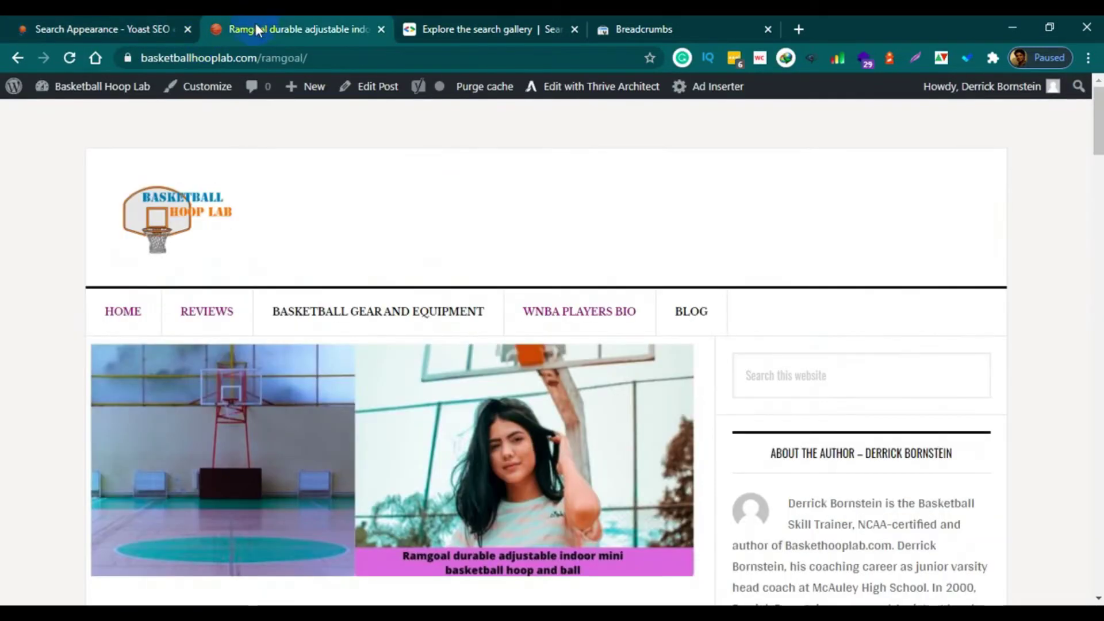
click(260, 84)
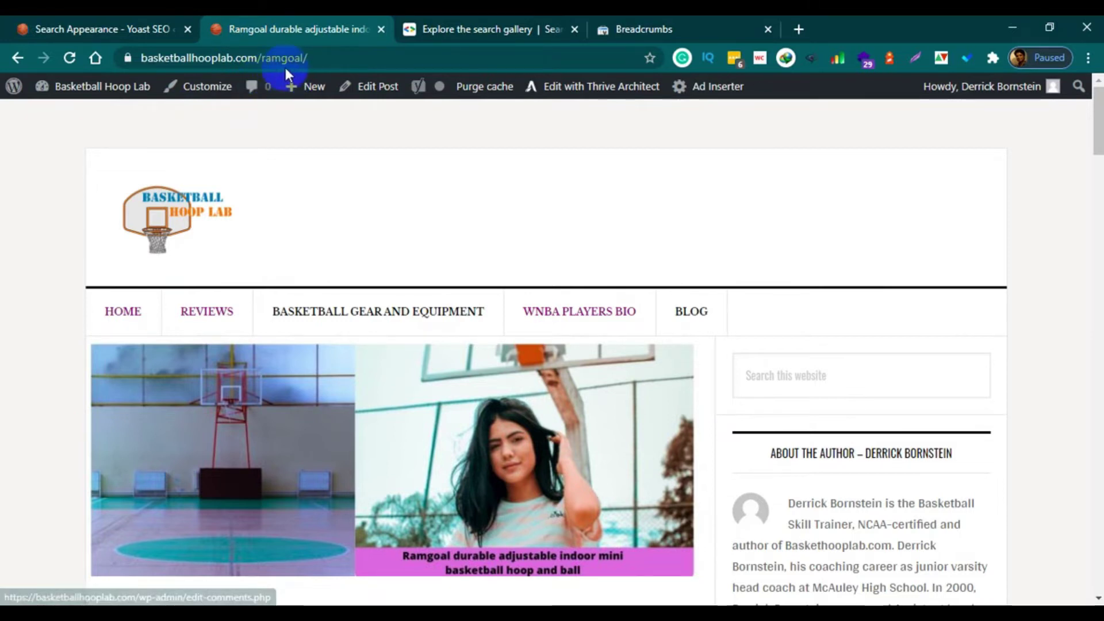
scroll(450, 275, down, 1)
scroll(368, 282, down, 8)
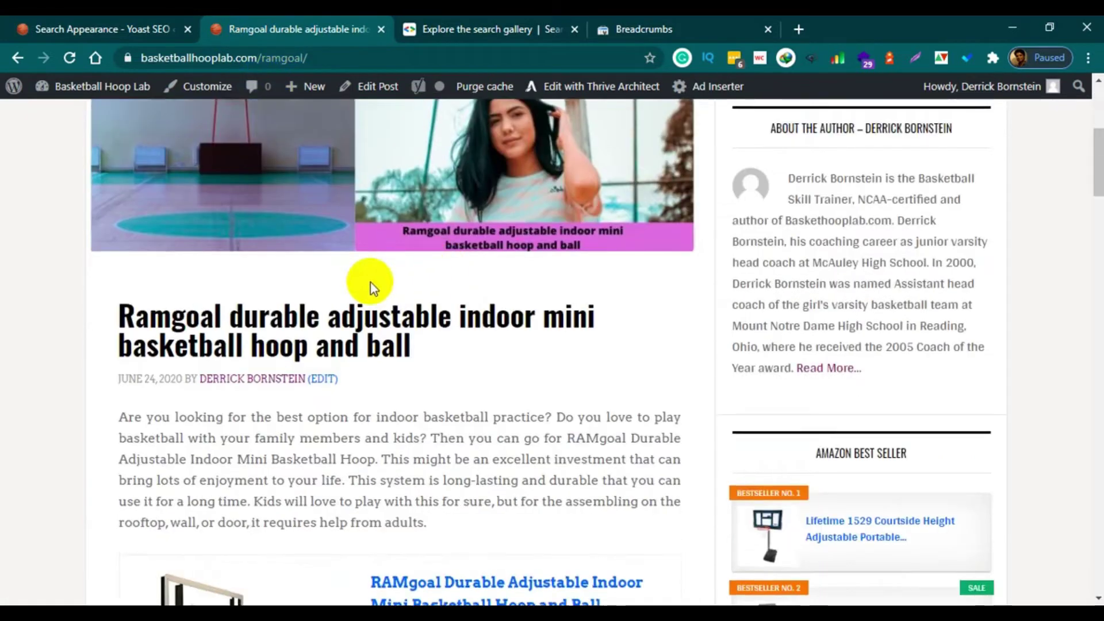
scroll(106, 281, up, 3)
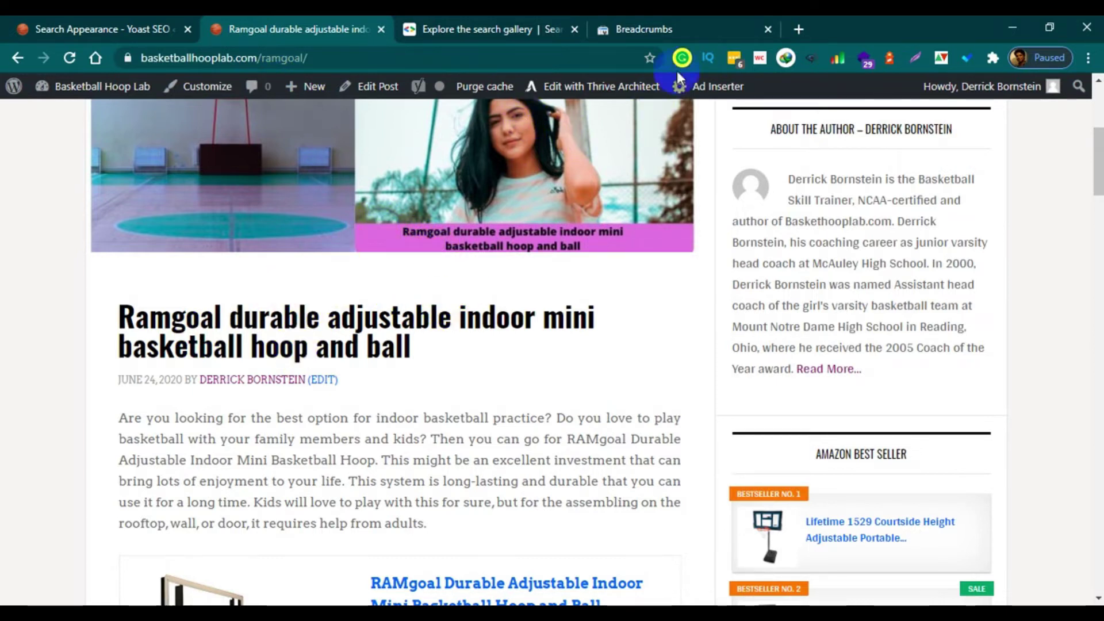
Switch to Google Search Console's Breadcrumbs report, add the valid items to the chart, and view the details.
click(643, 29)
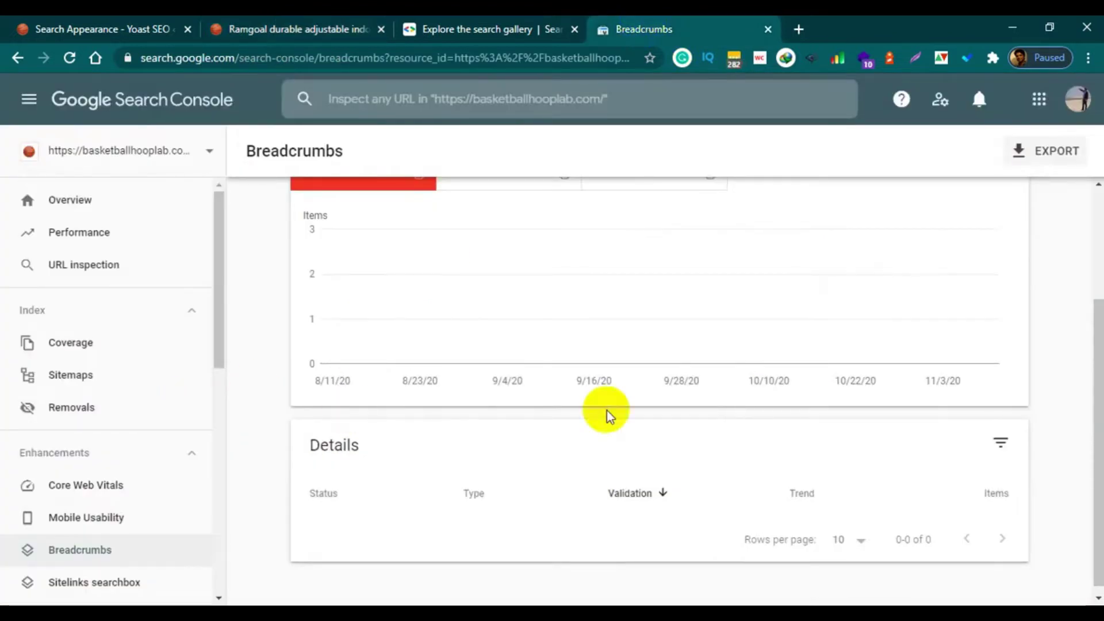
scroll(598, 402, up, 3)
scroll(747, 370, down, 3)
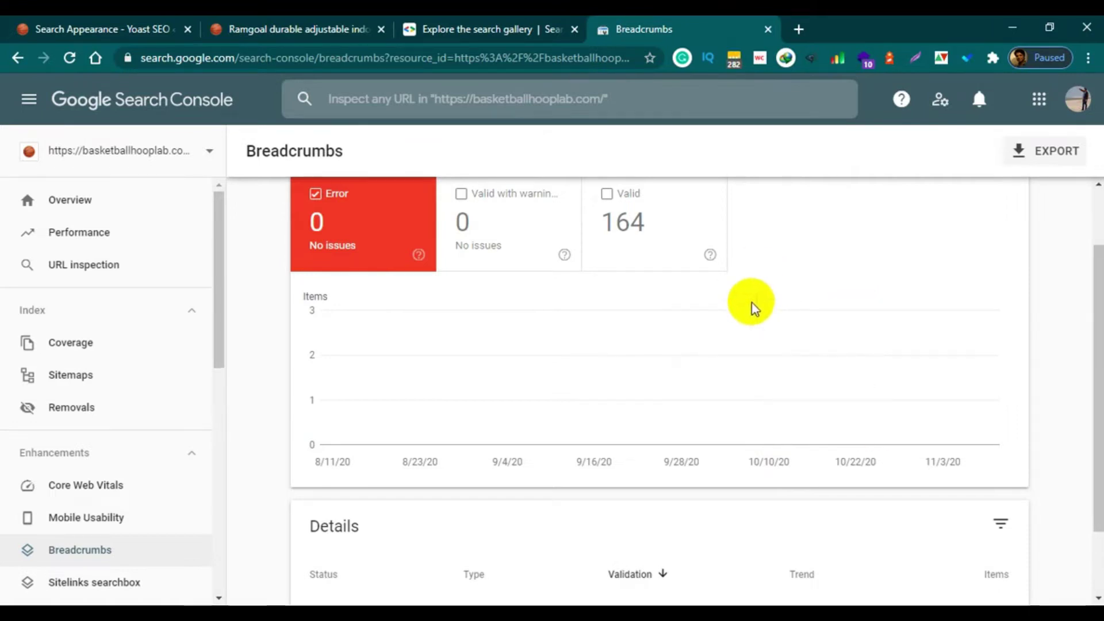
scroll(690, 323, up, 3)
click(659, 318)
scroll(735, 301, down, 4)
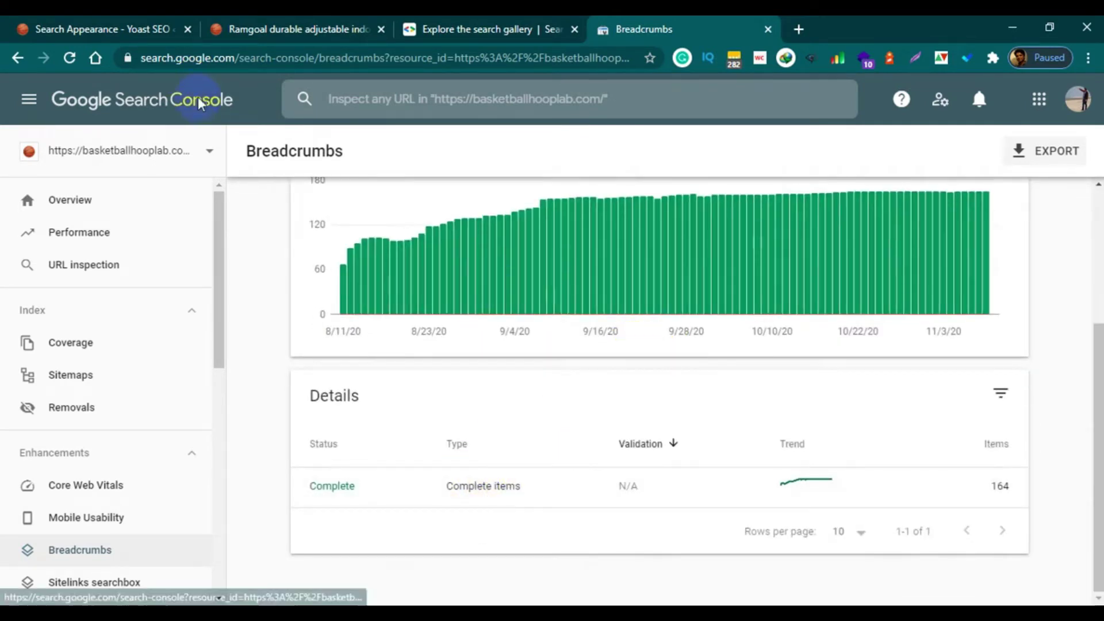
Return to WordPress and open the Breadcrumbs settings in Yoast SEO's Search Appearance.
click(135, 37)
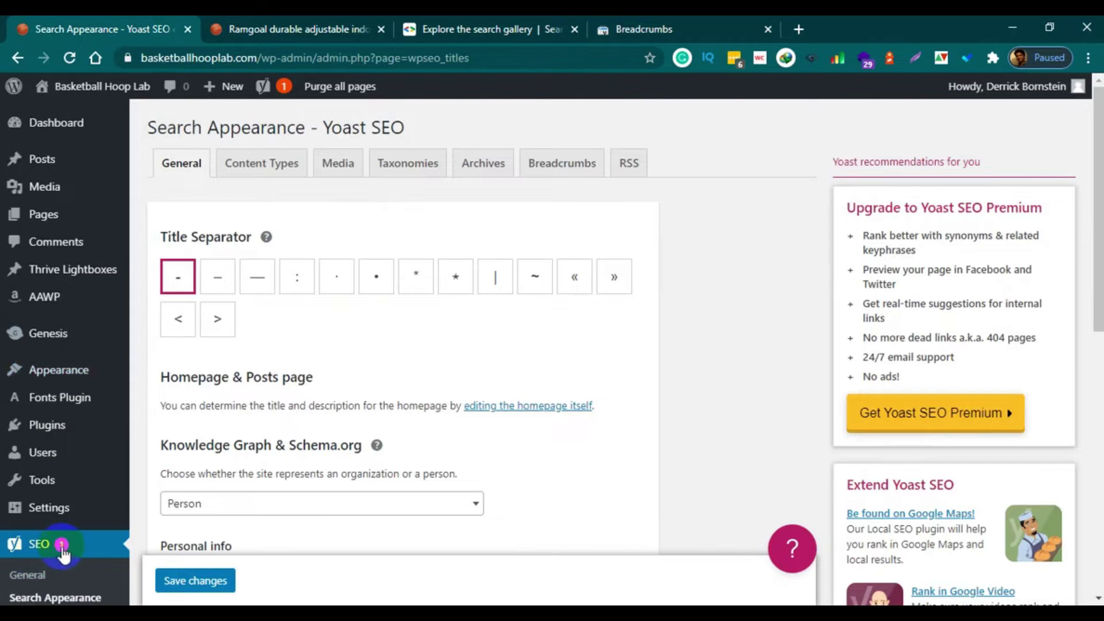
scroll(69, 546, down, 3)
scroll(216, 456, up, 3)
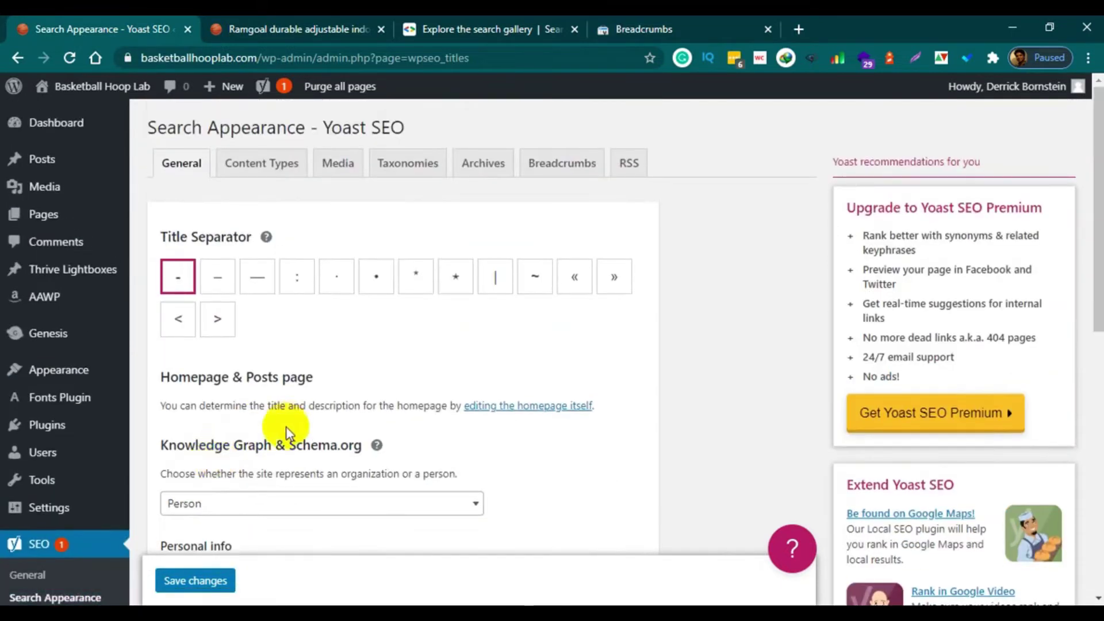
click(562, 162)
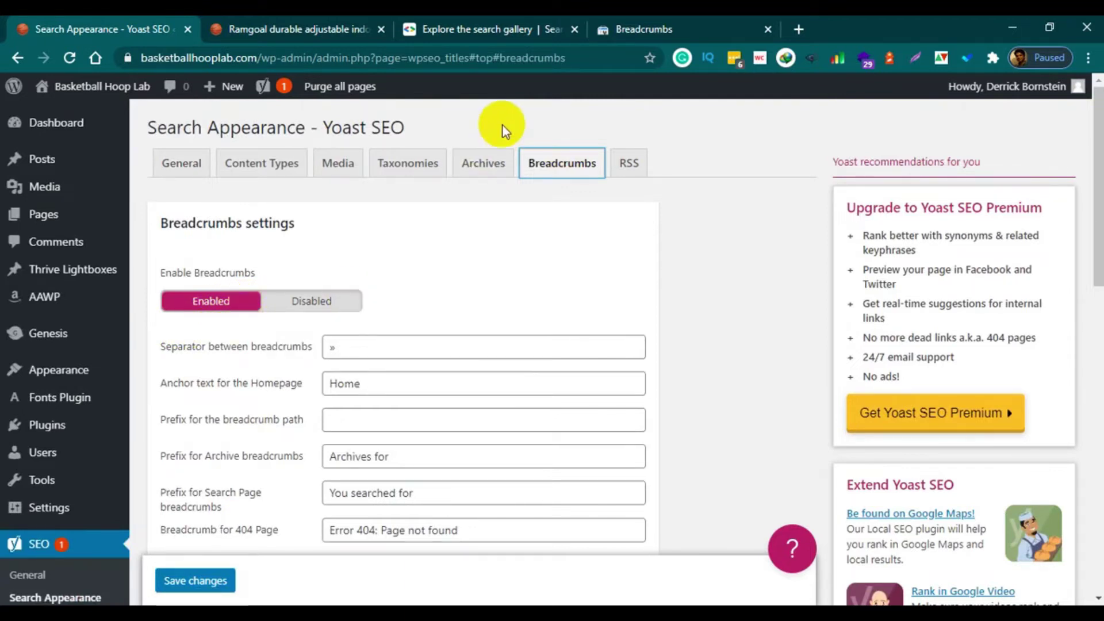
Review the chart and details of the Breadcrumbs report in Google Search Console.
click(620, 27)
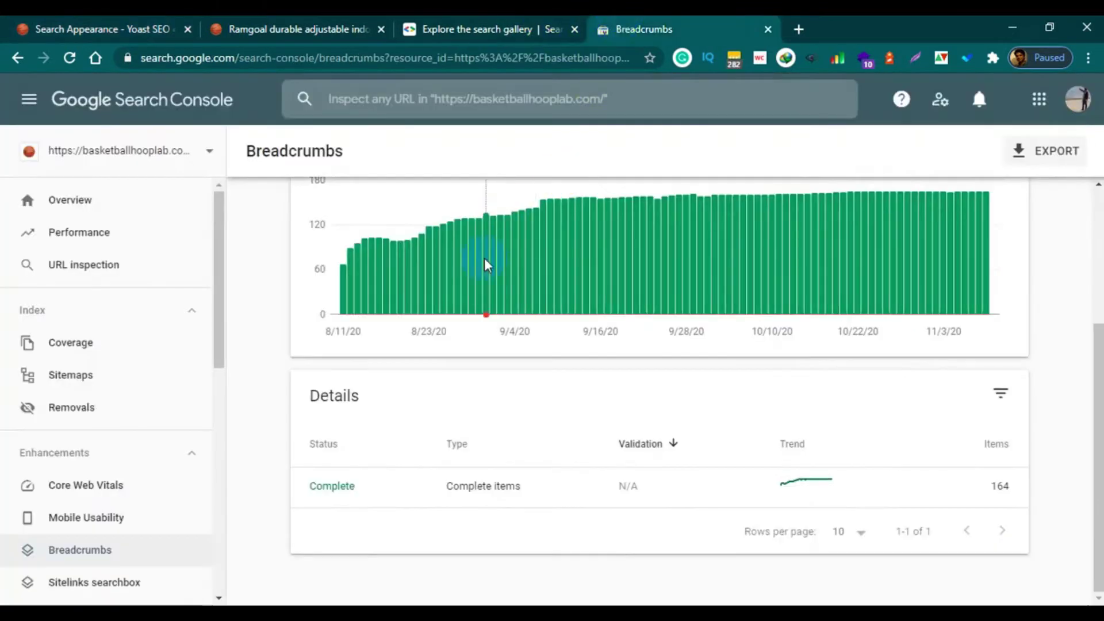
scroll(641, 358, up, 4)
scroll(614, 377, down, 4)
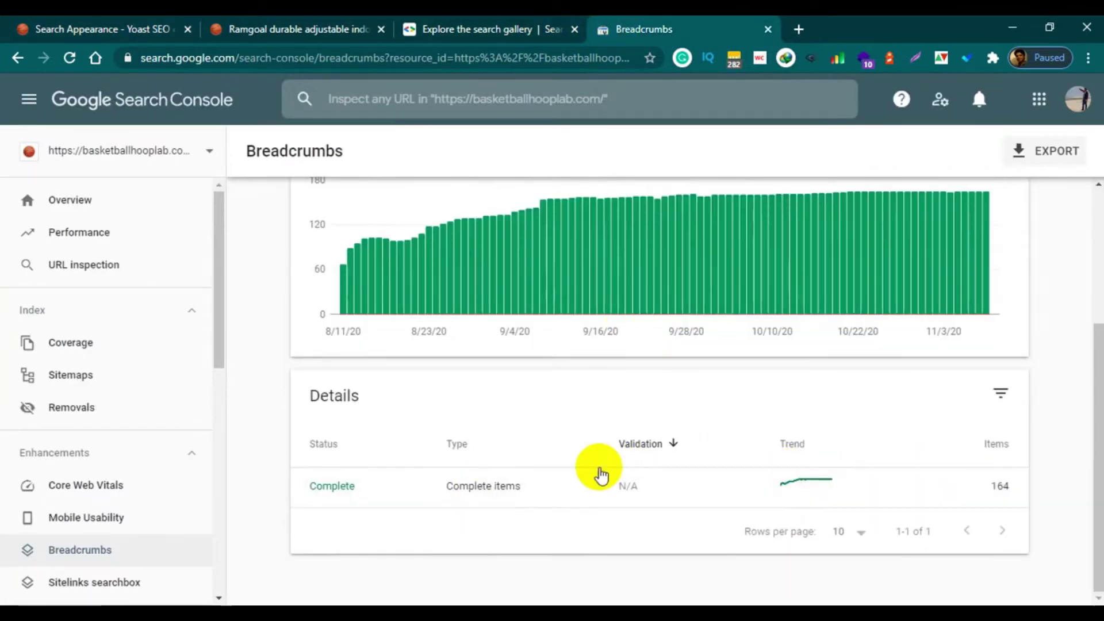
scroll(575, 431, up, 4)
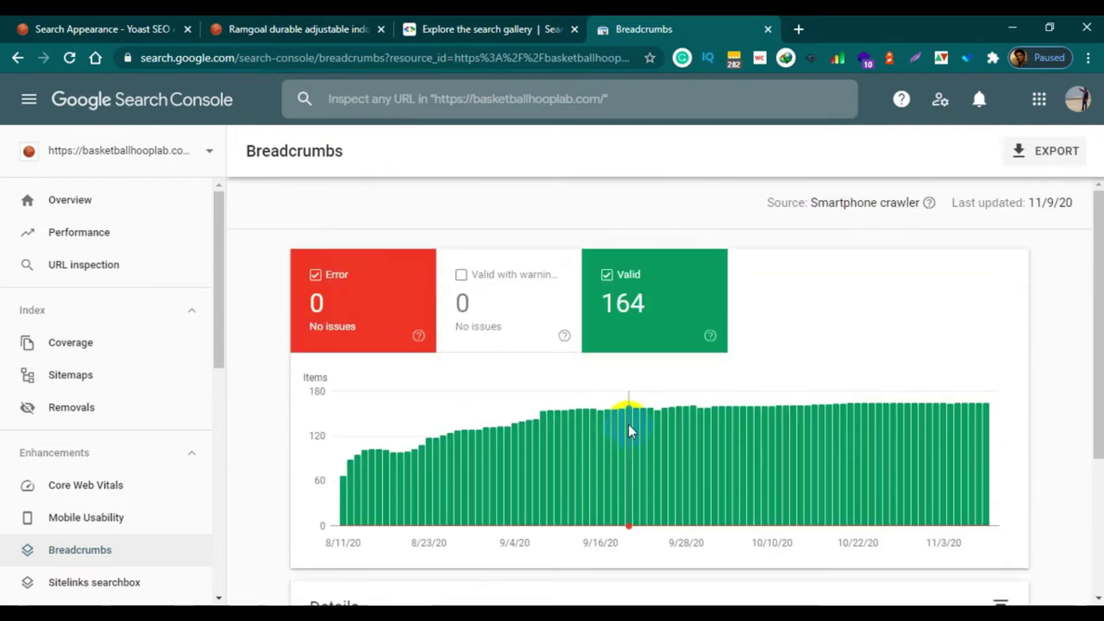
scroll(621, 415, down, 4)
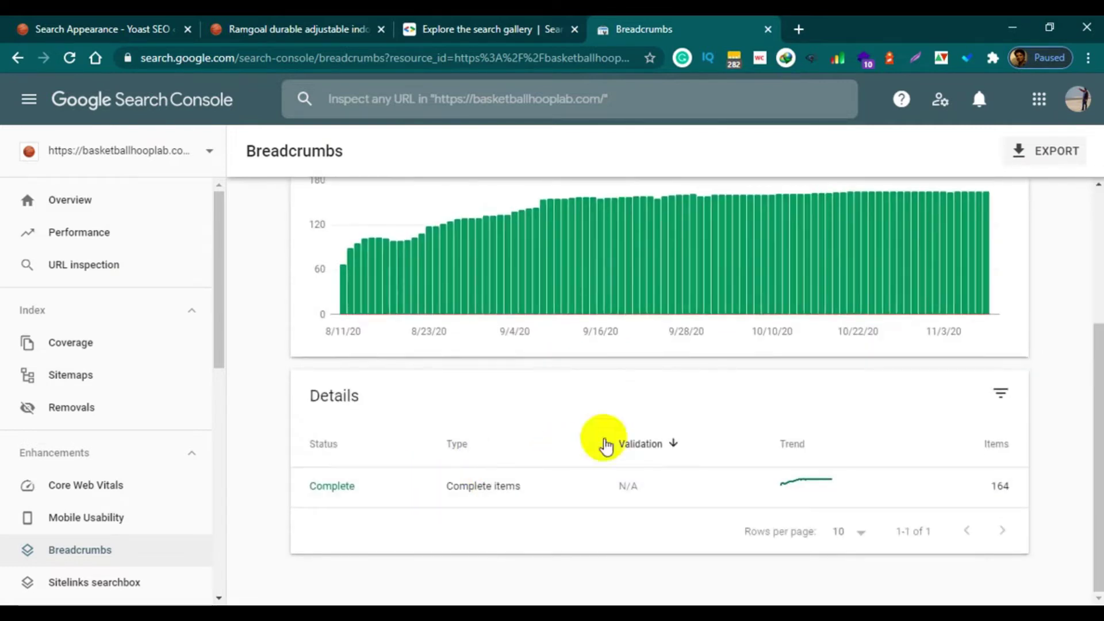
Look through the published Ramgoal post for a breadcrumb trail.
click(292, 31)
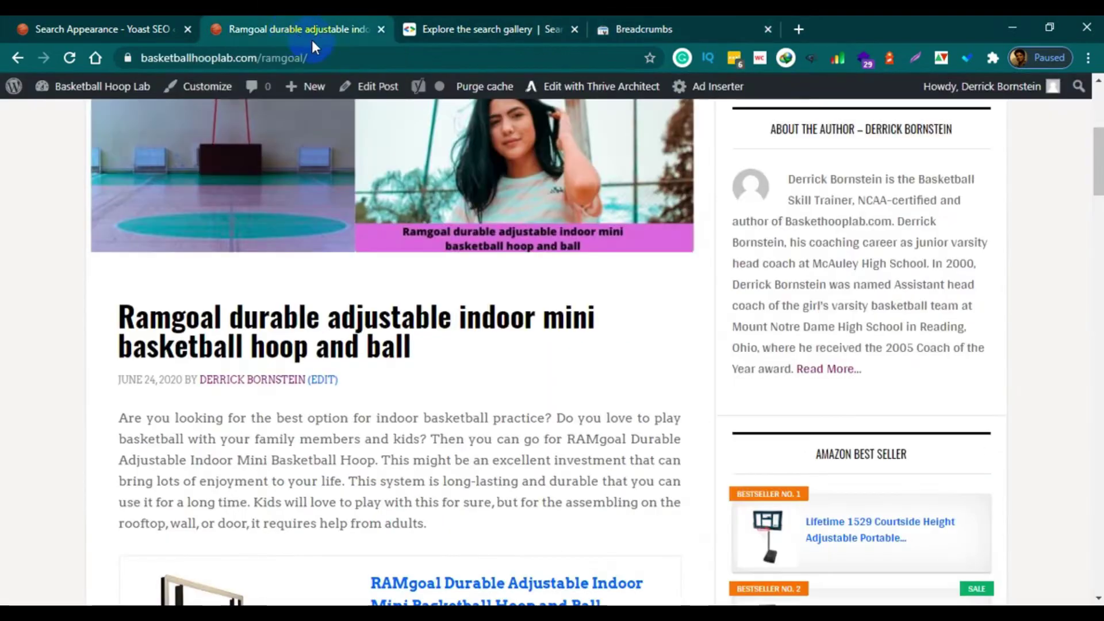
click(484, 281)
scroll(387, 271, up, 4)
scroll(391, 270, down, 10)
scroll(394, 253, up, 7)
scroll(393, 231, up, 4)
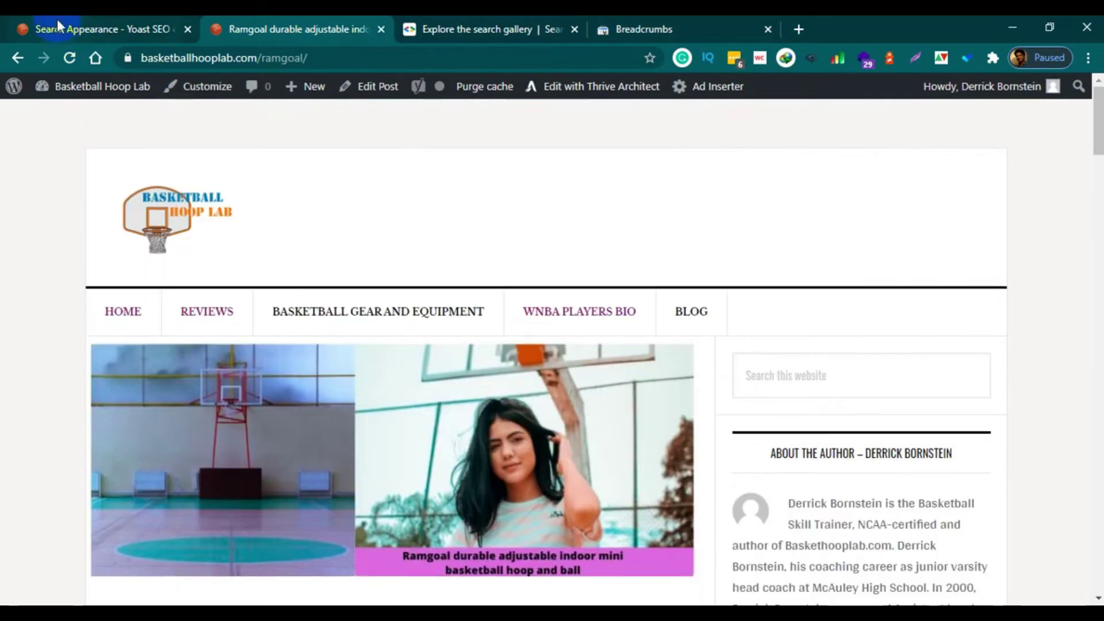
Review Yoast SEO's breadcrumb settings, including the enable option and the taxonomy choices for content types.
click(46, 29)
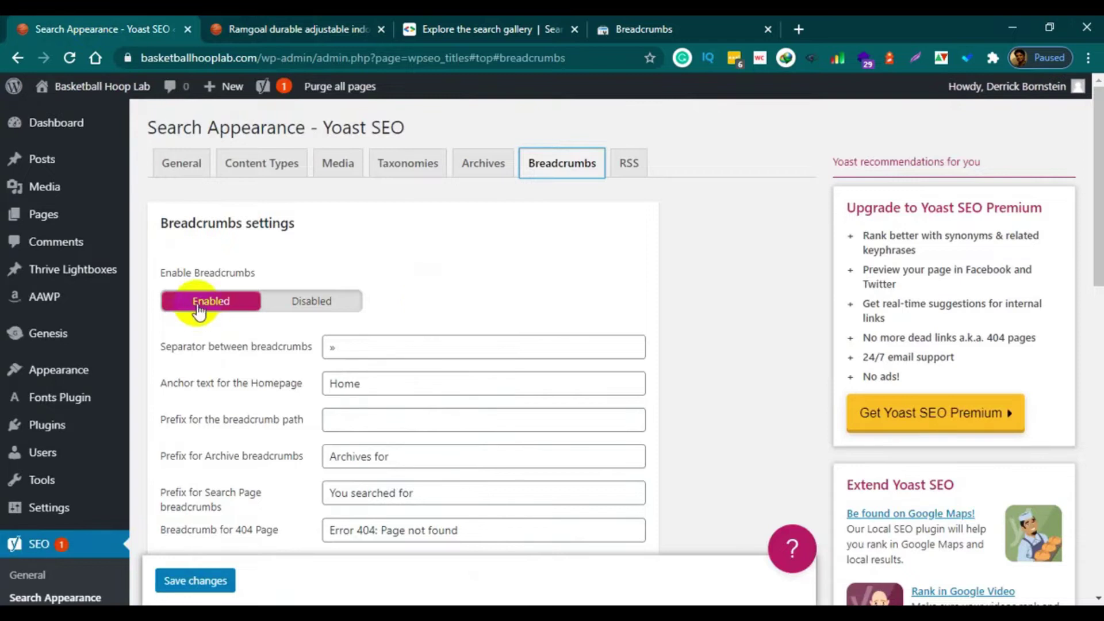
scroll(404, 303, down, 4)
scroll(437, 319, down, 5)
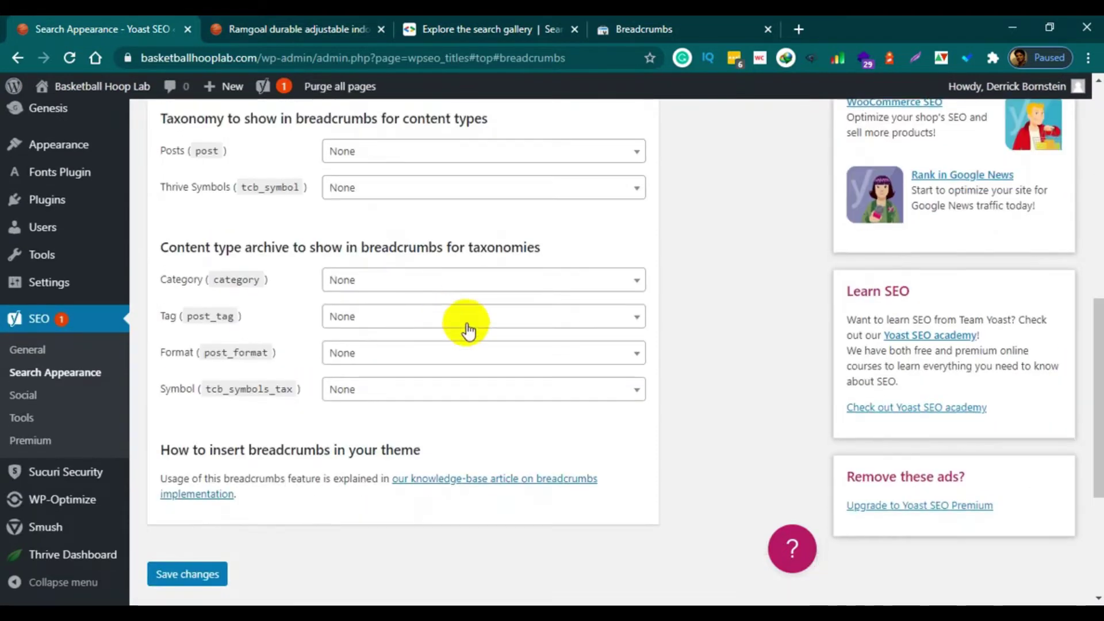
scroll(469, 322, up, 10)
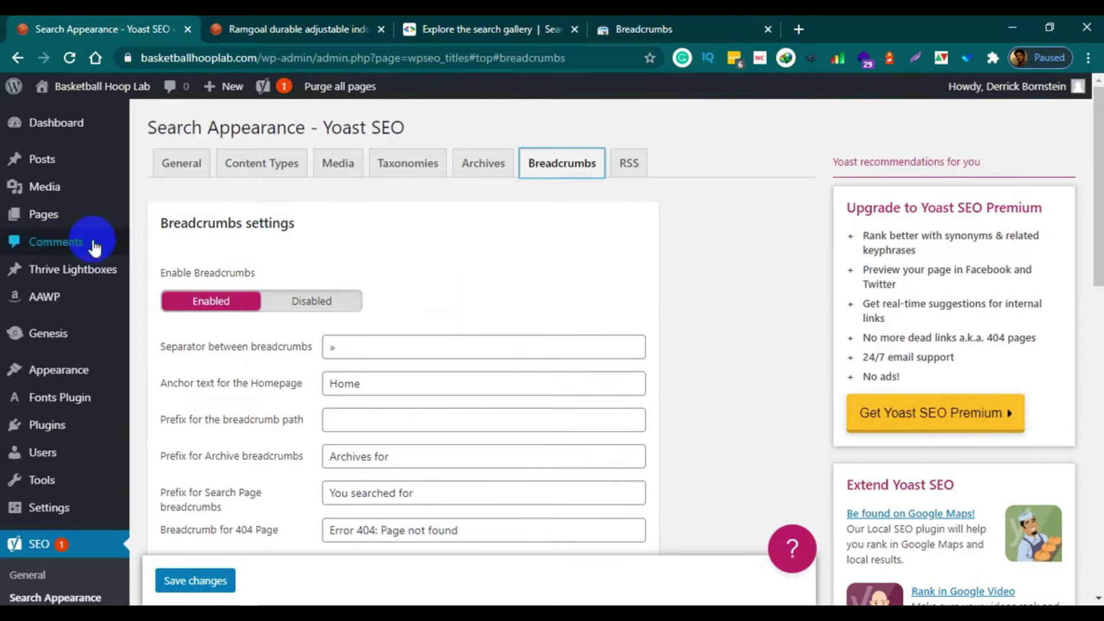
Open the WordPress theme customizer and view its Yoast SEO Breadcrumbs section.
mouse_move(40, 379)
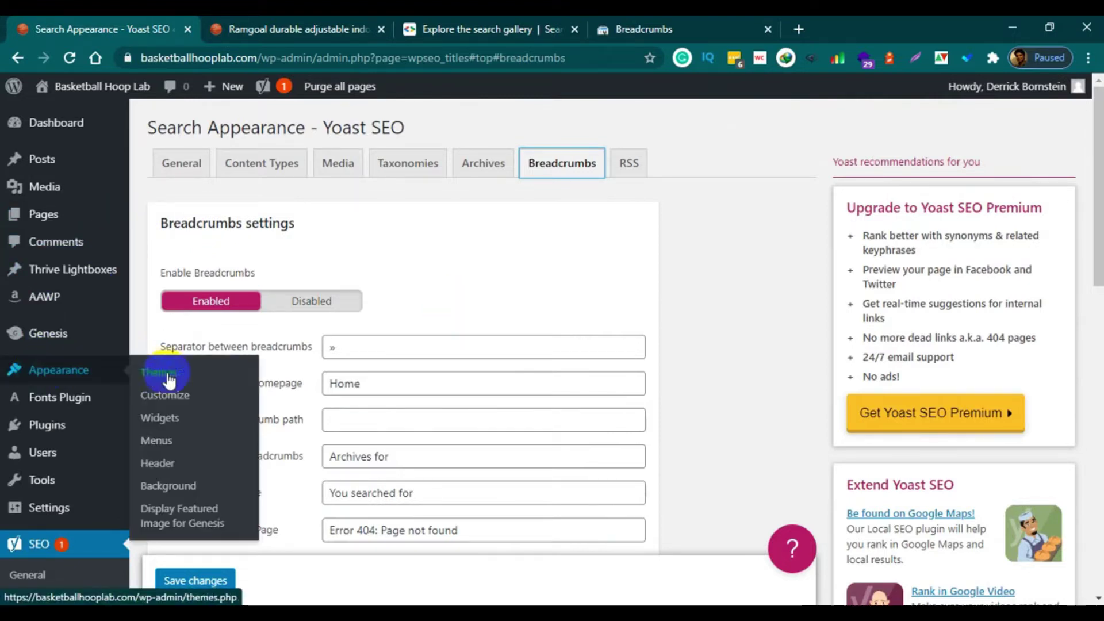
click(166, 397)
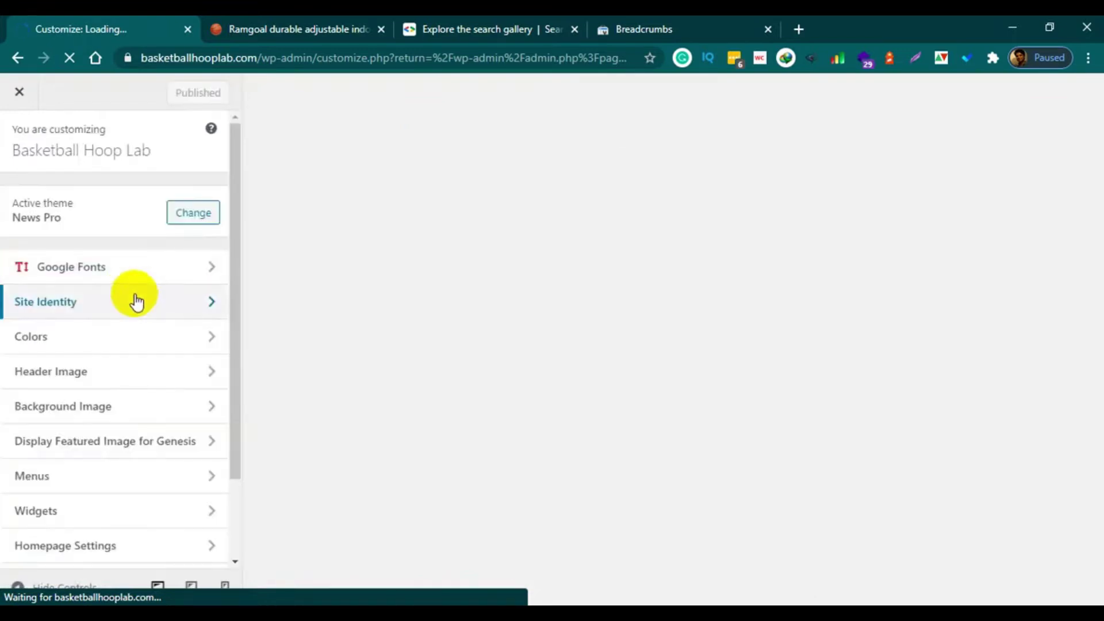
scroll(132, 354, down, 2)
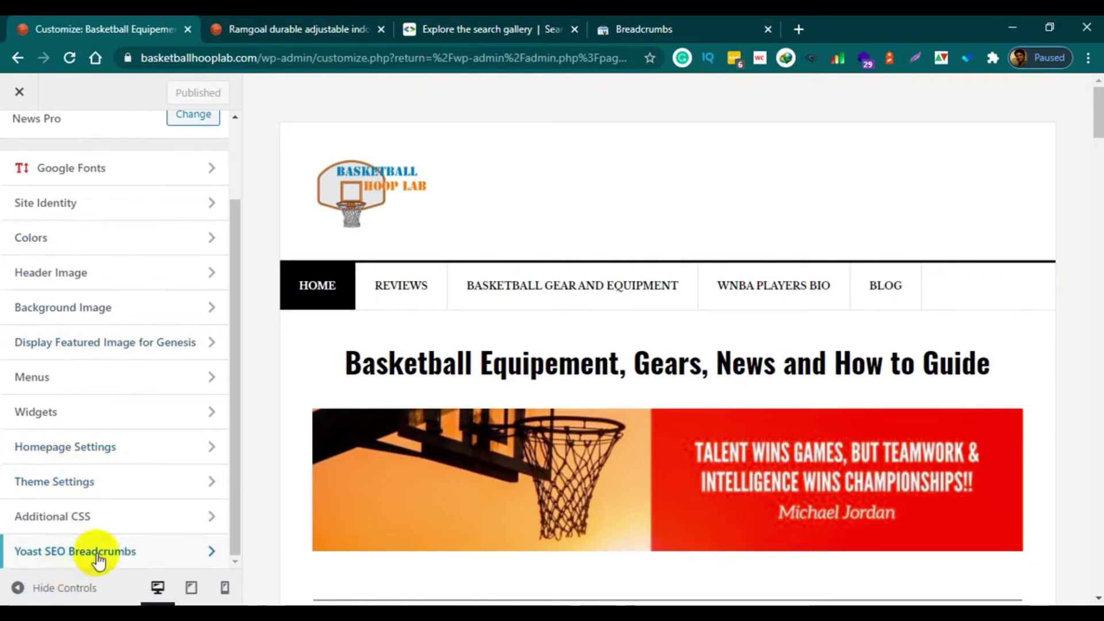
click(118, 556)
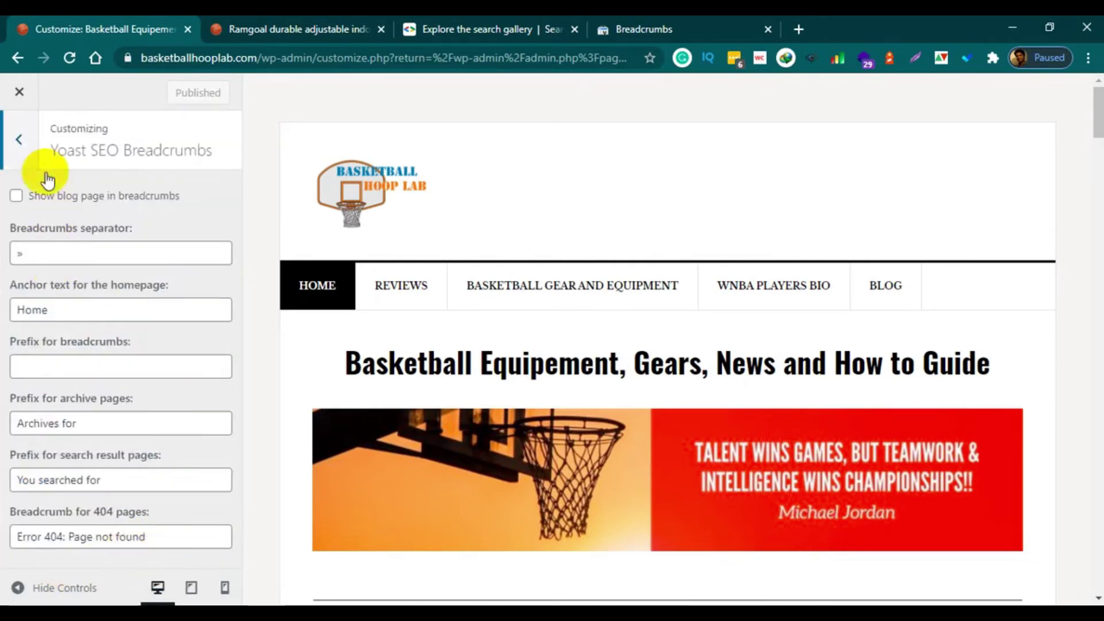
click(26, 144)
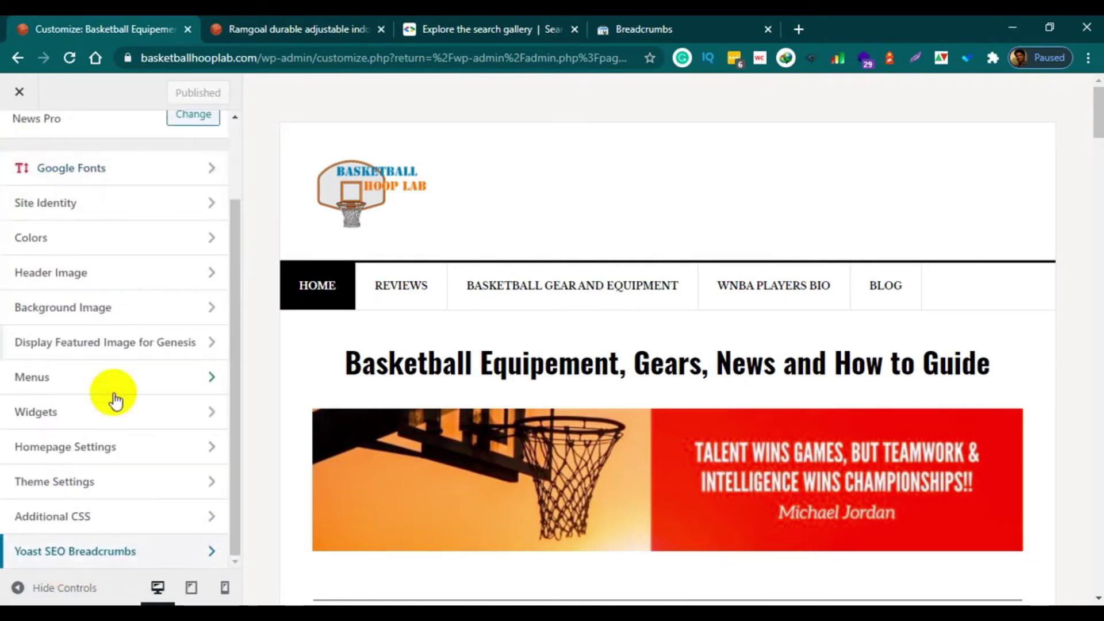
Open the Breadcrumbs options in the customizer's Theme Settings and look over the homepage preview.
click(67, 482)
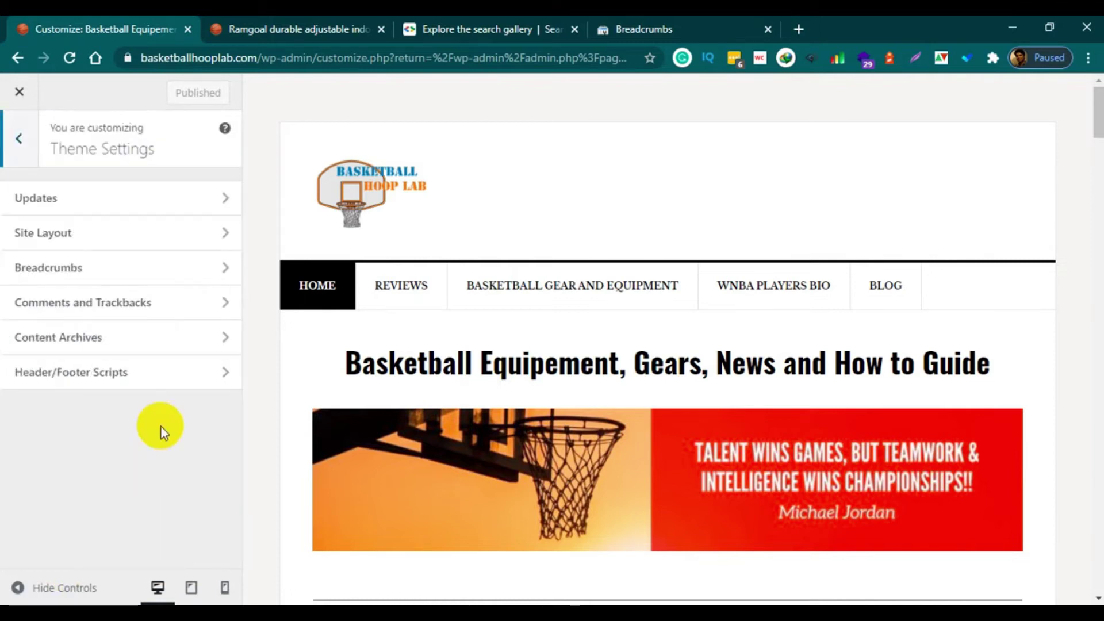
click(46, 274)
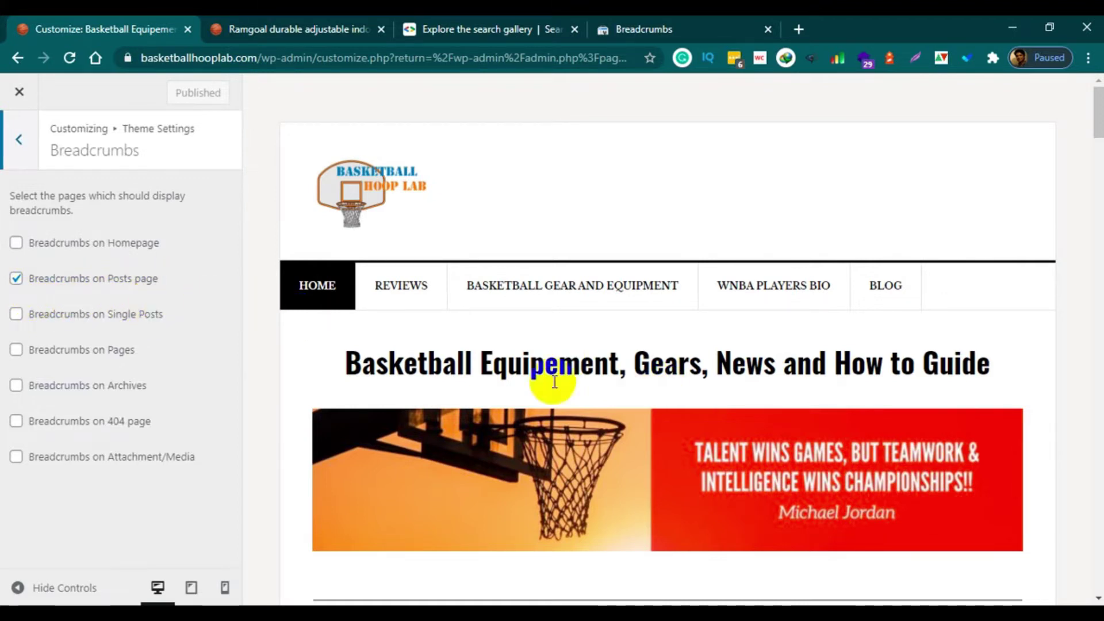
scroll(591, 382, down, 5)
scroll(547, 370, down, 10)
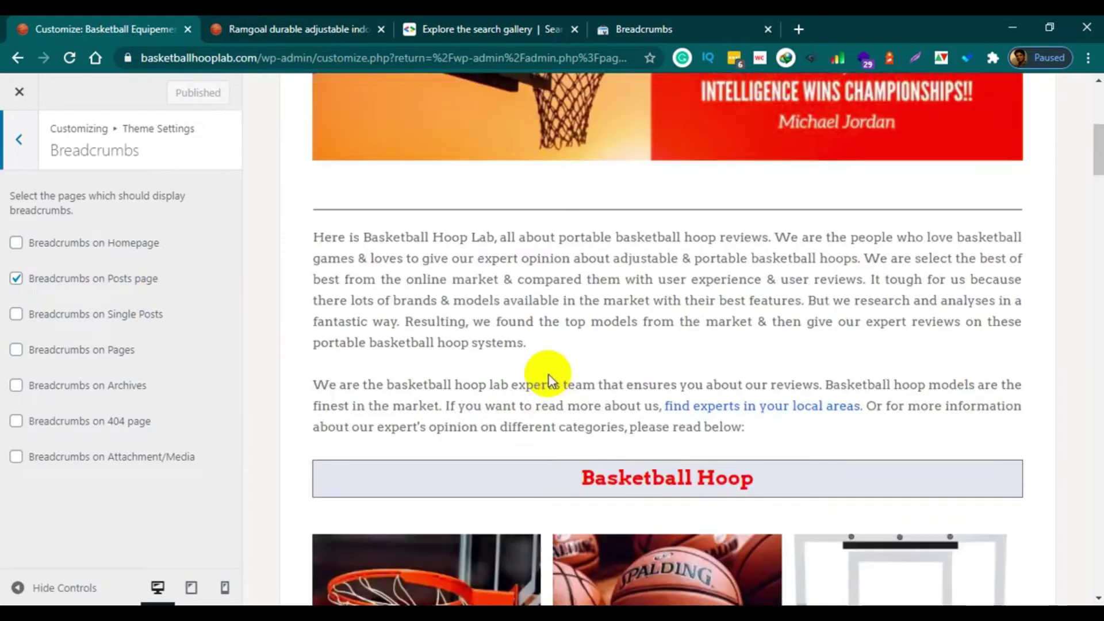
scroll(427, 333, up, 15)
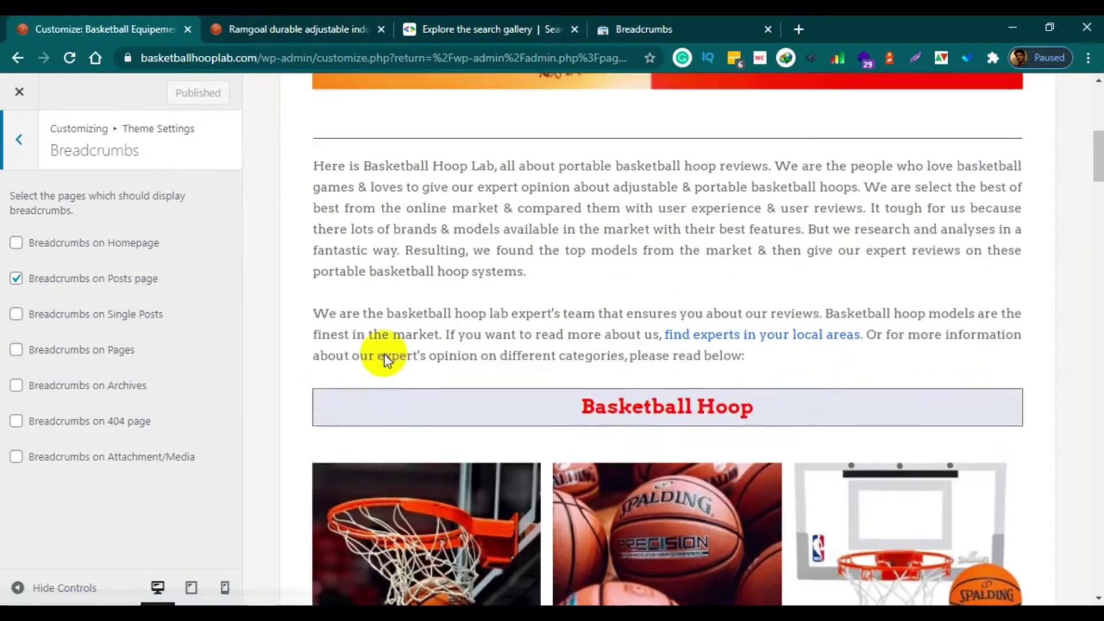
click(278, 35)
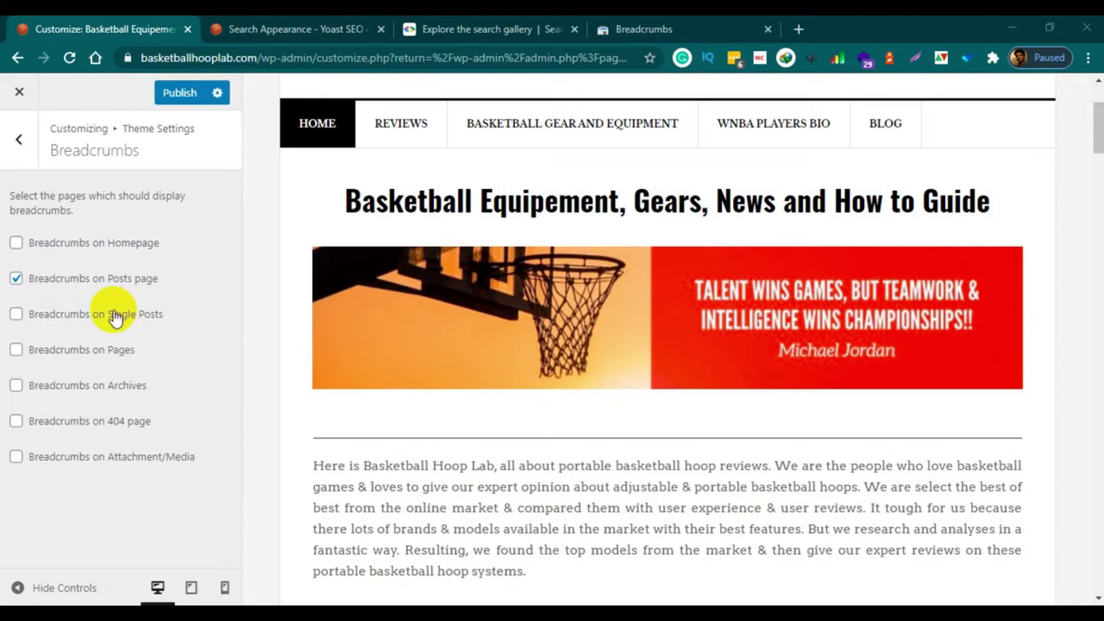
Enable breadcrumbs on single posts and publish the theme customizer changes.
click(16, 315)
click(183, 98)
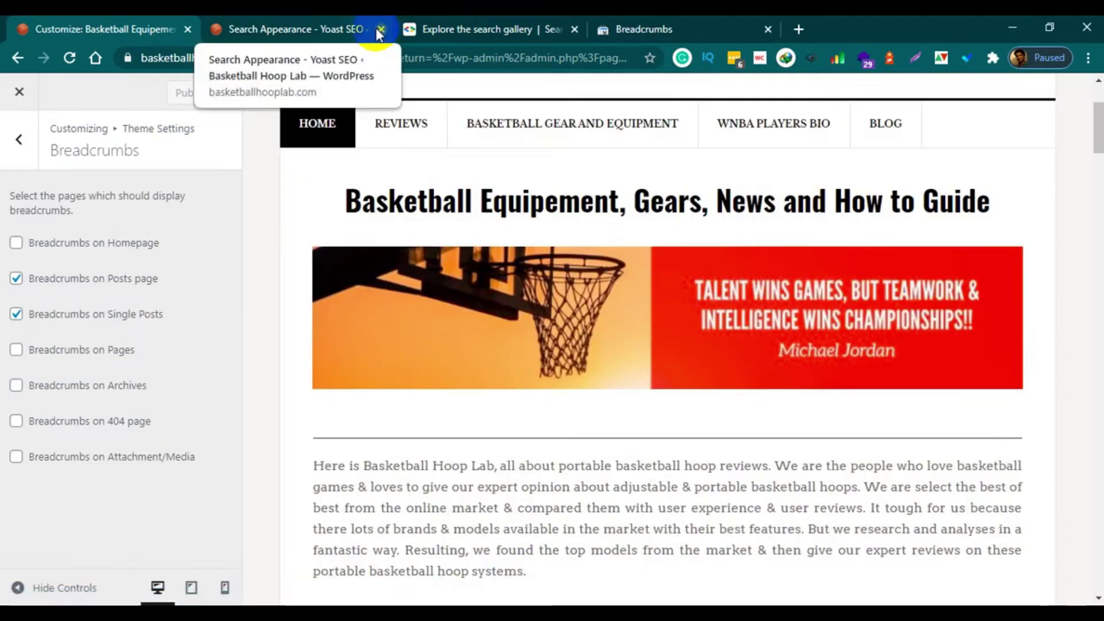
Visit the live site from the Yoast SEO page and check the Ramgoal Hoop post for its breadcrumb trail.
click(322, 33)
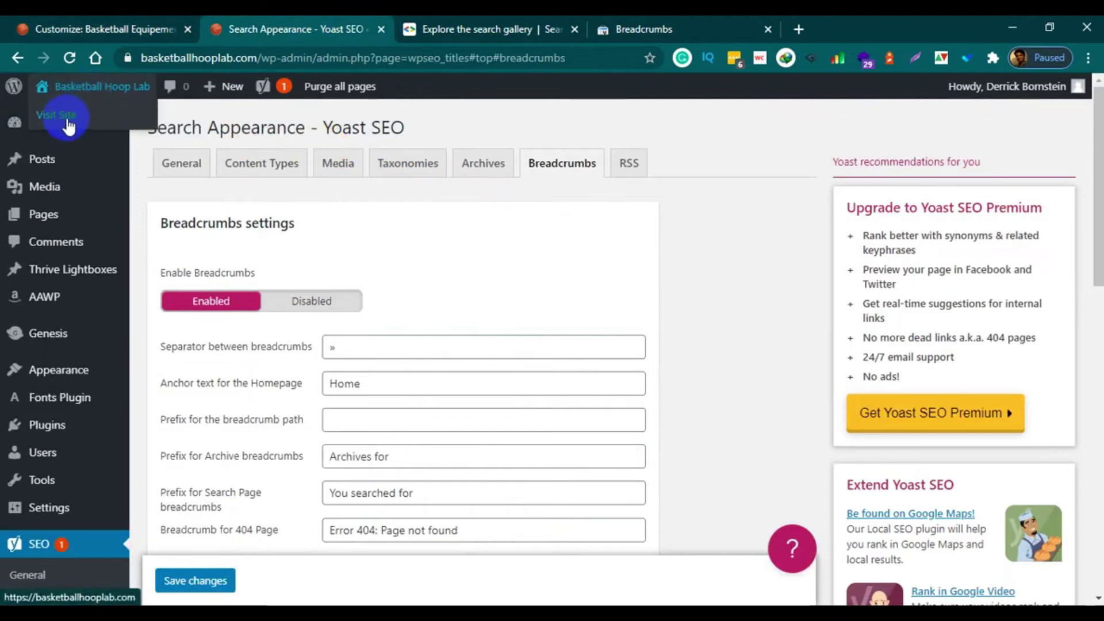
click(72, 116)
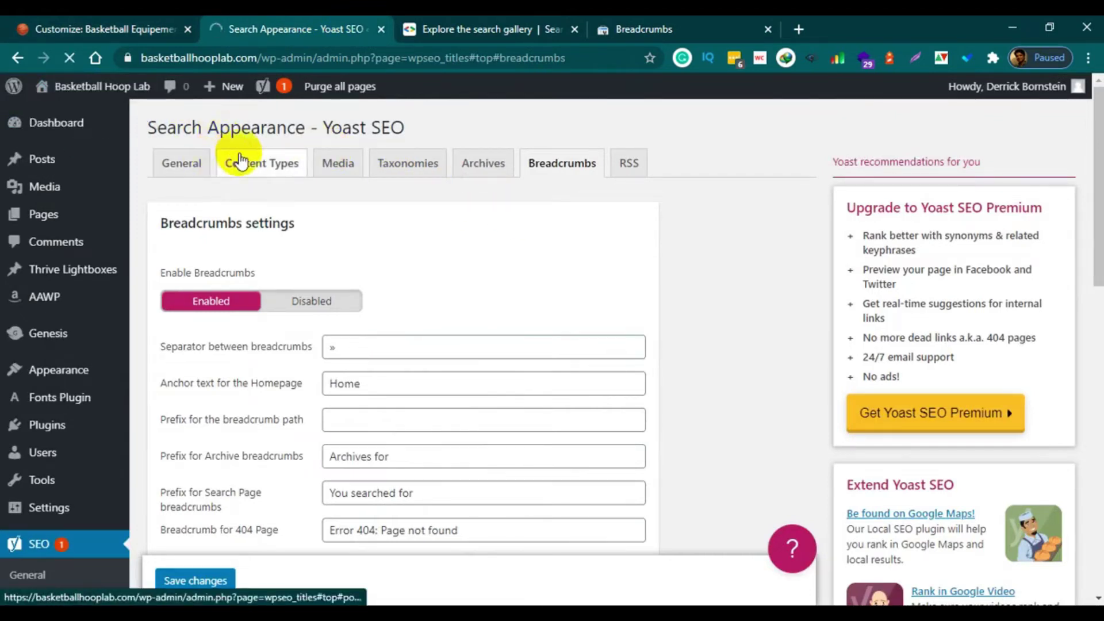
scroll(438, 365, down, 15)
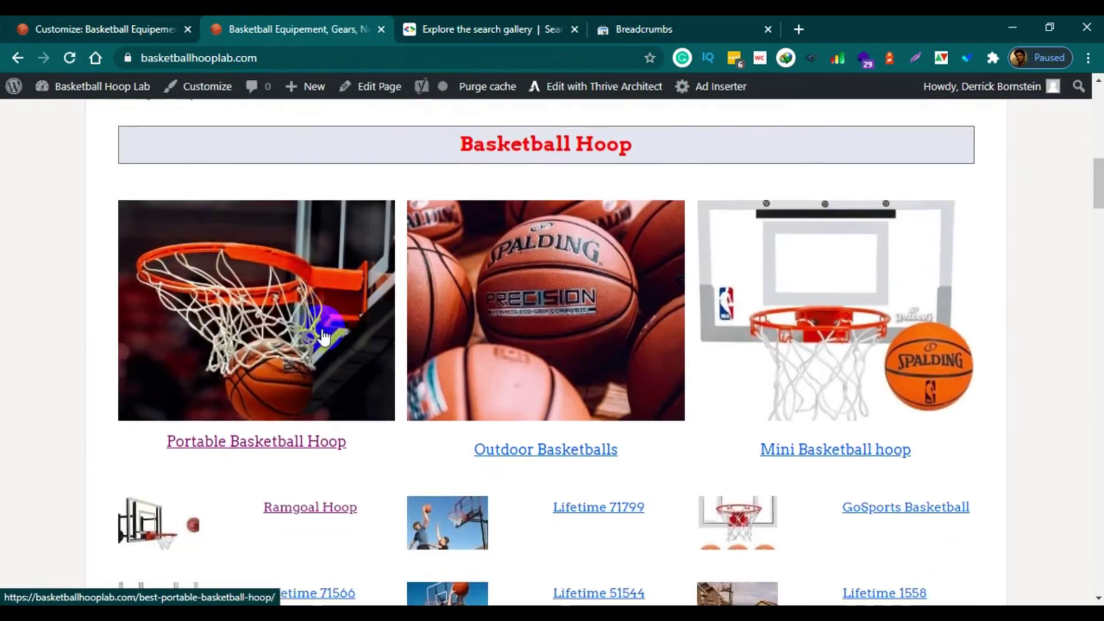
click(308, 213)
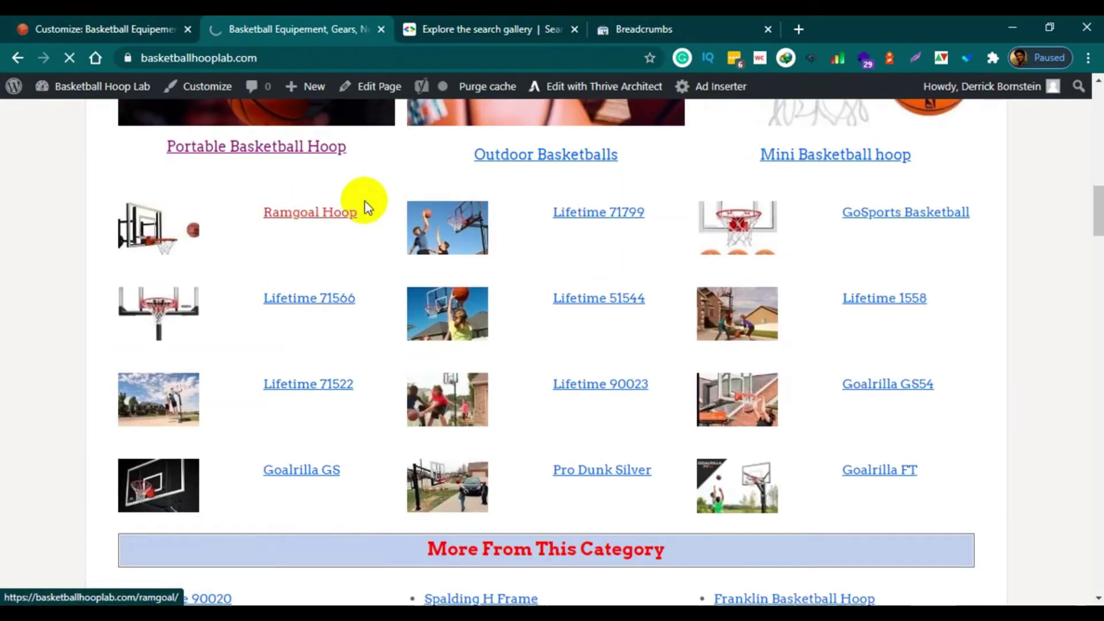
scroll(241, 297, down, 1)
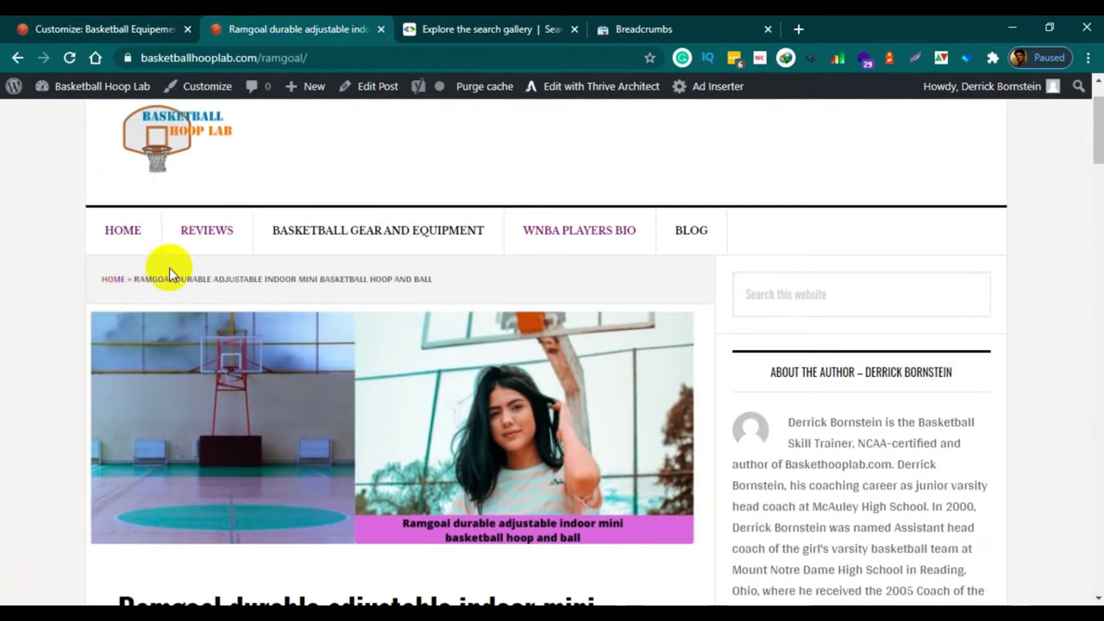
scroll(416, 298, down, 3)
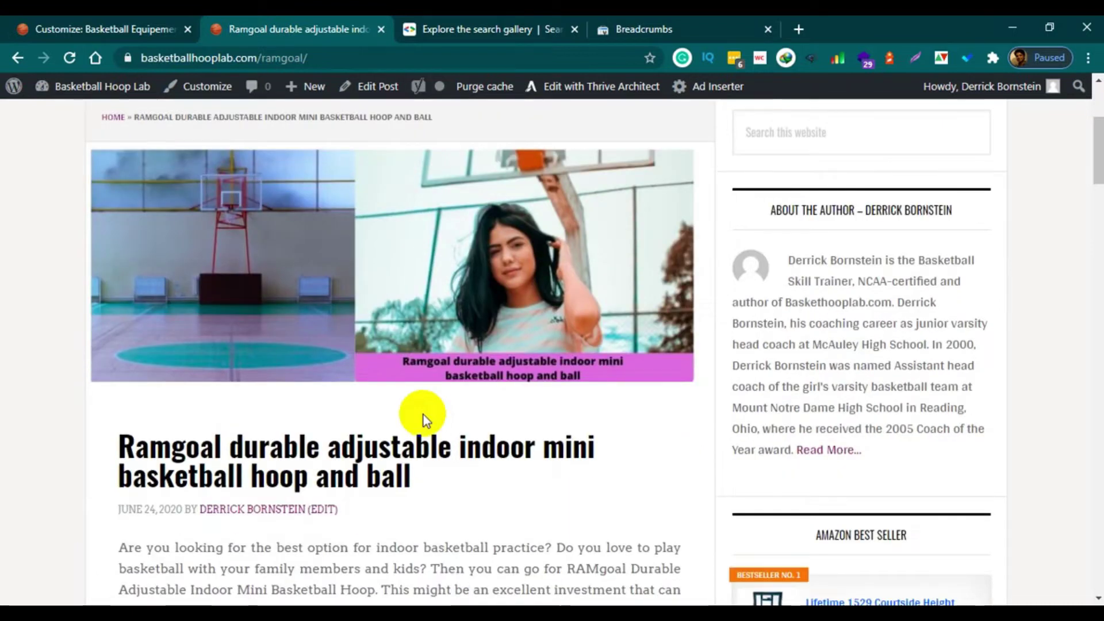
drag(419, 483, 64, 461)
click(49, 446)
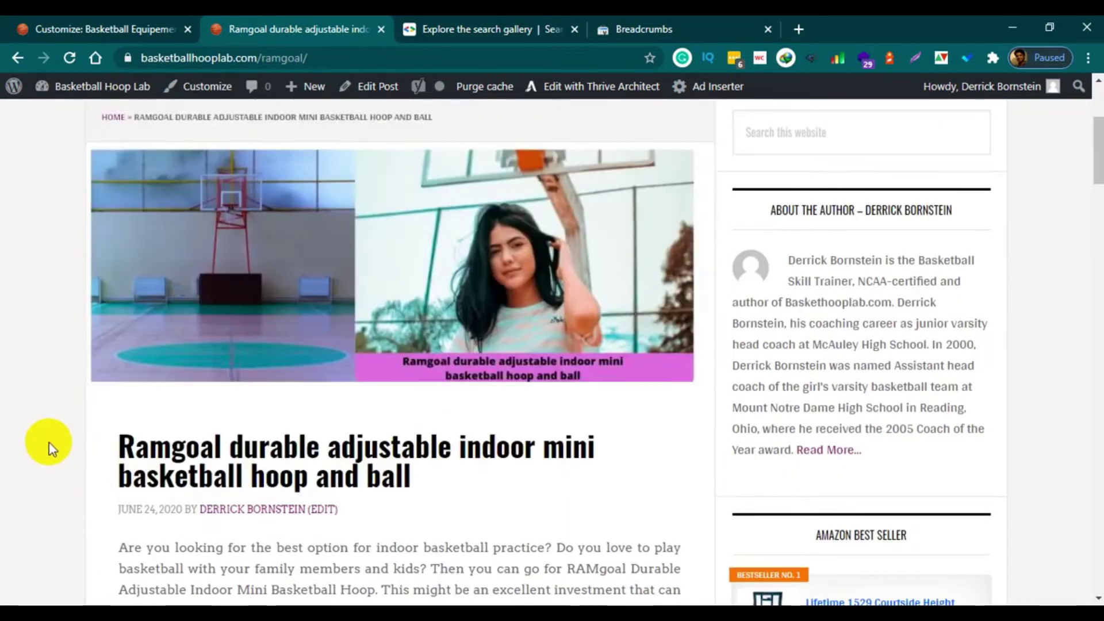
scroll(137, 333, up, 3)
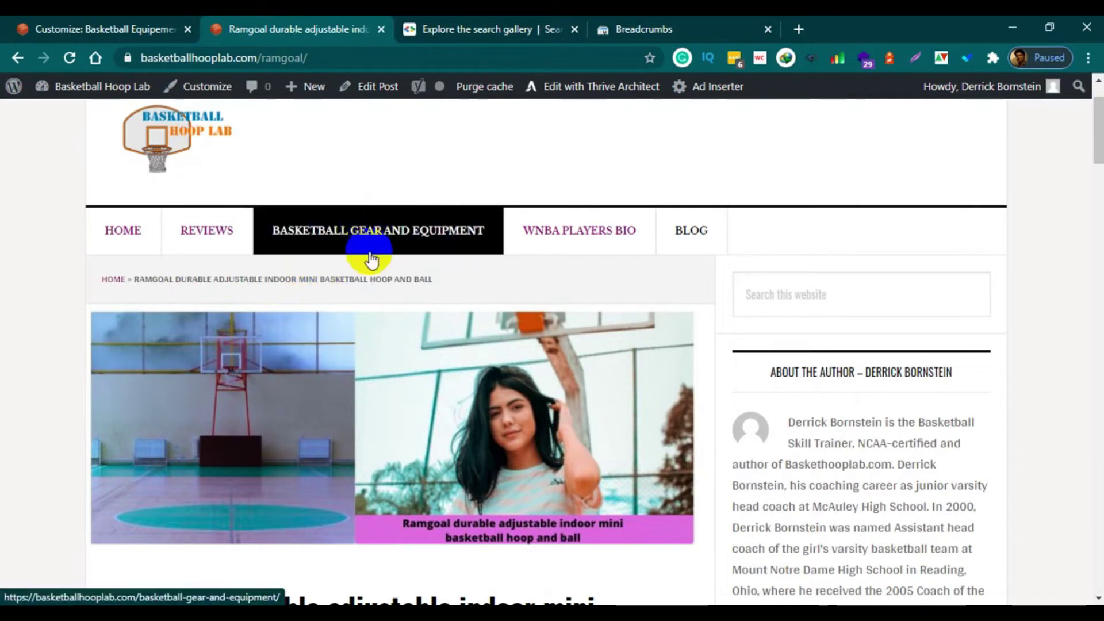
Look over Search Console's Breadcrumbs report and open the Sitelinks searchbox report.
mouse_move(445, 90)
click(641, 26)
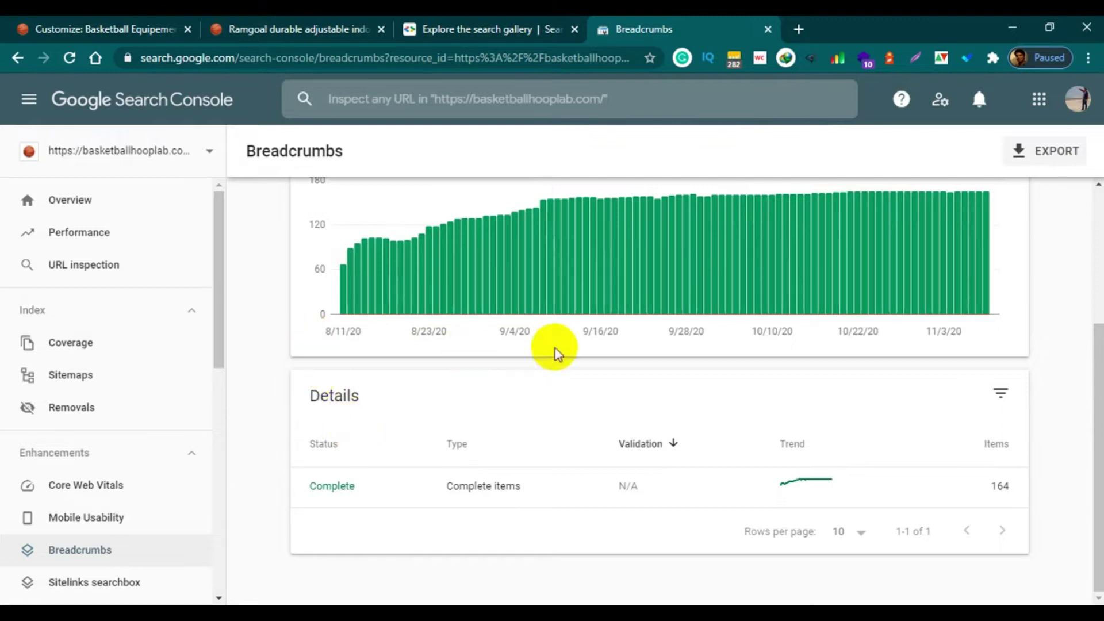
scroll(111, 485, down, 1)
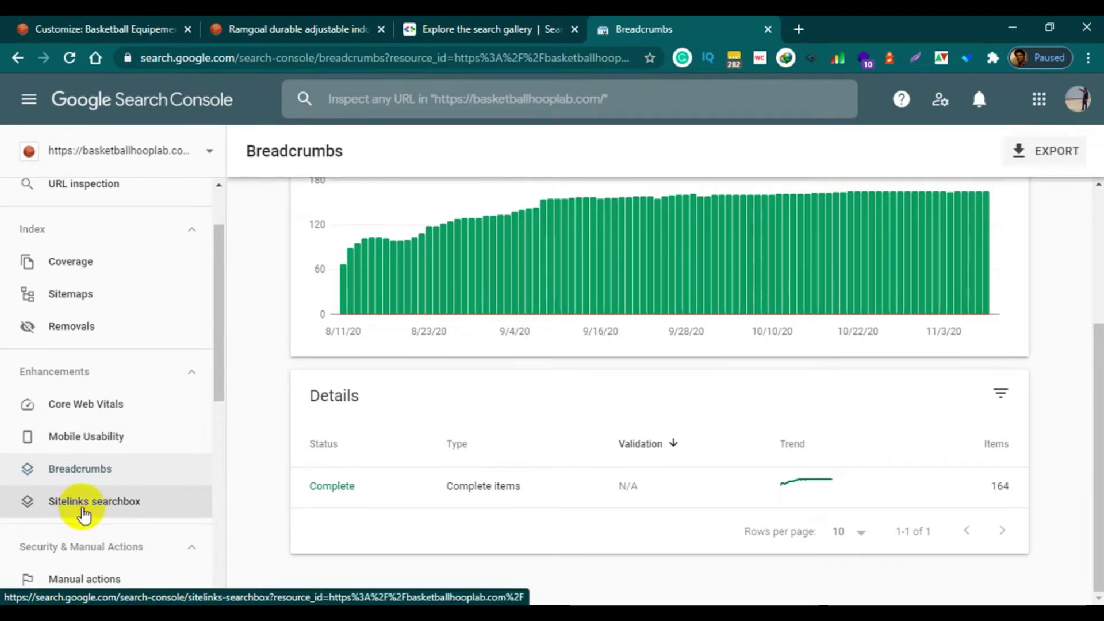
click(84, 514)
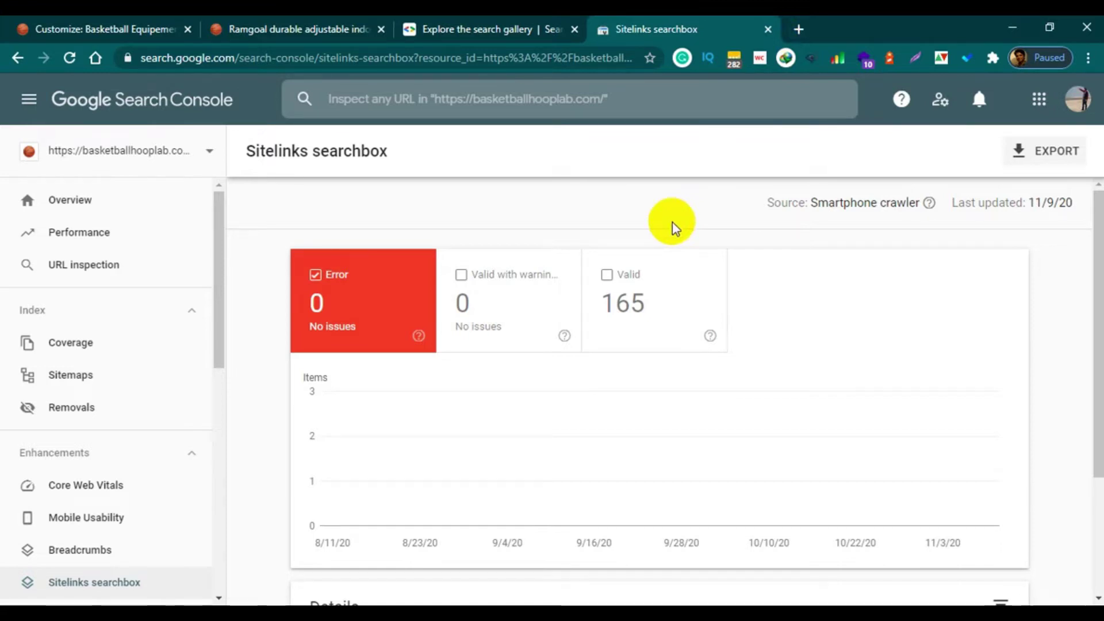
Search Google for shutterstock in a new tab and find the Shutterstock result with its own search box.
click(798, 29)
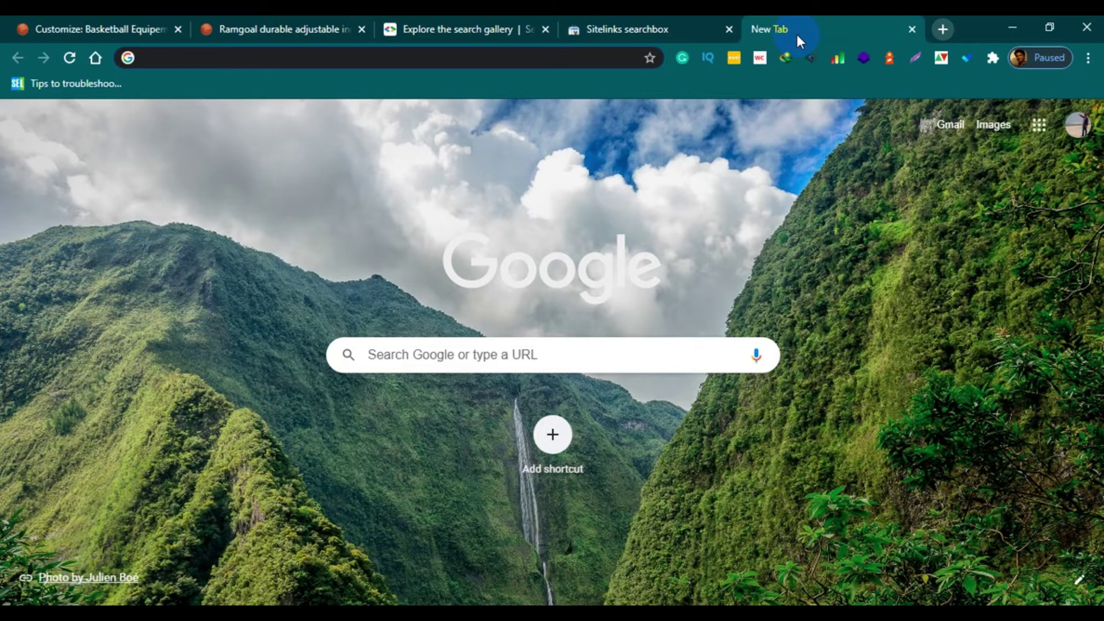
text(sutter)
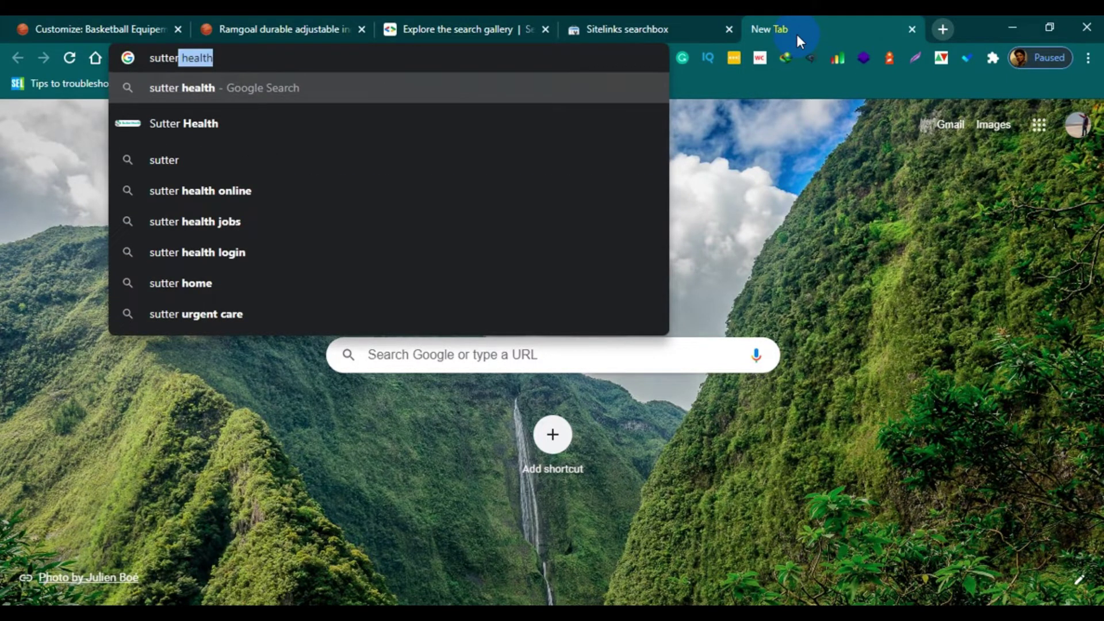
key(BackSpace)
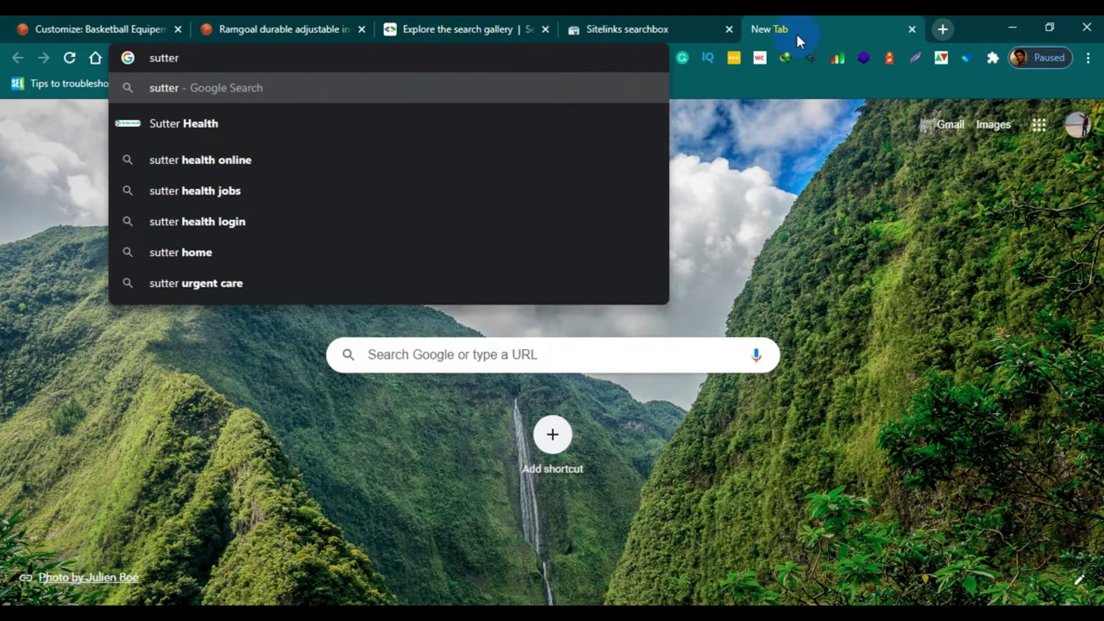
text(st)
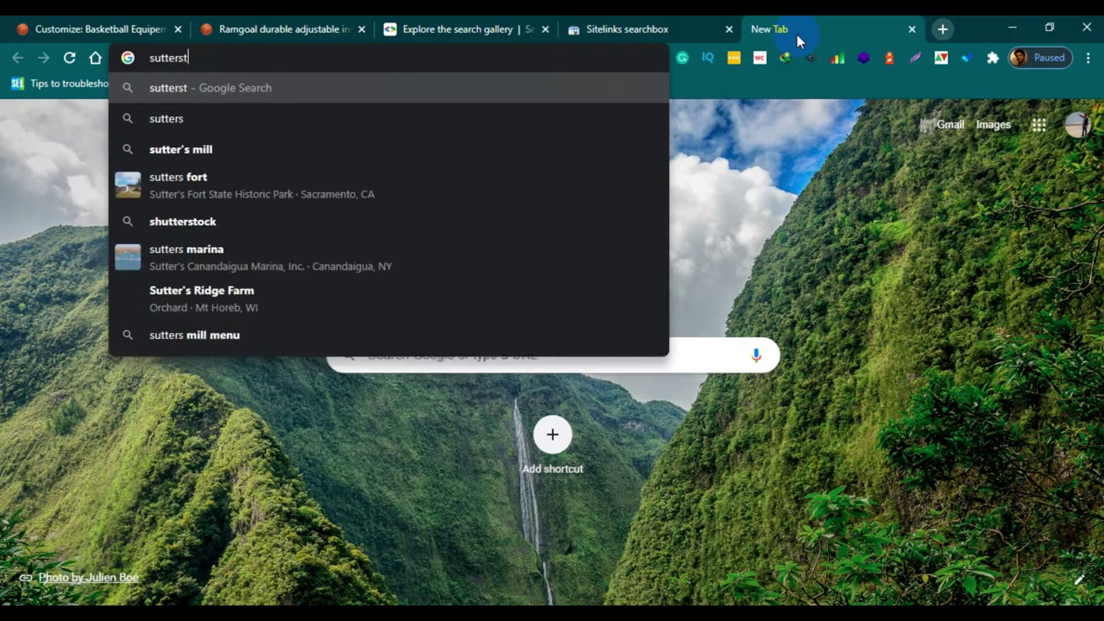
click(165, 122)
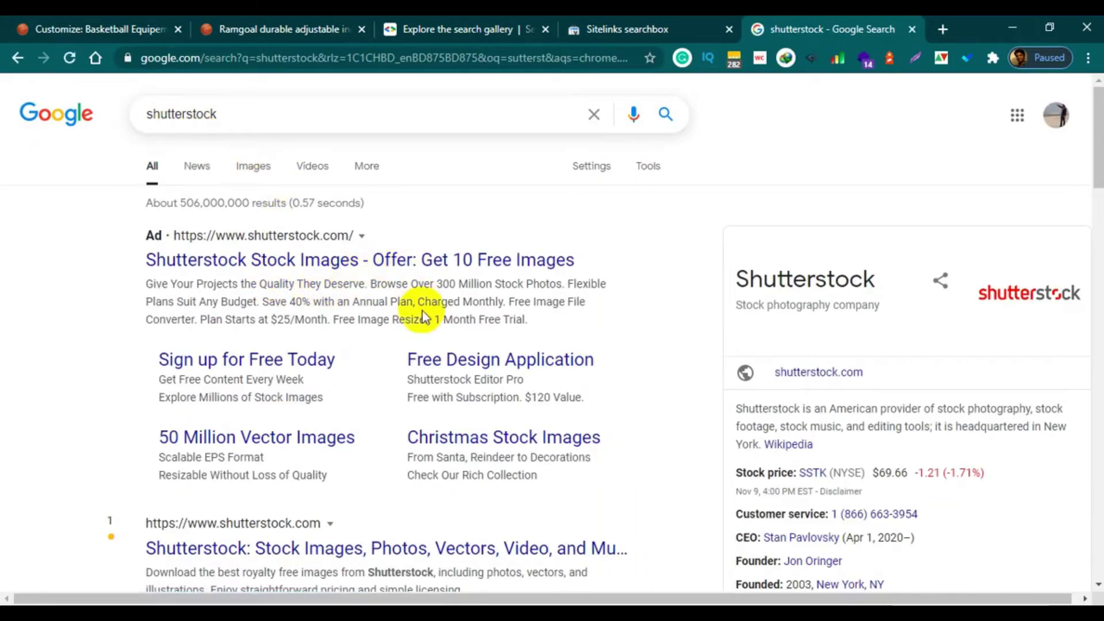
scroll(417, 305, down, 4)
scroll(454, 250, down, 3)
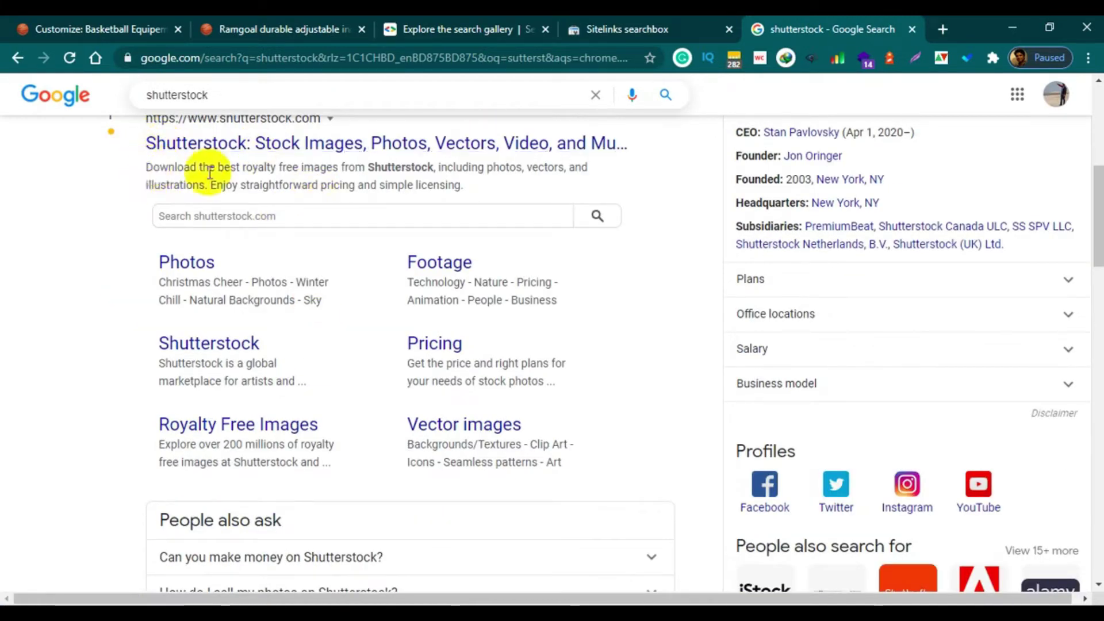
Compare the search box in the Shutterstock result with Search Console's Sitelinks searchbox report.
click(167, 215)
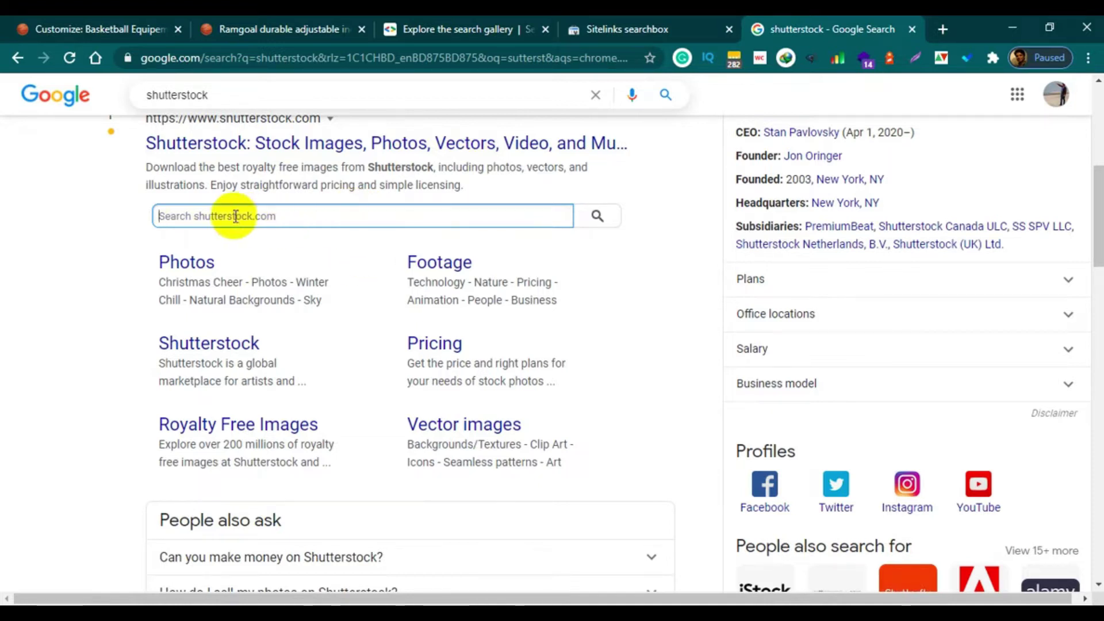
click(590, 34)
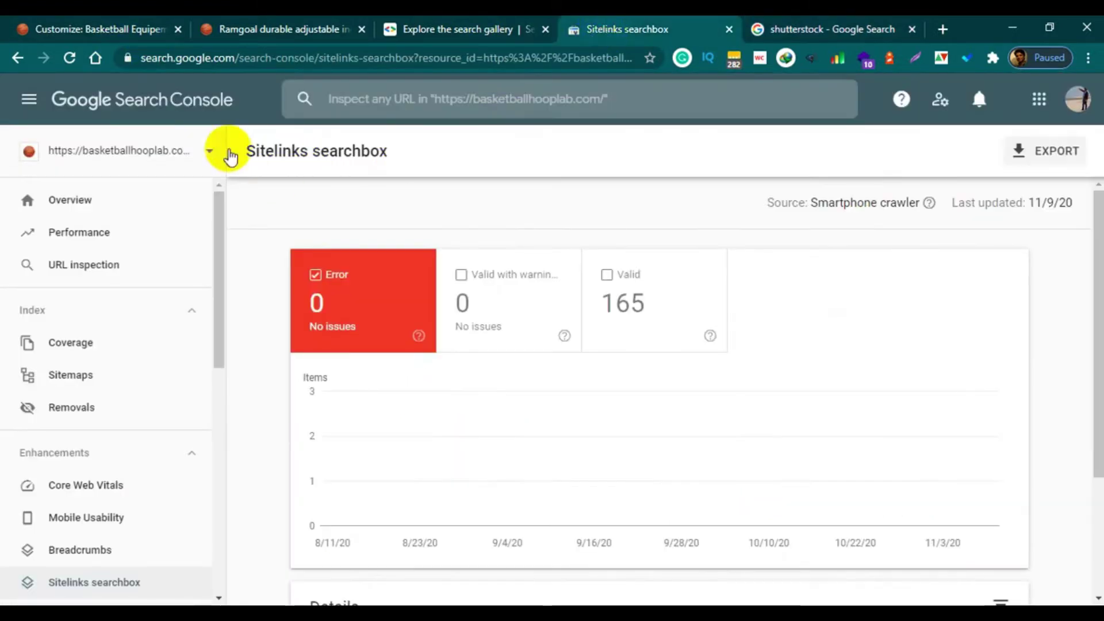
click(792, 29)
click(252, 223)
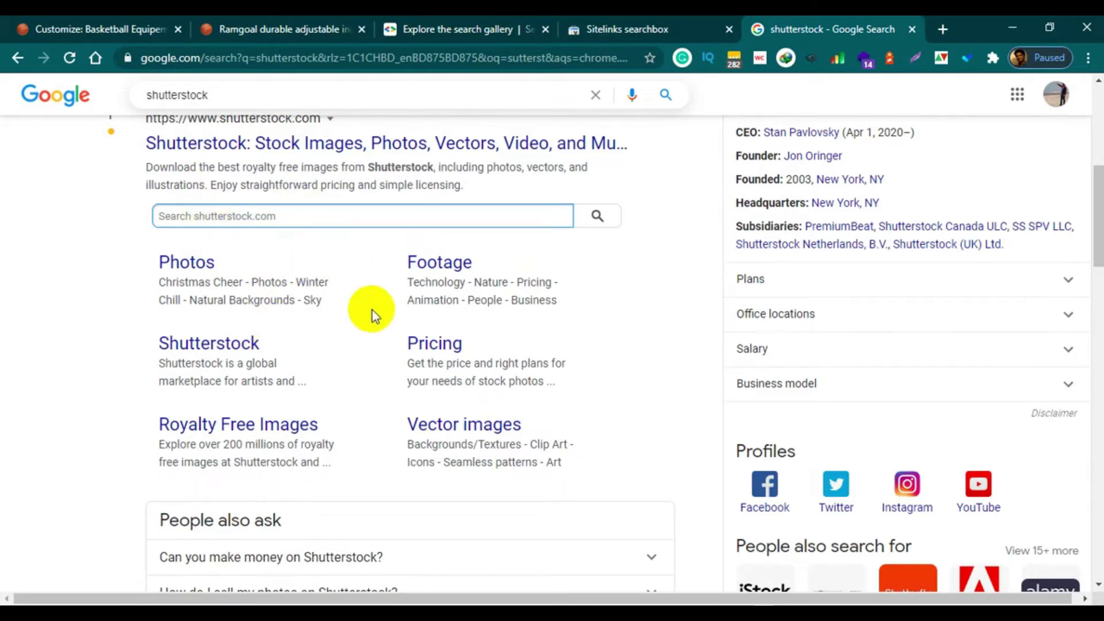
Search Shutterstock for "Pricing" through the search box in its Google result and look over the images page.
drag(485, 345, 409, 348)
key(ctrl+c)
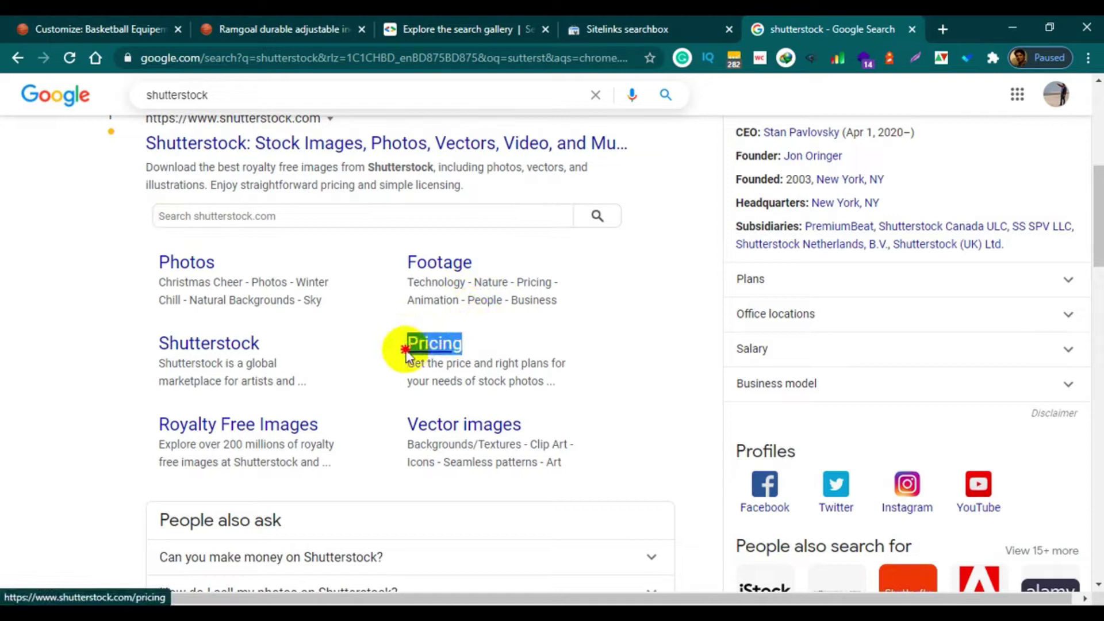
click(261, 216)
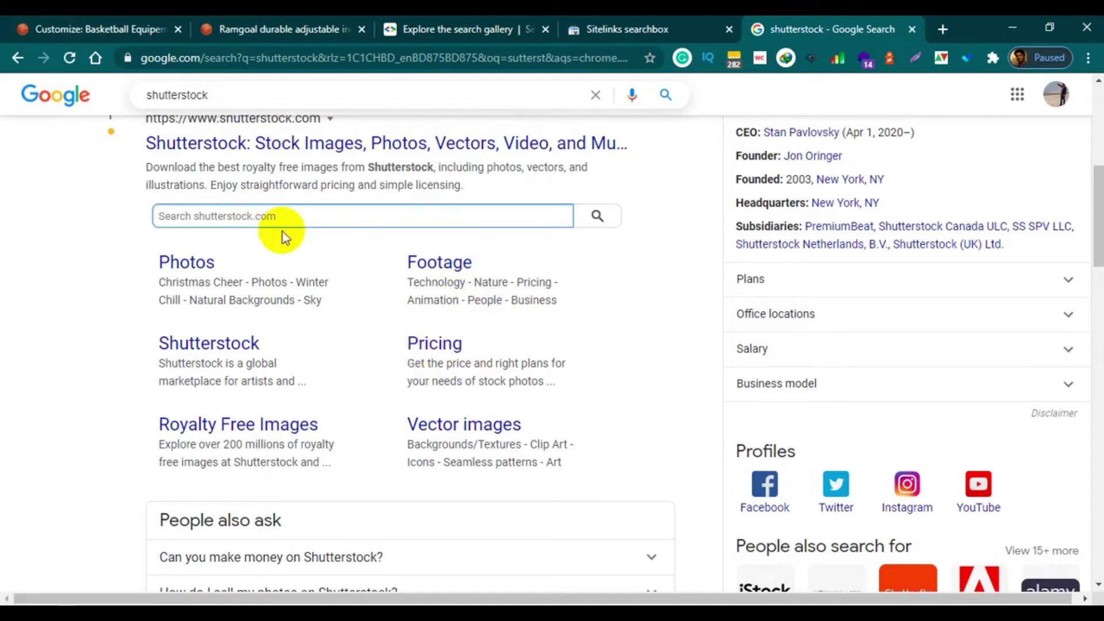
key(ctrl+v)
click(593, 219)
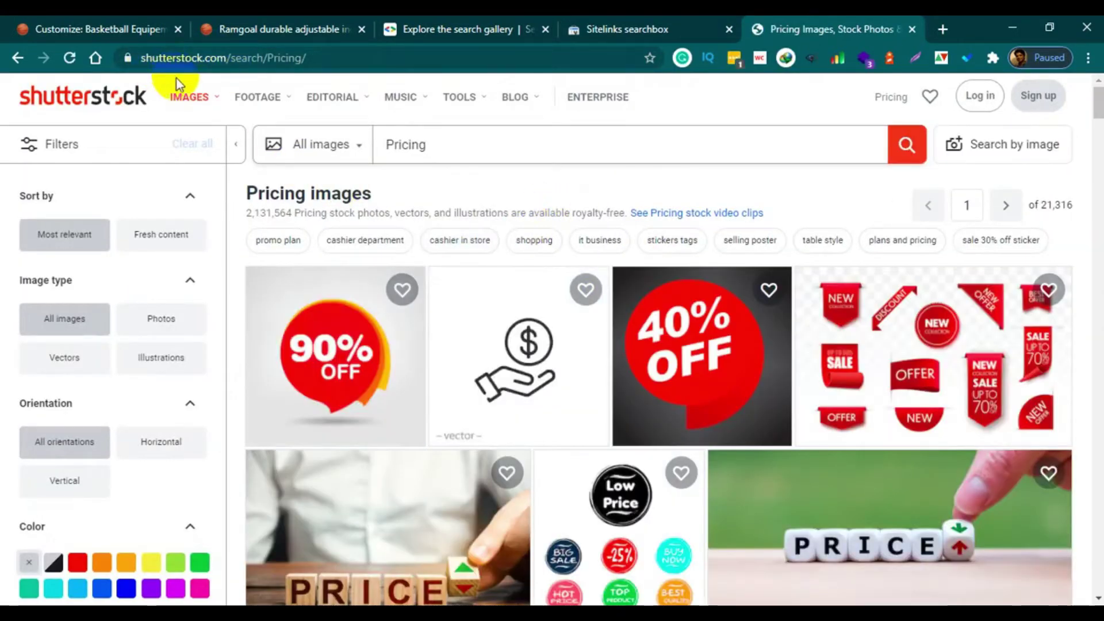
mouse_move(190, 96)
scroll(690, 345, down, 4)
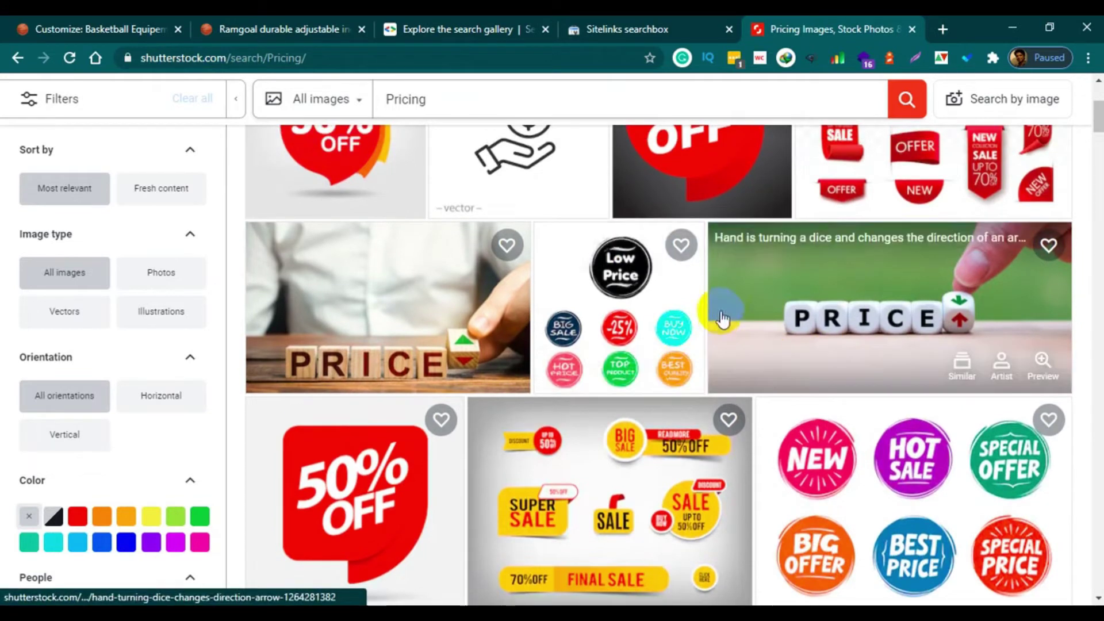
scroll(689, 269, up, 4)
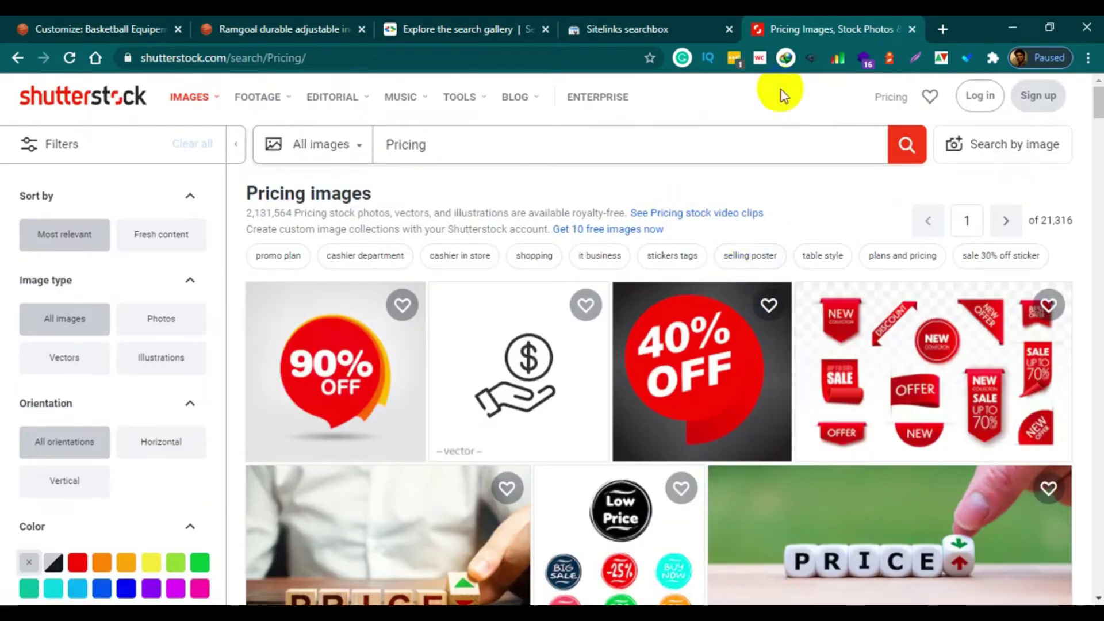
Revisit the Sitelinks searchbox report, return to the shutterstock Google results and examine the result's search box again.
click(624, 31)
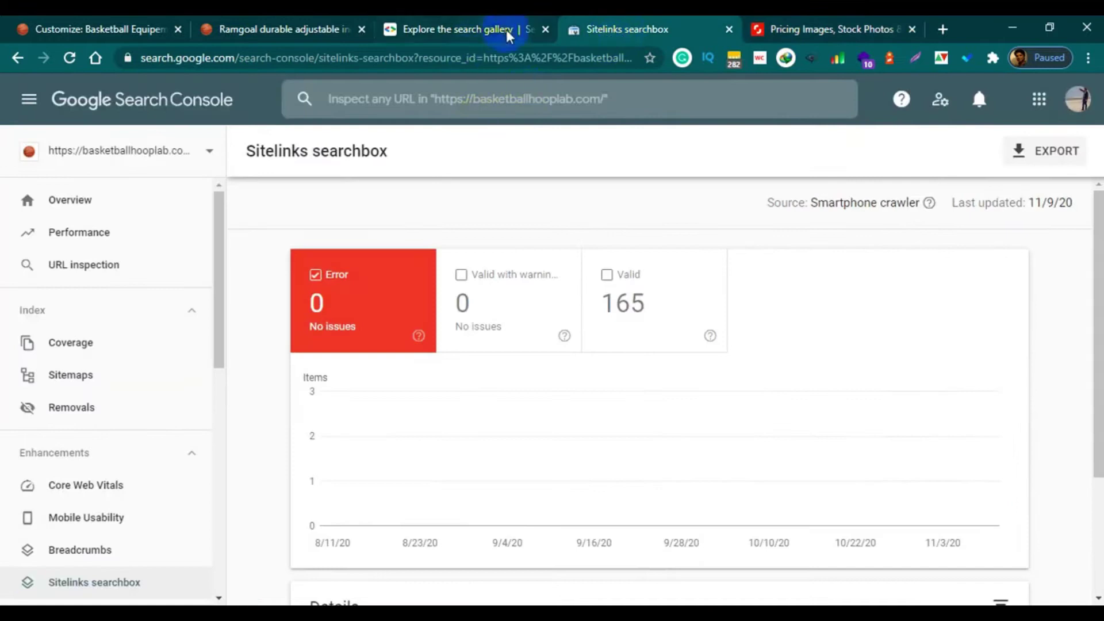
click(772, 31)
click(17, 58)
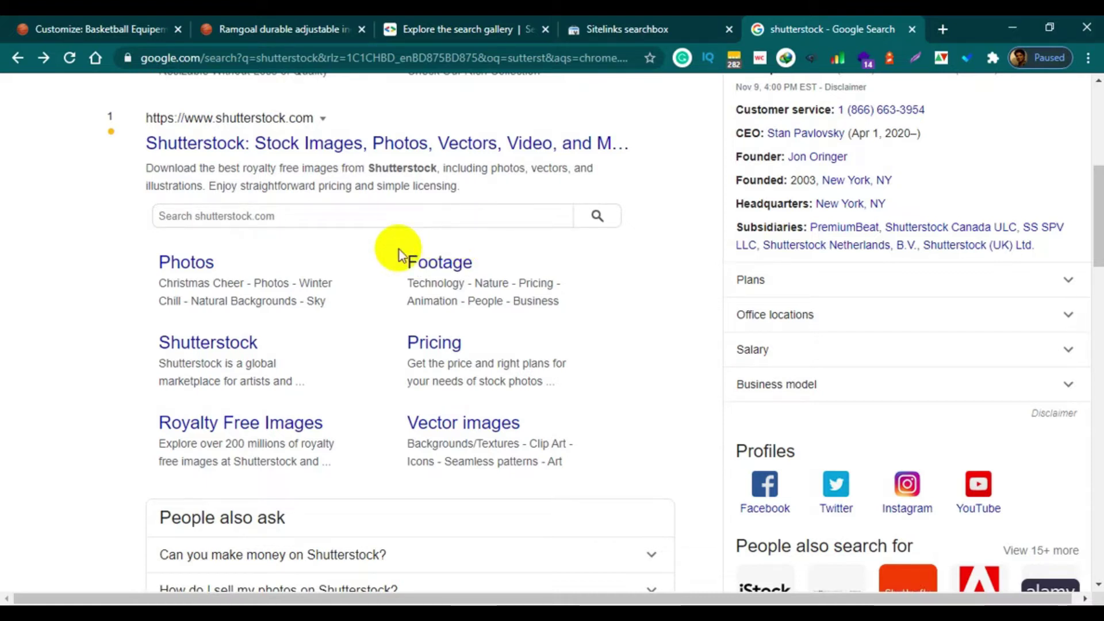
click(397, 223)
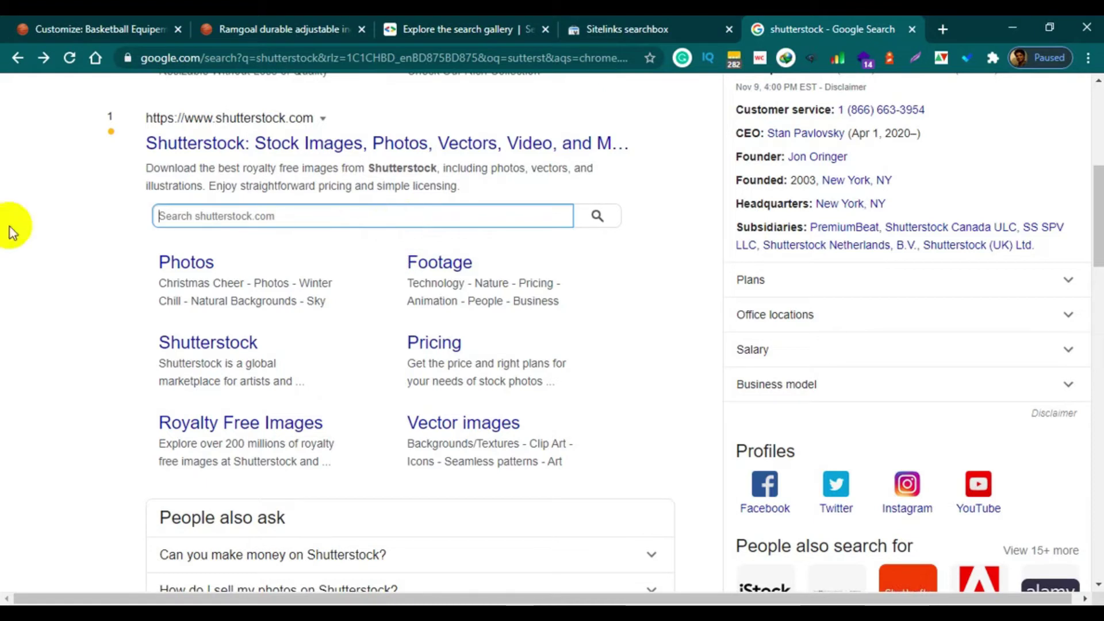
click(60, 248)
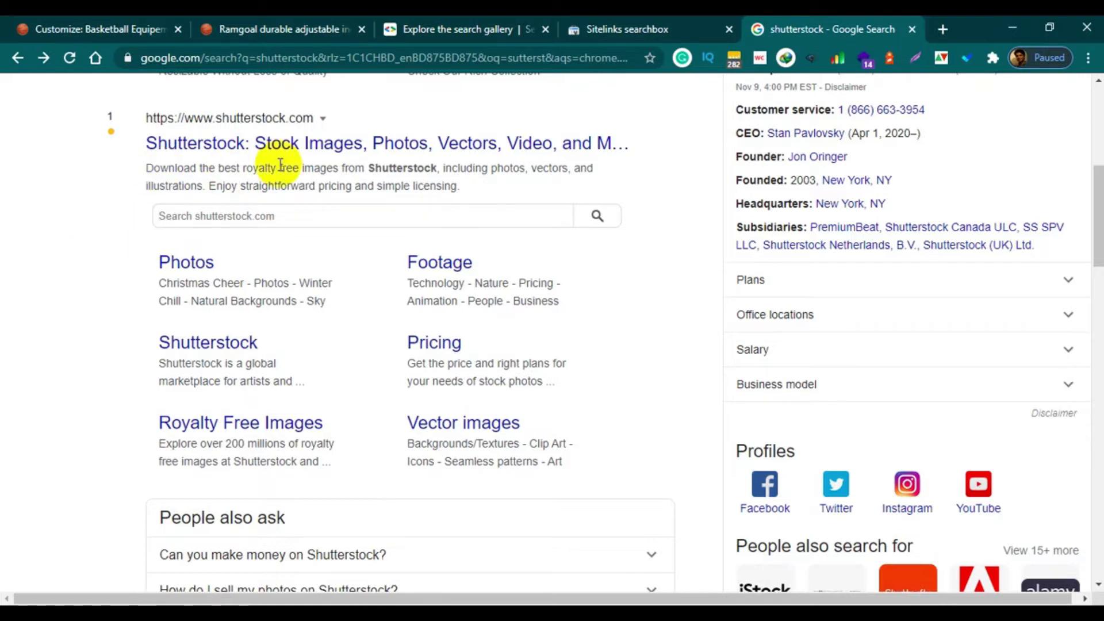
click(281, 24)
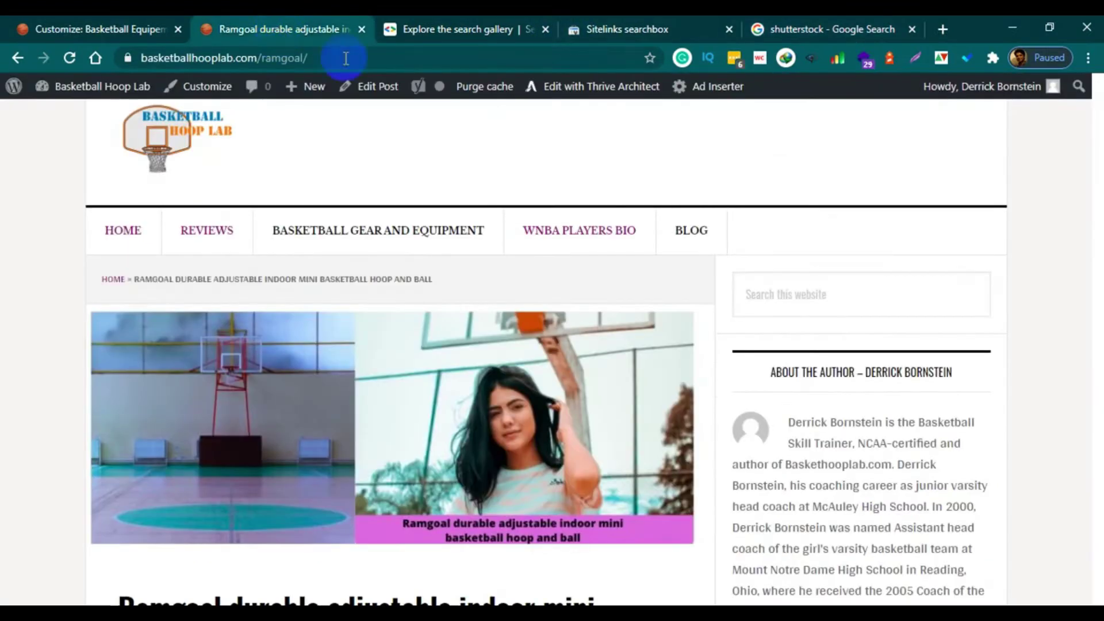
click(444, 30)
click(137, 27)
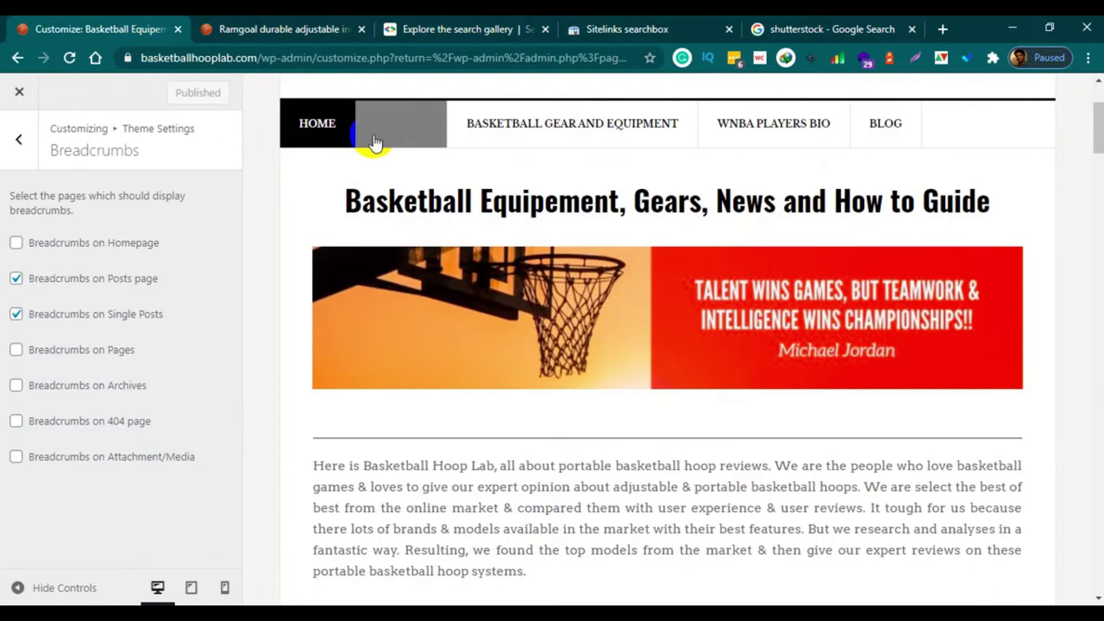
Copy the report title "Sitelinks searchbox" from Search Console and search Google for it in a new tab.
click(587, 29)
drag(251, 158, 386, 153)
right_click(330, 153)
click(346, 158)
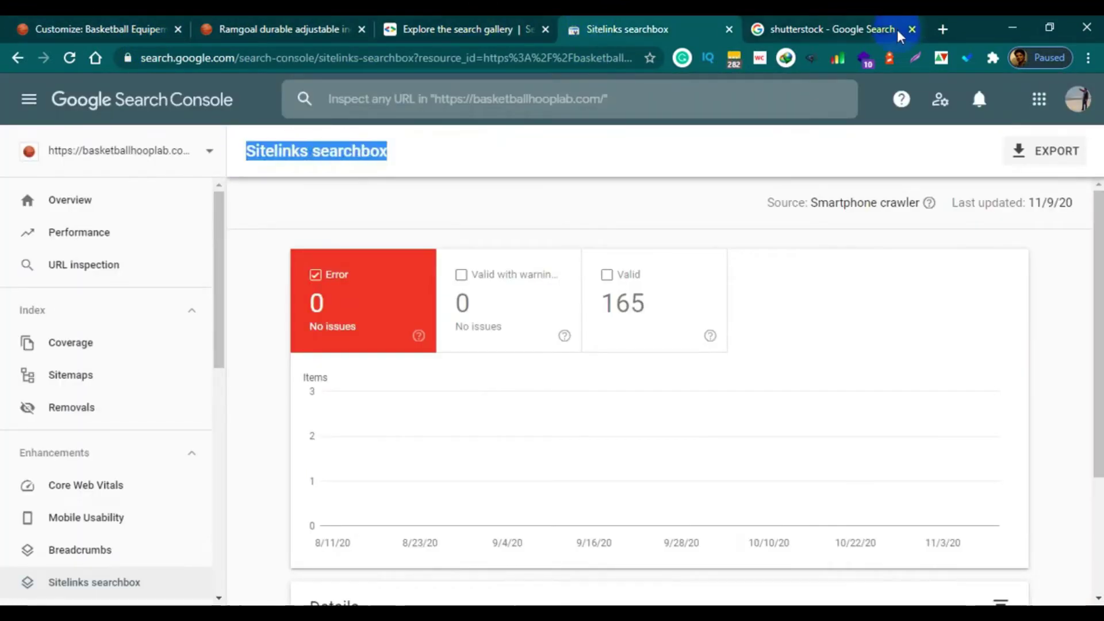
click(943, 30)
right_click(316, 62)
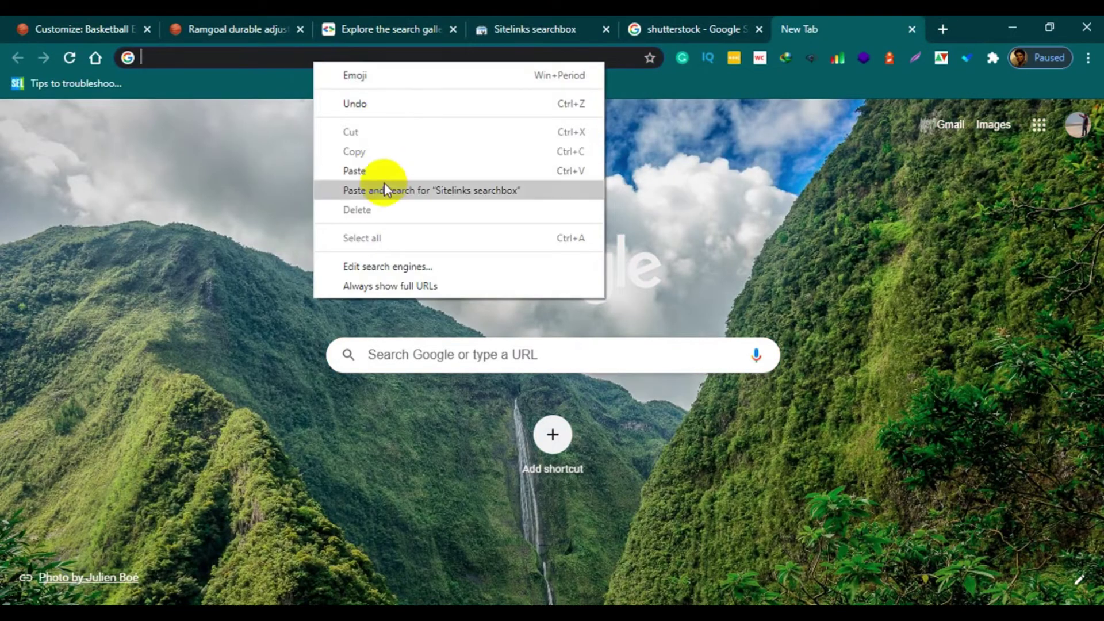
click(384, 185)
Open Google's developer documentation on the sitelinks search box from the results in a separate tab.
right_click(302, 261)
click(333, 271)
click(823, 32)
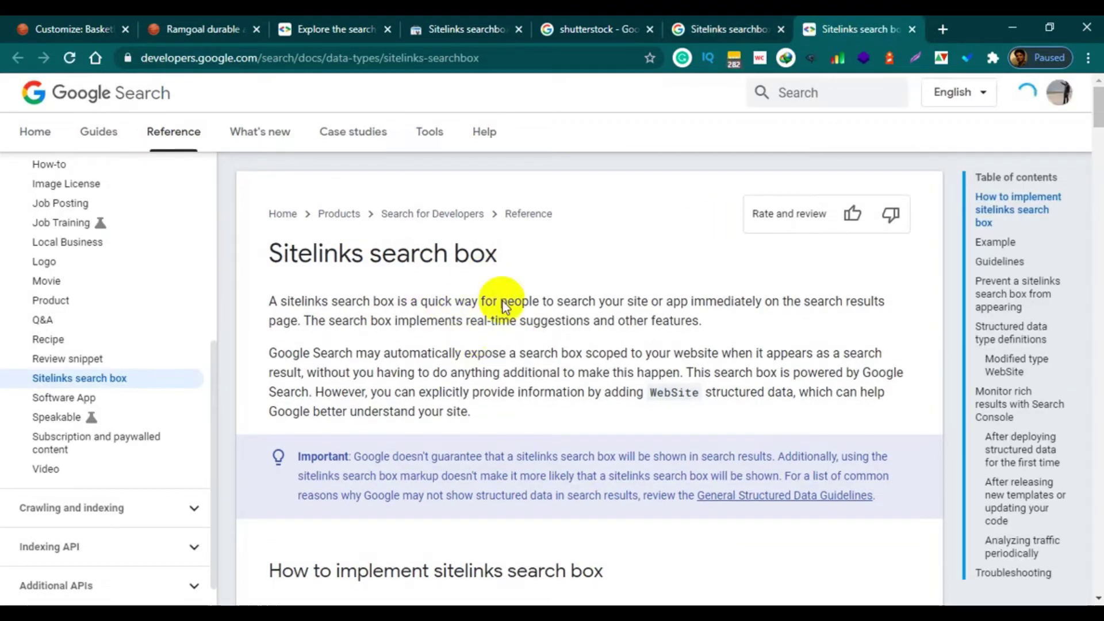
Read the documentation's note on search box guarantees and open the advanceitinstitute.com/wp-admin dashboard in a new tab.
scroll(345, 395, down, 3)
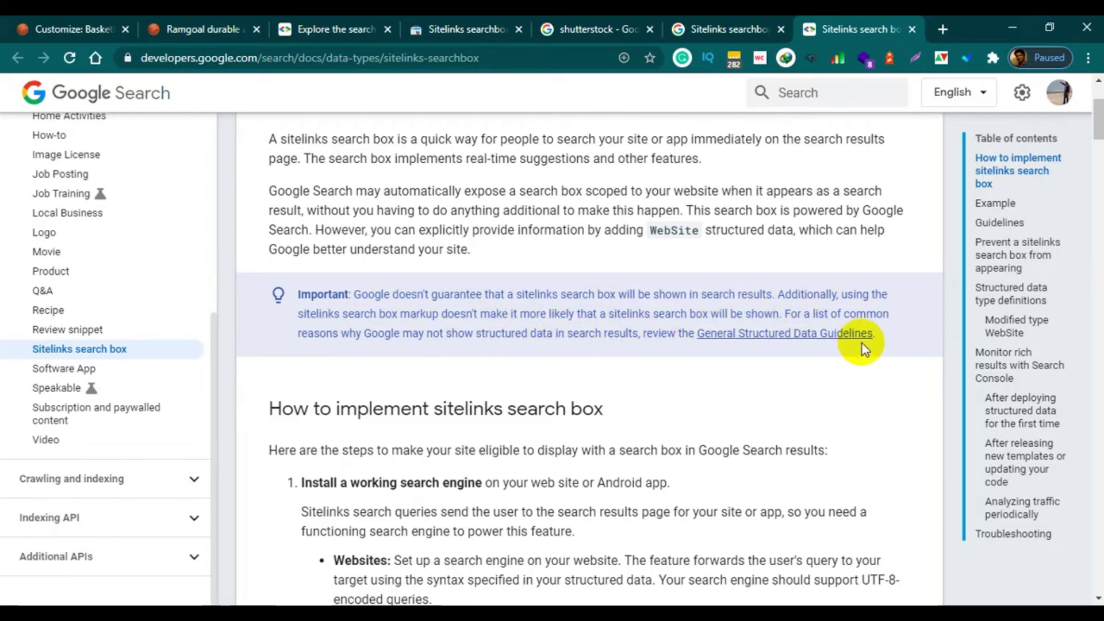
click(944, 30)
text(advanceitcenter.com)
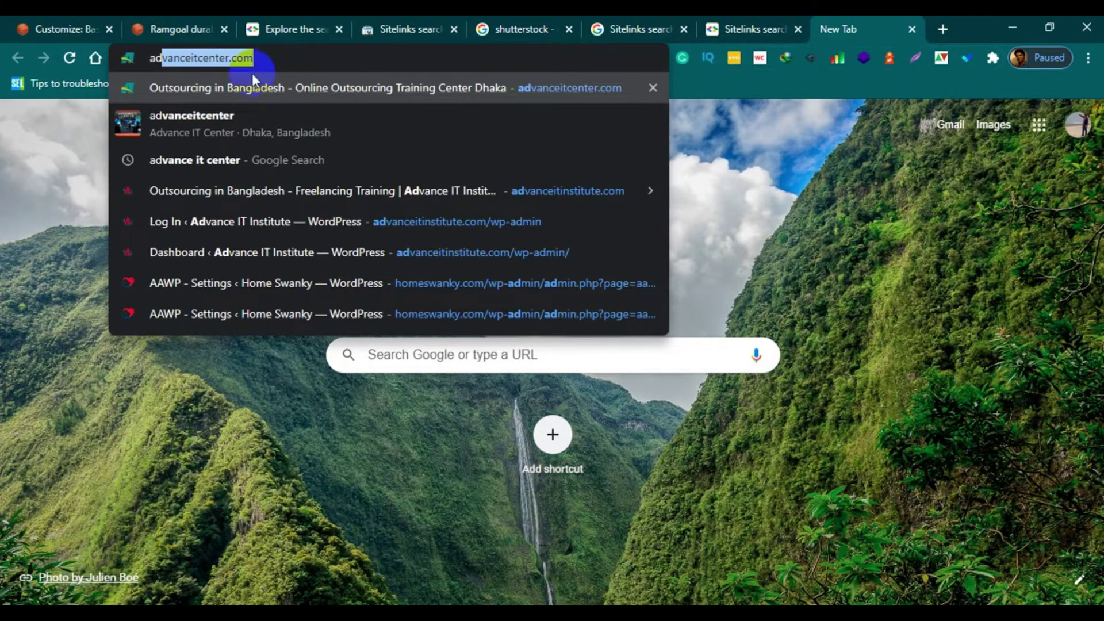
click(342, 229)
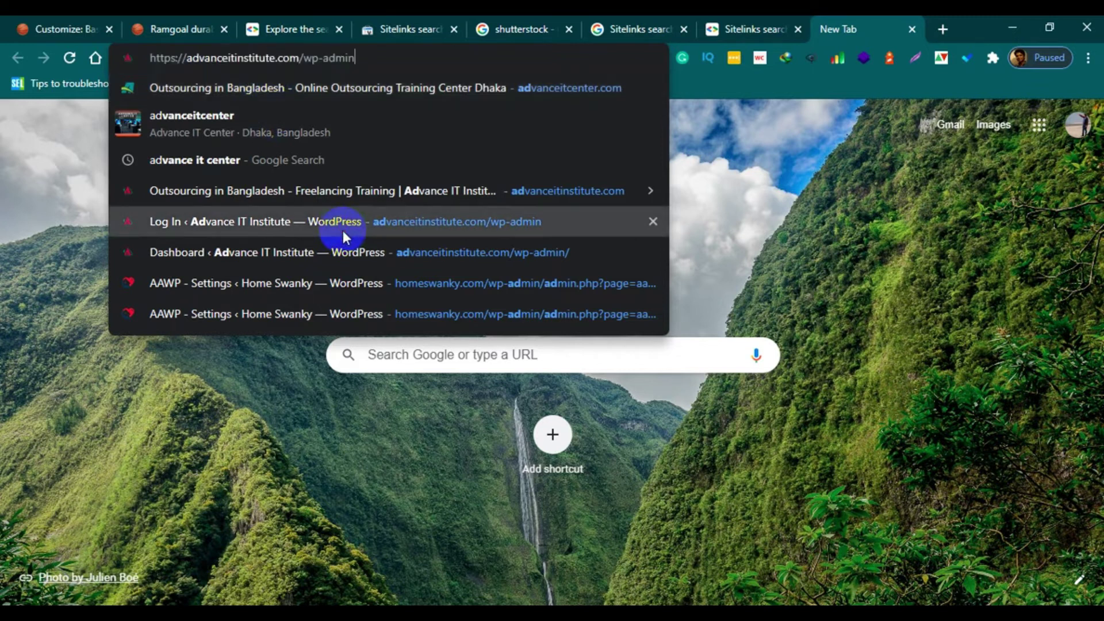
click(743, 17)
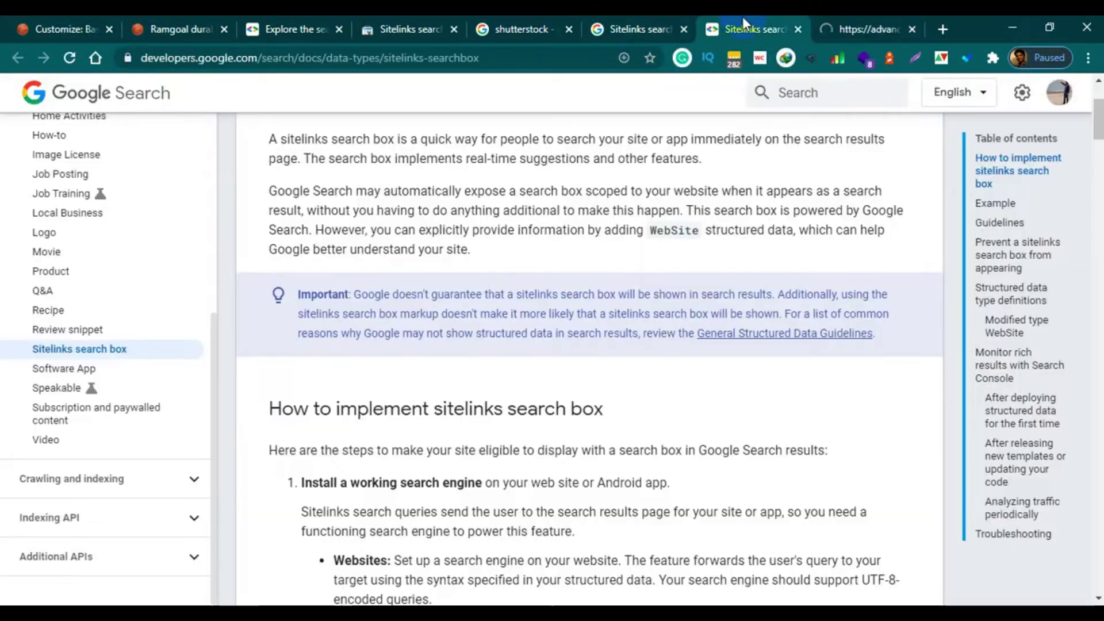
click(848, 32)
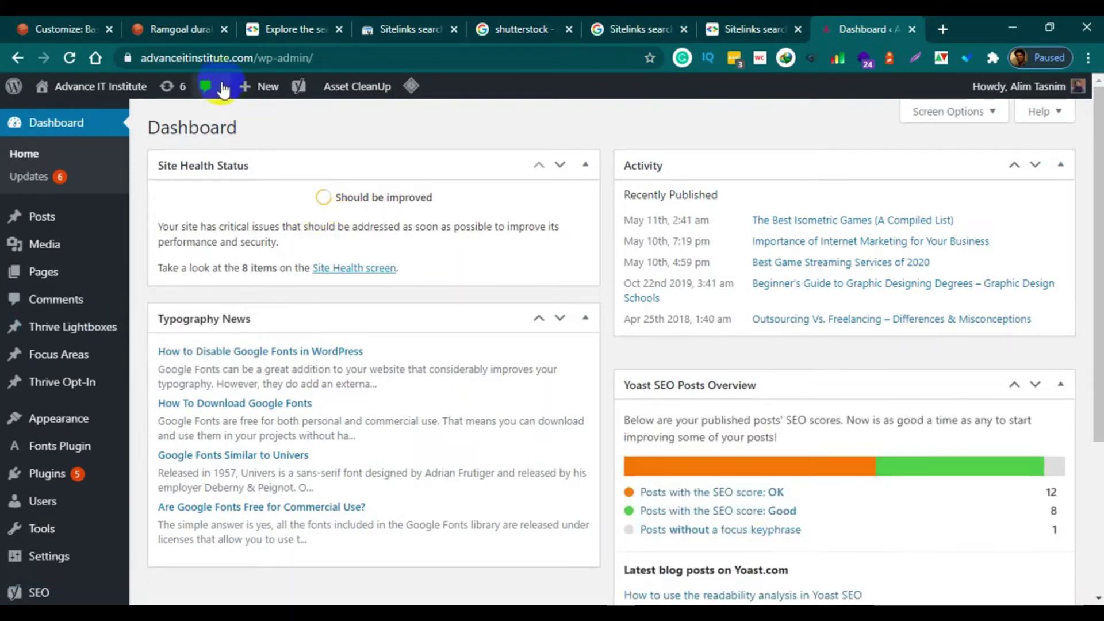
Copy "advanceitinstitute" from the dashboard's address, search Google for it in a new tab and examine the site's own result.
double_click(228, 61)
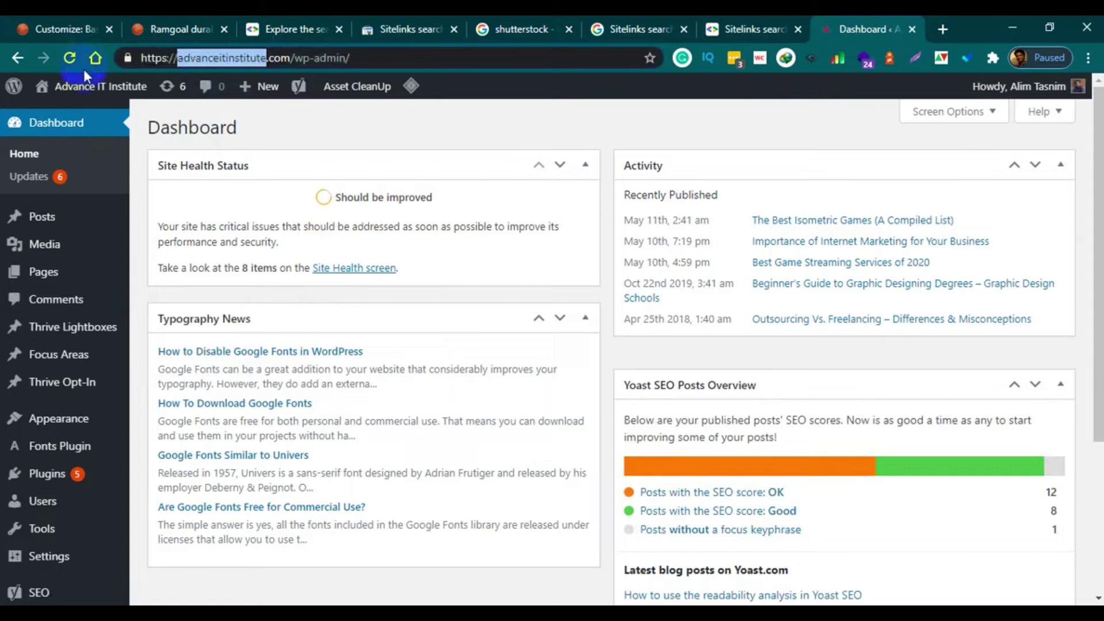
click(939, 33)
key(ctrl+v)
key(Return)
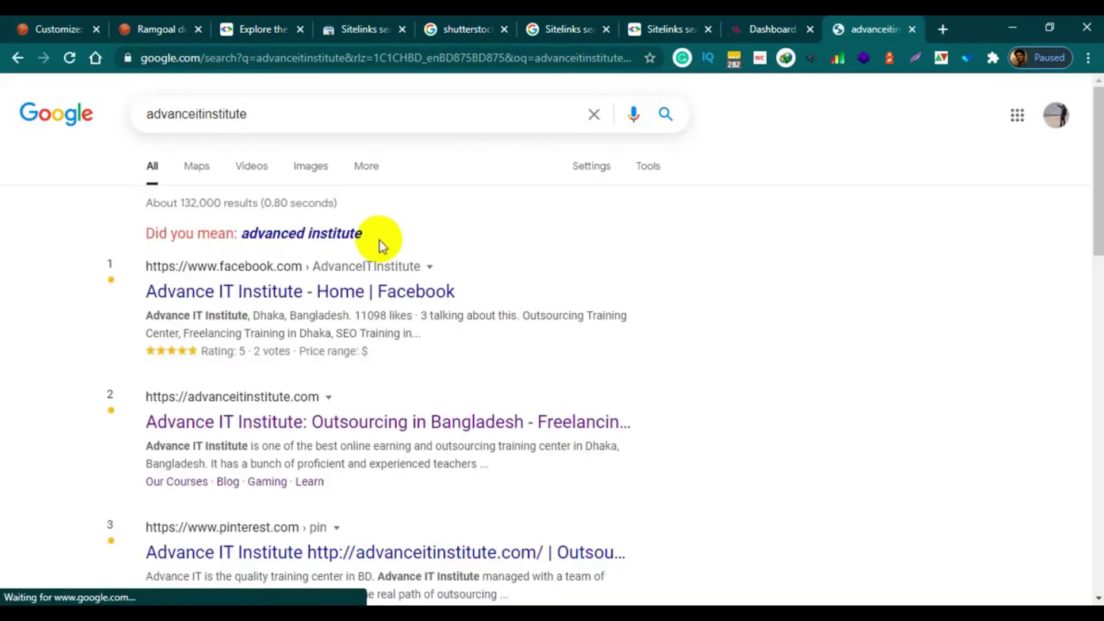
scroll(363, 253, down, 4)
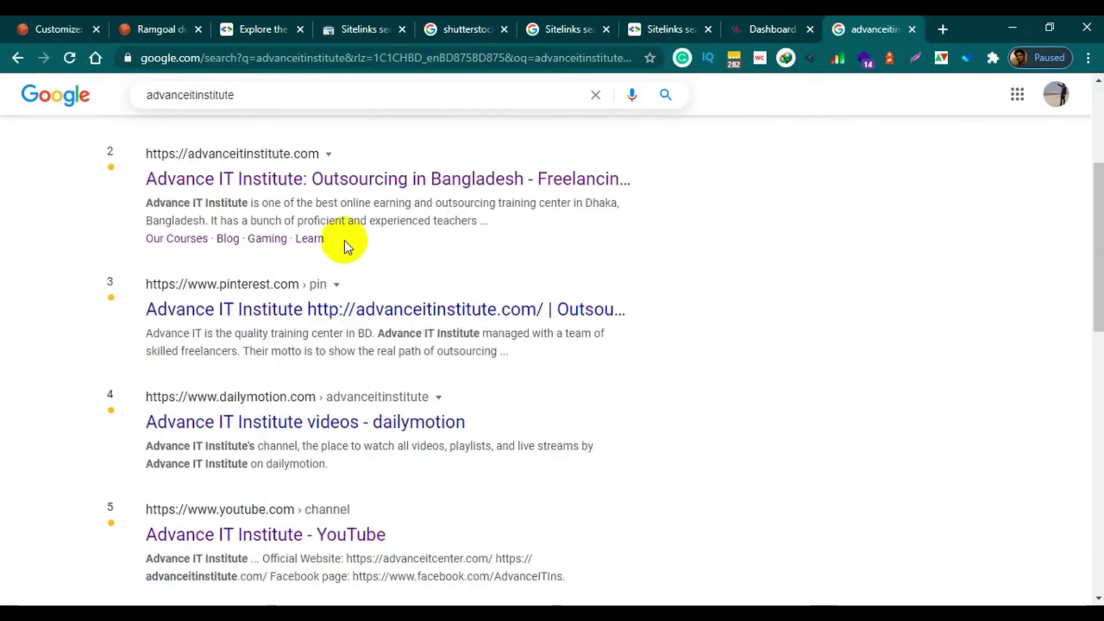
scroll(379, 286, up, 1)
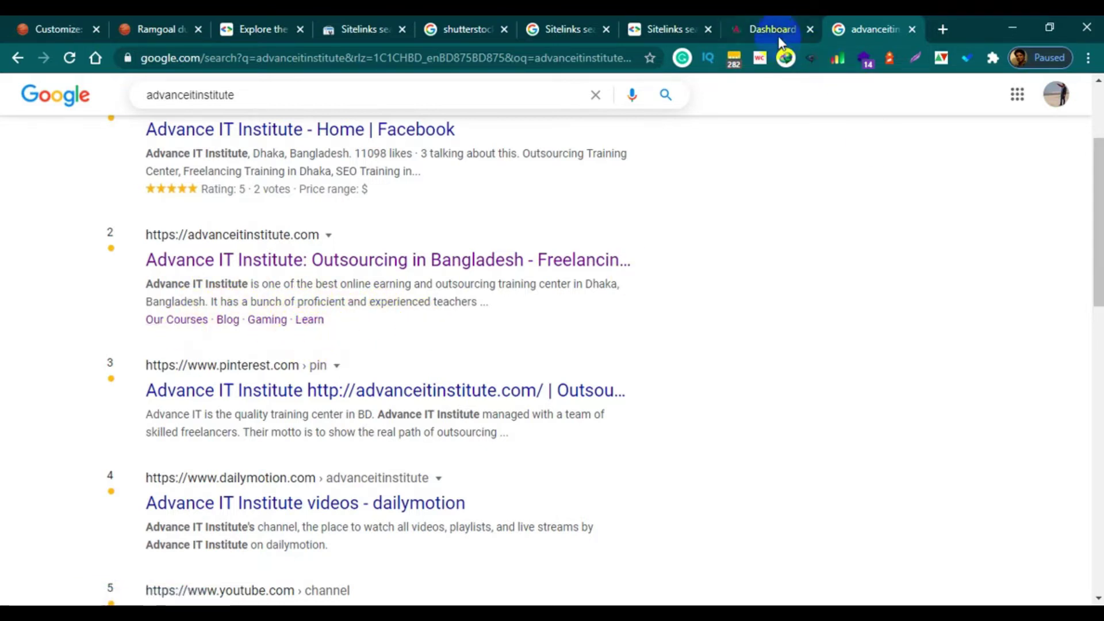
Return to the WordPress dashboard and look through the installed plugins for Head, Footer and Post Injections.
click(754, 32)
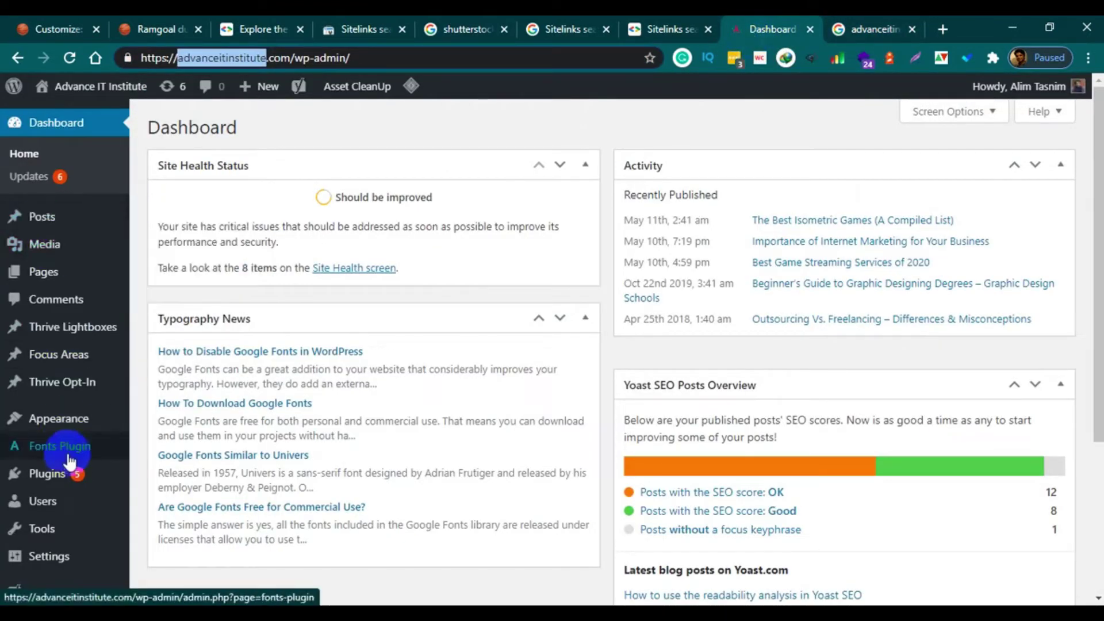
click(158, 494)
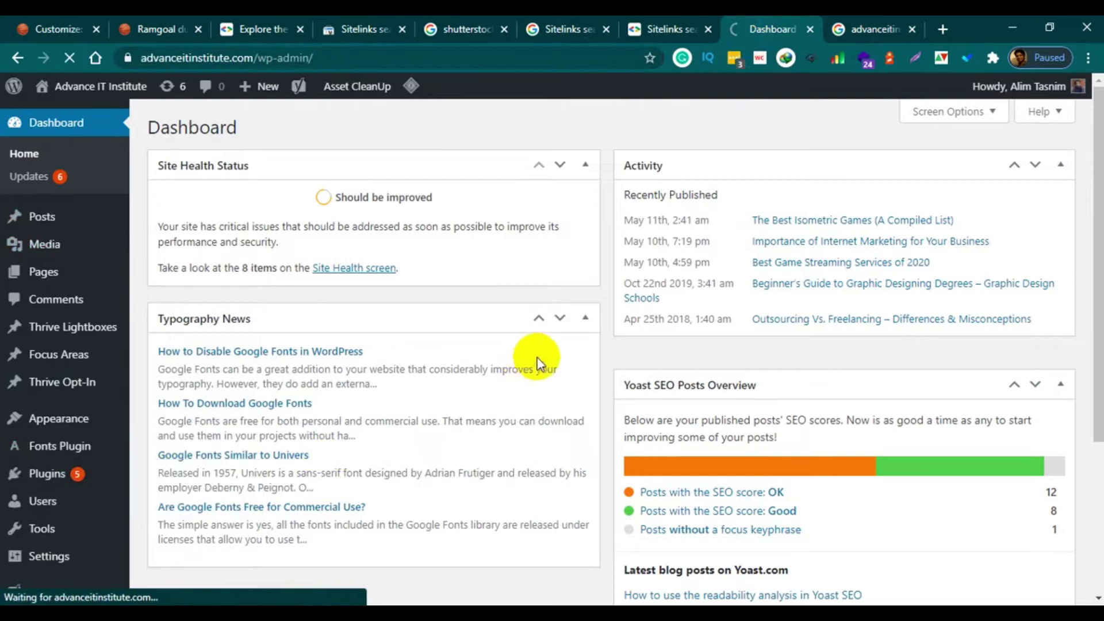
scroll(426, 380, down, 3)
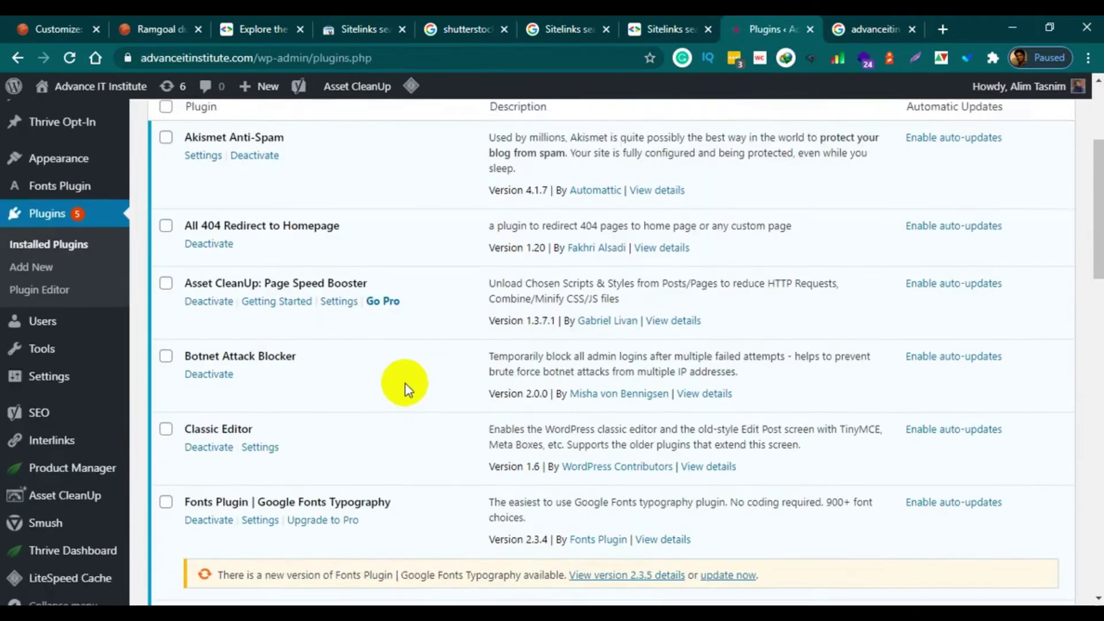
scroll(404, 390, down, 1)
scroll(364, 385, down, 3)
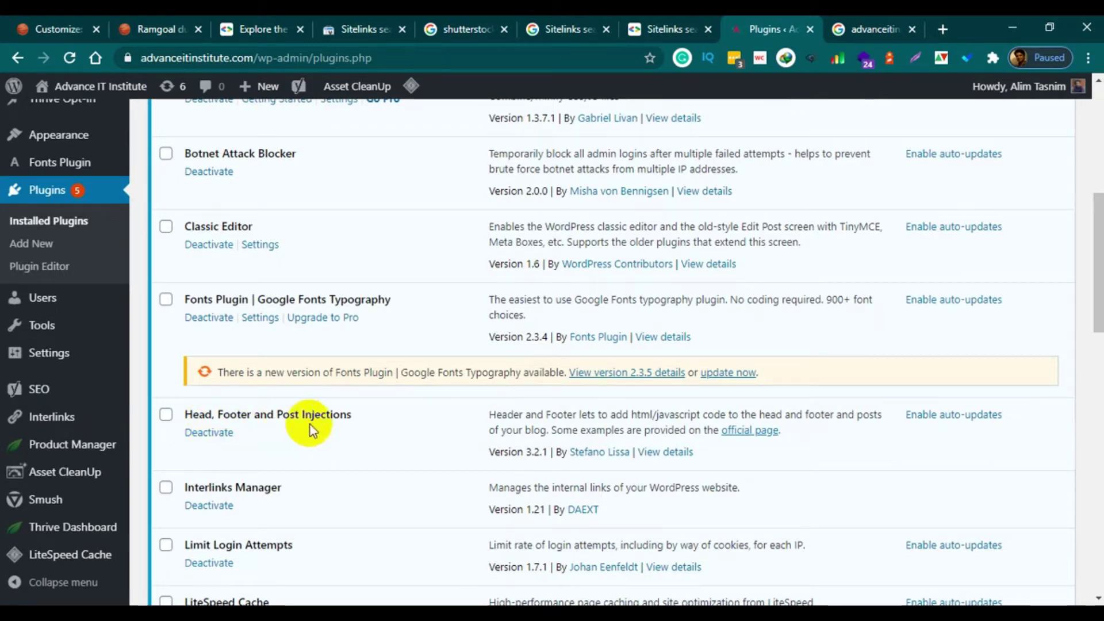
Open the Header and Footer plugin's settings and look over its head section injection boxes.
mouse_move(44, 352)
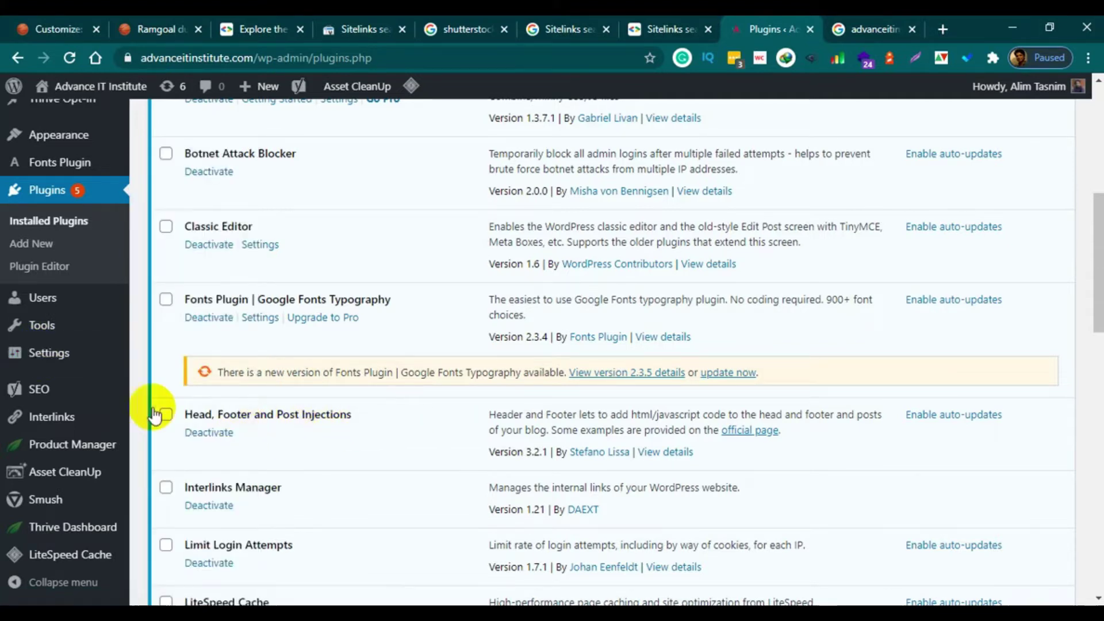
click(50, 363)
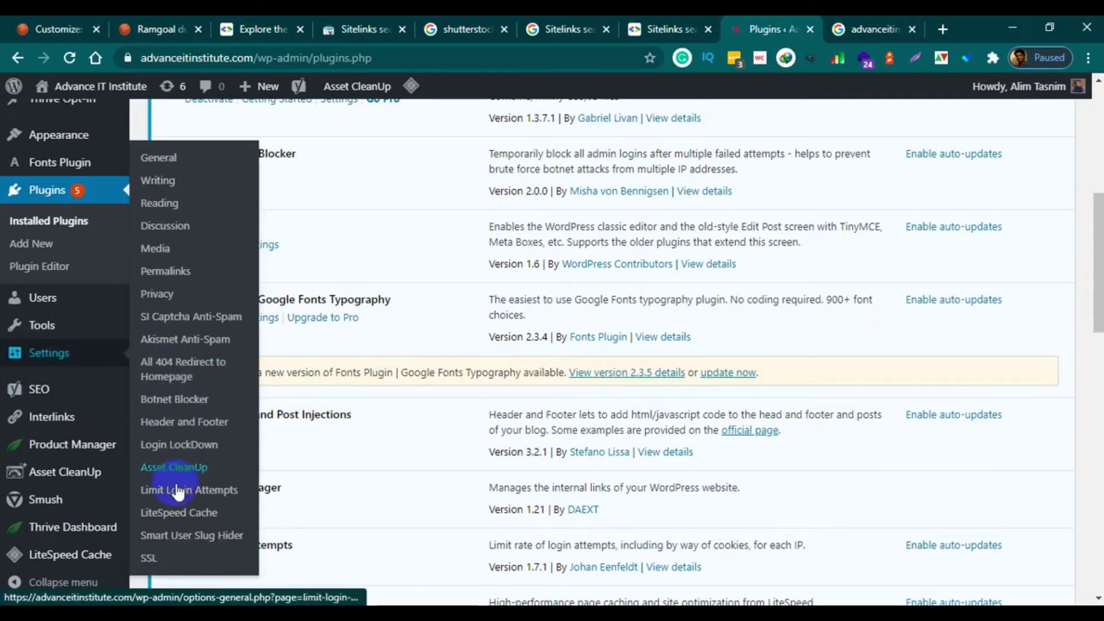
click(185, 451)
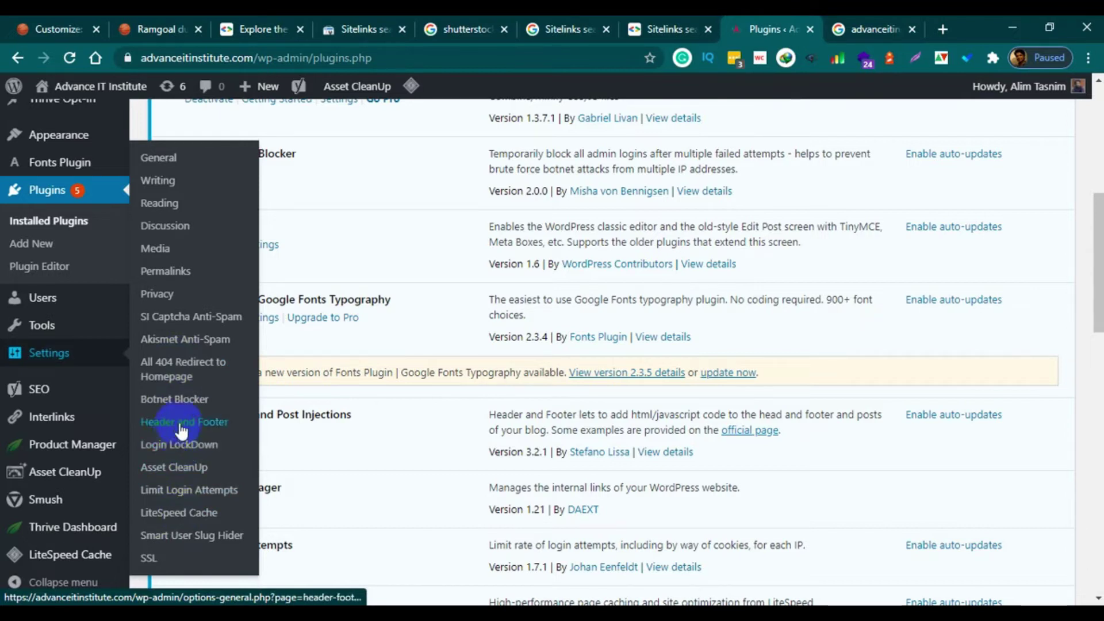
click(177, 429)
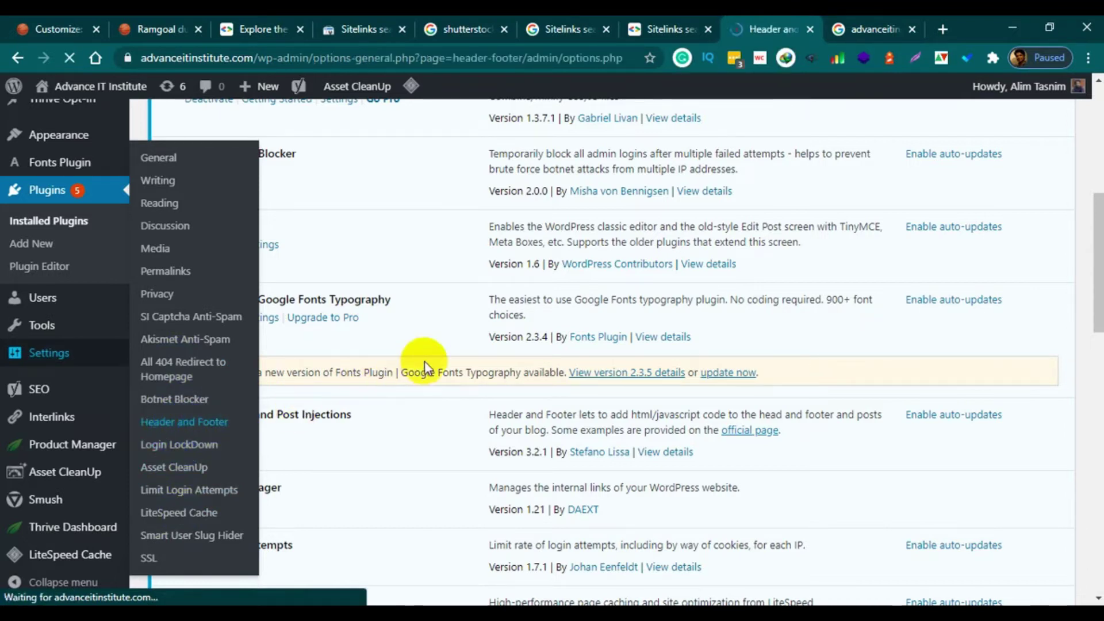
scroll(377, 382, down, 3)
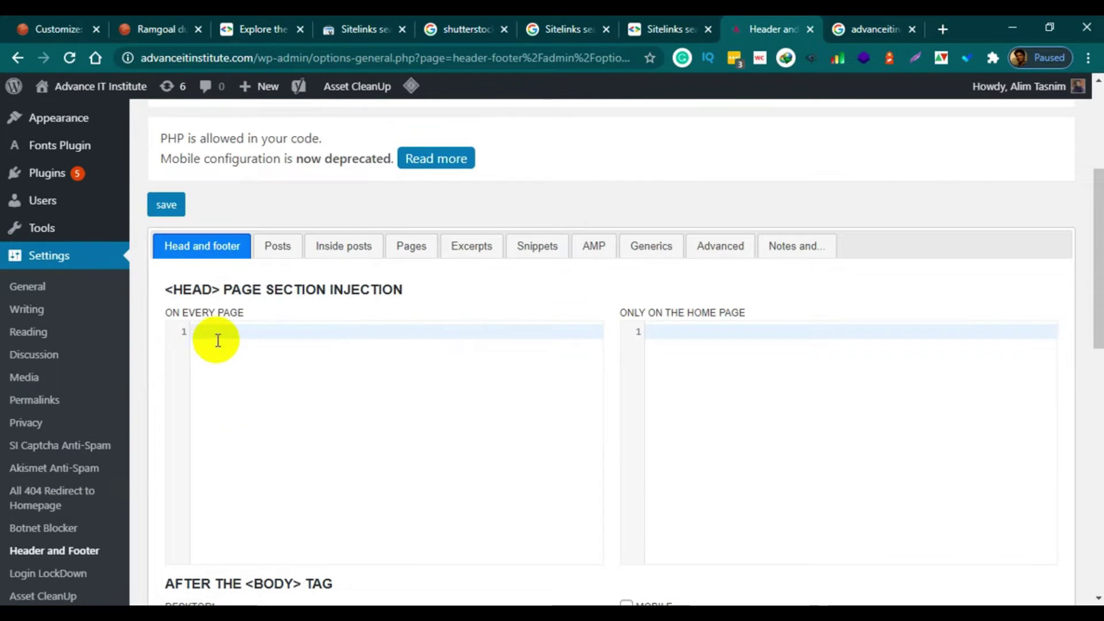
scroll(368, 356, down, 2)
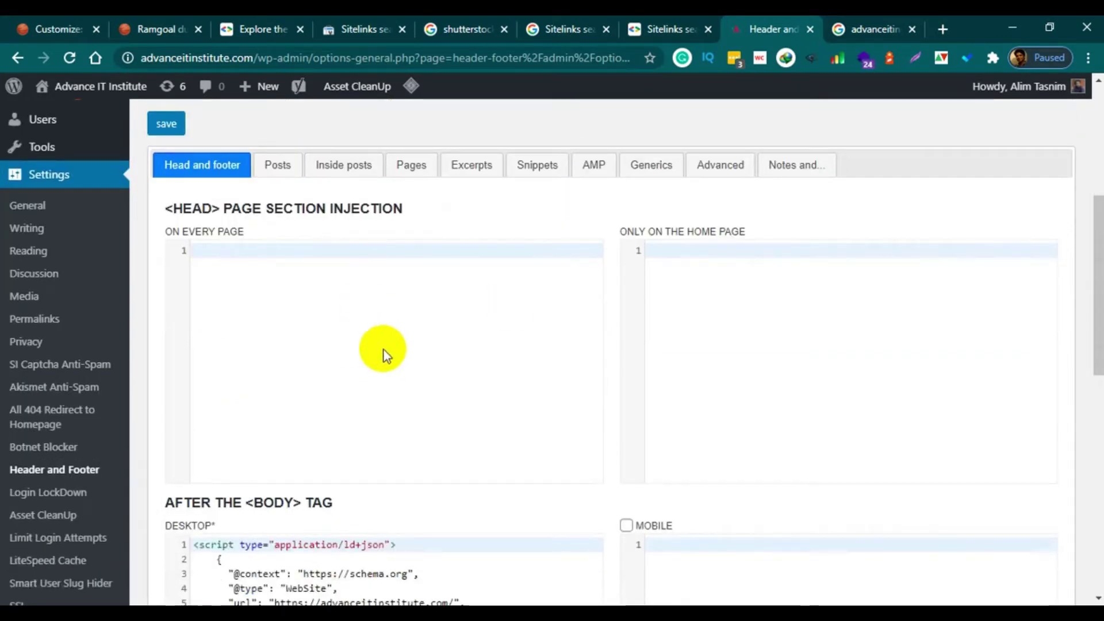
Examine the whole JSON-LD WebSite script in the desktop box under "After the <body> tag".
click(869, 35)
scroll(425, 377, down, 4)
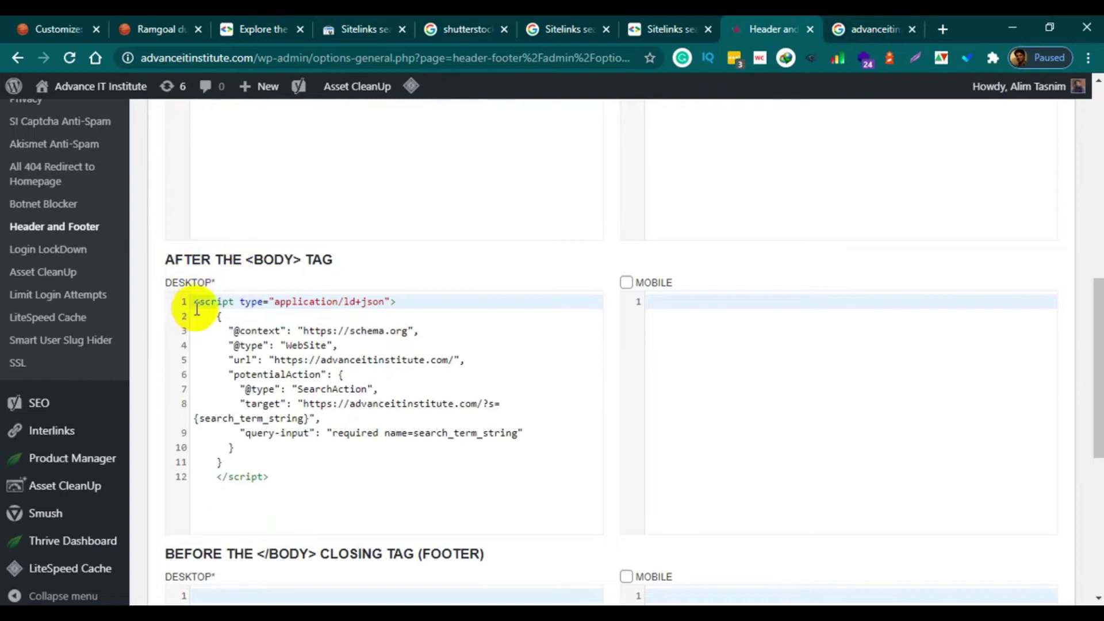
drag(191, 302, 274, 476)
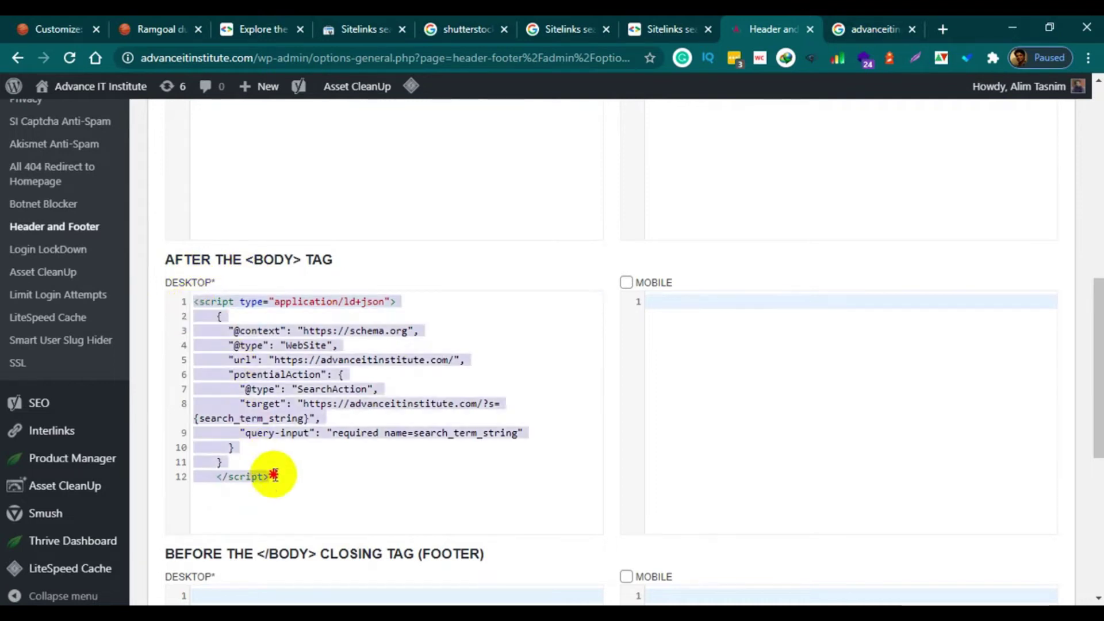
click(318, 482)
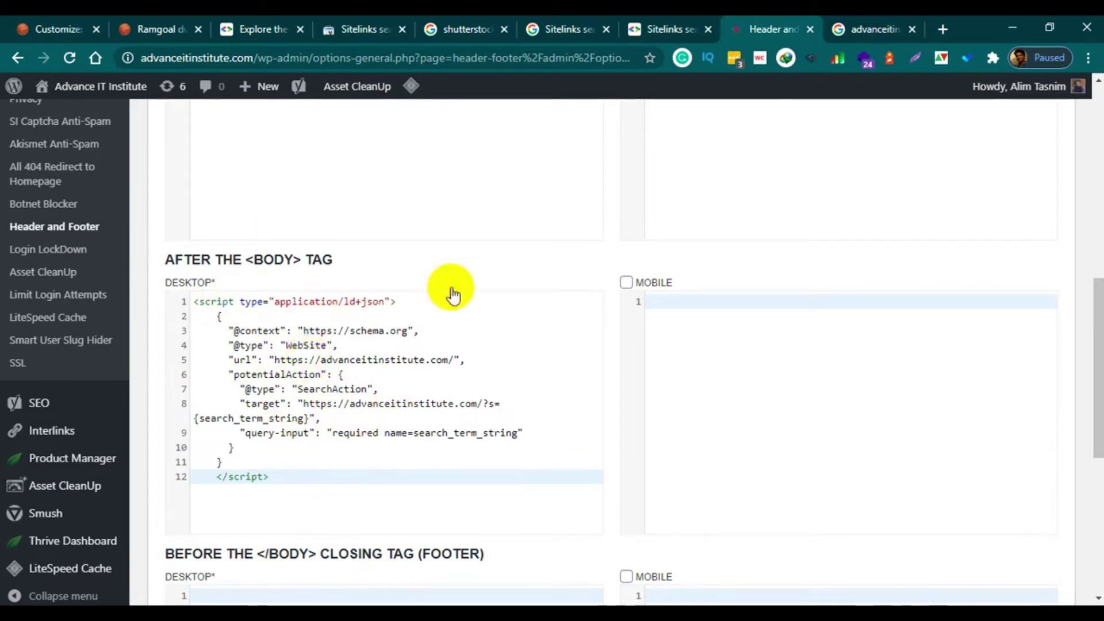
drag(269, 477, 194, 302)
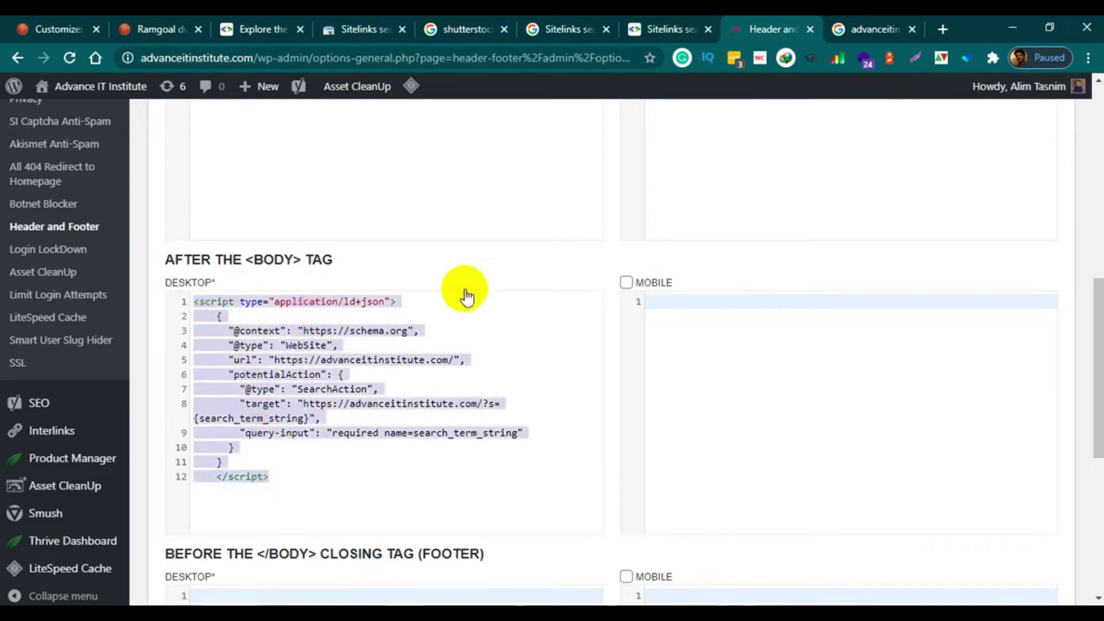
Find the JSON-LD example markup in Google's sitelinks search box documentation and compare it with the script in the Header and Footer settings.
click(657, 30)
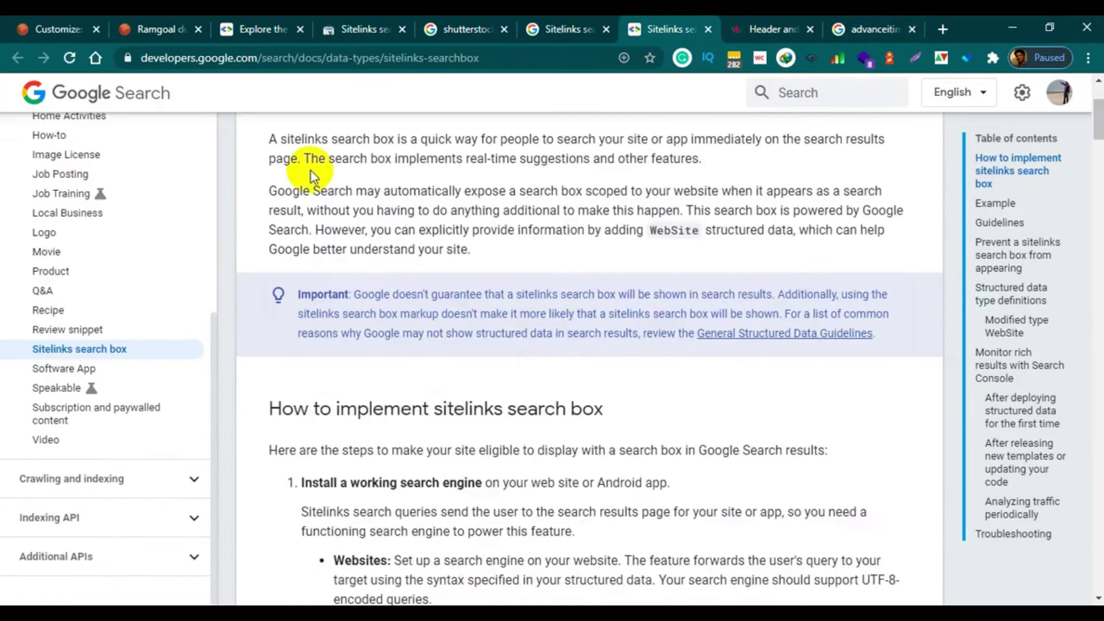
scroll(308, 168, up, 3)
scroll(623, 291, down, 20)
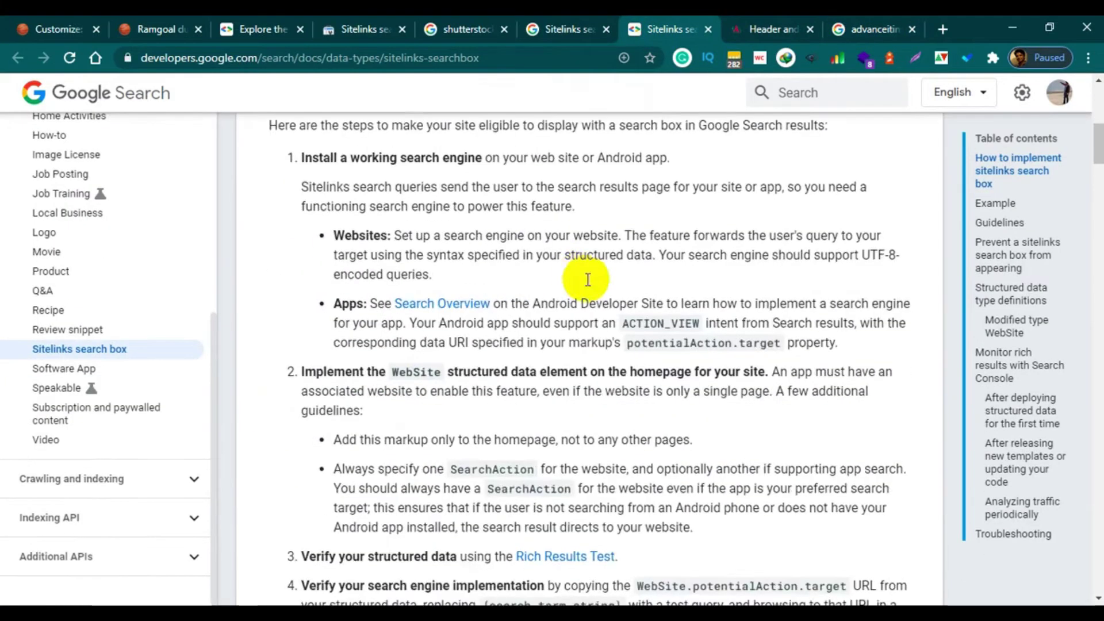
scroll(638, 282, up, 12)
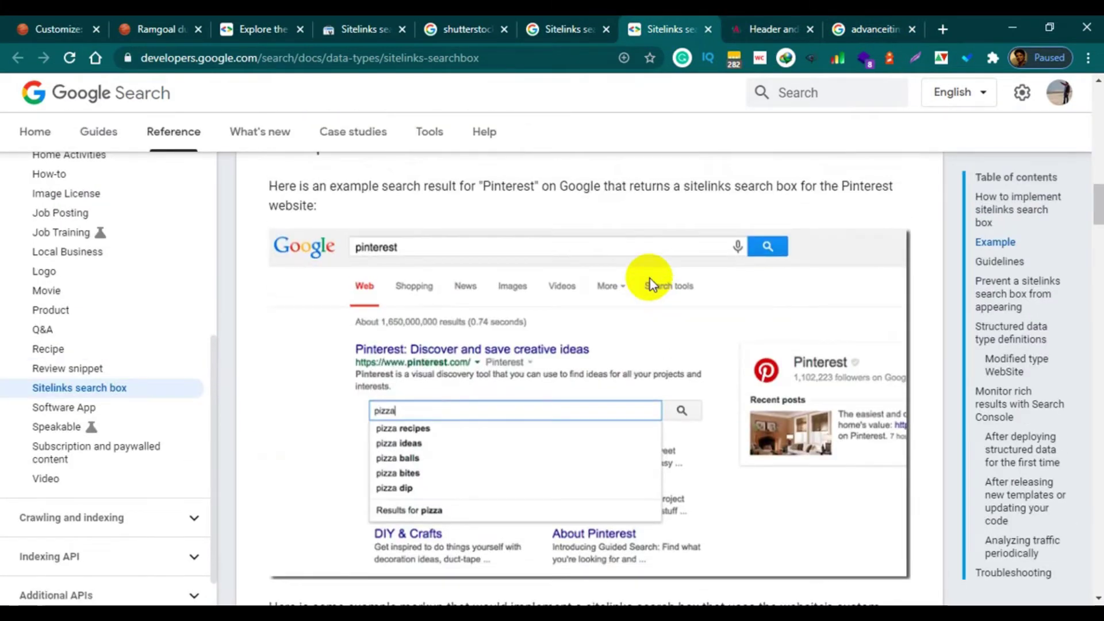
scroll(647, 268, down, 10)
scroll(655, 230, down, 3)
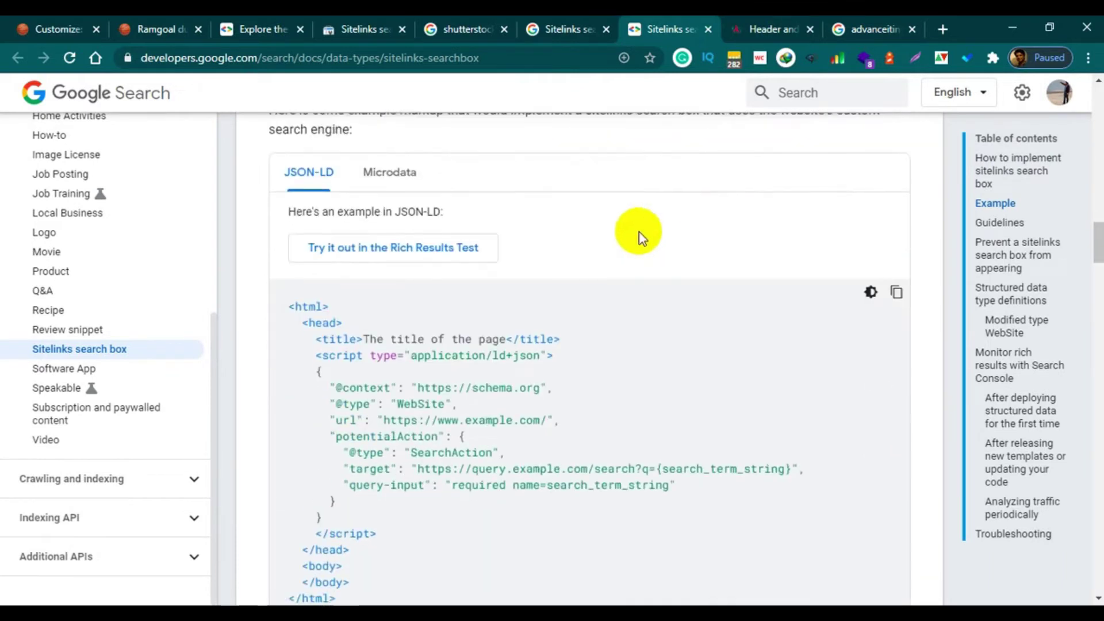
scroll(675, 257, down, 3)
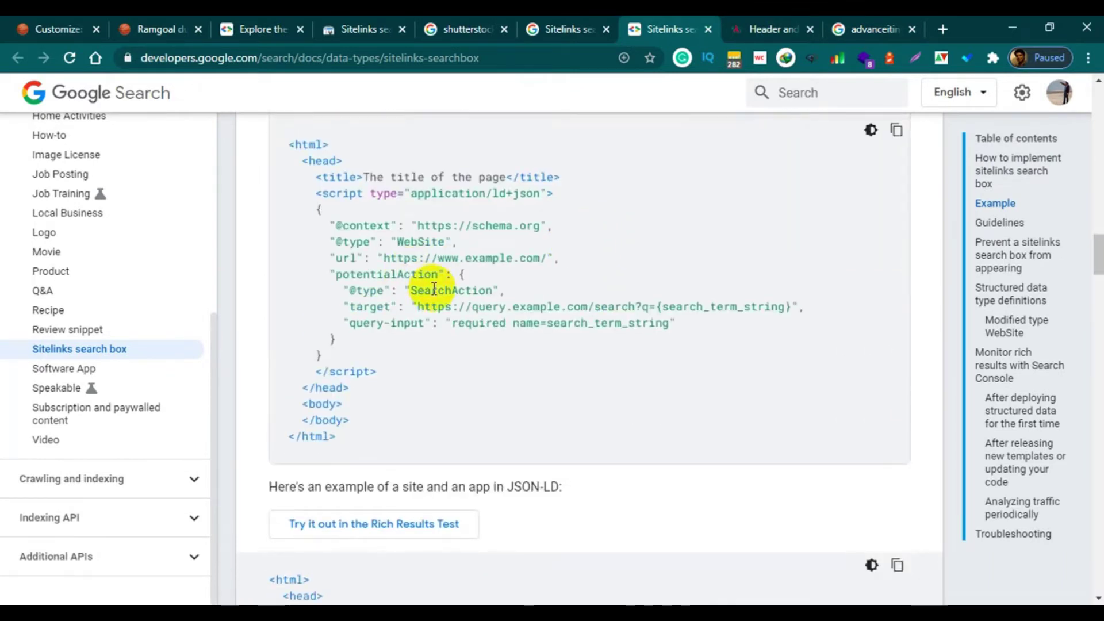
drag(348, 441, 283, 148)
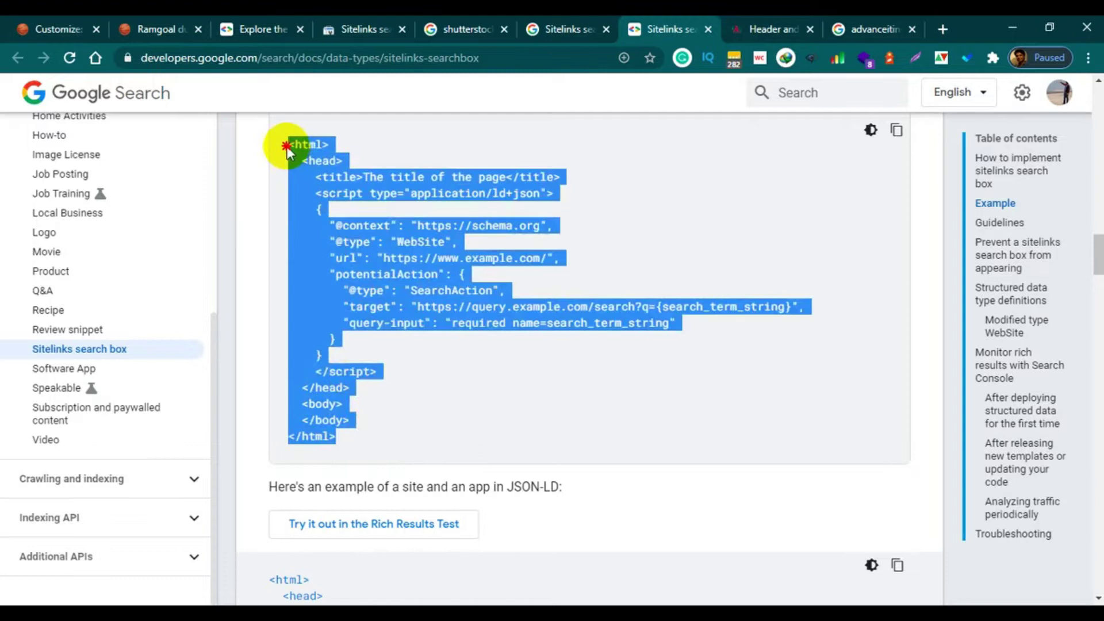
click(601, 233)
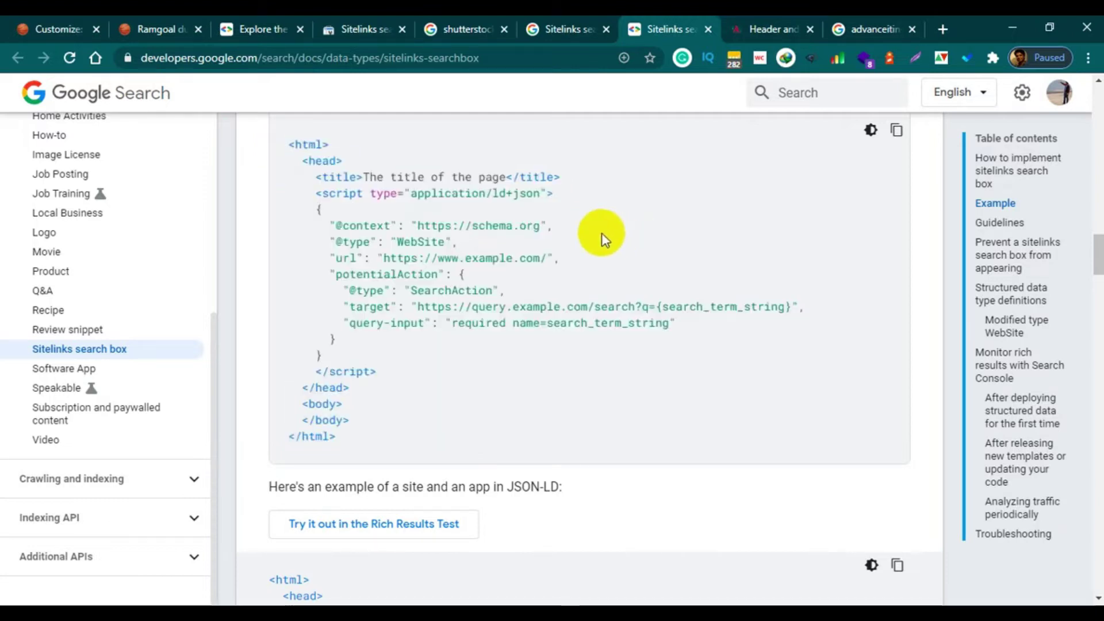
click(762, 28)
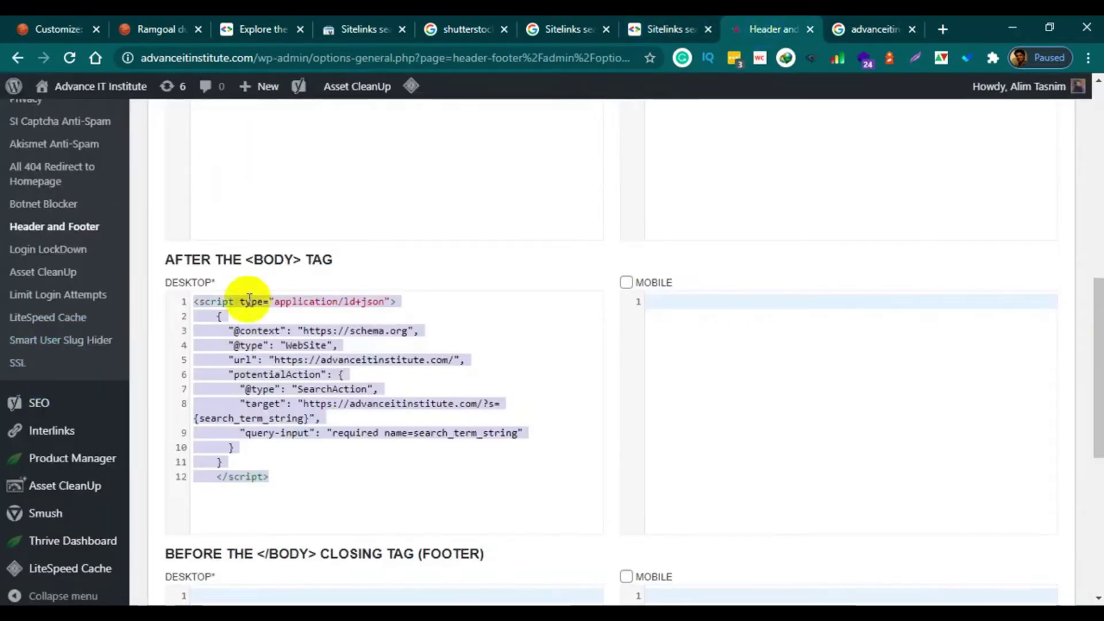
click(313, 489)
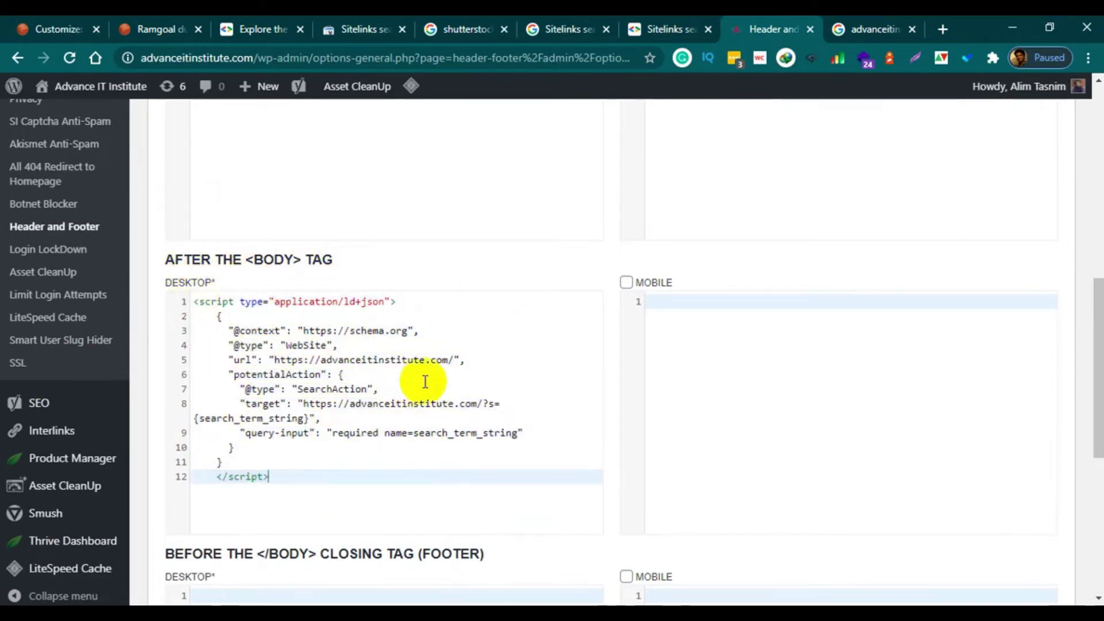
Copy the documentation's complete JSON-LD example, from <html> to </html>, and bring up an empty Notepad document.
click(670, 33)
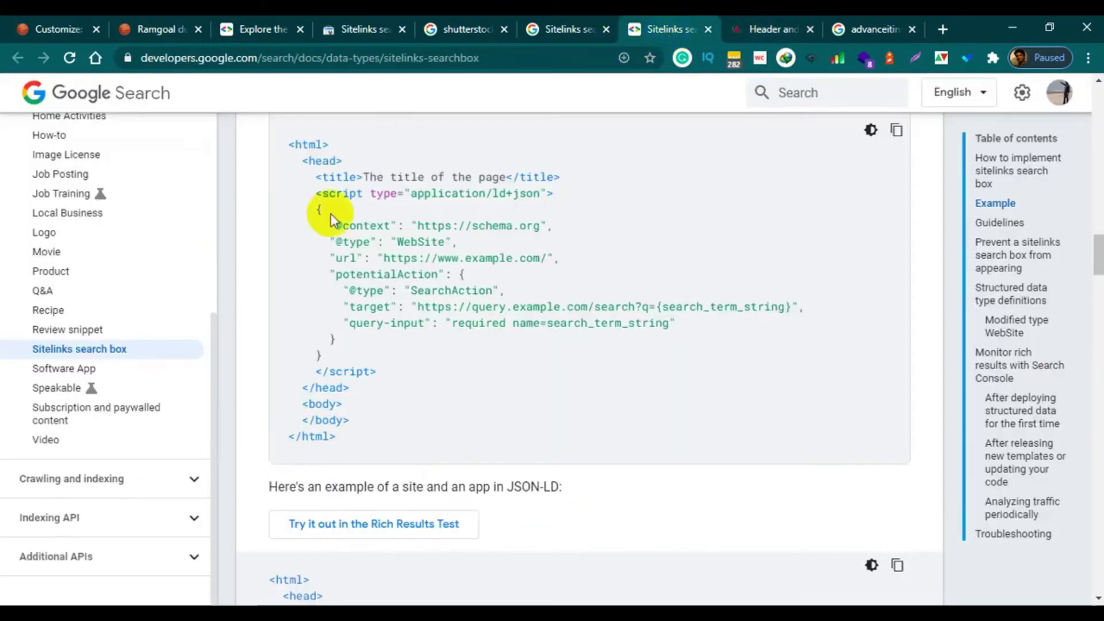
drag(285, 148, 371, 445)
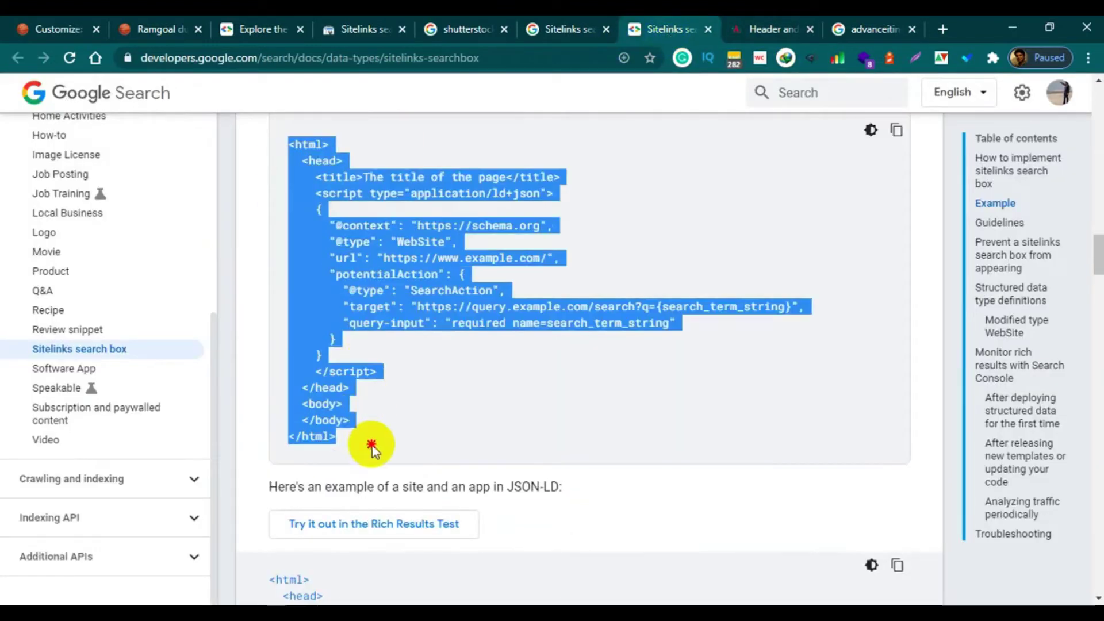
right_click(417, 193)
click(467, 206)
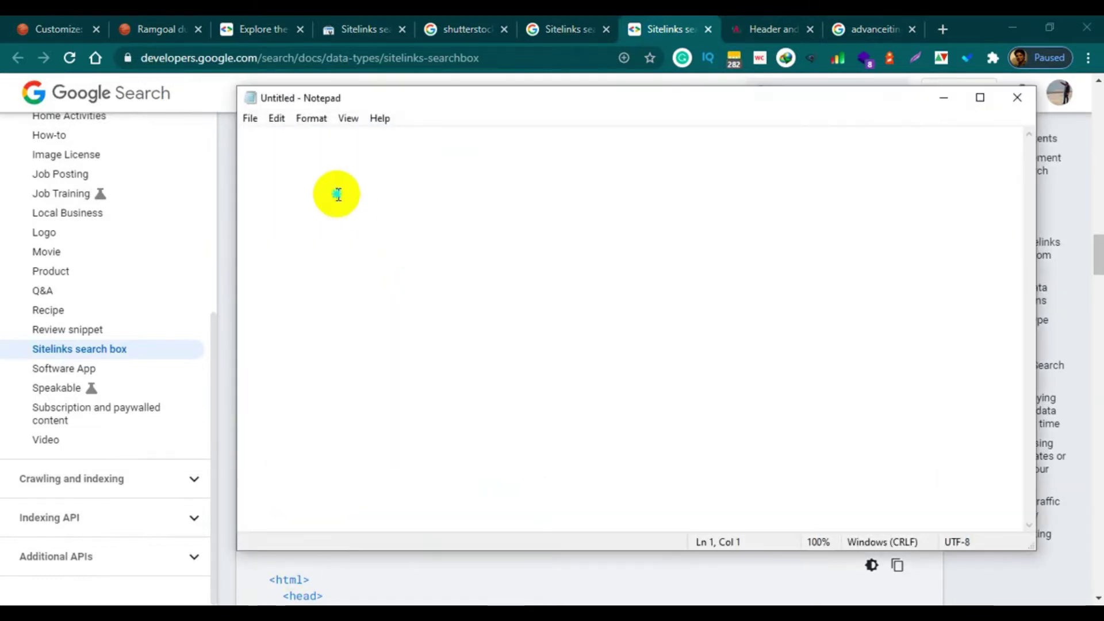
Paste the copied sitelinks search box markup into the empty Notepad document.
right_click(338, 195)
click(382, 265)
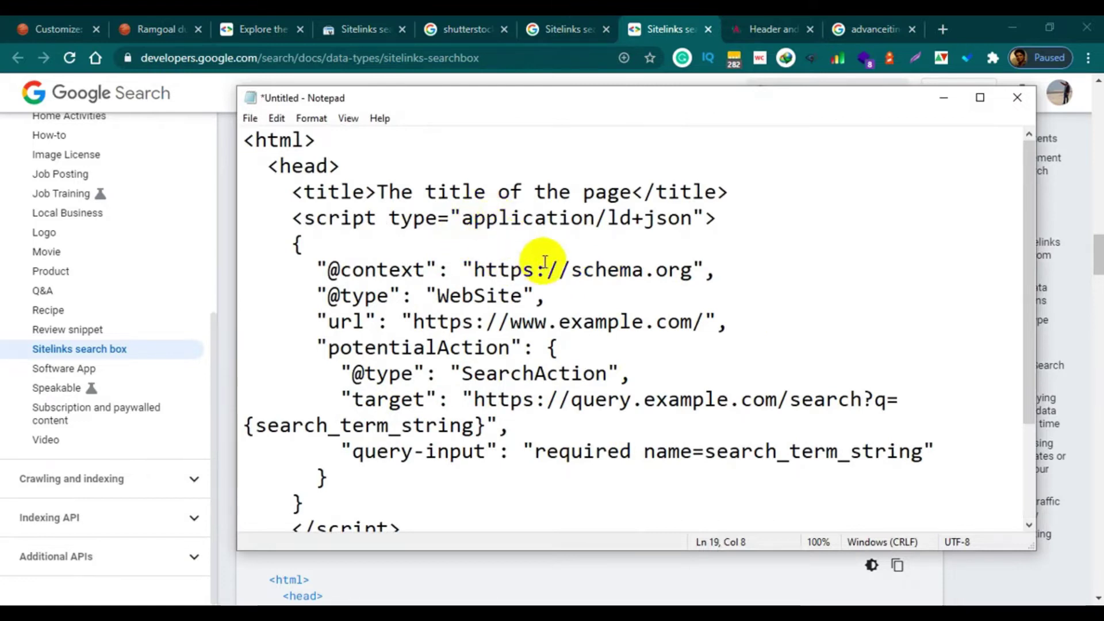
scroll(469, 278, down, 1)
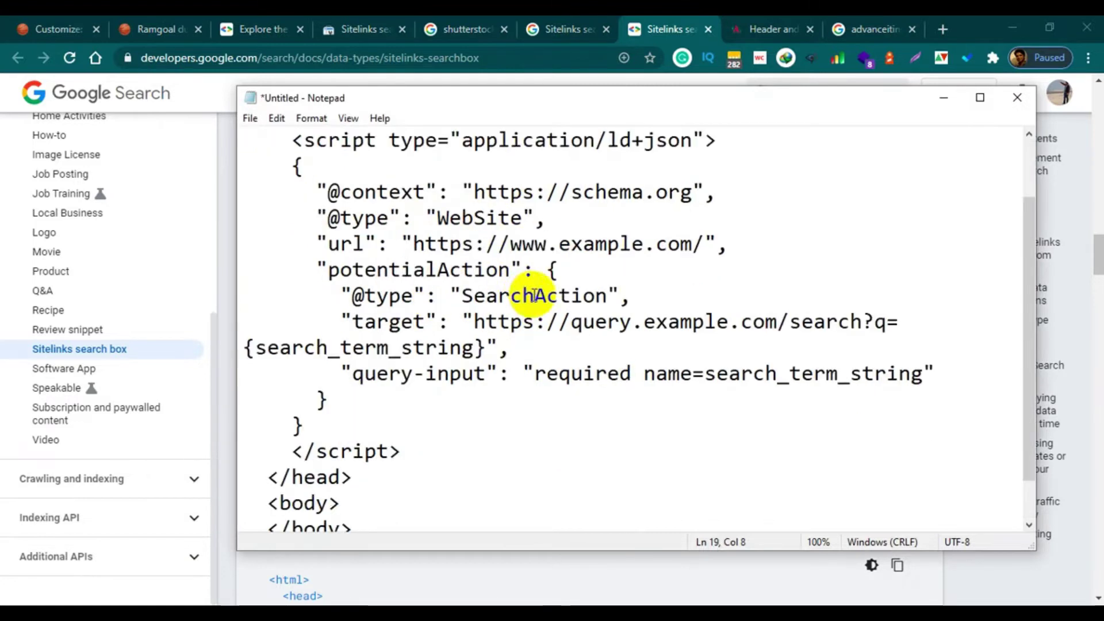
drag(414, 246, 705, 247)
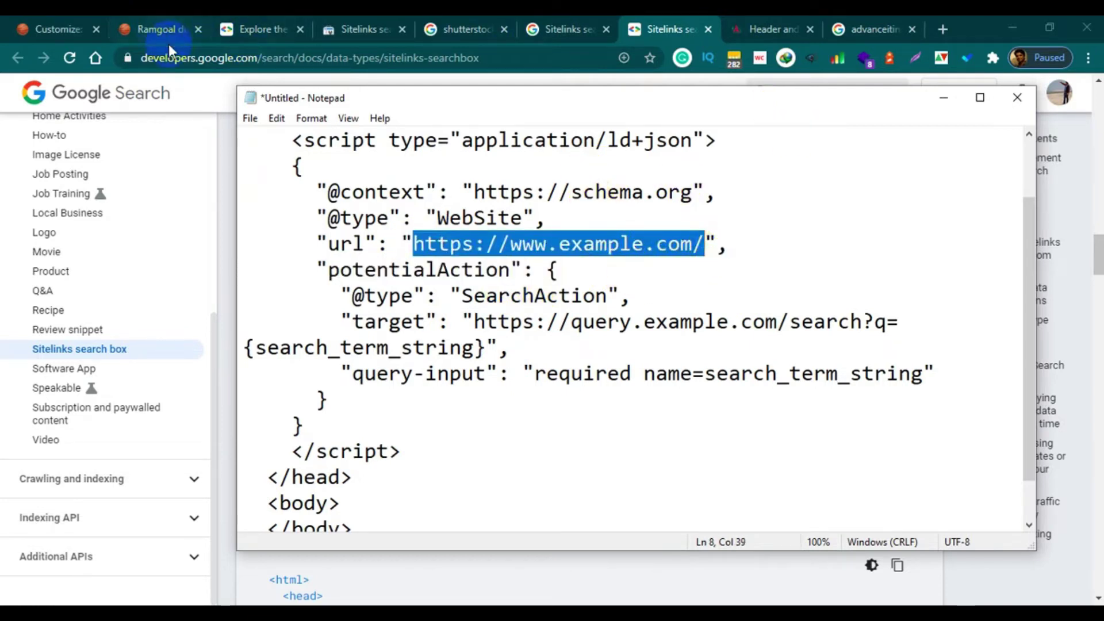
click(877, 30)
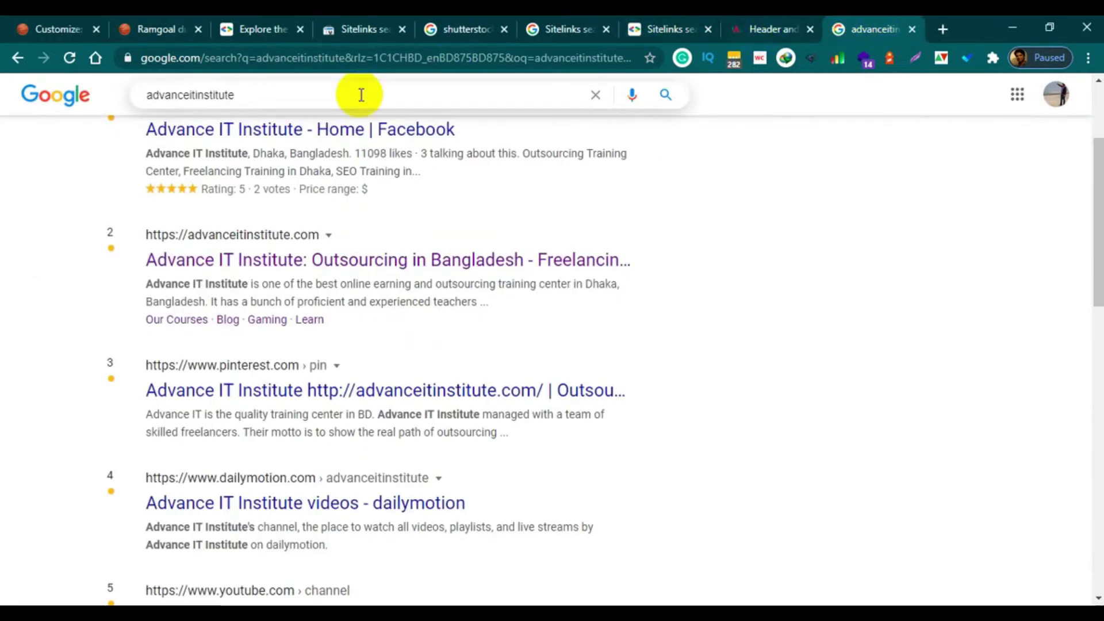
click(753, 29)
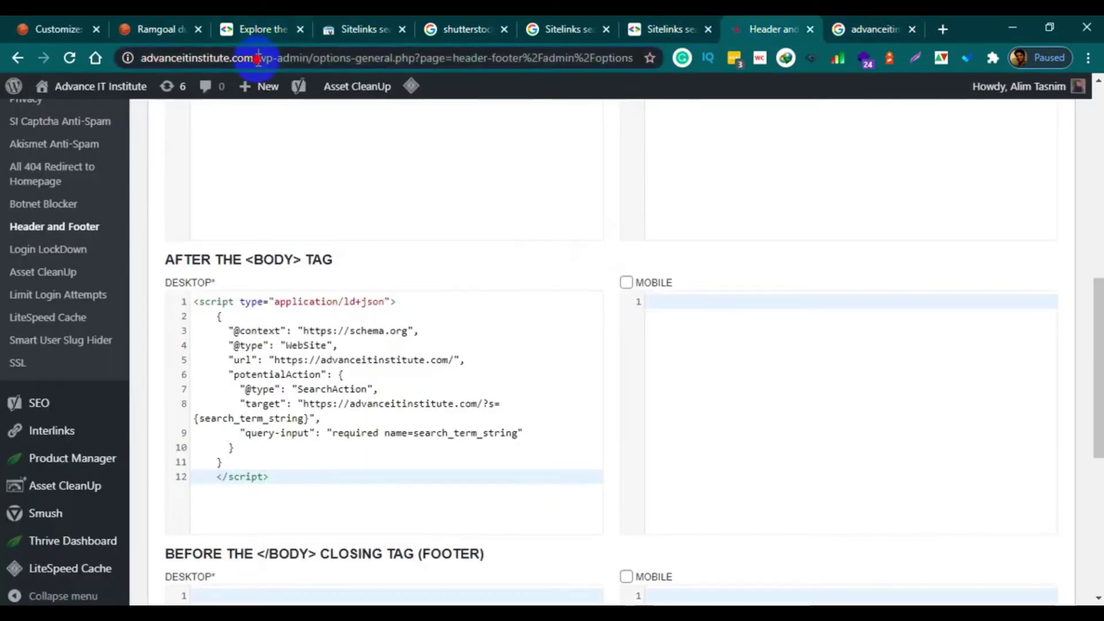
drag(258, 58, 144, 58)
right_click(192, 58)
click(224, 140)
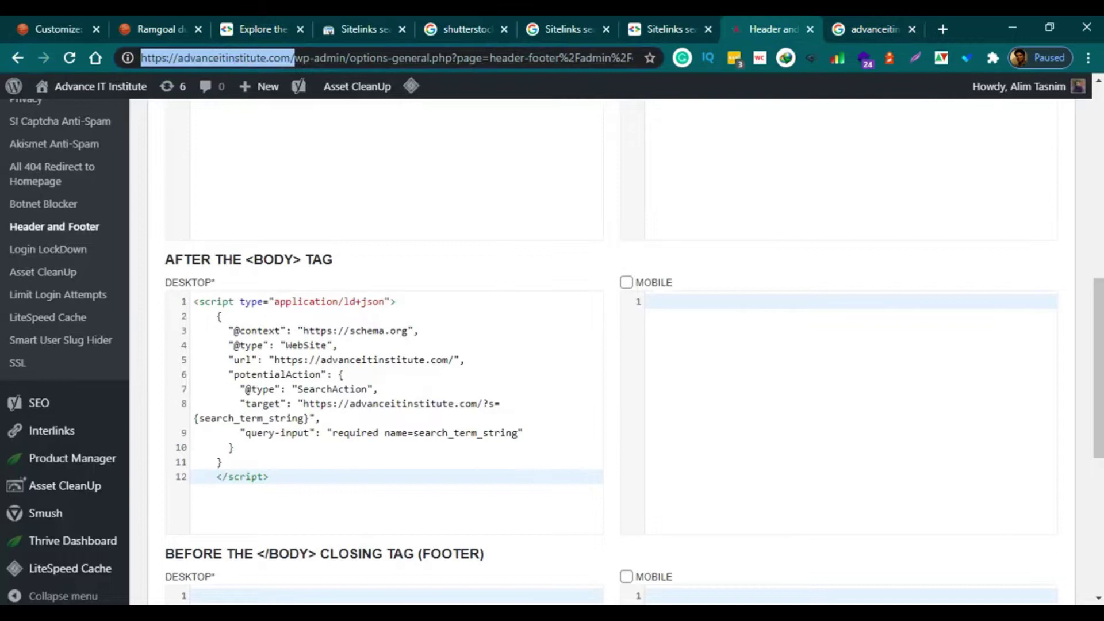
key(alt+Tab)
right_click(567, 236)
click(622, 304)
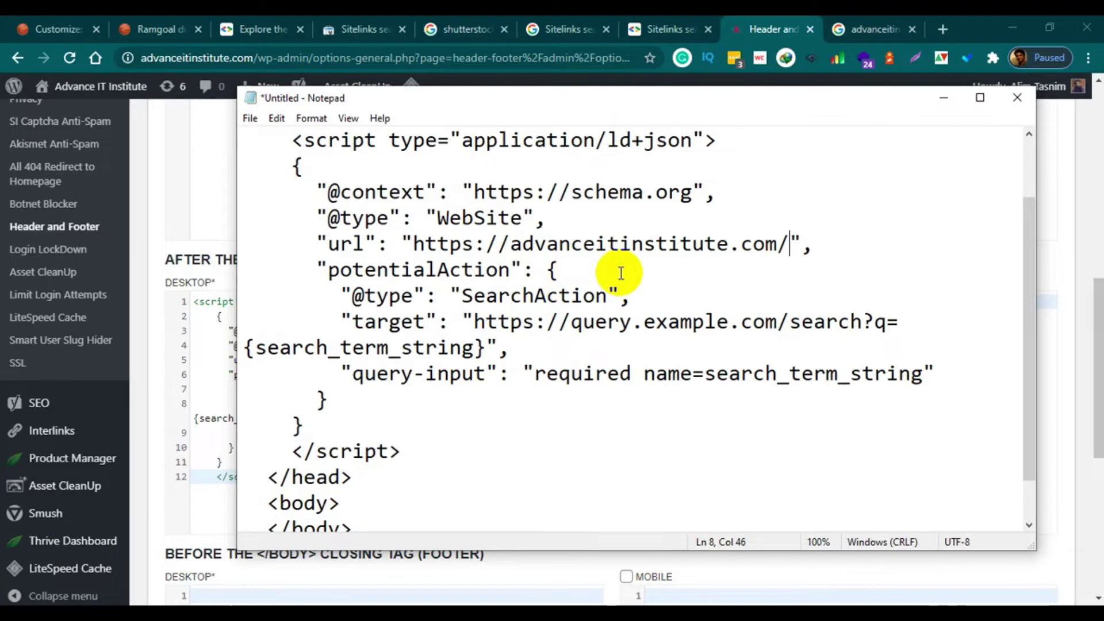
Open the Advance IT Institute site's front end in a new browser tab from the WordPress admin.
click(771, 30)
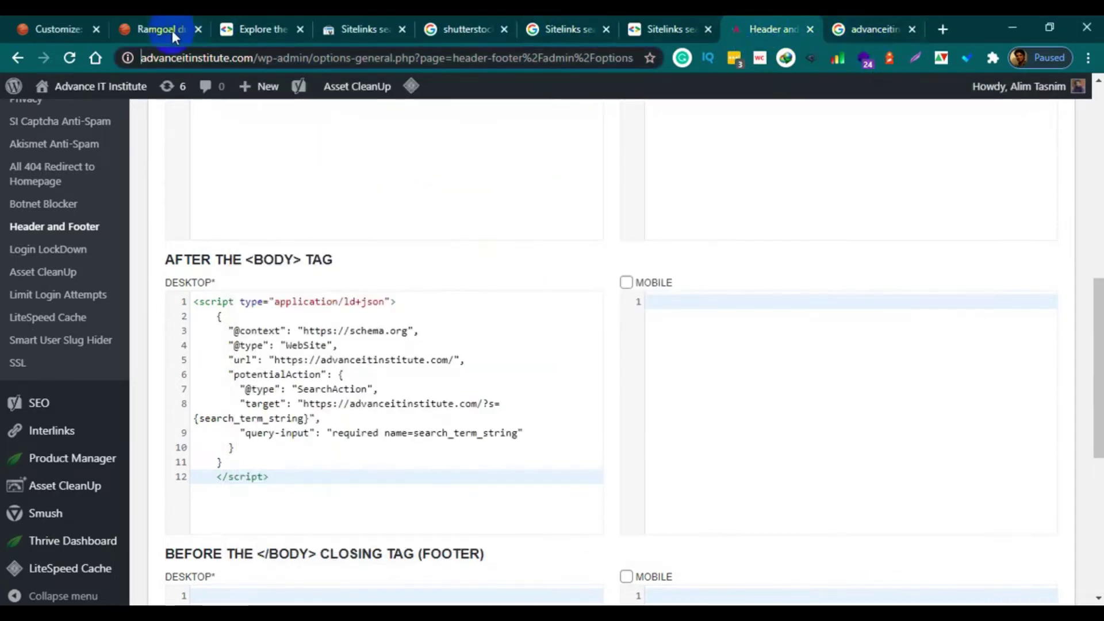
mouse_move(63, 87)
right_click(59, 118)
click(74, 130)
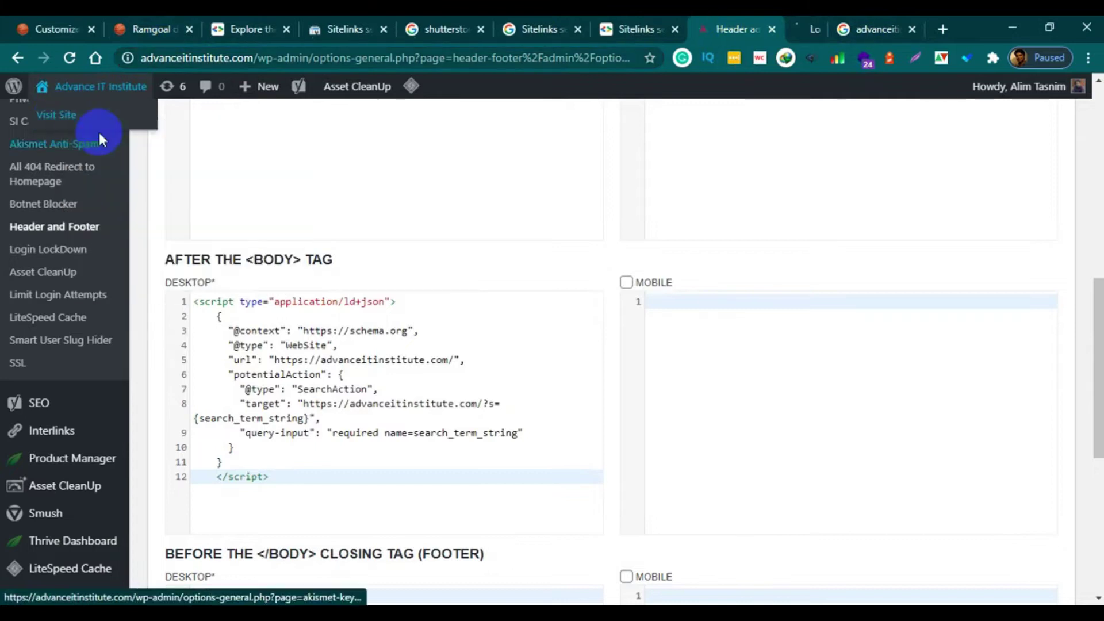
click(760, 30)
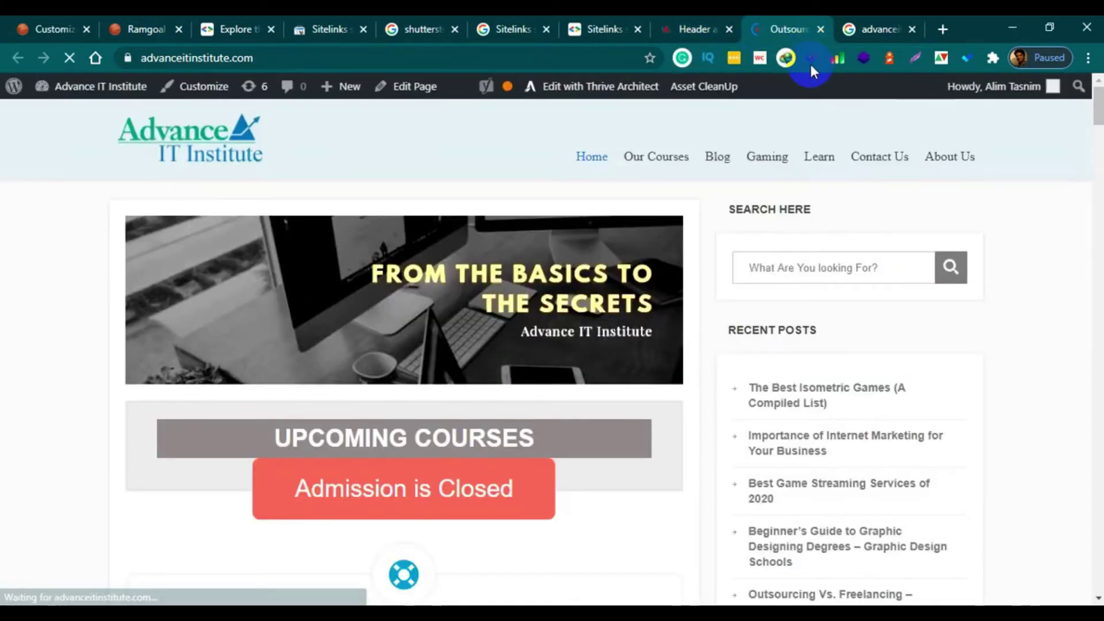
Search the site for "outsourcing" using the homepage's own search box.
click(742, 263)
click(1060, 279)
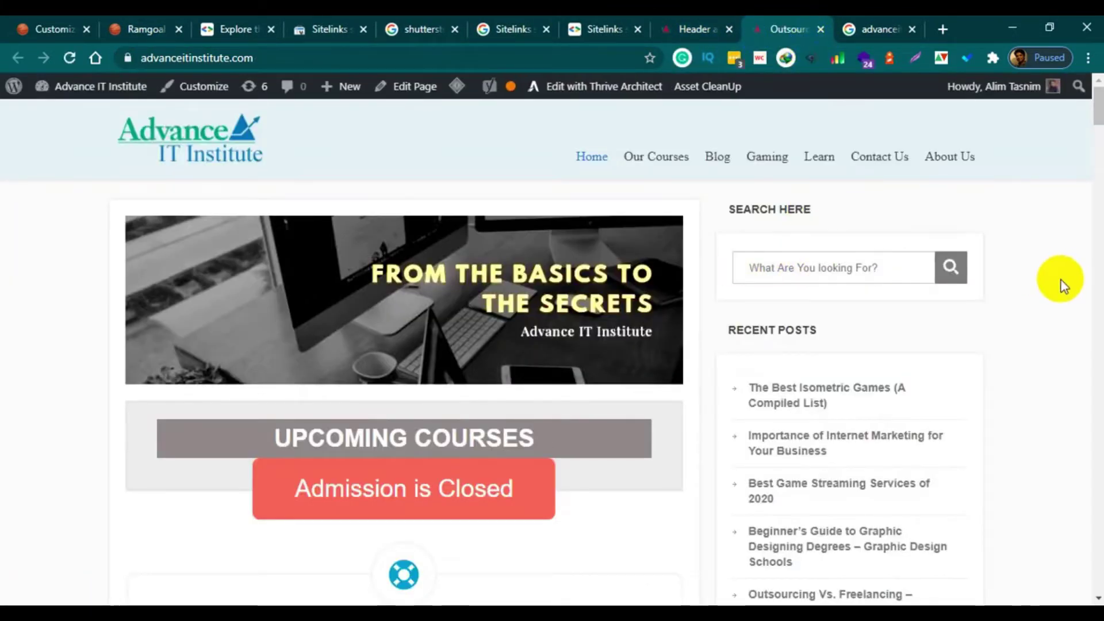
click(748, 267)
click(979, 273)
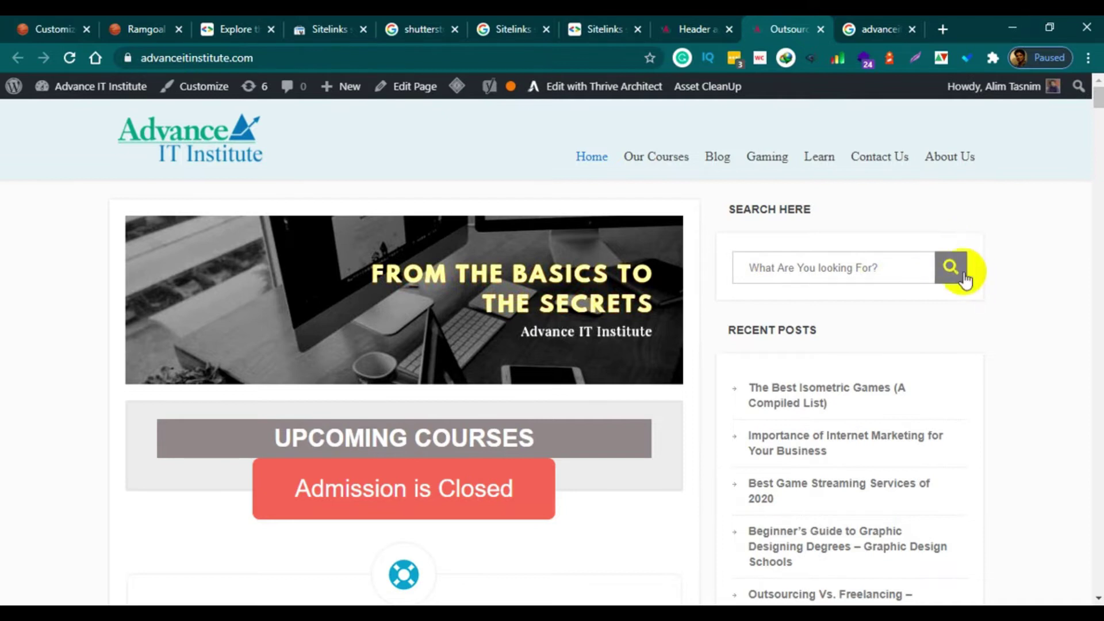
click(825, 268)
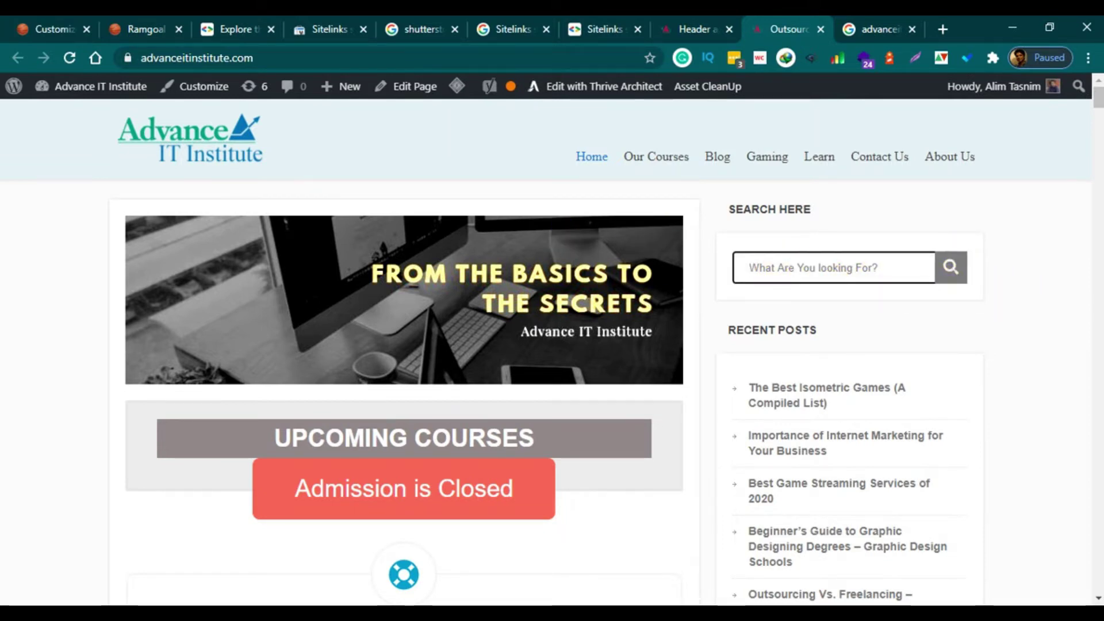
text(outso)
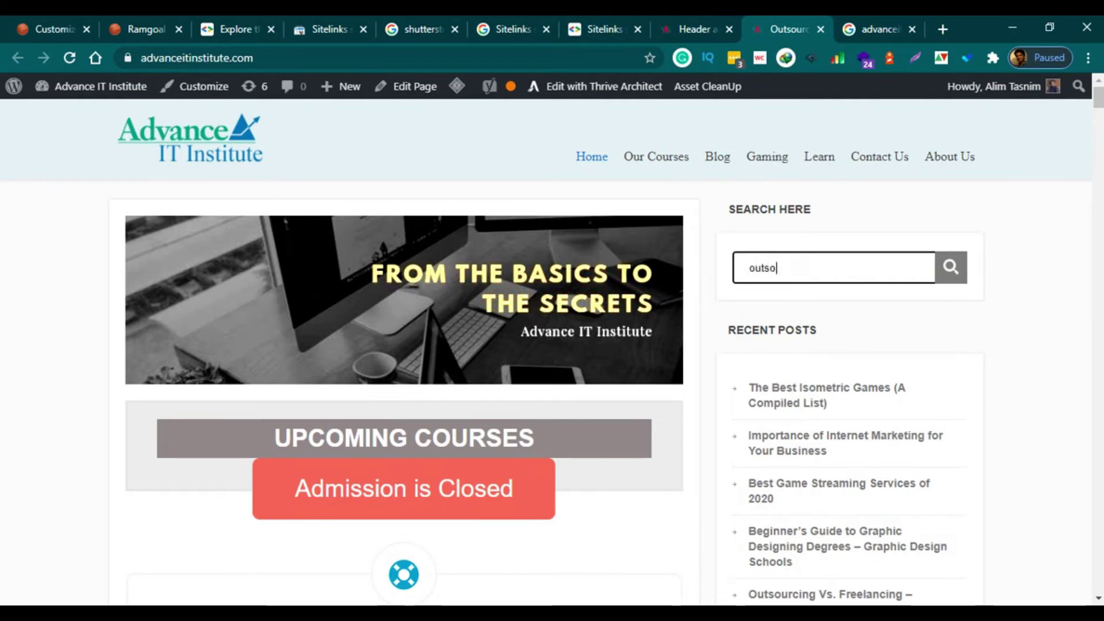
text(urcing)
click(949, 269)
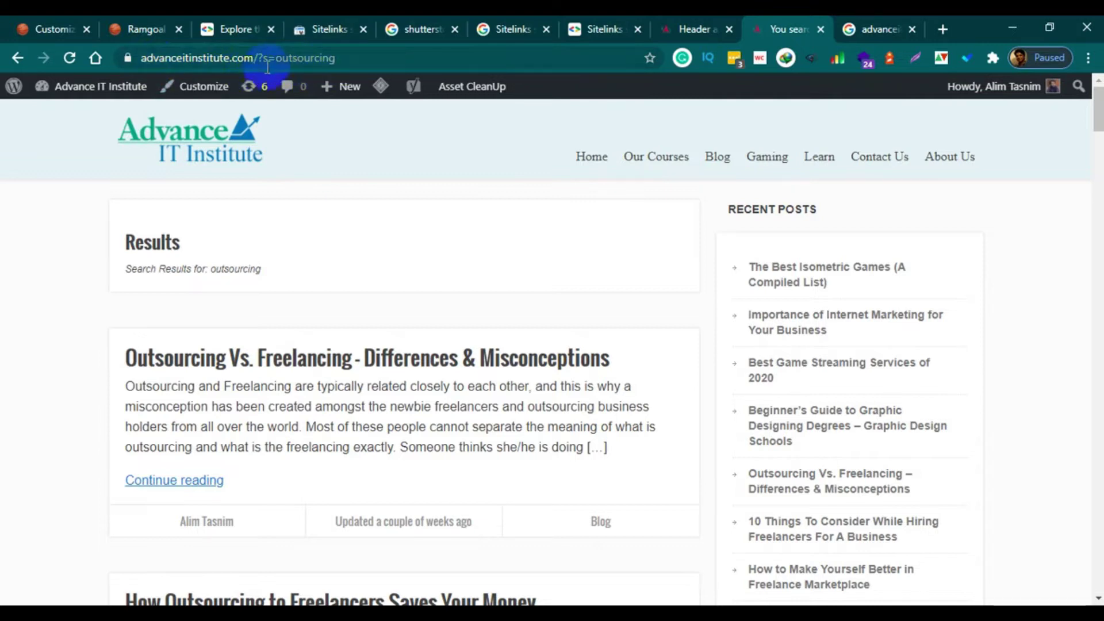
Copy the results page address up to "?s=" and look through the listed outsourcing posts.
drag(276, 63, 197, 69)
right_click(243, 68)
click(281, 158)
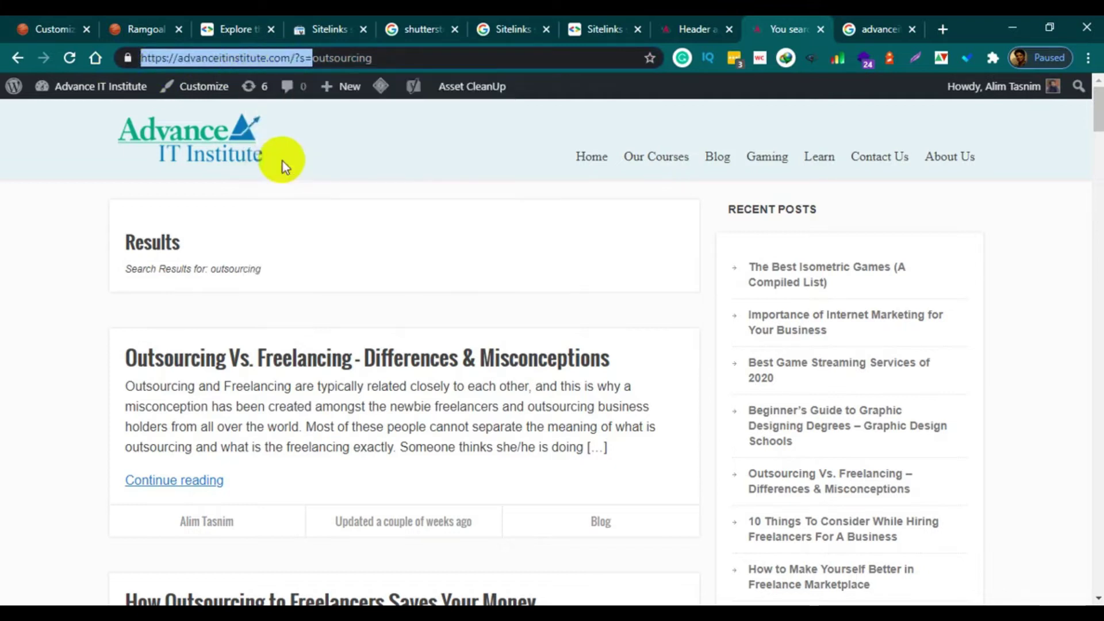
click(18, 268)
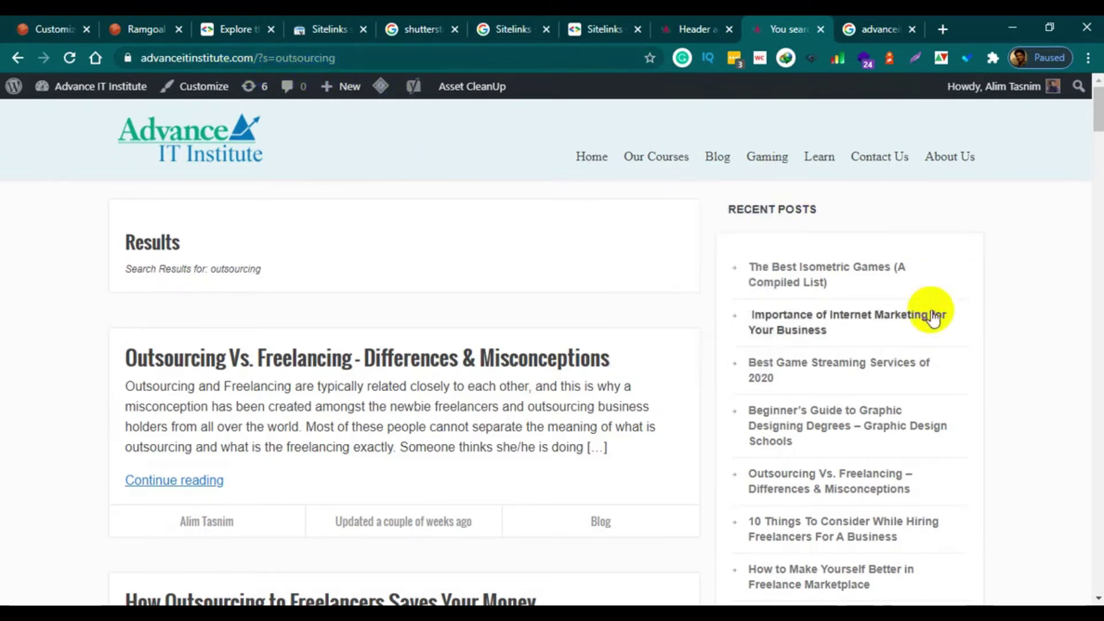
scroll(805, 369, down, 5)
scroll(587, 303, down, 5)
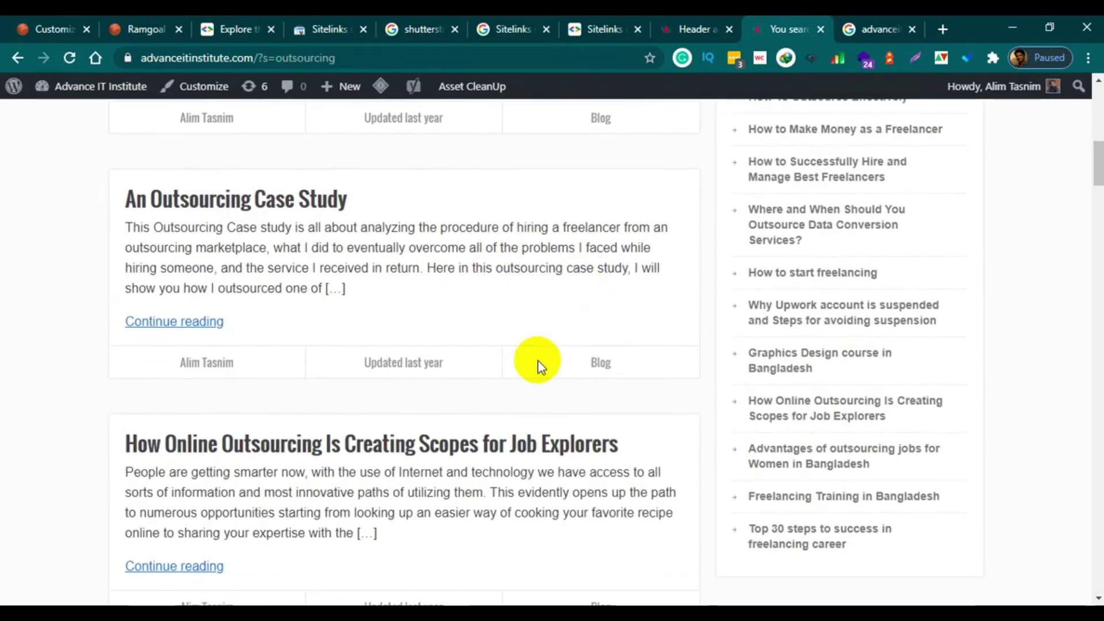
scroll(535, 363, up, 10)
click(262, 58)
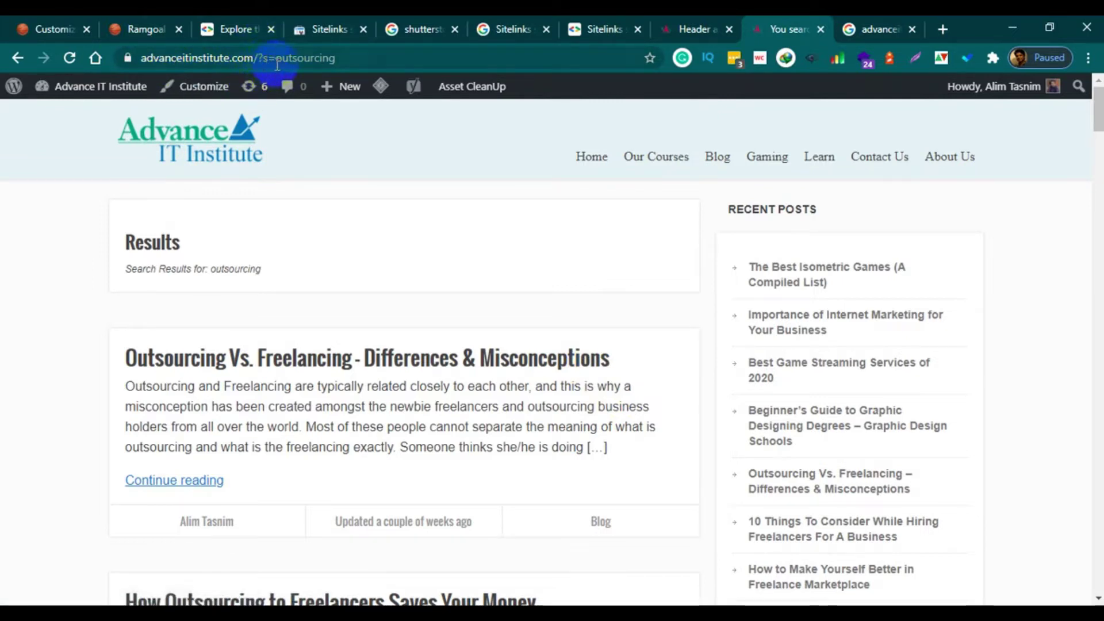
drag(276, 59, 144, 63)
right_click(205, 62)
click(246, 155)
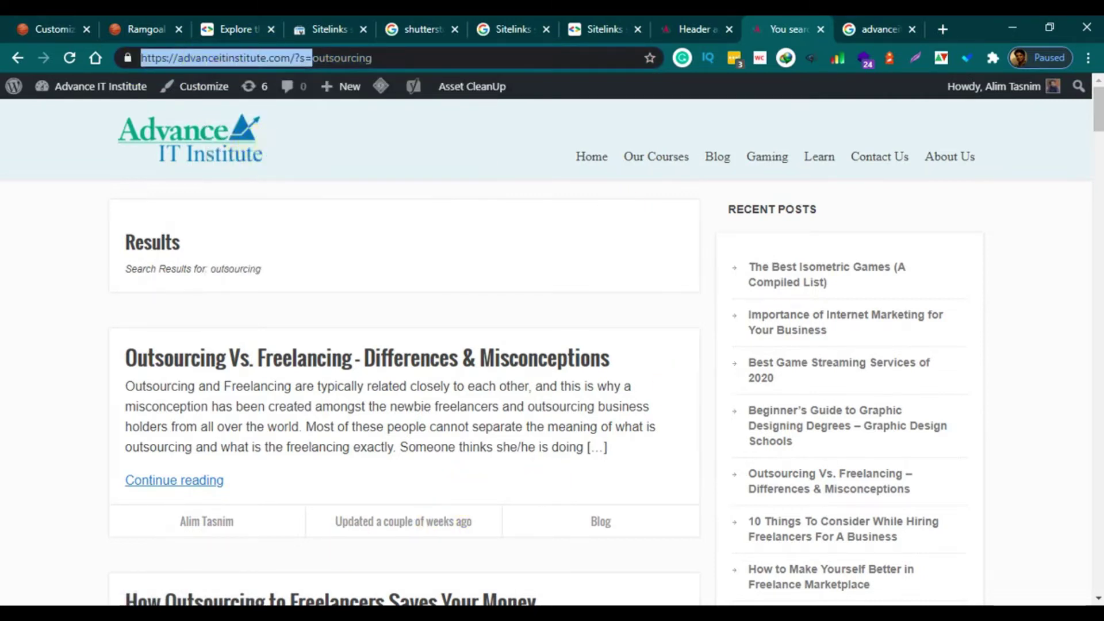
key(alt+Tab)
drag(552, 349, 544, 372)
click(651, 349)
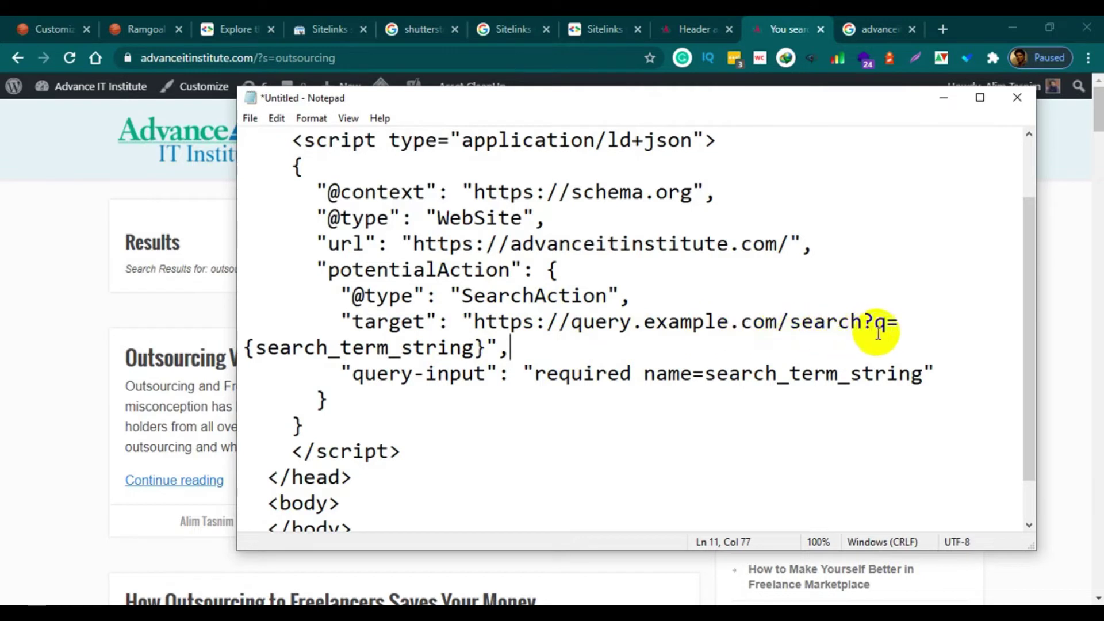
drag(474, 322, 896, 326)
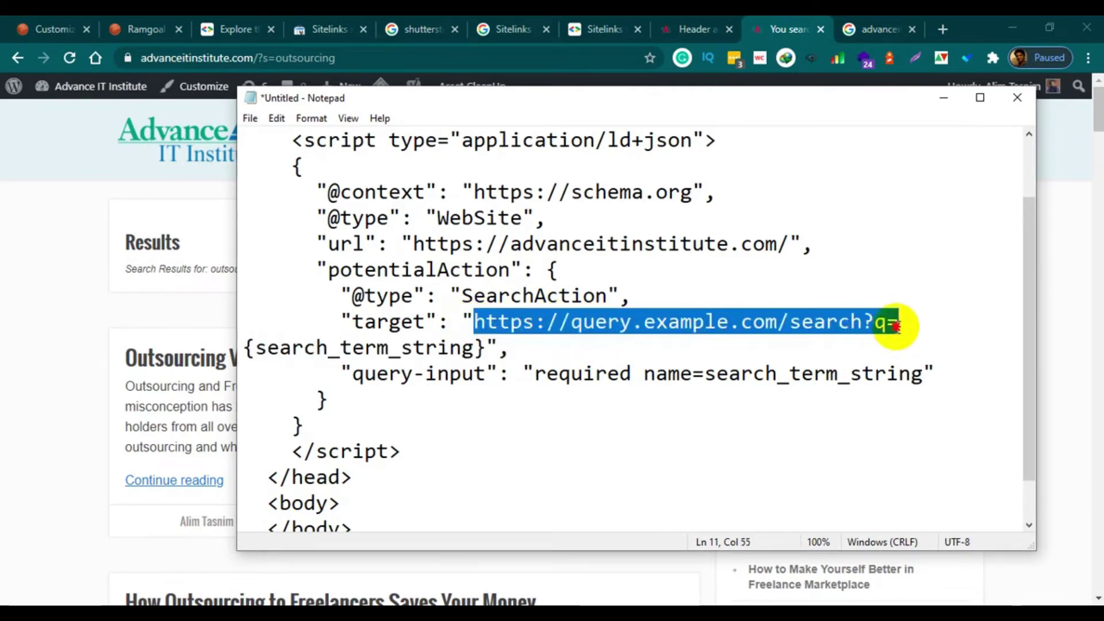
right_click(776, 315)
click(825, 383)
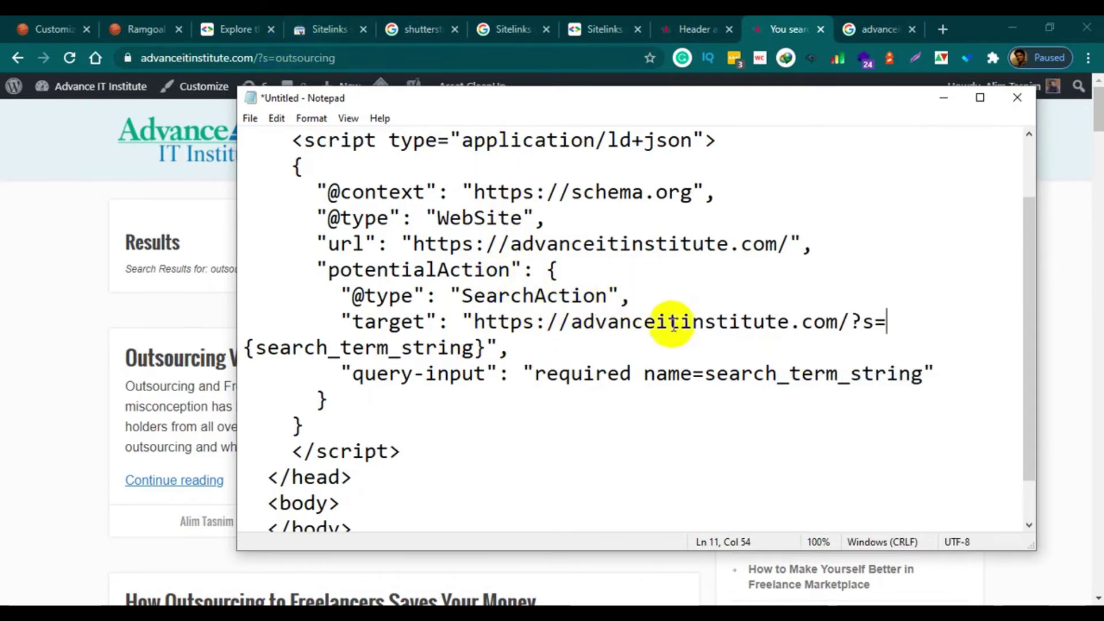
Replace the placeholder text in the markup's <title> element with "Advance IT Institute".
scroll(643, 406, down, 1)
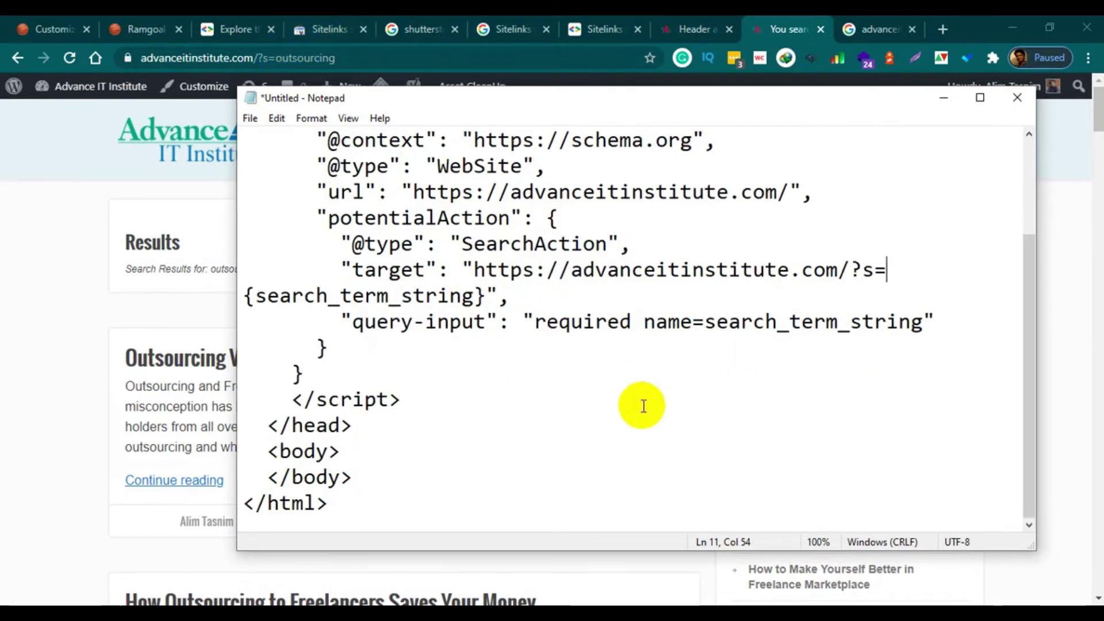
scroll(569, 397, up, 2)
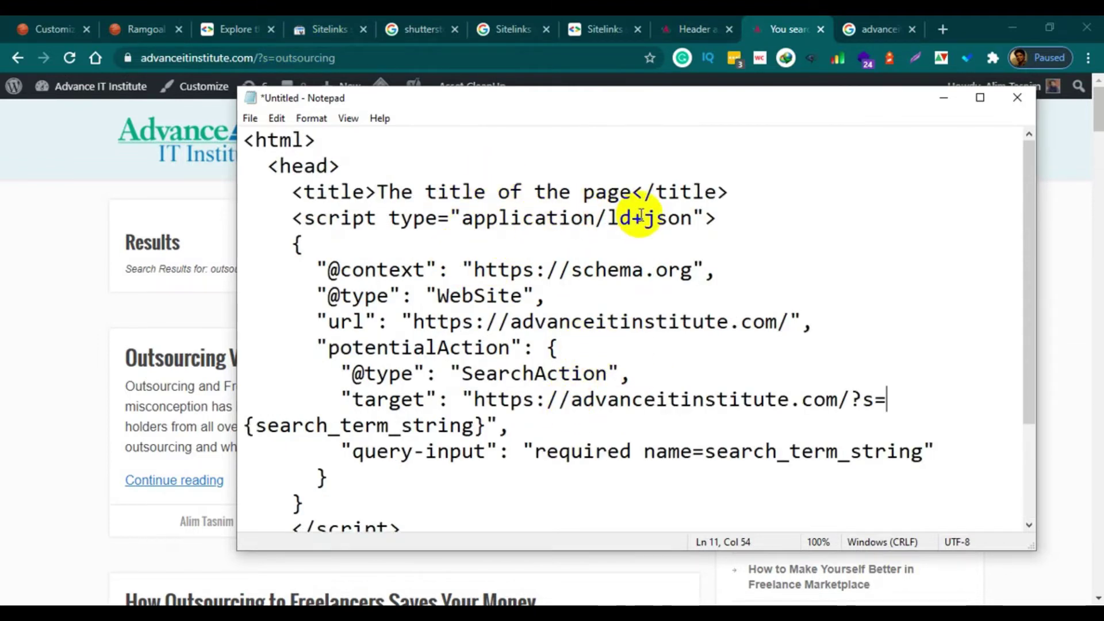
drag(632, 192, 377, 191)
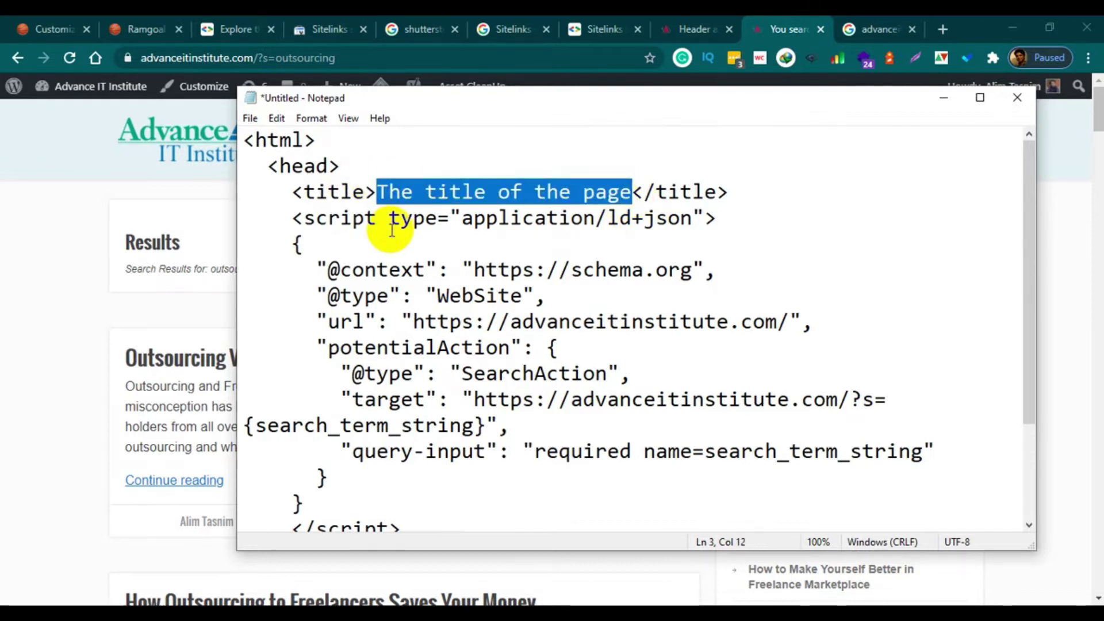
text(Advance )
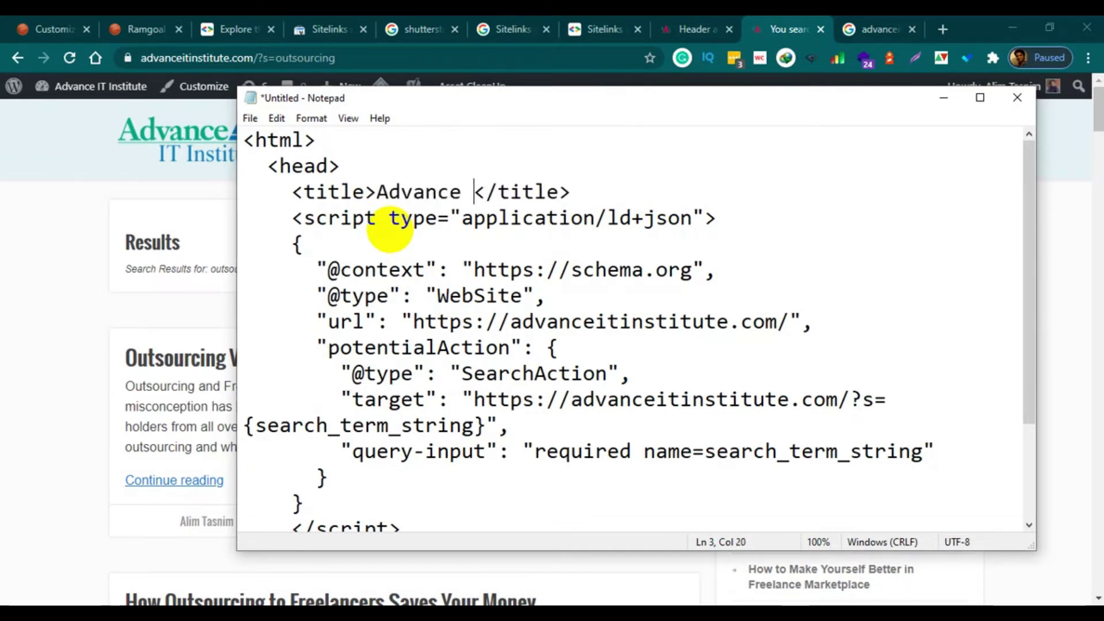
text(IT )
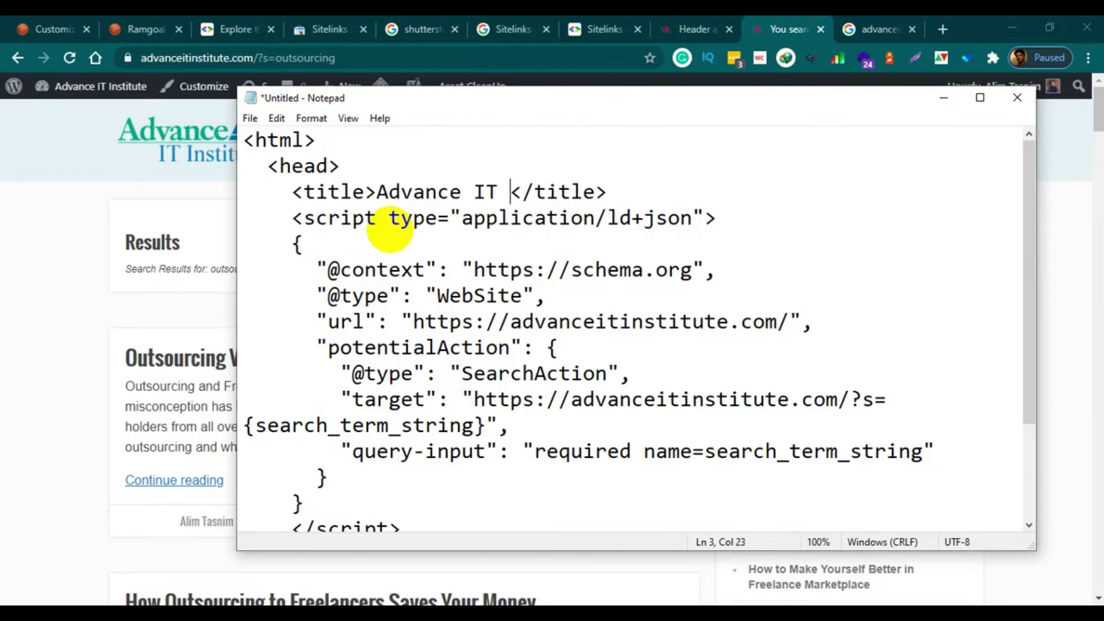
text(I)
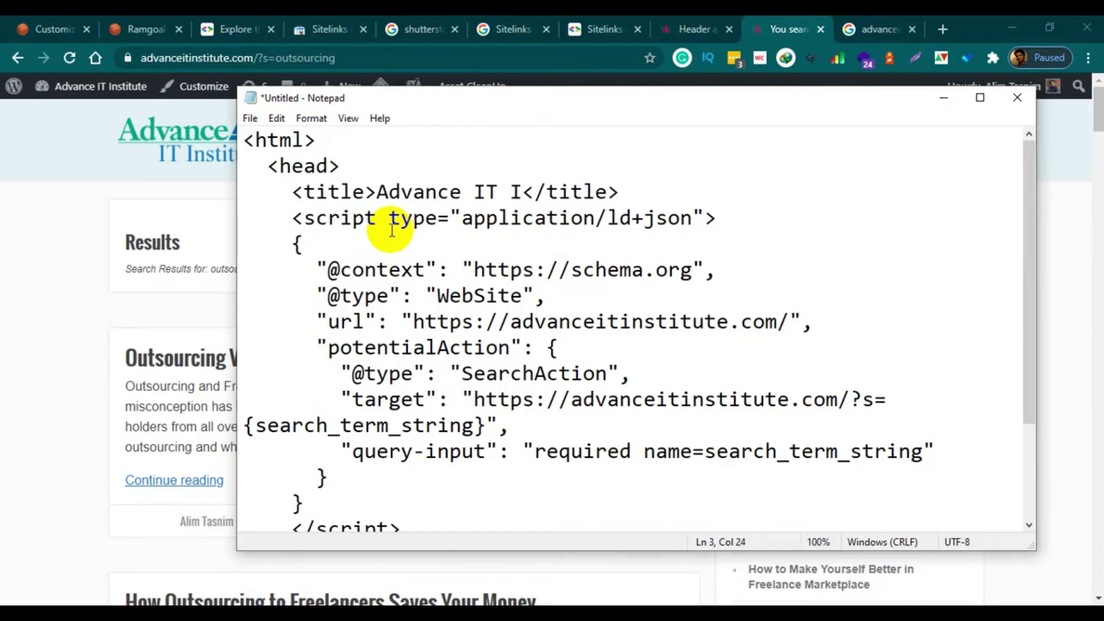
text(nstitute)
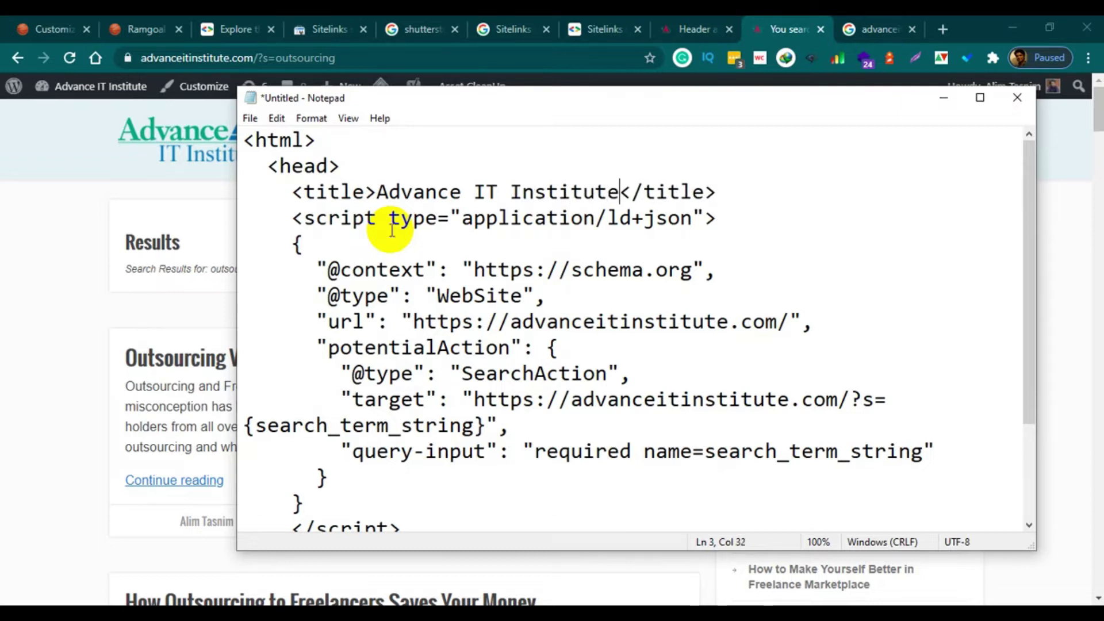
Copy the entire customised markup from the Notepad document.
scroll(271, 493, down, 2)
drag(402, 480, 246, 140)
right_click(418, 193)
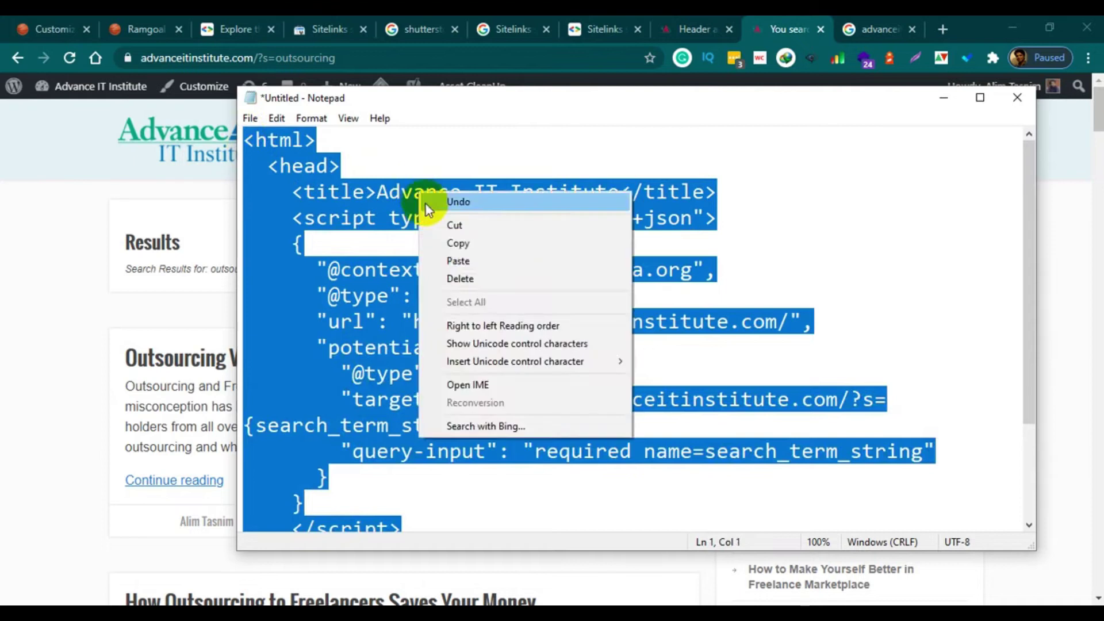
click(468, 246)
click(534, 269)
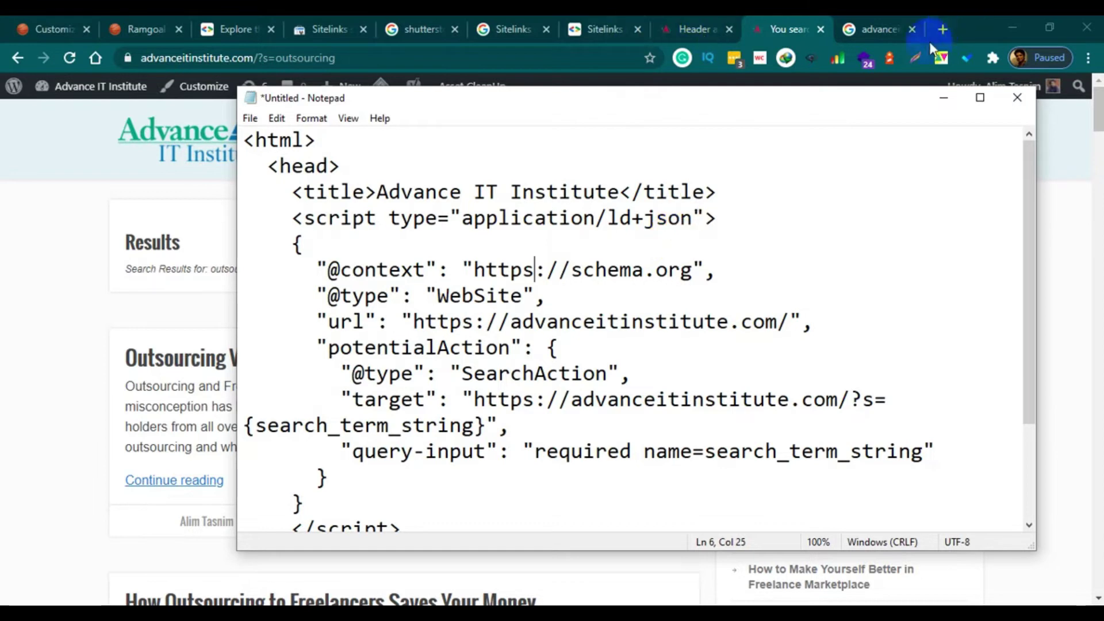
Search Google for "how to tie a tie" in a new browser tab.
click(949, 32)
click(950, 33)
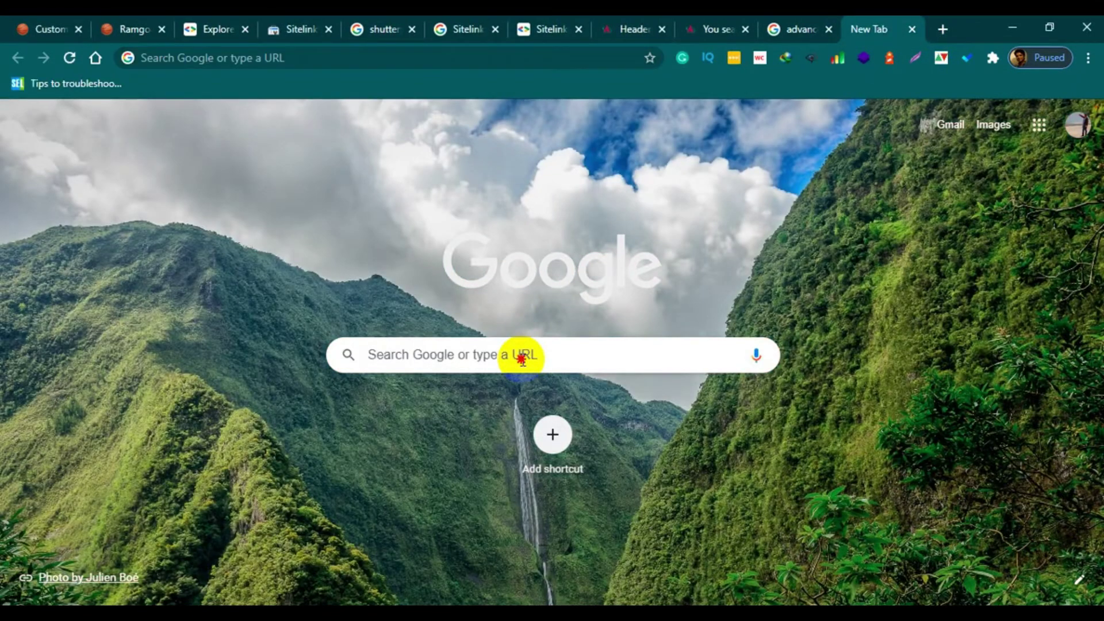
click(522, 357)
text(how)
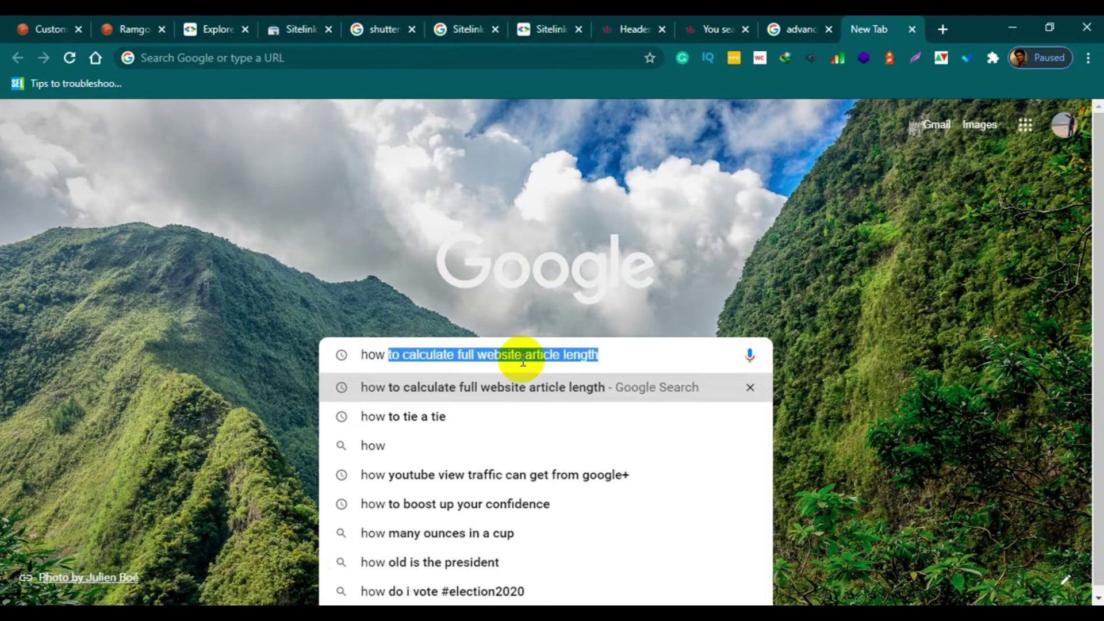
click(458, 417)
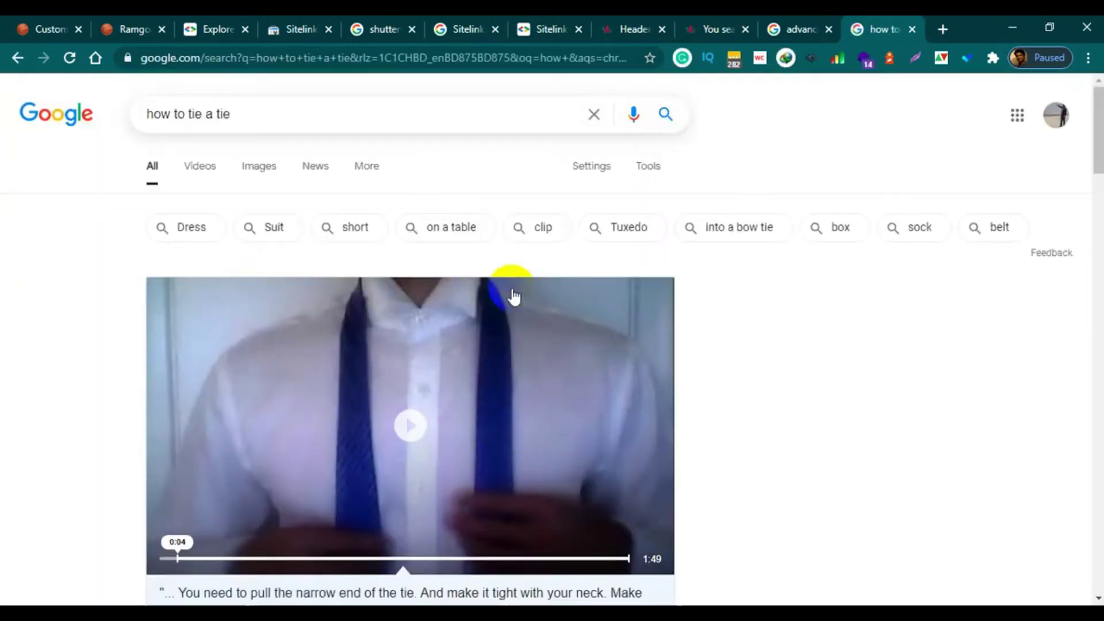
Examine the rich results for "how to tie a tie", including the featured video, images, People also ask, videos and related searches.
scroll(707, 345, down, 4)
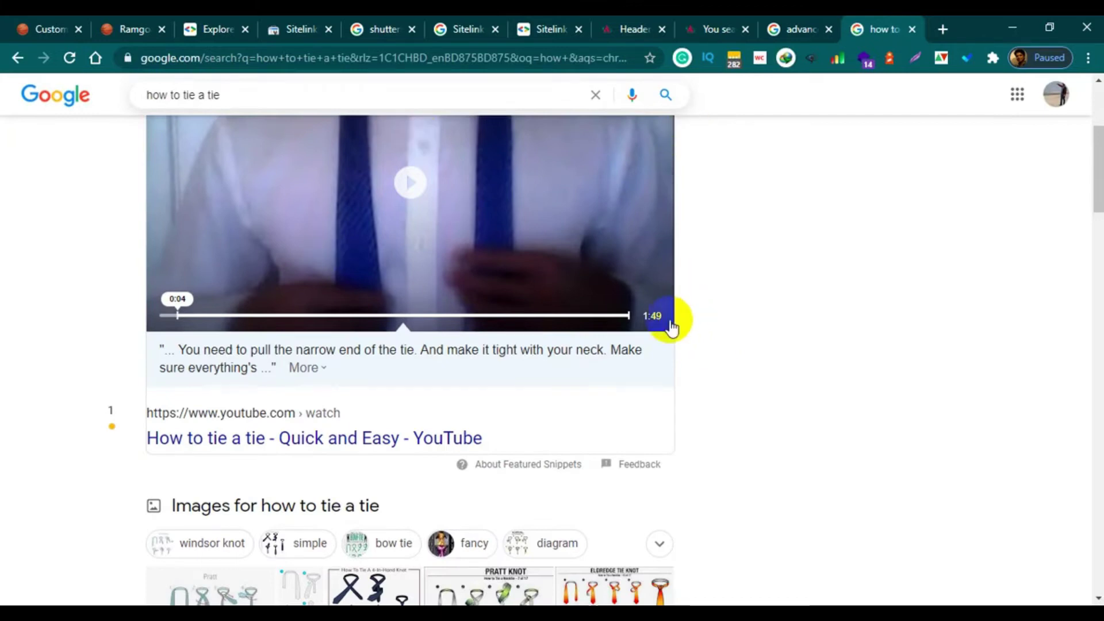
scroll(140, 211, up, 4)
scroll(704, 293, down, 4)
mouse_move(132, 447)
scroll(197, 276, down, 3)
scroll(276, 320, up, 7)
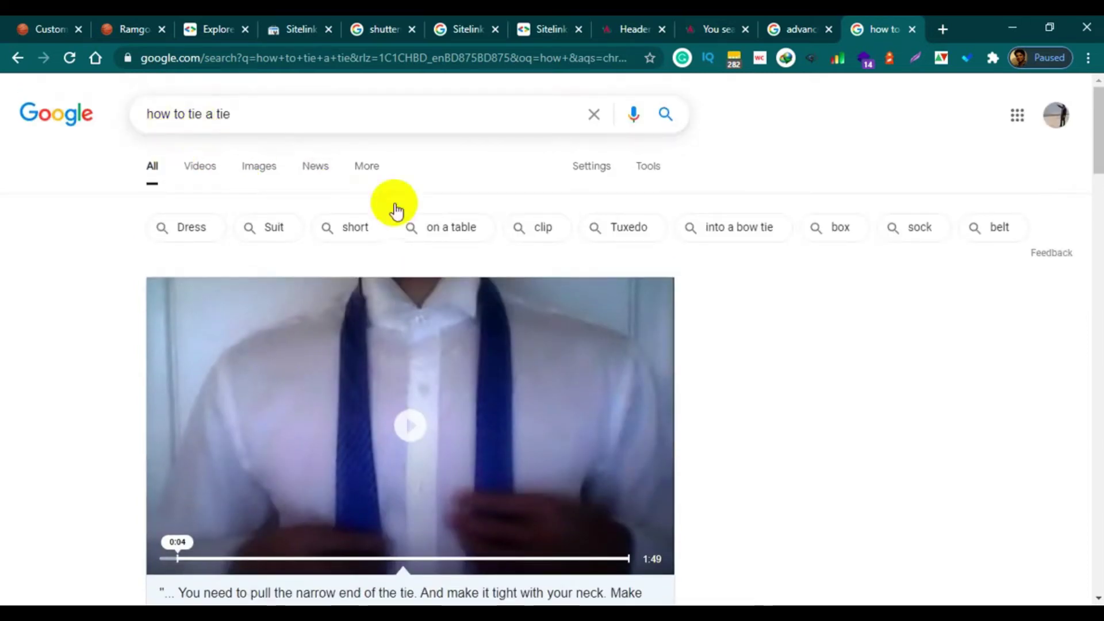
scroll(611, 227, down, 5)
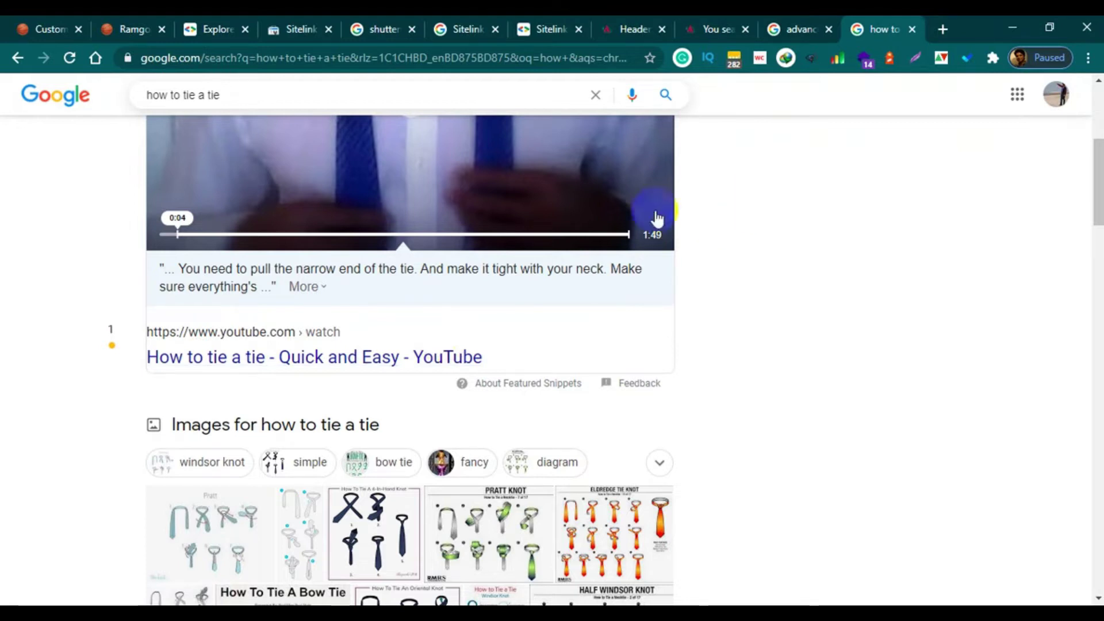
scroll(784, 362, down, 6)
scroll(719, 329, down, 7)
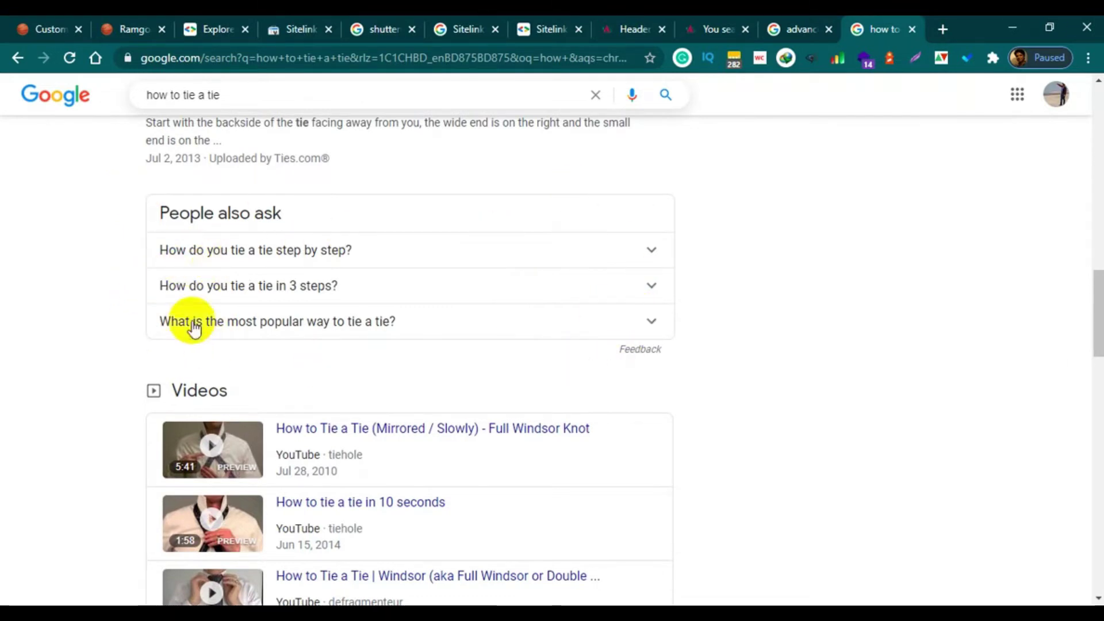
scroll(665, 271, down, 4)
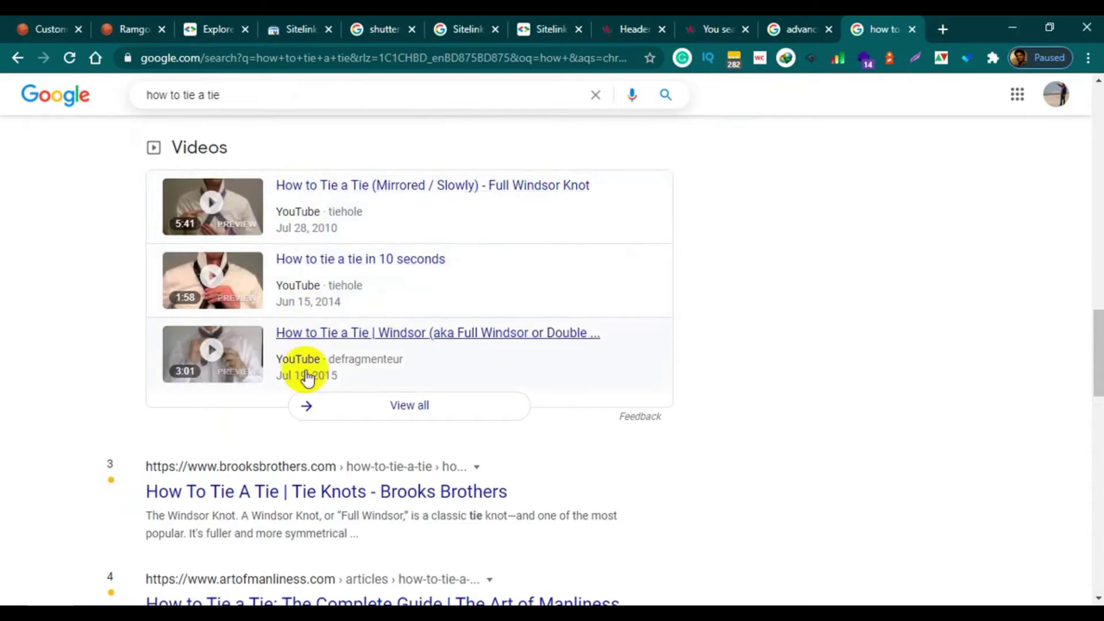
scroll(981, 328, down, 18)
scroll(781, 336, down, 4)
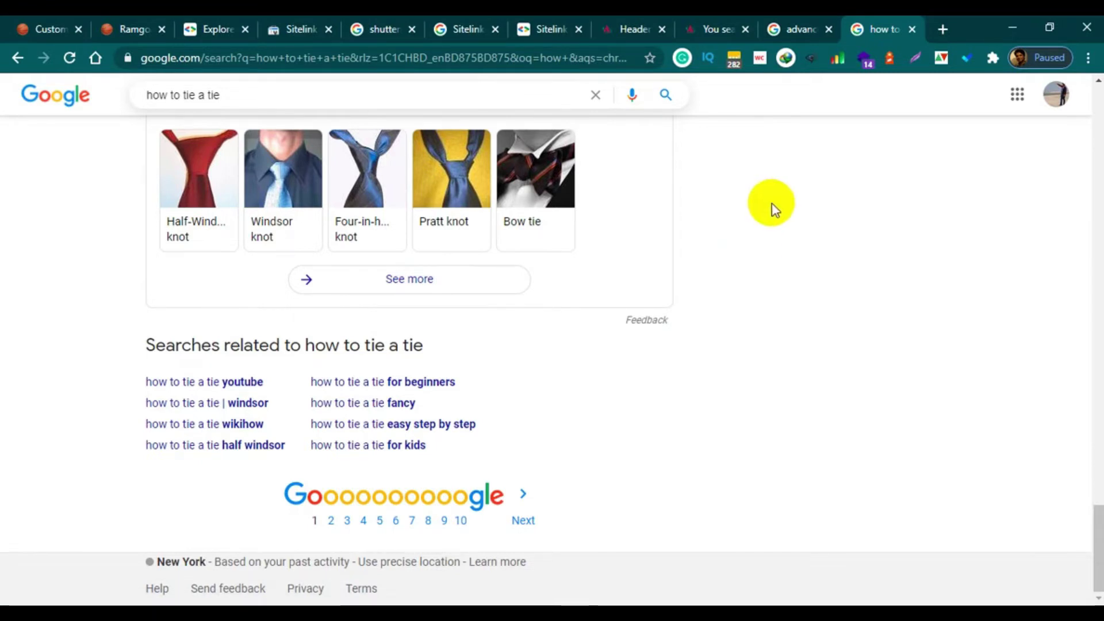
scroll(748, 259, up, 6)
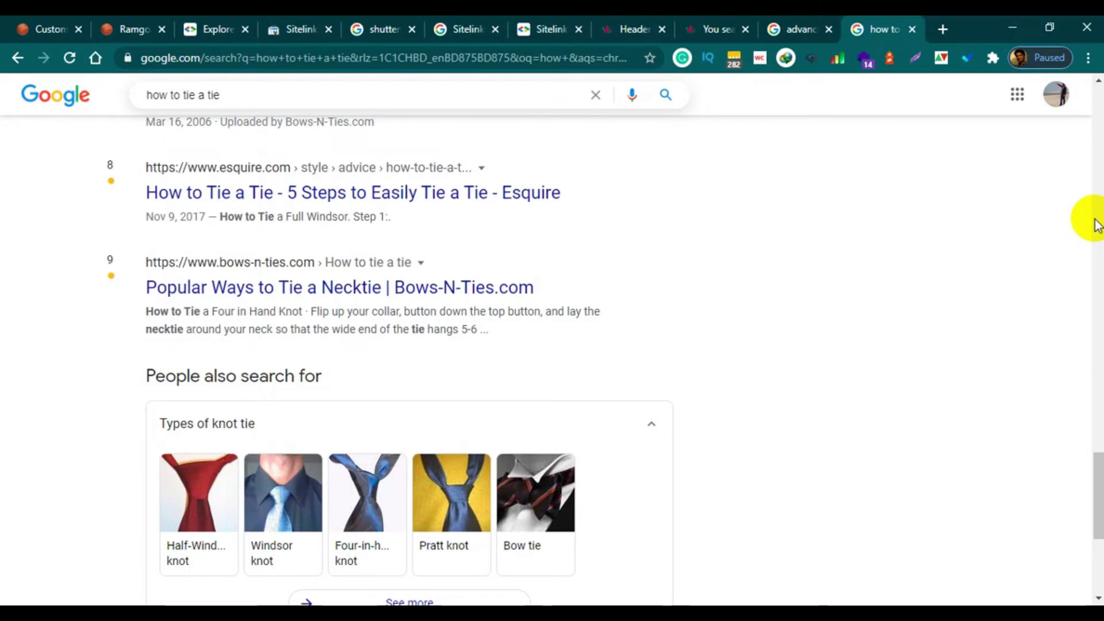
Open schema.org in a new browser tab and look over its welcome page.
click(946, 30)
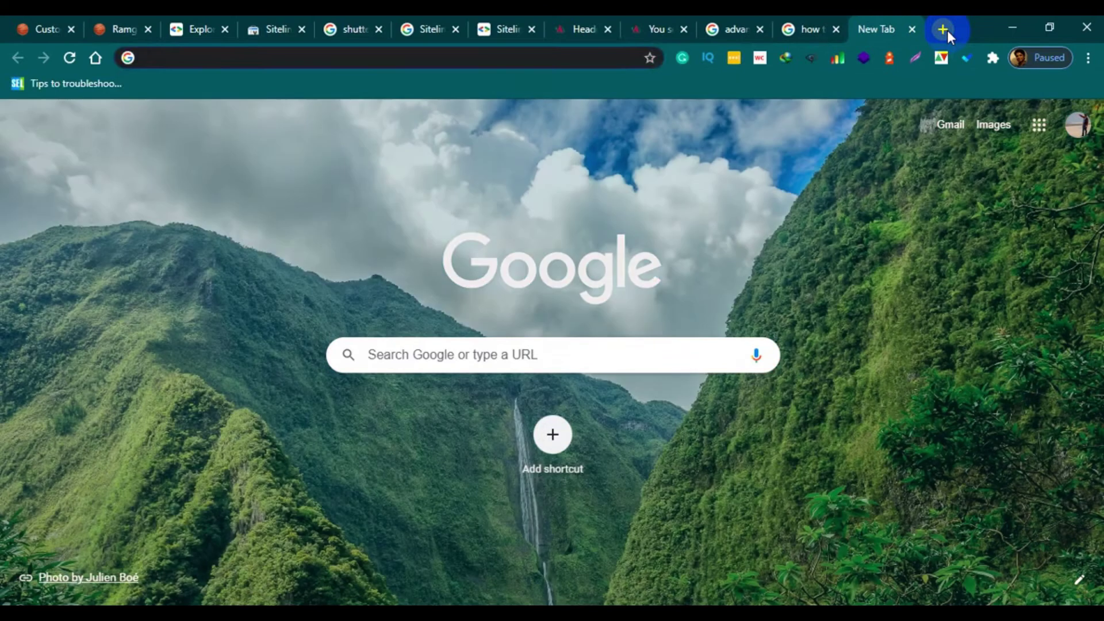
text(schem)
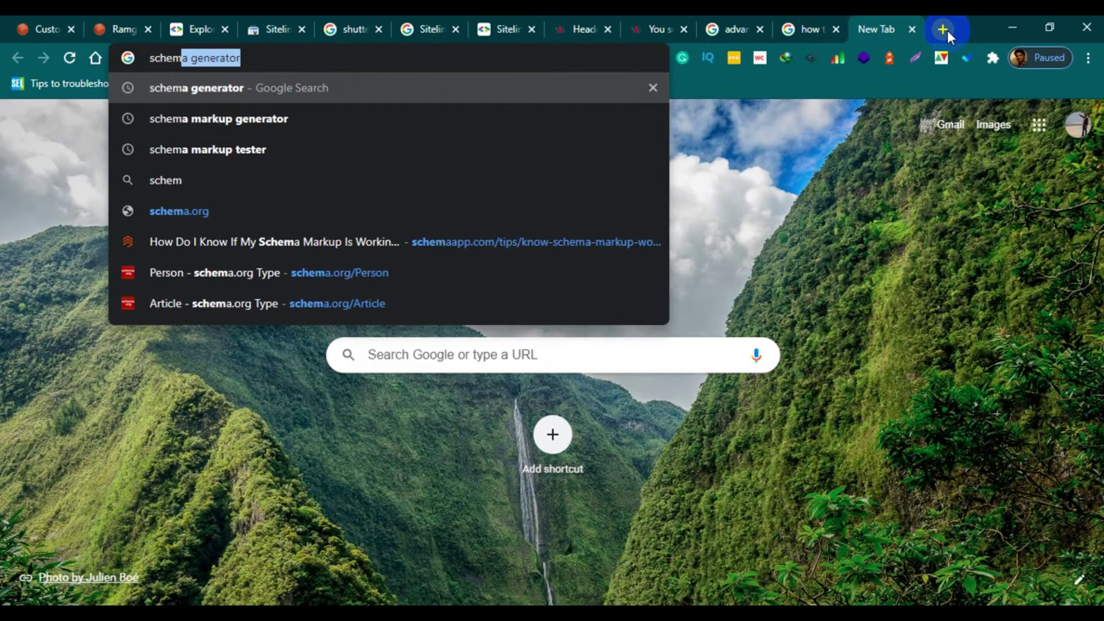
text(a.org)
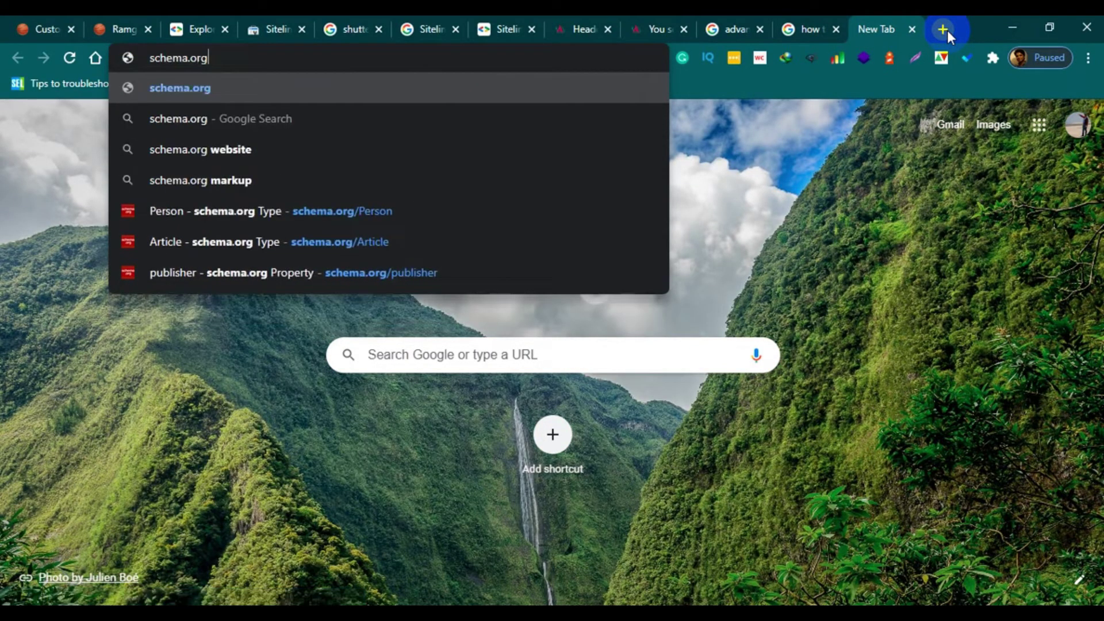
key(Return)
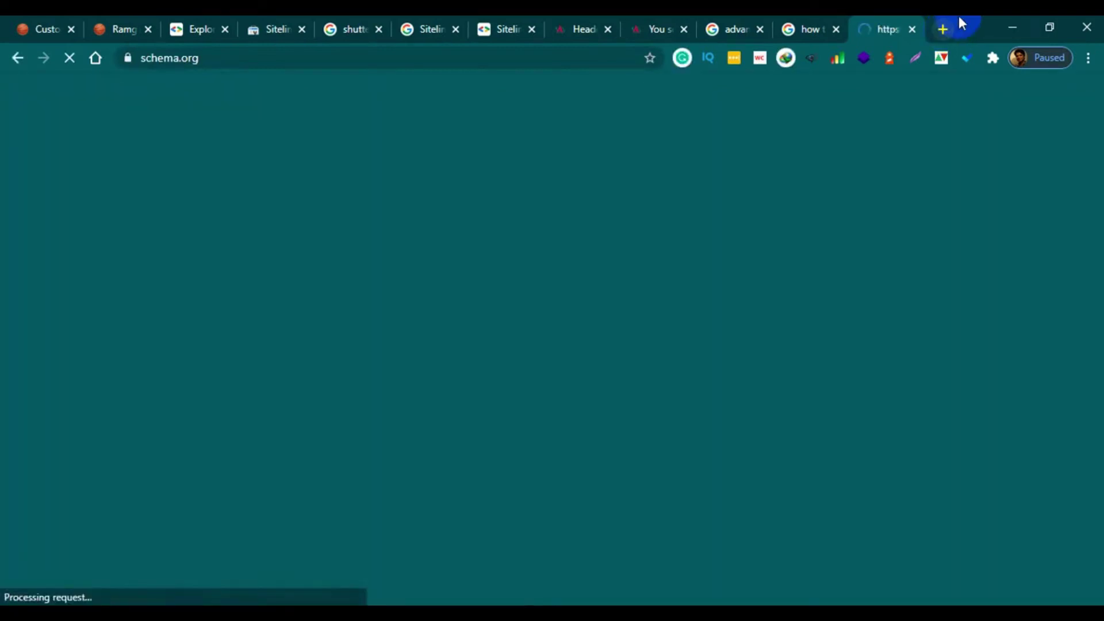
scroll(604, 313, down, 1)
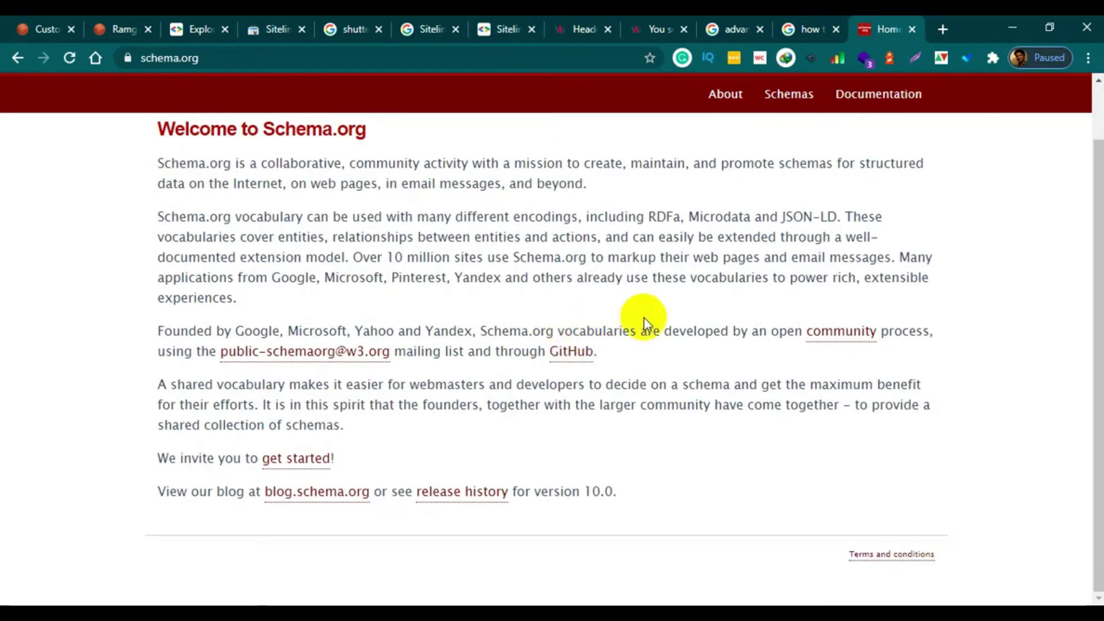
scroll(679, 304, up, 1)
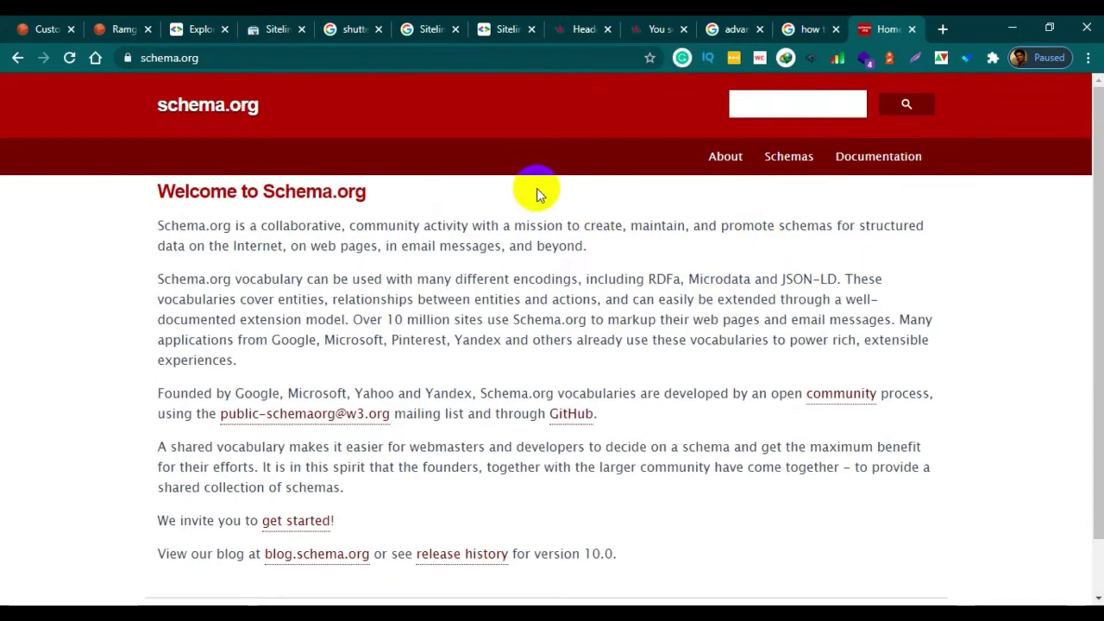
Open schema.org's Schemas page and review the commonly used types, such as Organization, Person, Product, AggregateOffer and Action.
click(789, 158)
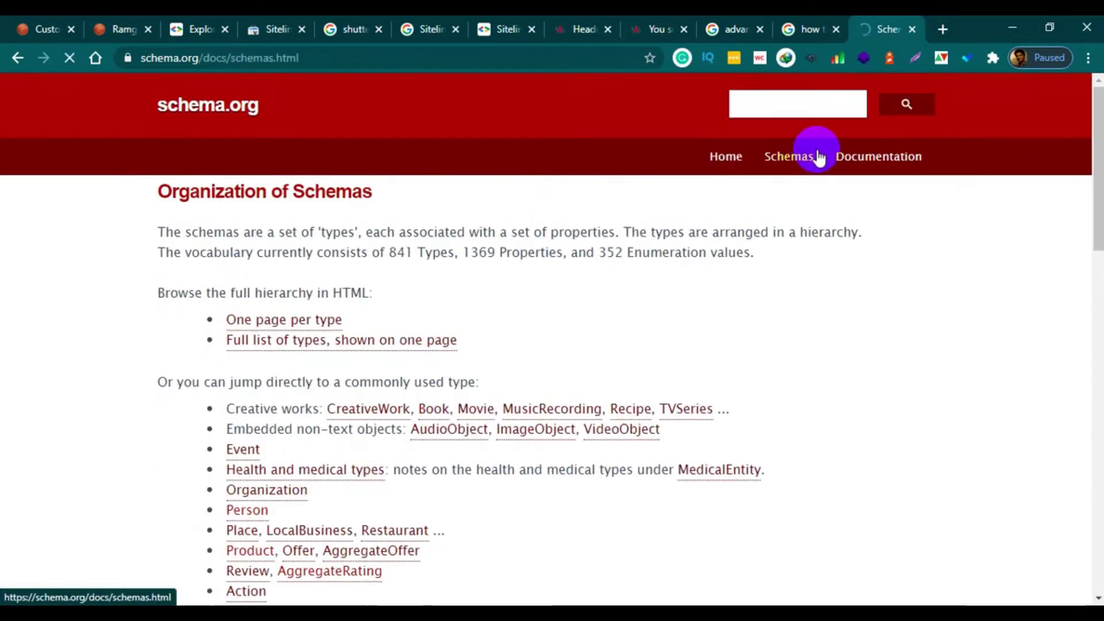
scroll(601, 256, down, 1)
double_click(639, 332)
scroll(642, 337, down, 1)
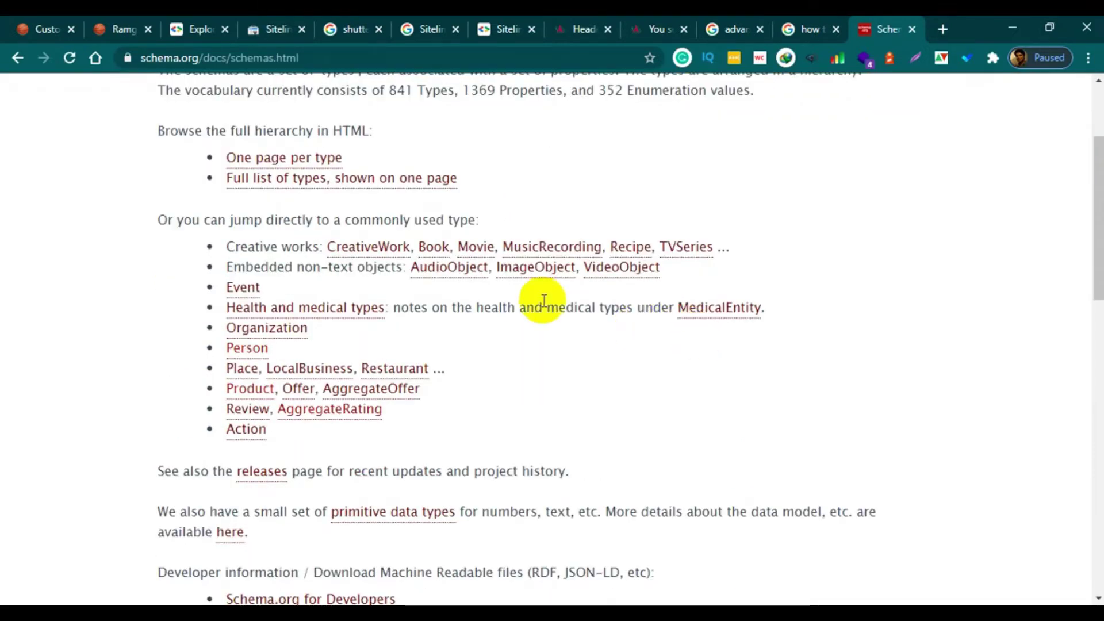
double_click(243, 290)
double_click(244, 328)
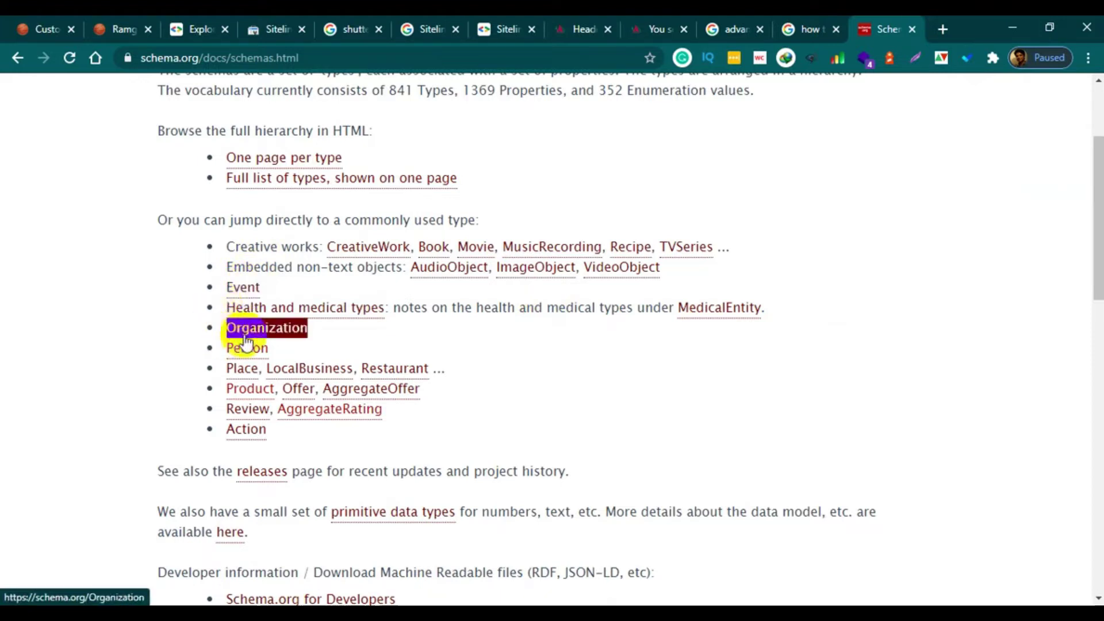
double_click(237, 349)
double_click(251, 389)
double_click(342, 390)
double_click(253, 430)
click(413, 424)
scroll(413, 423, down, 3)
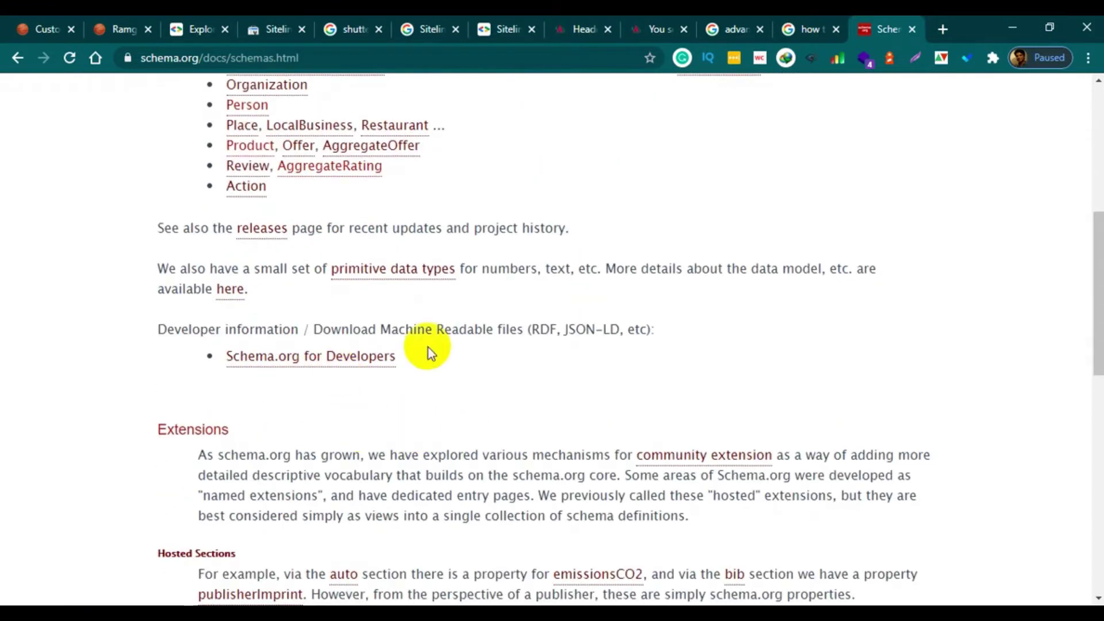
Open the Person type from the commonly used types and examine its table of properties.
scroll(437, 342, up, 3)
double_click(231, 348)
double_click(235, 289)
double_click(237, 348)
click(239, 349)
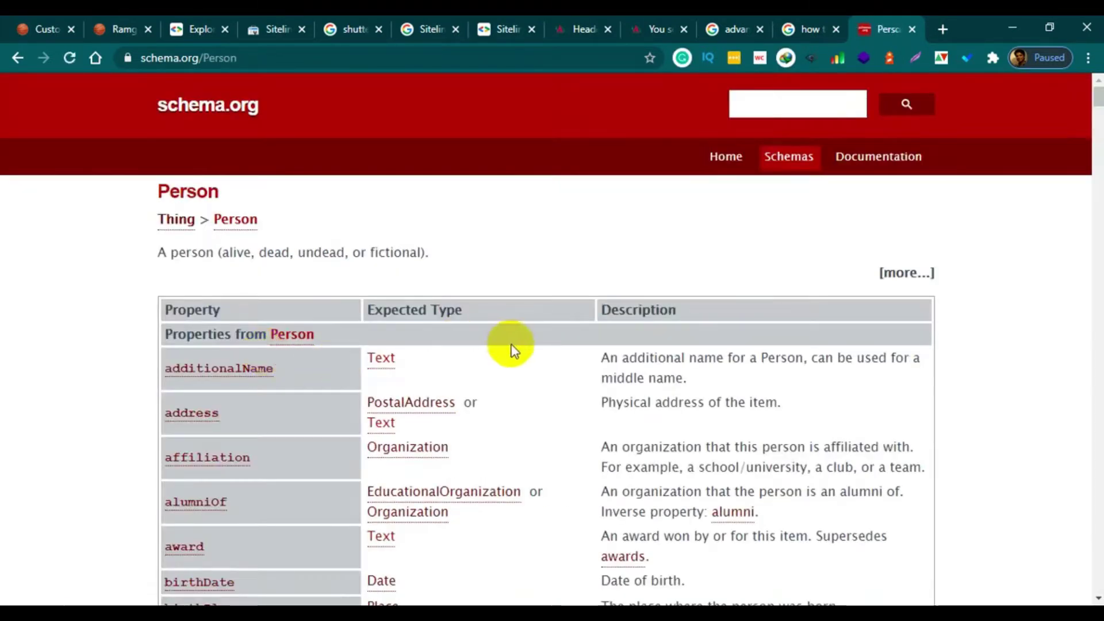
scroll(500, 340, down, 3)
scroll(492, 297, down, 3)
scroll(492, 297, down, 20)
scroll(483, 385, down, 20)
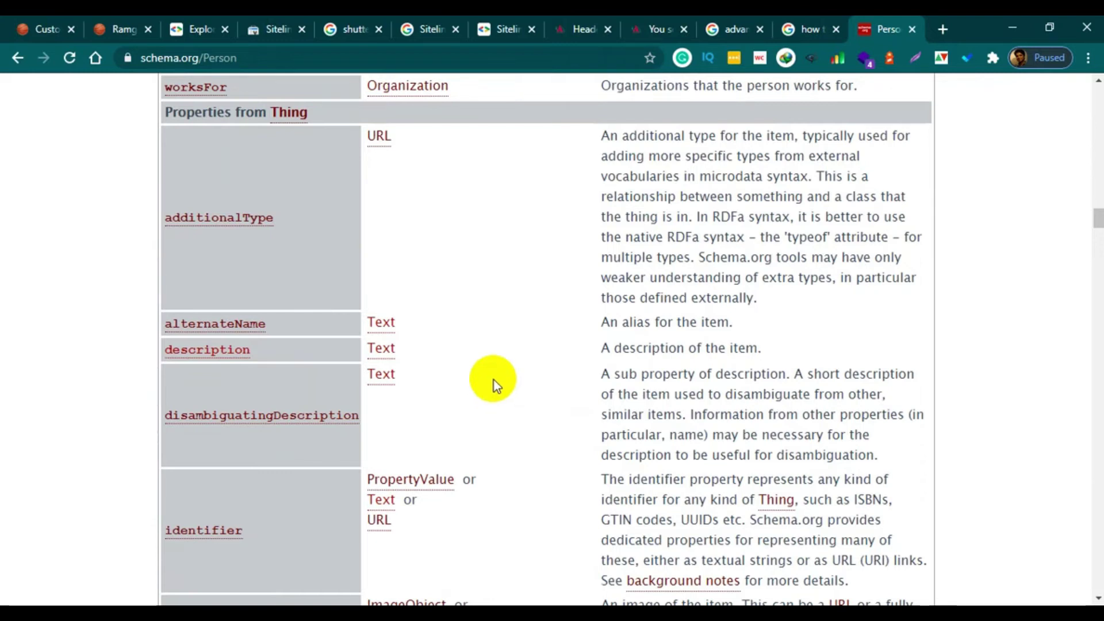
scroll(661, 391, up, 5)
scroll(678, 361, up, 6)
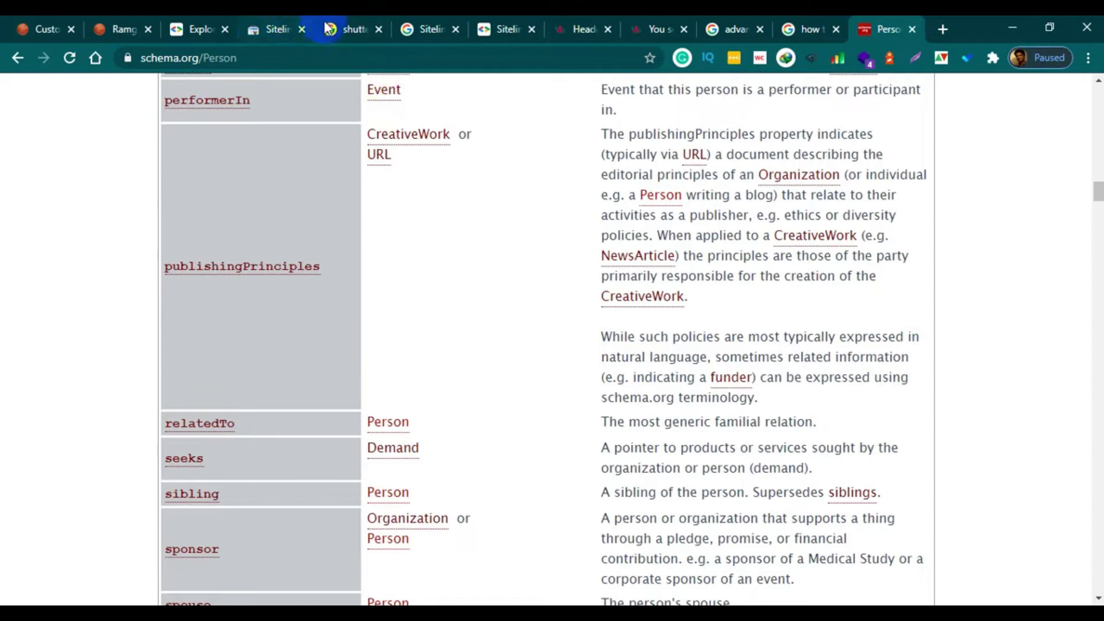
Return to the Search Console sitelinks searchbox report, bring up the Notepad markup over it and select the entire markup.
click(276, 47)
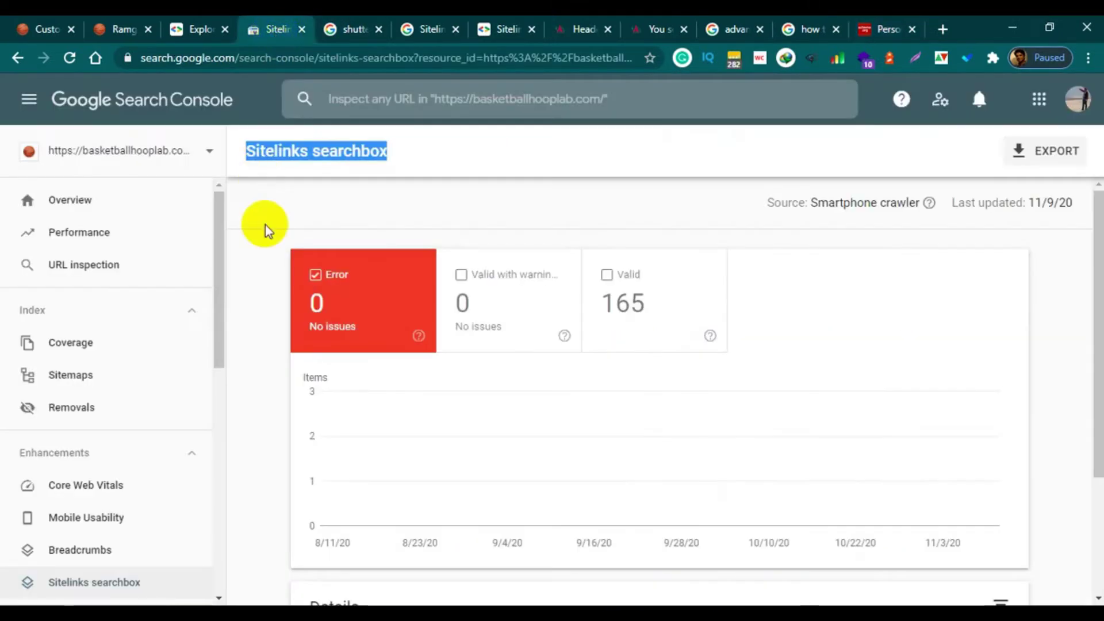
click(408, 168)
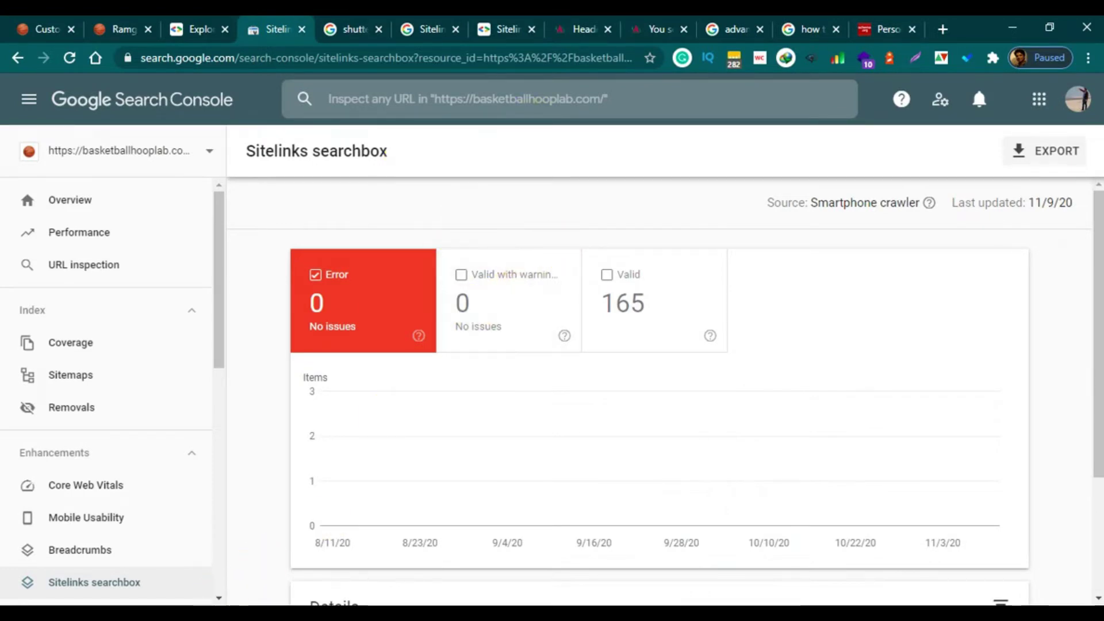
key(alt+Tab)
click(460, 347)
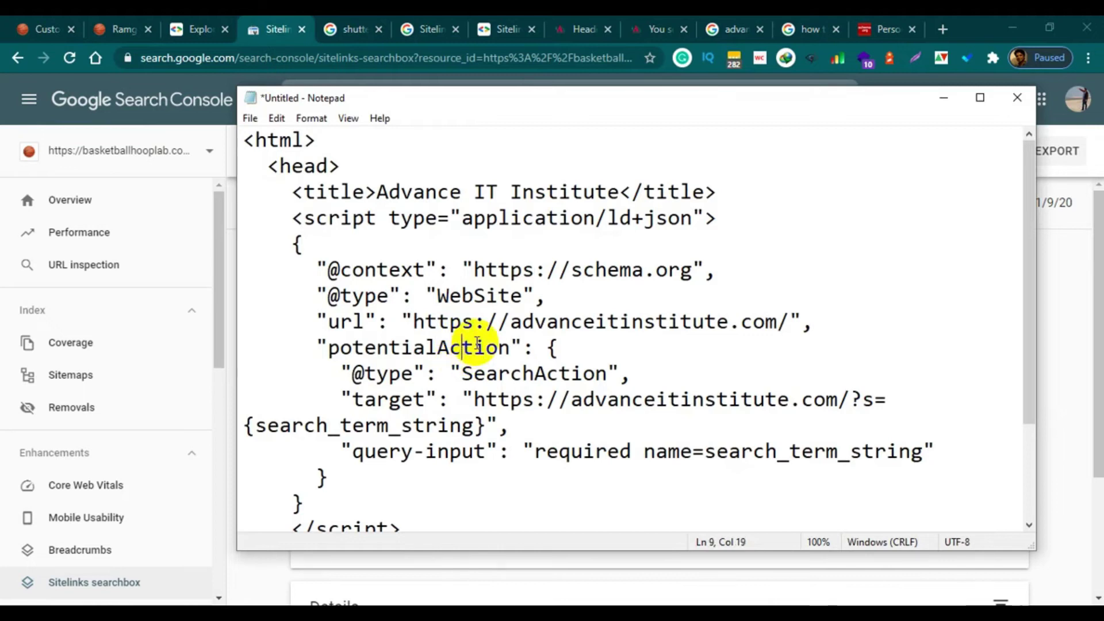
scroll(531, 337, down, 2)
click(329, 507)
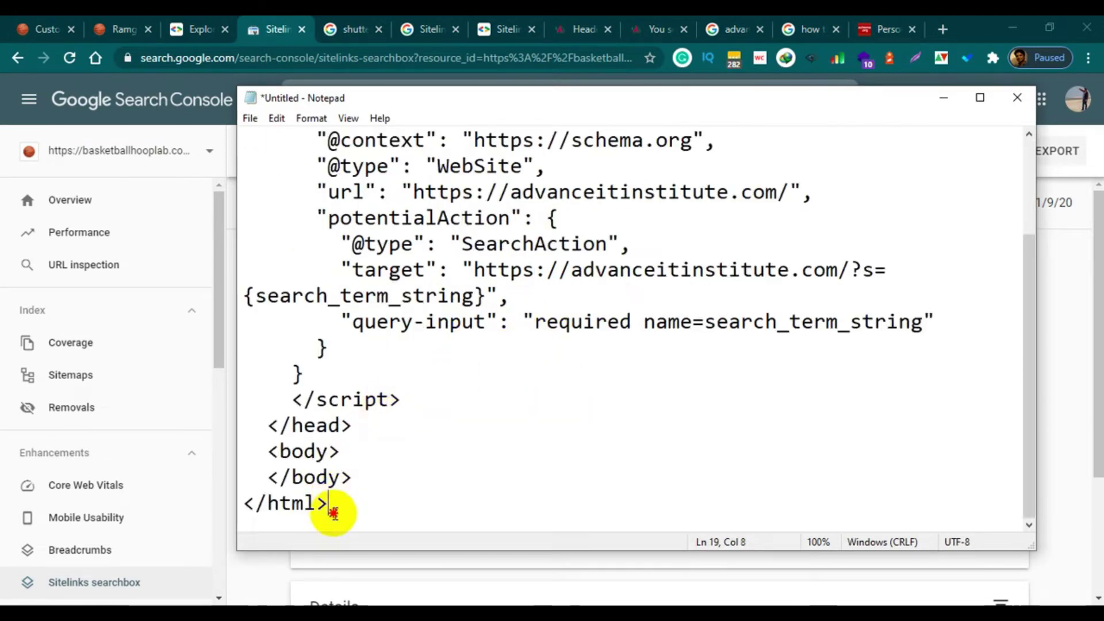
scroll(502, 397, up, 2)
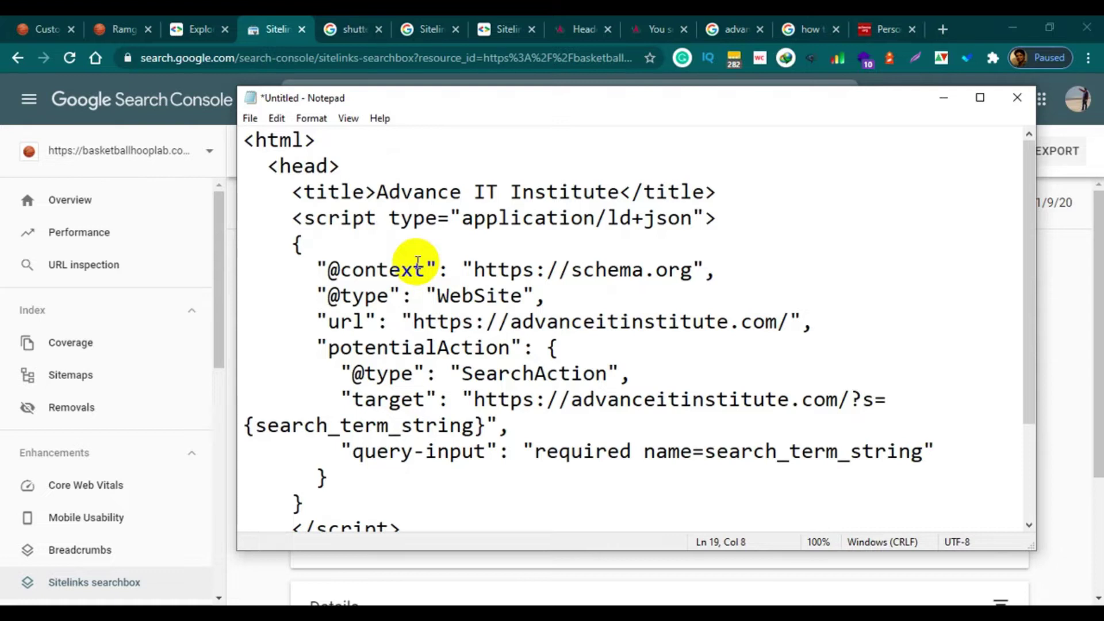
scroll(397, 402, down, 2)
drag(355, 498, 226, 153)
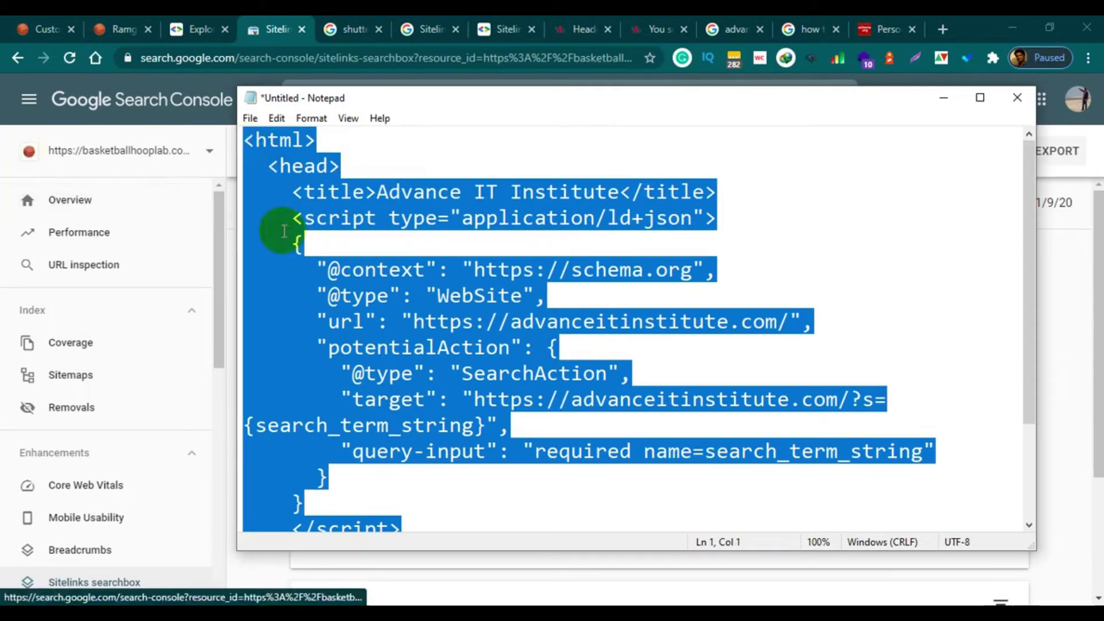
View the search box in the Shutterstock search result and highlight the "WebSite" type value in the Notepad markup.
click(339, 31)
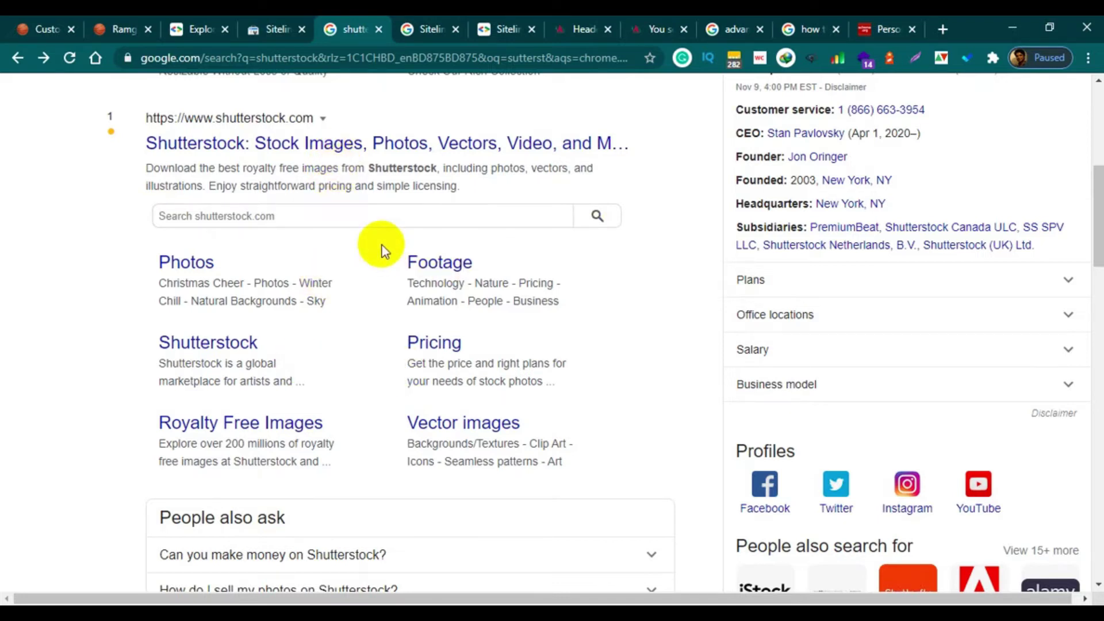
click(260, 28)
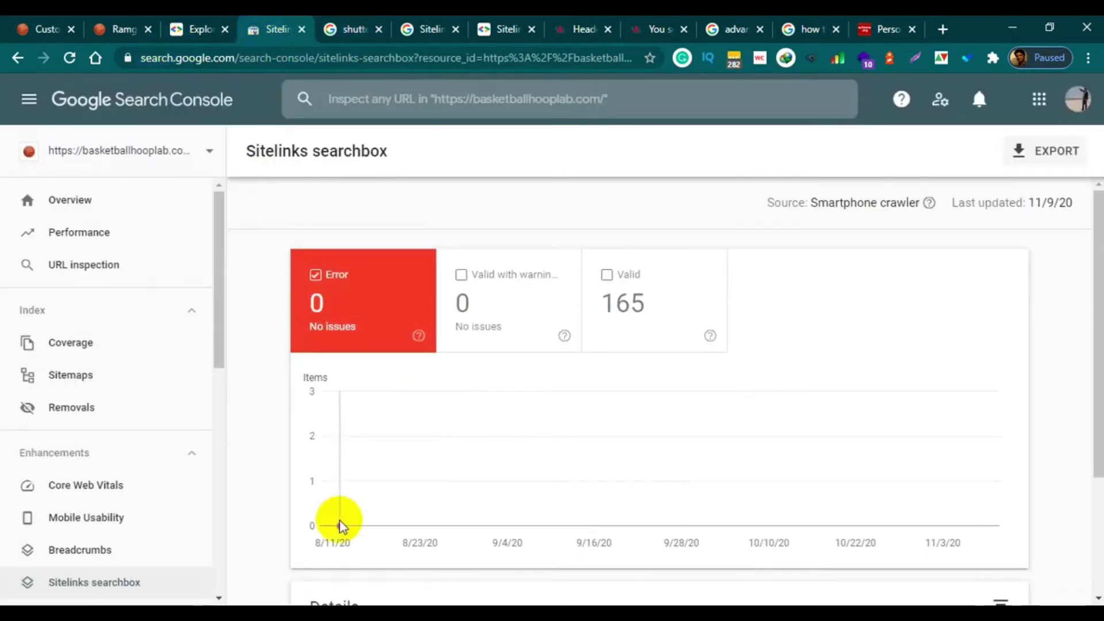
click(317, 613)
click(412, 269)
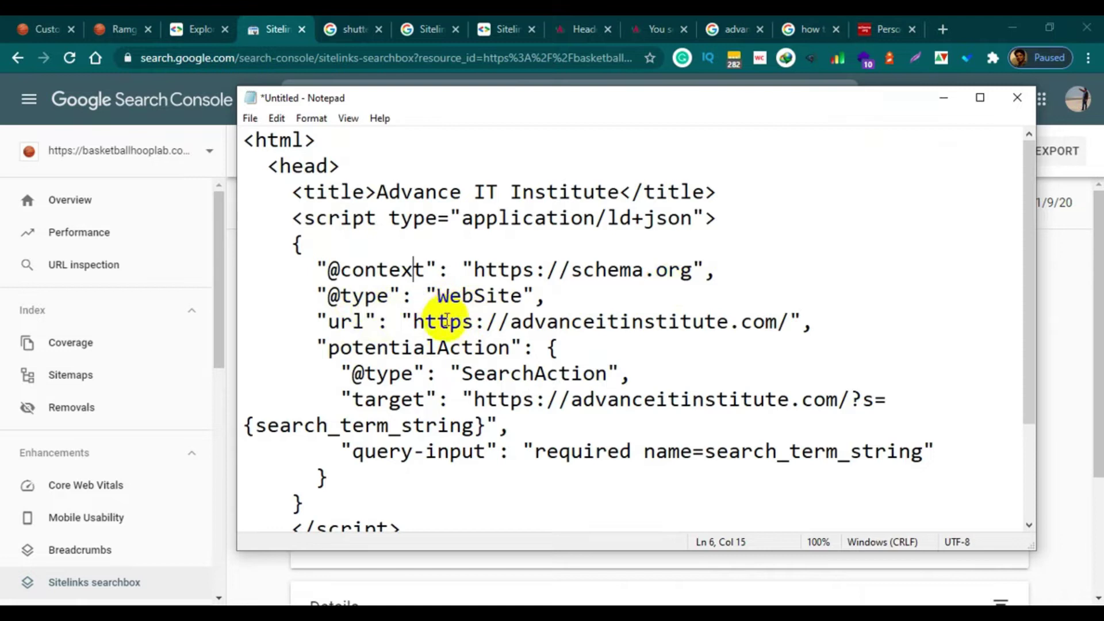
click(505, 320)
drag(523, 295, 435, 297)
click(450, 347)
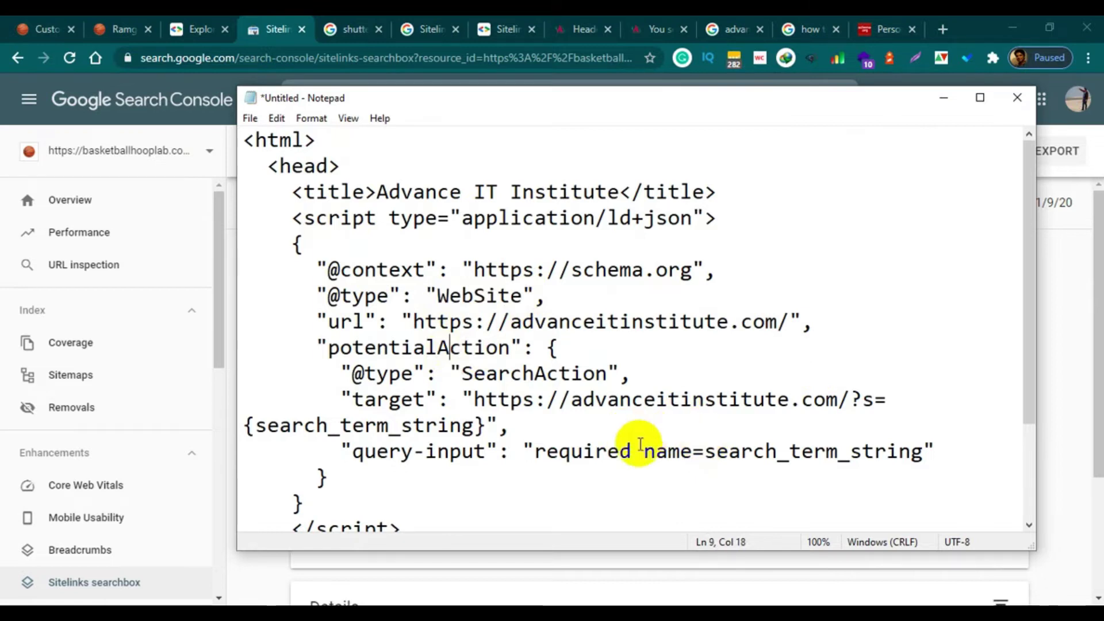
drag(521, 295, 436, 296)
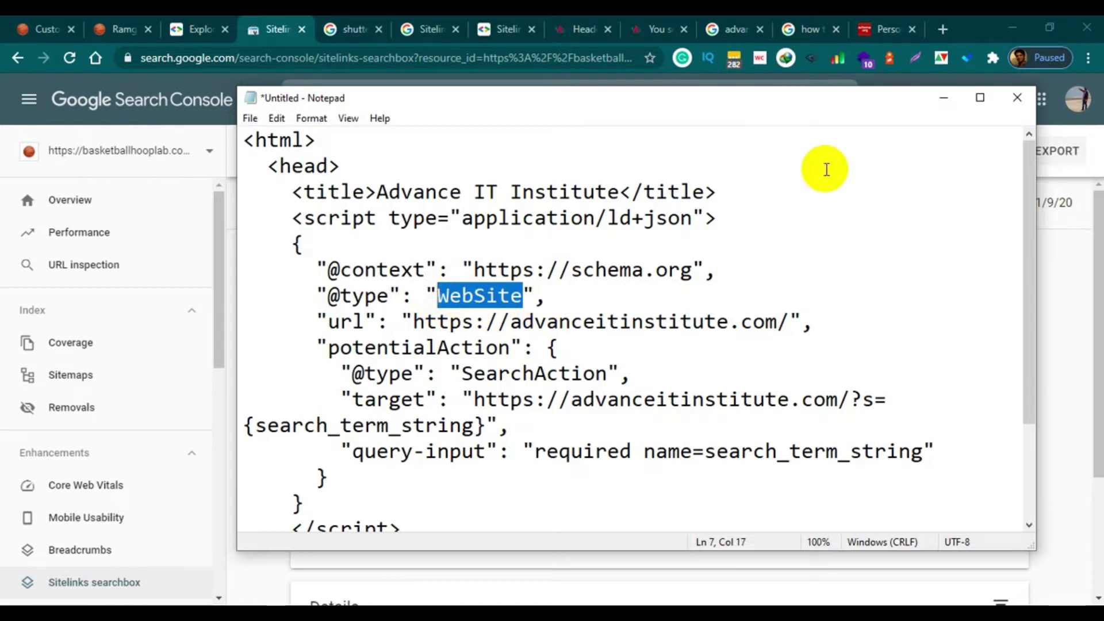
Go back from the Person page to schema.org's Schemas list and review the Action, Review and LocalBusiness types.
click(865, 30)
click(882, 33)
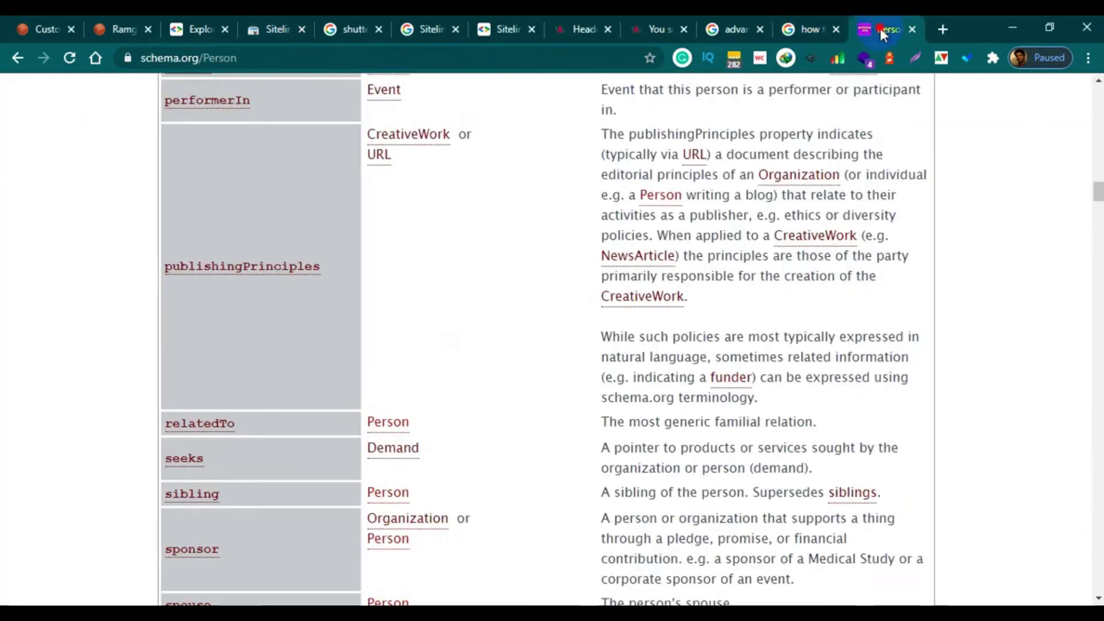
click(16, 59)
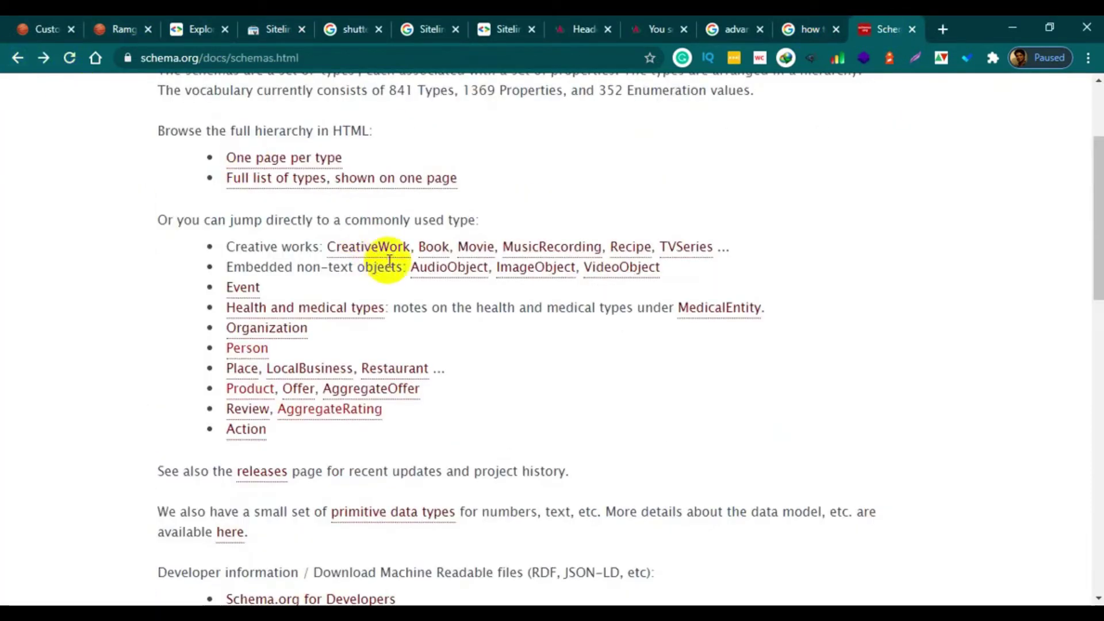
double_click(246, 429)
double_click(247, 409)
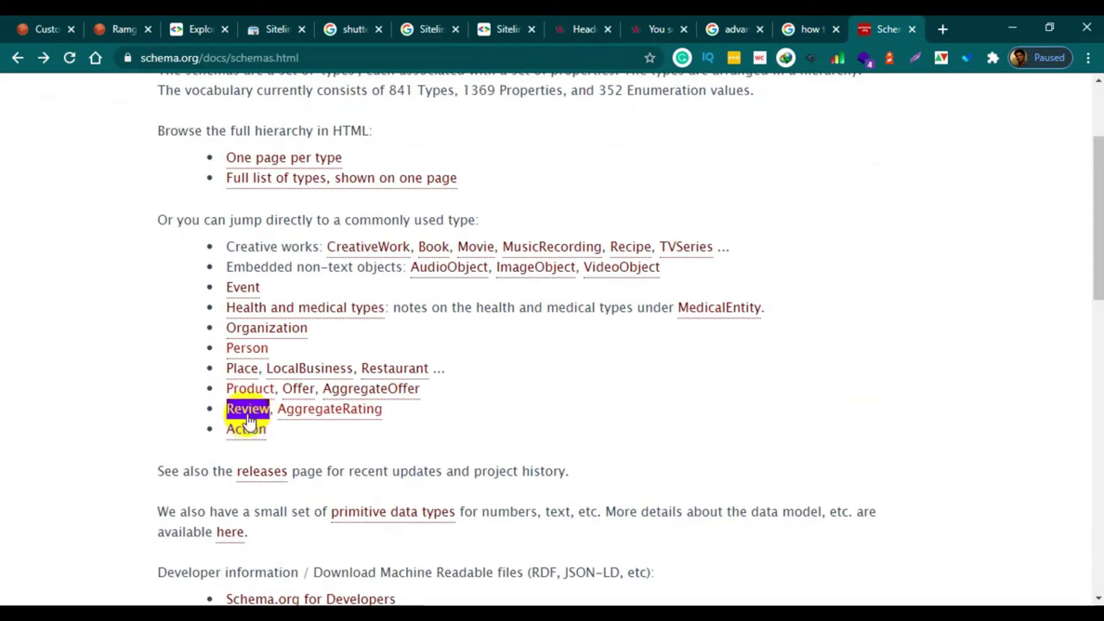
double_click(282, 371)
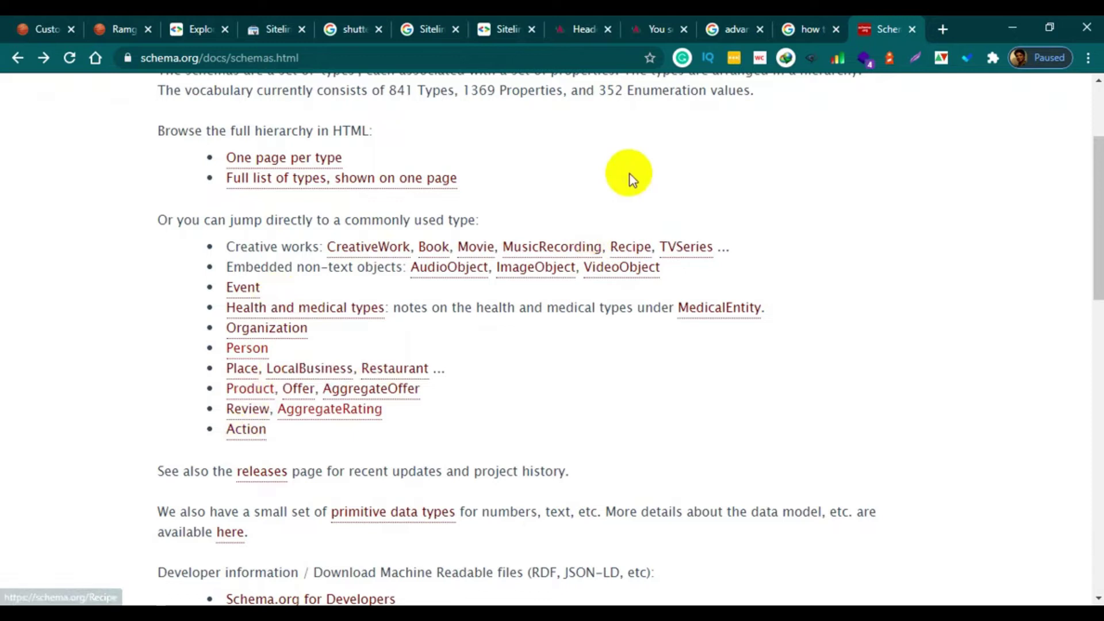
Return to the Search Console sitelinks searchbox report, bring up the Notepad markup and copy all of it from <html> to </html>.
click(268, 30)
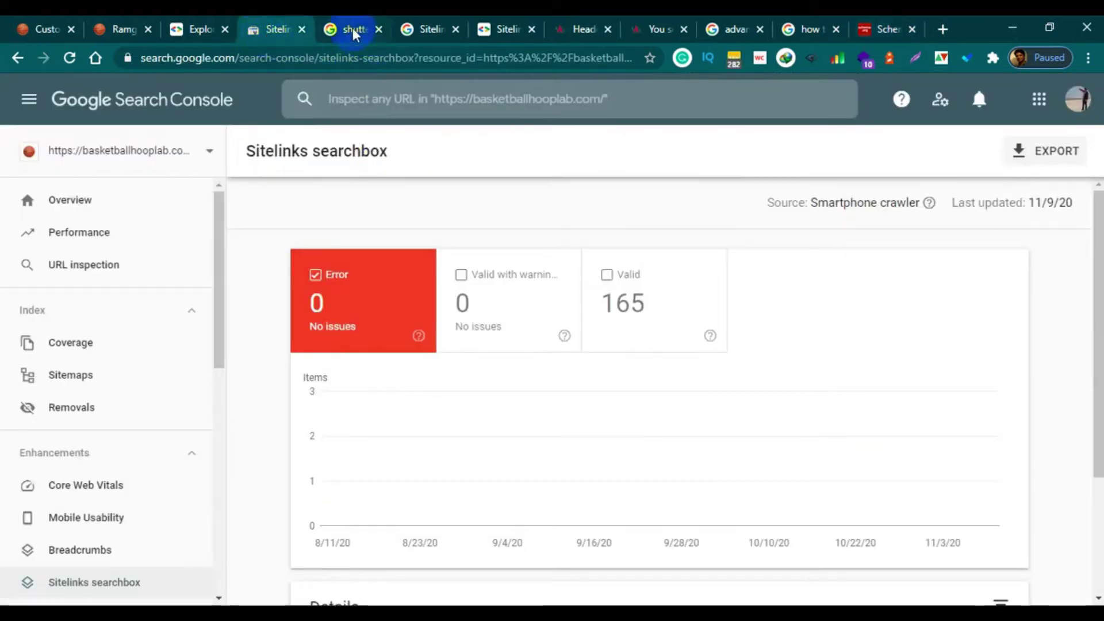
click(268, 613)
click(353, 500)
scroll(403, 489, down, 2)
drag(374, 491, 222, 136)
right_click(396, 202)
click(431, 253)
Find the advanceitinstitute.com Header and Footer settings among the open pages and view the script in the After the <body> Tag field.
click(187, 32)
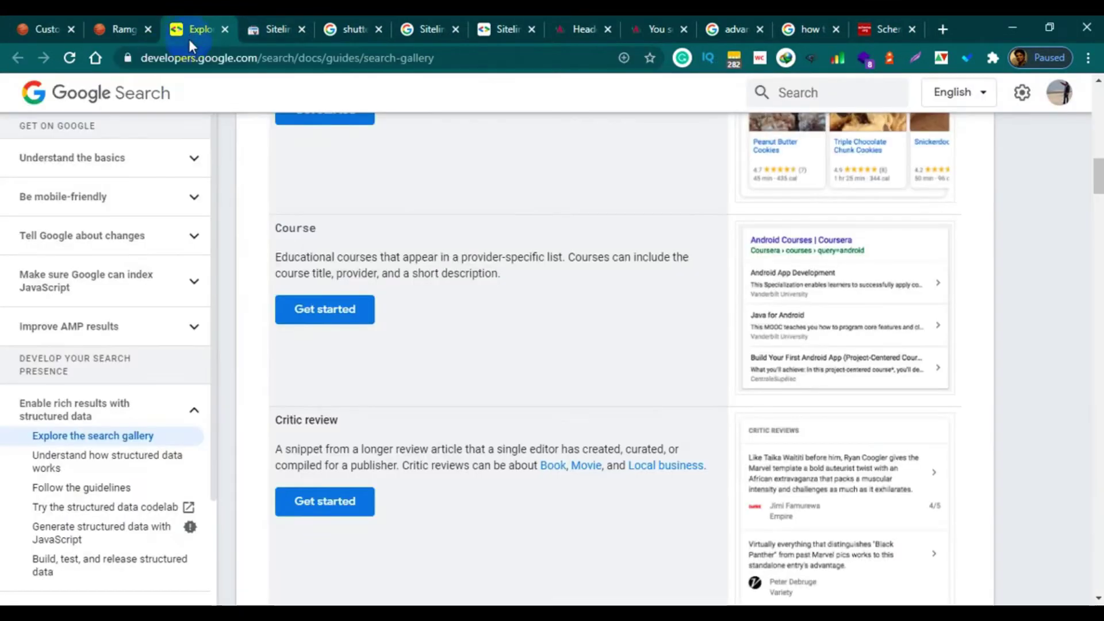
click(126, 31)
click(23, 30)
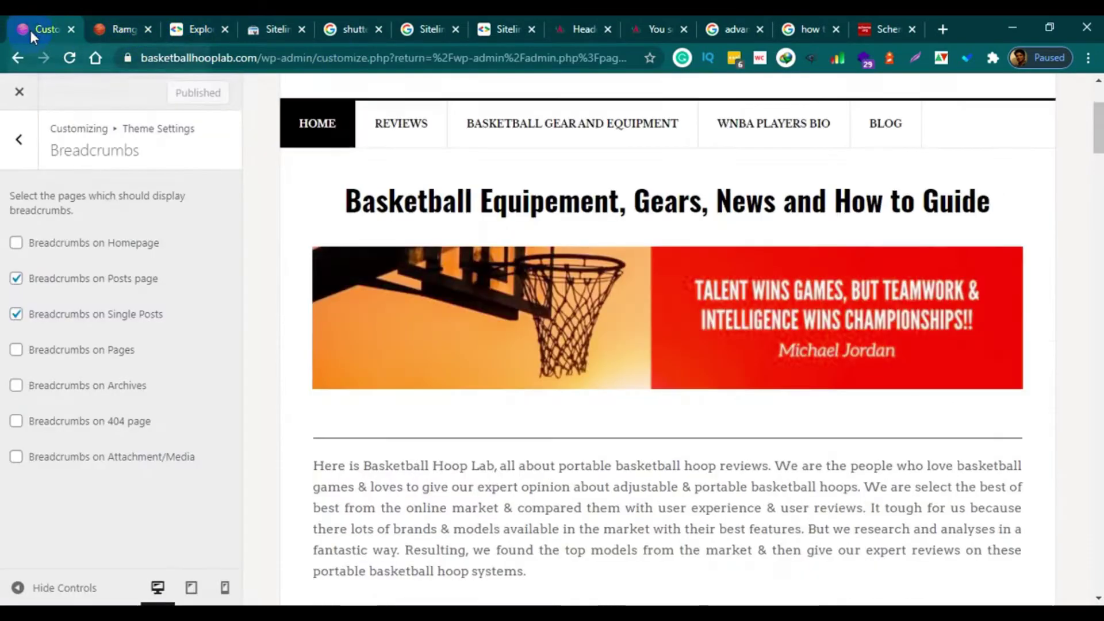
click(487, 32)
click(726, 32)
click(817, 29)
click(881, 29)
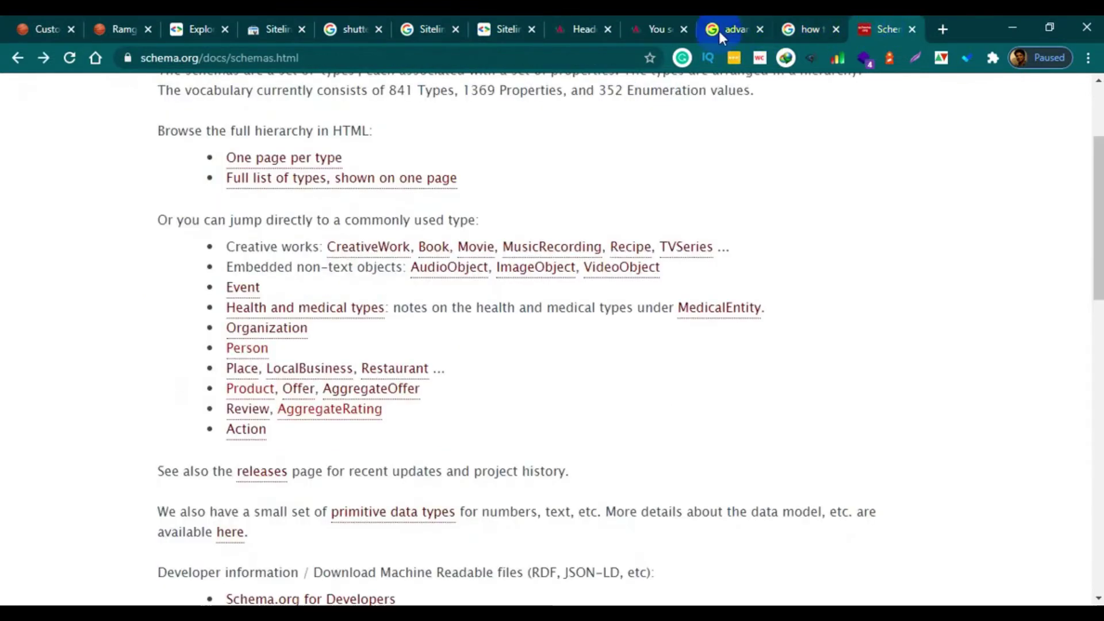
click(719, 31)
click(661, 29)
click(569, 30)
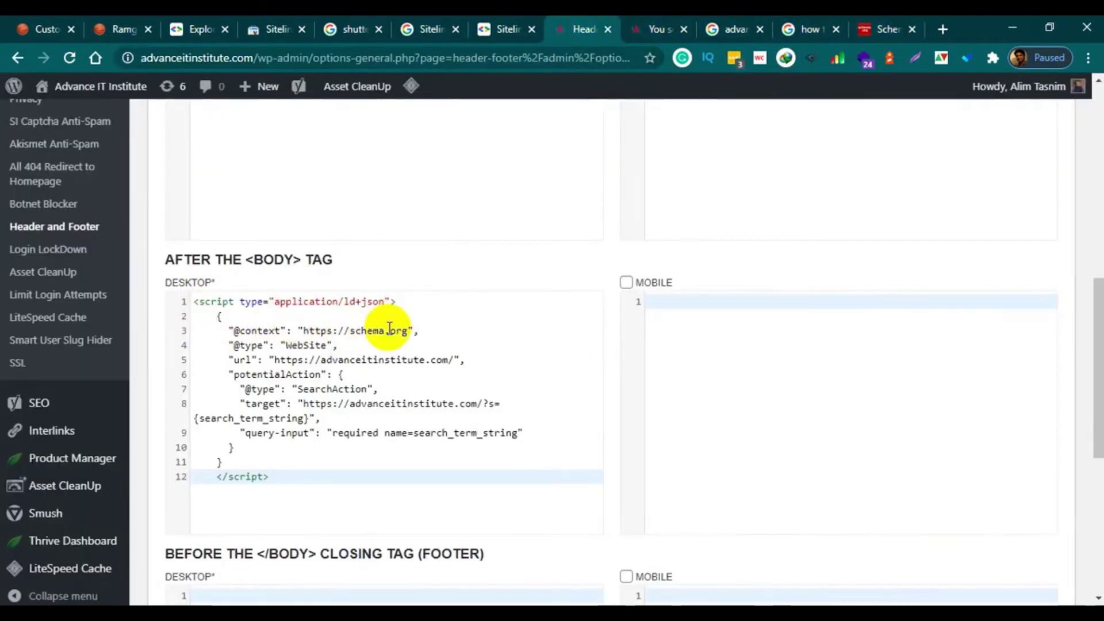
scroll(337, 300, down, 3)
scroll(355, 328, up, 2)
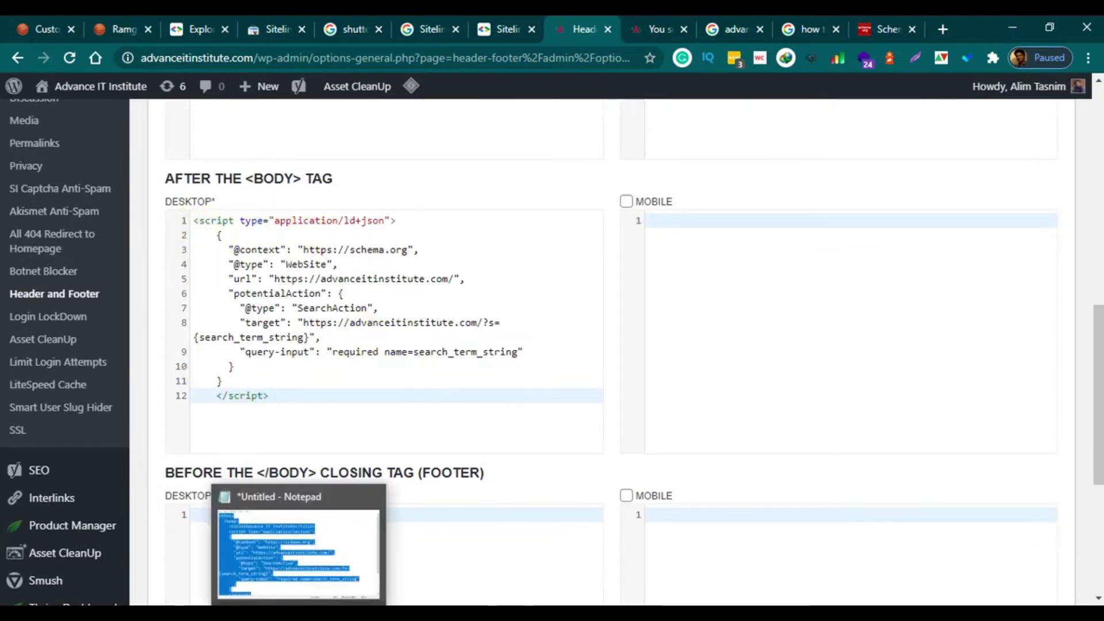
Bring up the Notepad markup over the Header and Footer settings and read through it down to the closing tags.
click(296, 554)
click(456, 370)
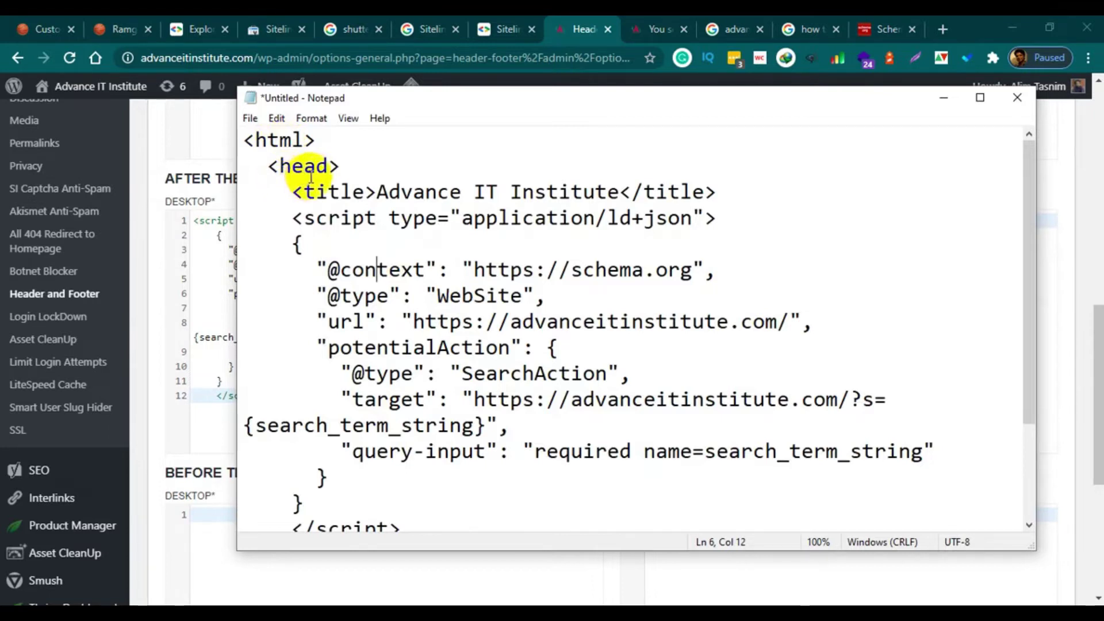
scroll(316, 345, down, 2)
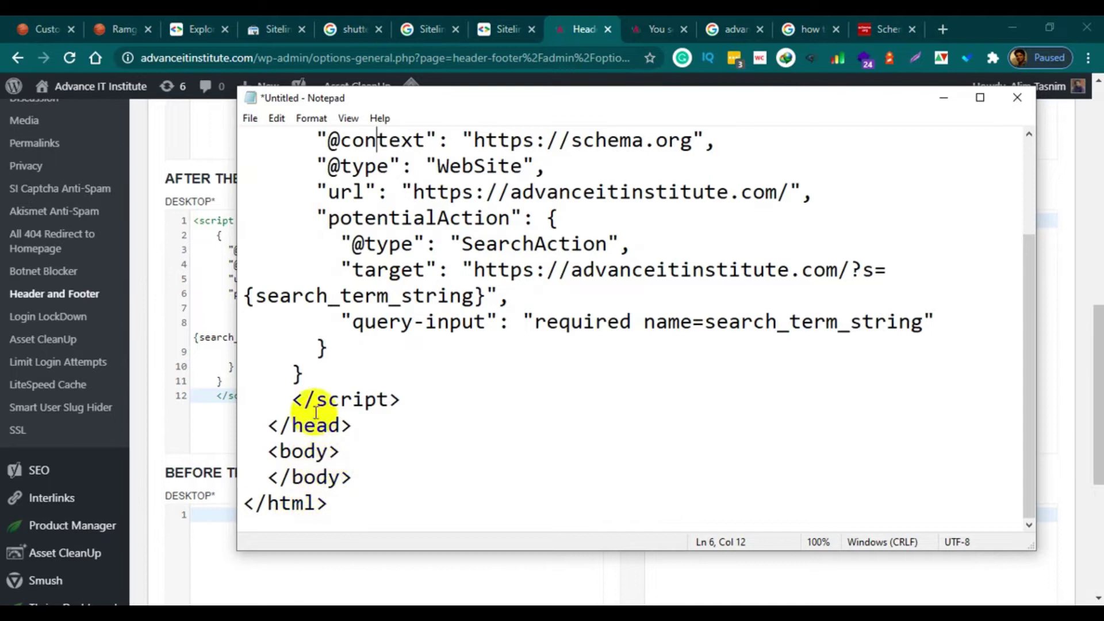
scroll(409, 344, up, 1)
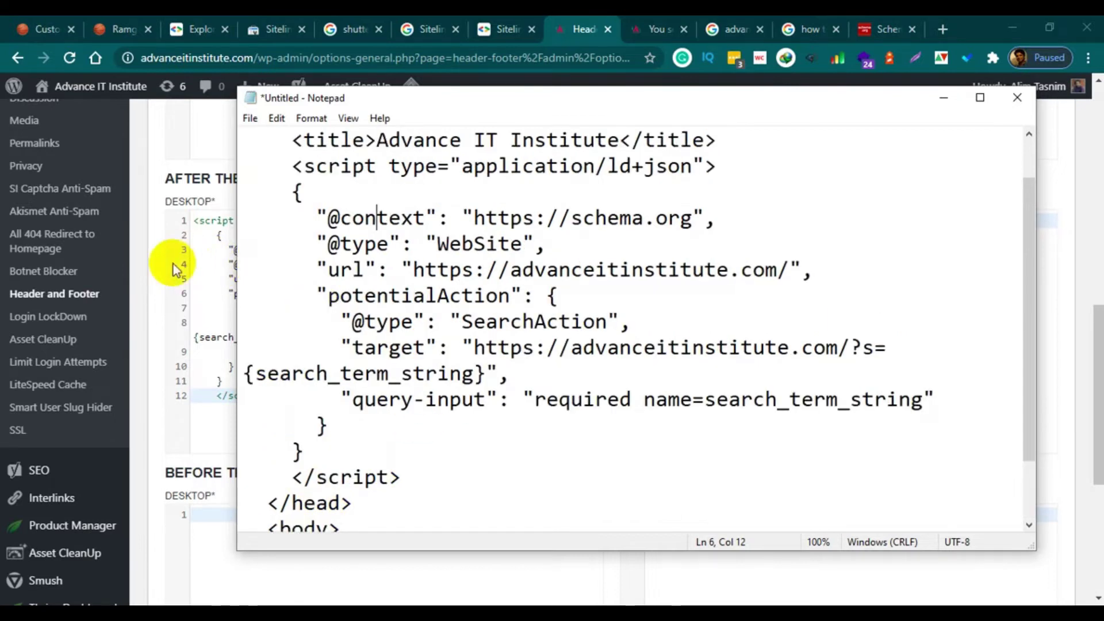
click(168, 264)
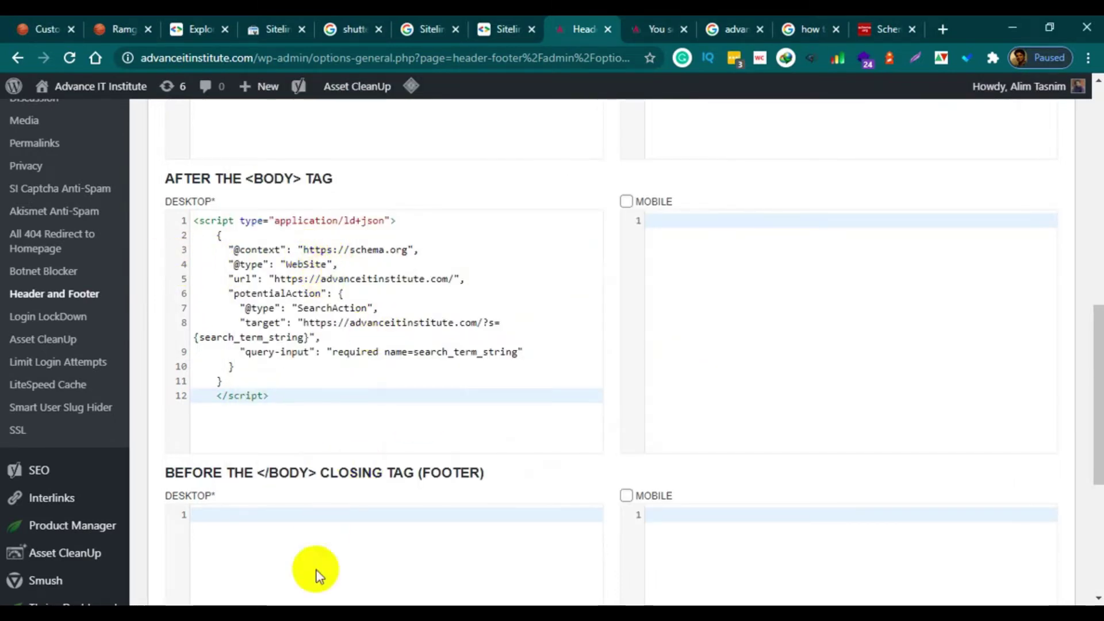
Bring the Notepad markup back up and highlight its opening <html> and closing </html> tags.
click(230, 614)
scroll(403, 259, up, 1)
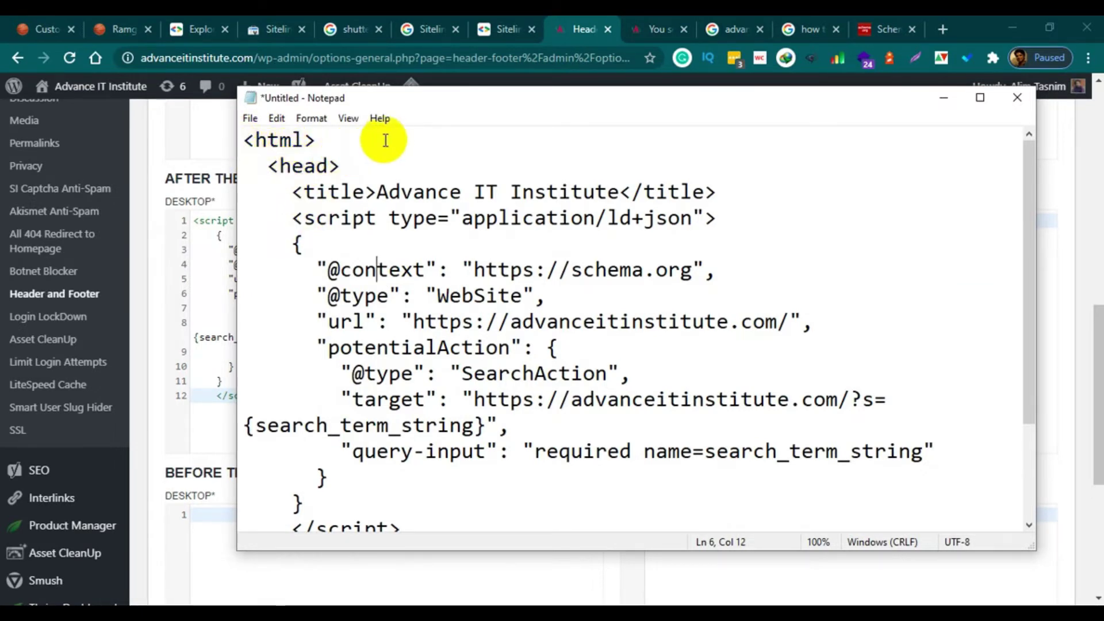
click(245, 143)
drag(245, 144, 332, 144)
click(333, 143)
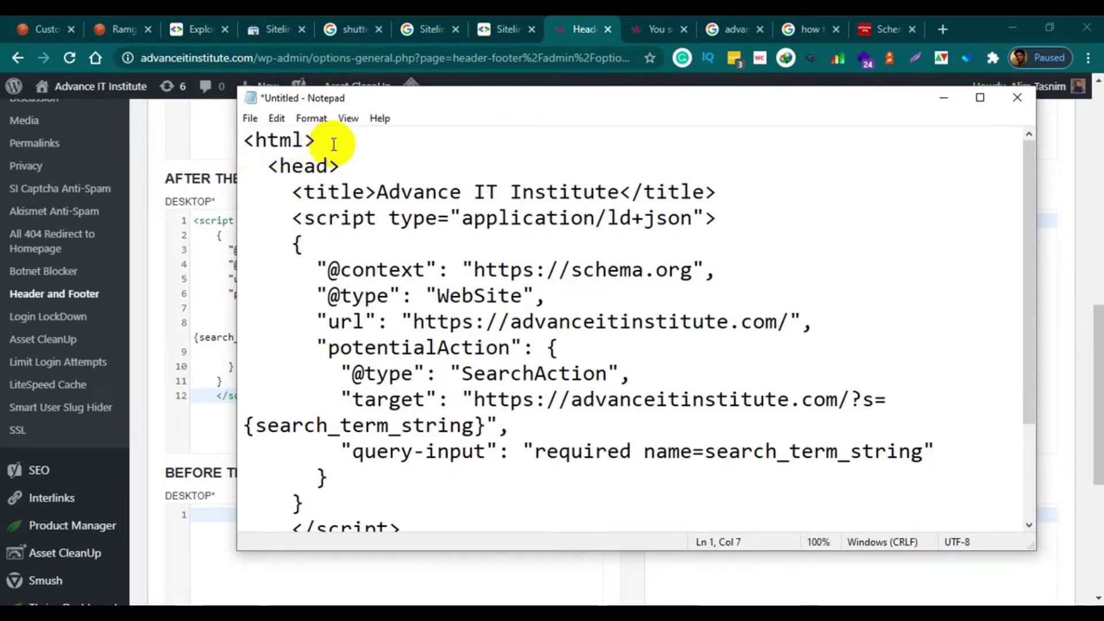
scroll(315, 299, down, 2)
drag(339, 505, 222, 510)
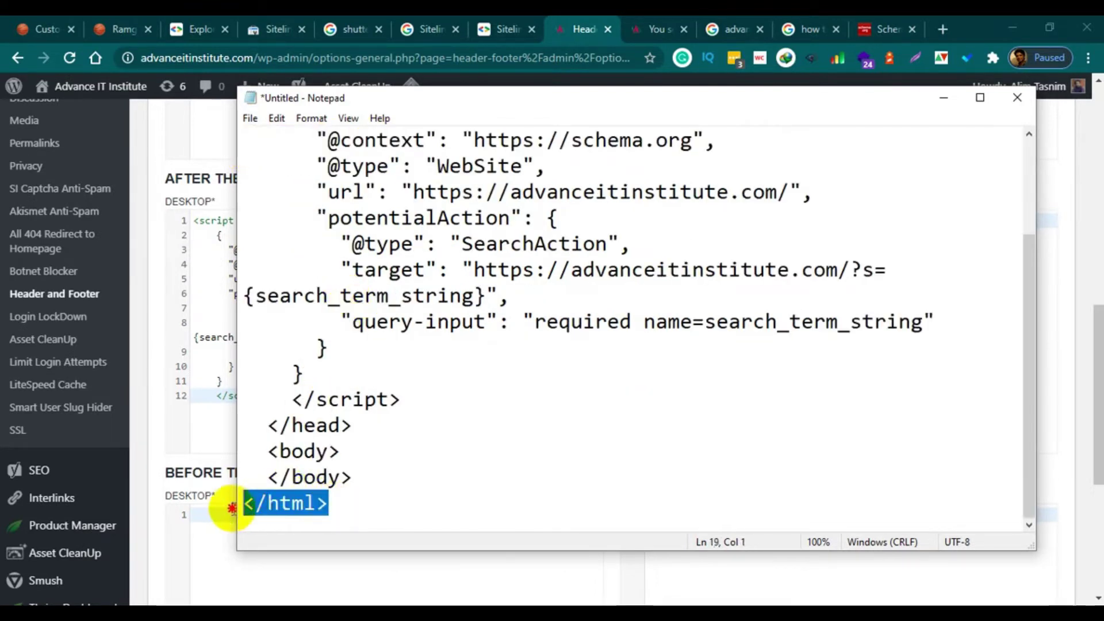
click(517, 391)
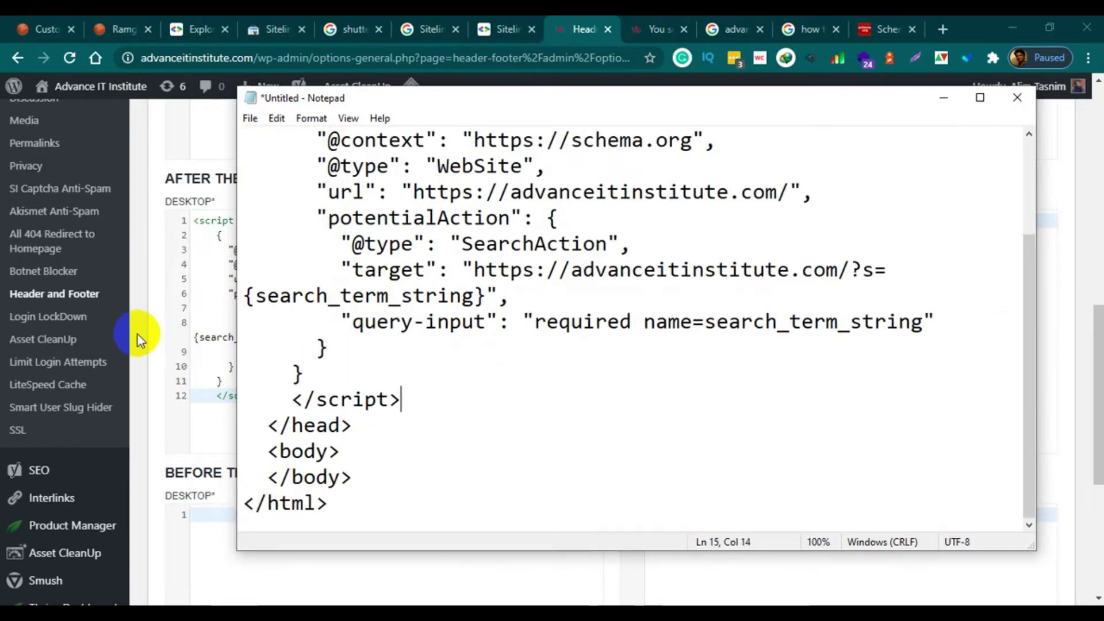
Copy only the JSON-LD block from <script type="application/ld+json"> to </script> in the Notepad markup and minimize Notepad.
click(209, 320)
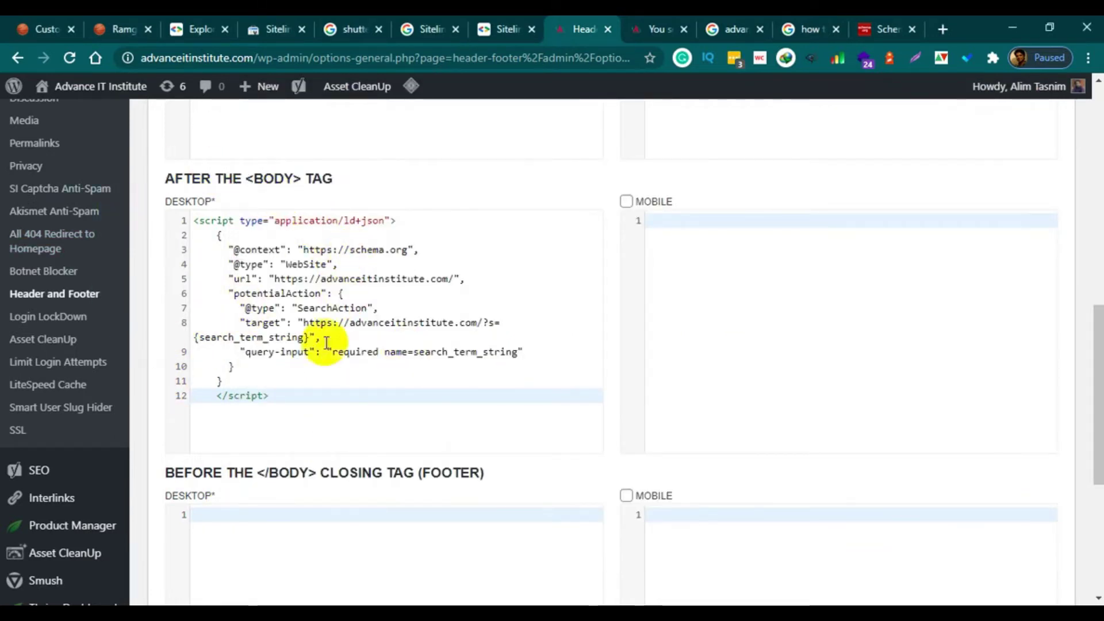
key(alt+Tab)
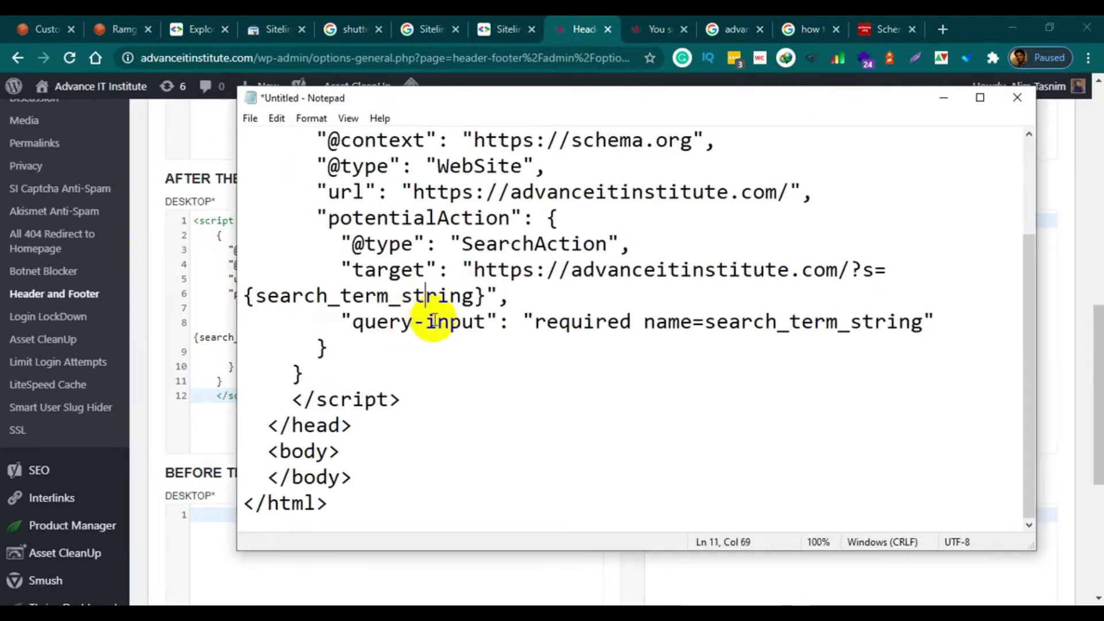
scroll(434, 322, up, 2)
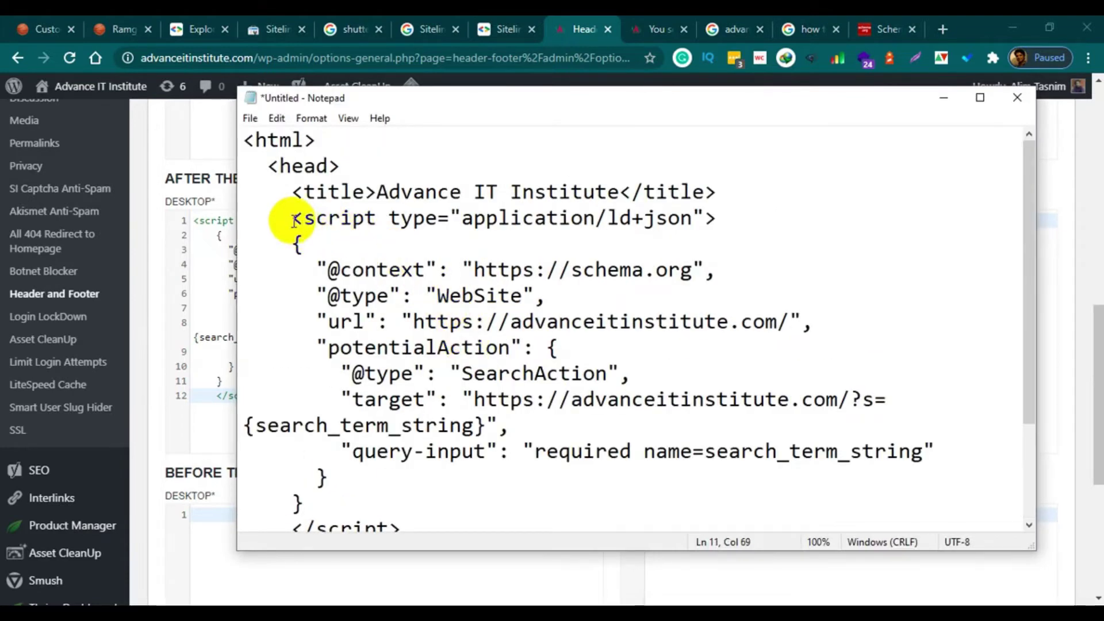
drag(295, 219, 410, 449)
right_click(367, 229)
click(406, 279)
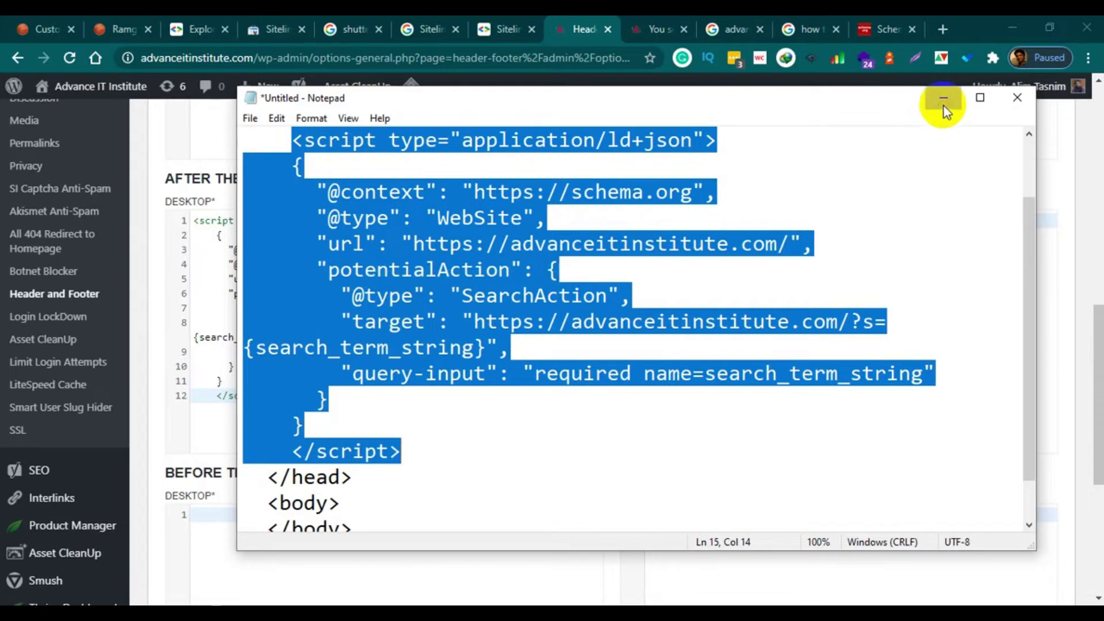
click(943, 98)
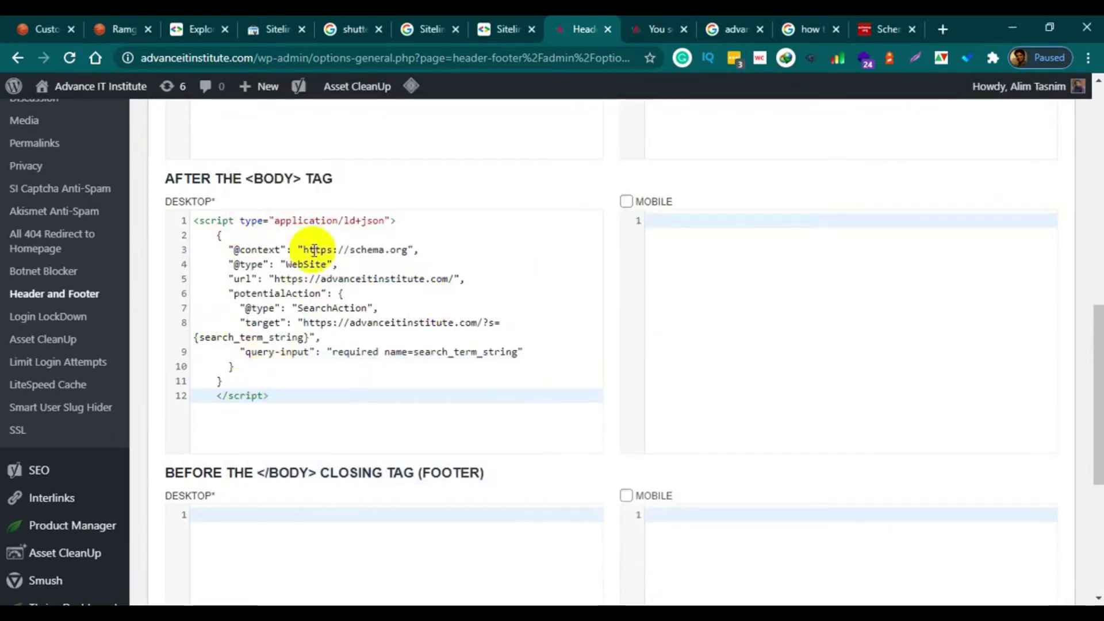
Review the head, after-body and footer injection fields of the Header and Footer settings page.
click(321, 307)
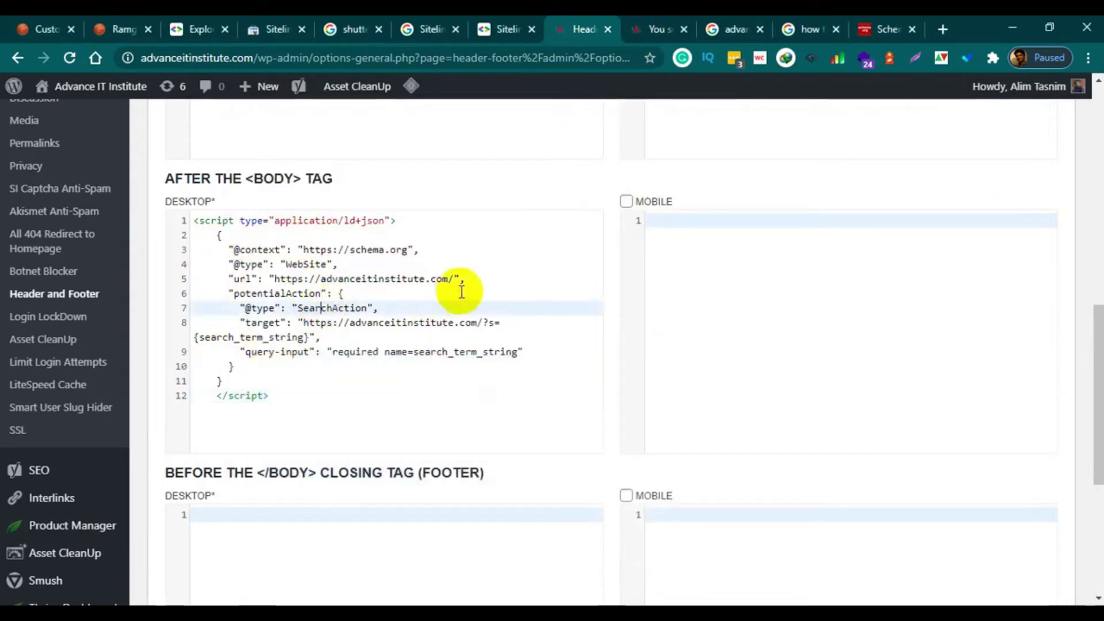
scroll(471, 374, down, 5)
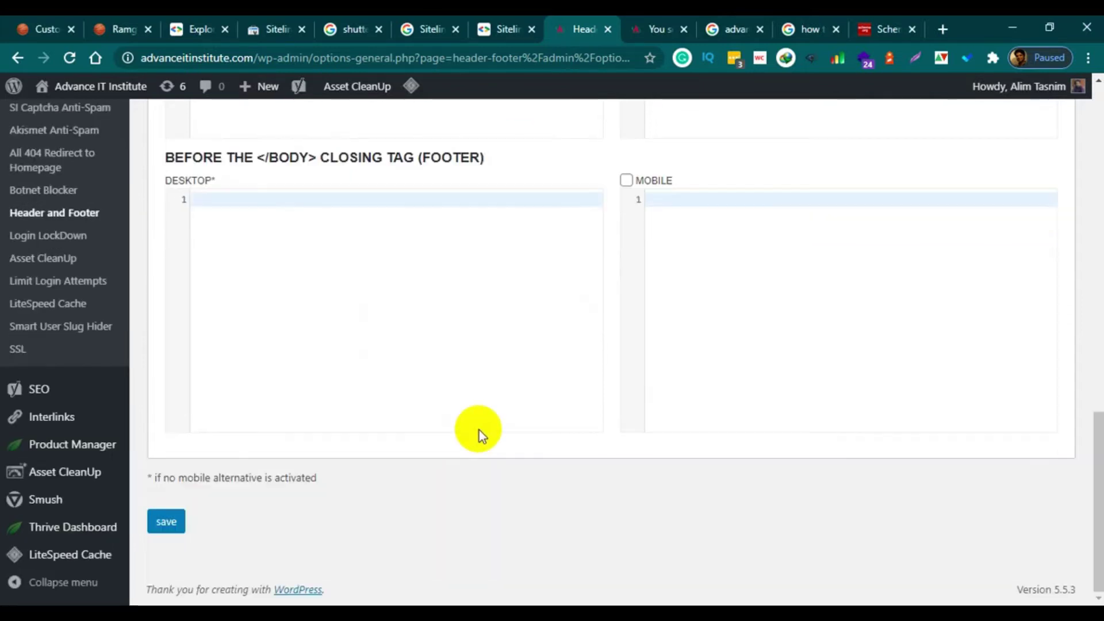
scroll(609, 295, up, 10)
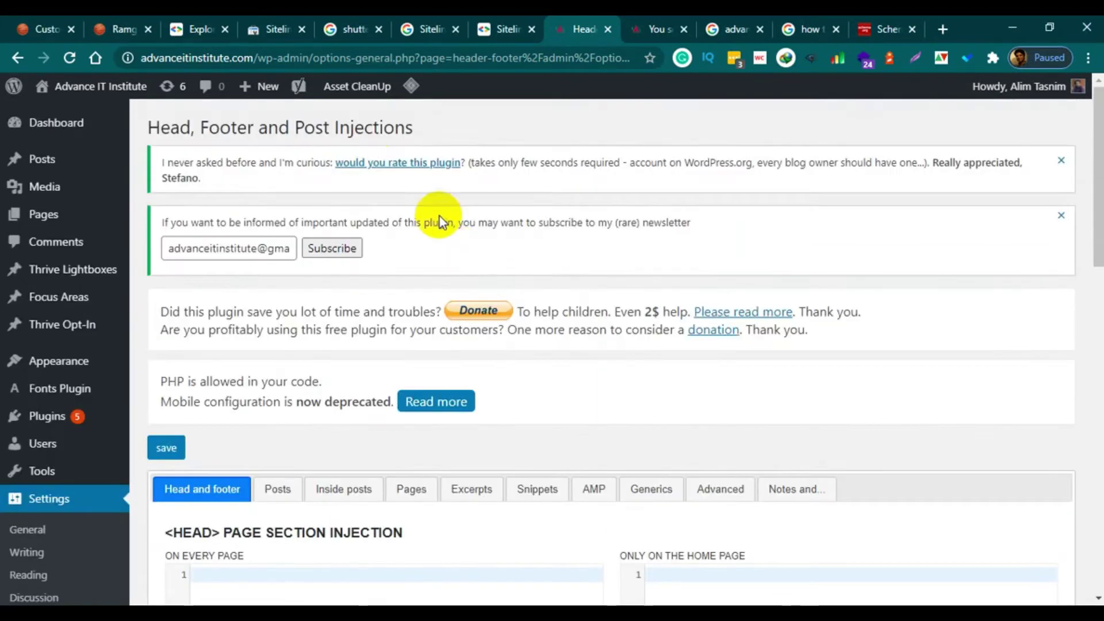
scroll(450, 145, down, 5)
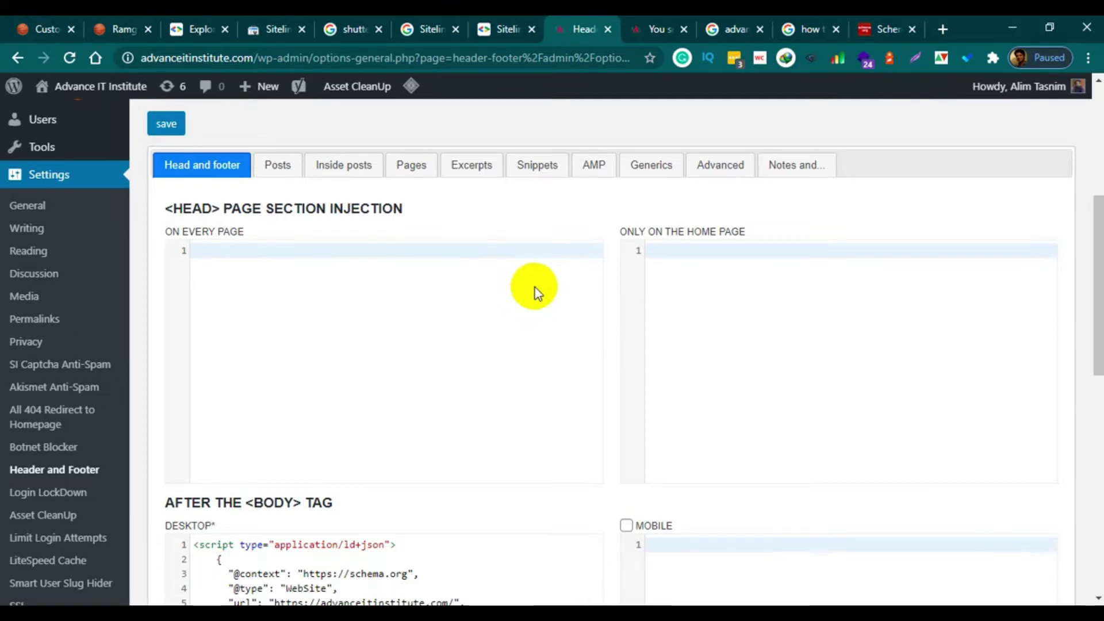
scroll(613, 291, down, 5)
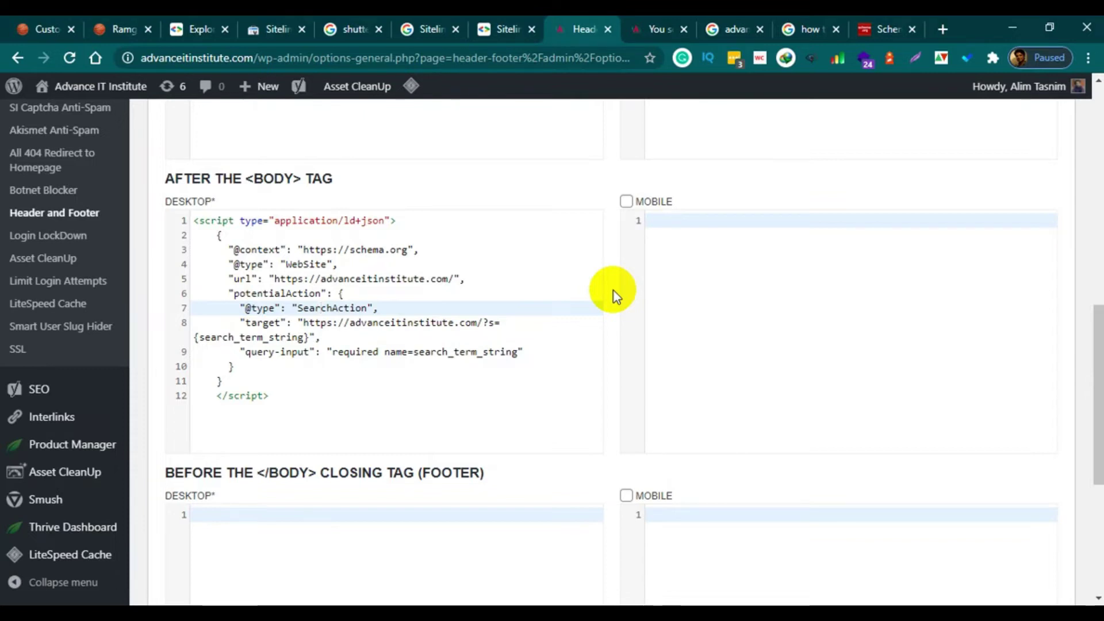
Examine the videos, images, People also ask and featured snippet in the "how to tie a tie" Google results.
click(789, 28)
scroll(555, 337, down, 5)
scroll(424, 320, up, 3)
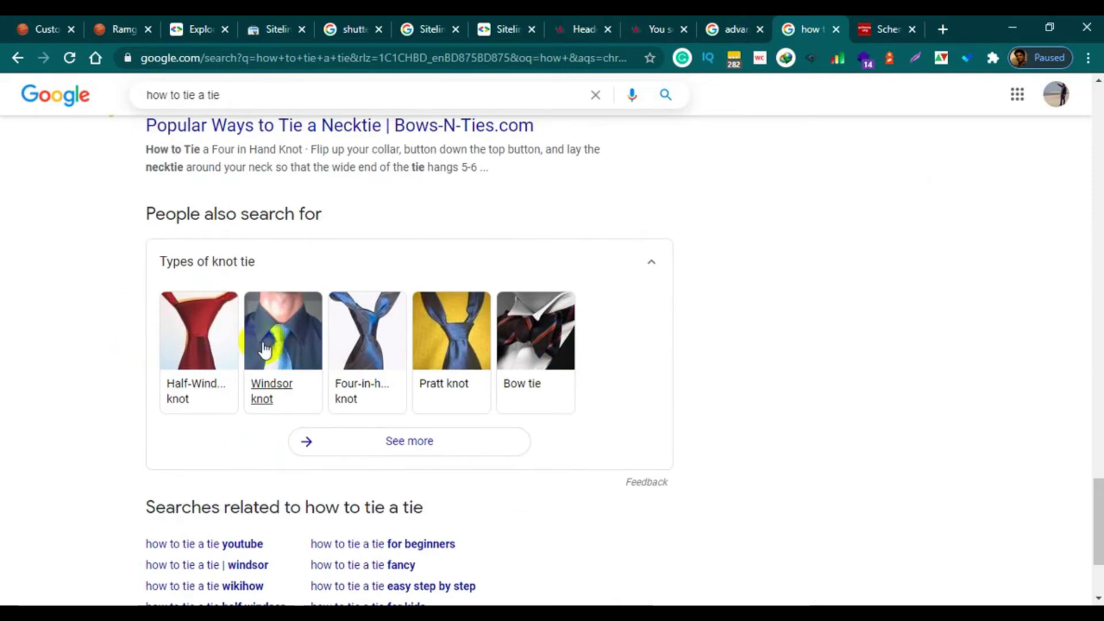
scroll(759, 364, up, 7)
scroll(543, 336, up, 12)
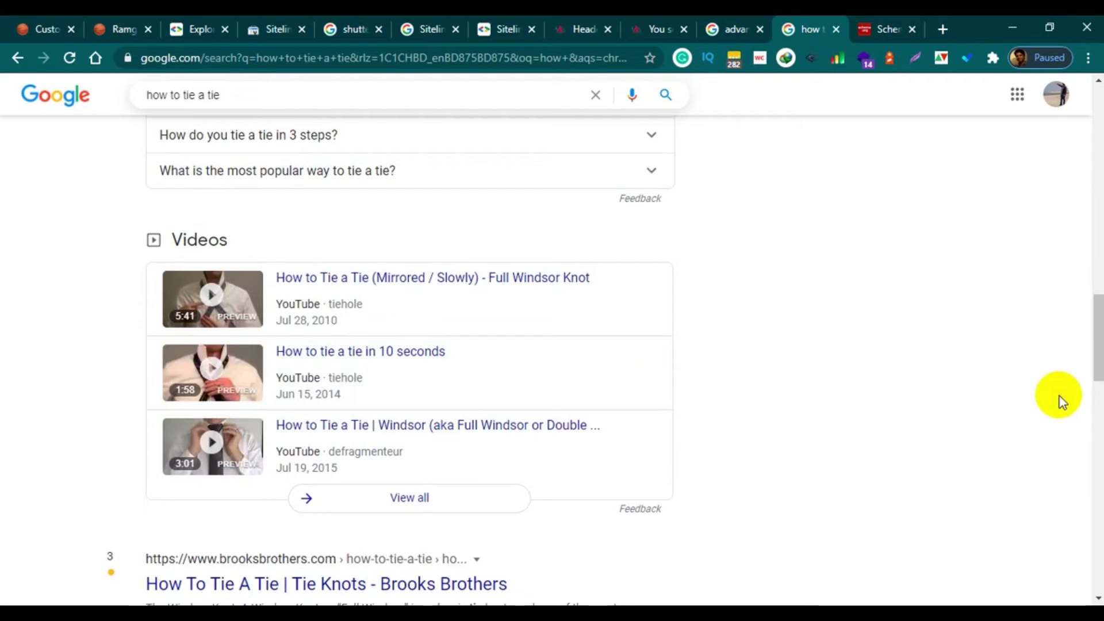
scroll(677, 382, up, 15)
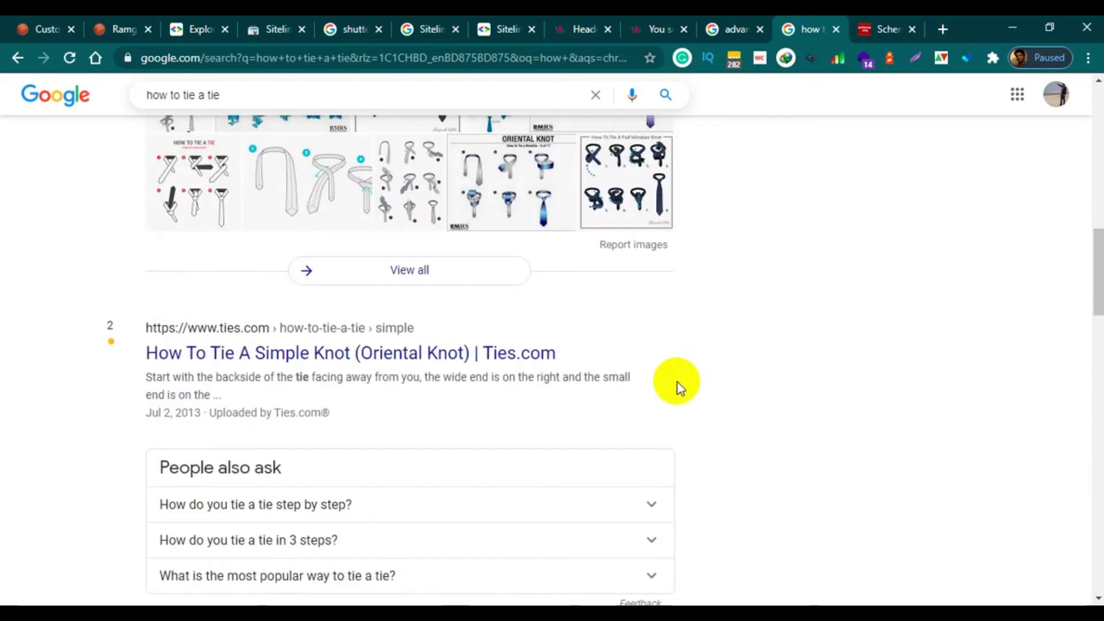
click(498, 202)
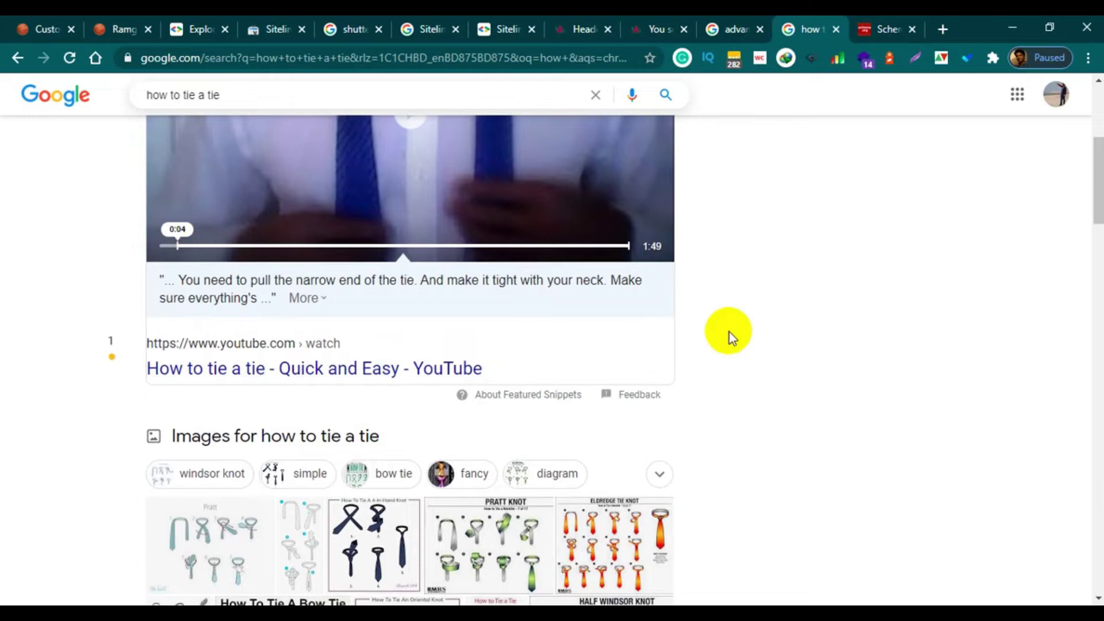
scroll(727, 333, up, 4)
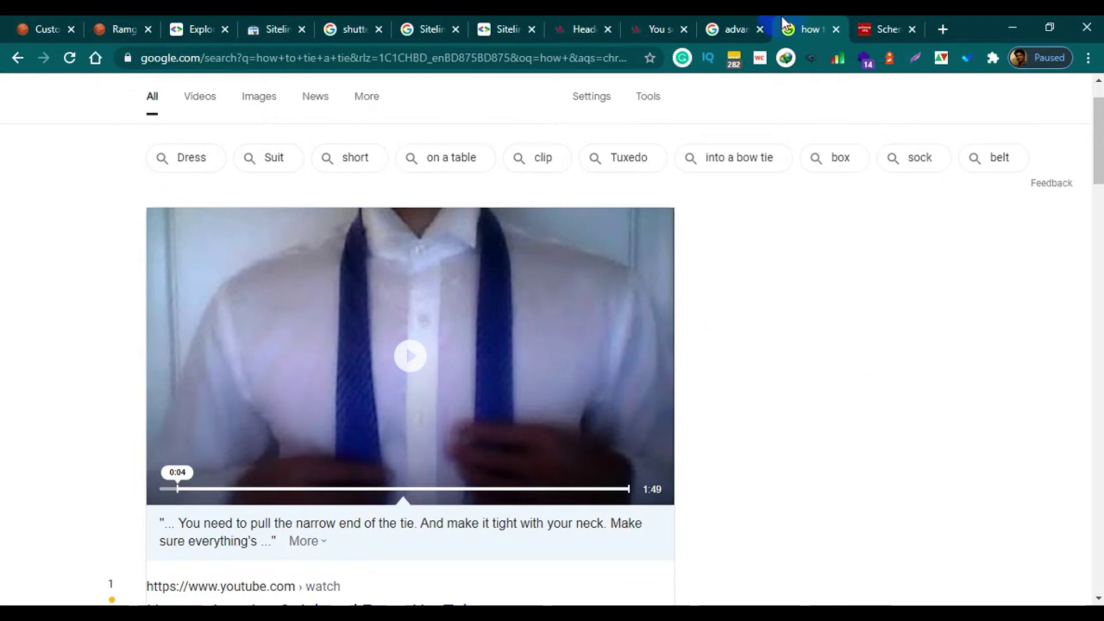
Search Google for "rich results test" in a new tab and open Google's Rich Results Test in its own tab.
click(943, 30)
text(rich res)
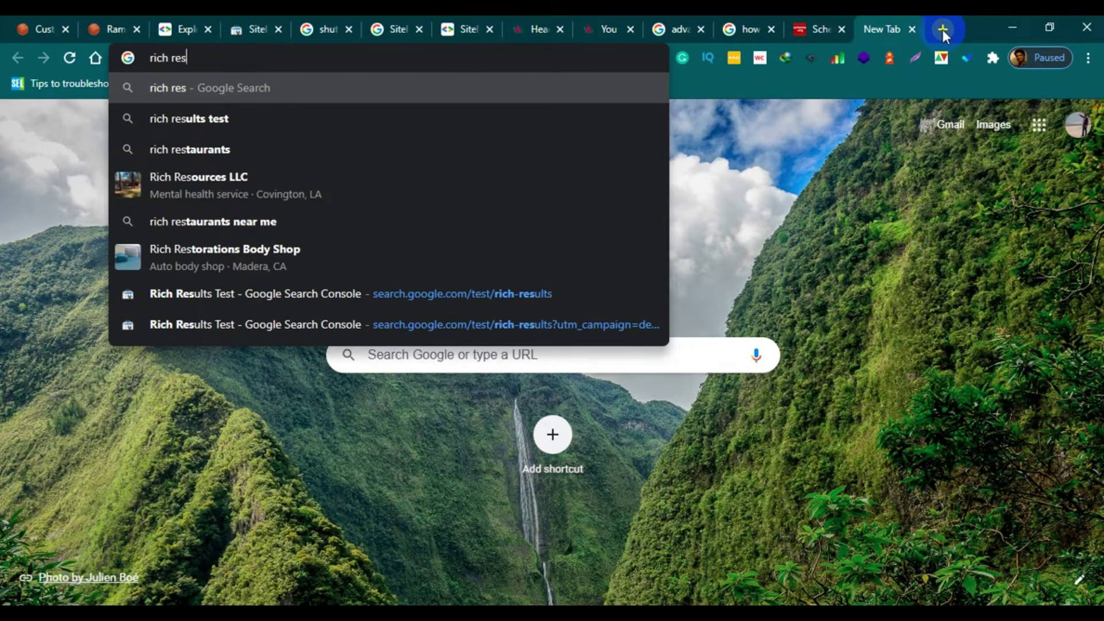
click(254, 118)
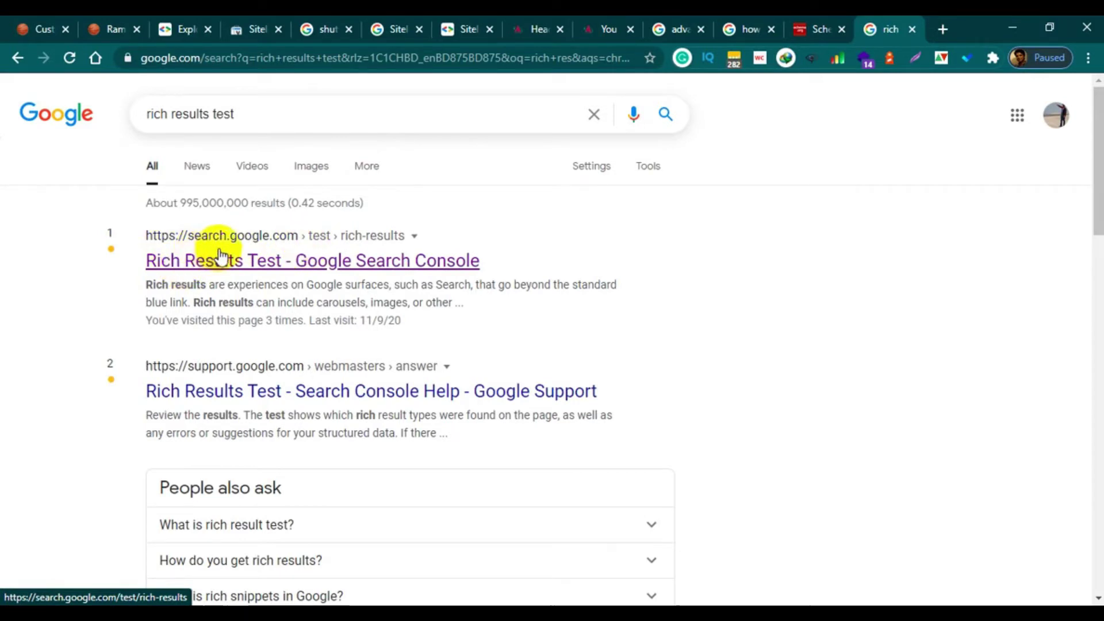
right_click(332, 269)
click(350, 277)
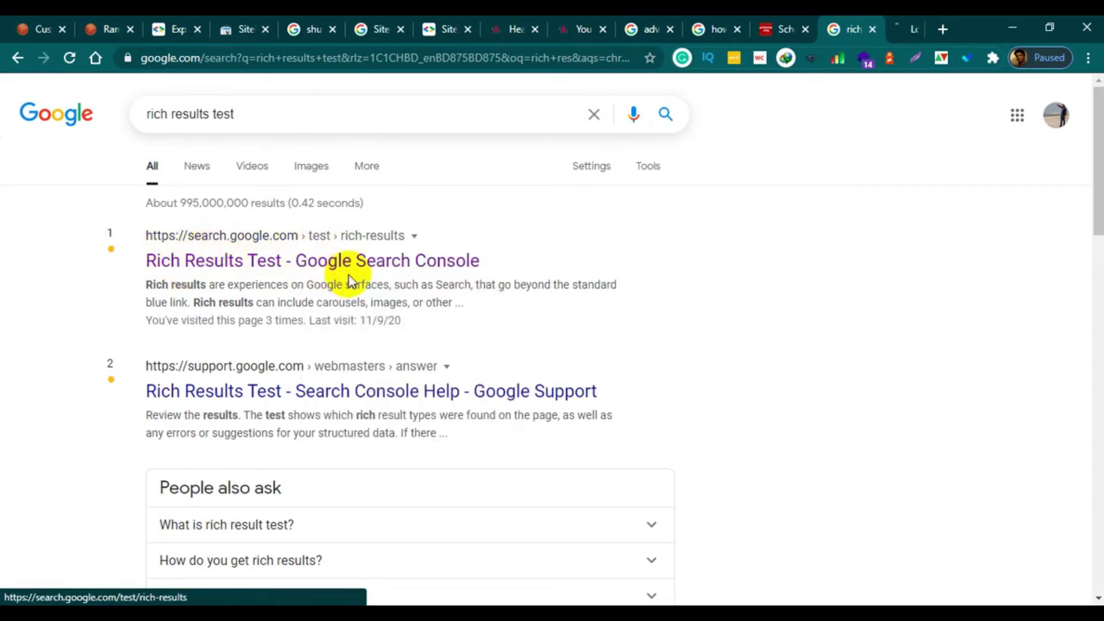
click(874, 32)
click(345, 353)
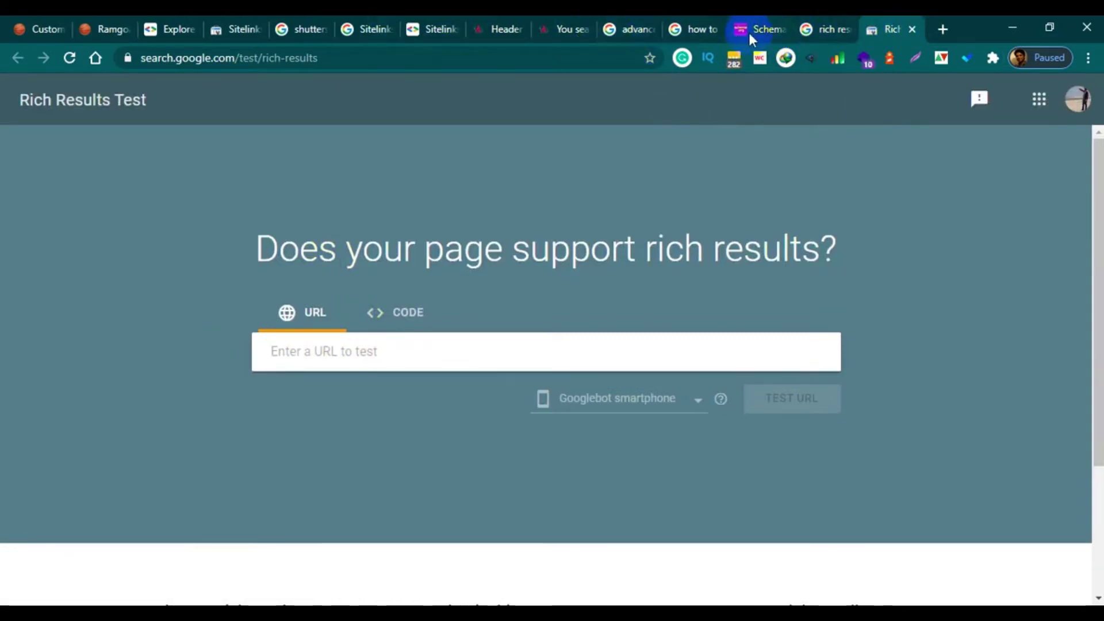
click(569, 31)
click(255, 60)
drag(255, 60, 140, 58)
click(883, 30)
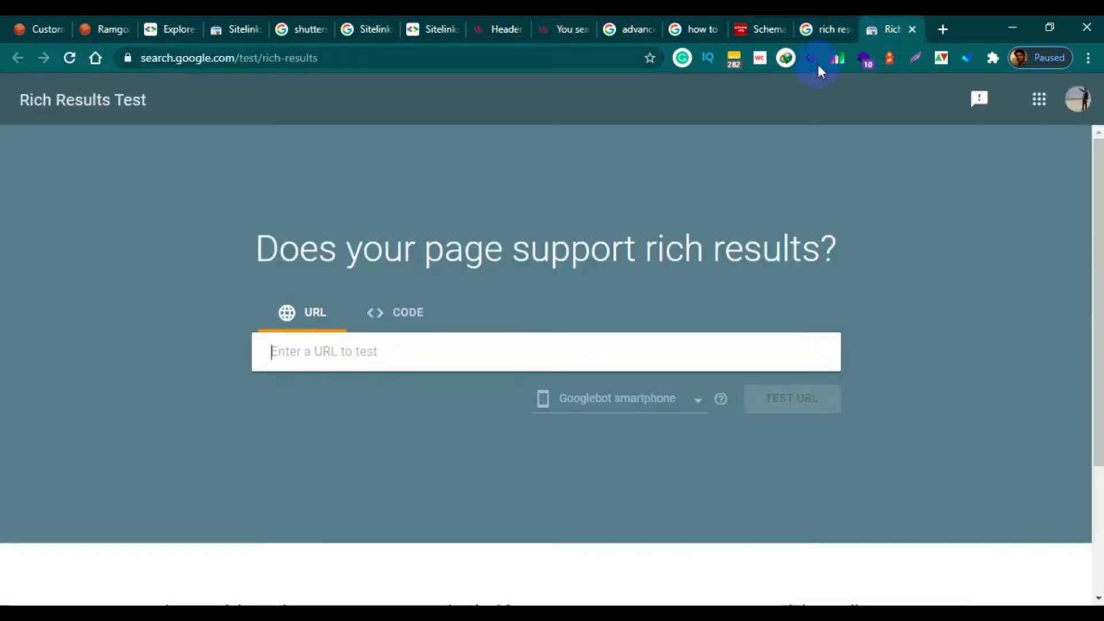
click(349, 357)
key(ctrl+v)
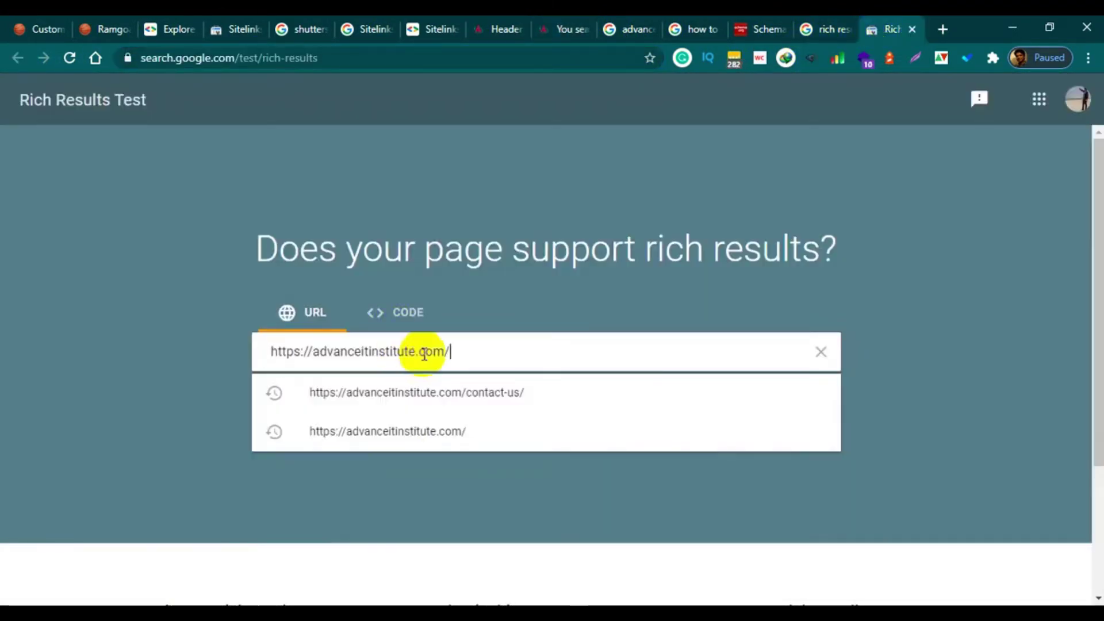
Run the Rich Results Test on the entered URL with Googlebot desktop as the test crawler.
click(166, 437)
click(696, 403)
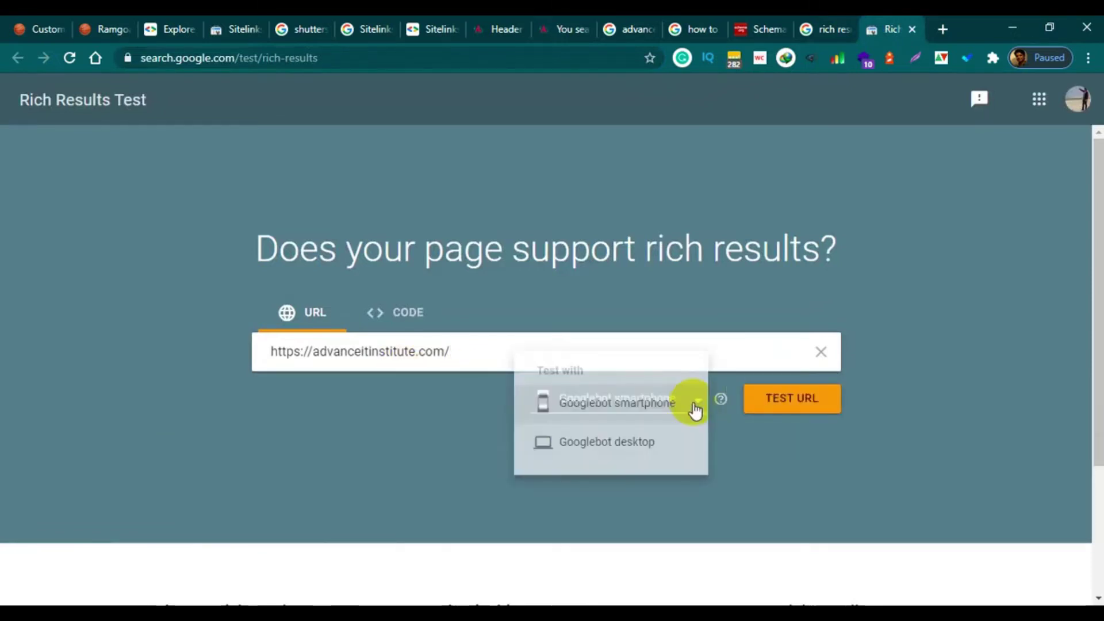
click(587, 451)
click(776, 404)
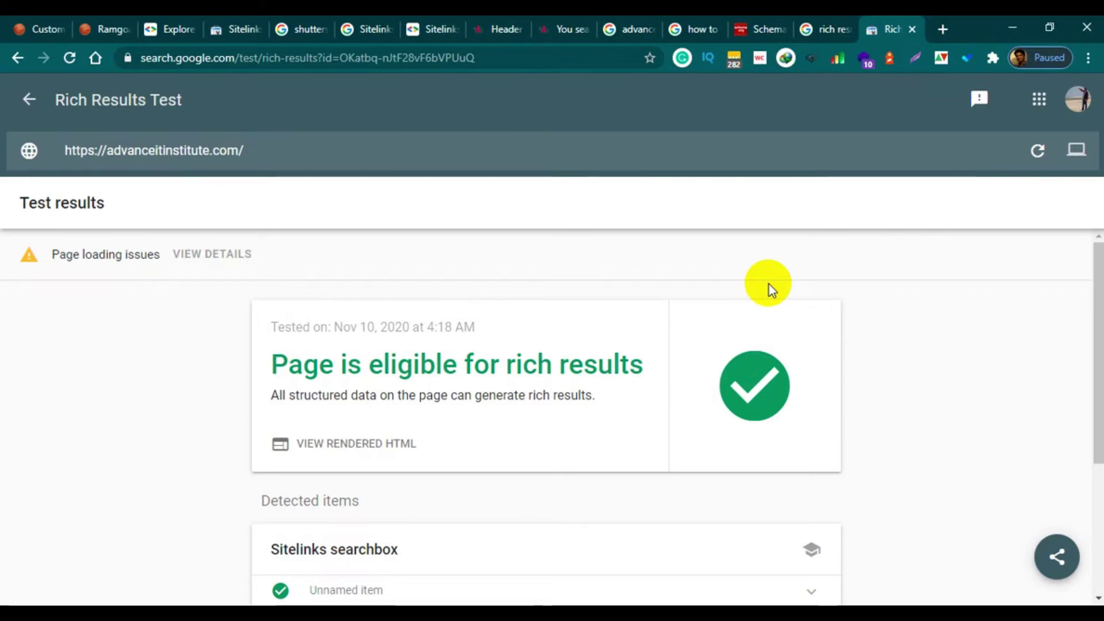
Review the rich results eligibility verdict and the detected items of the tested page.
scroll(673, 360, down, 5)
scroll(628, 372, up, 5)
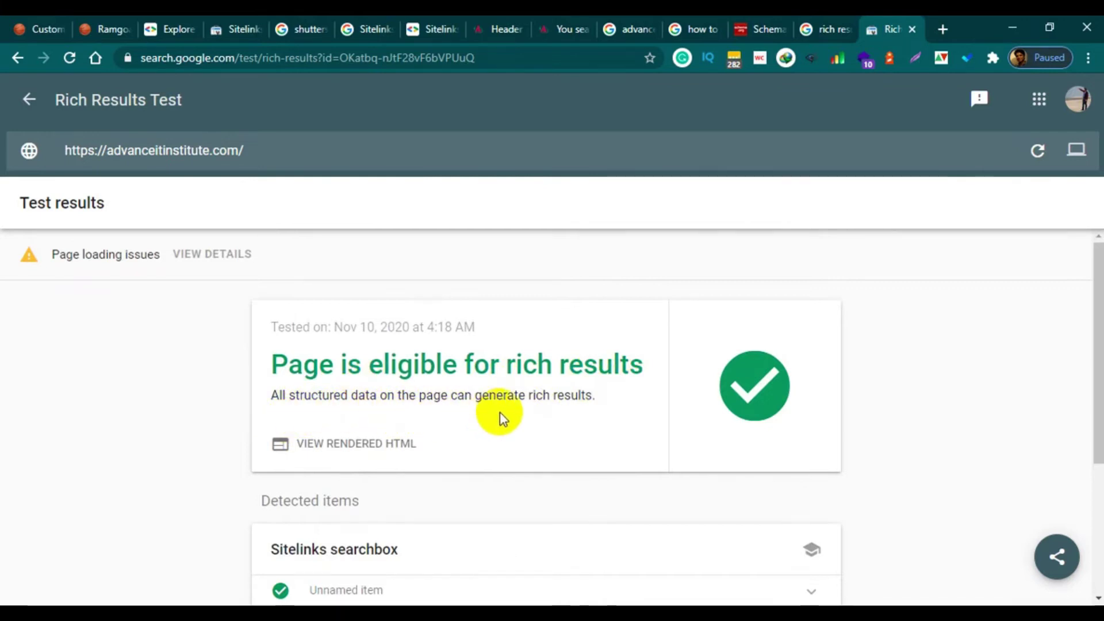
drag(596, 402, 230, 407)
click(254, 426)
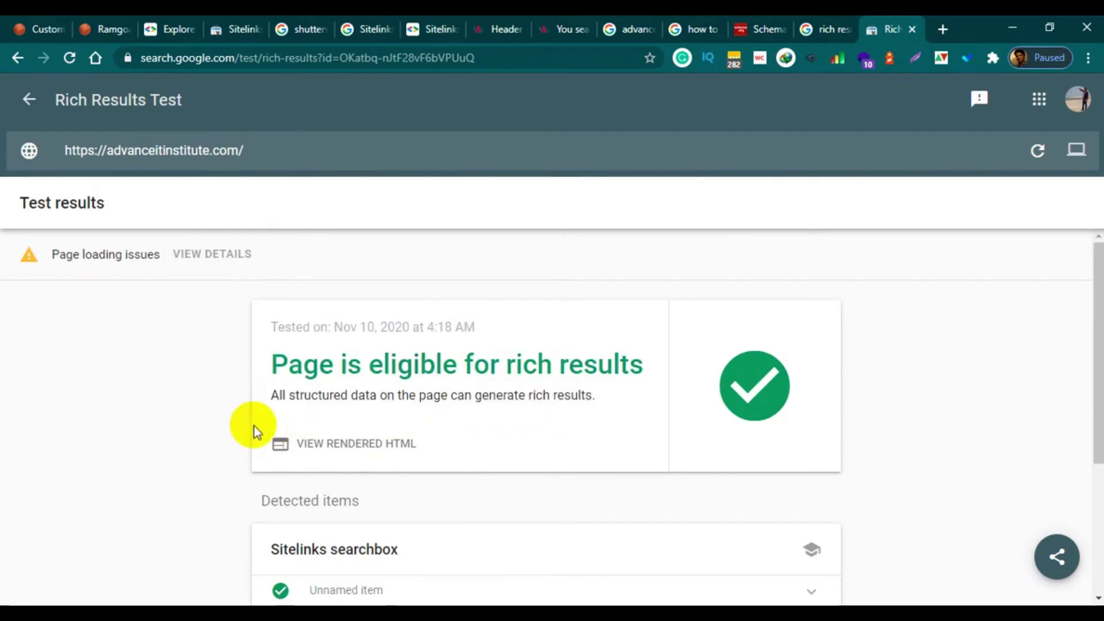
scroll(851, 345, down, 1)
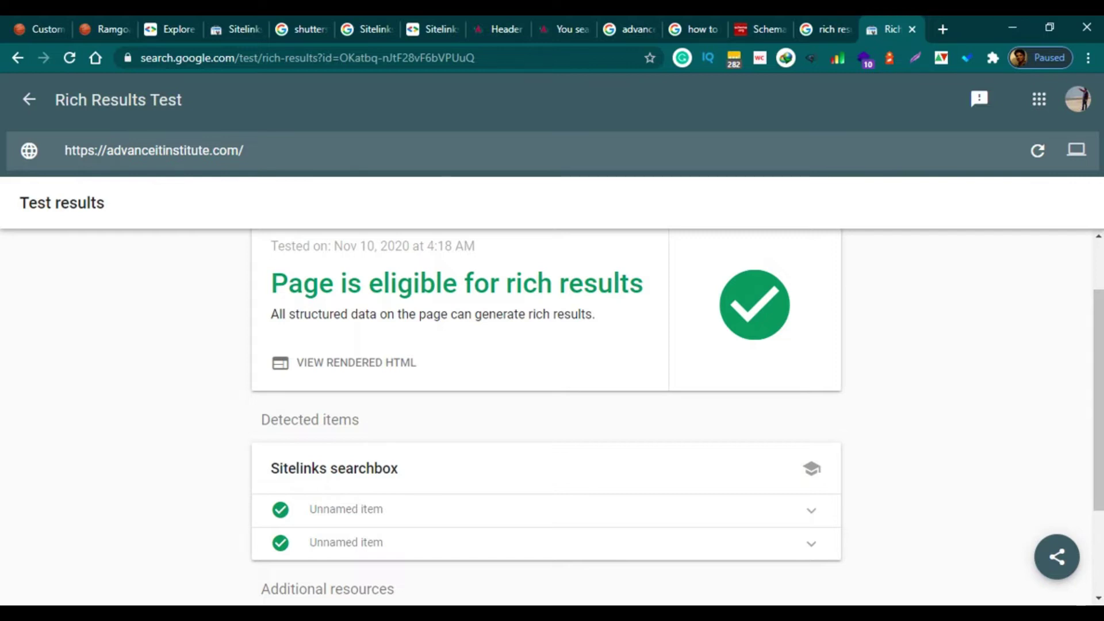
Expand the second Sitelinks searchbox item, examine its WebSite, publisher and potentialAction properties, and collapse it again.
scroll(572, 503, down, 2)
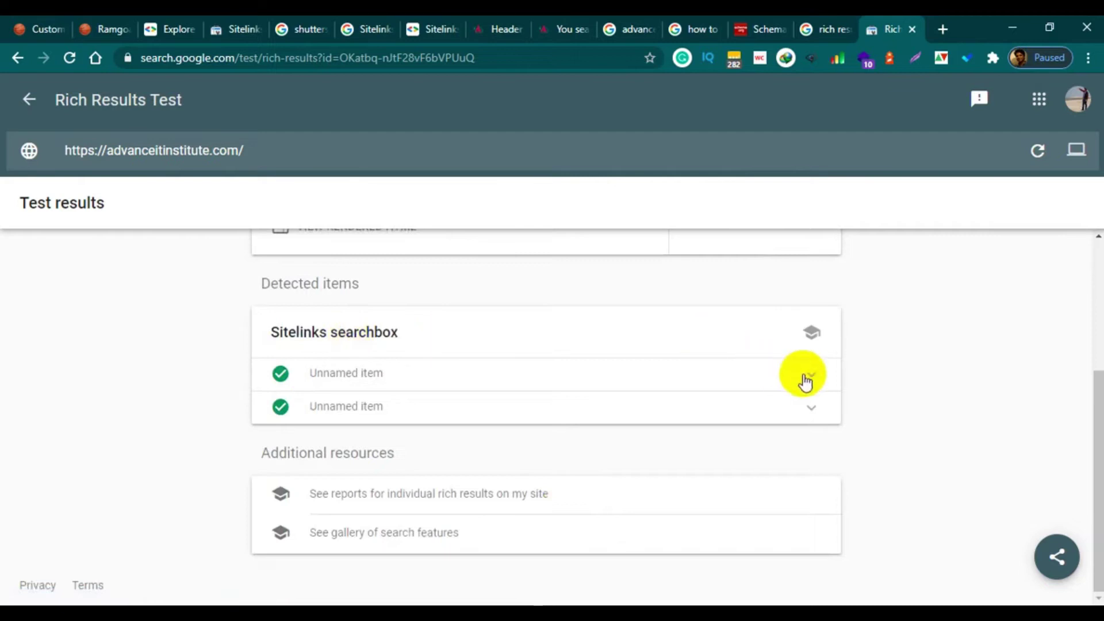
click(806, 412)
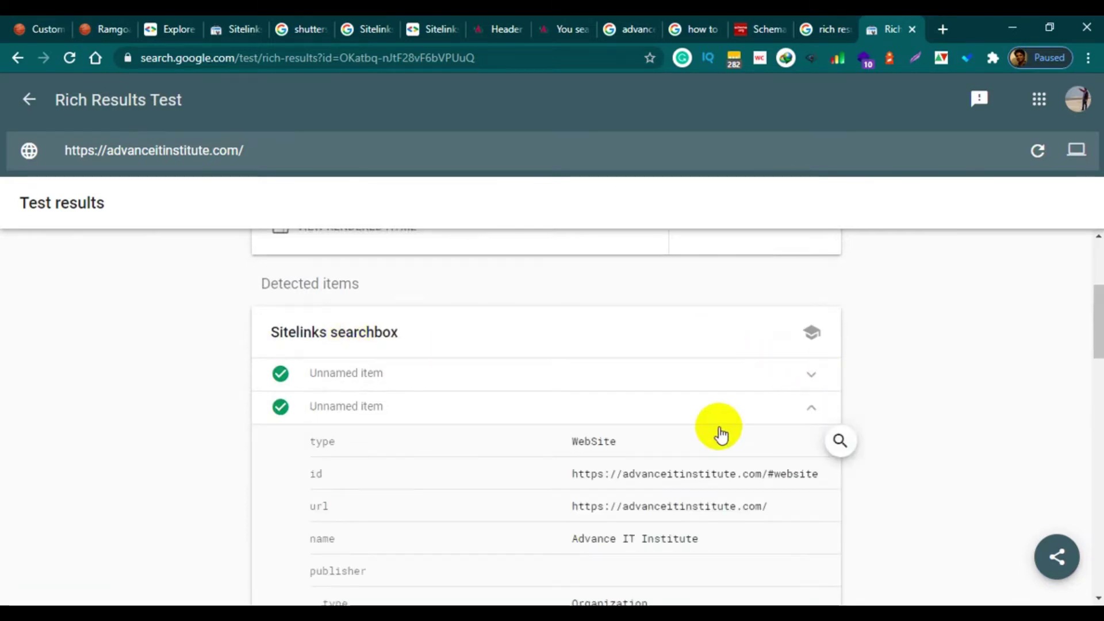
scroll(717, 434, down, 4)
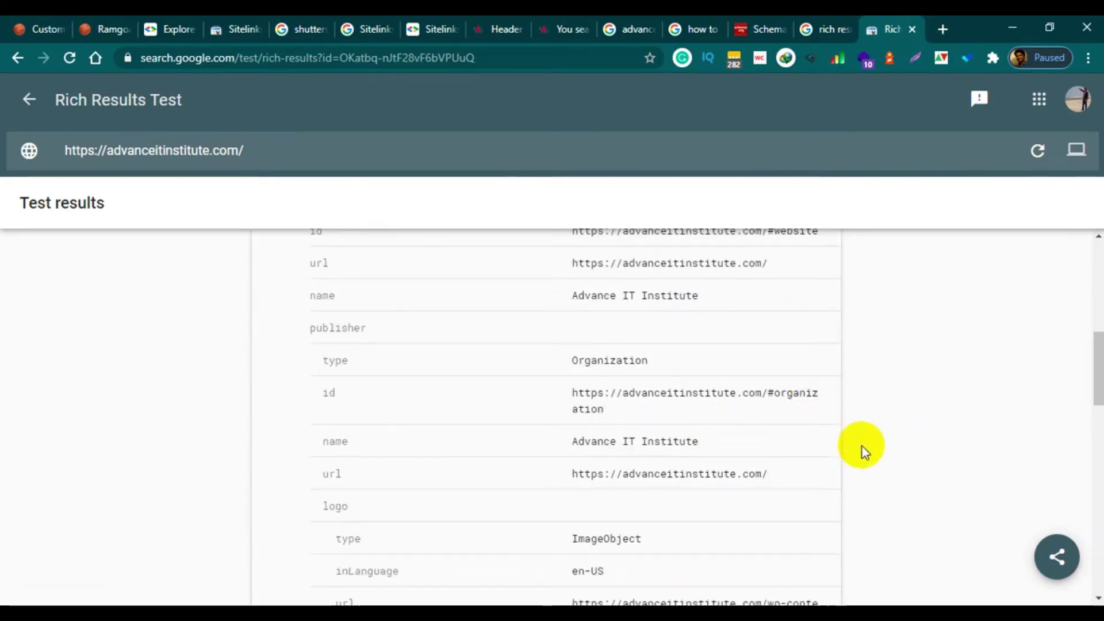
scroll(857, 454, down, 3)
scroll(914, 476, down, 3)
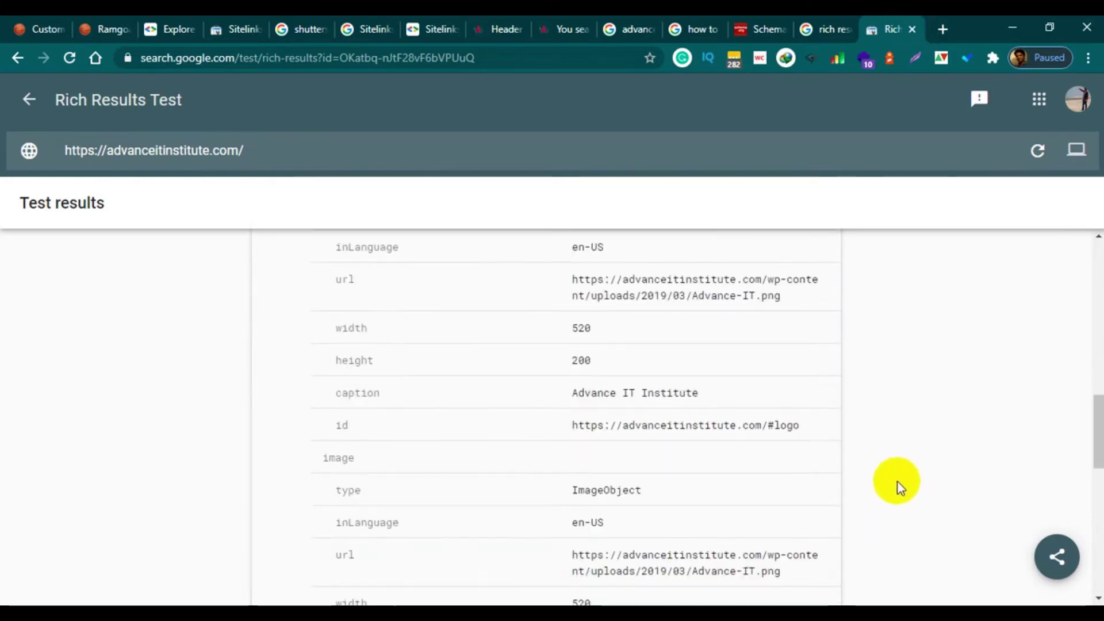
scroll(921, 459, down, 5)
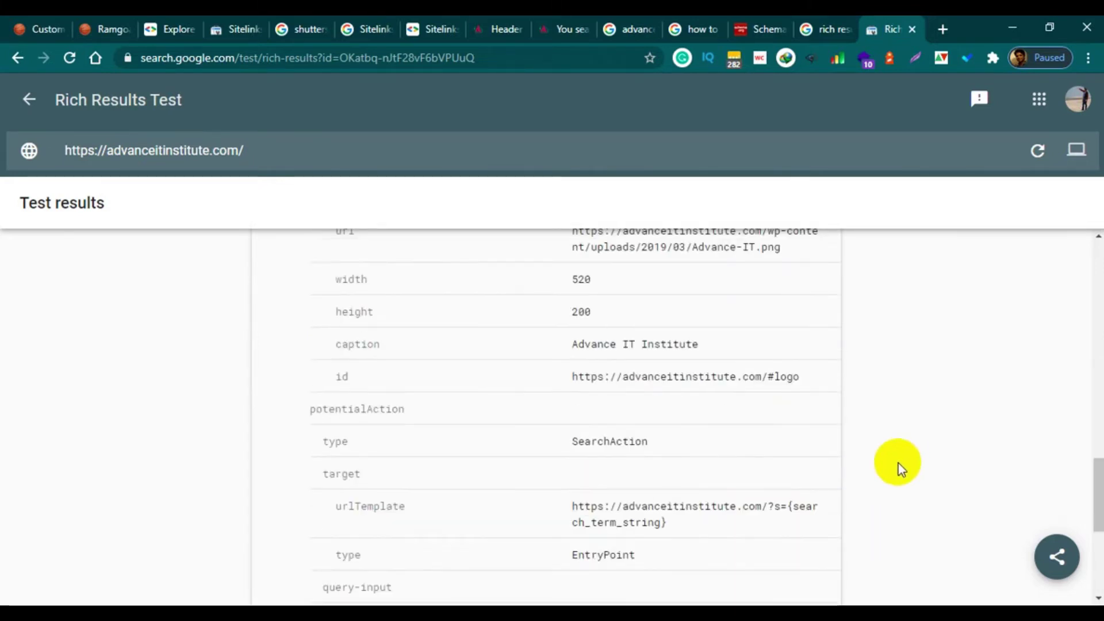
scroll(673, 429, down, 3)
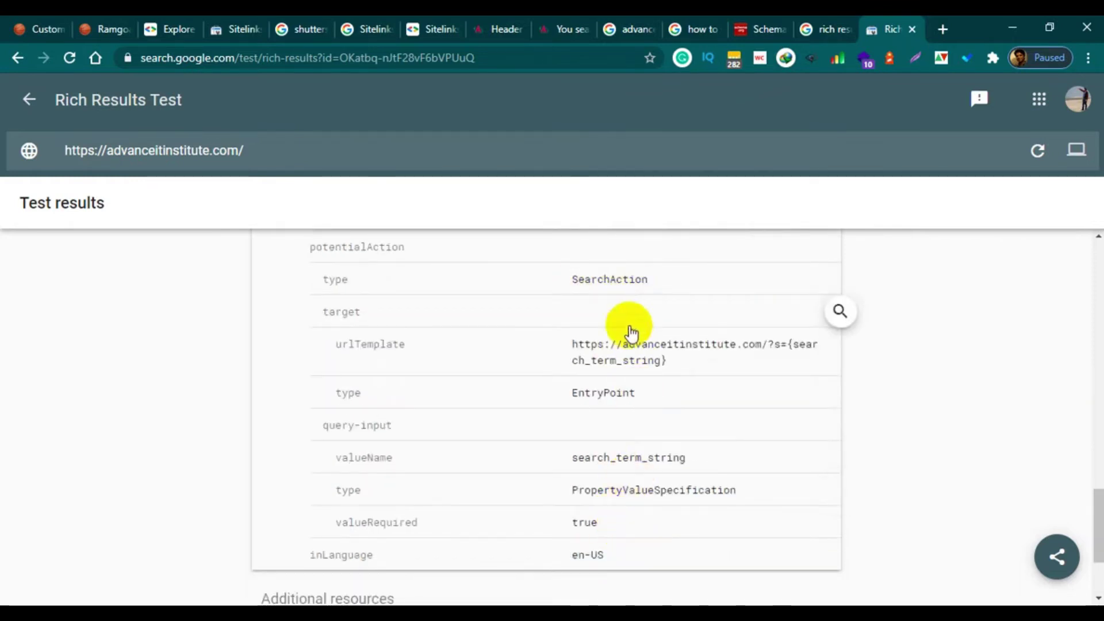
scroll(690, 512, up, 3)
scroll(693, 517, up, 12)
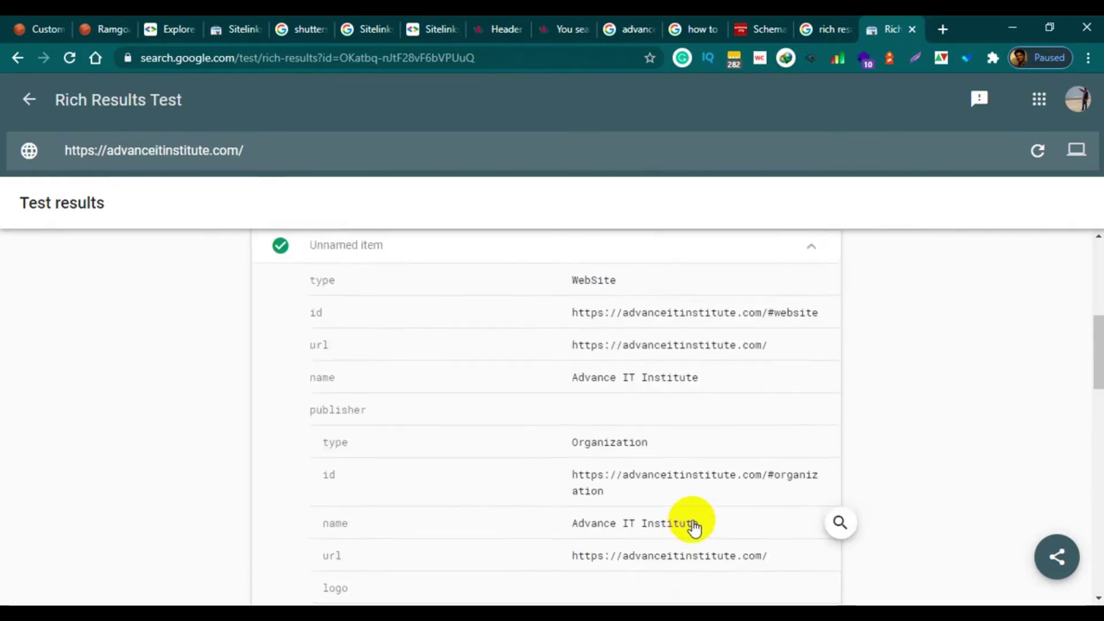
click(812, 493)
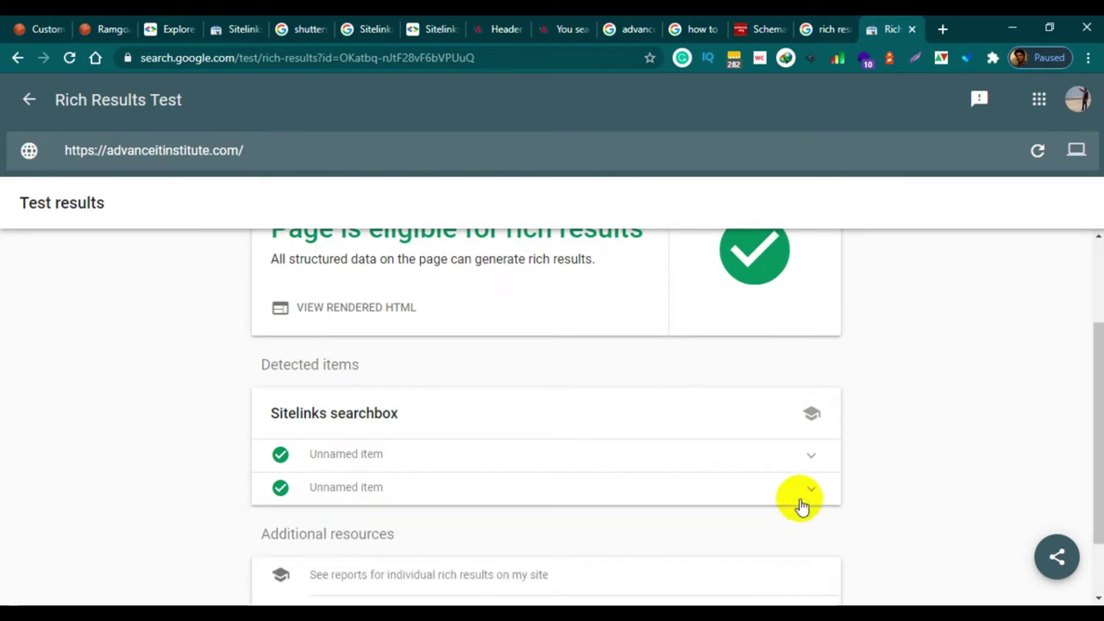
scroll(855, 504, up, 3)
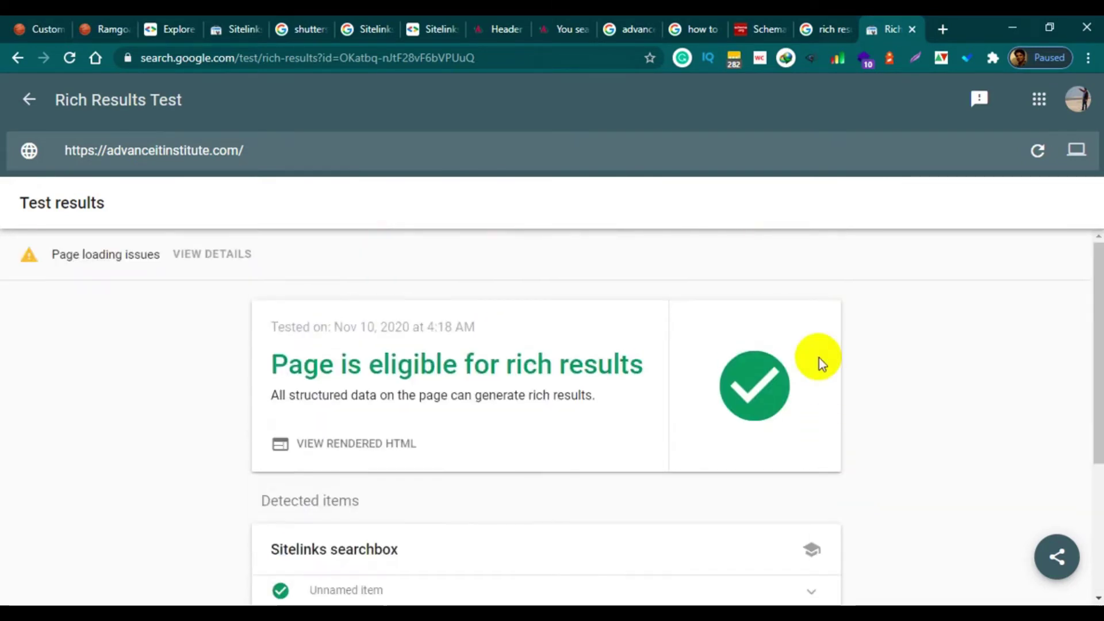
click(568, 146)
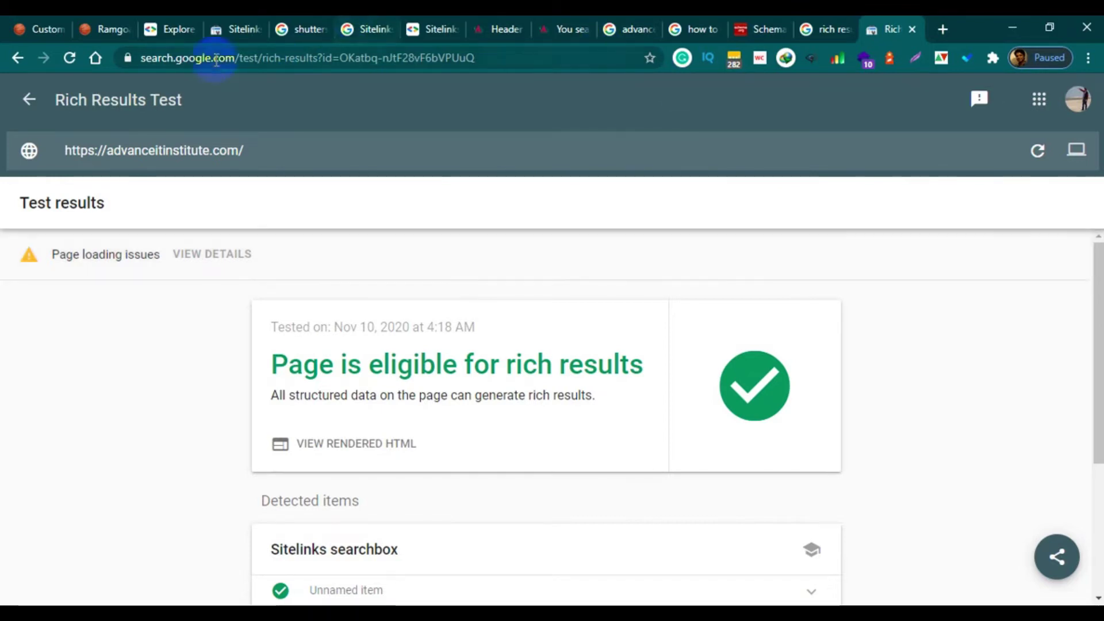
Return to Google's search gallery documentation and examine the Article and Book rich result features with their example previews.
click(156, 29)
scroll(529, 308, up, 15)
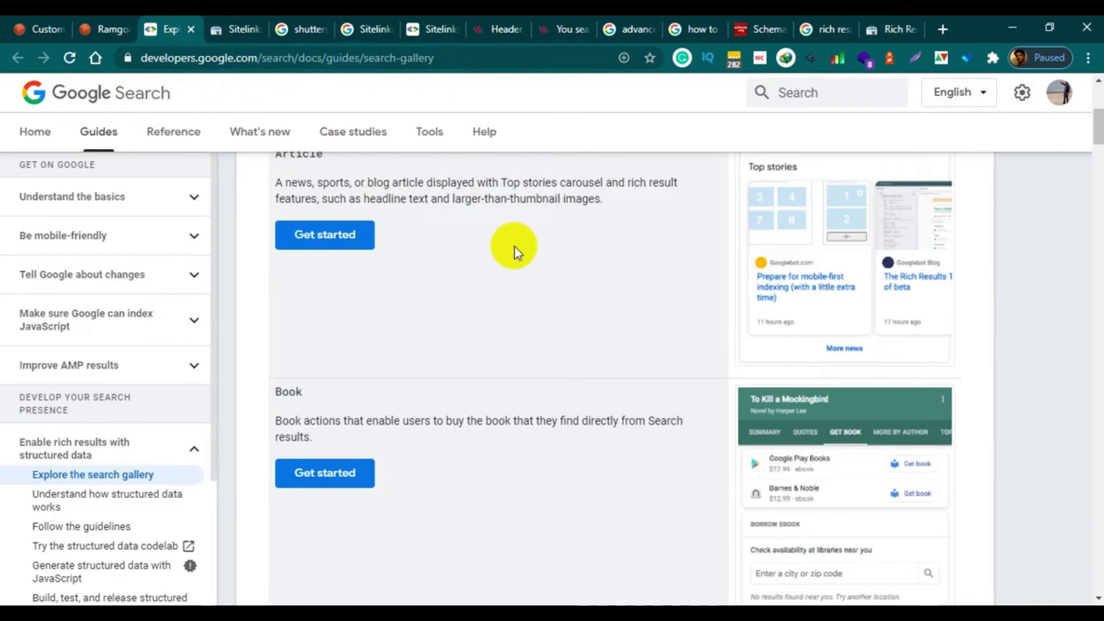
scroll(516, 252, up, 5)
scroll(542, 304, down, 4)
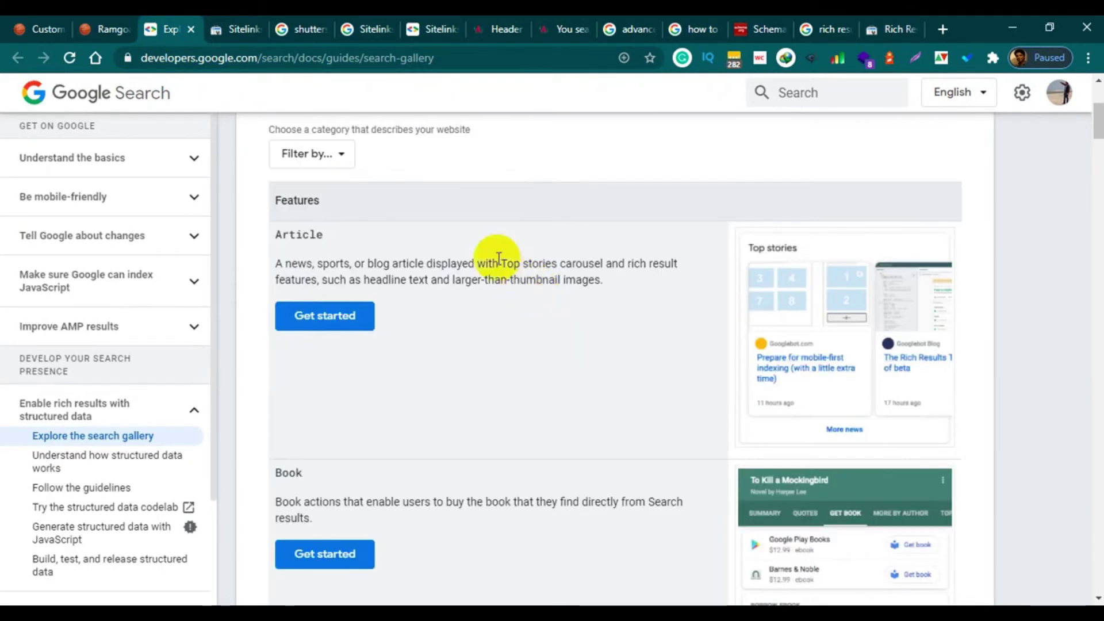
scroll(472, 282, up, 4)
scroll(506, 325, down, 4)
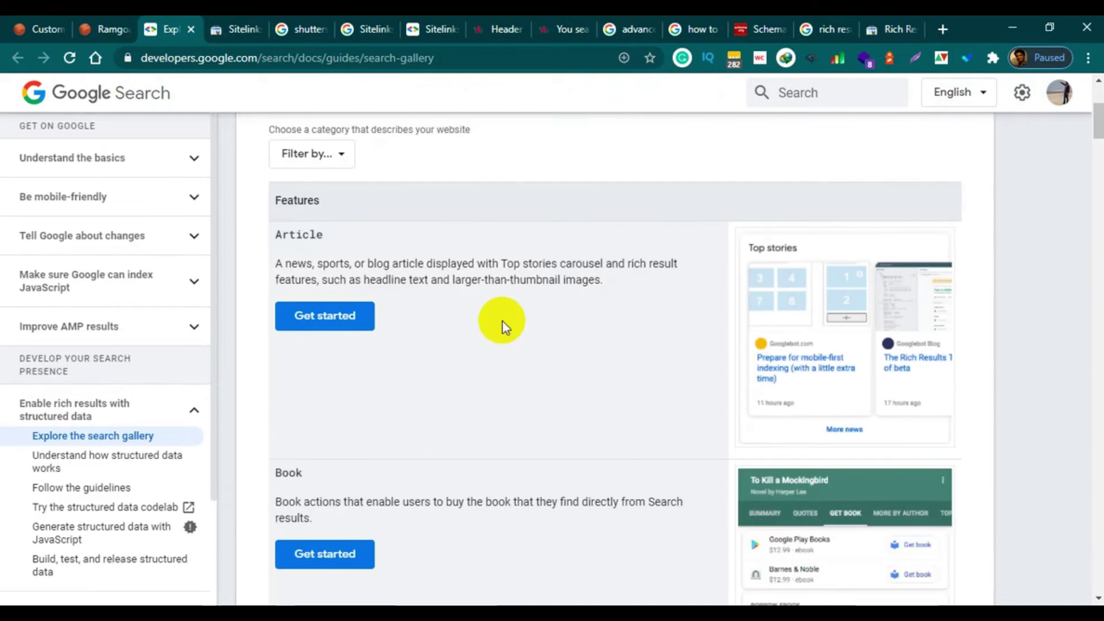
scroll(503, 322, down, 3)
scroll(528, 296, up, 3)
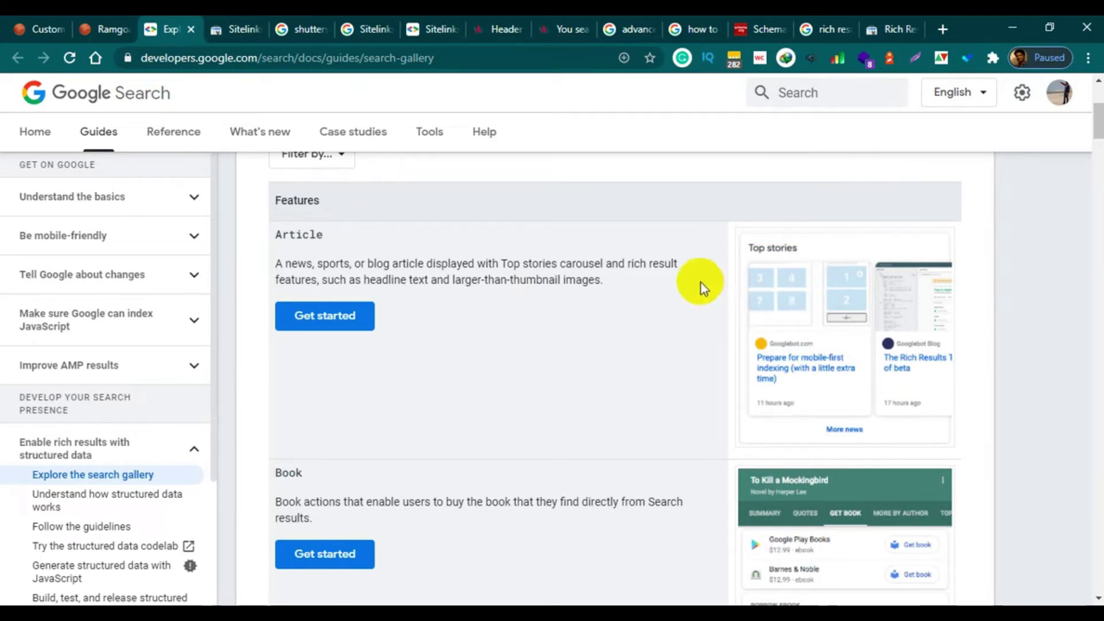
scroll(874, 332, down, 4)
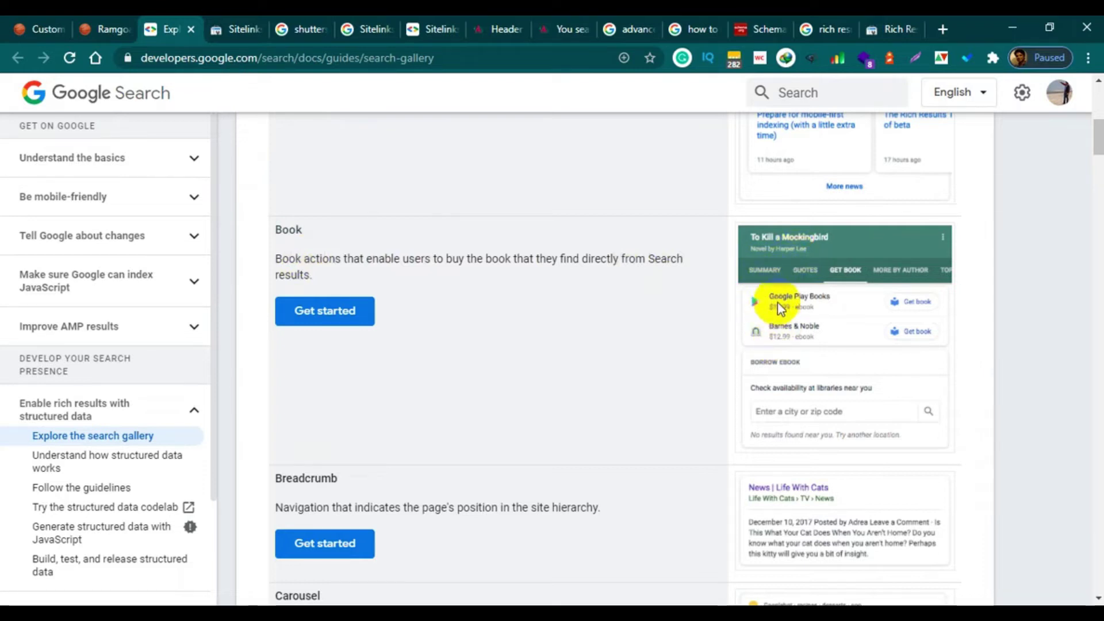
scroll(818, 343, down, 1)
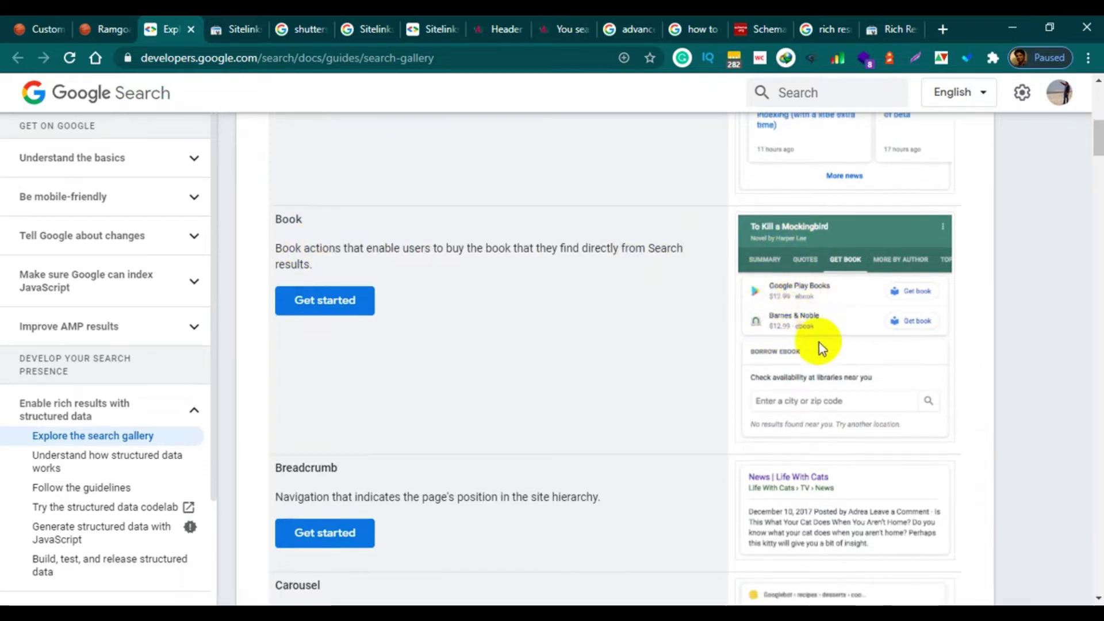
scroll(819, 342, down, 1)
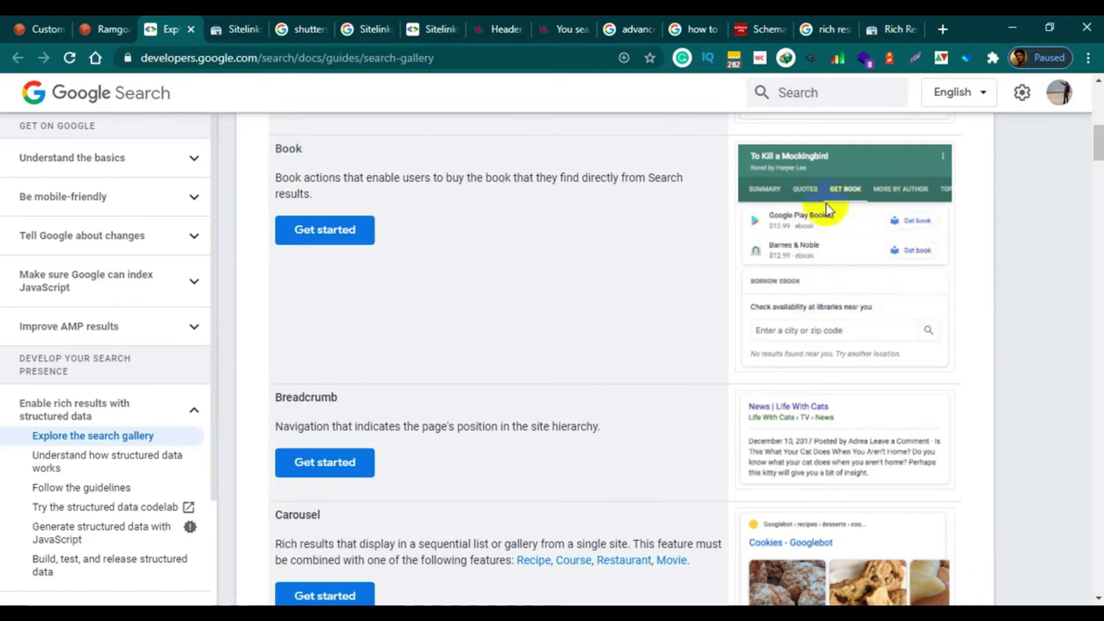
Examine the search gallery entries from Breadcrumb, Carousel and Course through Critic review, Dataset and EmployerAggregateRating to Event.
scroll(584, 295, down, 3)
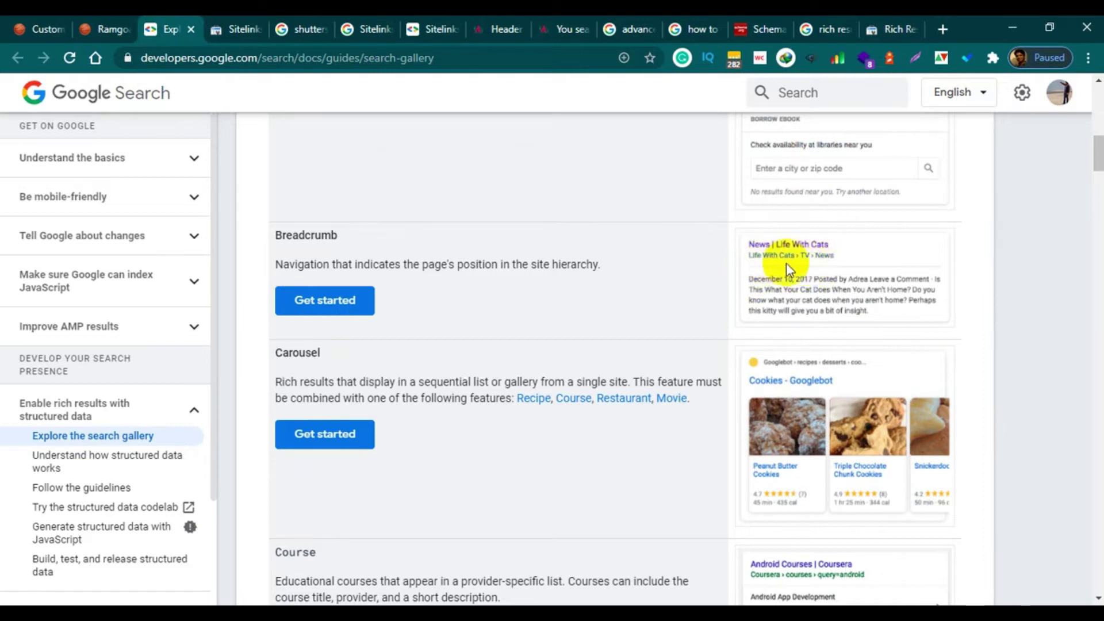
scroll(661, 295, down, 3)
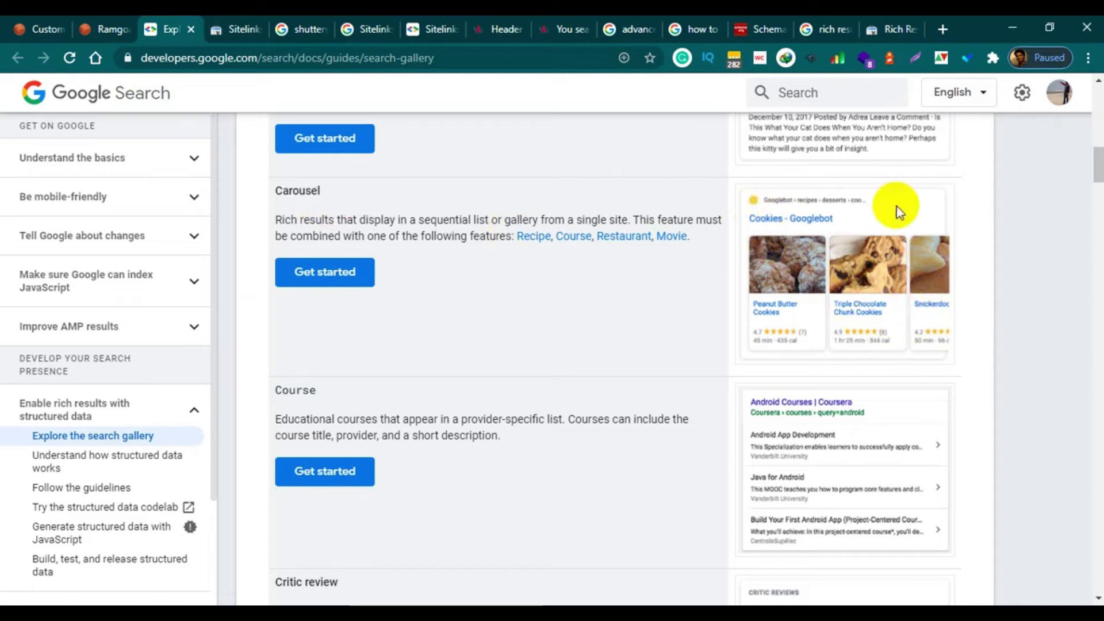
scroll(737, 316, down, 3)
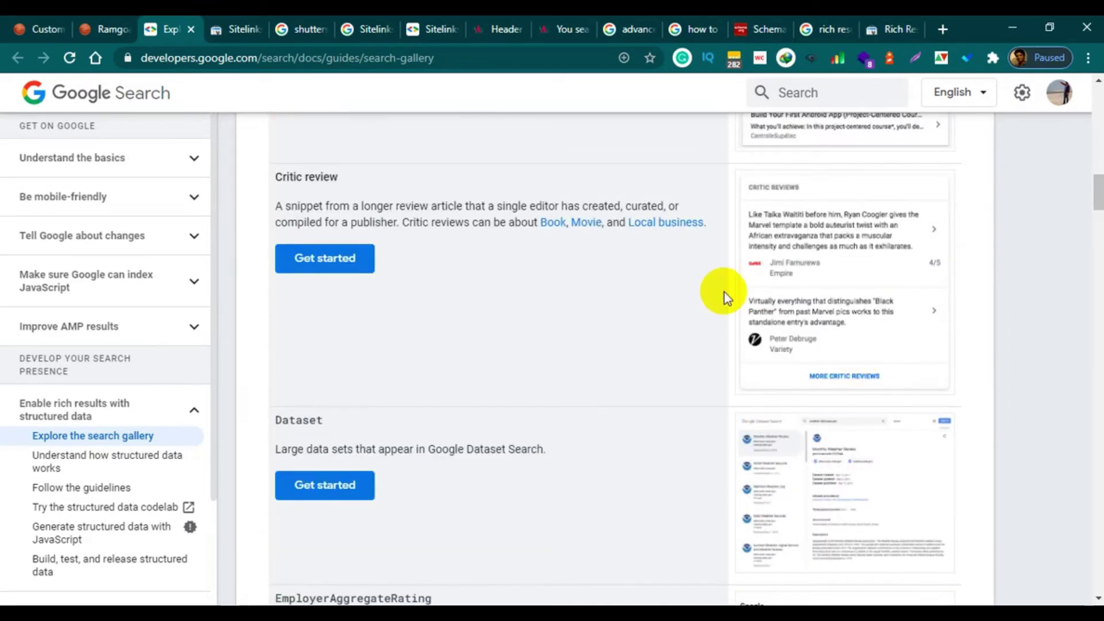
scroll(627, 357, down, 4)
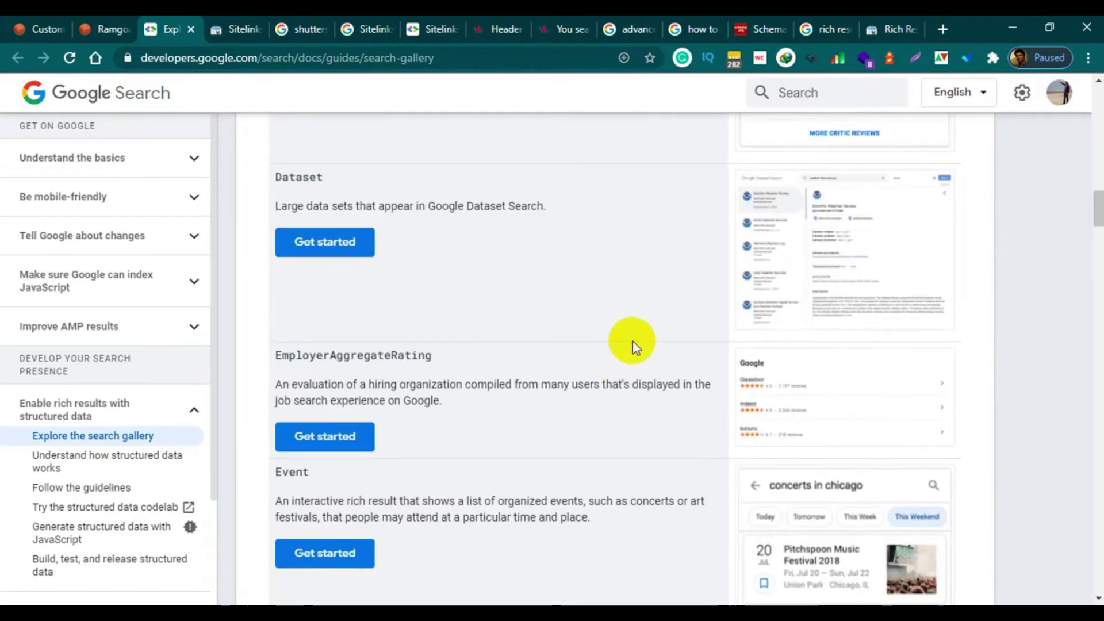
scroll(640, 323, down, 3)
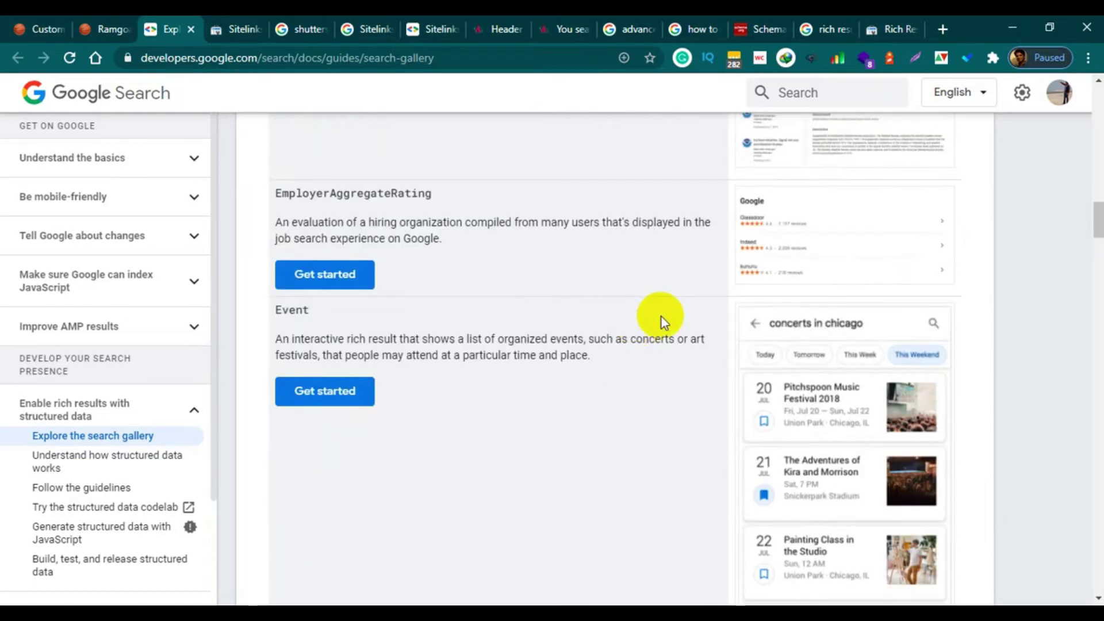
scroll(929, 327, down, 1)
scroll(929, 328, down, 2)
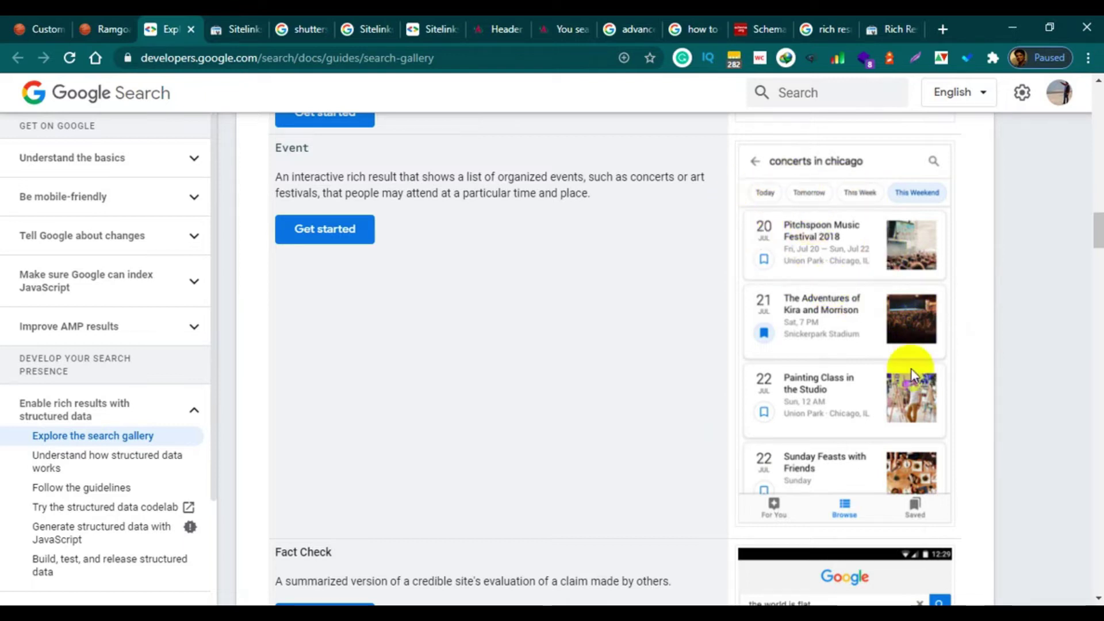
Examine the Fact Check, FAQ, Home Activities, How-to and Image License entries of the search gallery.
scroll(943, 305, down, 4)
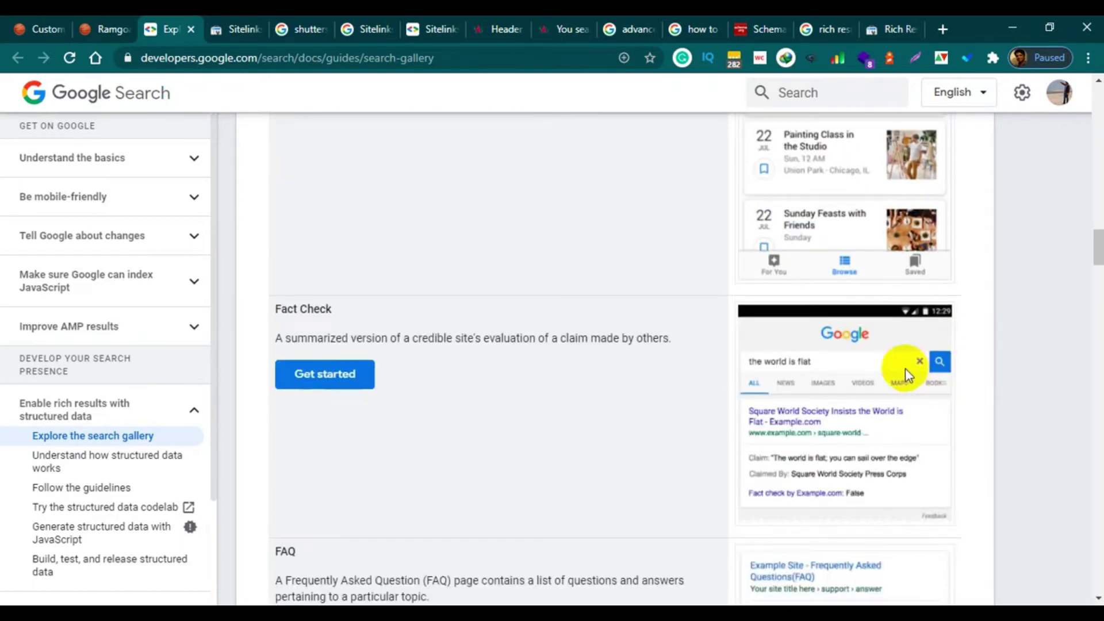
scroll(897, 368, down, 4)
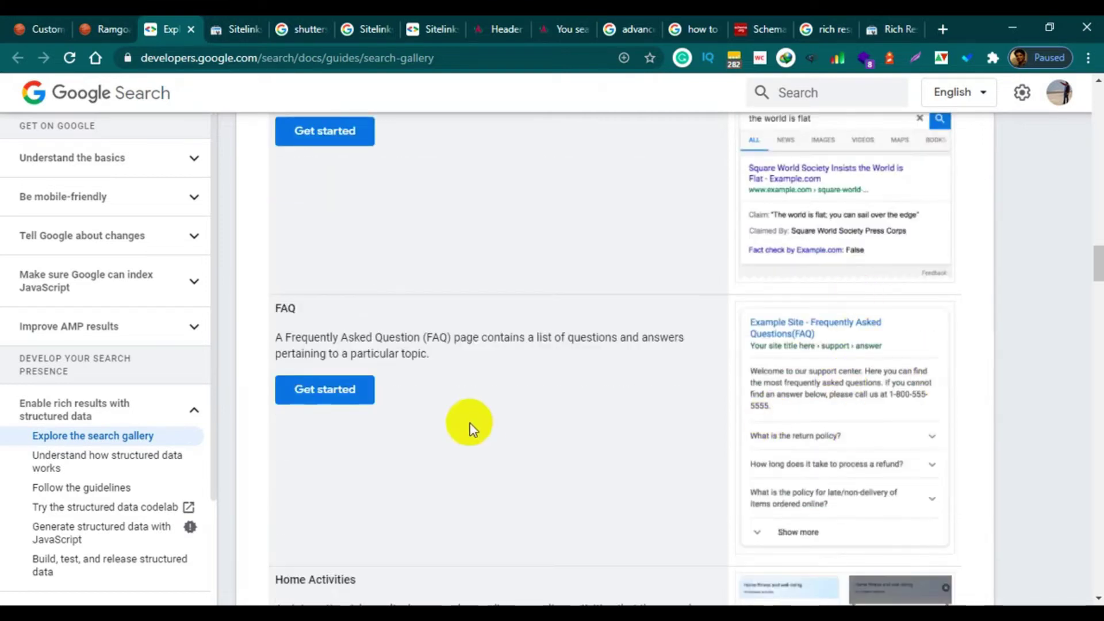
scroll(907, 424, down, 1)
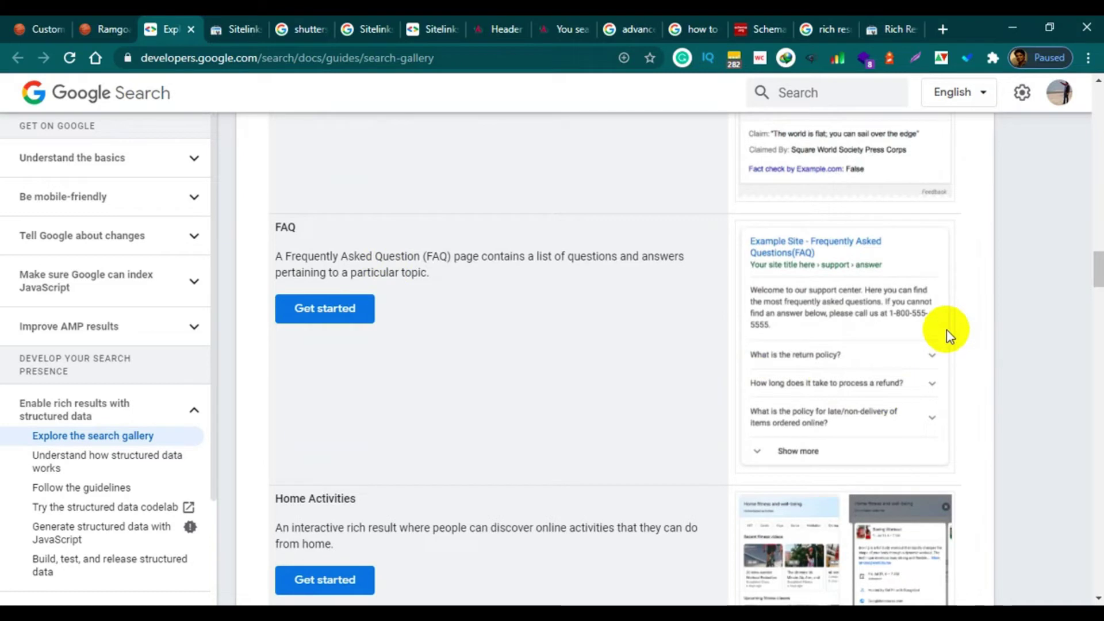
scroll(949, 331, down, 4)
scroll(730, 320, down, 4)
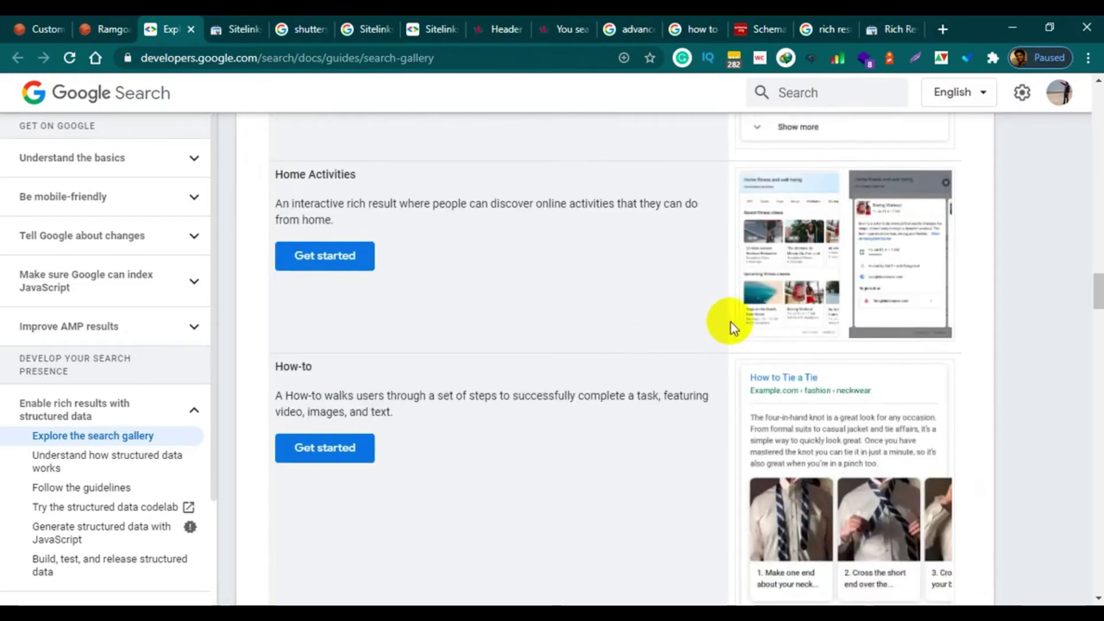
scroll(818, 268, up, 2)
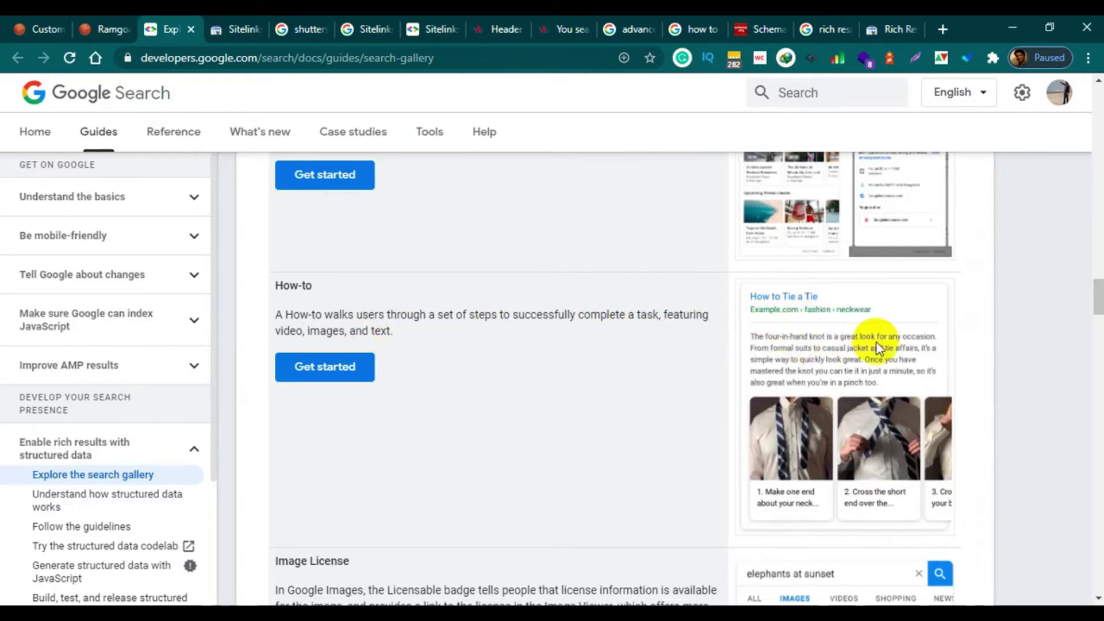
scroll(880, 345, down, 1)
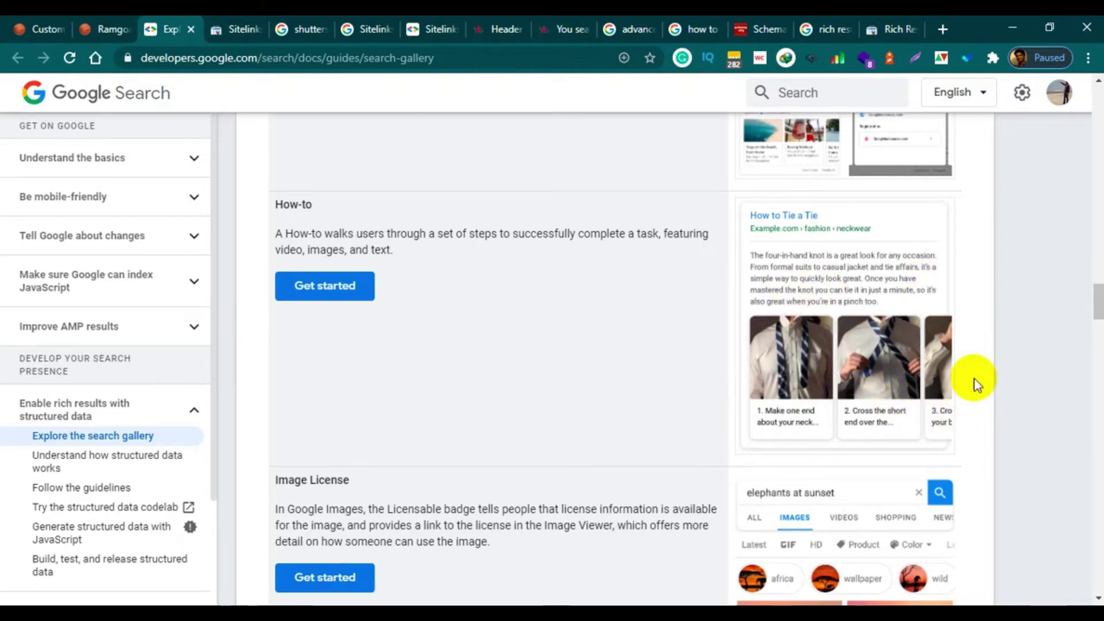
scroll(795, 363, down, 4)
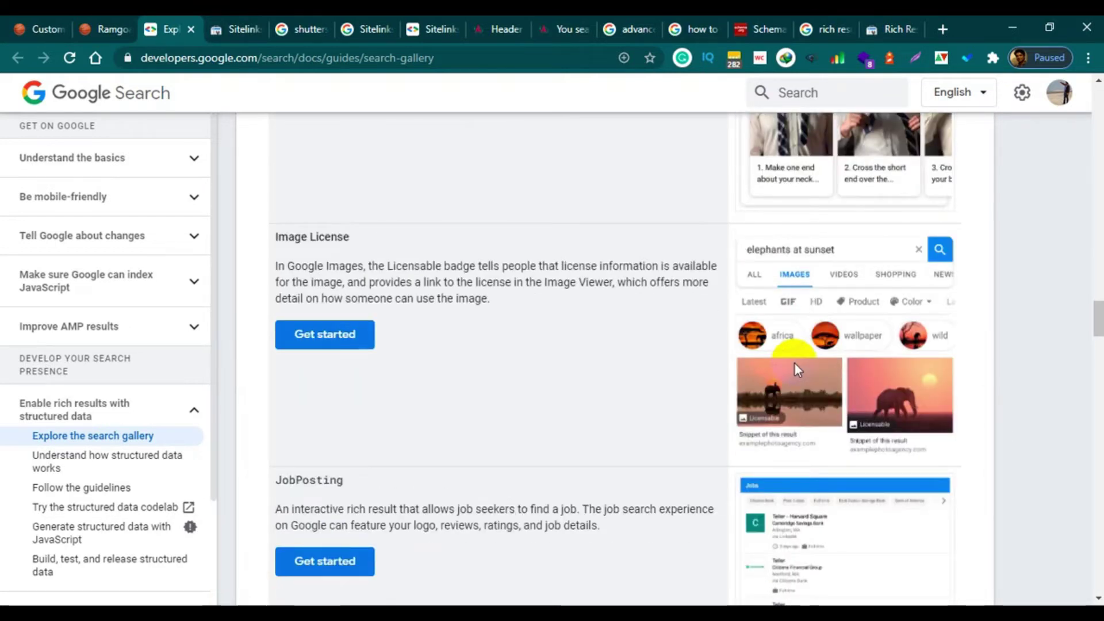
Examine the JobPosting, Job Training, Local Business, Logo, Movie, Estimated salary and Podcast entries of the search gallery.
scroll(926, 383, down, 4)
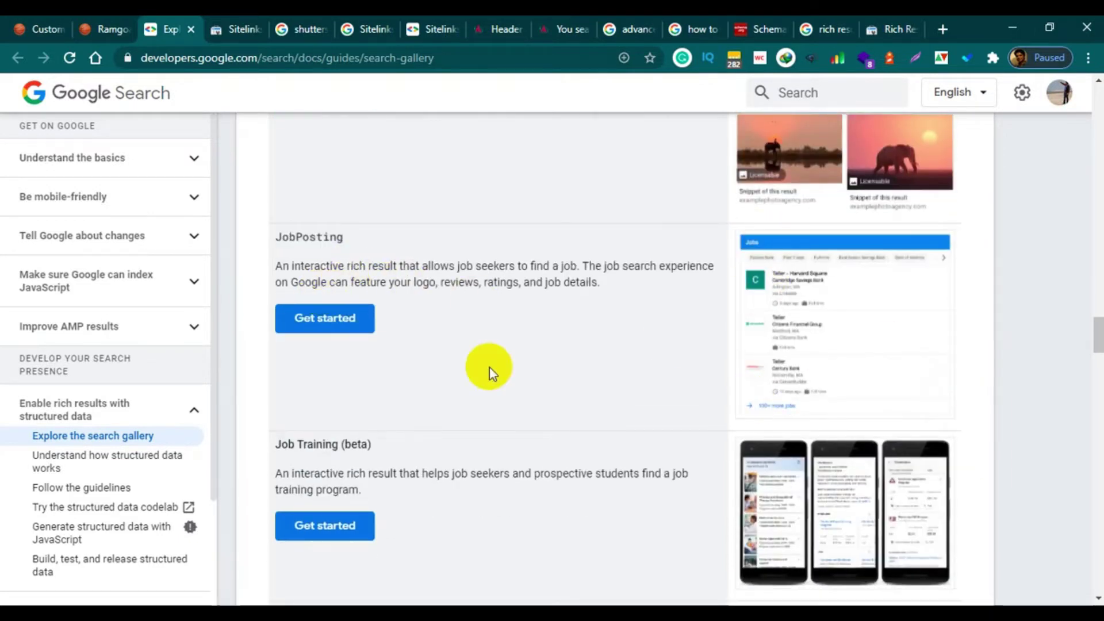
scroll(487, 365, down, 4)
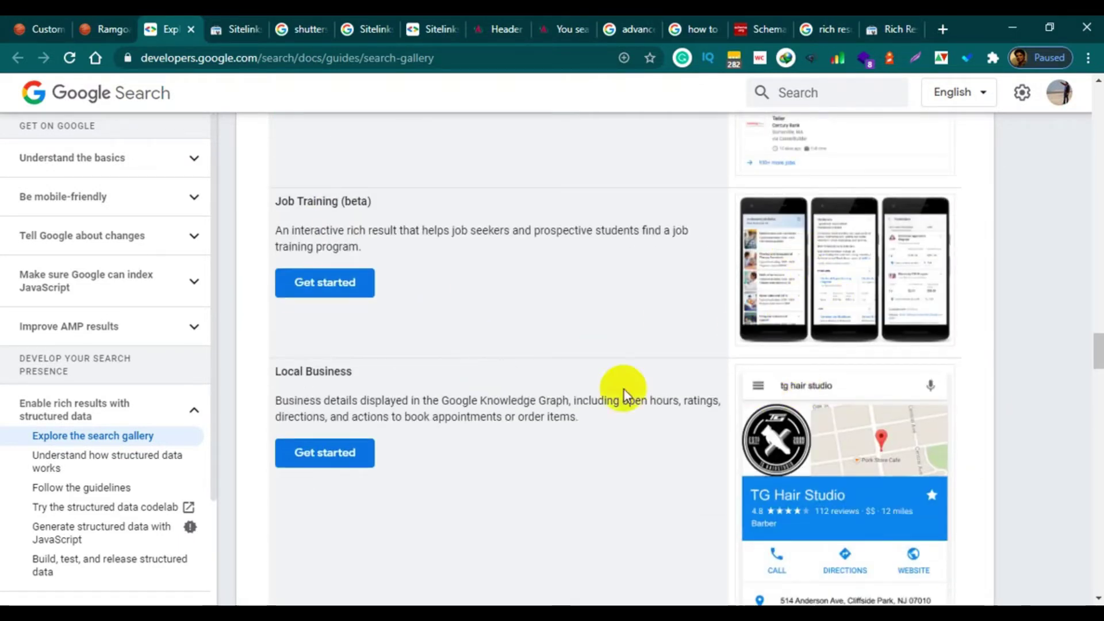
scroll(747, 367, down, 4)
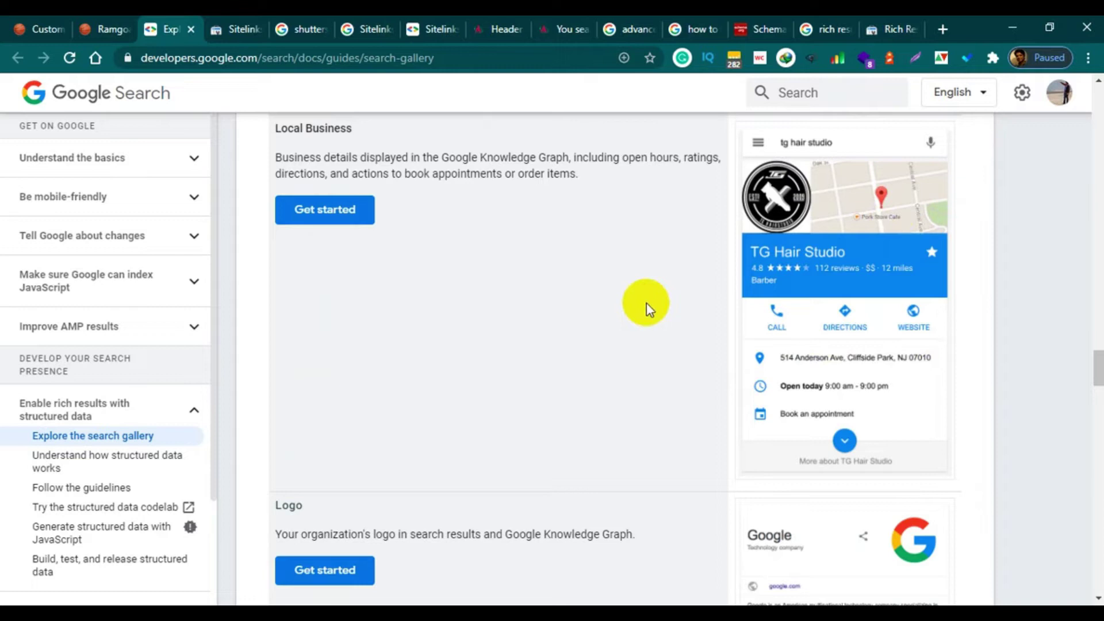
scroll(691, 322, down, 10)
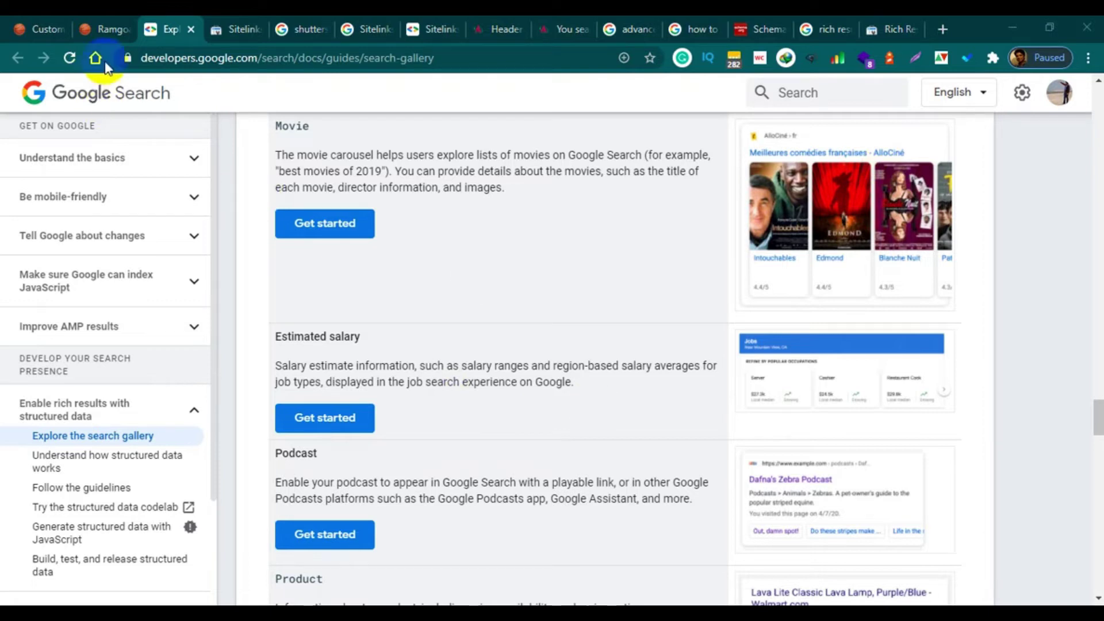
Switch to Search Console's Sitelinks searchbox report and look through its Index and Enhancements report entries.
click(92, 27)
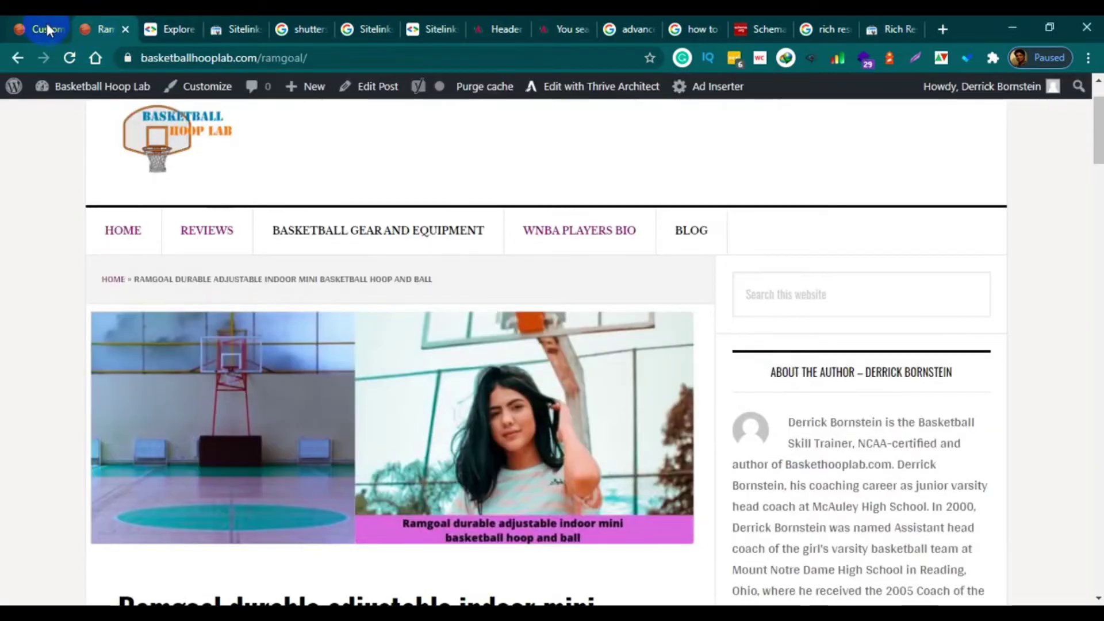
click(44, 25)
click(242, 27)
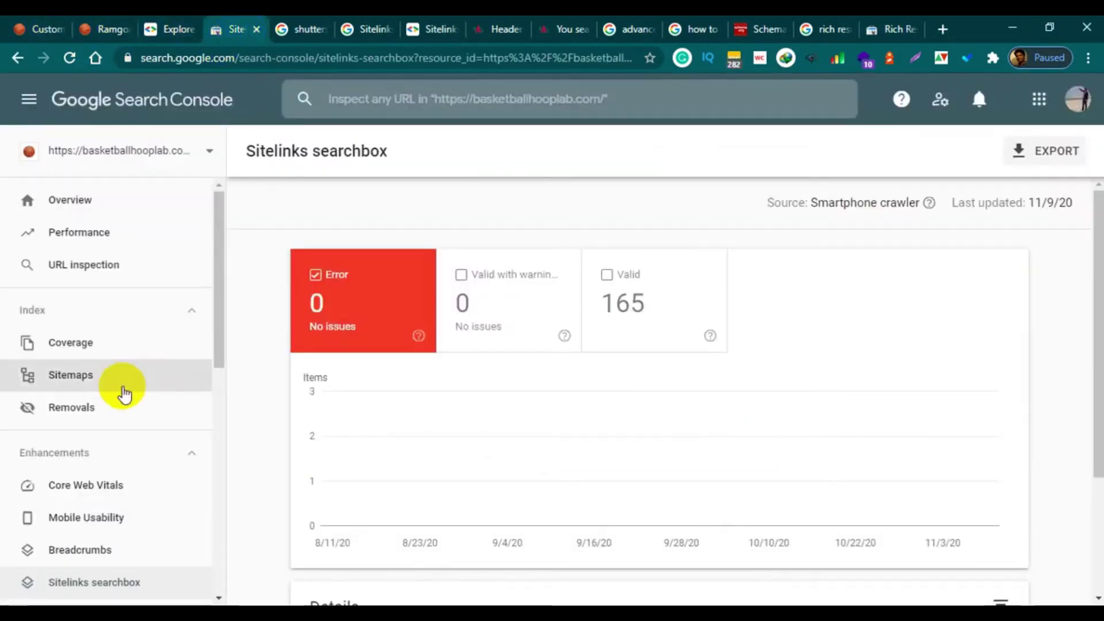
scroll(123, 387, down, 3)
scroll(172, 426, up, 3)
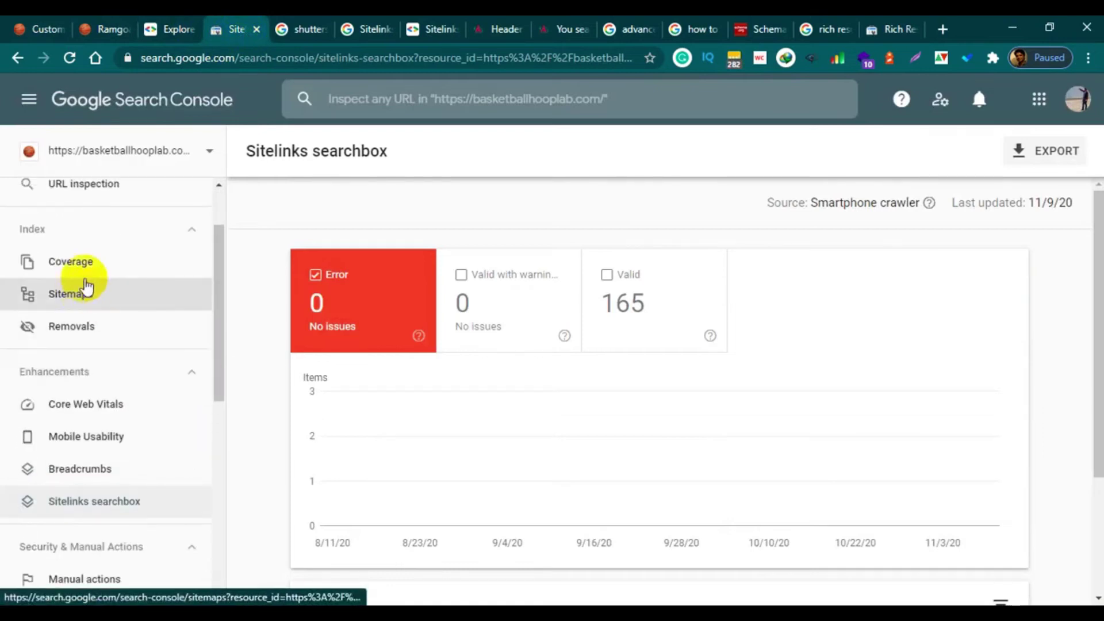
scroll(113, 351, down, 1)
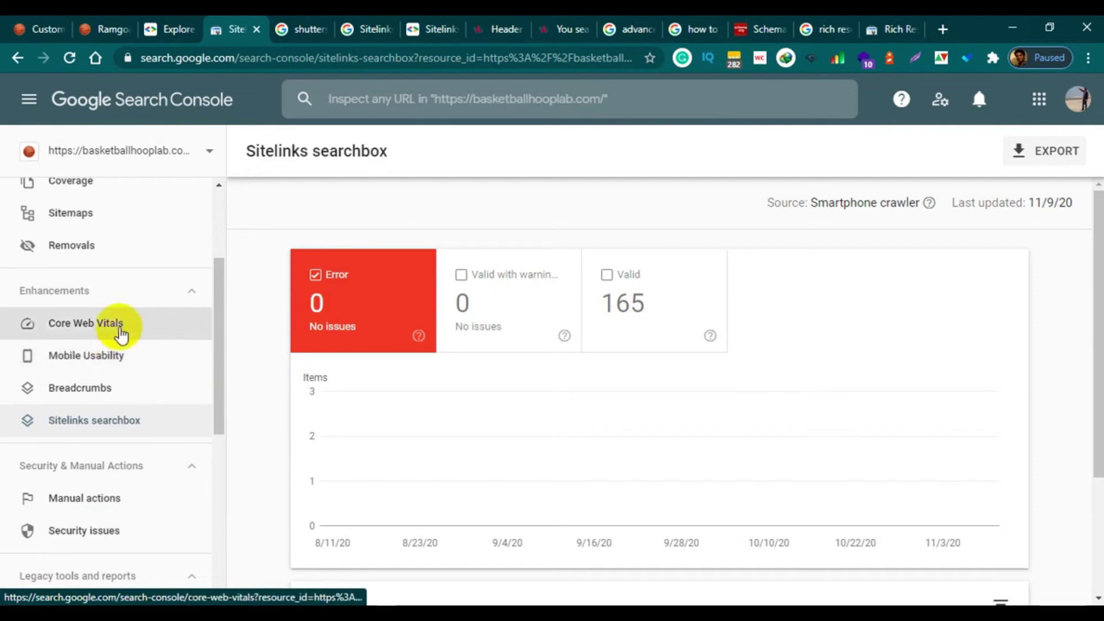
scroll(132, 397, down, 1)
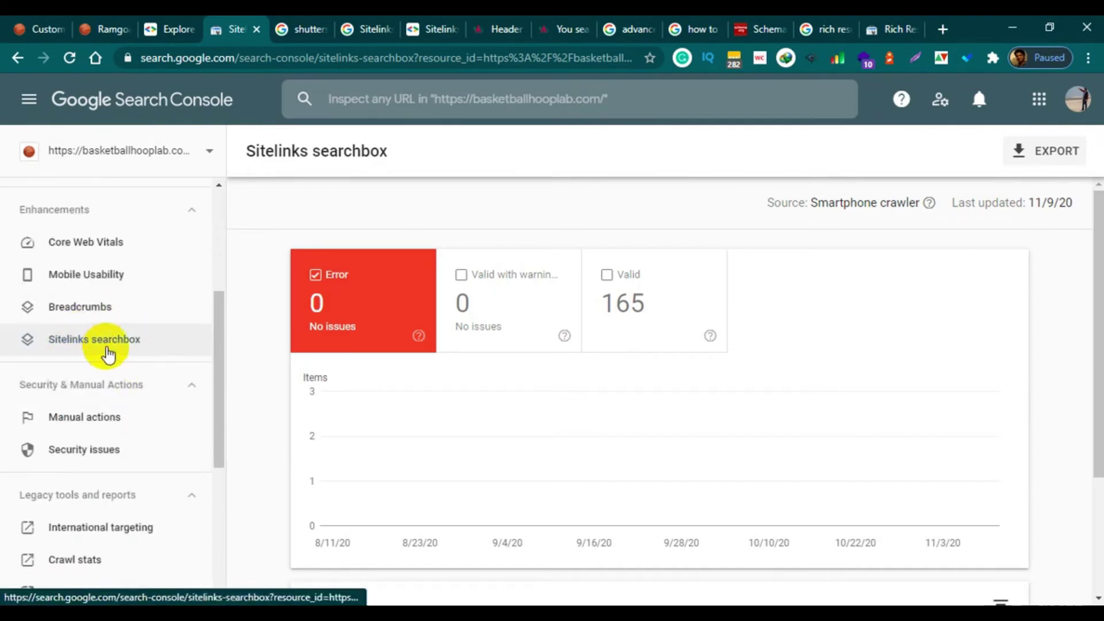
scroll(755, 362, down, 1)
scroll(747, 371, down, 3)
scroll(690, 339, up, 3)
Show the valid items in the Sitelinks searchbox report and open the Complete items details.
click(653, 299)
scroll(669, 365, down, 2)
scroll(669, 365, down, 2)
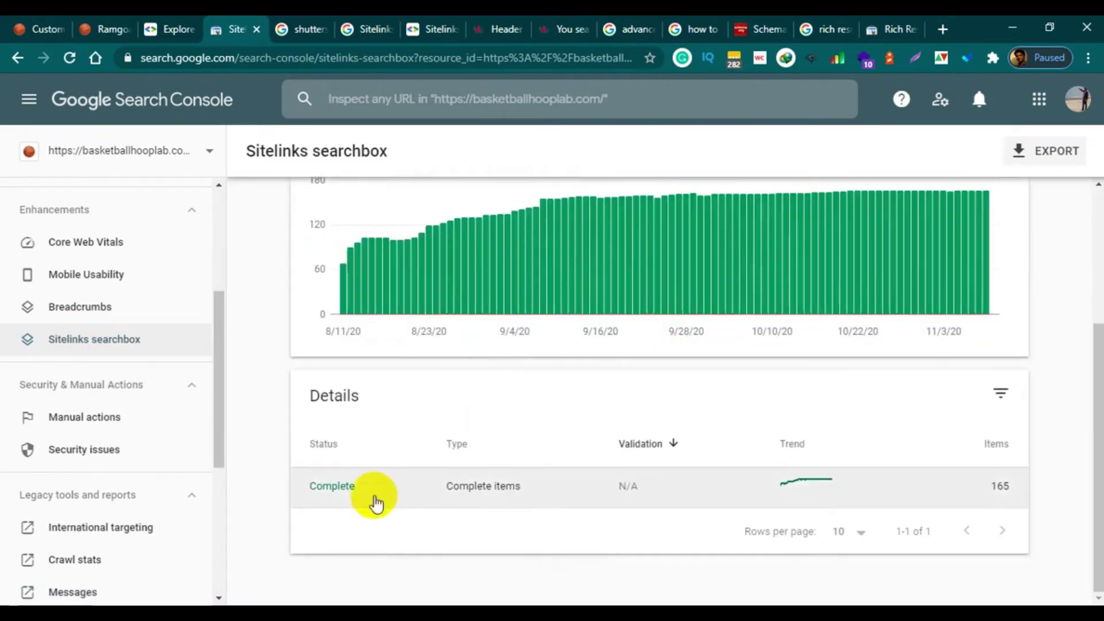
click(490, 493)
Examine the example page URLs listed for the Sitelinks searchbox's complete items.
scroll(389, 335, down, 5)
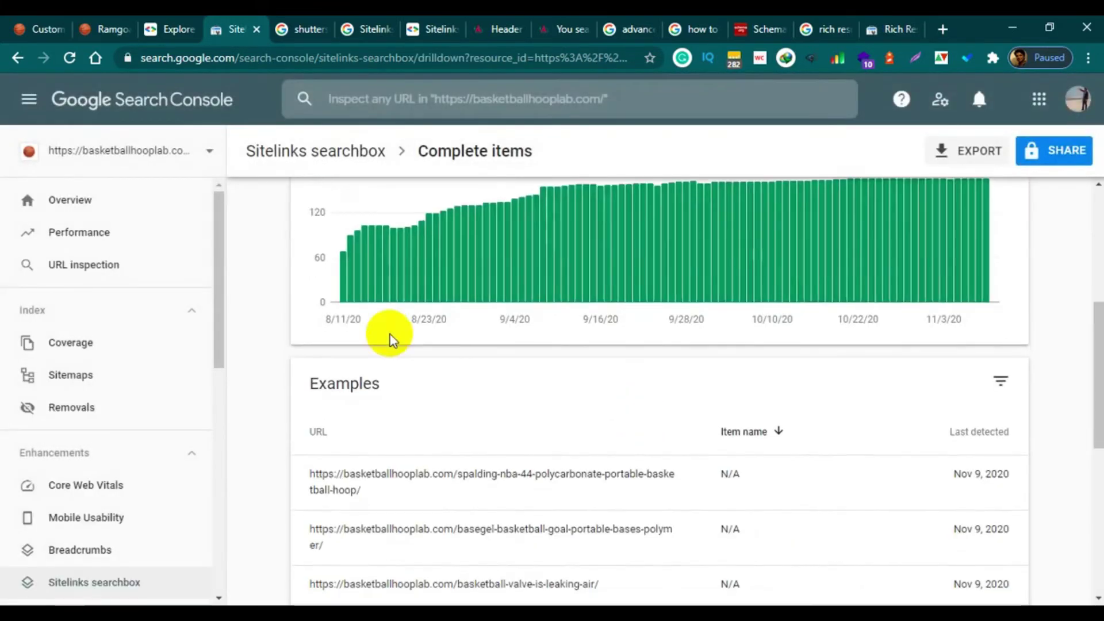
scroll(500, 426, down, 1)
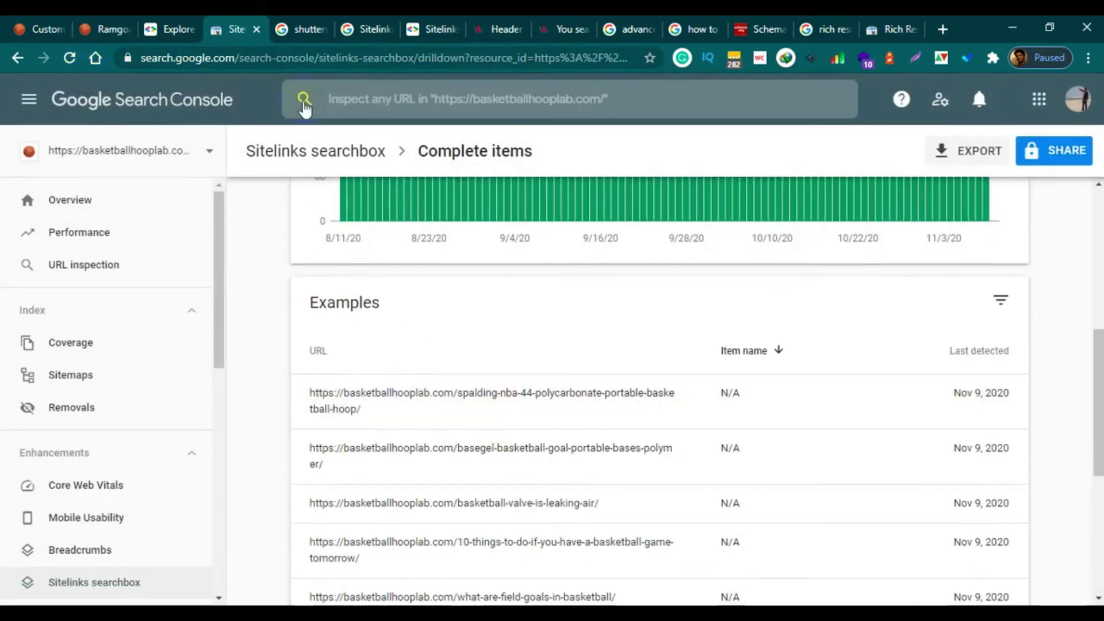
scroll(533, 358, down, 3)
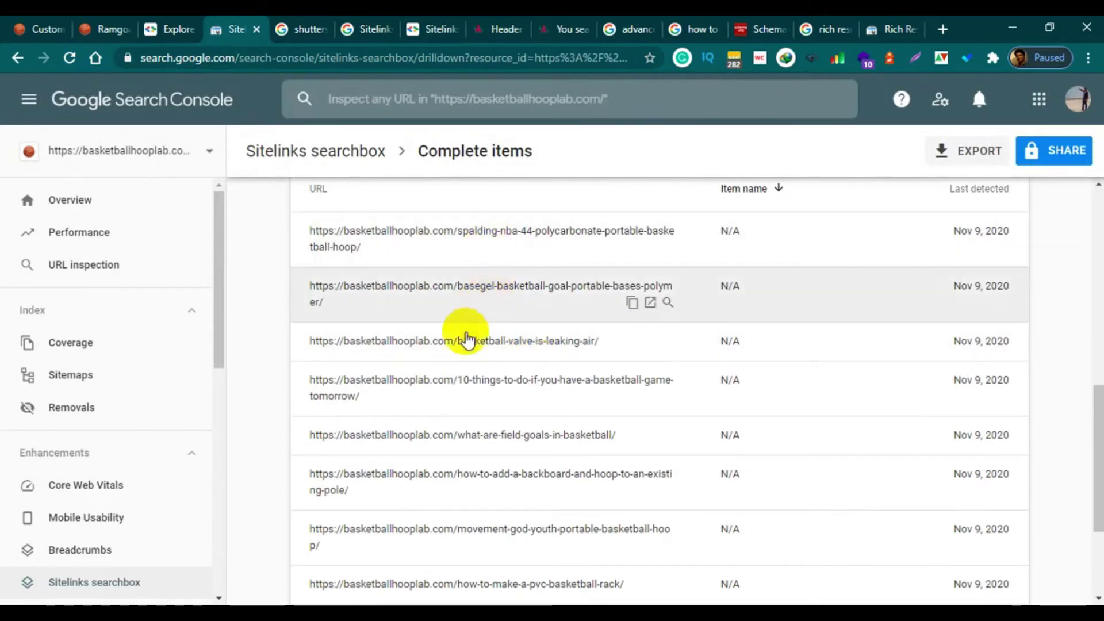
scroll(529, 458, down, 3)
scroll(493, 536, up, 6)
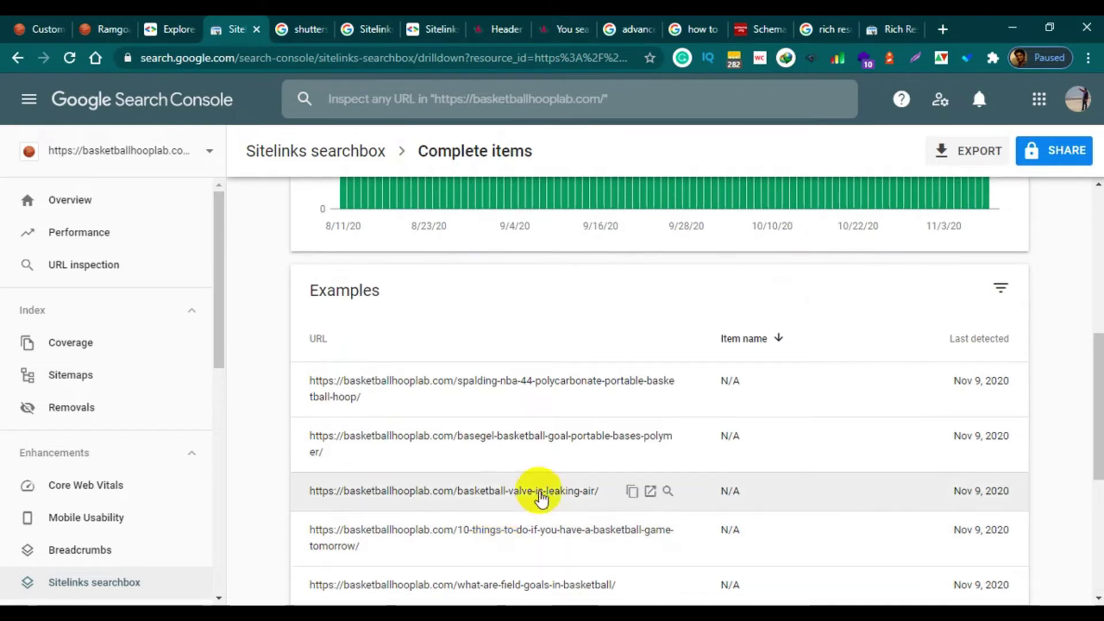
scroll(517, 506, down, 4)
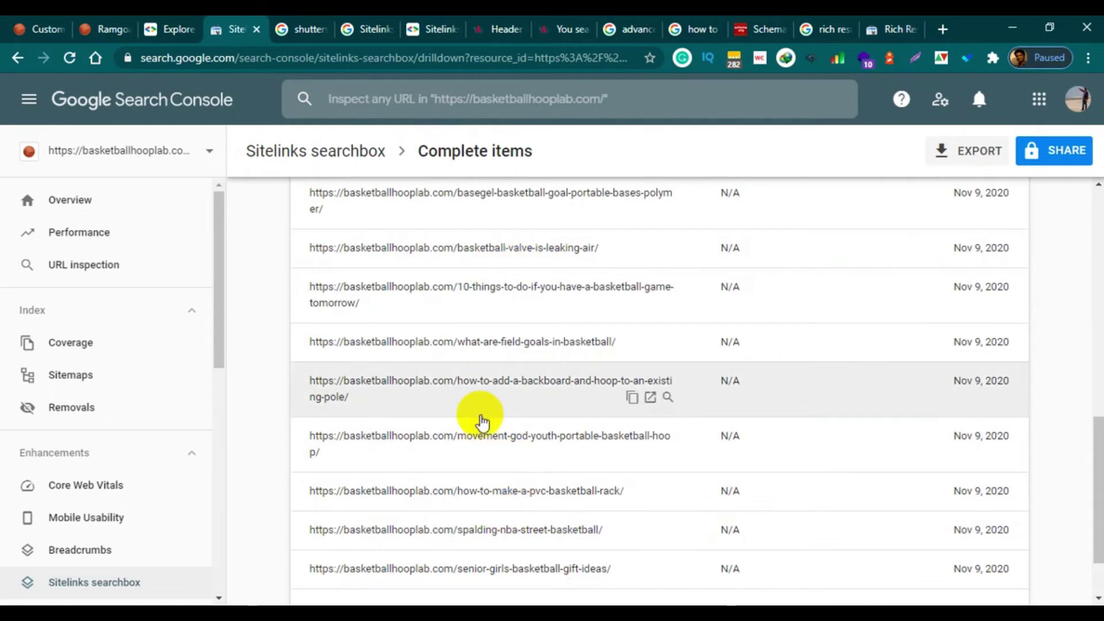
scroll(562, 350, up, 4)
Open the Manual actions report for the site and check it for issues.
scroll(218, 359, down, 1)
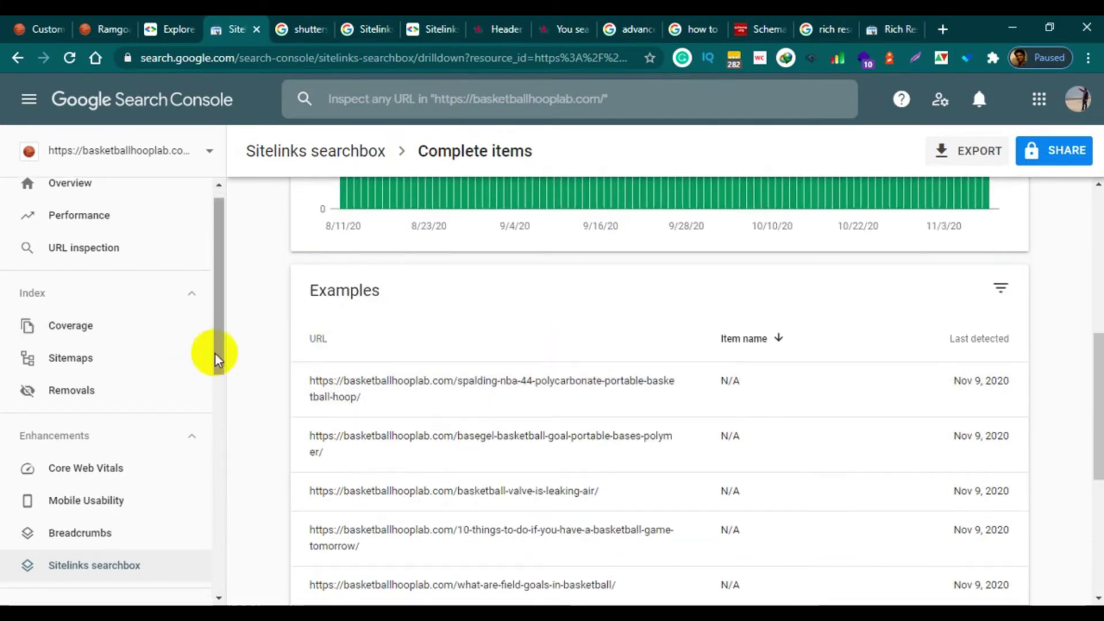
scroll(219, 351, down, 5)
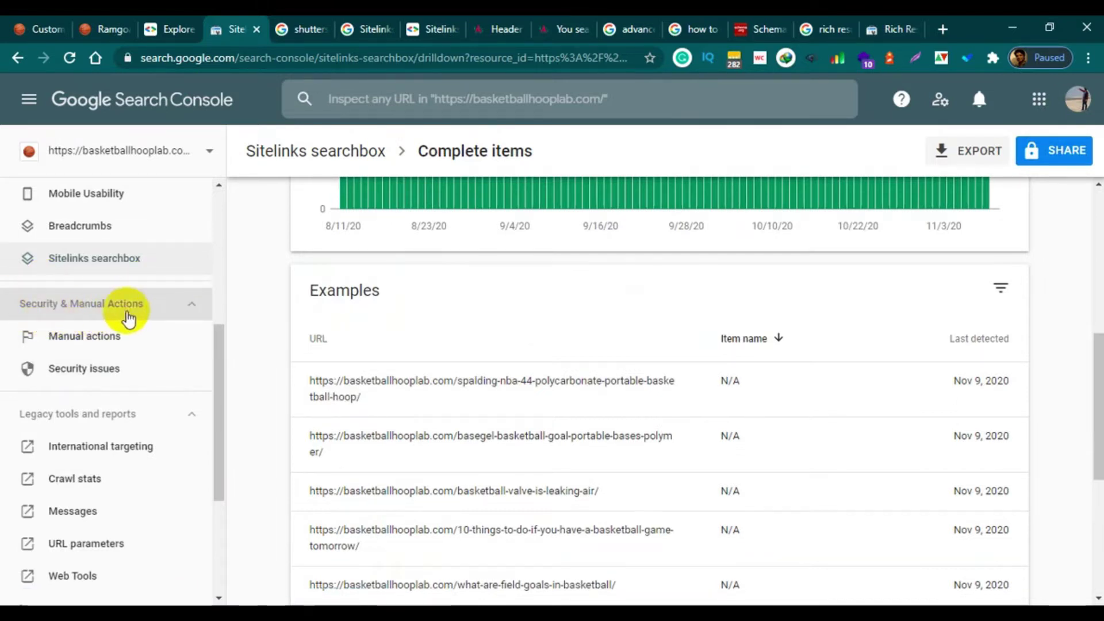
click(86, 341)
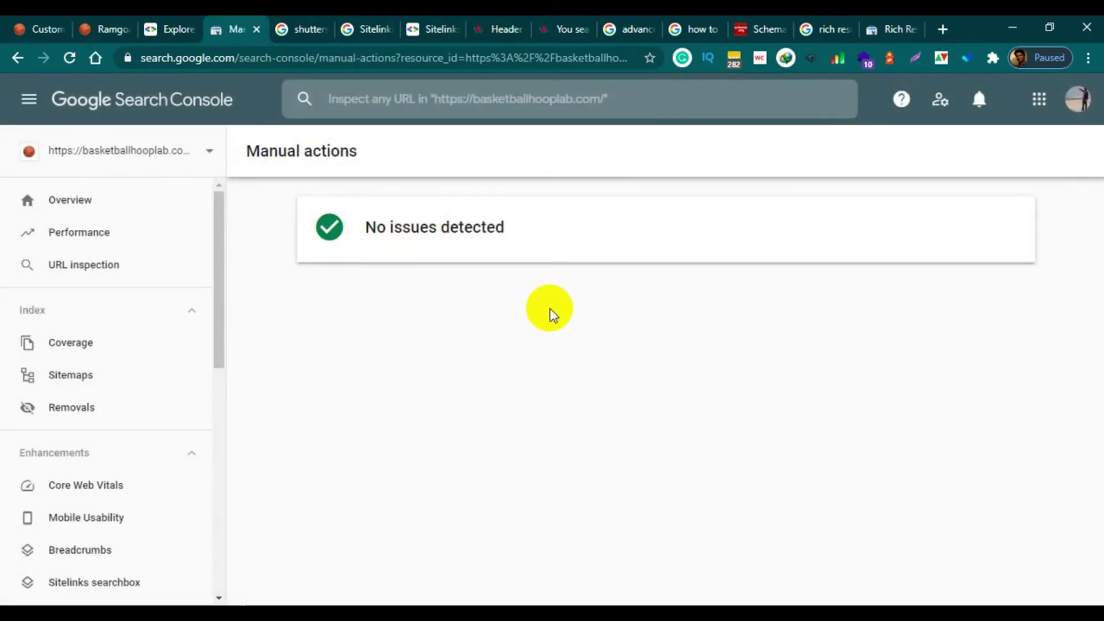
scroll(195, 365, down, 3)
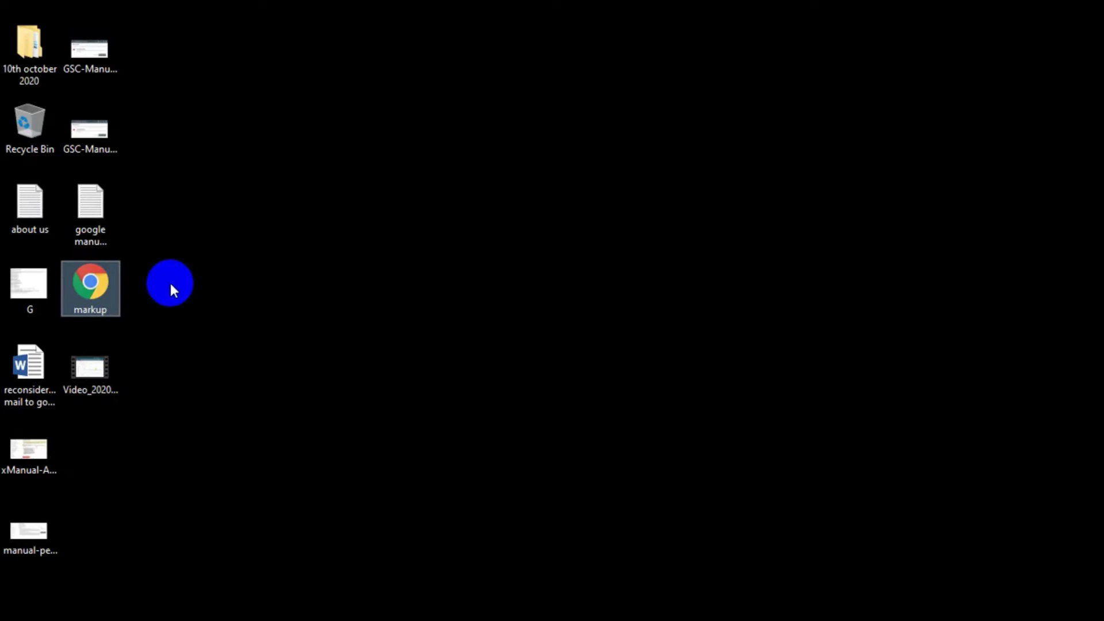
Open the desktop's google manual action text file in a maximized window and highlight the "User-generated spam" entry.
double_click(115, 220)
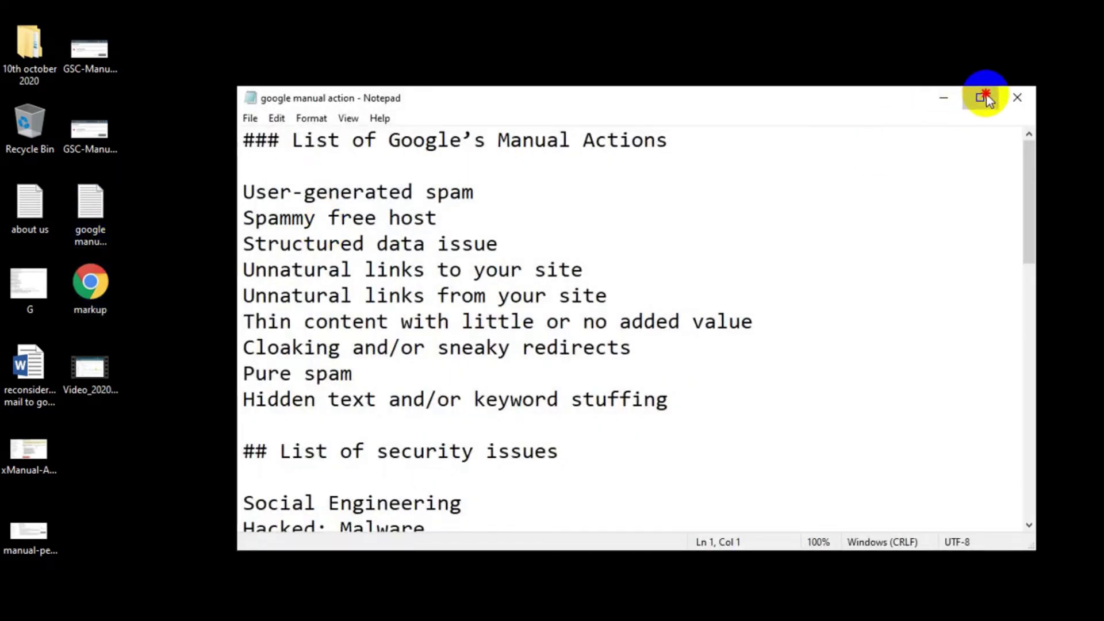
click(984, 98)
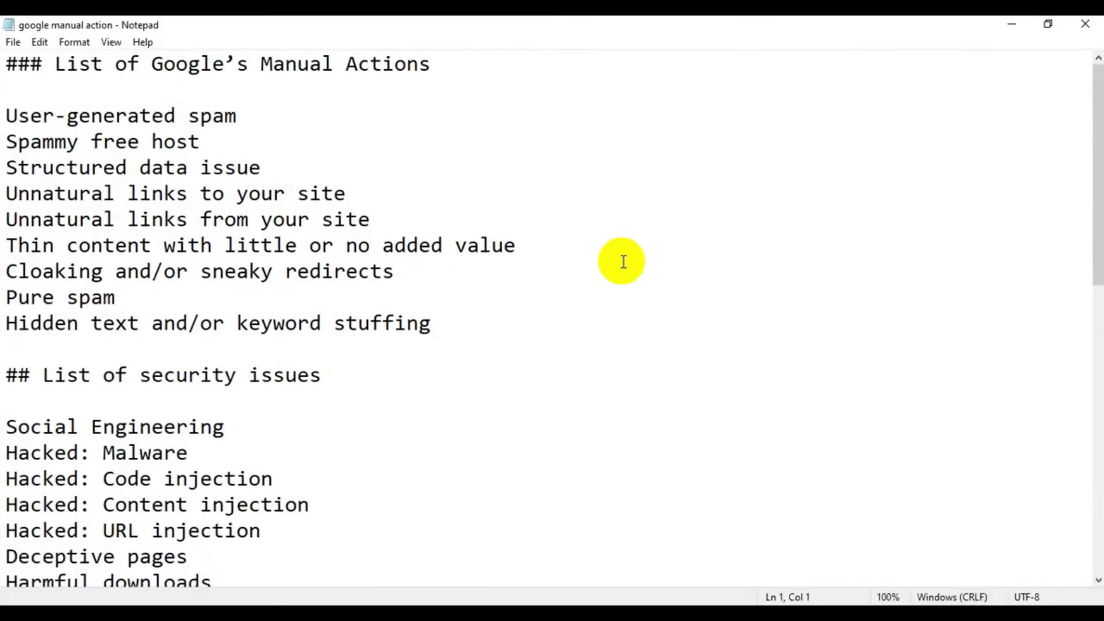
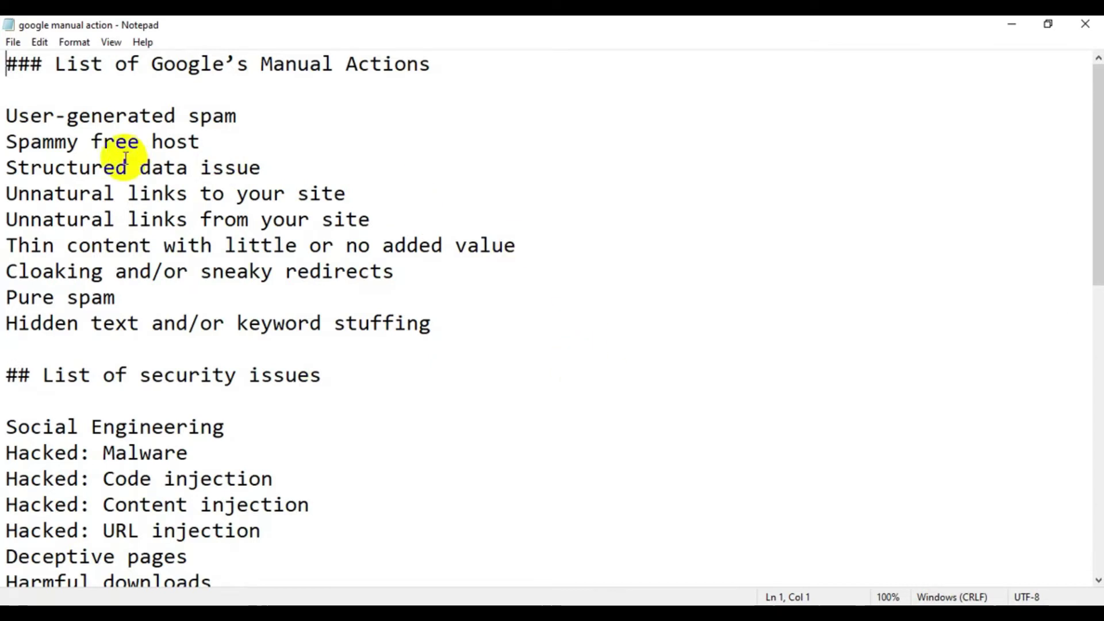
drag(7, 116, 240, 115)
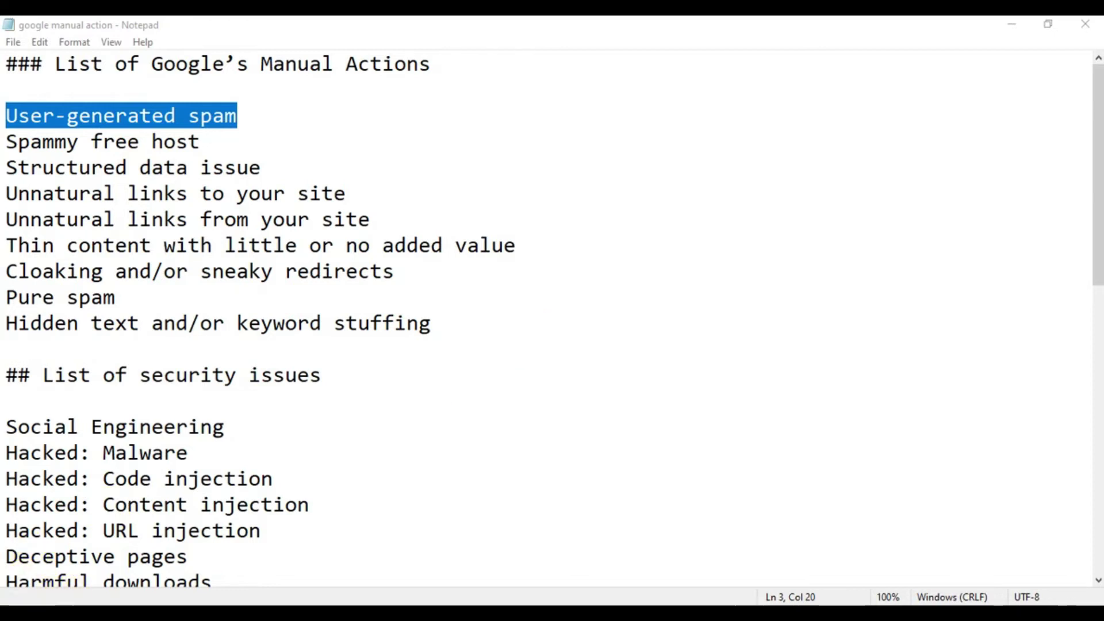
View the desktop's xManual-Actions screenshot and the following manual-penalties2.jpg in Photos, then minimize the viewer.
key(alt+Tab)
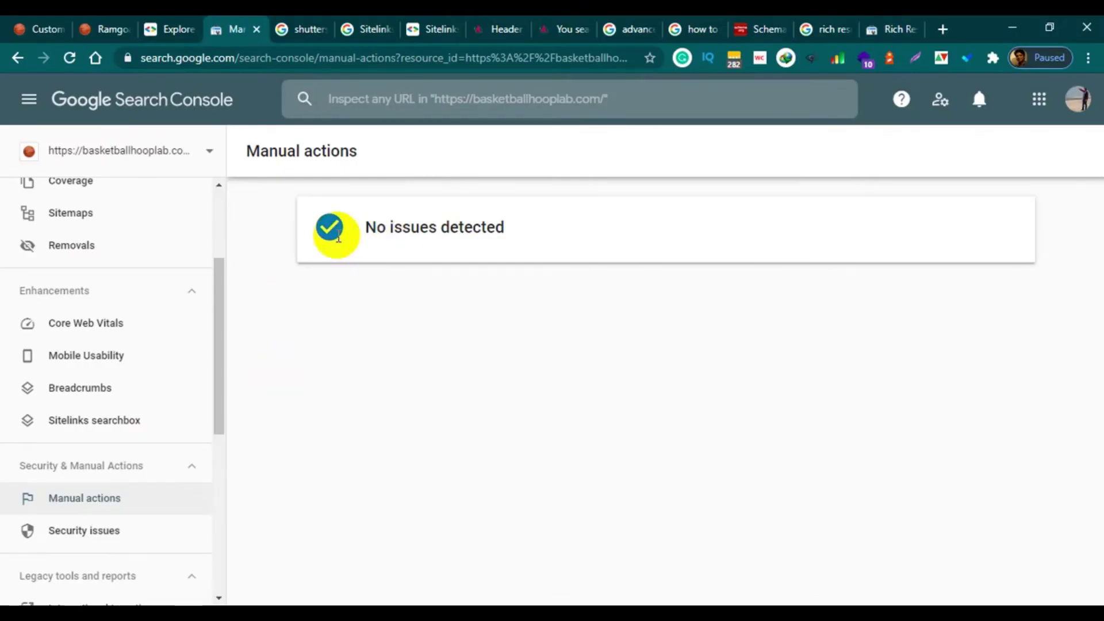
click(241, 614)
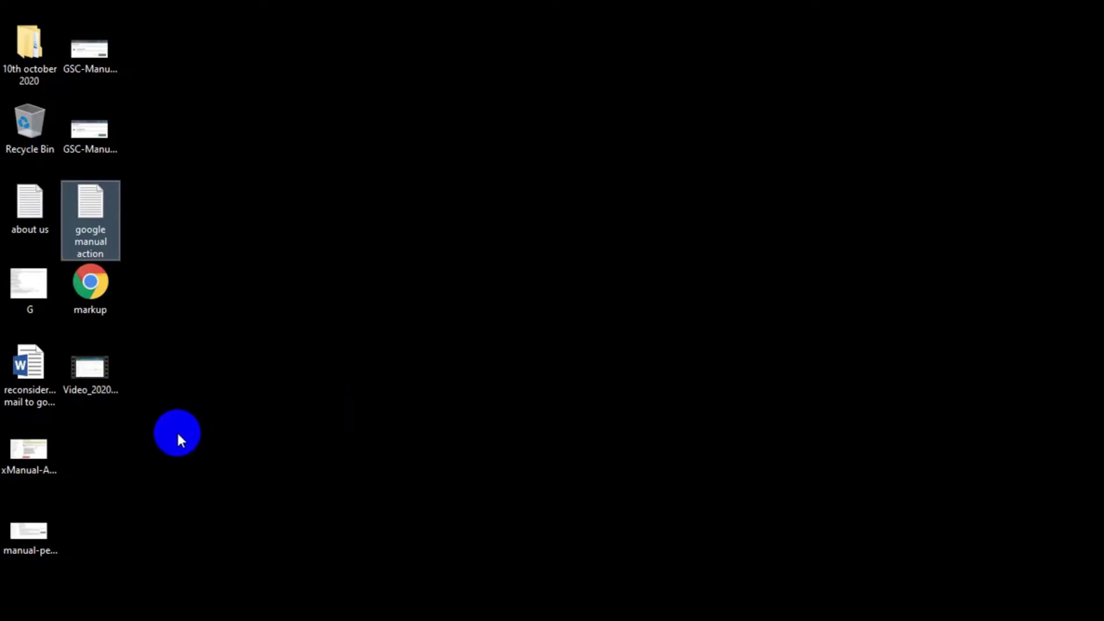
double_click(32, 451)
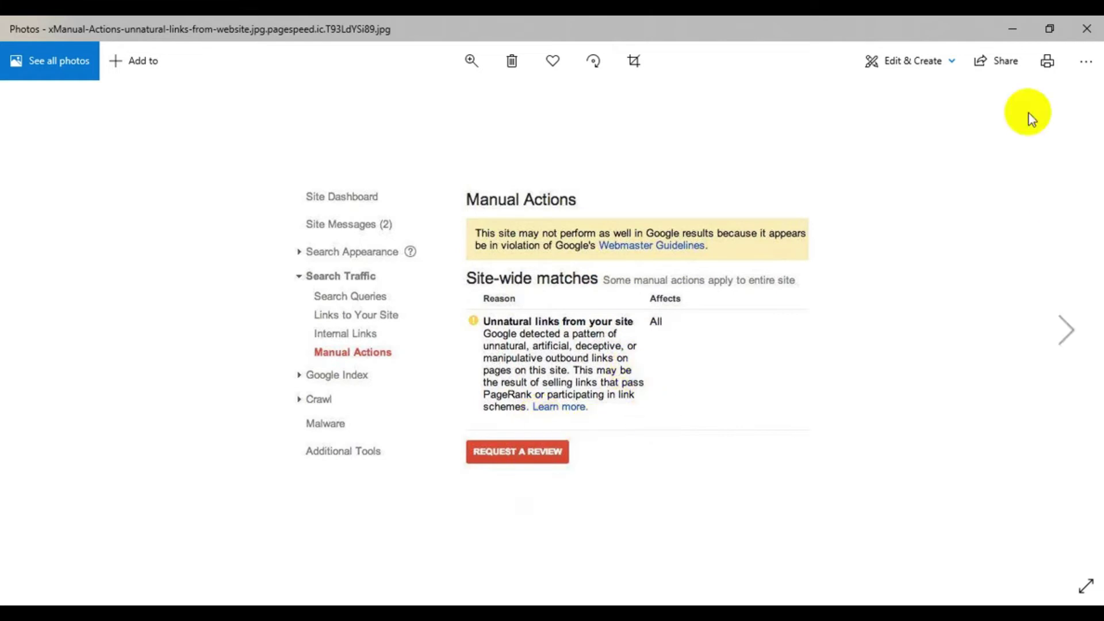
click(1068, 332)
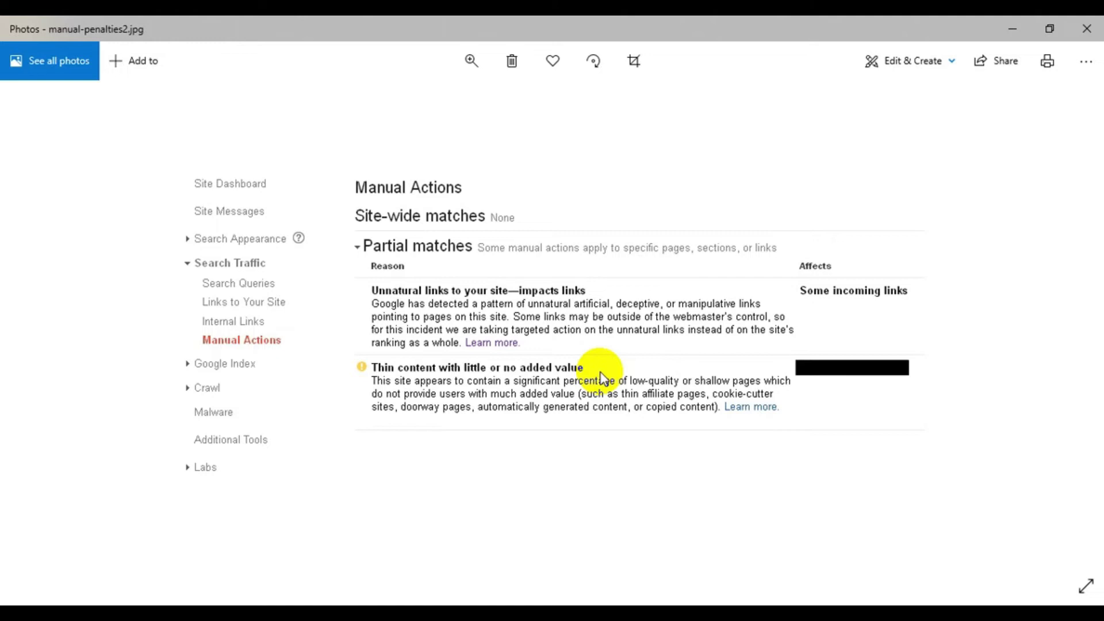
mouse_move(1060, 261)
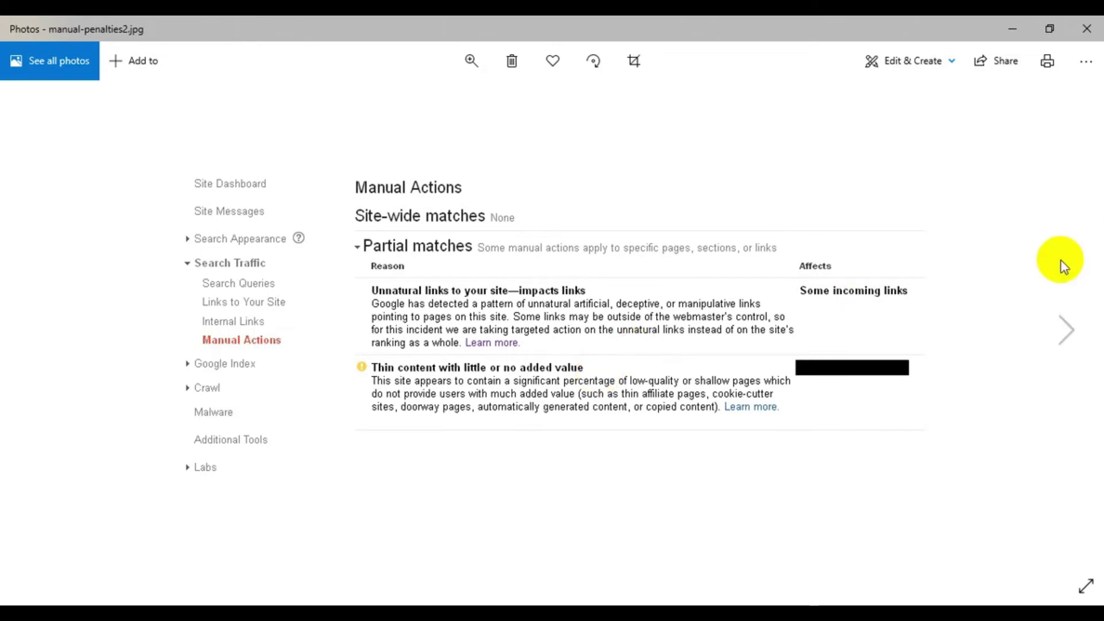
click(1068, 328)
click(1080, 340)
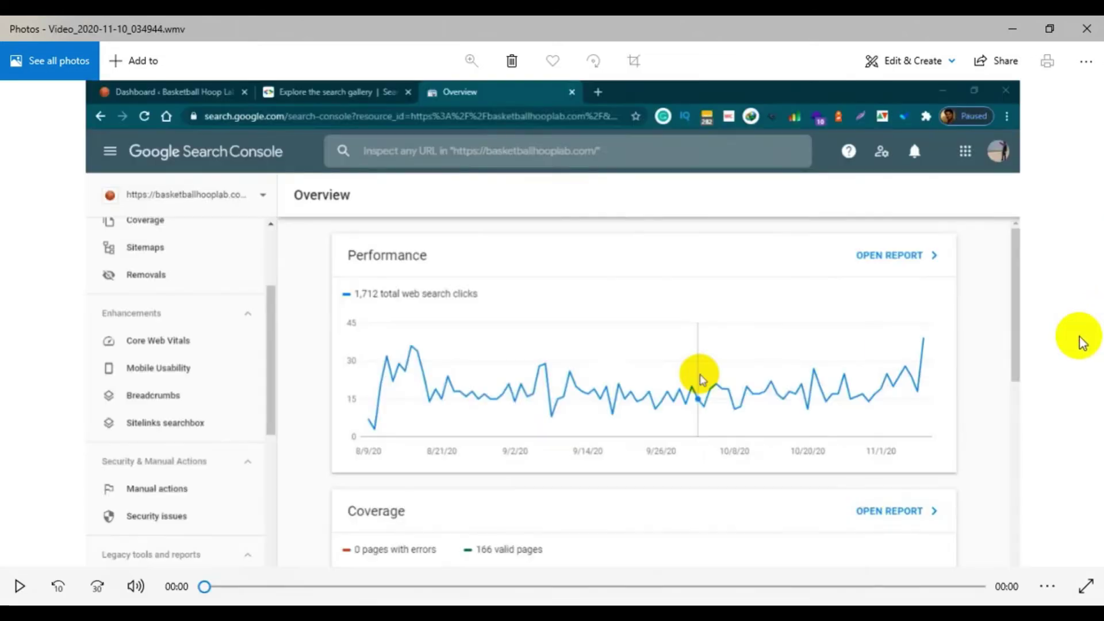
click(1013, 29)
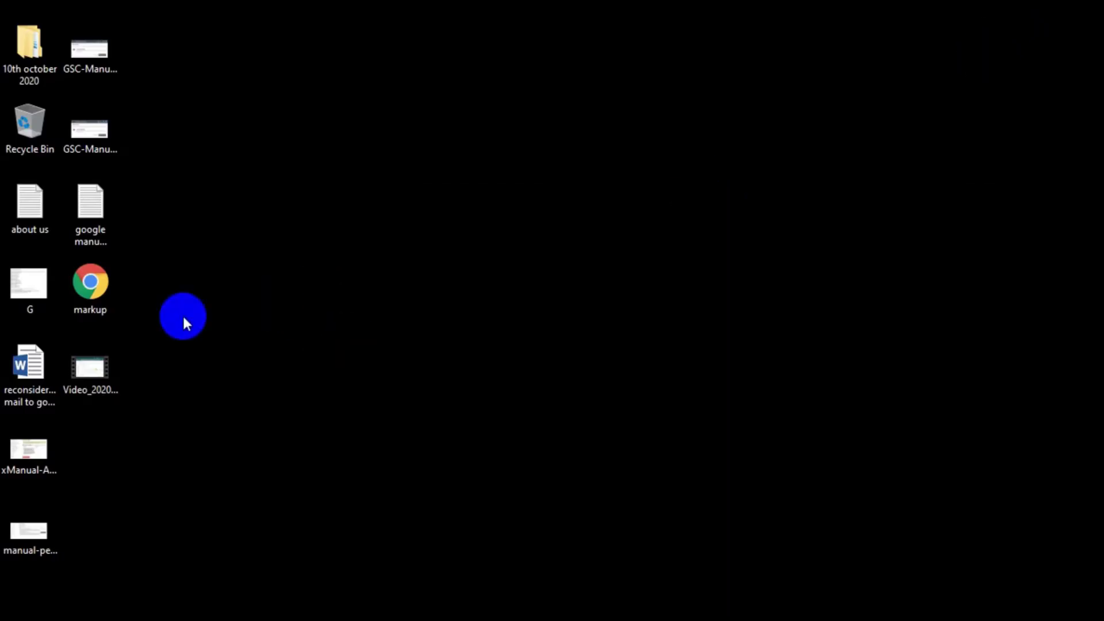
Open the GSC-ManualActionNotice.webp image from the desktop and examine the manual action notice.
double_click(99, 58)
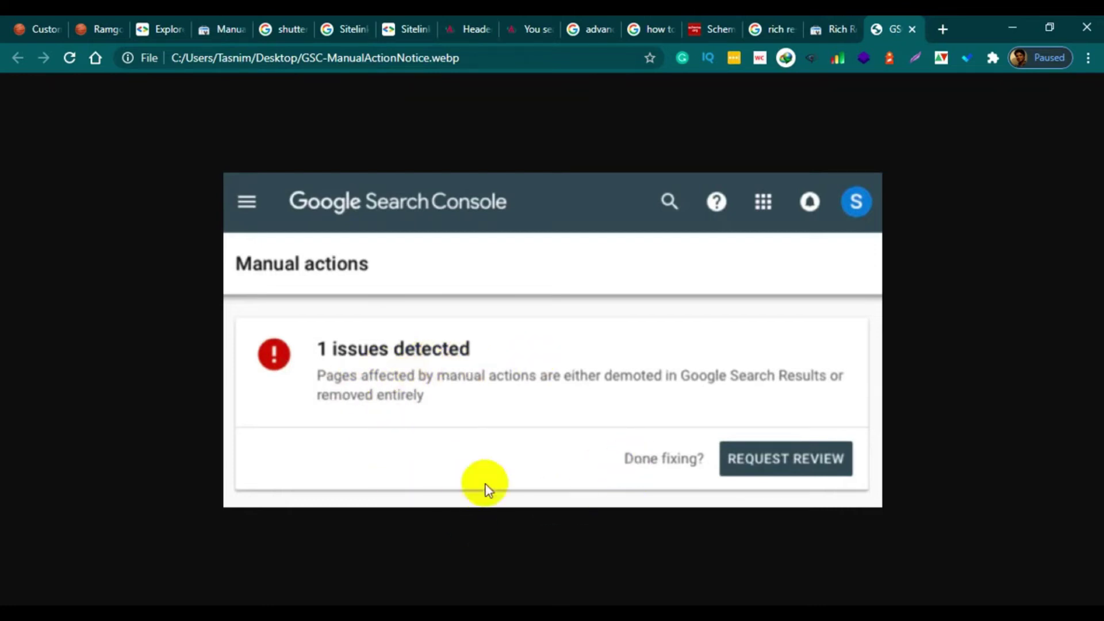
click(483, 558)
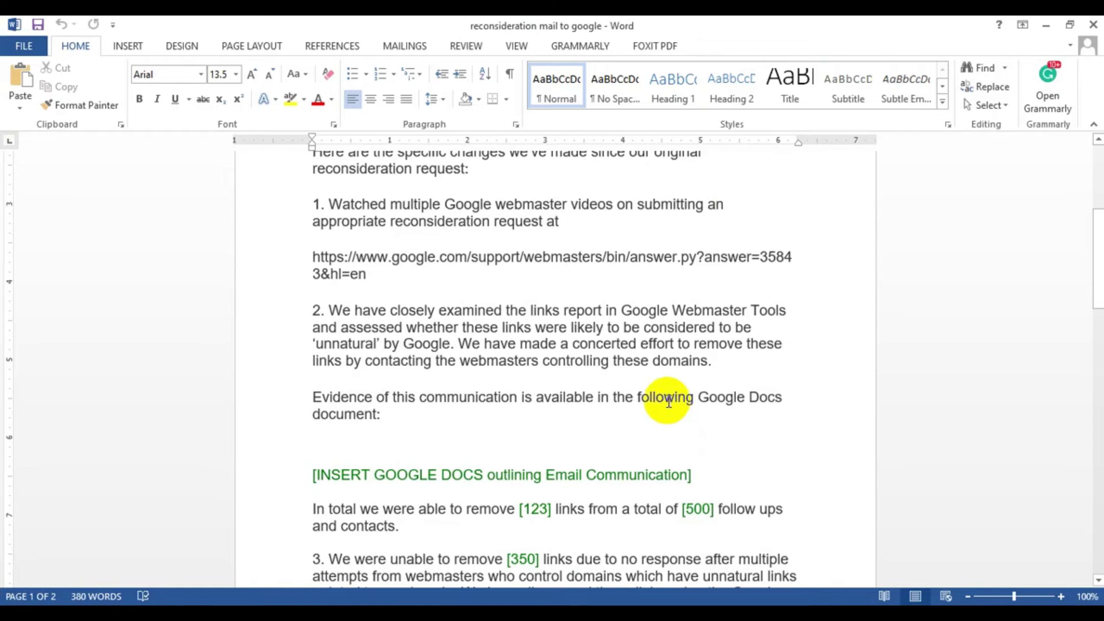
Read through the "reconsideration mail to google" Word document and return to its beginning.
scroll(690, 399, up, 5)
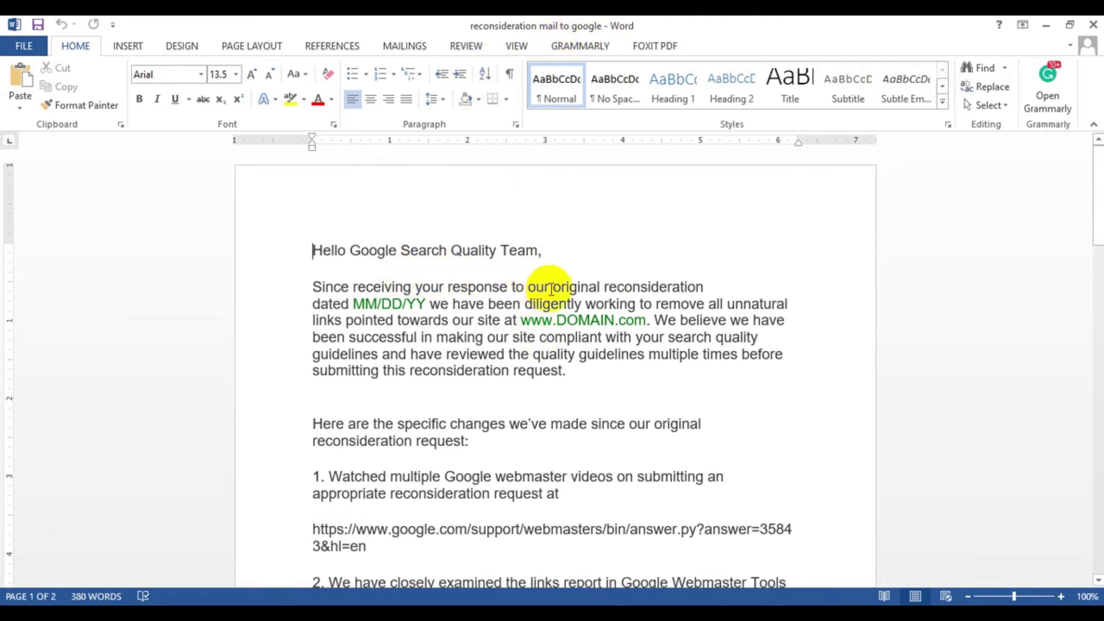
scroll(632, 377, down, 15)
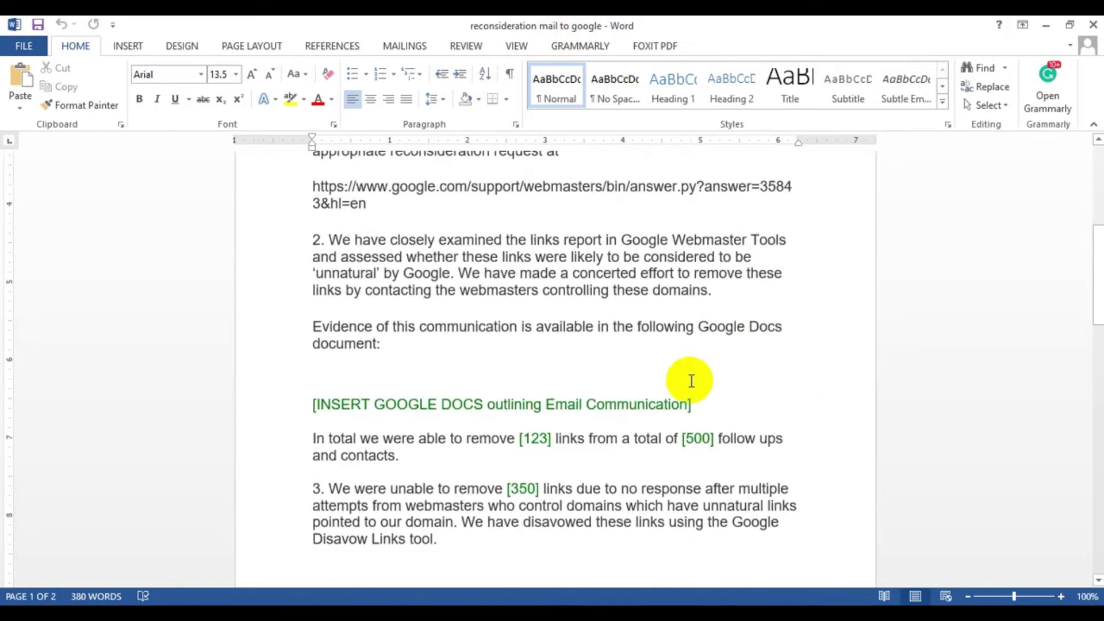
scroll(628, 397, down, 10)
scroll(539, 379, up, 17)
scroll(598, 429, up, 20)
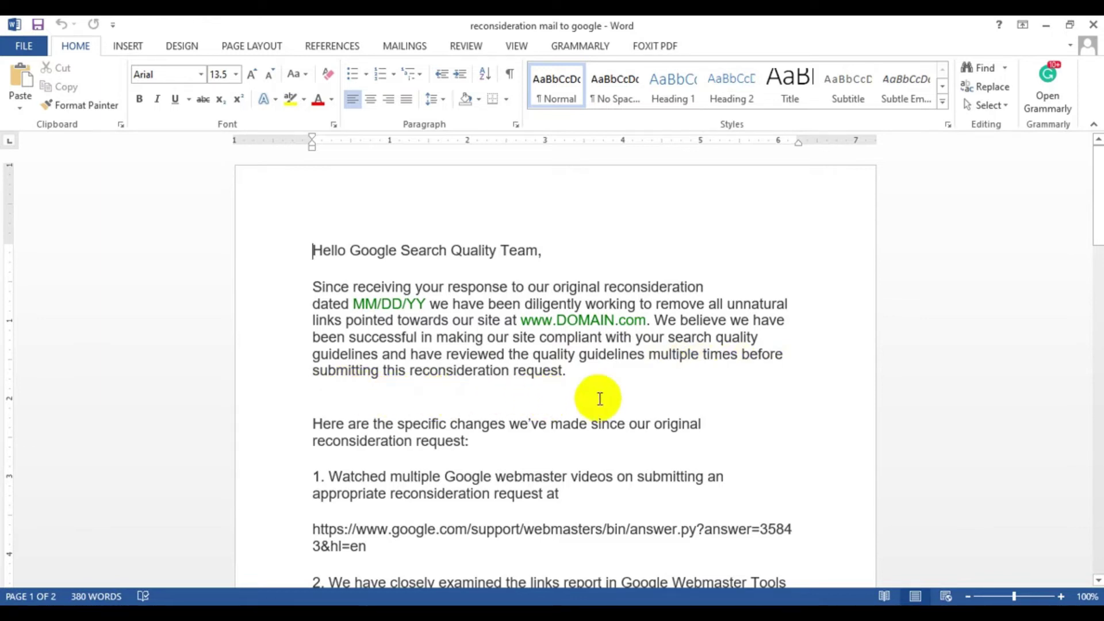
Reread the reconsideration letter through to the signature placeholder and return to its opening.
scroll(616, 413, down, 2)
scroll(545, 345, down, 6)
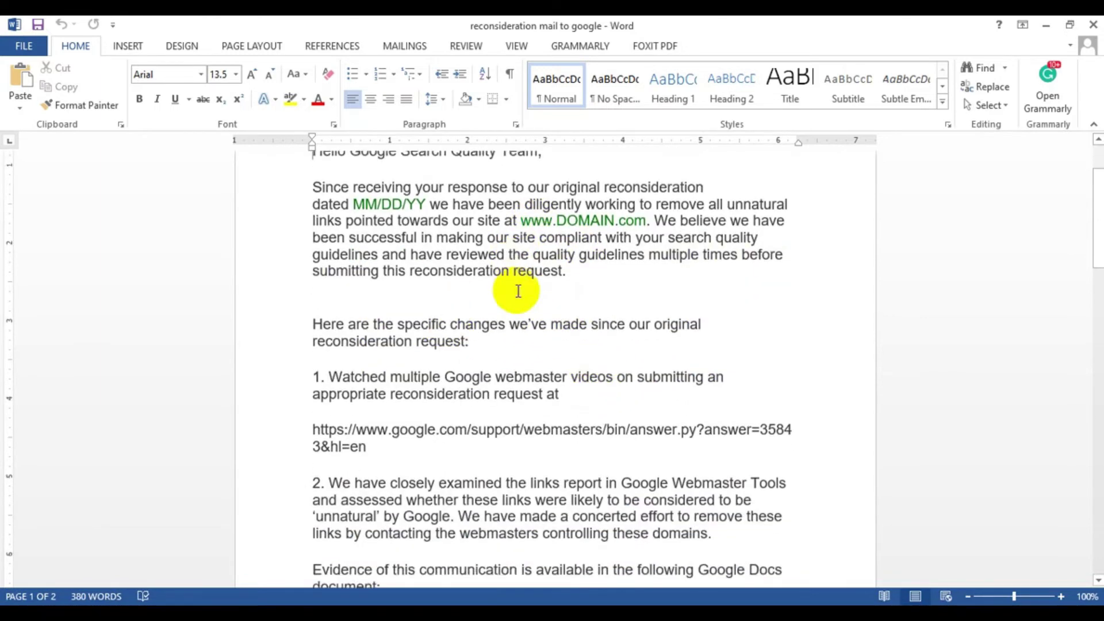
scroll(534, 348, down, 9)
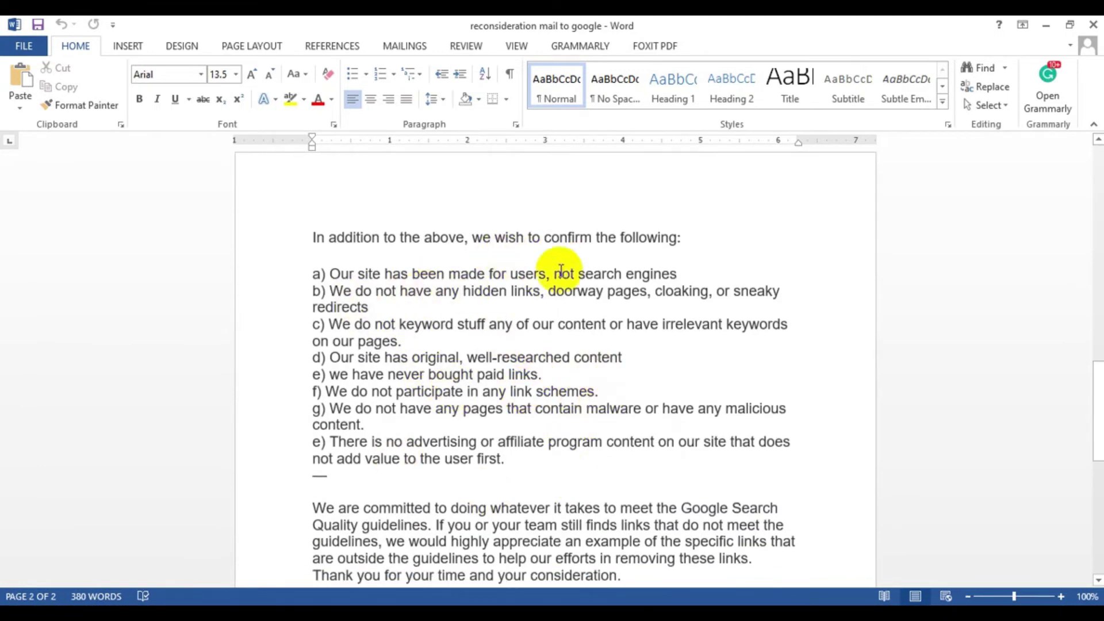
scroll(543, 368, down, 3)
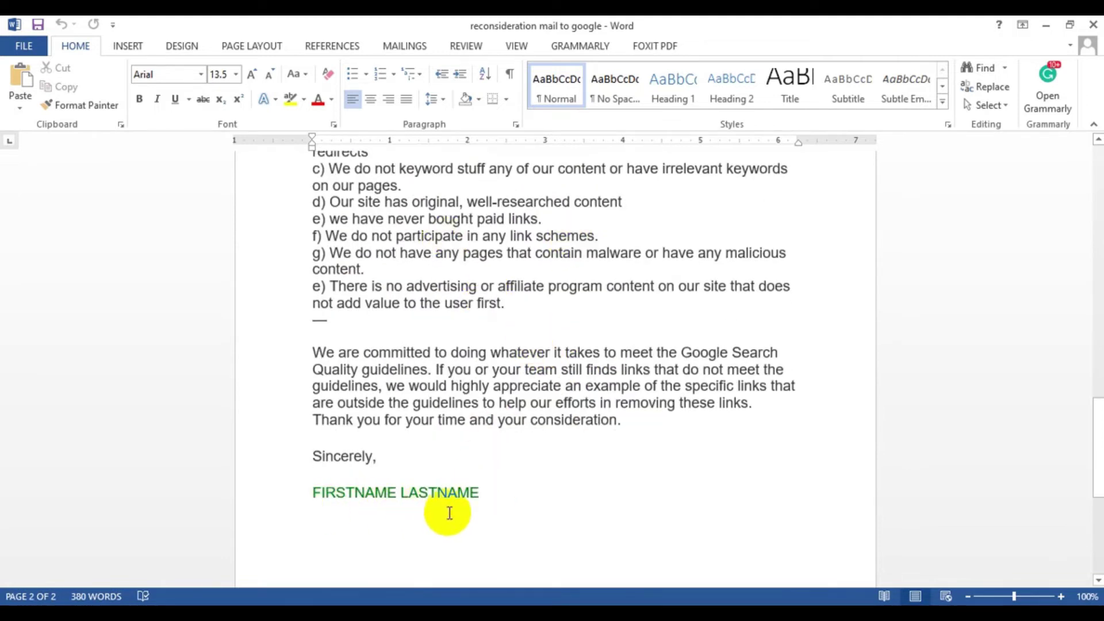
scroll(542, 507, up, 3)
scroll(518, 477, up, 12)
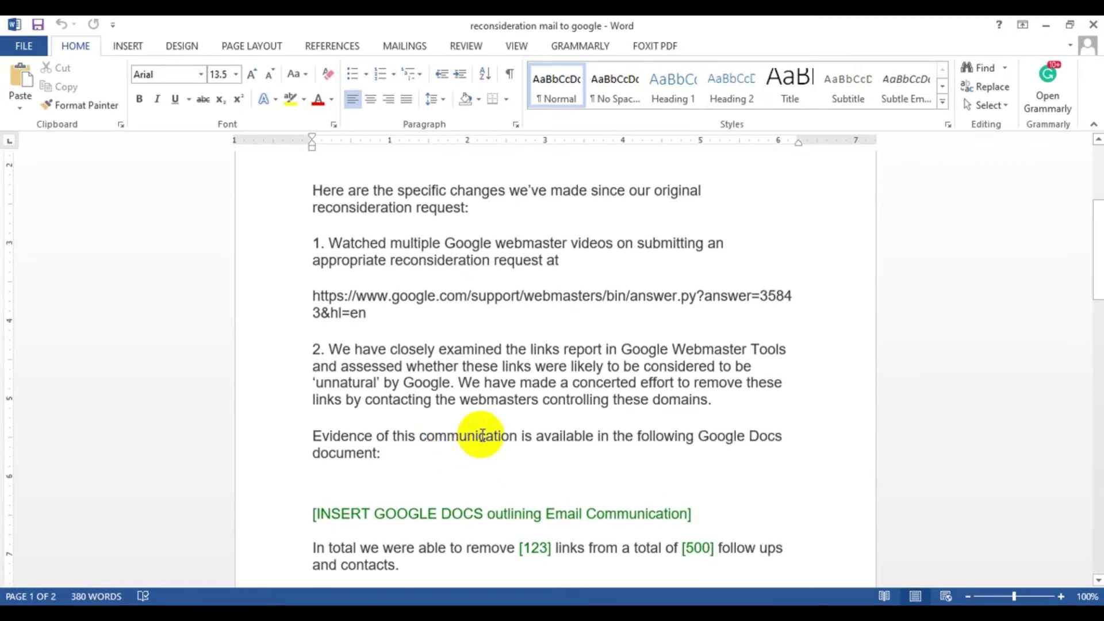
scroll(471, 433, up, 3)
scroll(470, 442, up, 2)
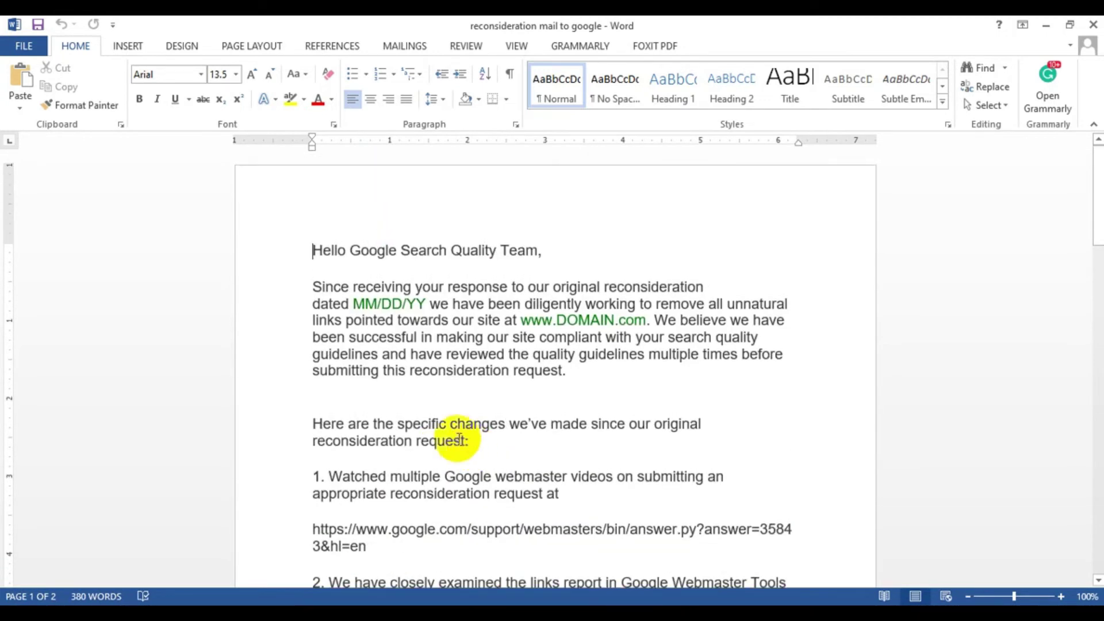
Examine the letter's numbered list of changes made since the original reconsideration request.
scroll(476, 343, down, 4)
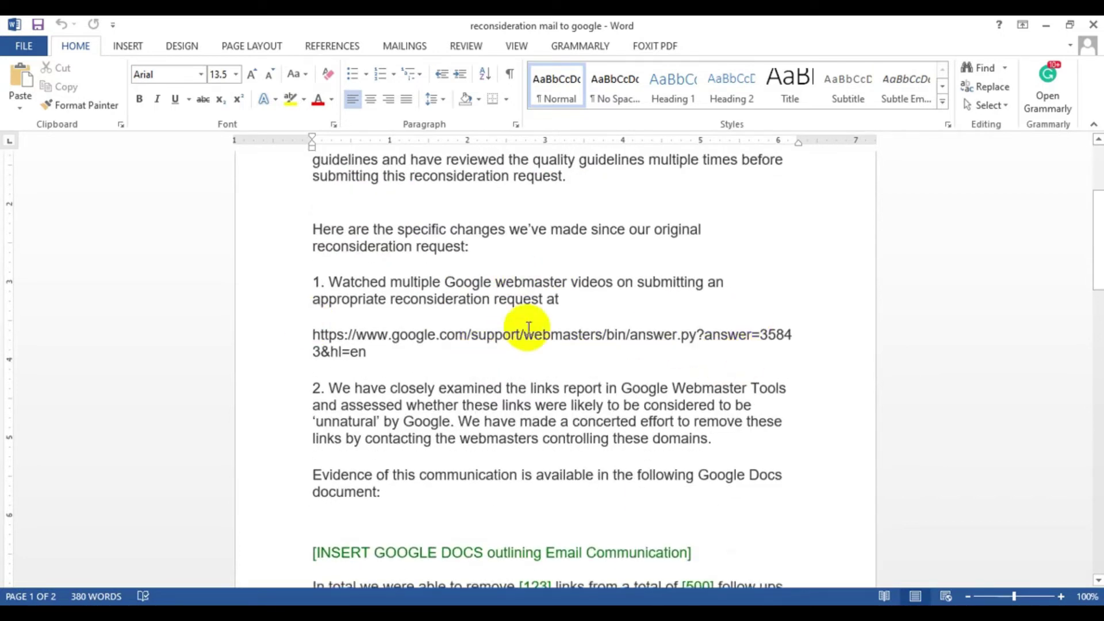
scroll(509, 338, up, 4)
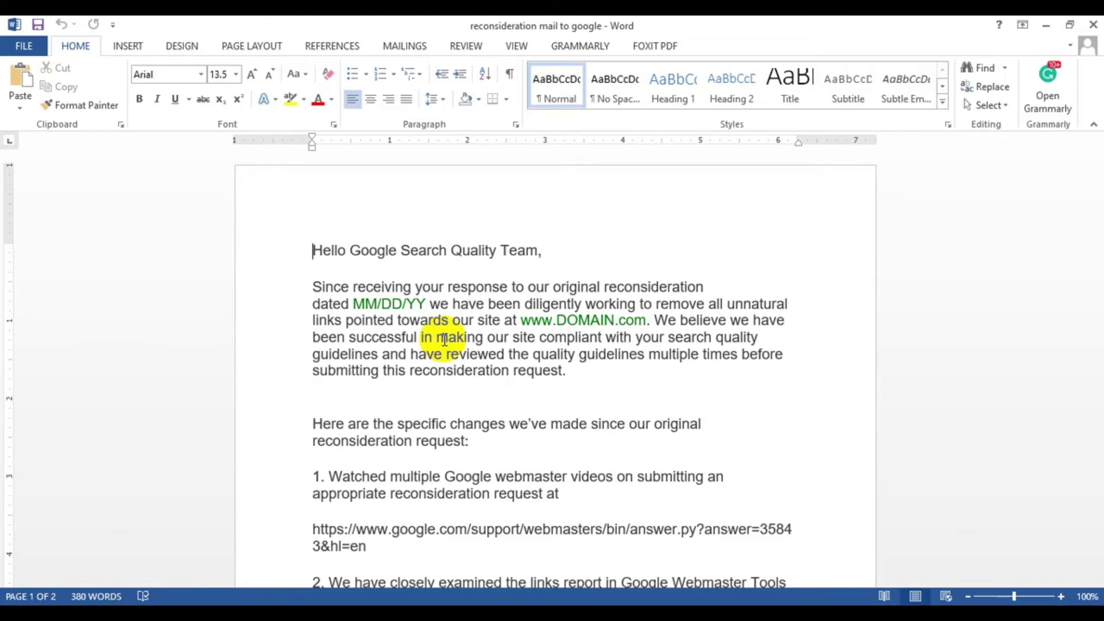
scroll(736, 472, down, 3)
scroll(733, 470, up, 3)
scroll(661, 390, down, 4)
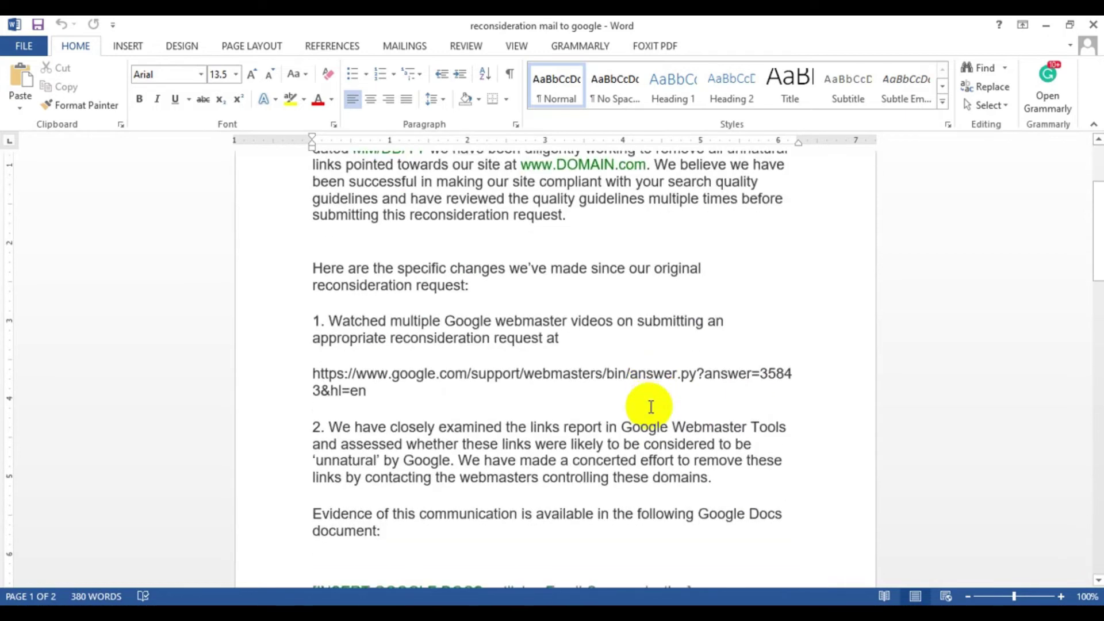
scroll(671, 383, down, 2)
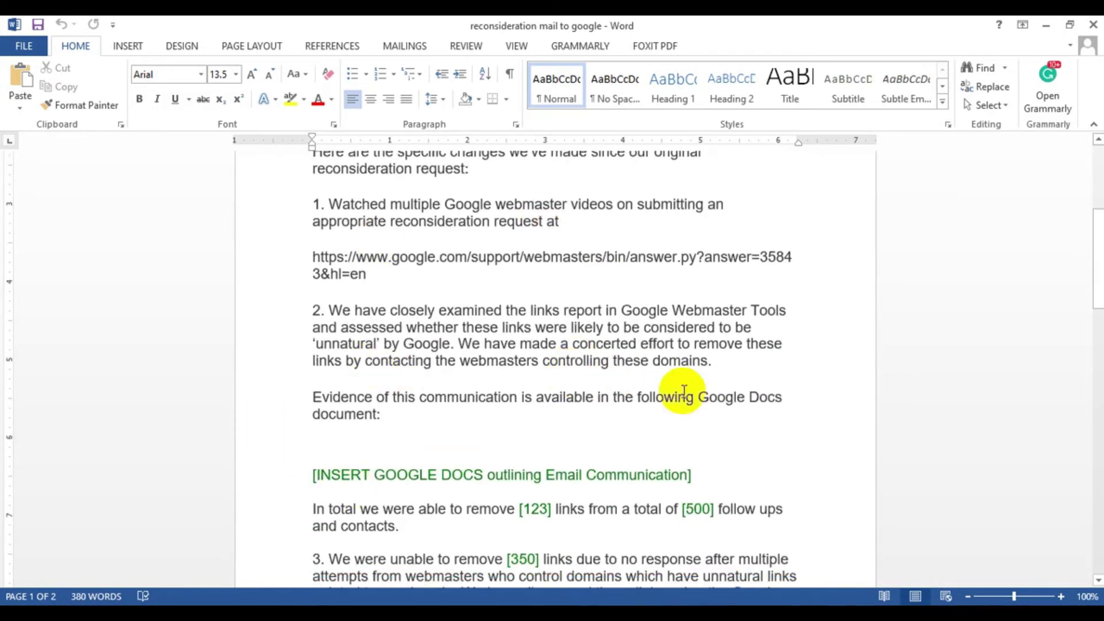
scroll(684, 391, down, 10)
scroll(617, 439, up, 6)
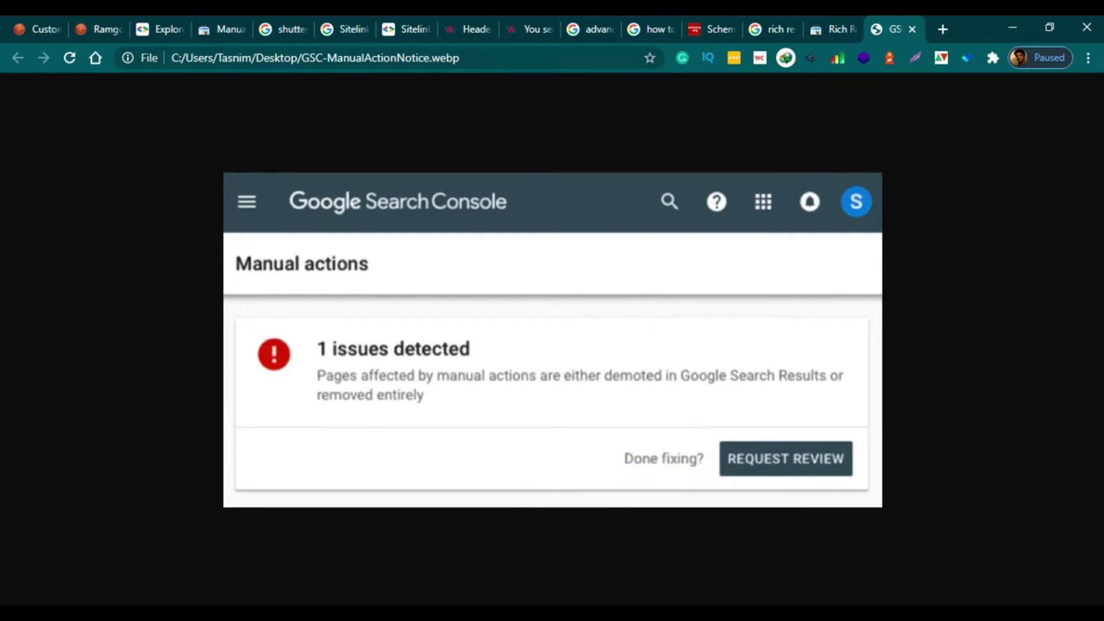
Return to the reconsideration letter in Word, highlight the "[INSERT GOOGLE DOCS outlining Email Communication]" line and view the text after it.
click(734, 582)
scroll(616, 423, up, 2)
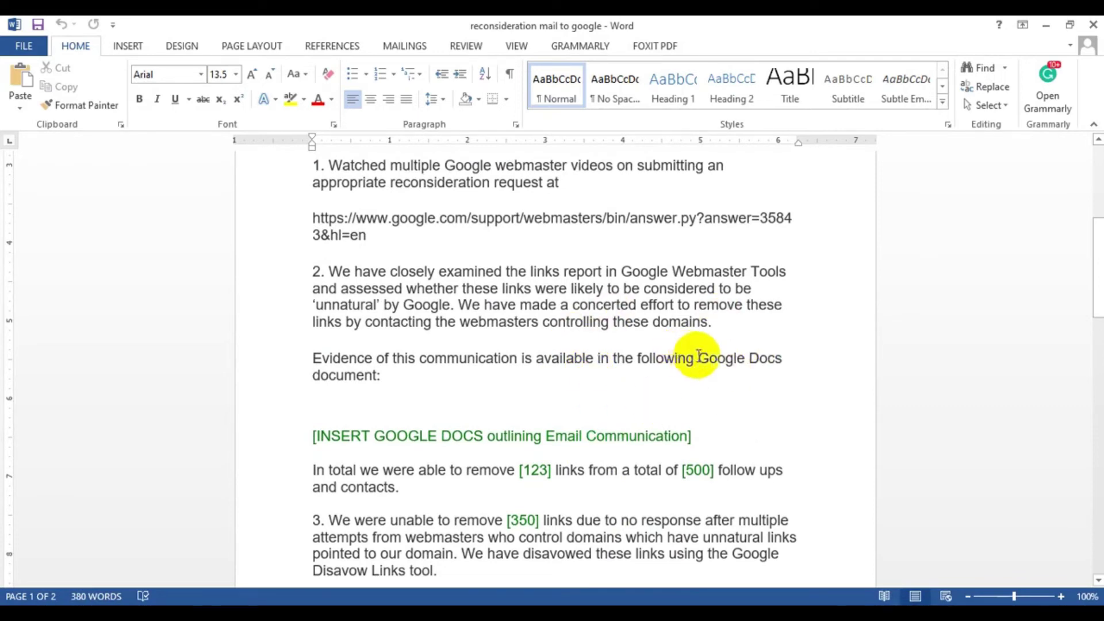
scroll(747, 402, down, 2)
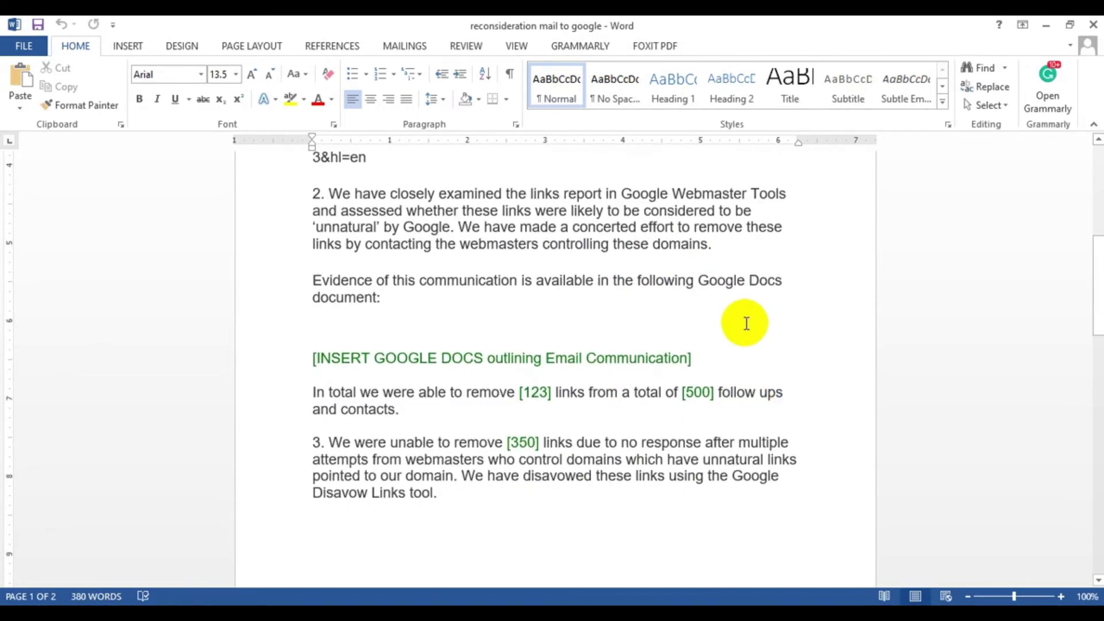
scroll(533, 382, down, 2)
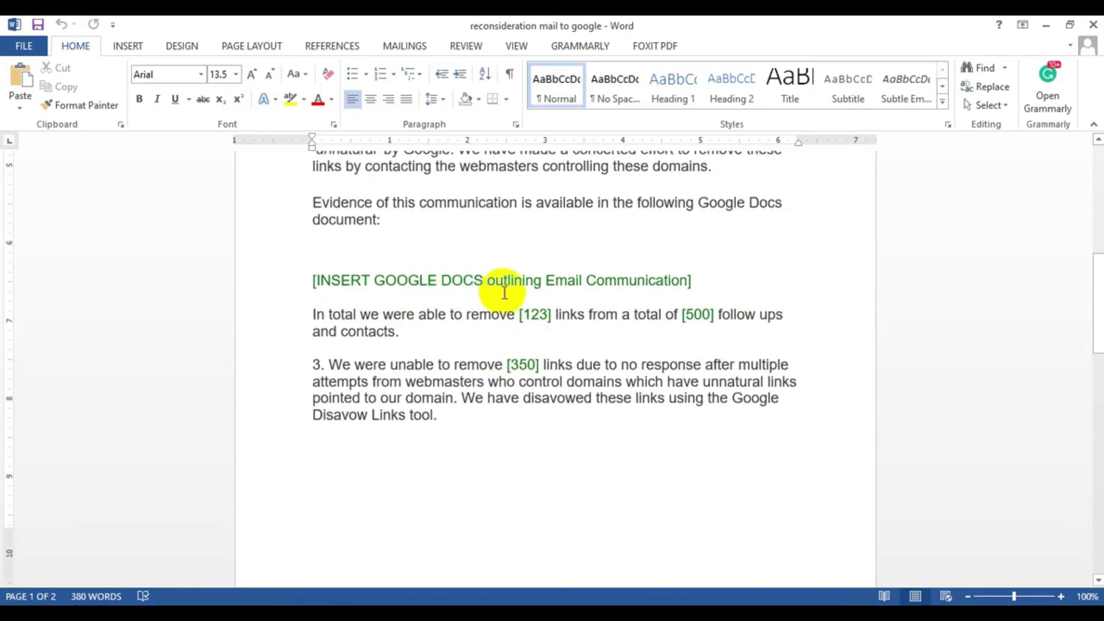
click(254, 296)
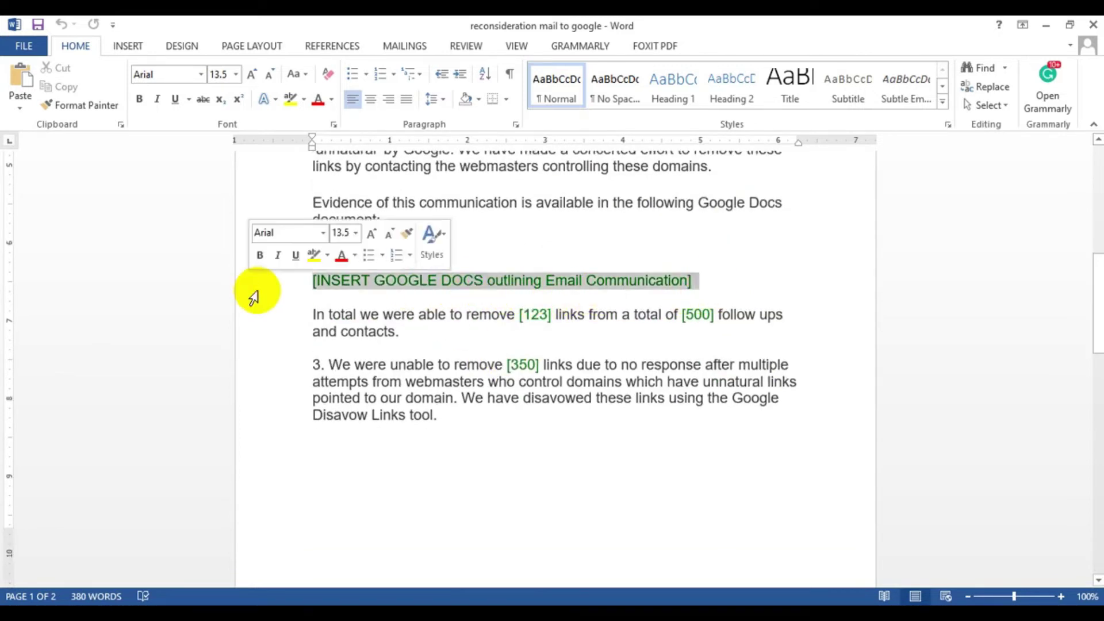
scroll(633, 399, down, 9)
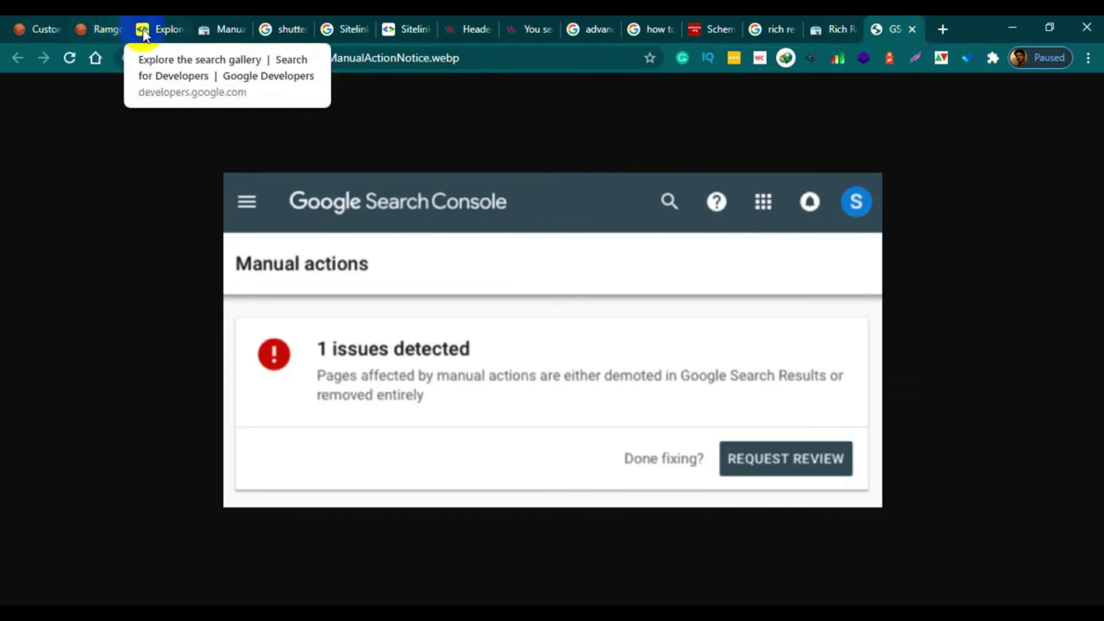
Switch to Search Console in Chrome and open the basketballhooplab.com property's Overview.
click(222, 30)
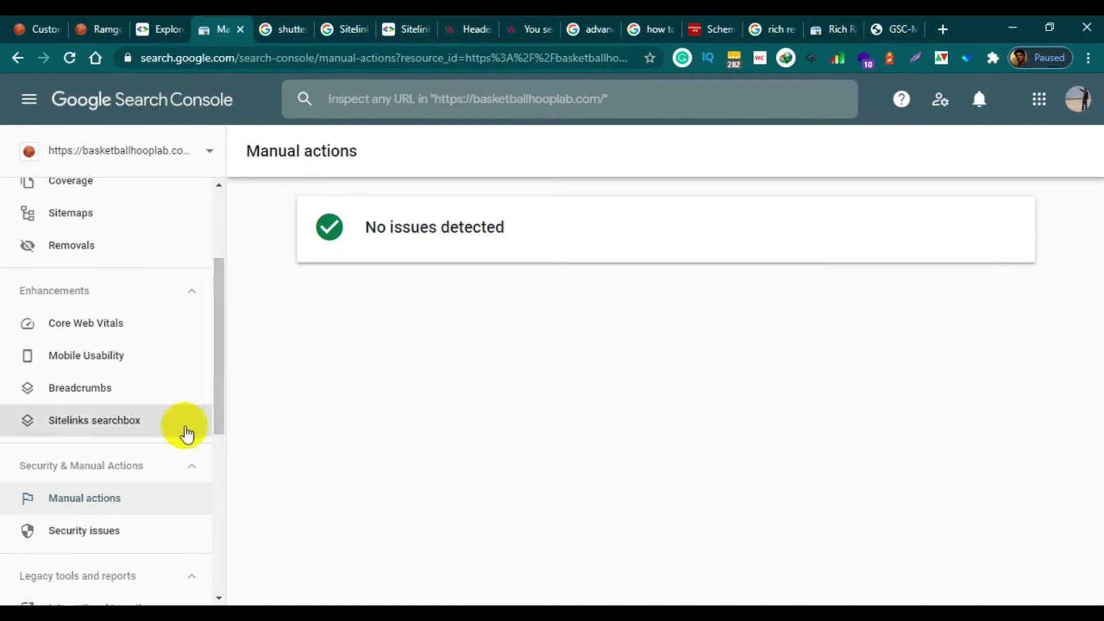
scroll(173, 449, up, 3)
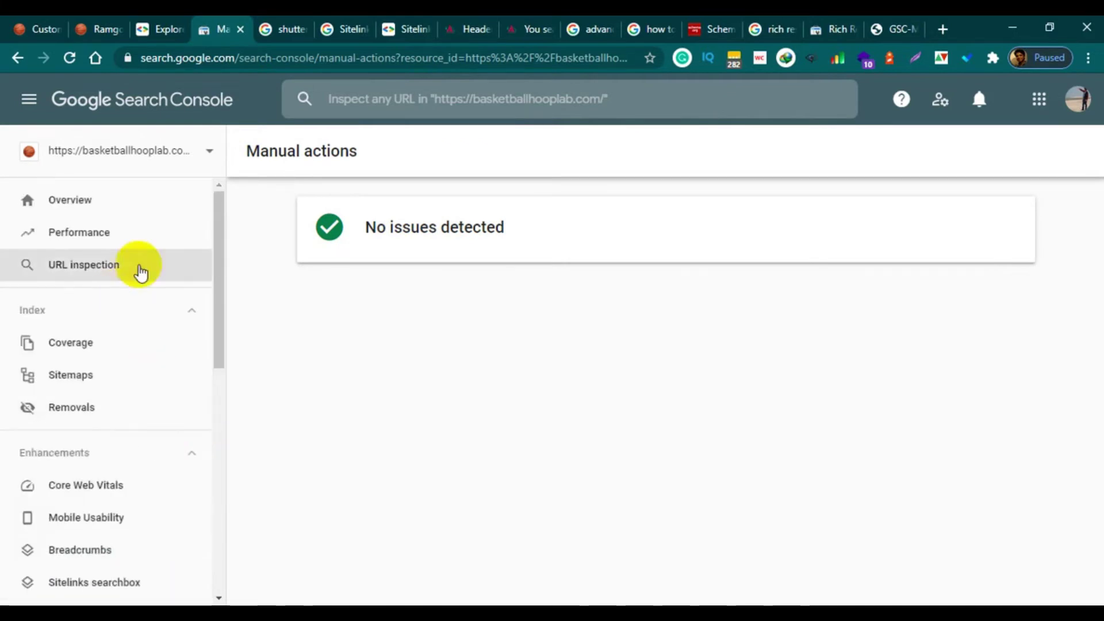
click(69, 209)
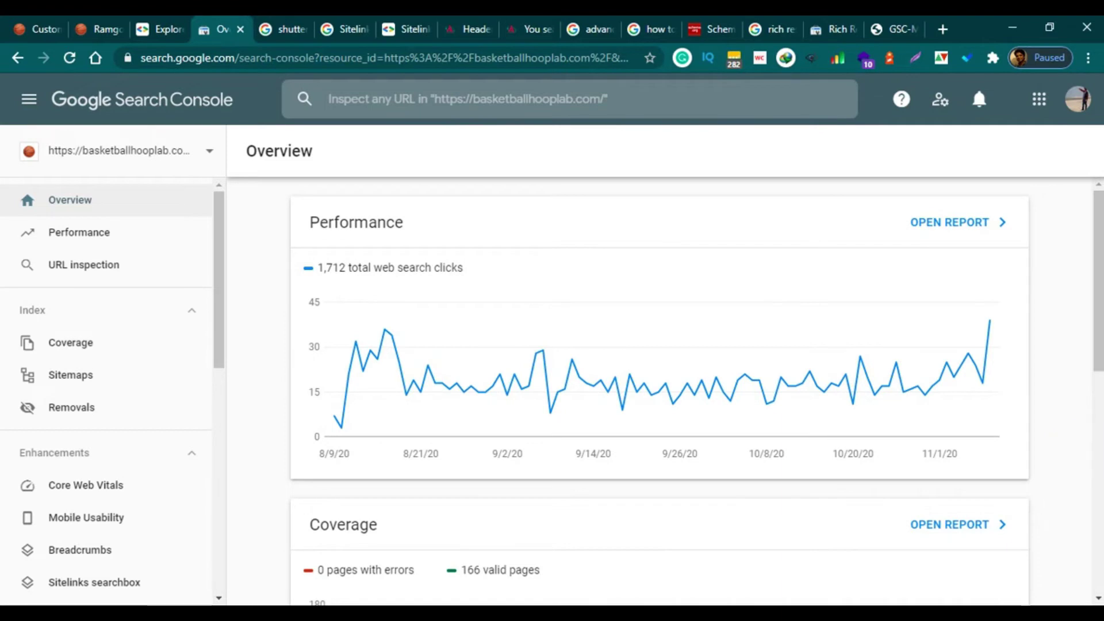
Open the Security issues report for the basketballhooplab.com property.
scroll(190, 345, down, 6)
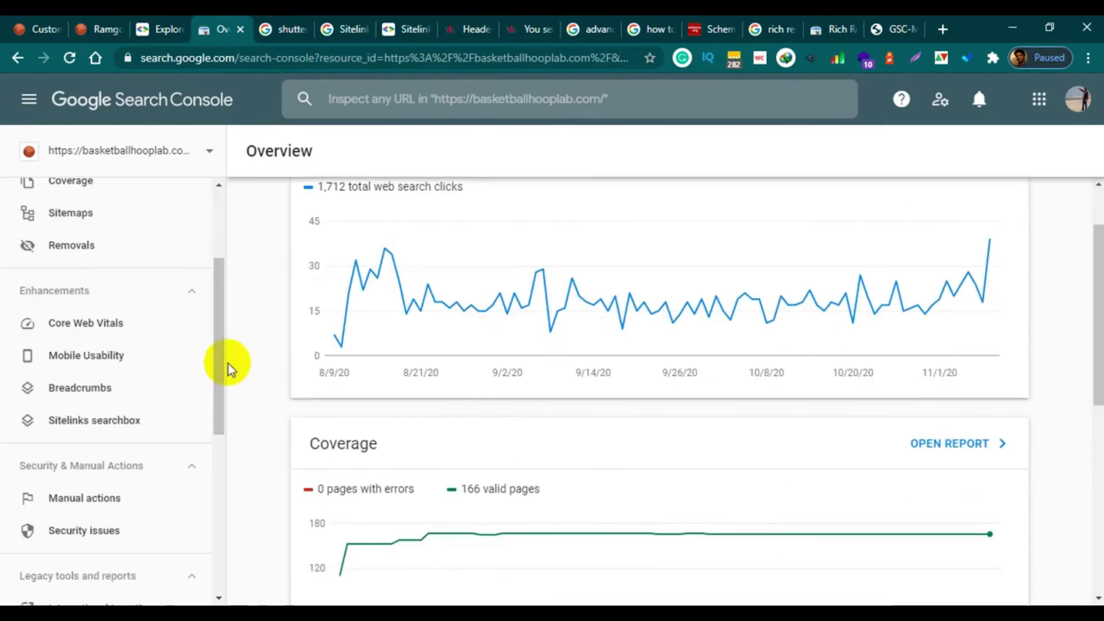
scroll(167, 322, down, 3)
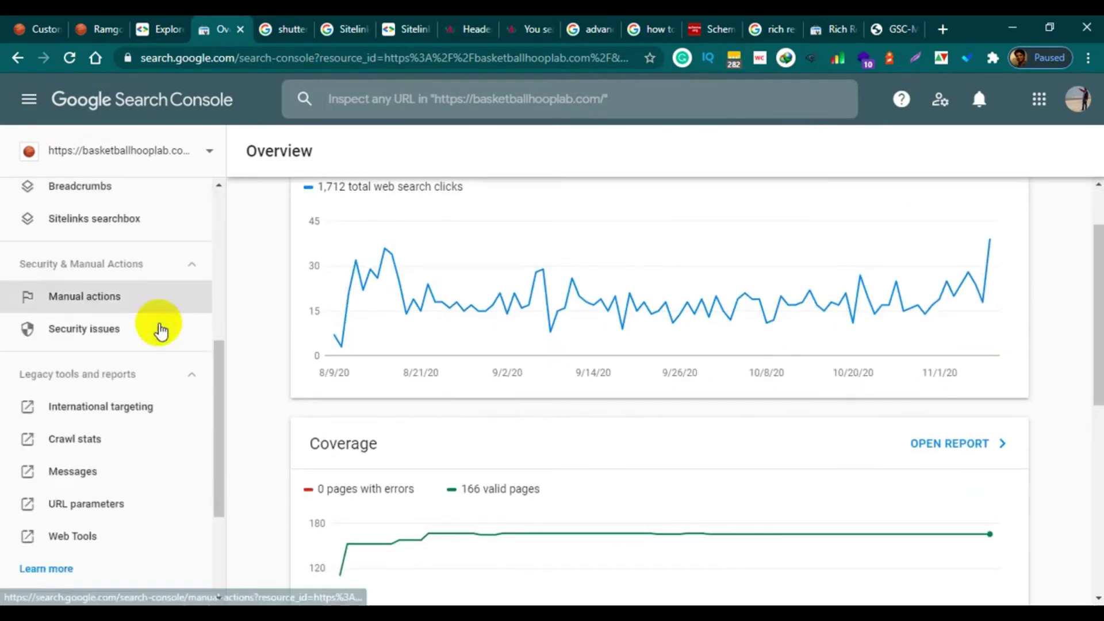
scroll(126, 293, up, 3)
click(90, 367)
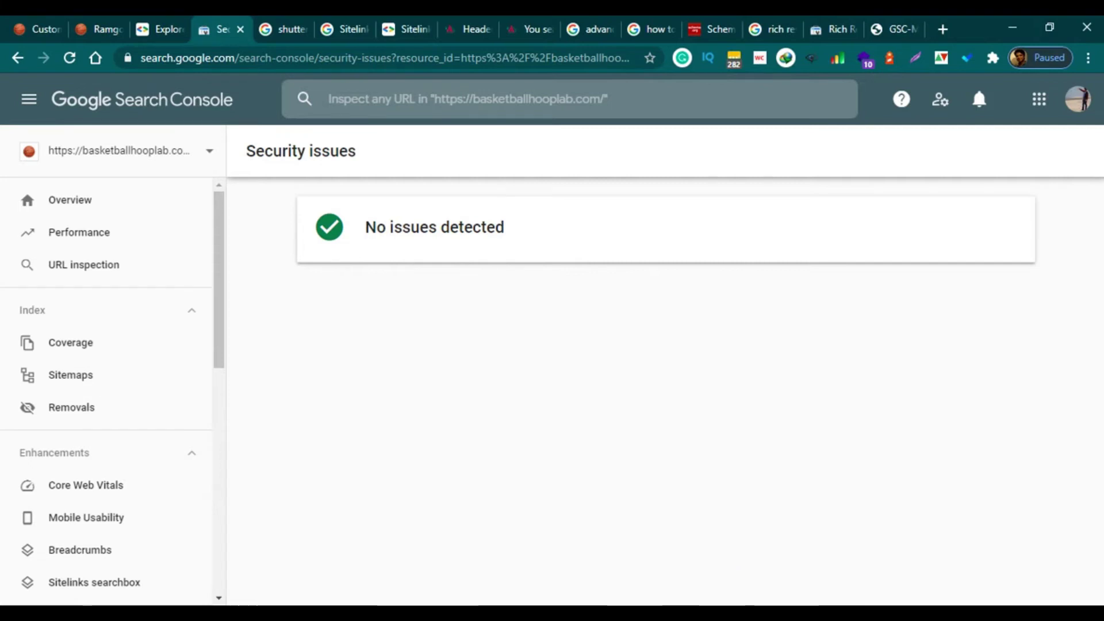
Switch to the google manual action text file in Notepad and review its list of security issues.
click(580, 607)
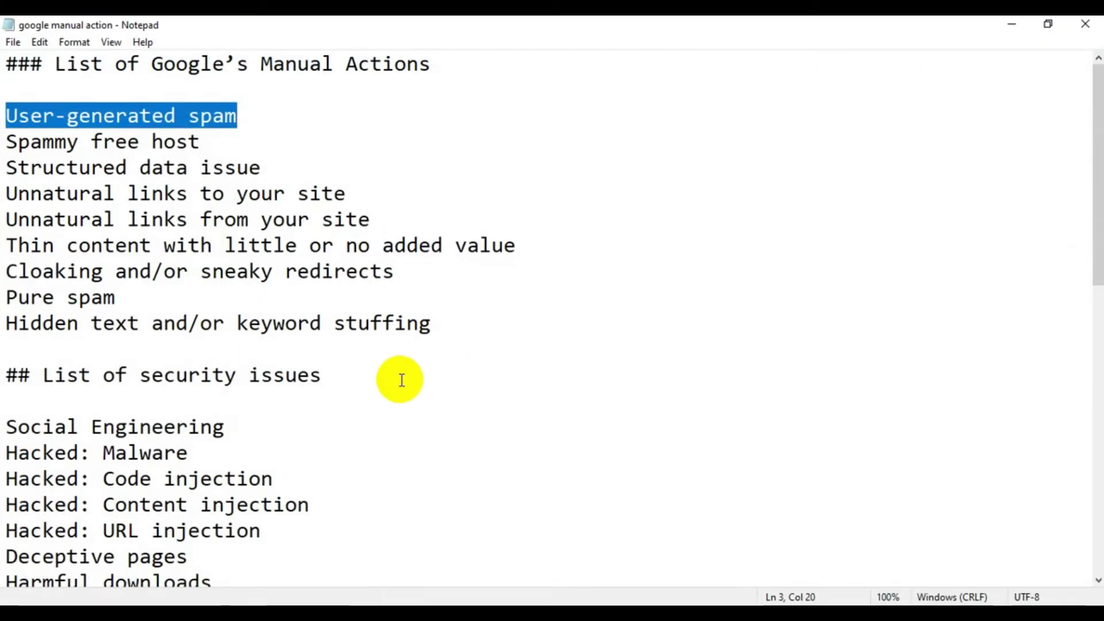
scroll(306, 367, down, 4)
scroll(348, 374, up, 2)
scroll(281, 365, down, 5)
scroll(281, 362, up, 5)
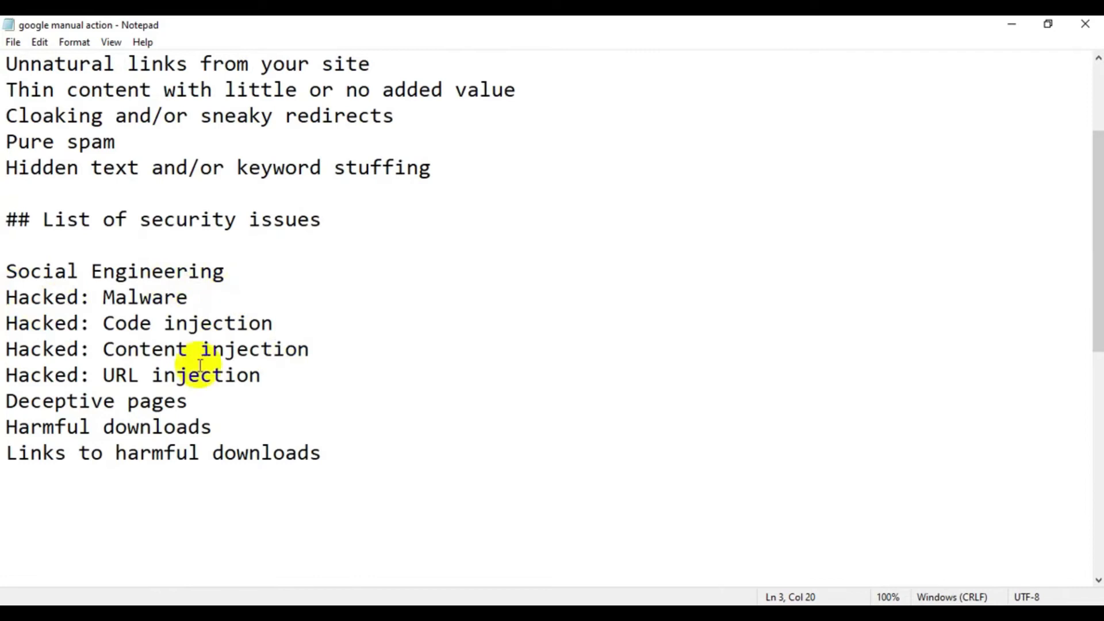
Insert a blank line after "Hacked: URL injection" and select the "Hacked: Malware" entry.
click(271, 376)
key(Return)
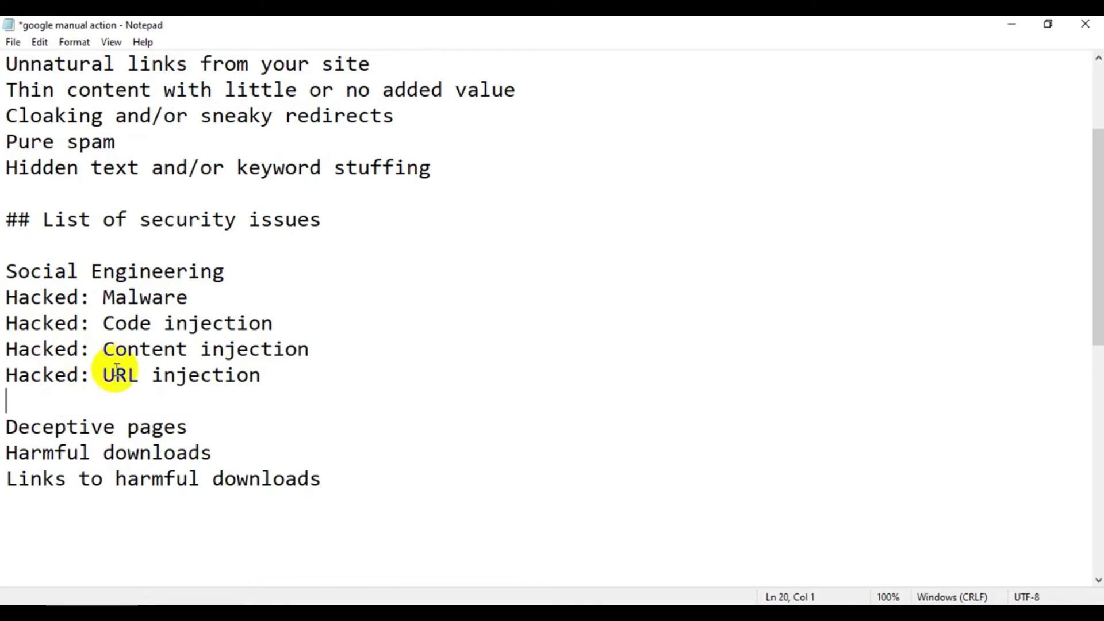
drag(5, 297, 242, 296)
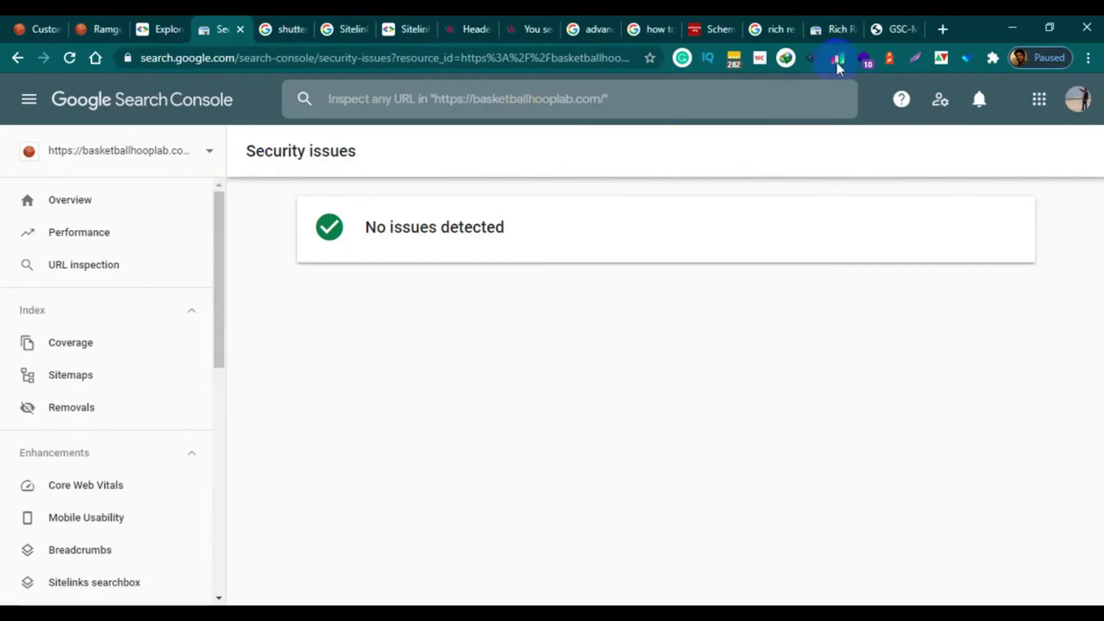
Search Google for "Hacked: Malware" in Chrome's manual action notice tab and show the image results.
click(894, 29)
click(439, 56)
text(Hacked: Malware)
key(Return)
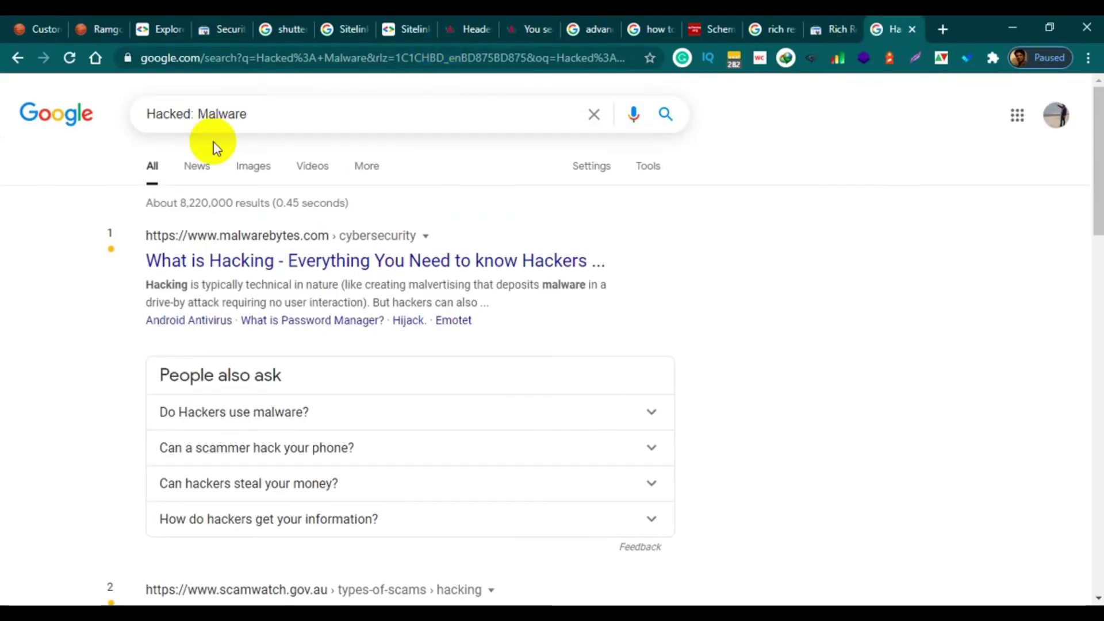
click(254, 168)
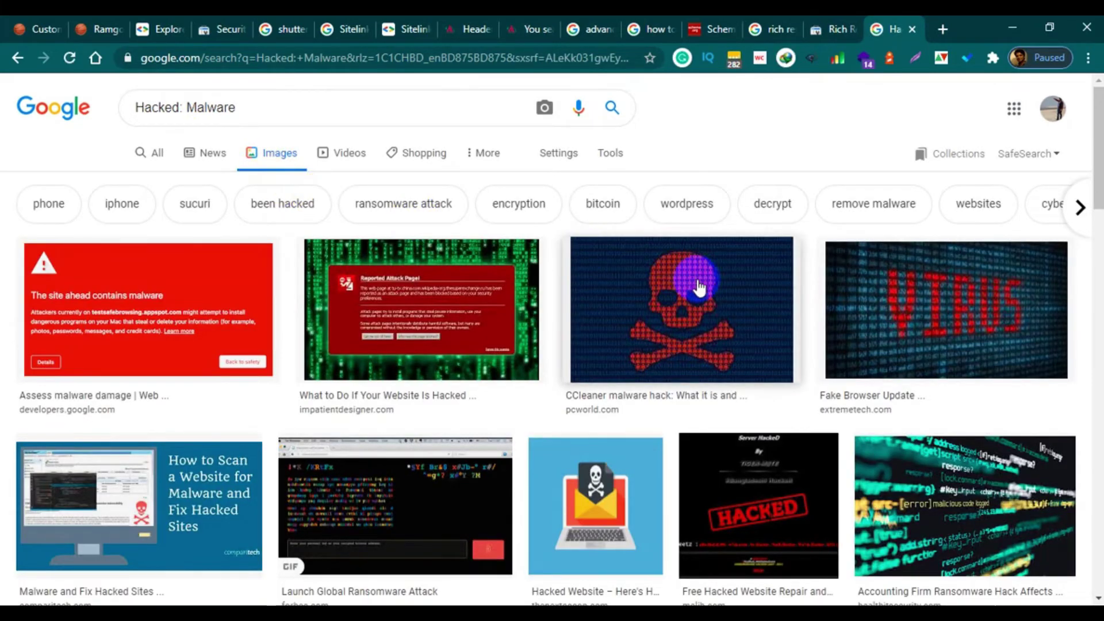
Look over the malware warning and hacked-site pictures, and return to the start of the image results.
scroll(653, 312, down, 1)
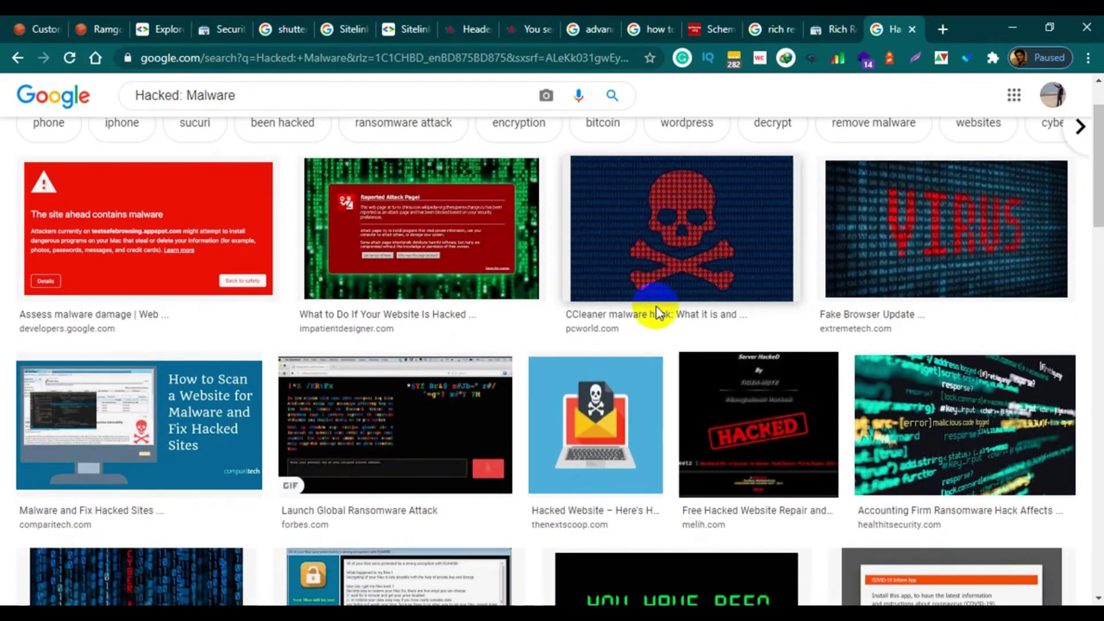
click(683, 275)
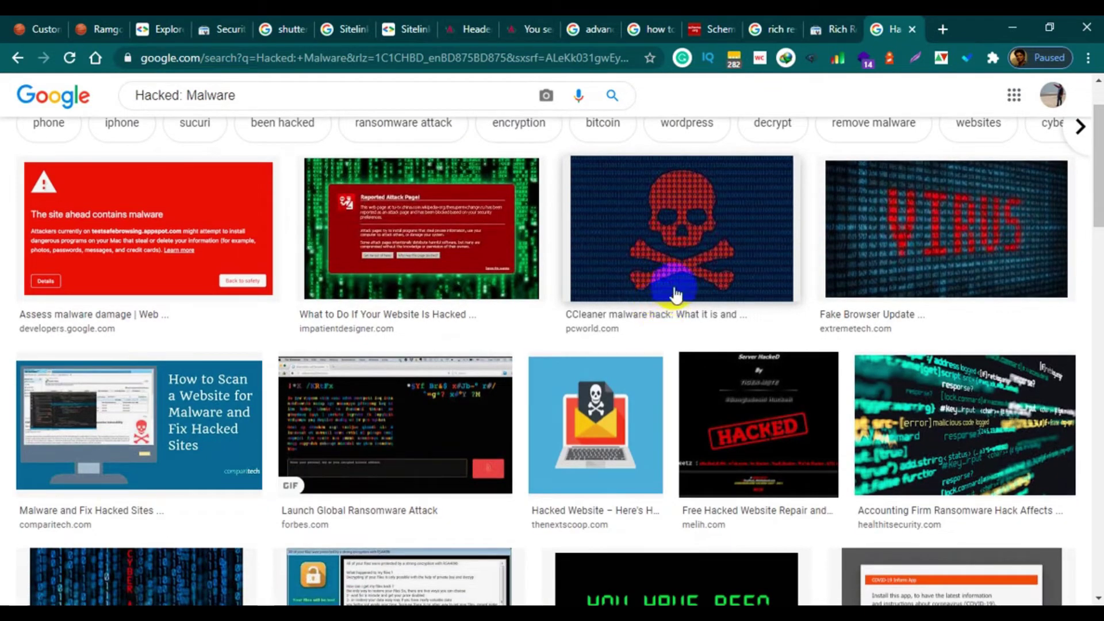
click(494, 253)
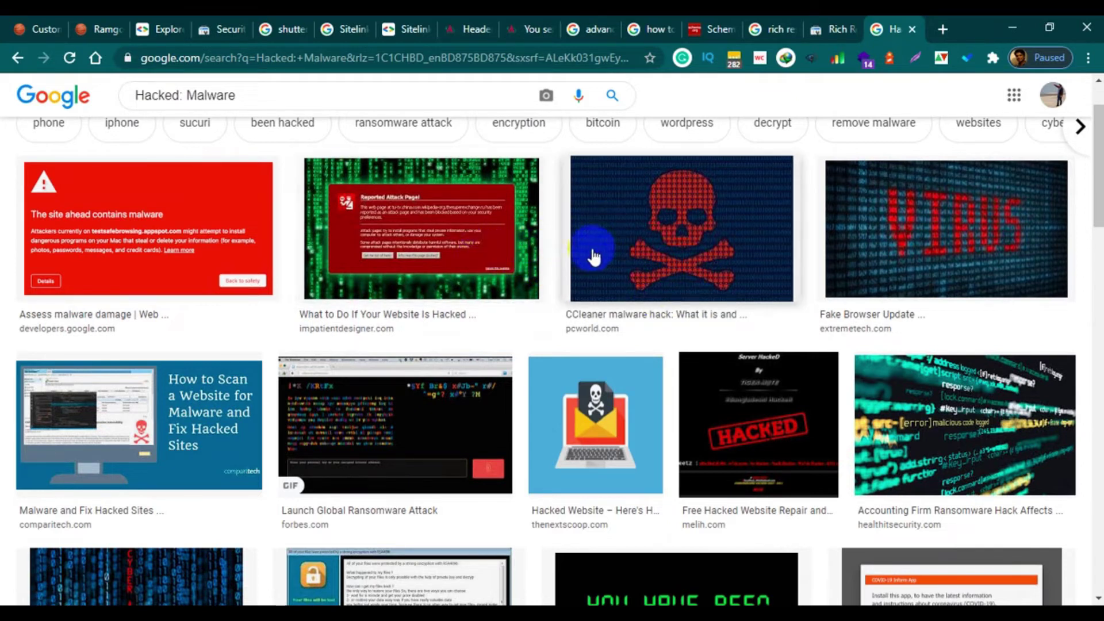
scroll(592, 253, up, 2)
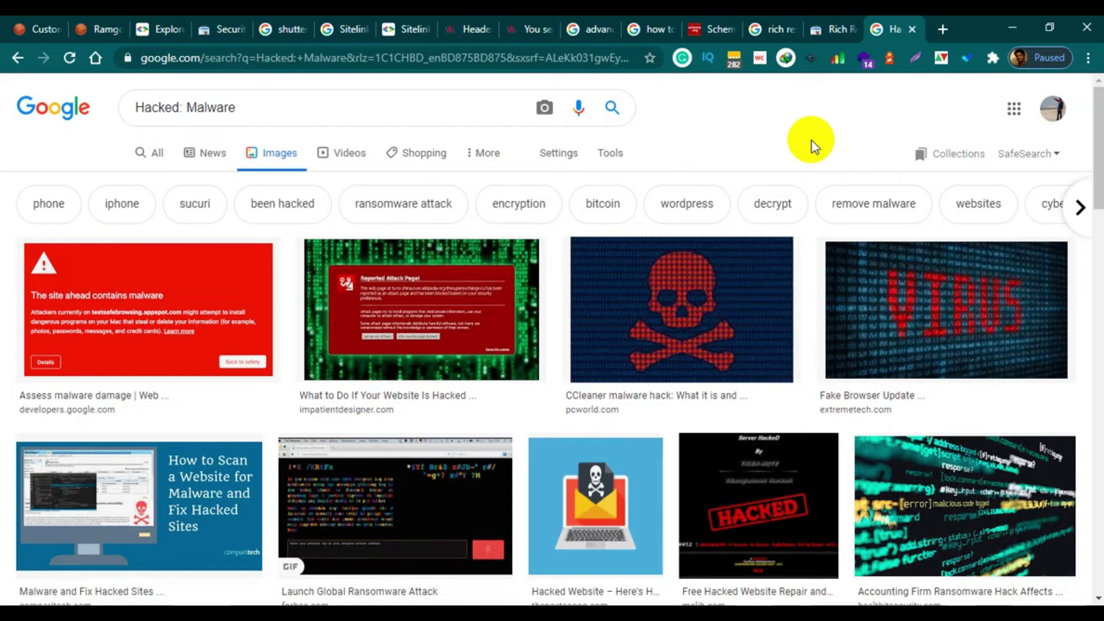
Replace the image search query with "phishing" and view the matching images.
triple_click(293, 113)
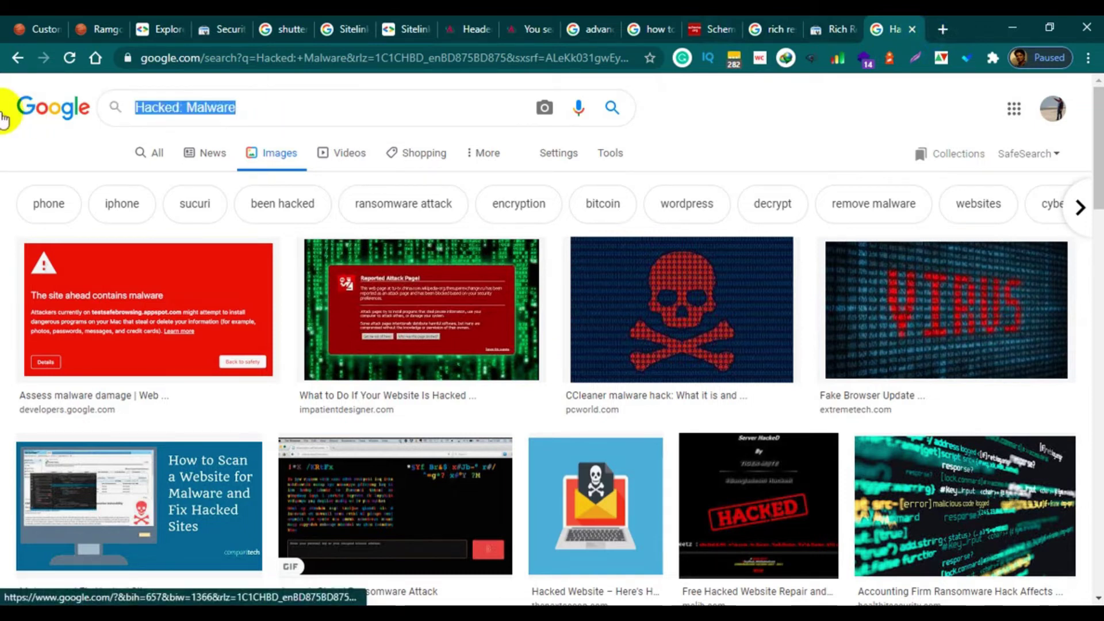
text(ph)
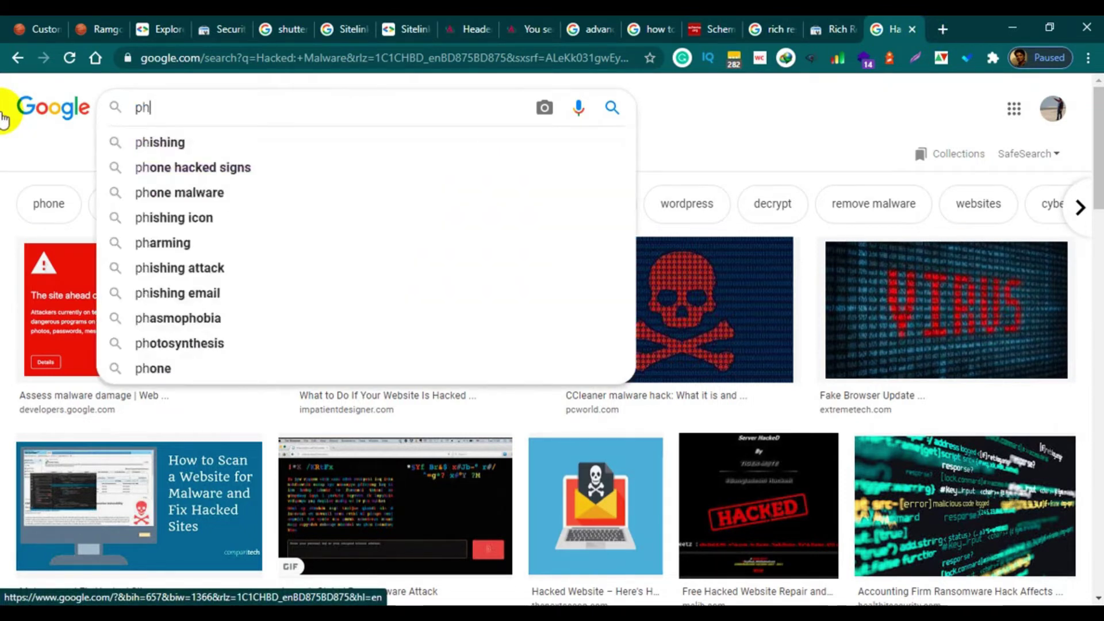
key(Down)
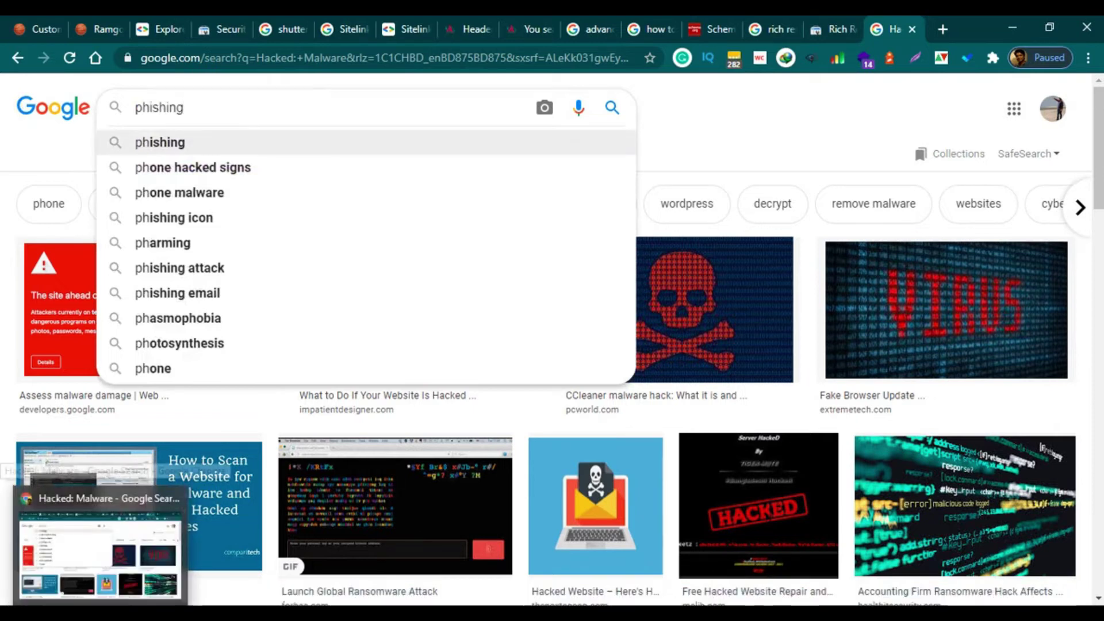
key(Return)
mouse_move(80, 601)
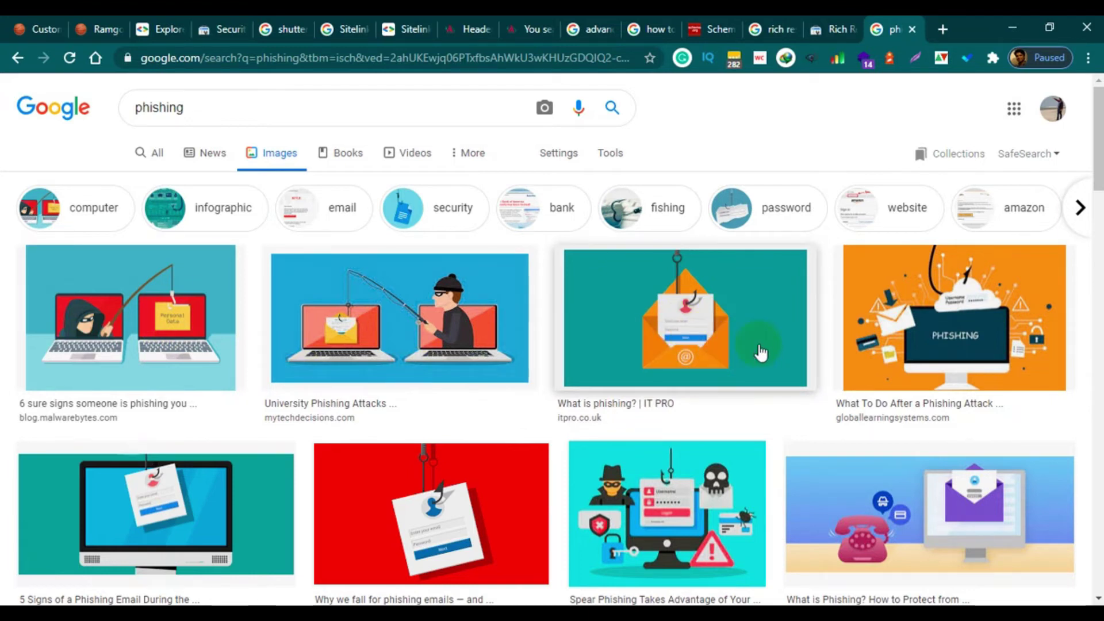
Look through the phishing image results and return to the start of the page.
scroll(771, 357, down, 1)
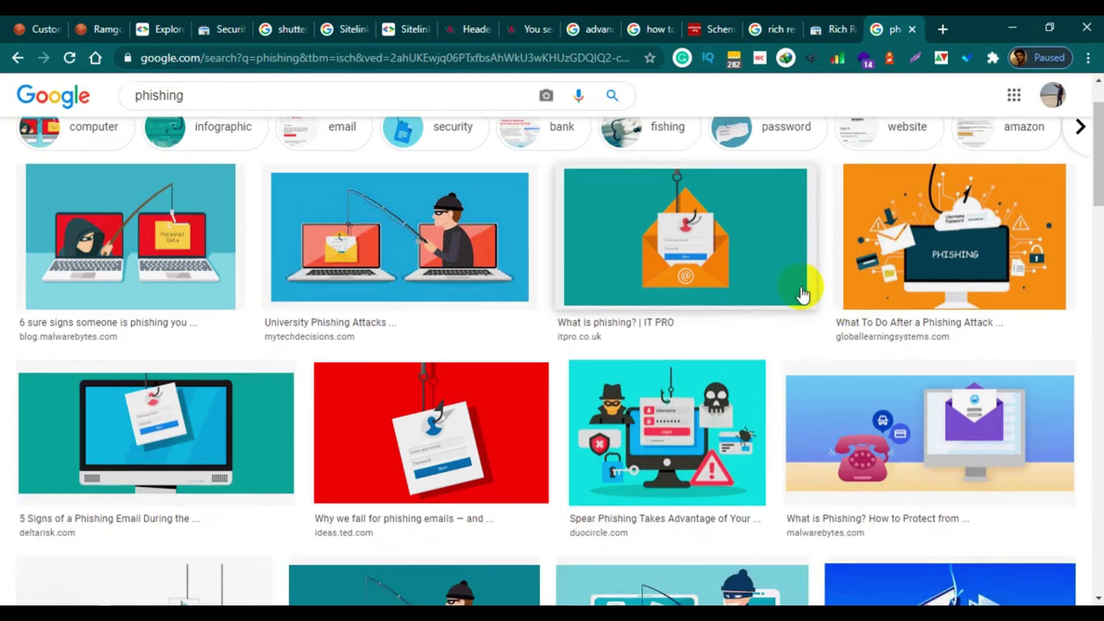
scroll(784, 359, up, 1)
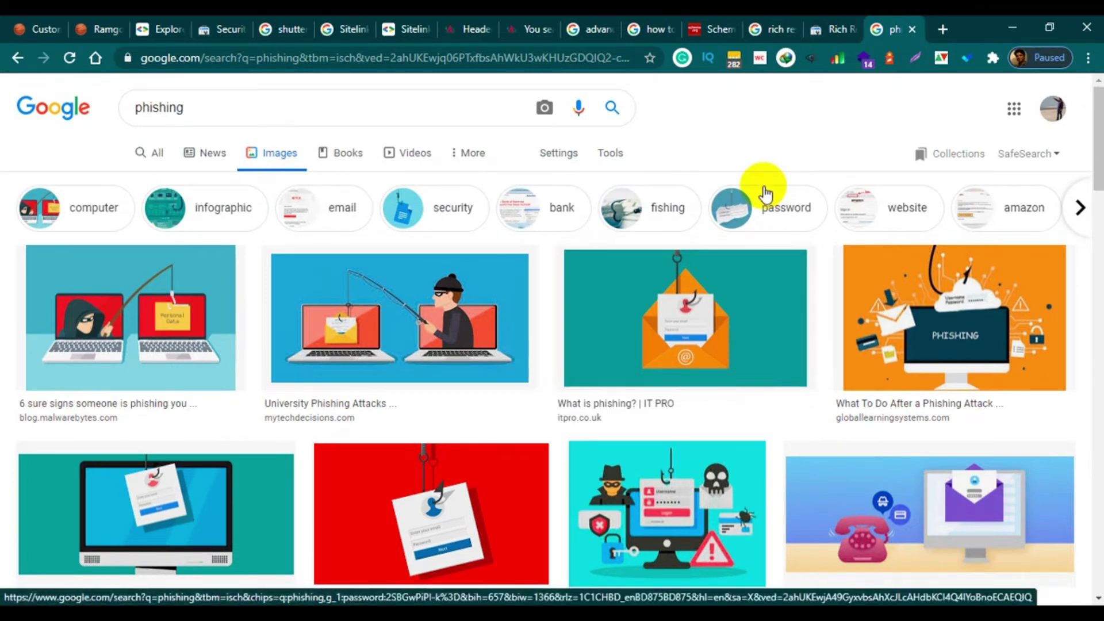
click(508, 561)
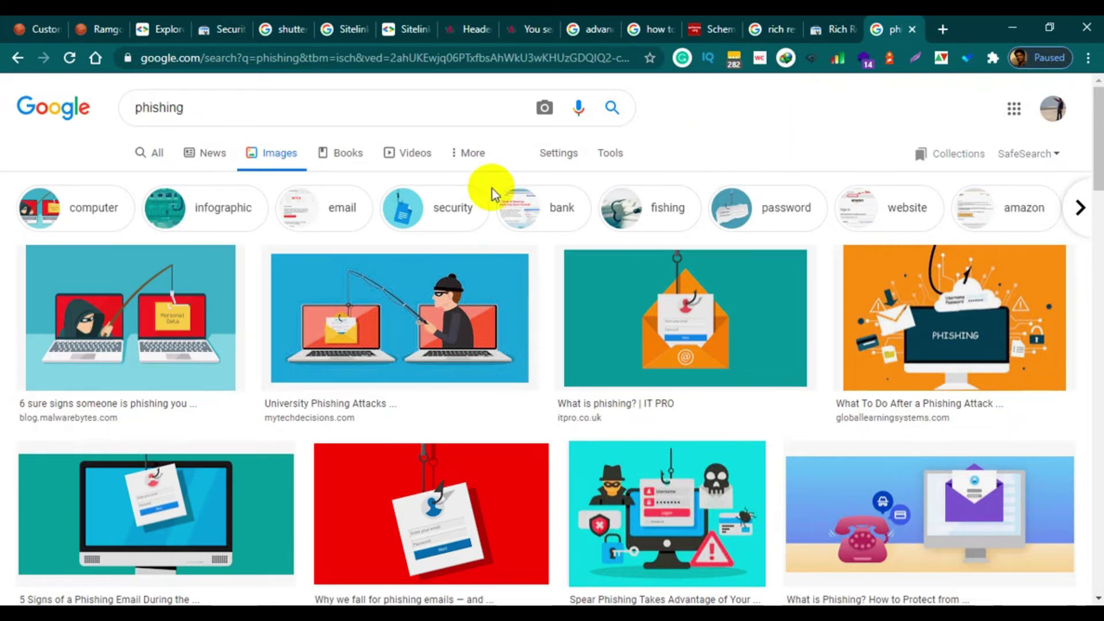
scroll(747, 291, down, 4)
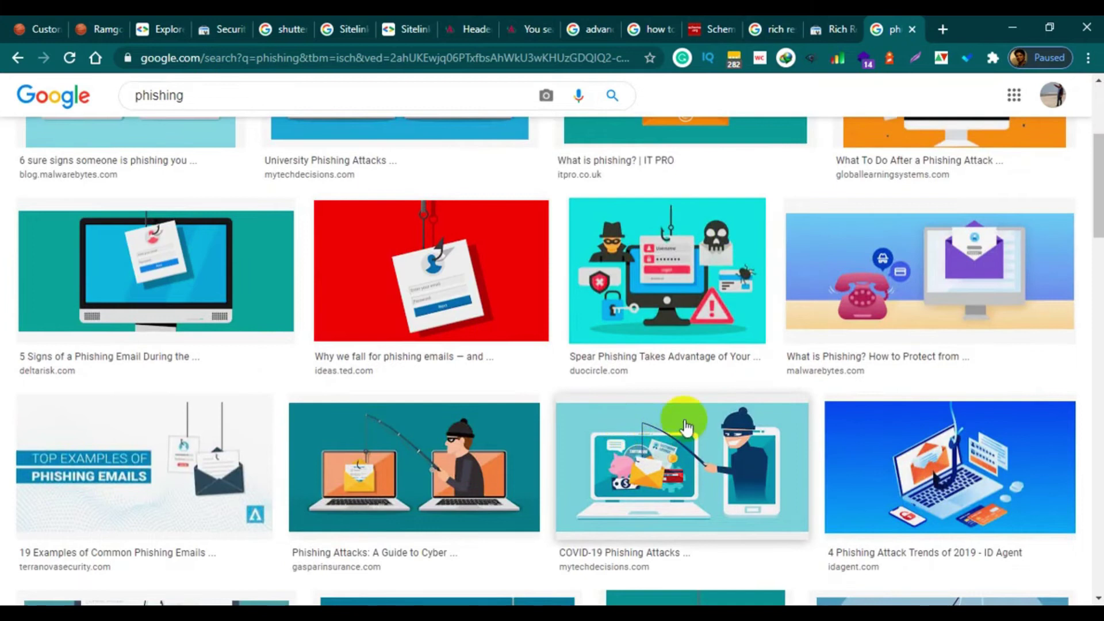
scroll(541, 399, down, 3)
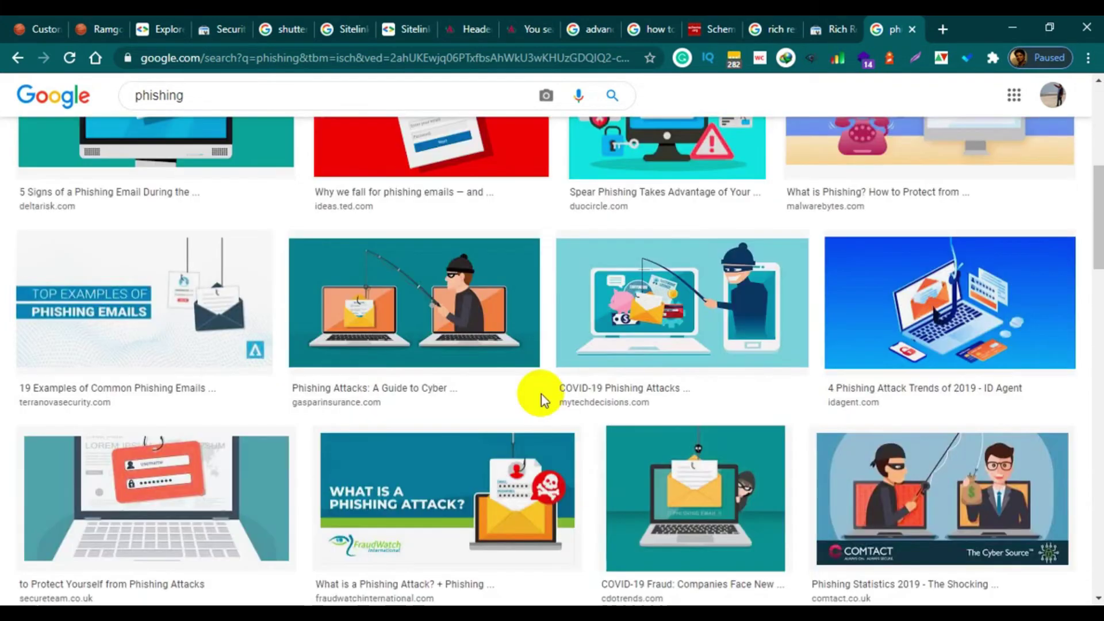
scroll(541, 394, down, 1)
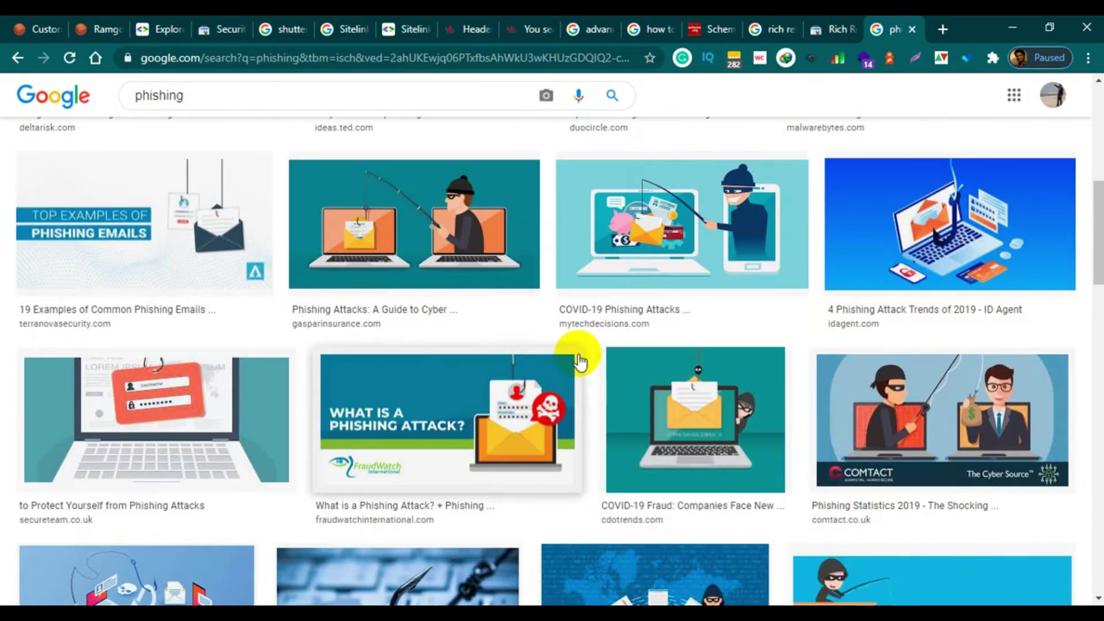
scroll(584, 397, down, 3)
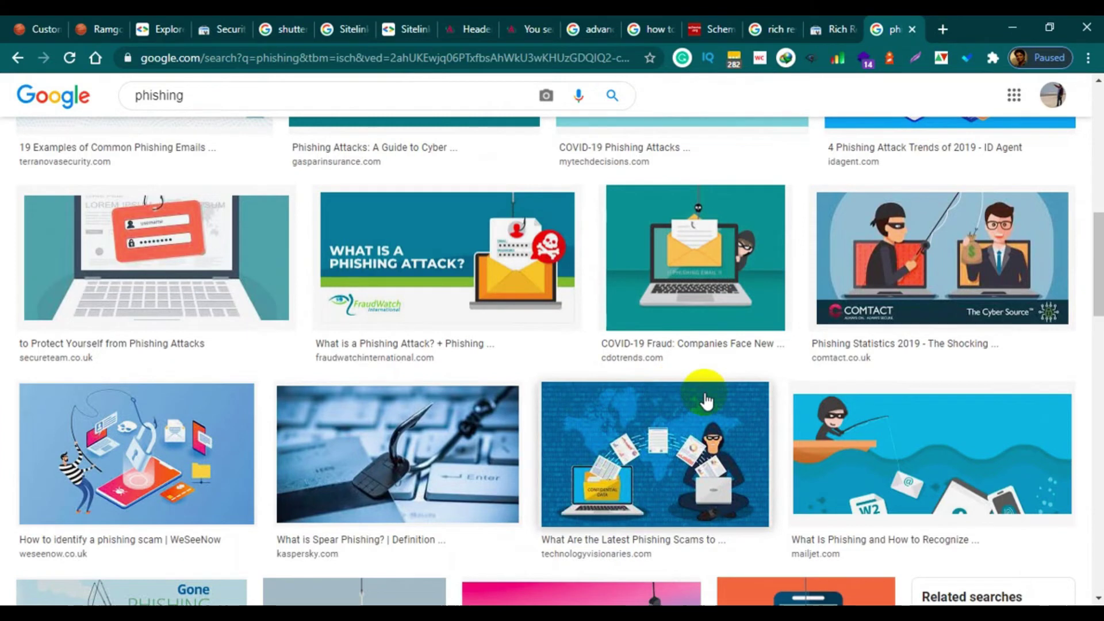
scroll(698, 387, down, 4)
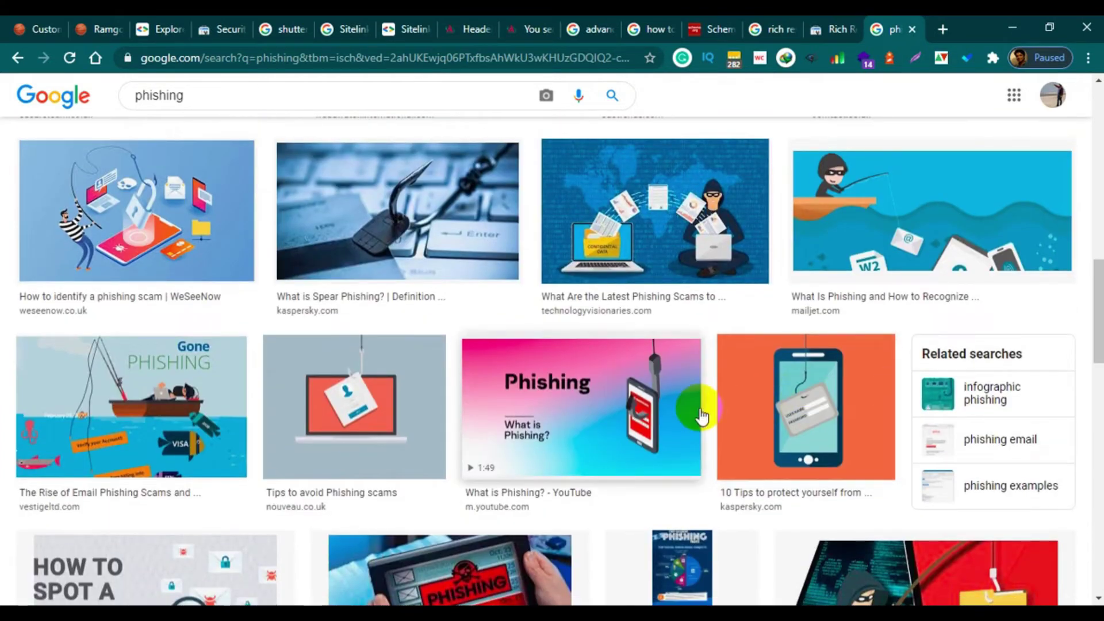
scroll(697, 419, down, 3)
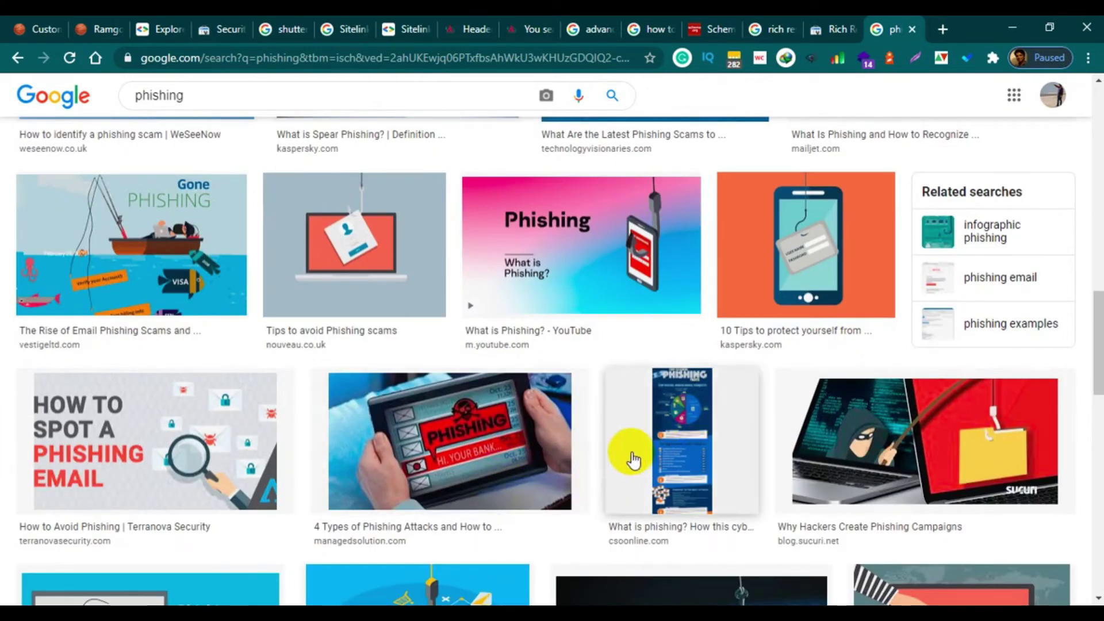
scroll(633, 423, down, 1)
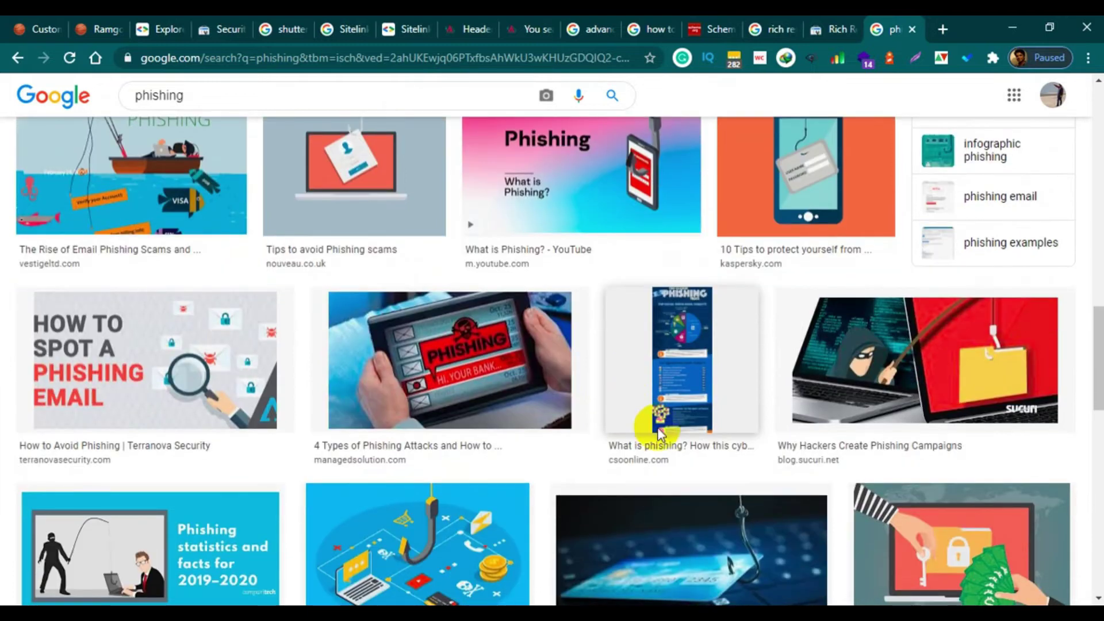
scroll(655, 432, down, 4)
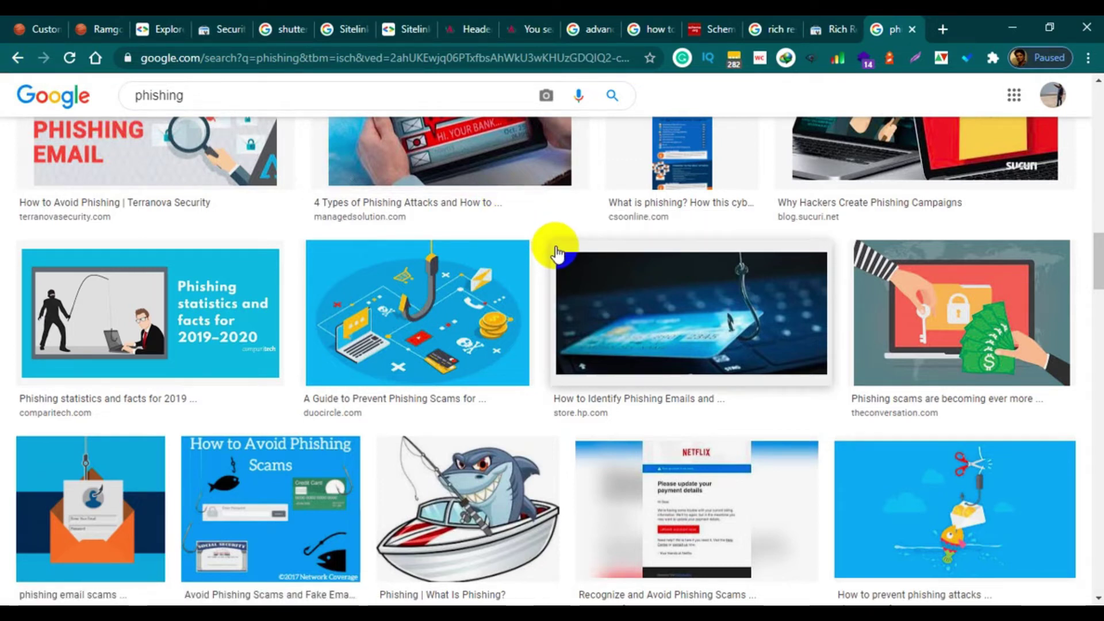
scroll(533, 402, down, 4)
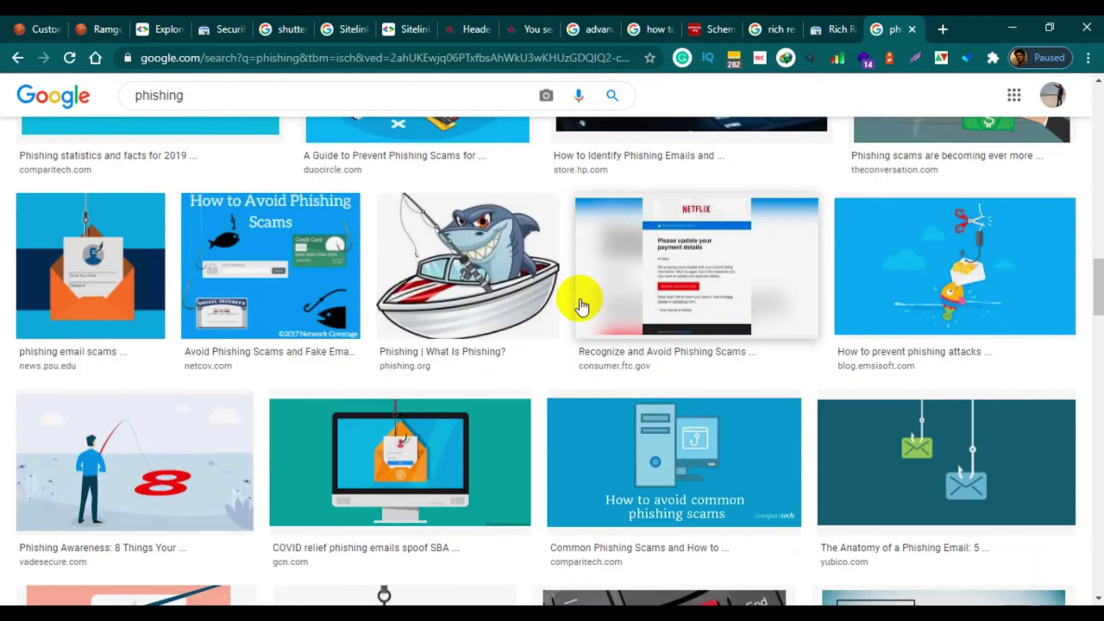
scroll(500, 315, down, 5)
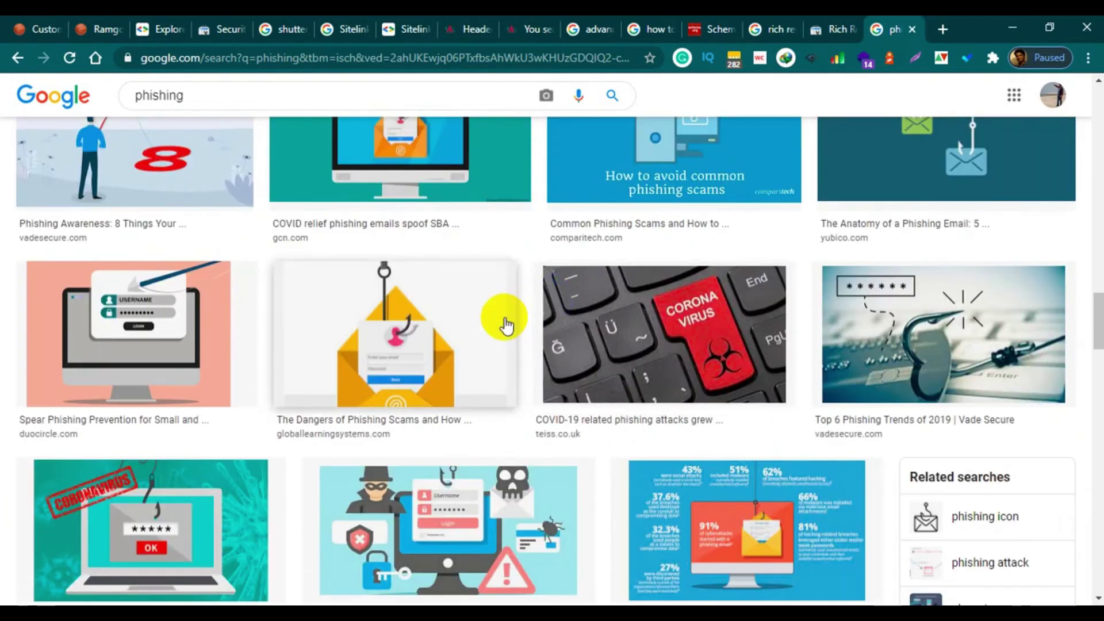
scroll(519, 361, up, 6)
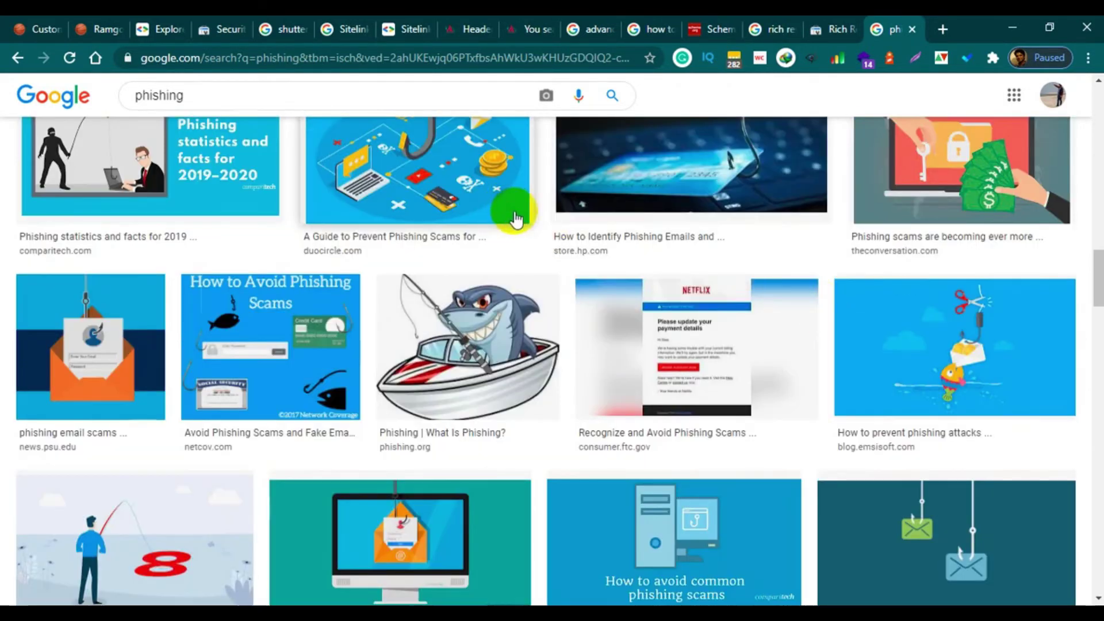
scroll(517, 230, up, 5)
scroll(532, 265, up, 4)
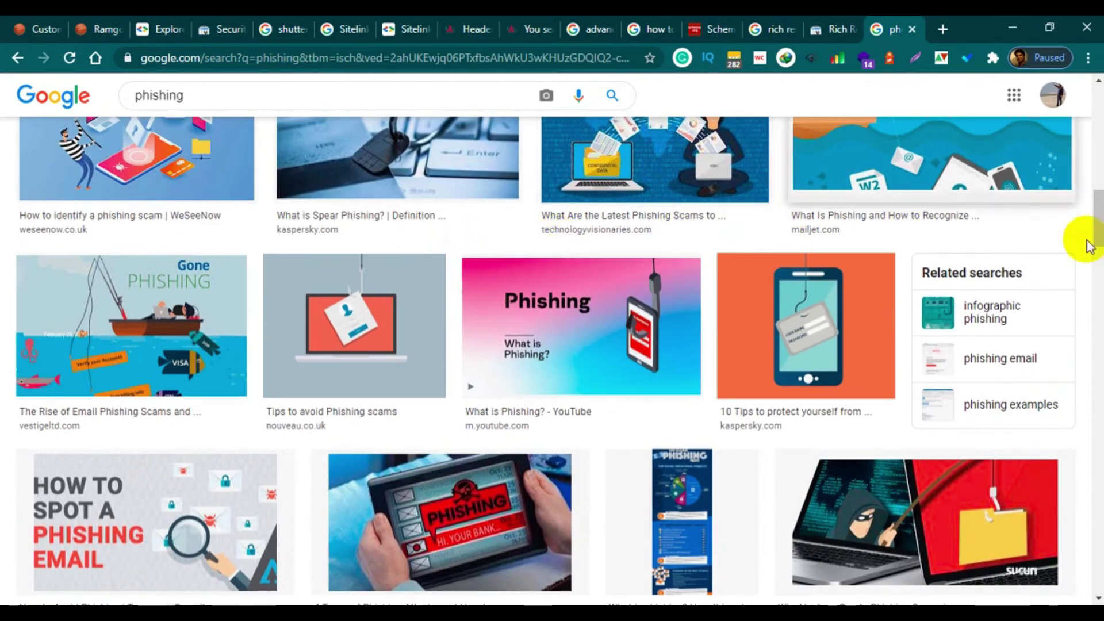
scroll(1087, 239, up, 10)
scroll(1099, 230, up, 5)
scroll(1037, 281, up, 4)
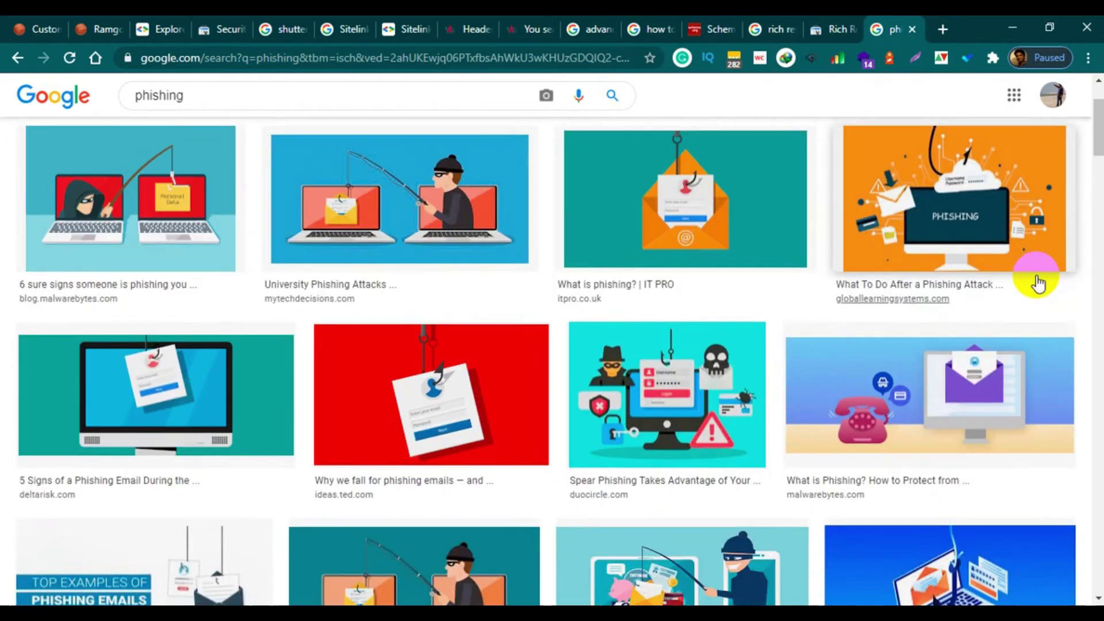
Open Chrome's settings and look over the Privacy and security section and the sections that follow it.
click(1088, 58)
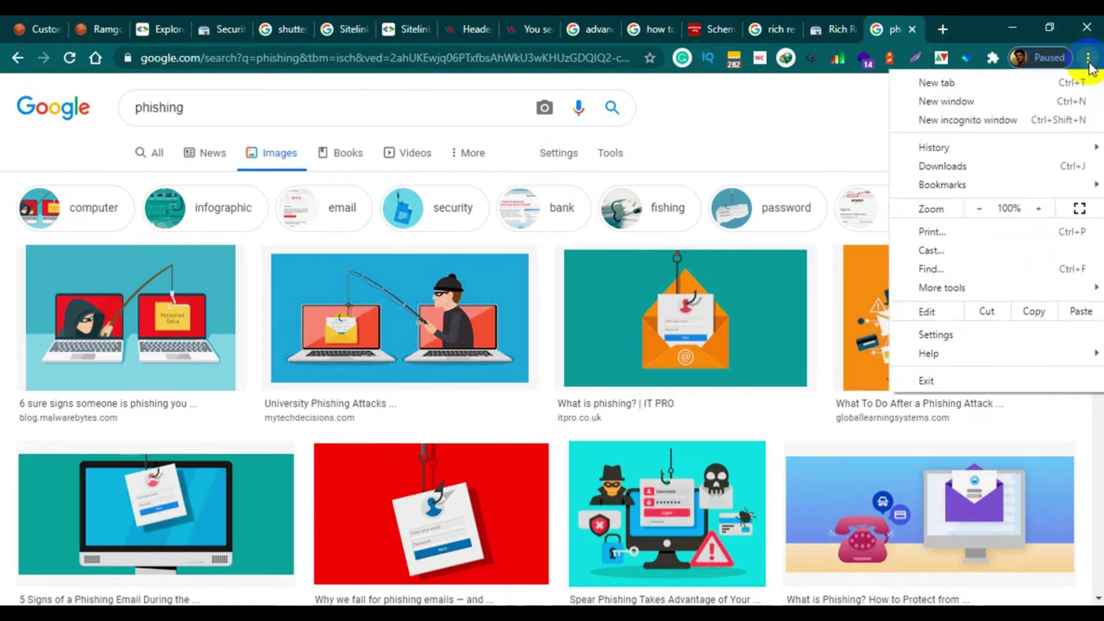
click(964, 337)
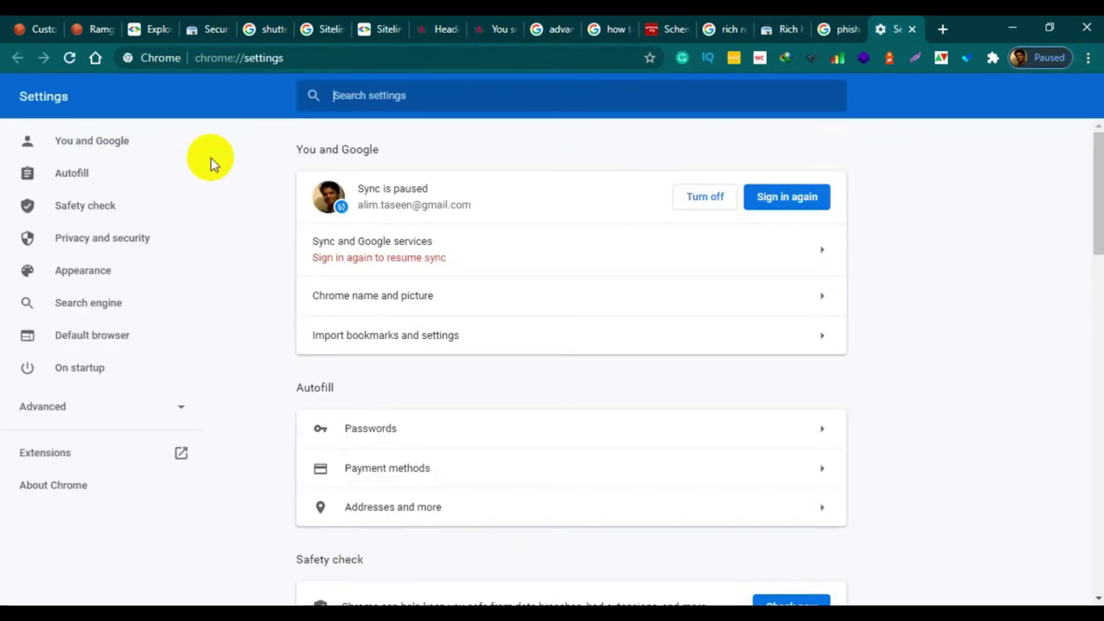
click(103, 240)
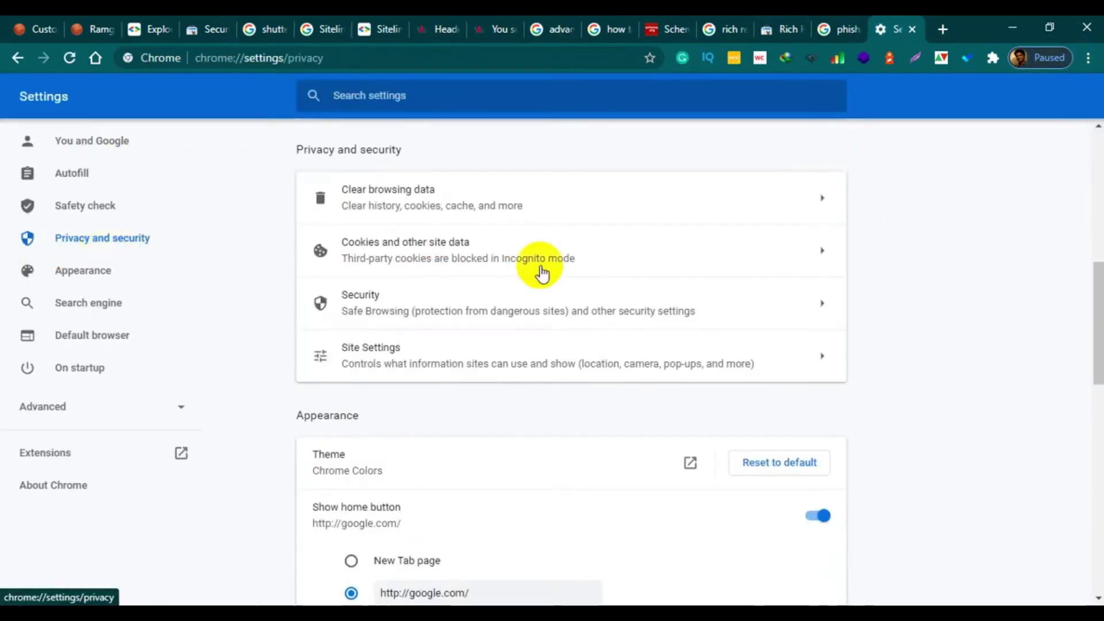
scroll(540, 274, down, 10)
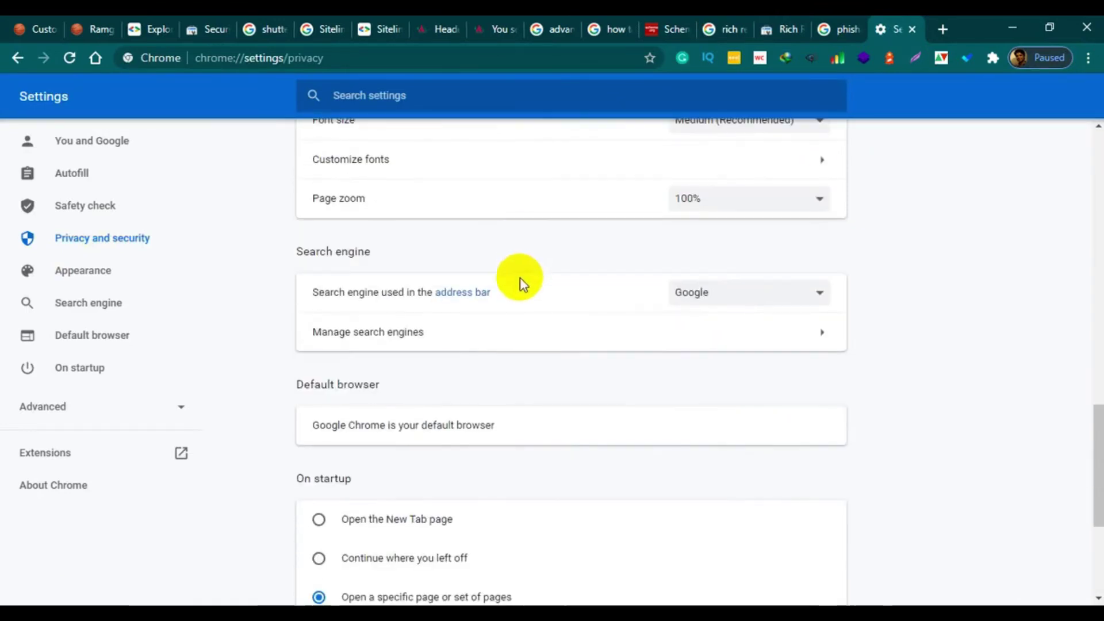
scroll(475, 325, up, 3)
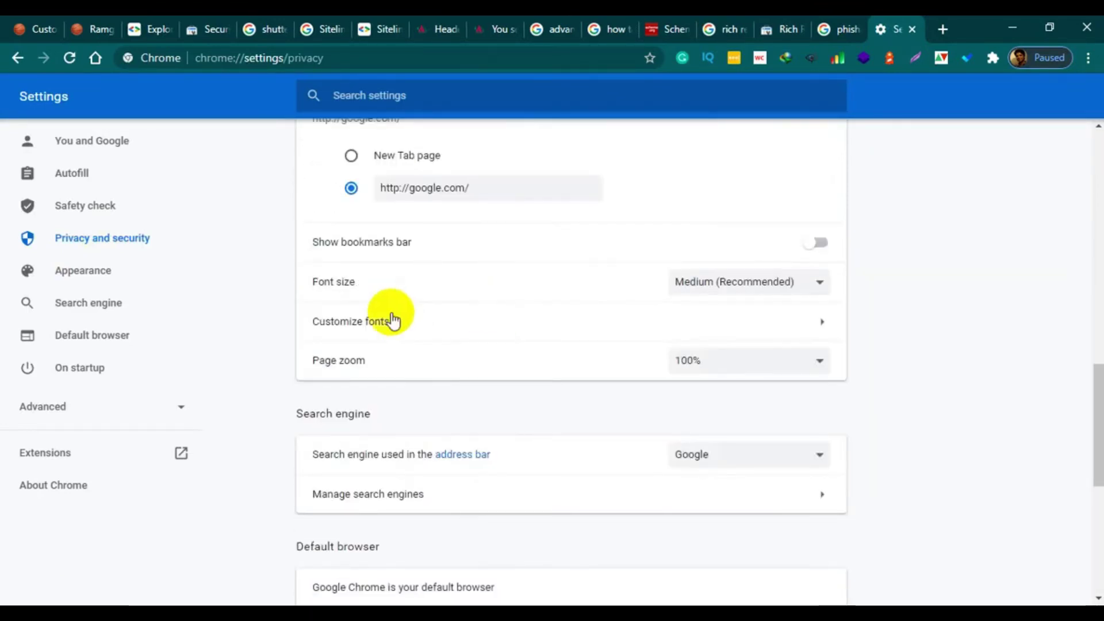
scroll(454, 375, down, 2)
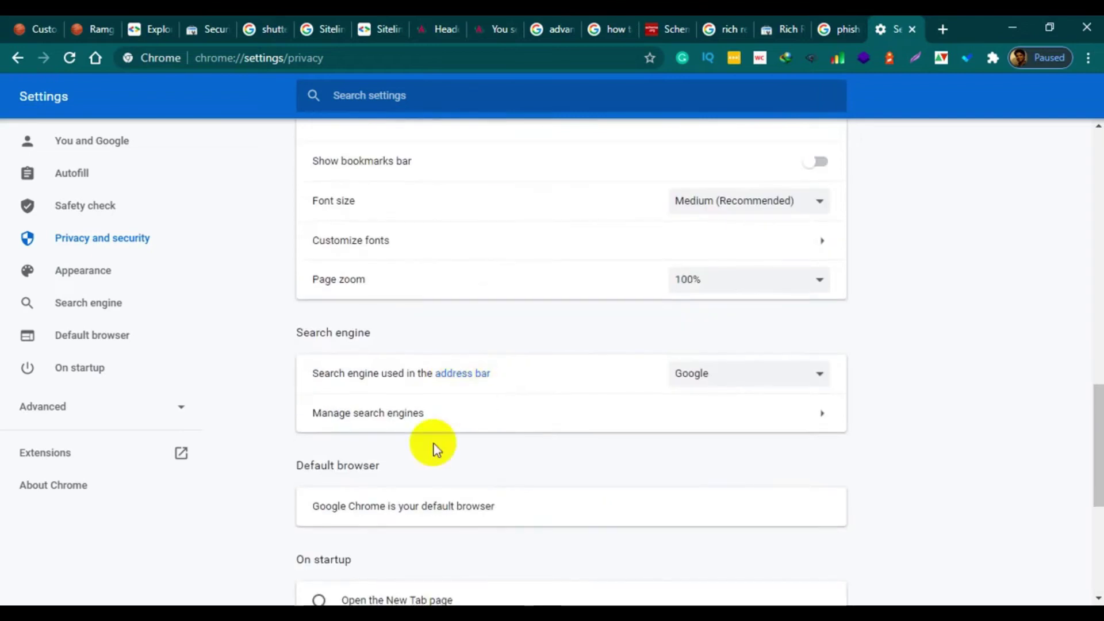
scroll(448, 359, up, 3)
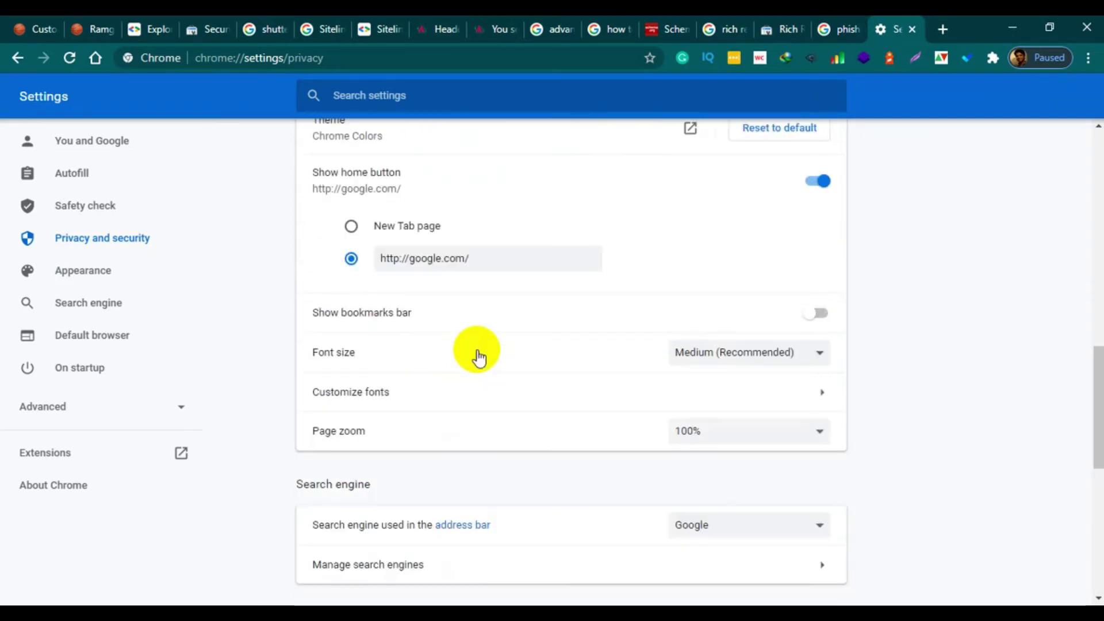
scroll(478, 357, up, 6)
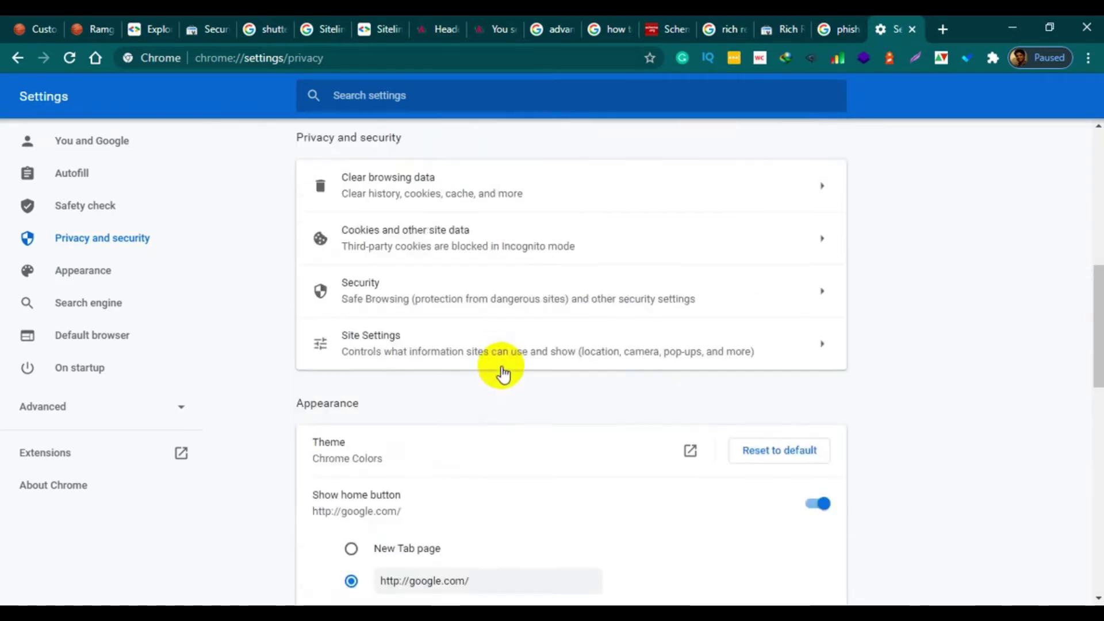
scroll(504, 374, up, 1)
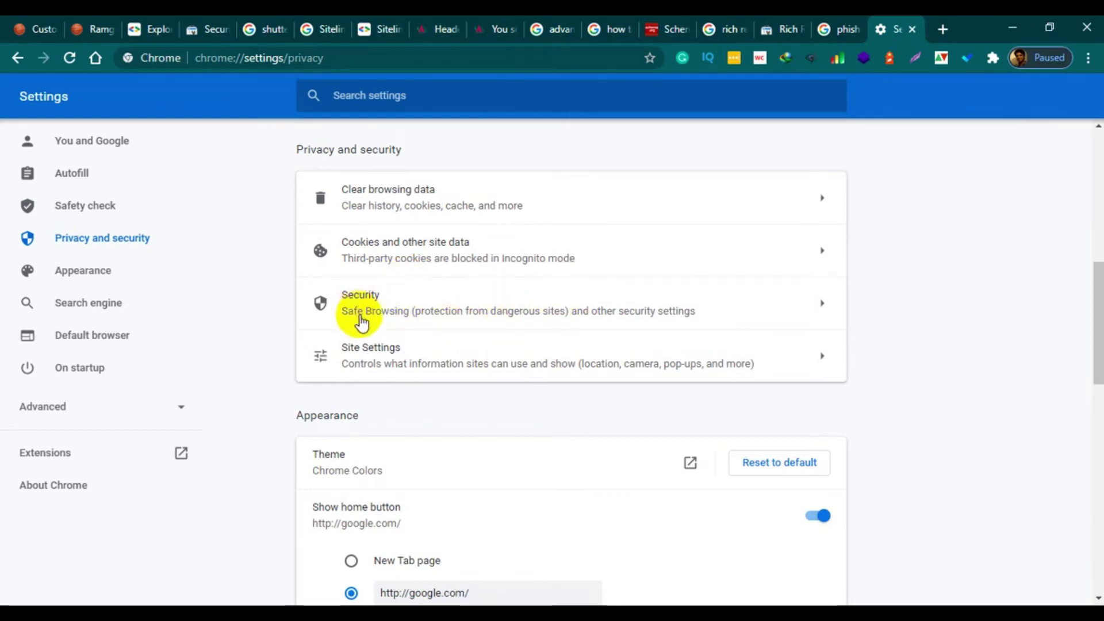
Open the Security settings and review the Safe Browsing options: Enhanced protection, Standard protection and No protection.
click(449, 312)
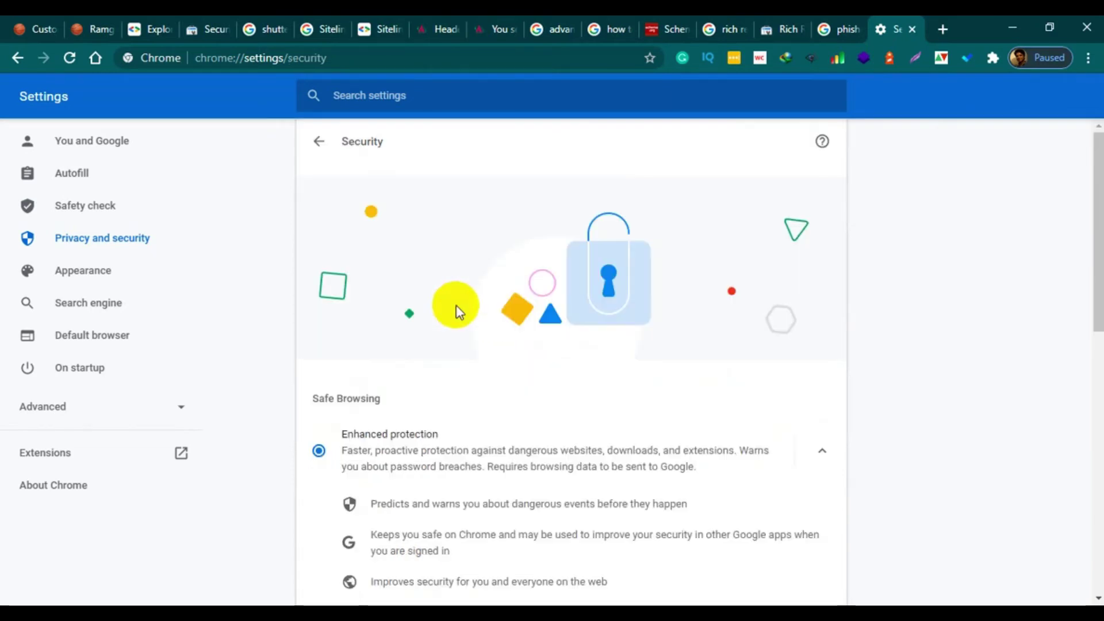
scroll(461, 314, down, 4)
scroll(437, 318, down, 3)
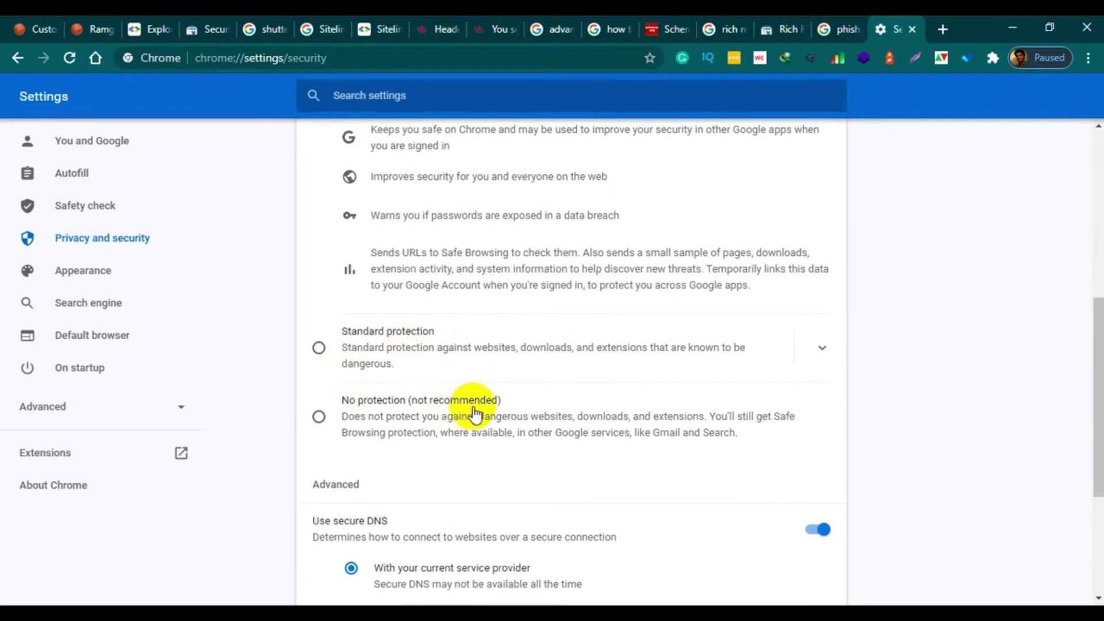
scroll(489, 415, up, 6)
scroll(442, 384, down, 1)
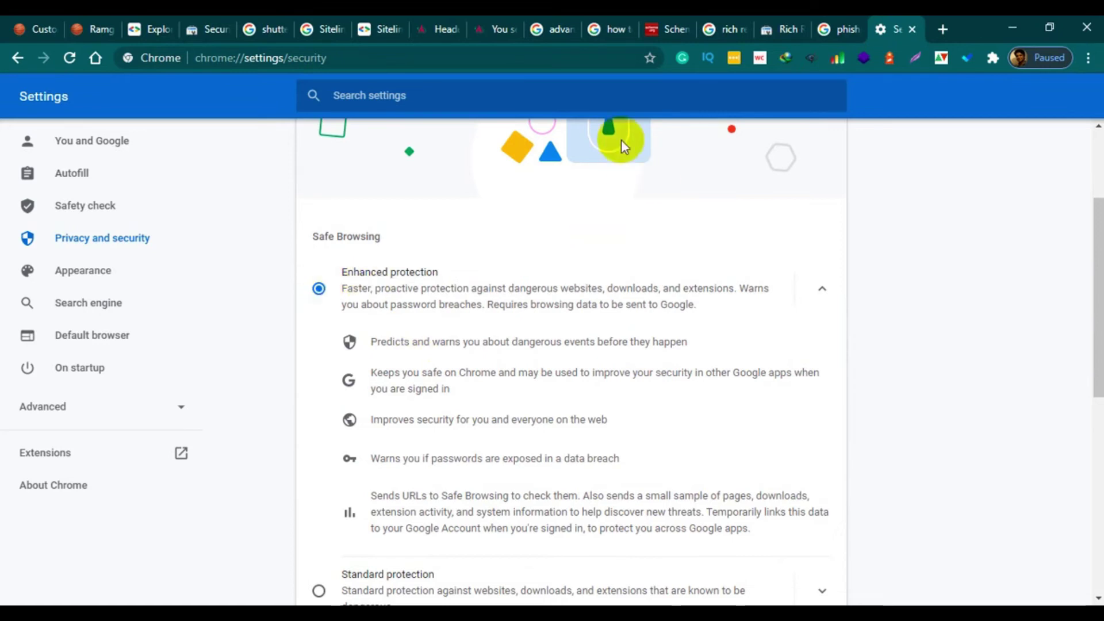
click(864, 96)
Switch to the Notepad list and highlight Malware, Code injection, Content injection and URL injection one after another.
key(alt+Tab)
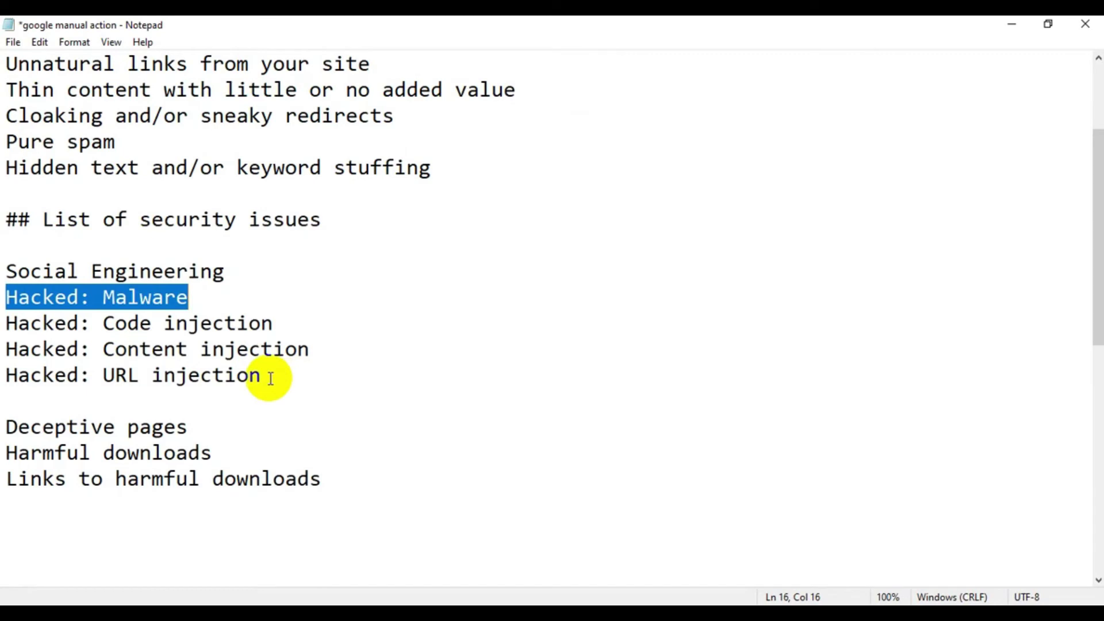
click(269, 349)
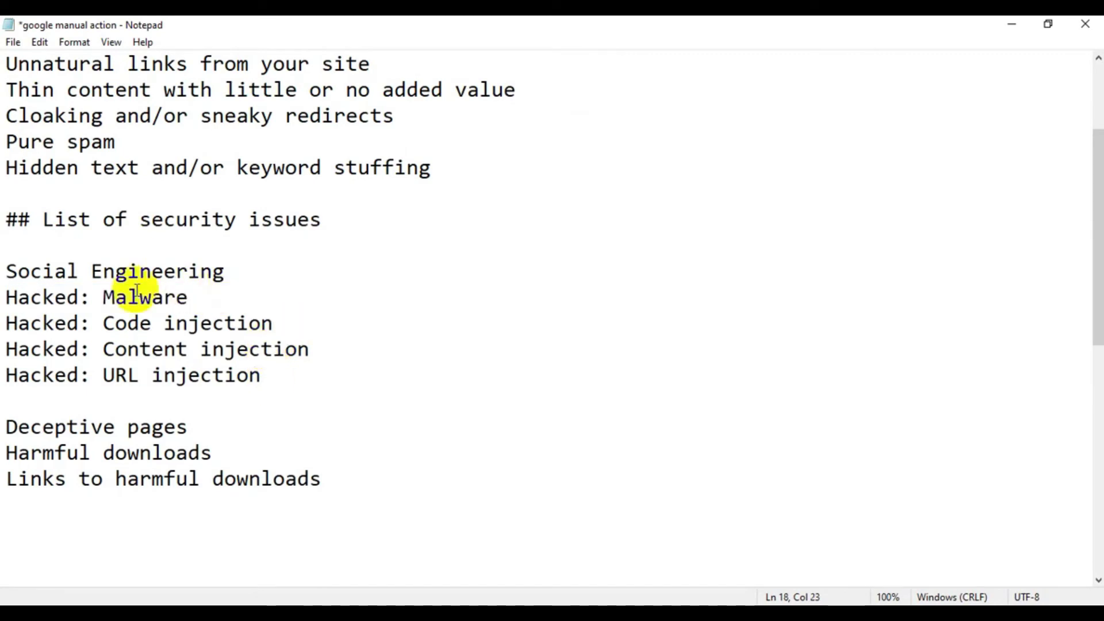
drag(109, 298, 210, 297)
drag(102, 323, 296, 325)
drag(104, 349, 313, 352)
click(282, 401)
drag(104, 382, 263, 378)
click(278, 402)
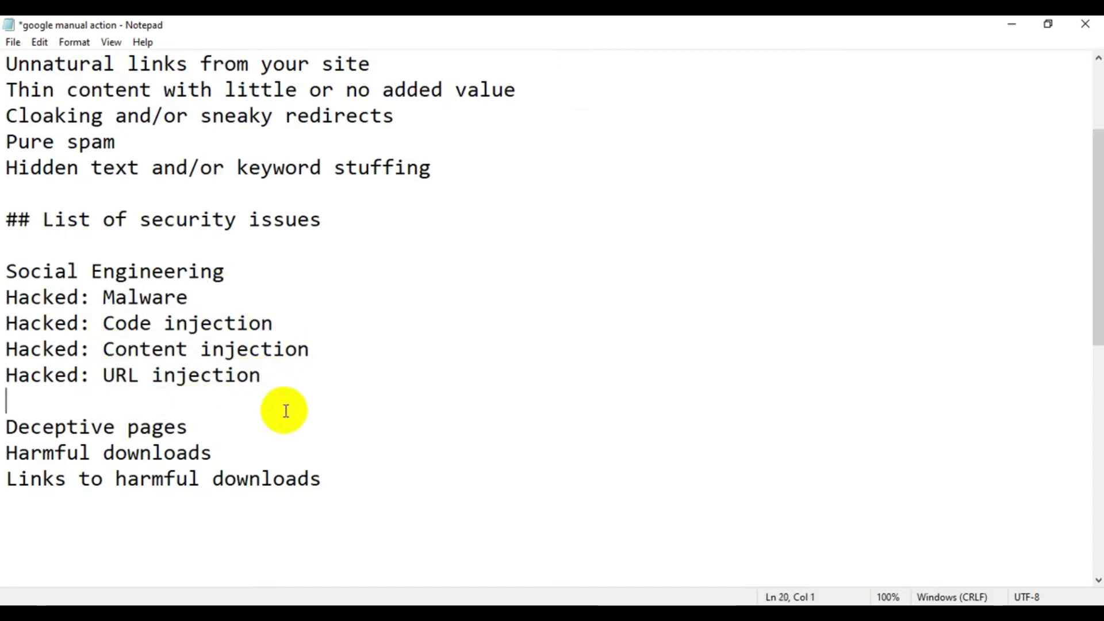
Highlight the "Deceptive pages" and "Harmful downloads" entries in turn, and clear the selection.
drag(5, 427, 198, 427)
click(296, 441)
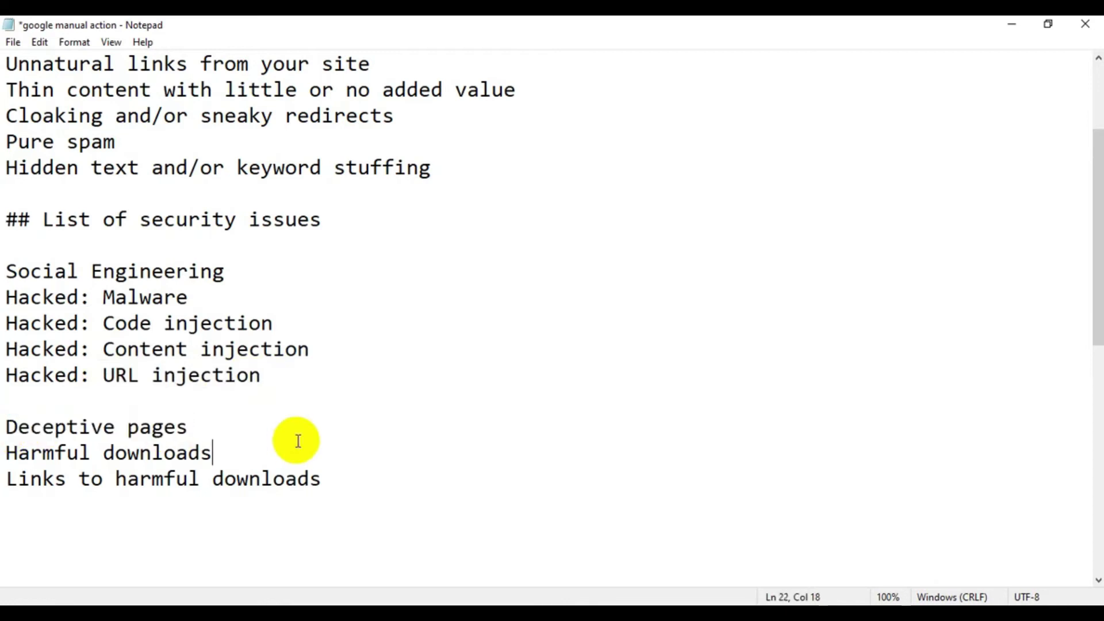
drag(3, 456, 218, 456)
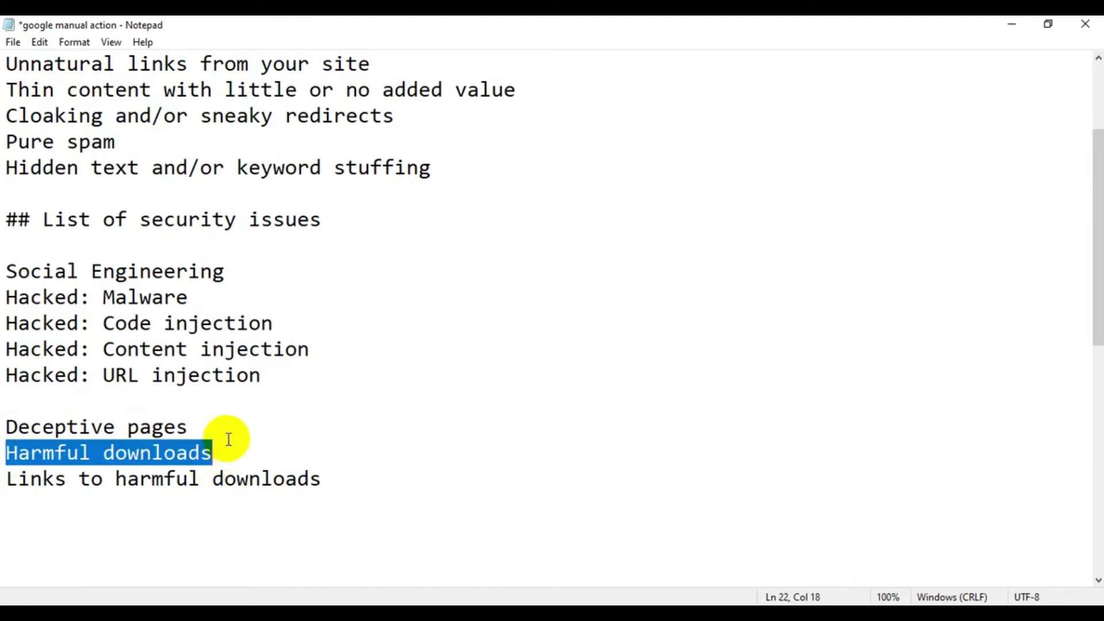
click(228, 438)
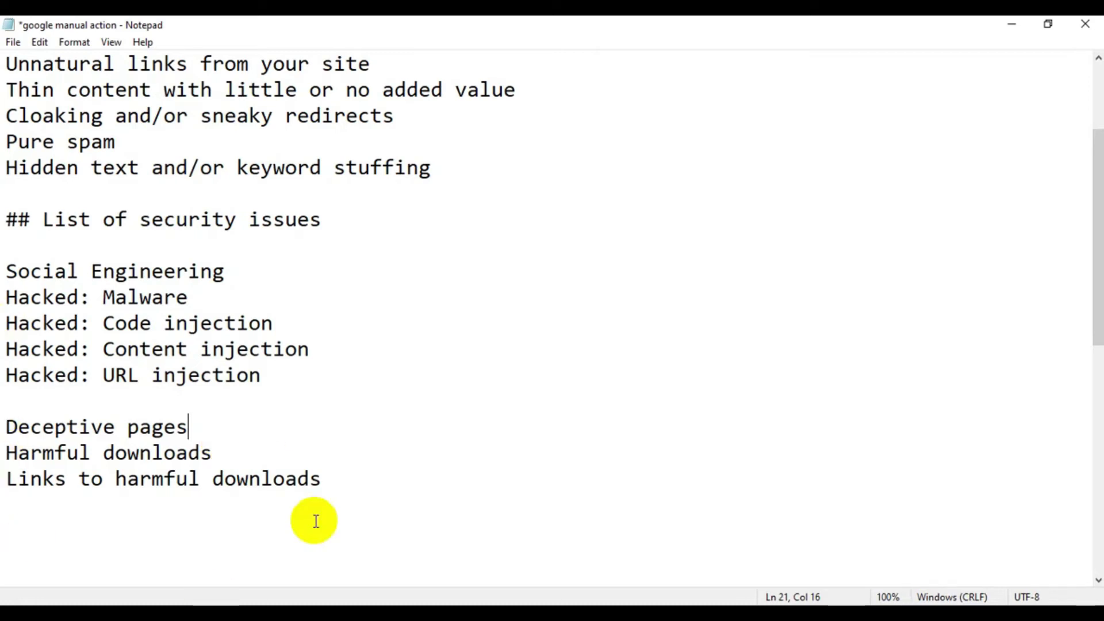
Switch to Chrome, check the Search Console Security issues report, and browse the shutterstock search results.
click(281, 607)
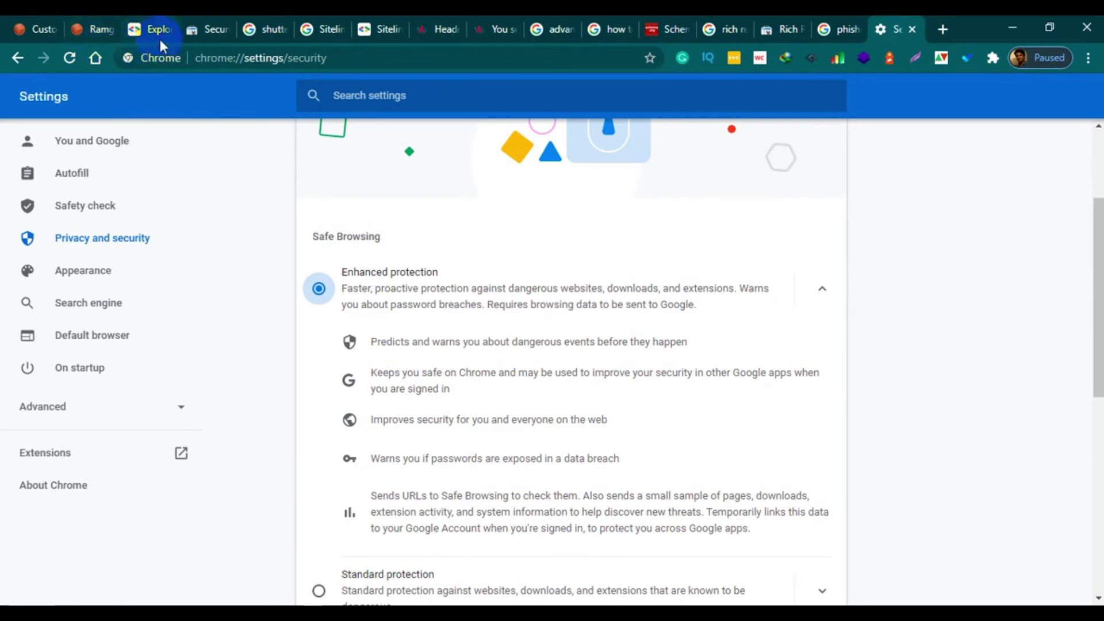
click(194, 29)
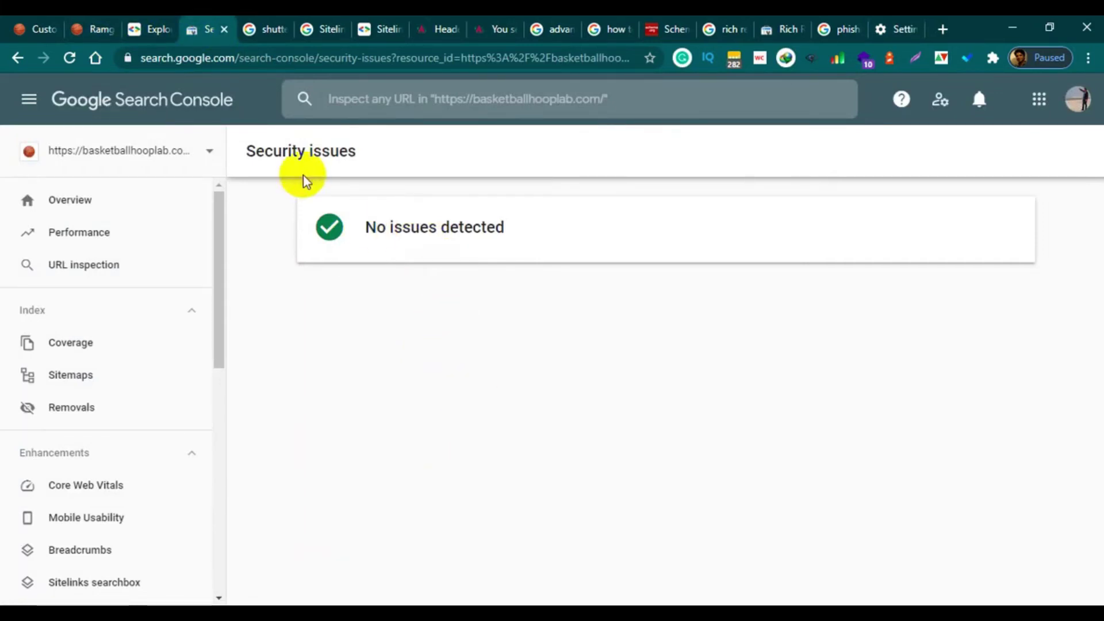
click(260, 30)
scroll(564, 382, down, 5)
scroll(585, 382, up, 7)
scroll(574, 393, down, 7)
scroll(574, 393, down, 15)
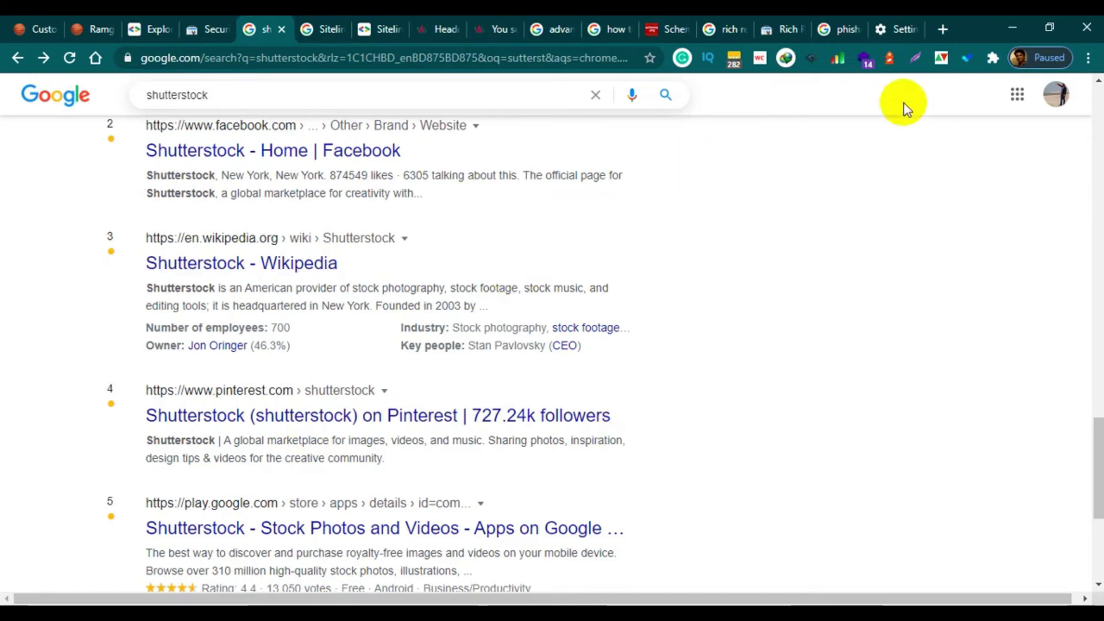
Reopen the phishing image results and skim the pictures from the start of the page.
click(840, 28)
scroll(442, 275, down, 5)
scroll(541, 351, up, 5)
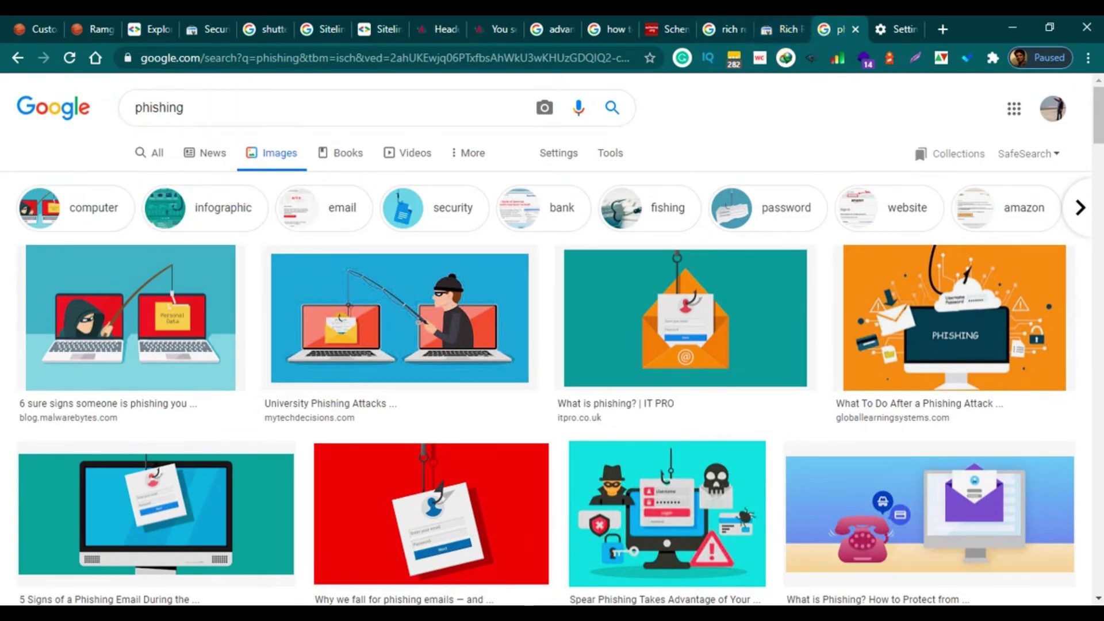
Copy the "Hacked: Malware" entry from the Notepad list and switch back to Chrome.
click(293, 546)
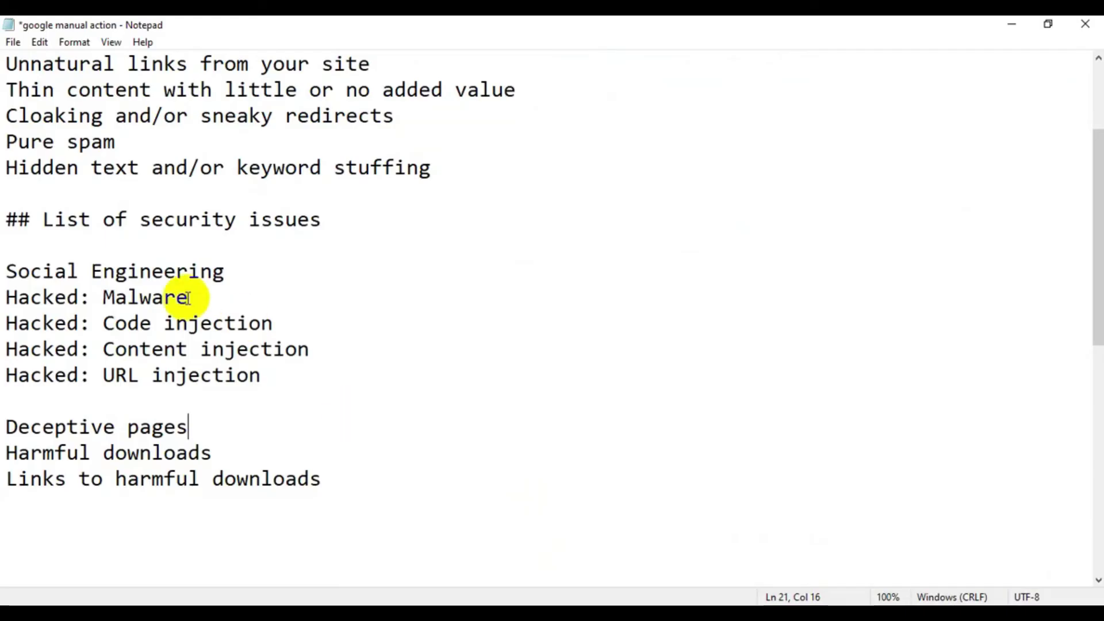
drag(6, 297, 240, 306)
key(ctrl+c)
key(alt+Tab)
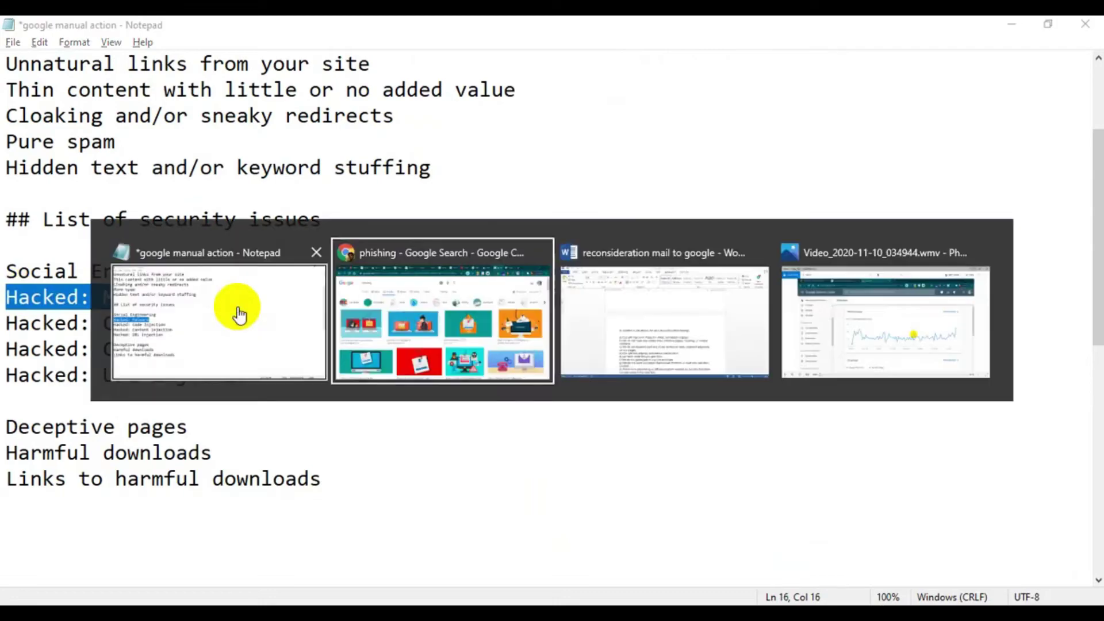
Search Google Images for "Hacked: Malware" and preview the site malware warning and the Reported Attack Page image.
key(ctrl+v)
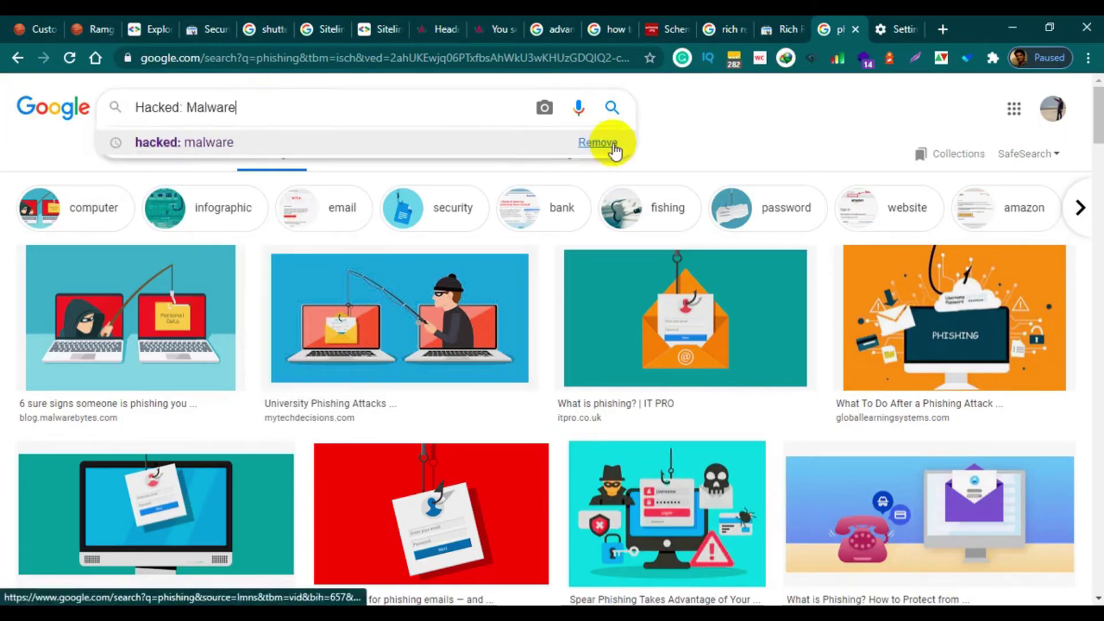
click(611, 108)
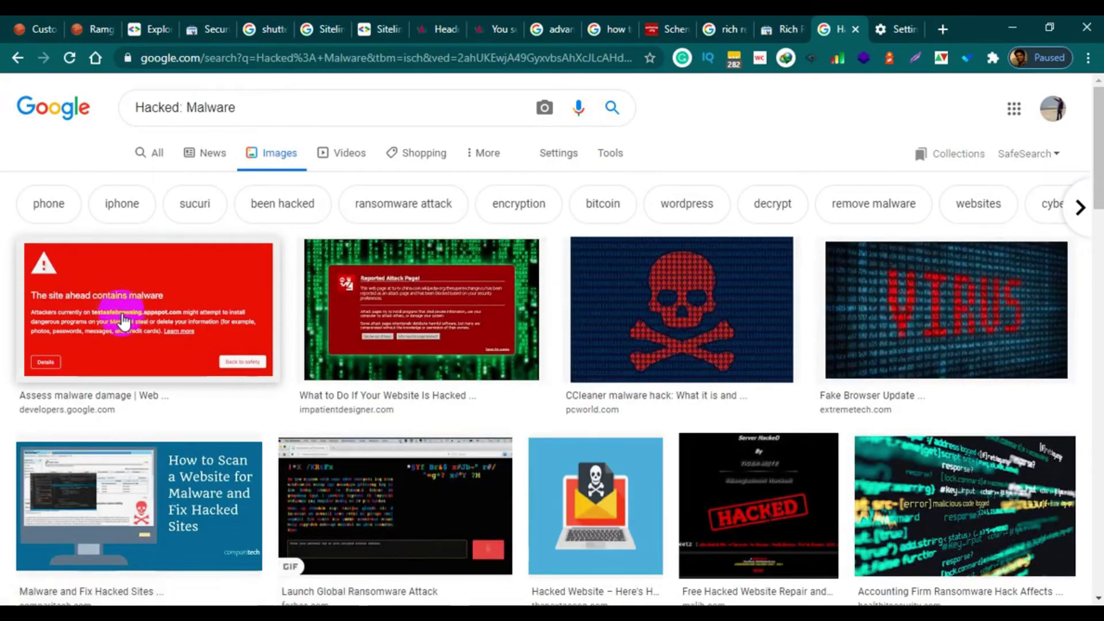
click(127, 320)
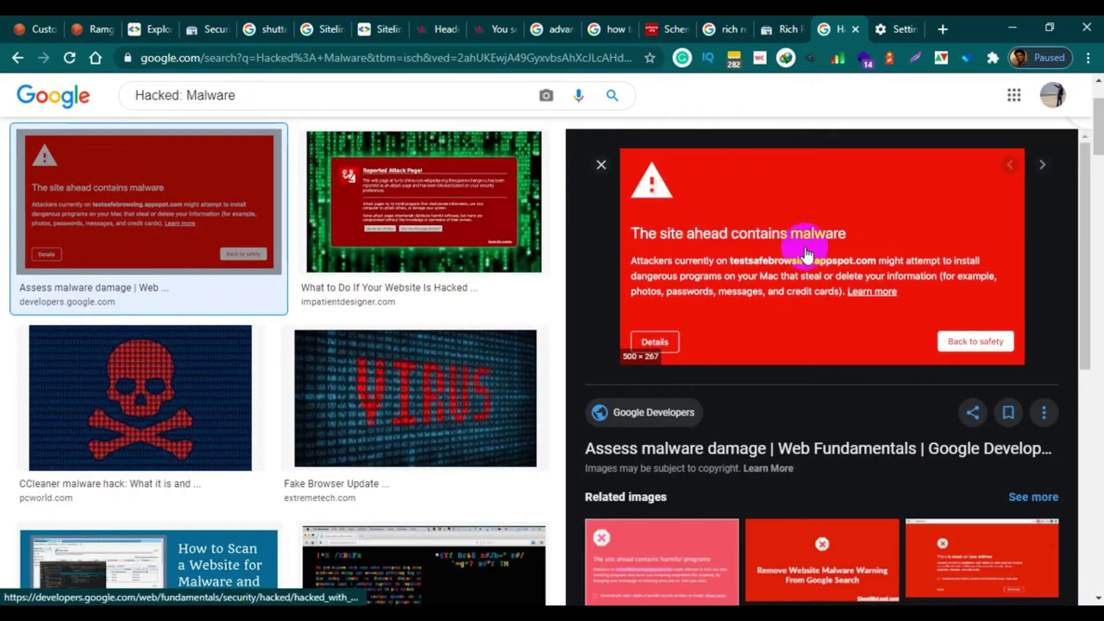
click(439, 217)
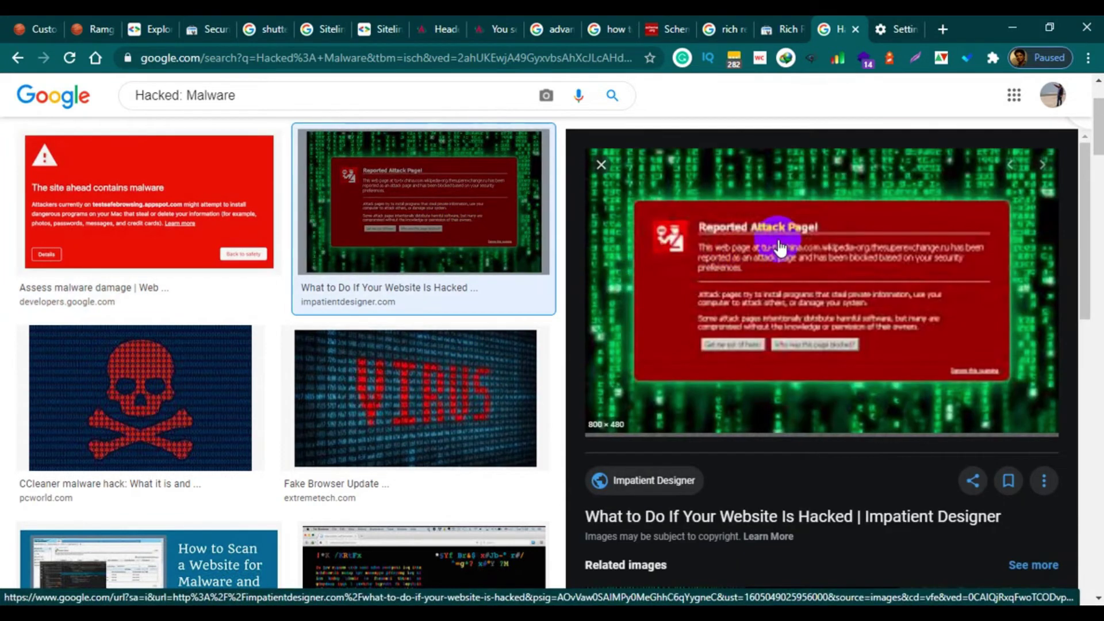
scroll(956, 340, down, 4)
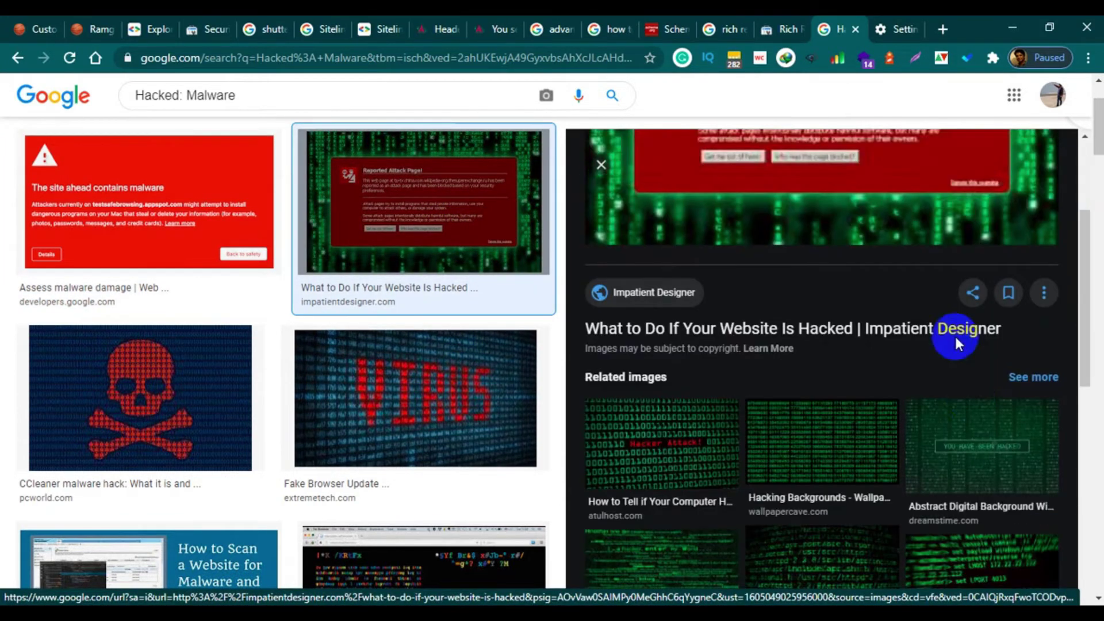
scroll(415, 414, down, 3)
scroll(415, 414, down, 3)
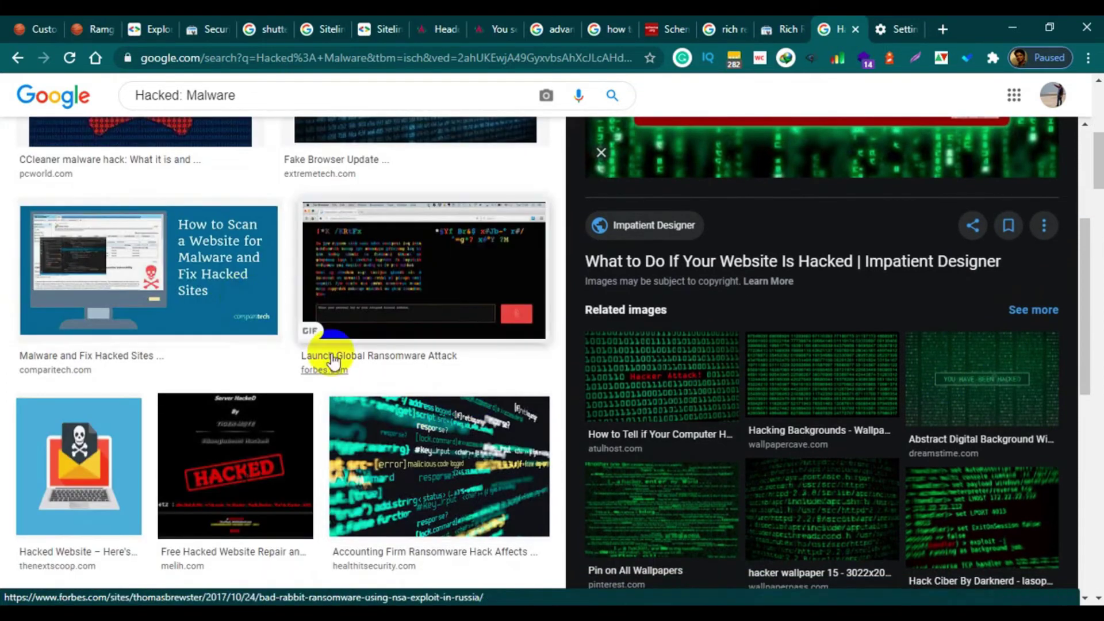
scroll(502, 414, down, 7)
scroll(499, 419, up, 10)
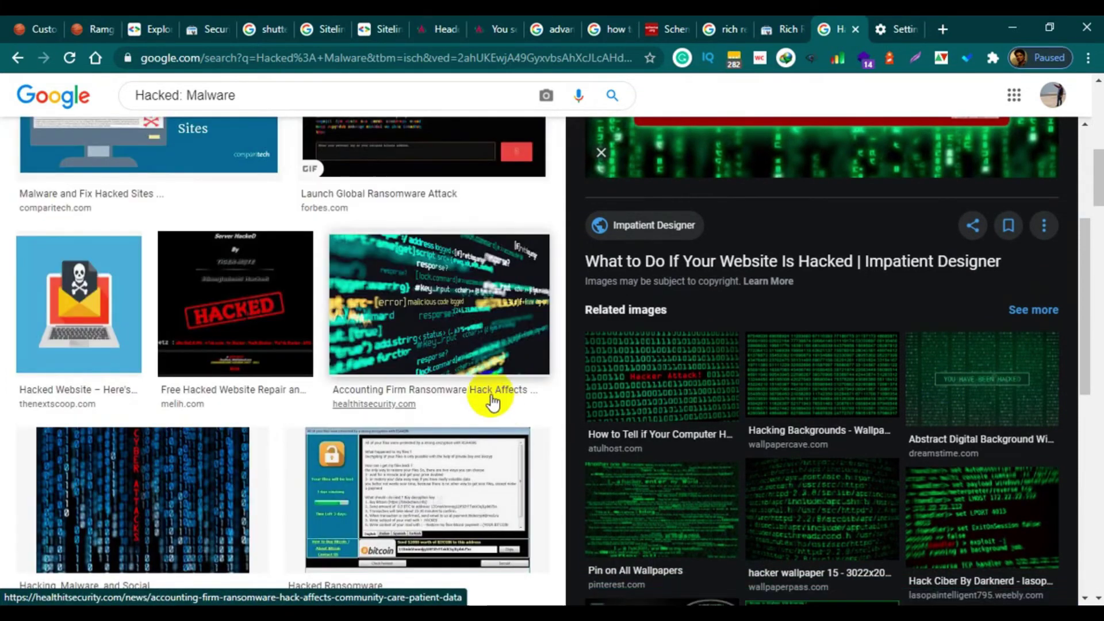
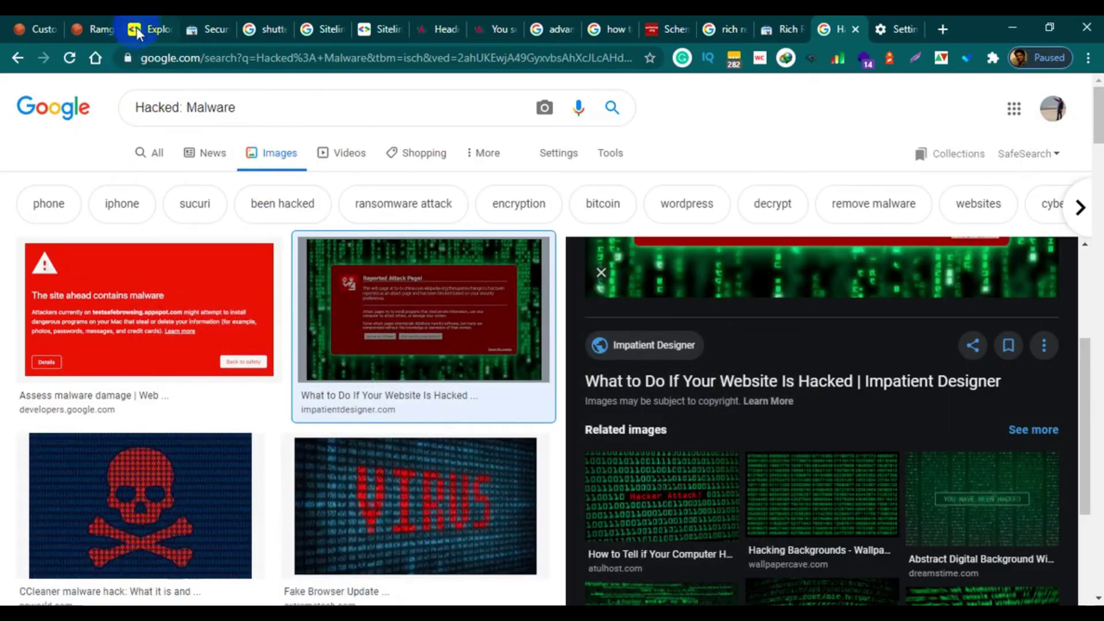
Return to the Search Console Security issues page and look through the Legacy tools and reports section.
click(194, 31)
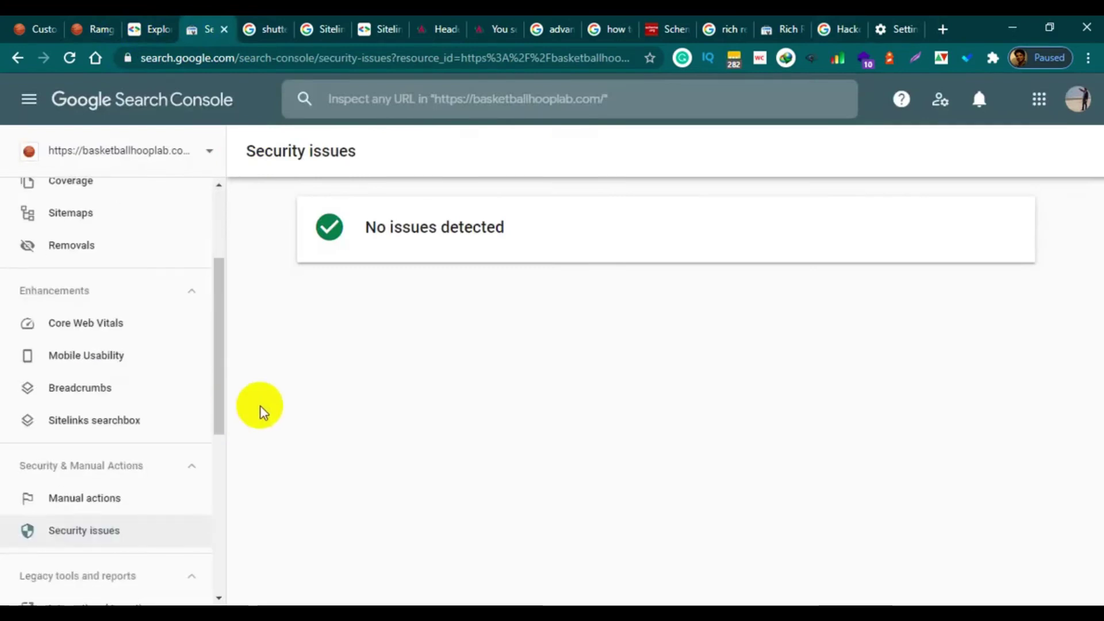
scroll(202, 466, down, 3)
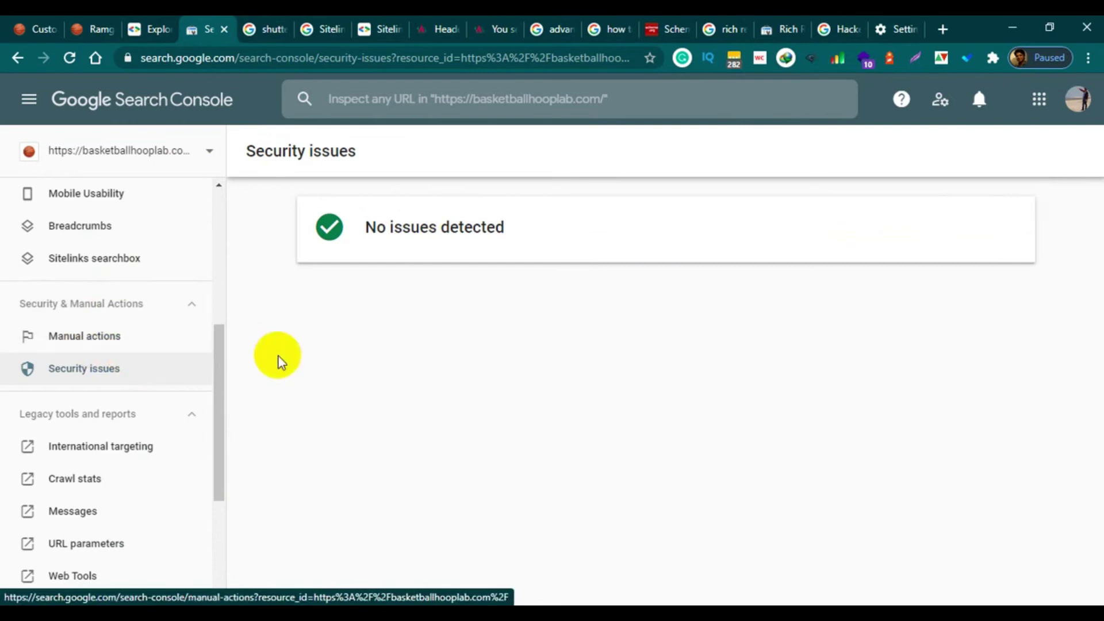
scroll(182, 391, down, 3)
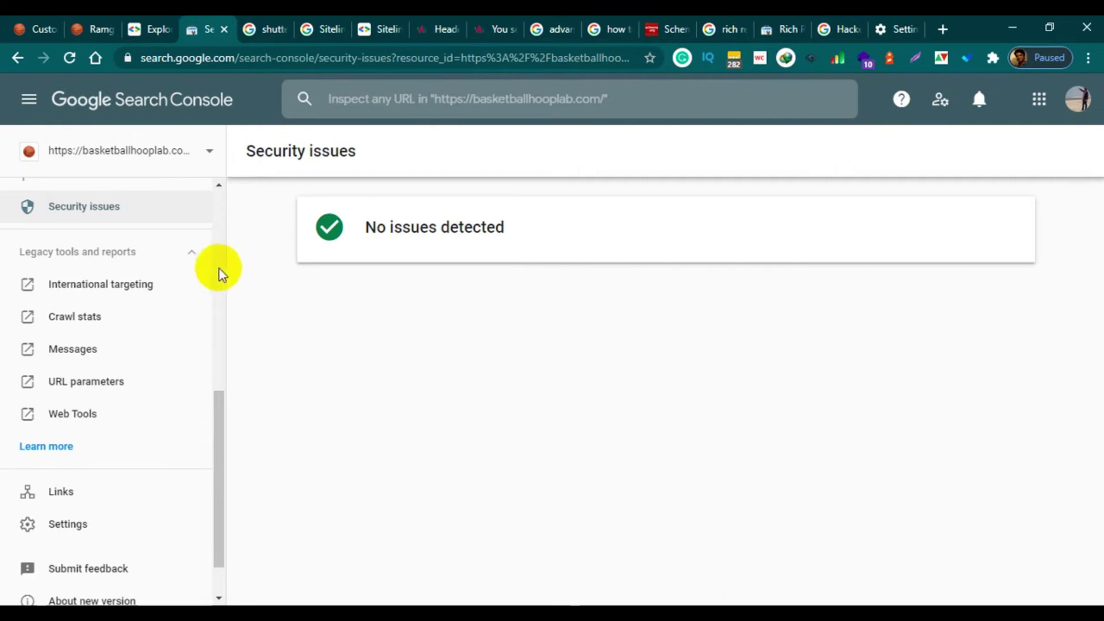
scroll(180, 340, up, 1)
scroll(199, 353, down, 2)
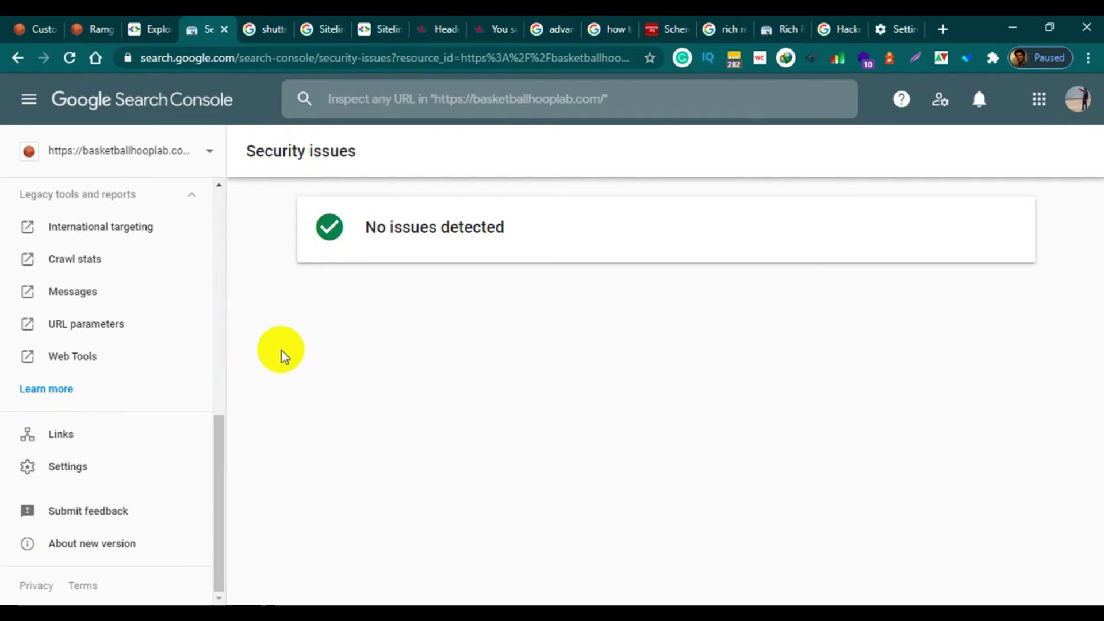
scroll(209, 370, up, 1)
click(155, 278)
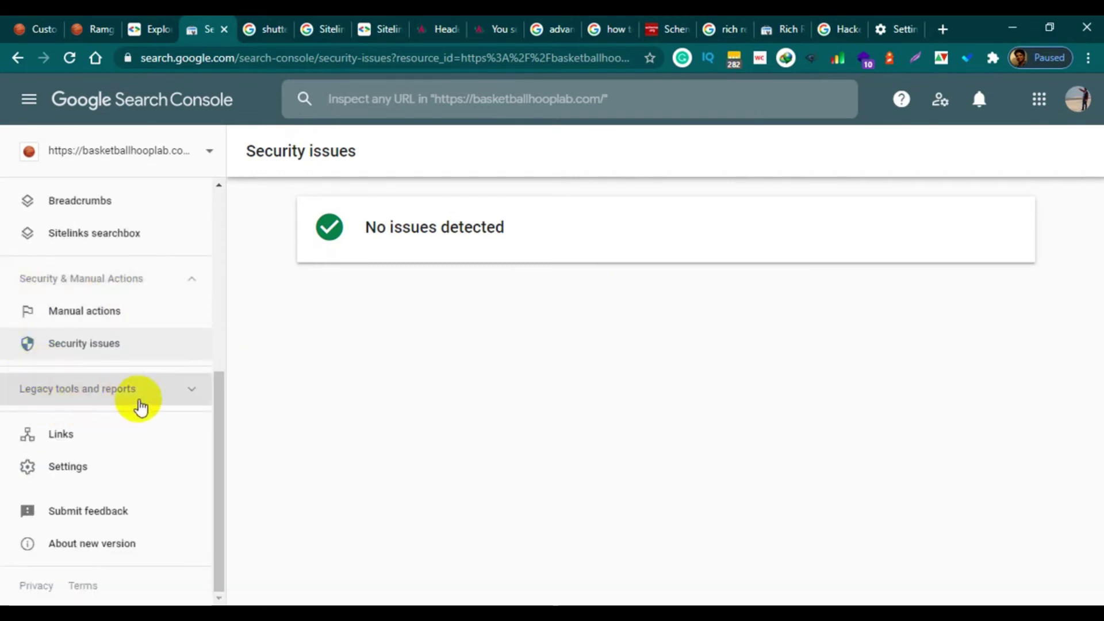
click(168, 391)
scroll(143, 345, down, 1)
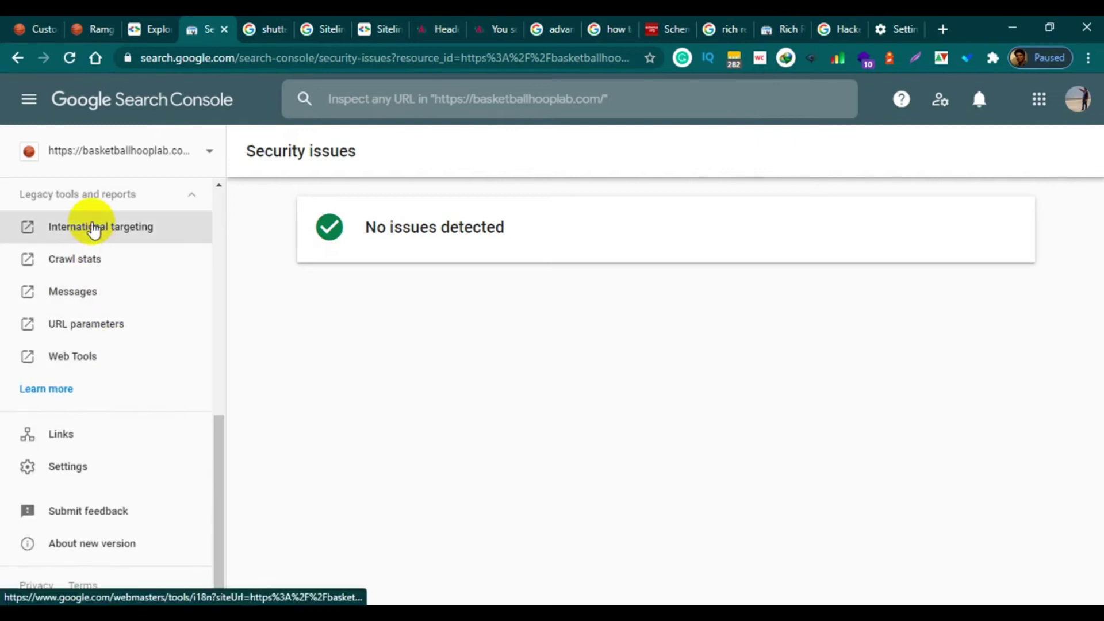
Open the International targeting report for the site and review its Country and Language settings.
click(92, 227)
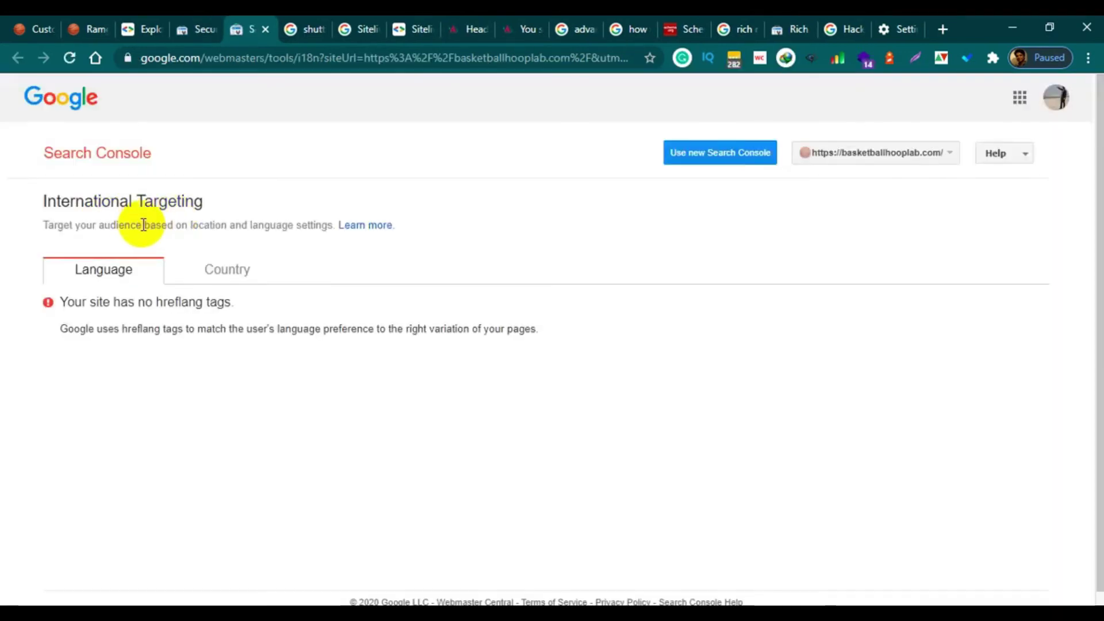
click(214, 278)
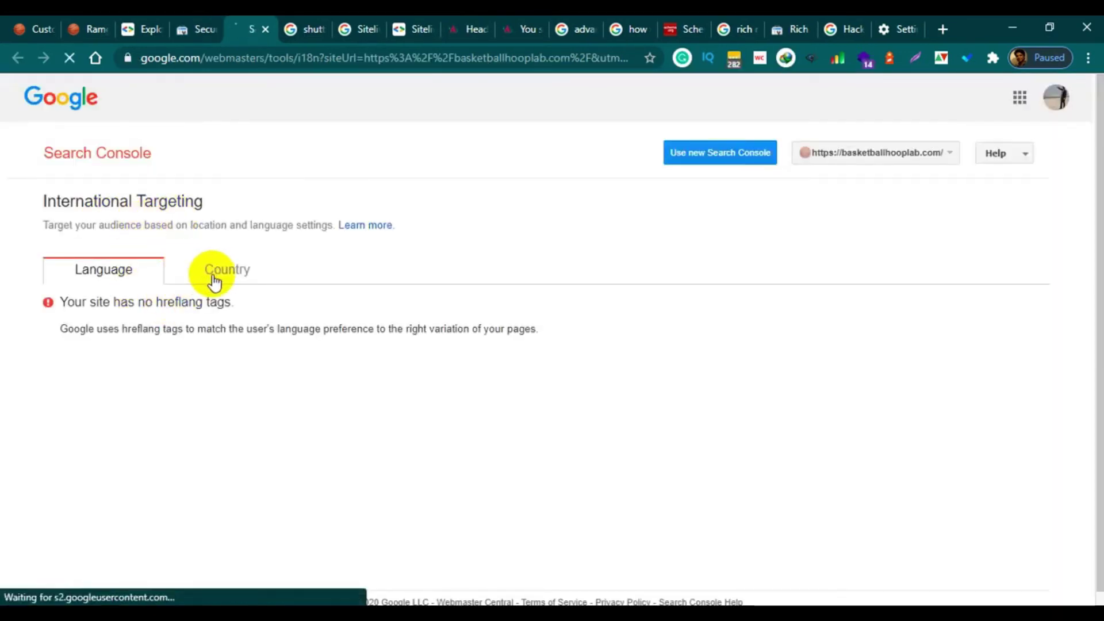
scroll(198, 310, down, 1)
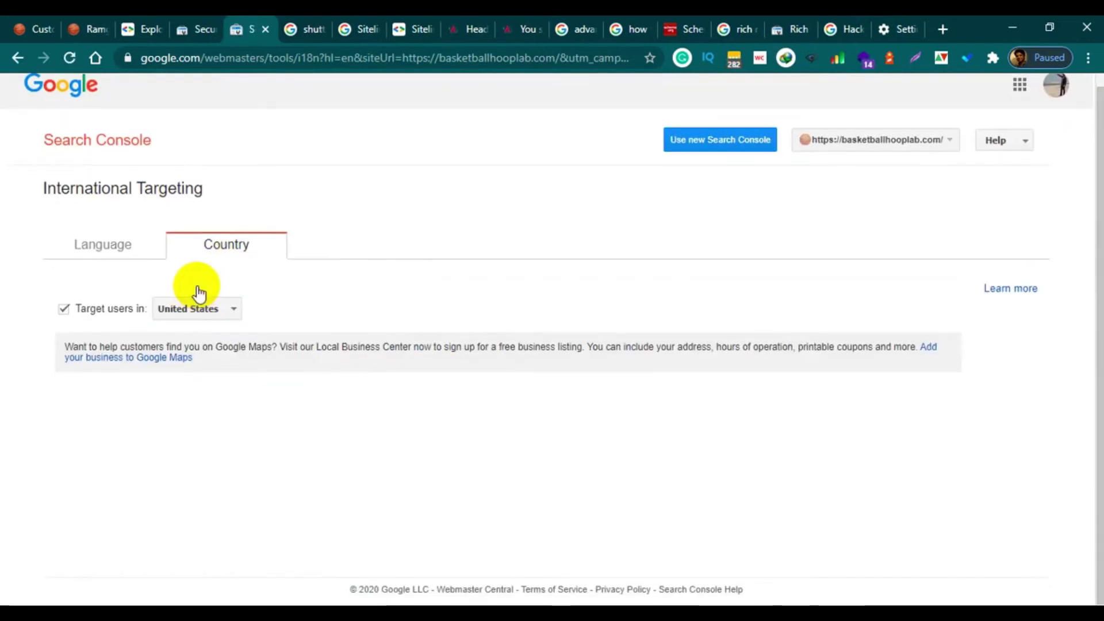
click(104, 256)
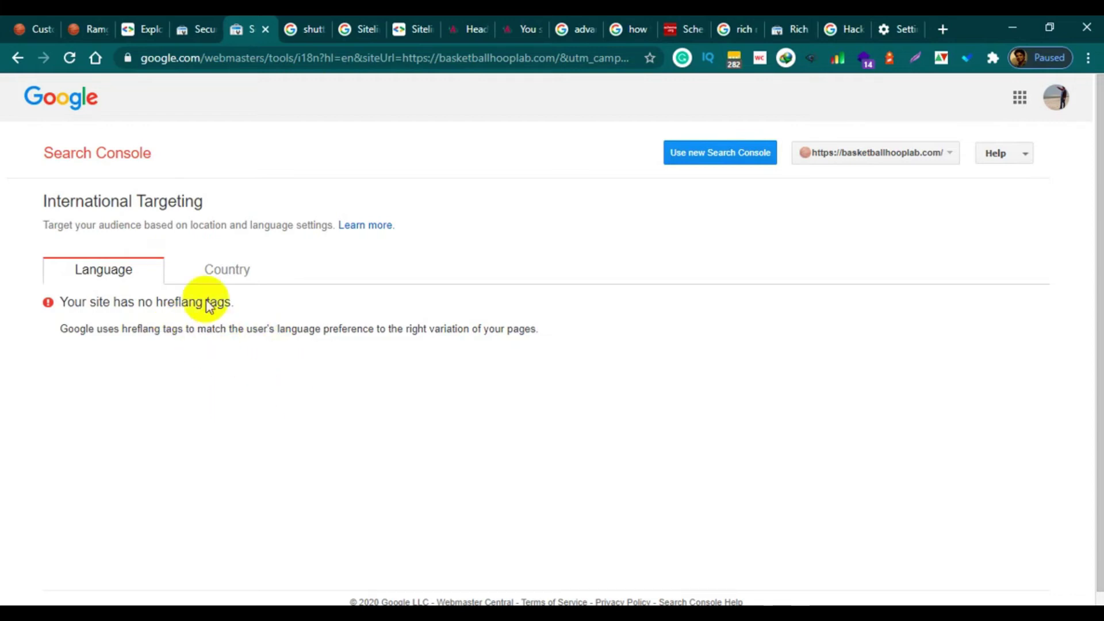
Set the site's international target country to Bangladesh and save the change.
click(218, 274)
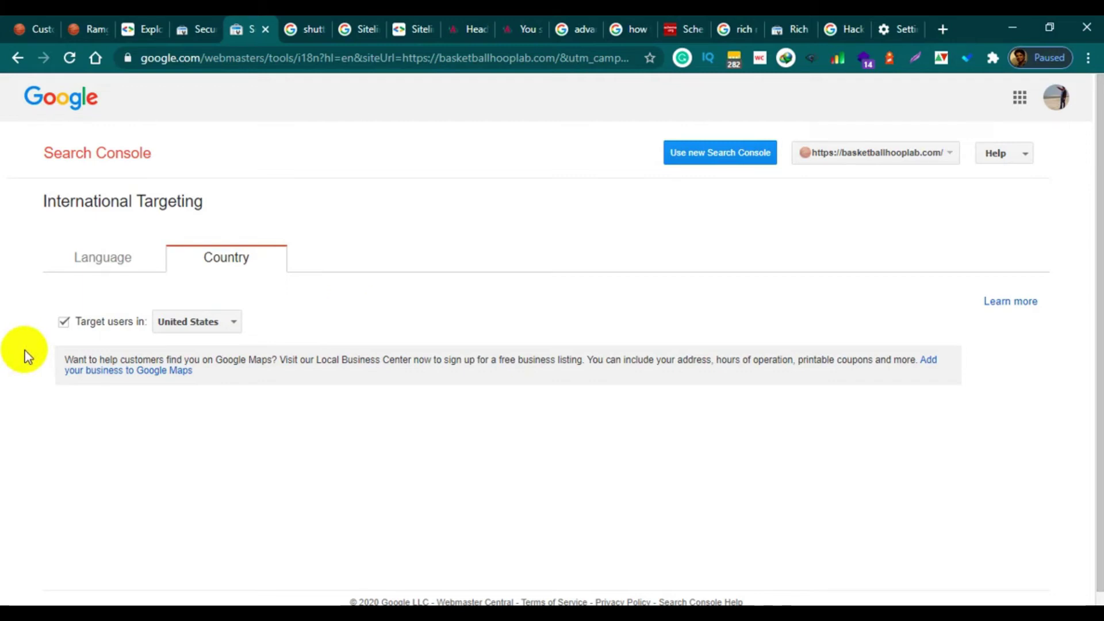
click(64, 323)
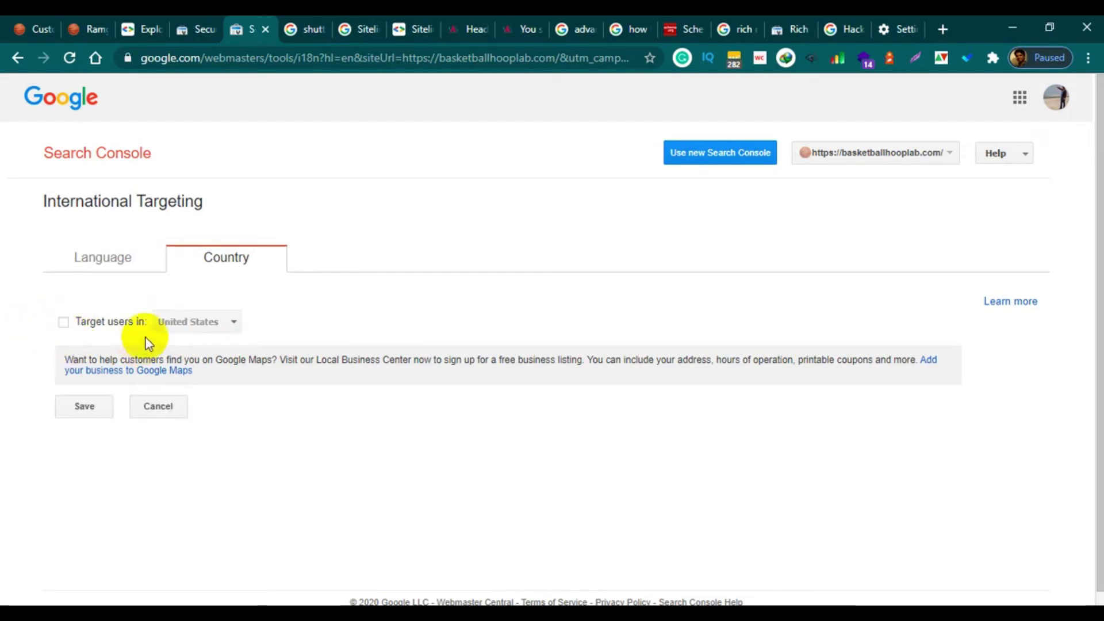
click(61, 325)
click(194, 322)
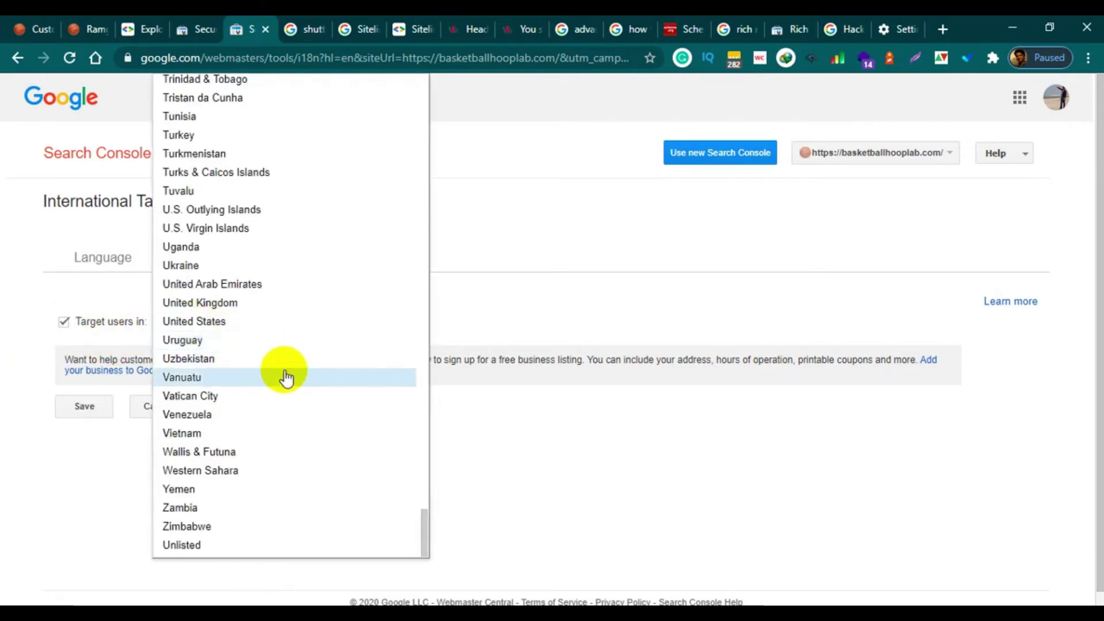
scroll(291, 375, up, 20)
drag(424, 414, 420, 92)
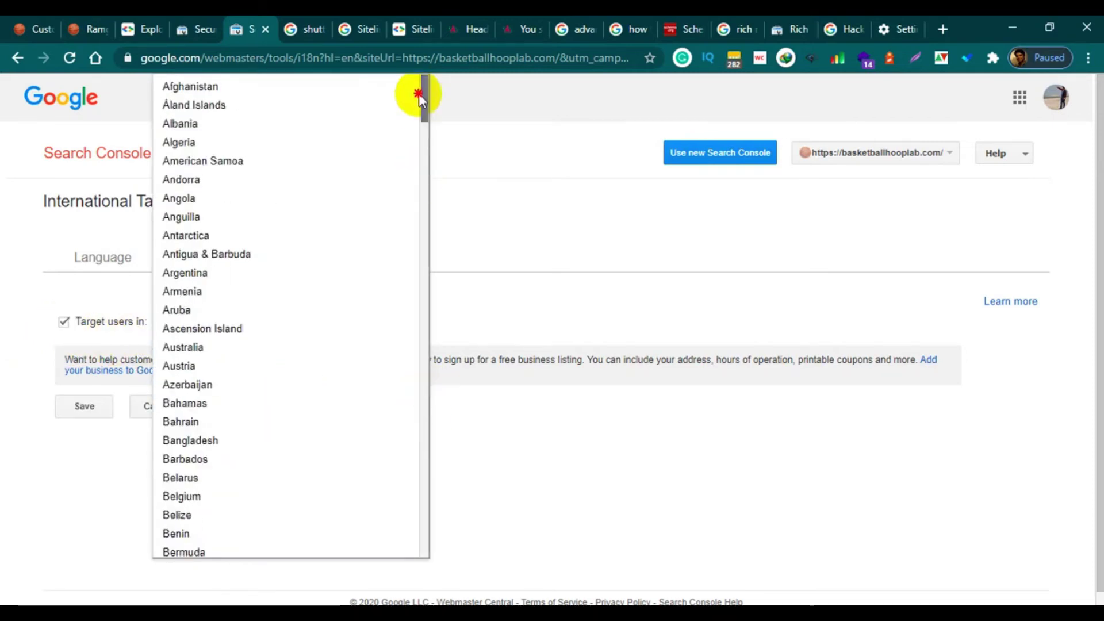
click(208, 441)
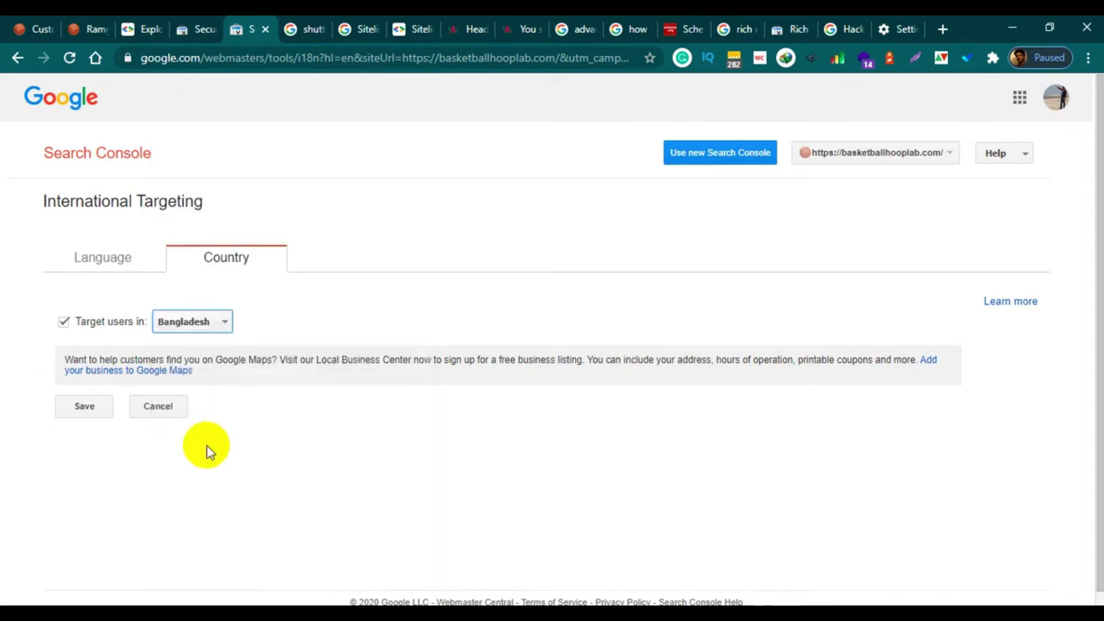
click(85, 406)
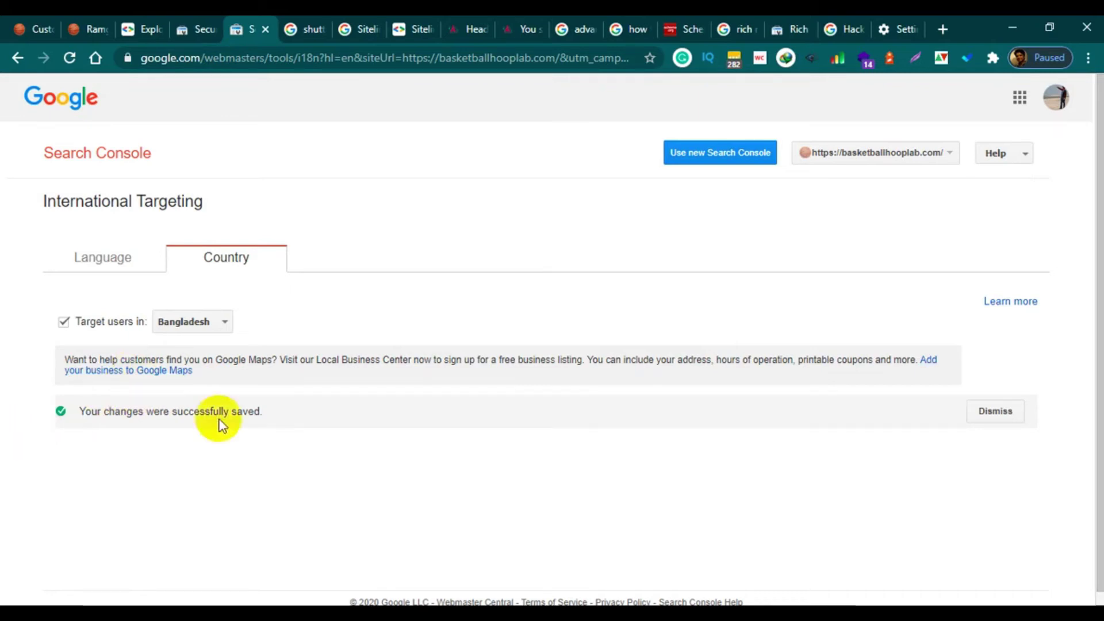
Turn country targeting off and save, and turn it back on for Bangladesh and save again.
click(63, 323)
click(75, 405)
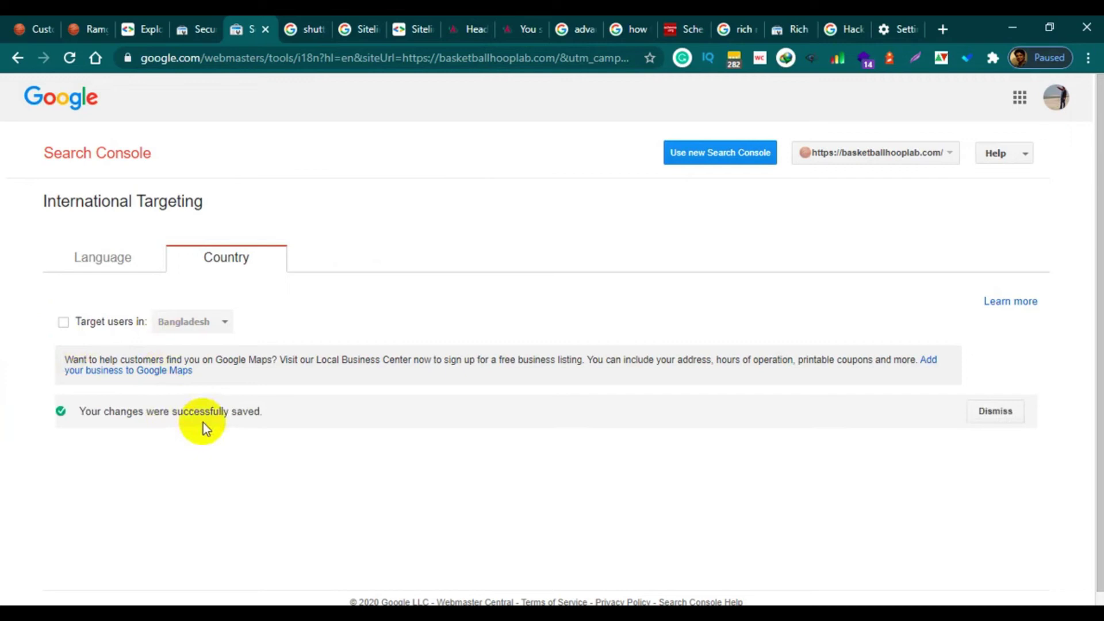
click(64, 322)
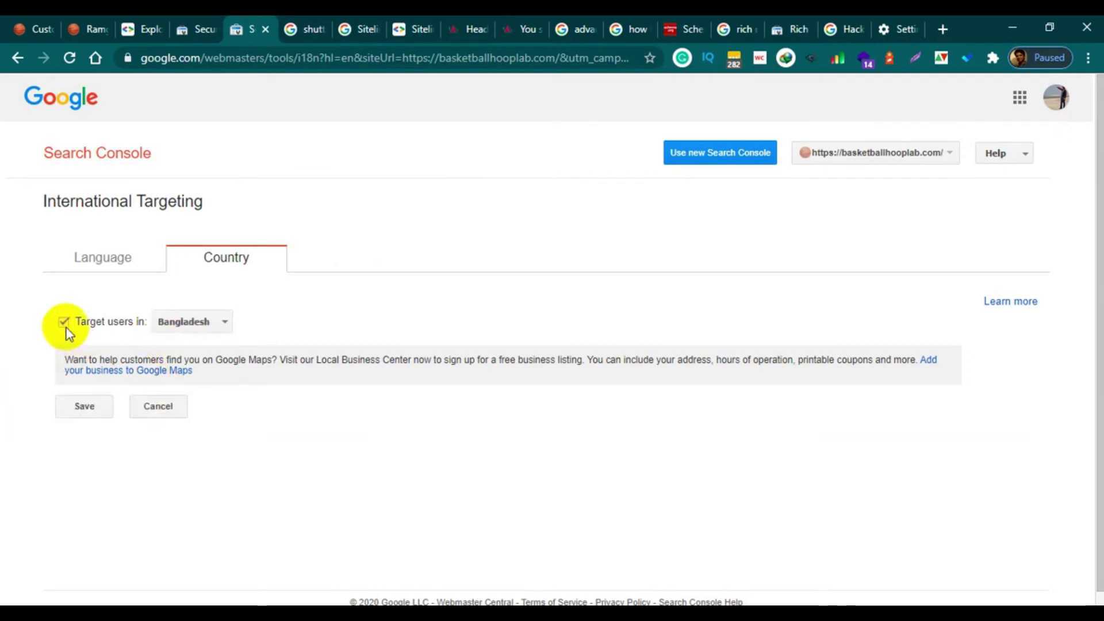
click(86, 407)
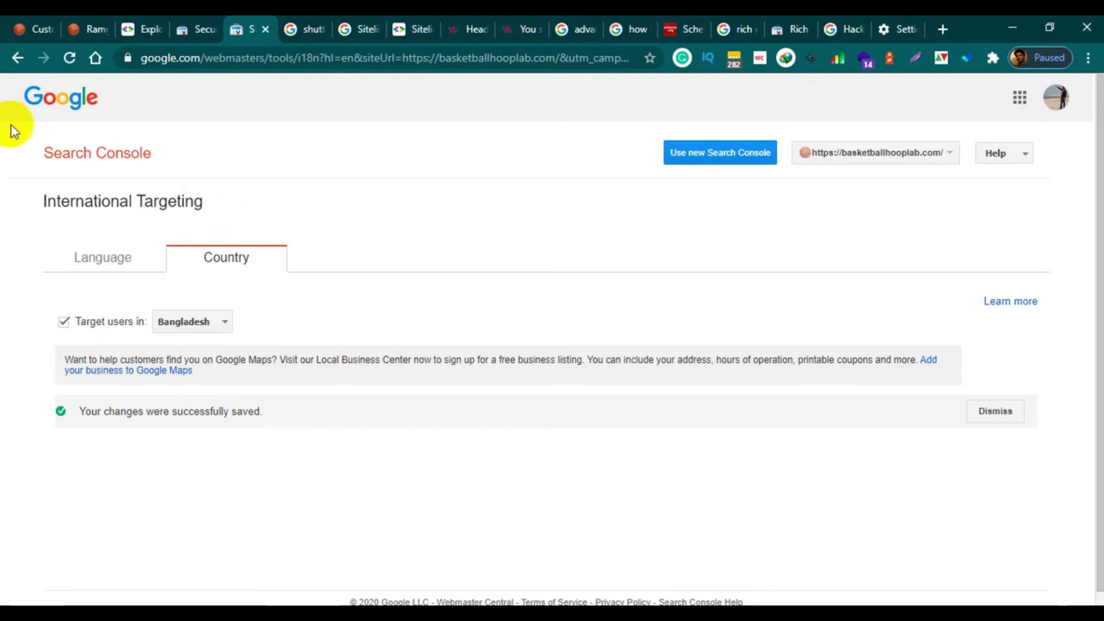
Open the site's Crawl stats report in a new tab and examine its crawling and download charts.
click(184, 26)
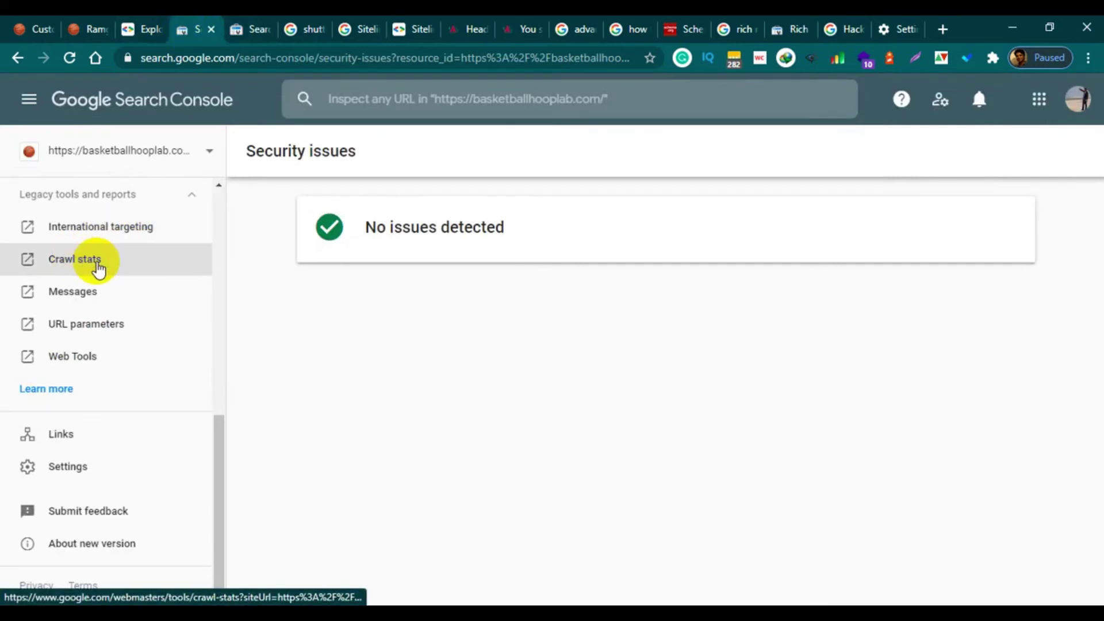
click(74, 261)
right_click(74, 261)
click(109, 270)
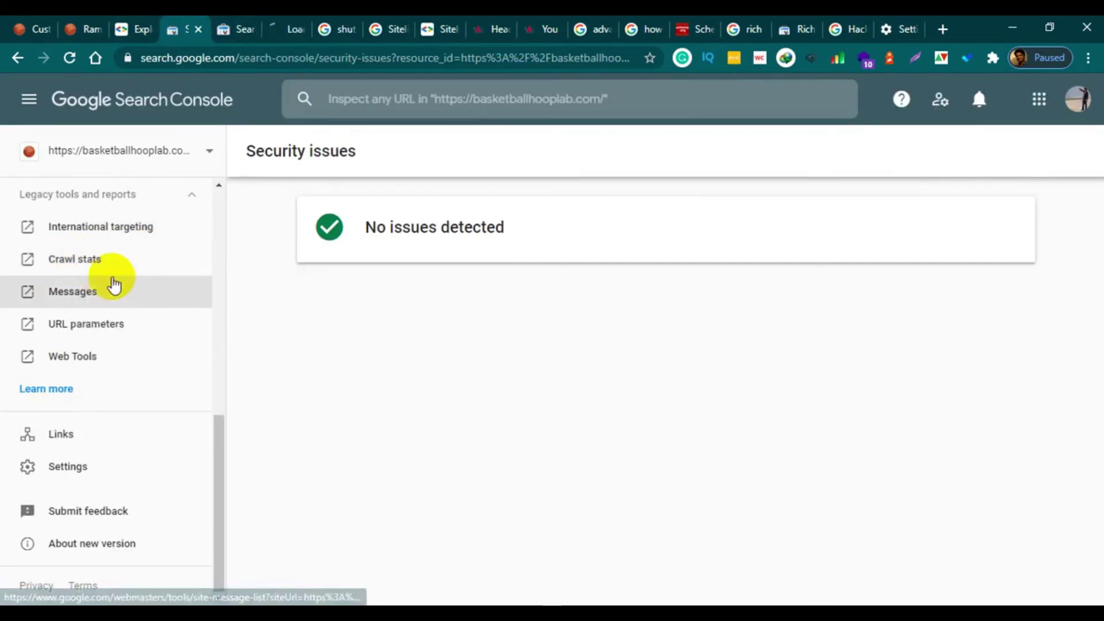
click(280, 36)
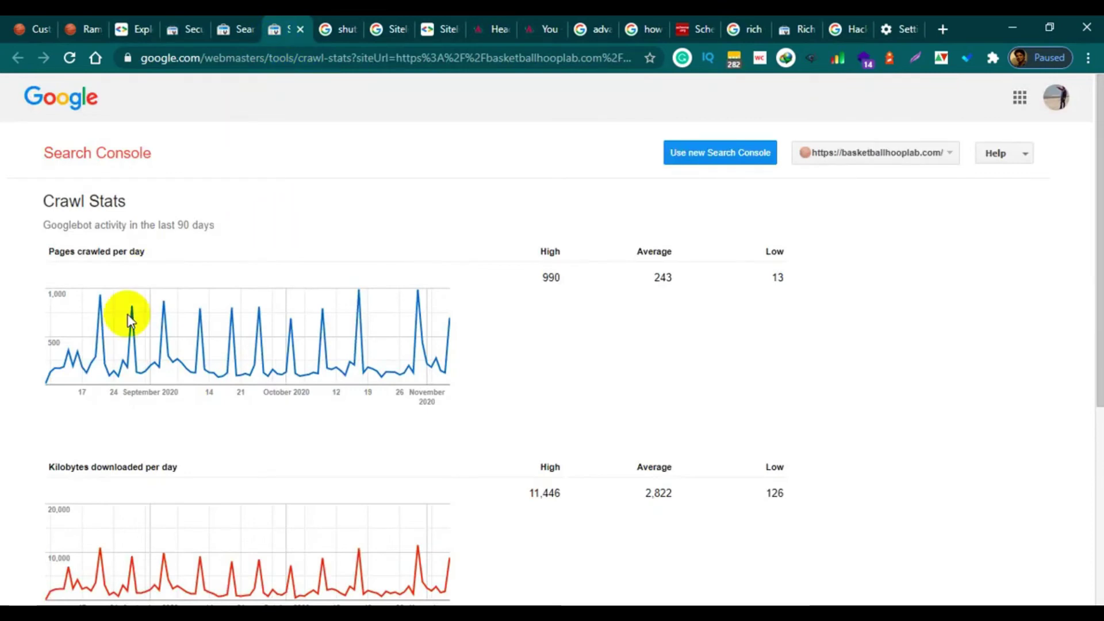
mouse_move(173, 316)
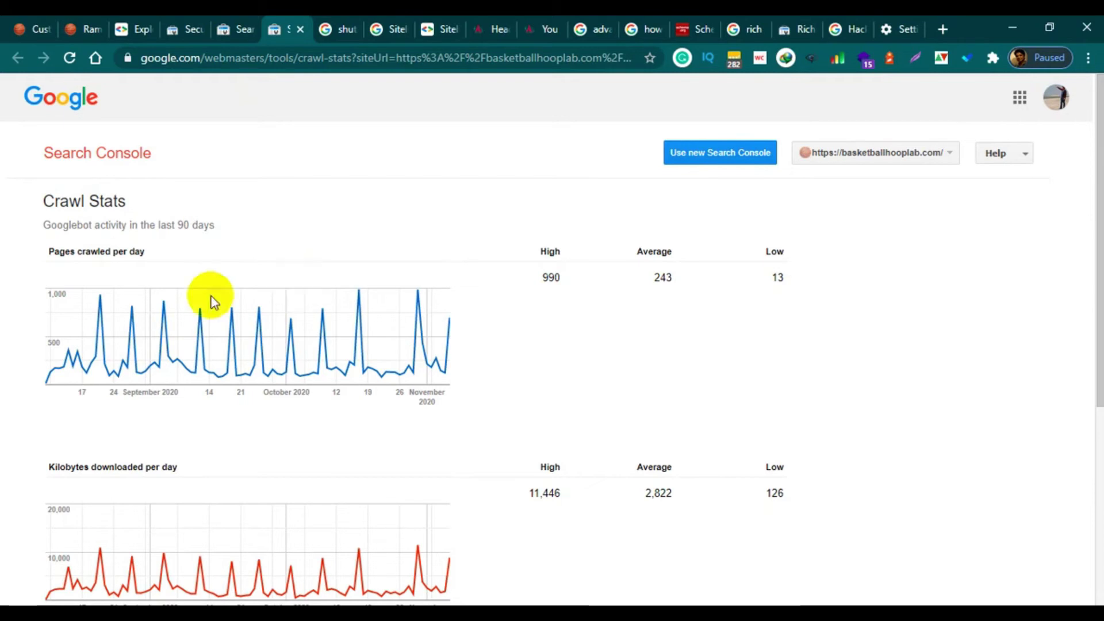
scroll(527, 295, down, 2)
scroll(527, 295, down, 4)
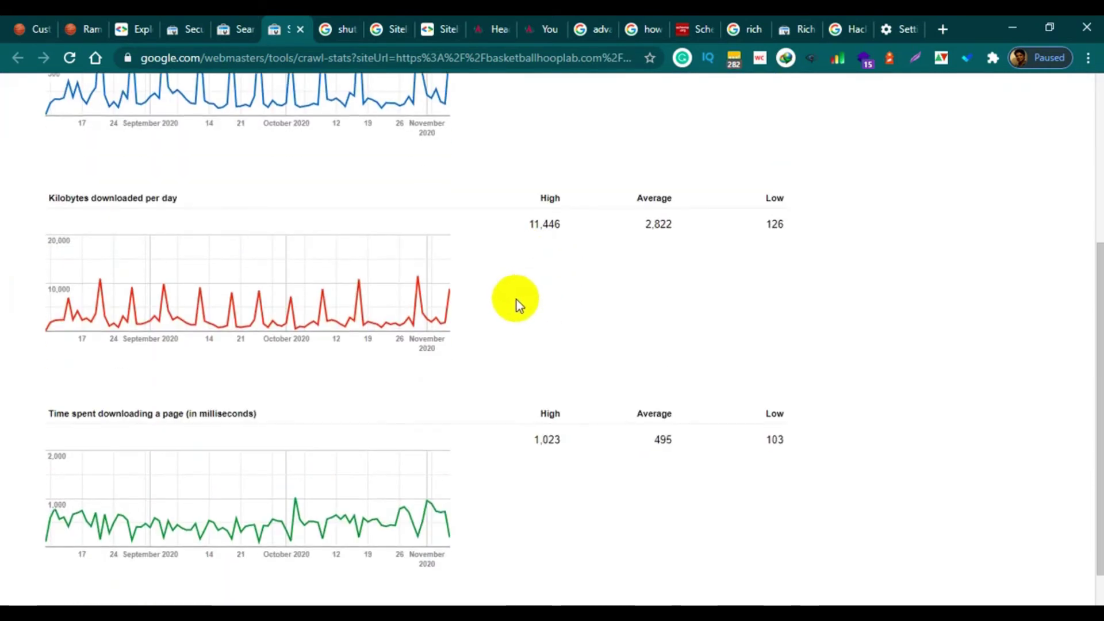
scroll(495, 319, up, 6)
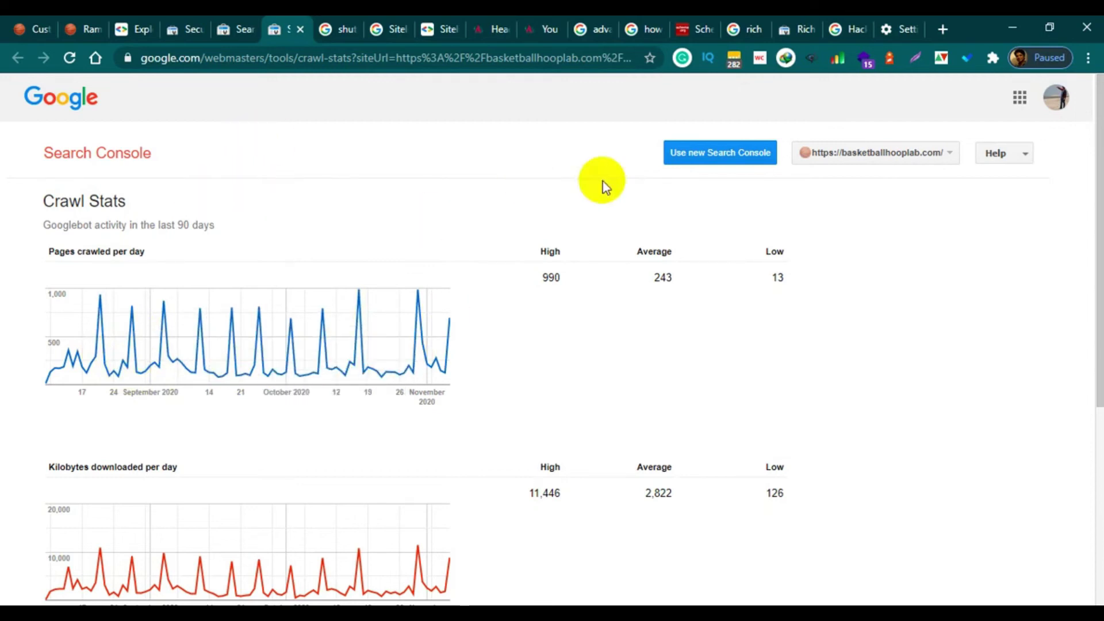
Open ahrefs.com in a new browser tab.
click(943, 30)
text(ahrefs.com)
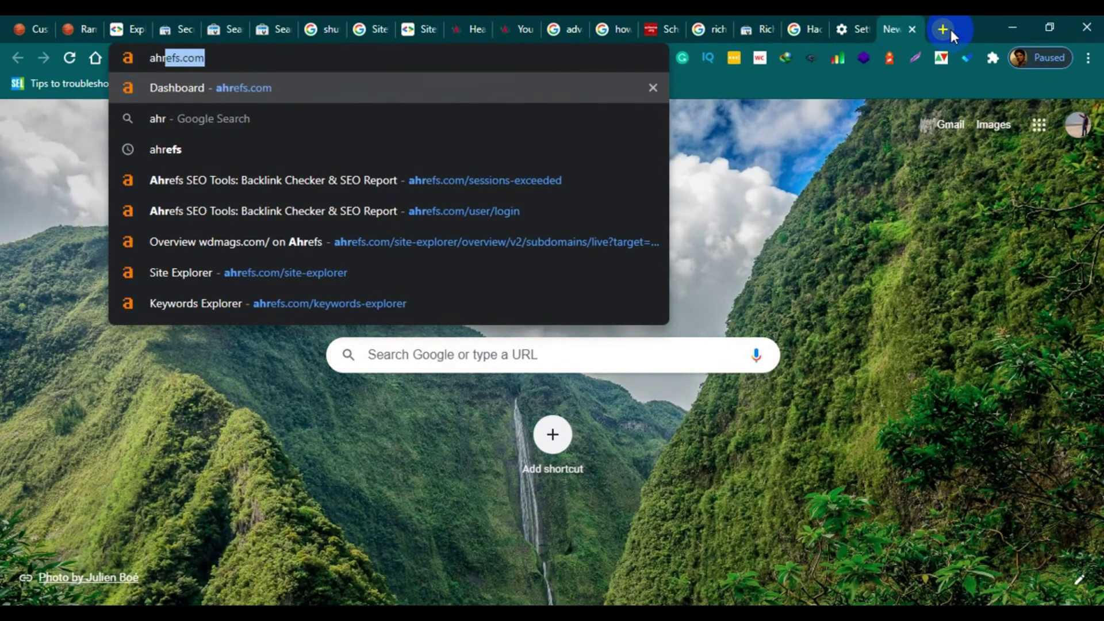
key(Return)
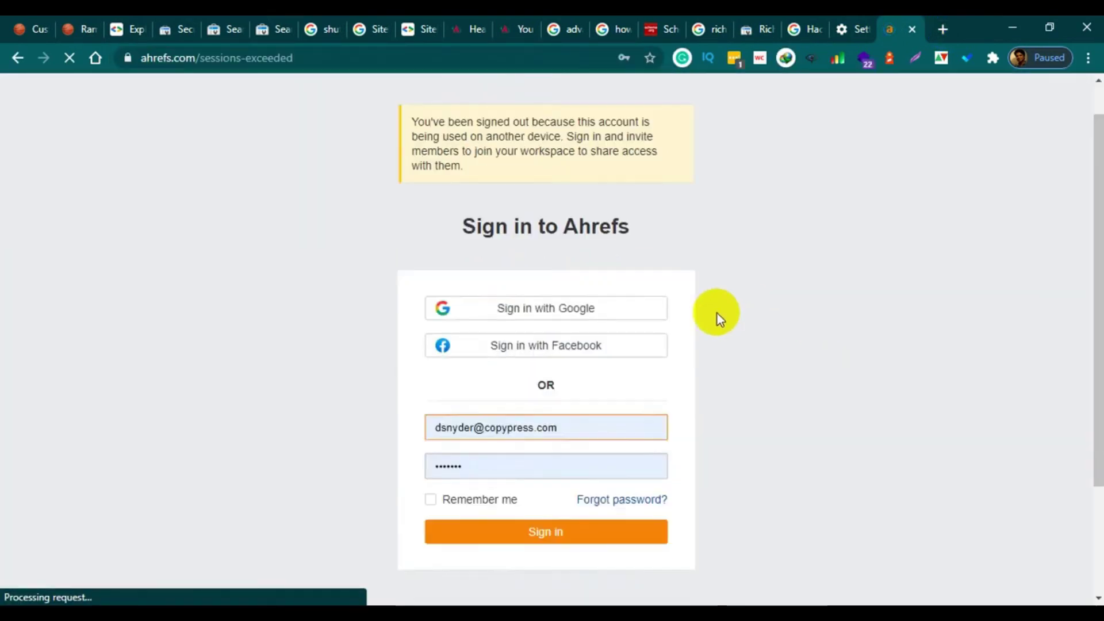
Sign in to Ahrefs with the prefilled account credentials and open the Site Explorer overview for basketballhooplab.com/.
scroll(716, 313, down, 3)
click(529, 387)
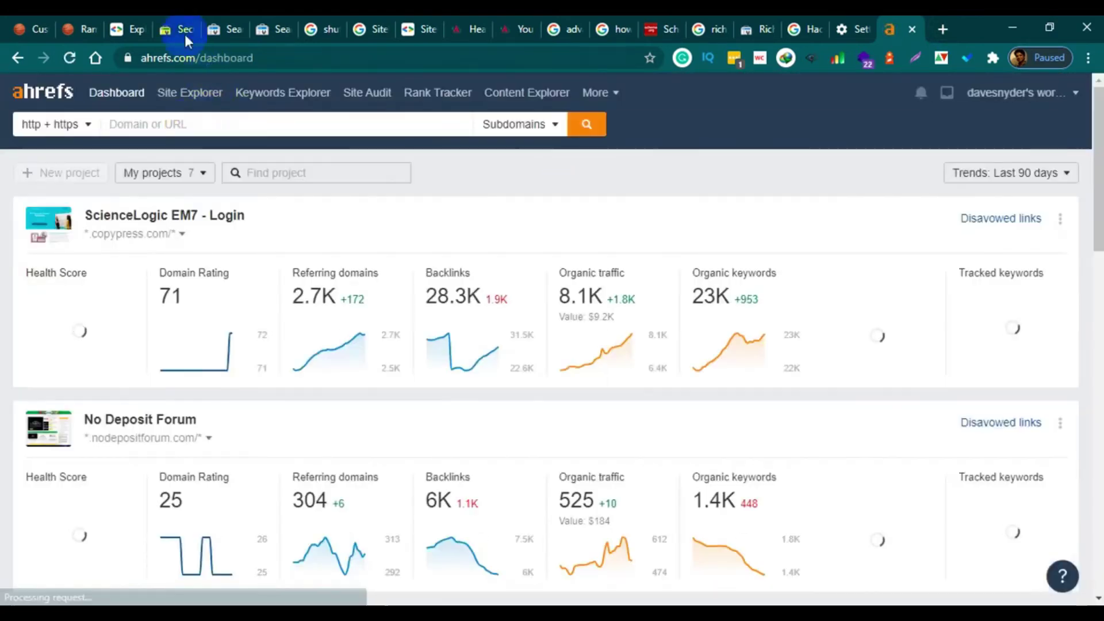
text(basketballhooplab.com/)
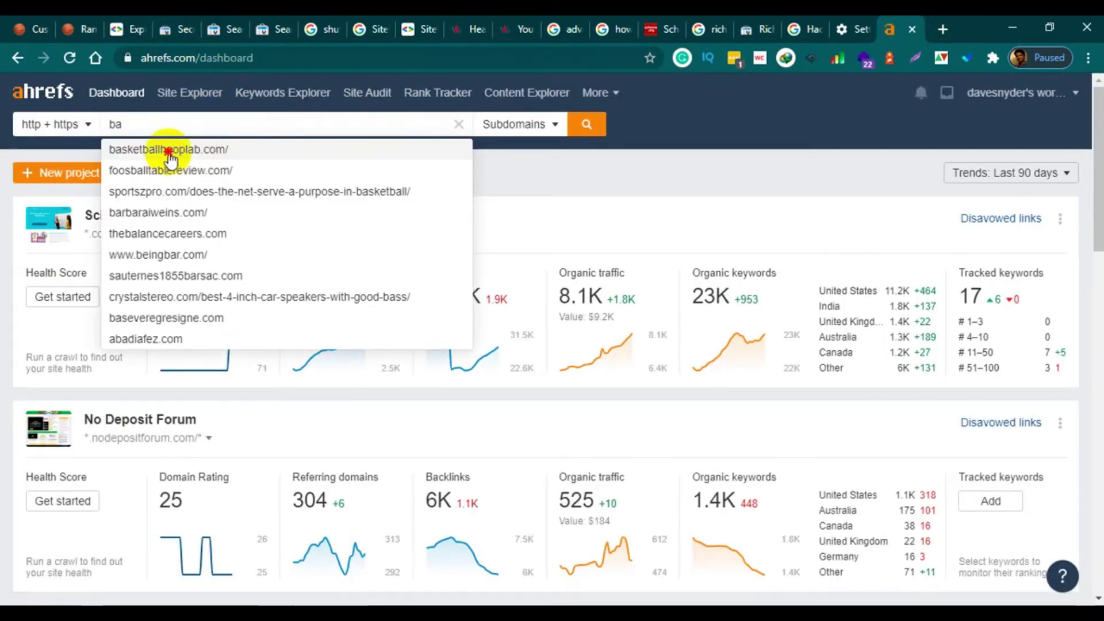
click(168, 151)
click(573, 142)
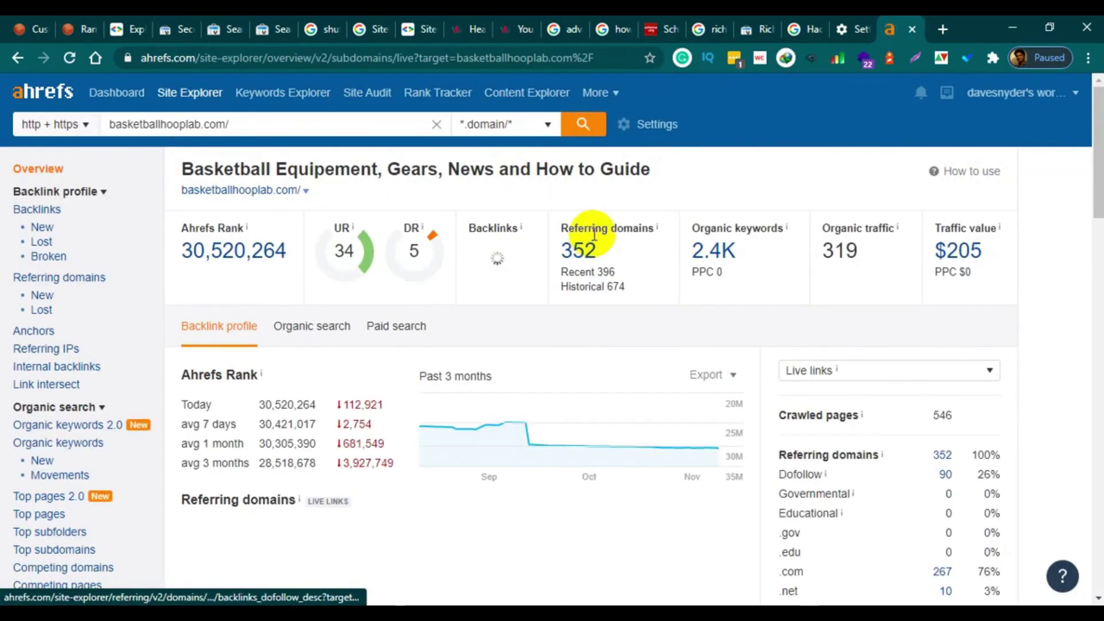
Show the site's organic search data in Ahrefs and examine its all-time organic traffic chart.
click(297, 343)
scroll(464, 349, down, 3)
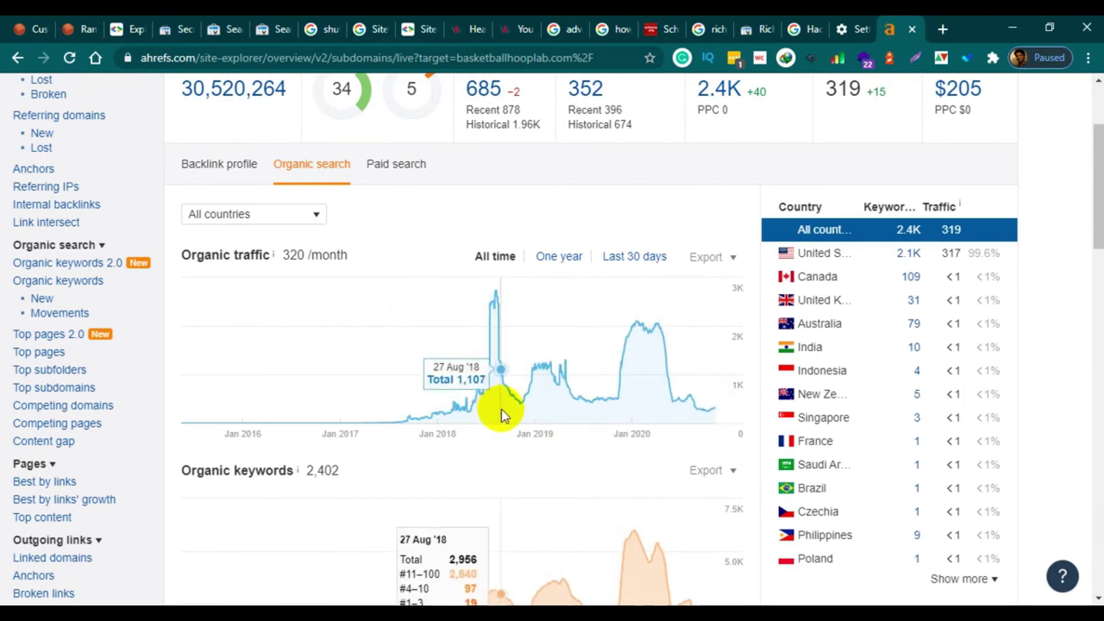
scroll(490, 411, up, 1)
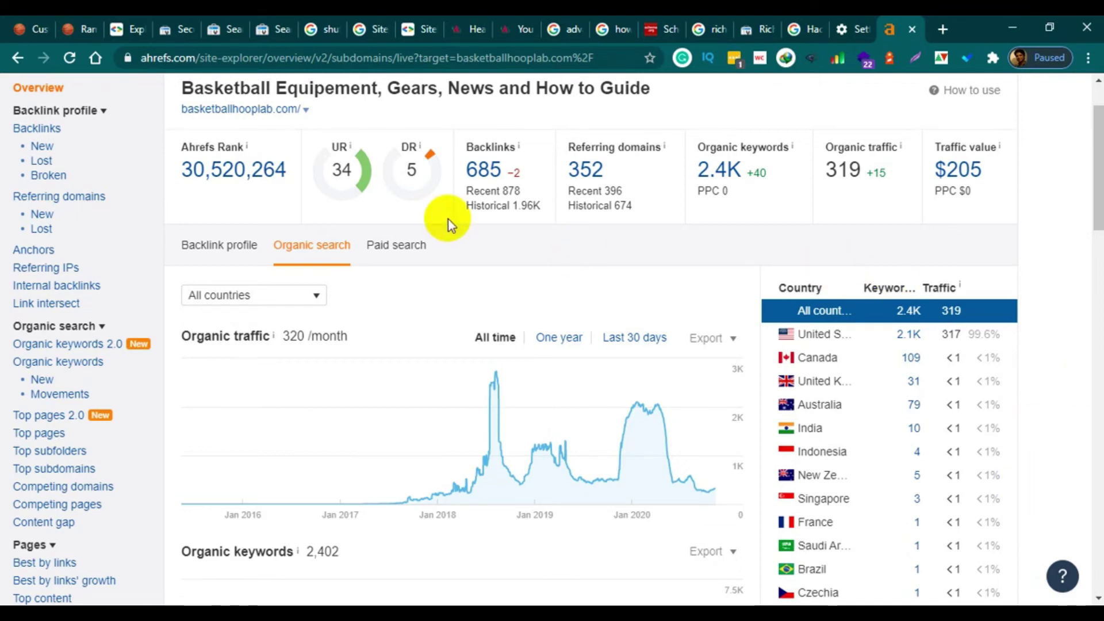
Return to the site's Security issues page in Search Console and open the legacy Messages report.
click(175, 32)
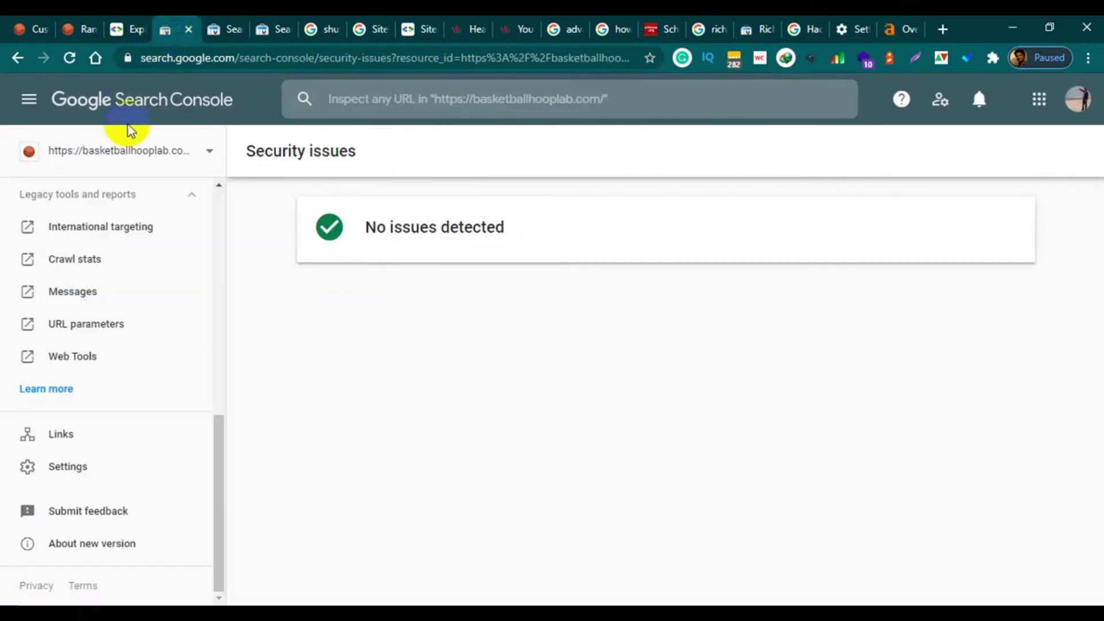
click(119, 29)
click(216, 33)
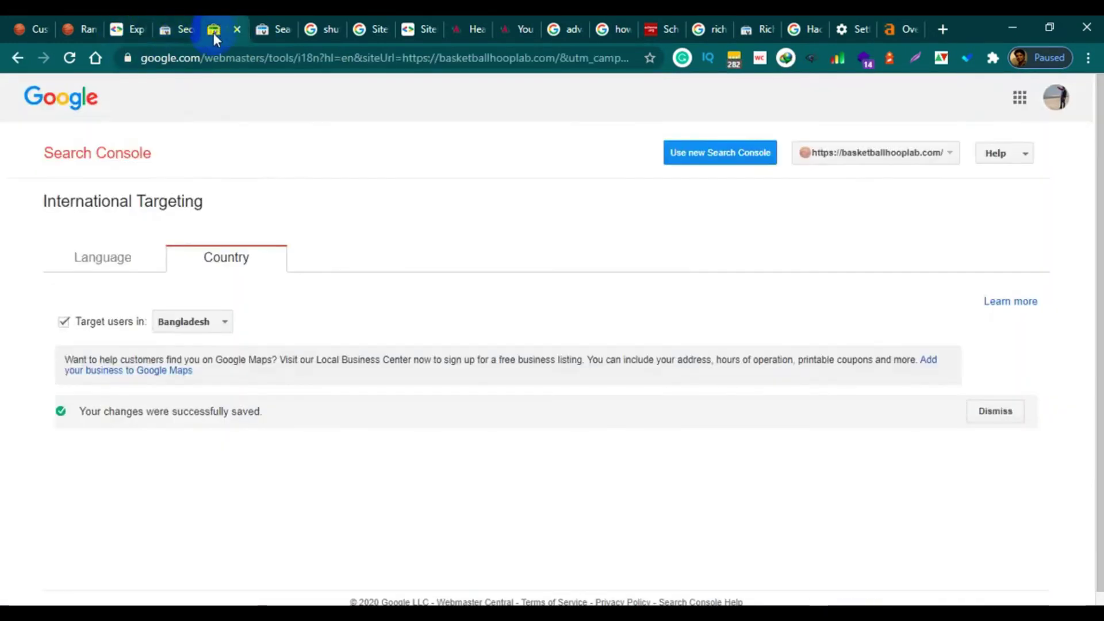
click(158, 30)
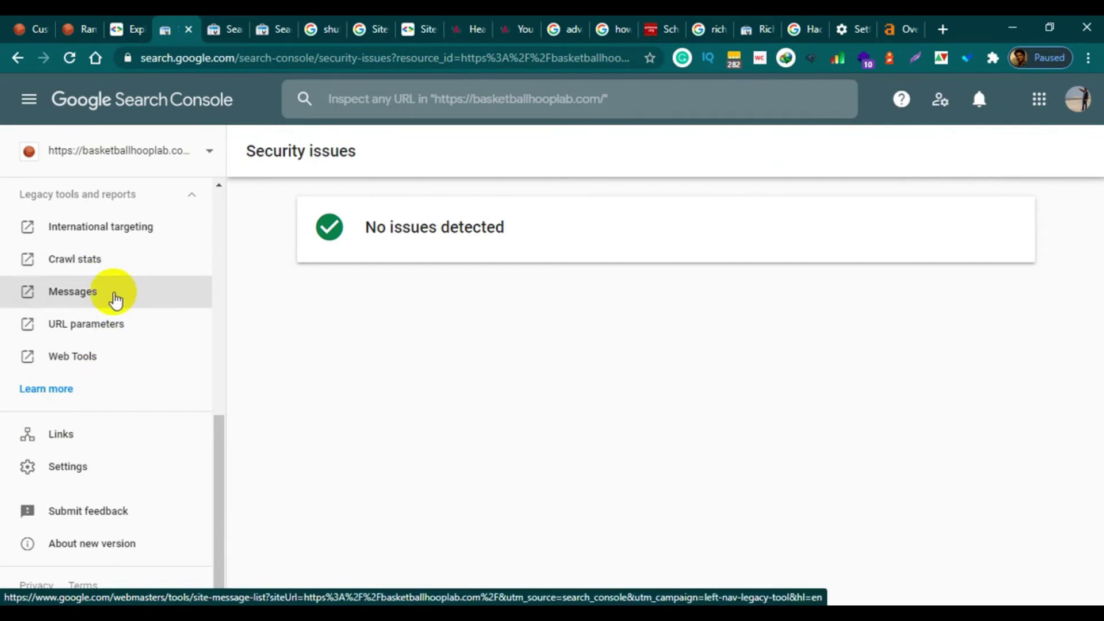
click(114, 295)
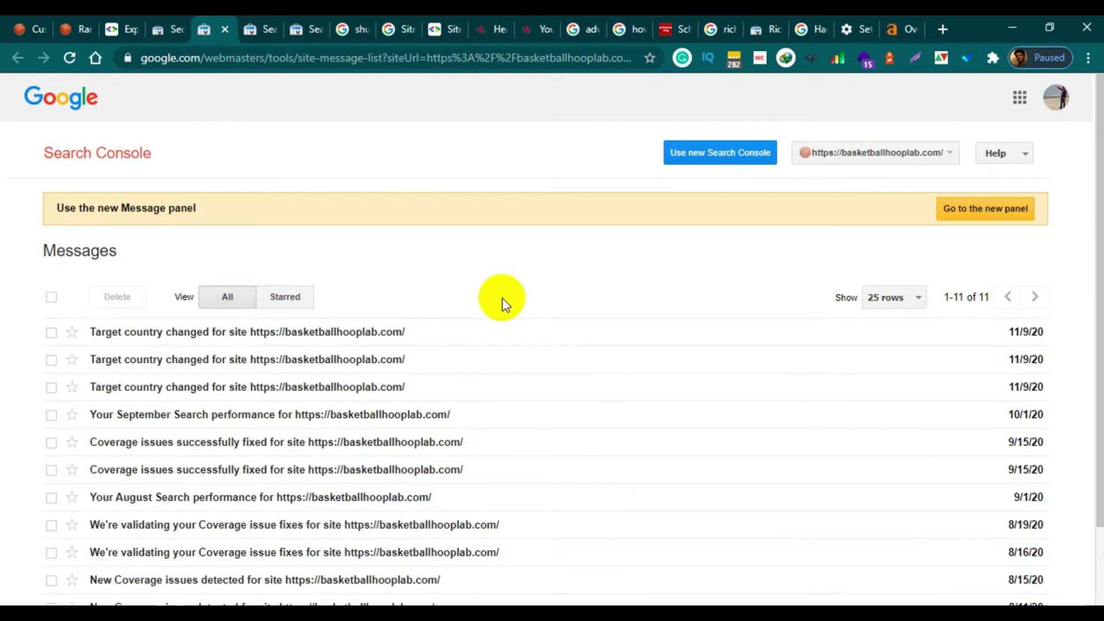
Read the most recent message about the changed target country and return to the message list.
click(210, 338)
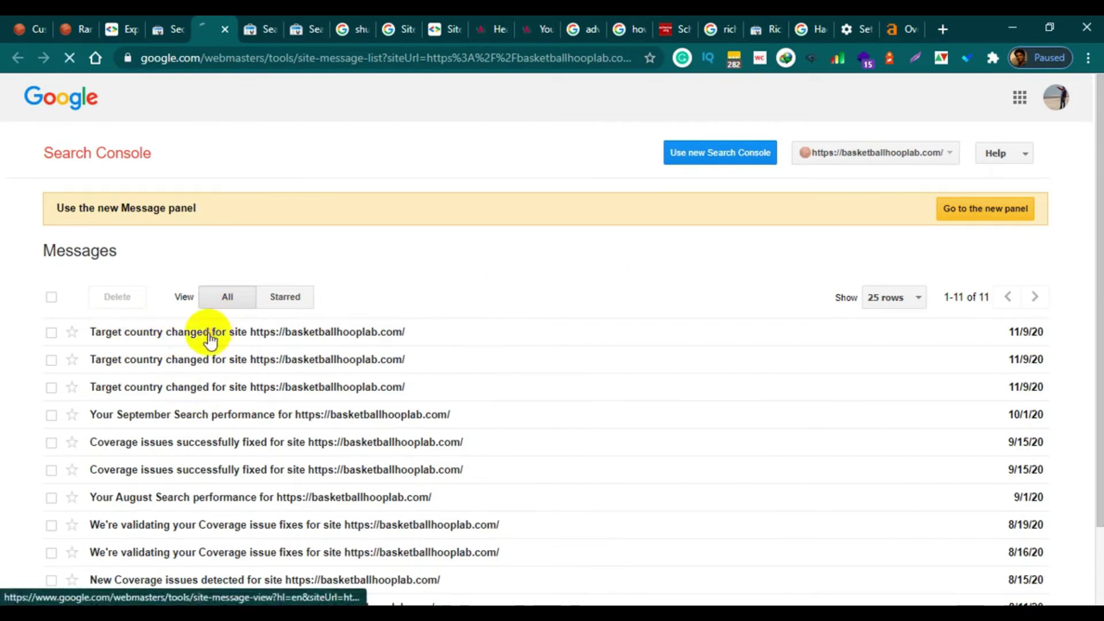
scroll(111, 278, down, 1)
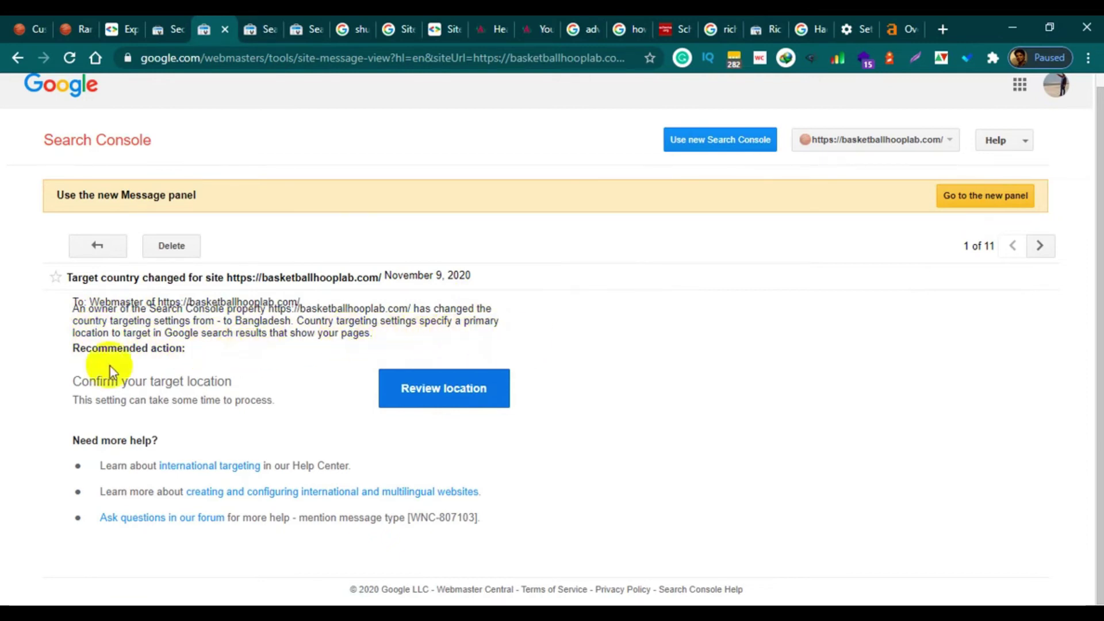
scroll(181, 303, up, 1)
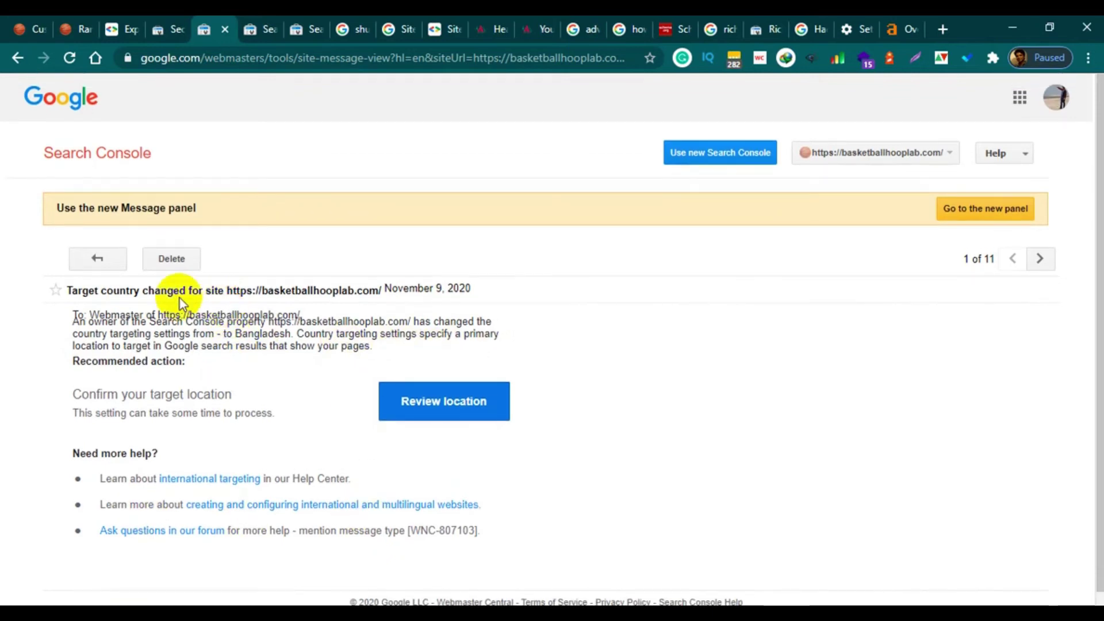
click(111, 259)
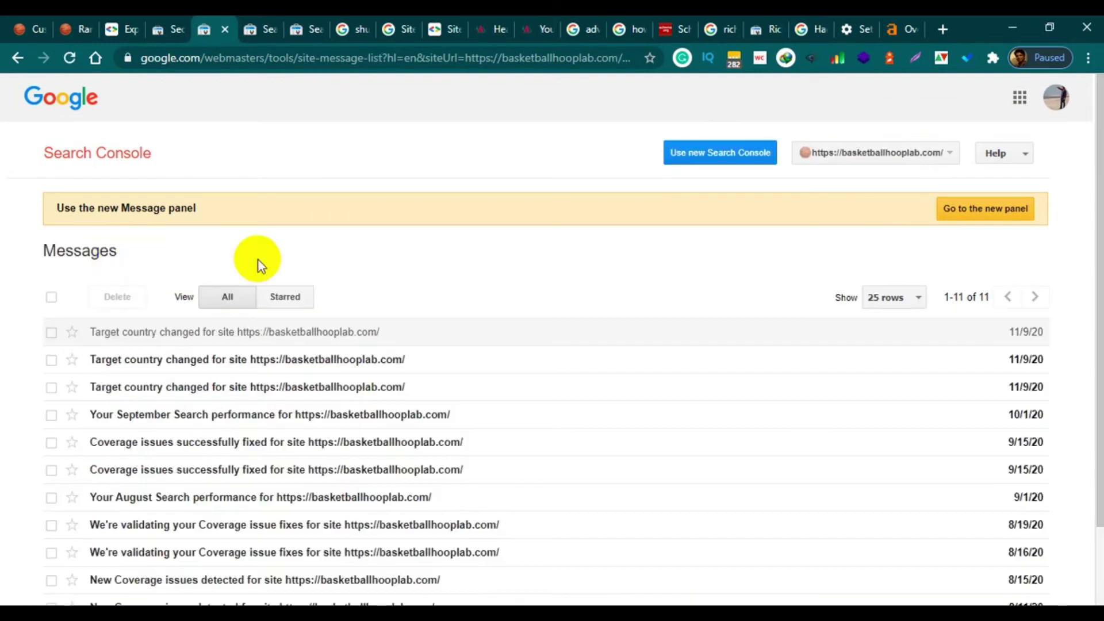
Open the legacy URL parameters tool, view the page-content options for adding a parameter, and close the form without saving.
click(156, 33)
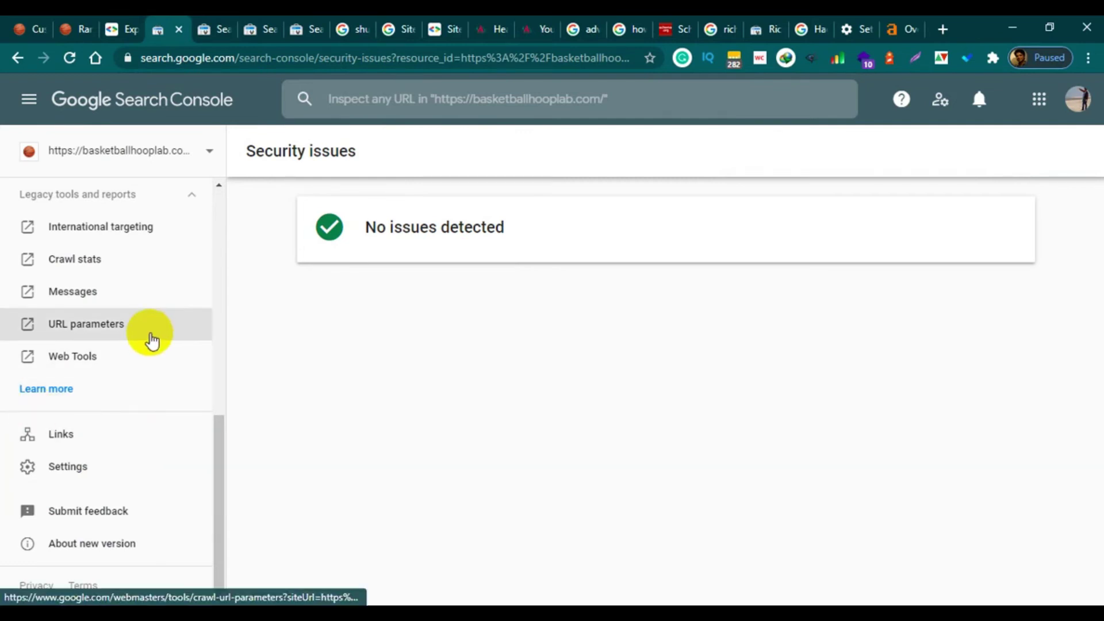
click(130, 338)
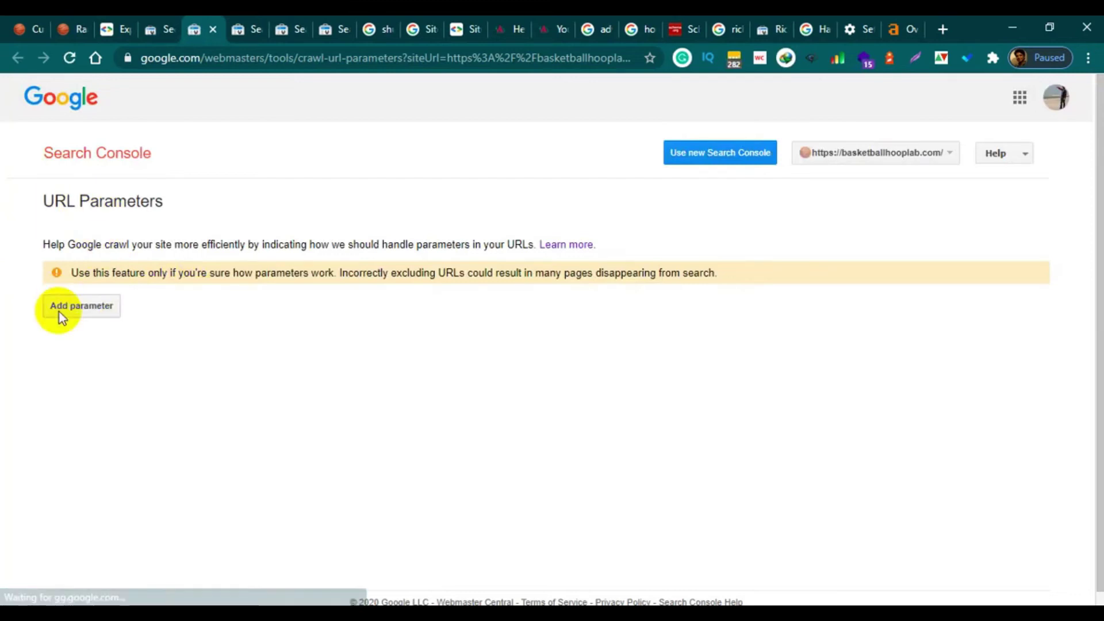
click(82, 308)
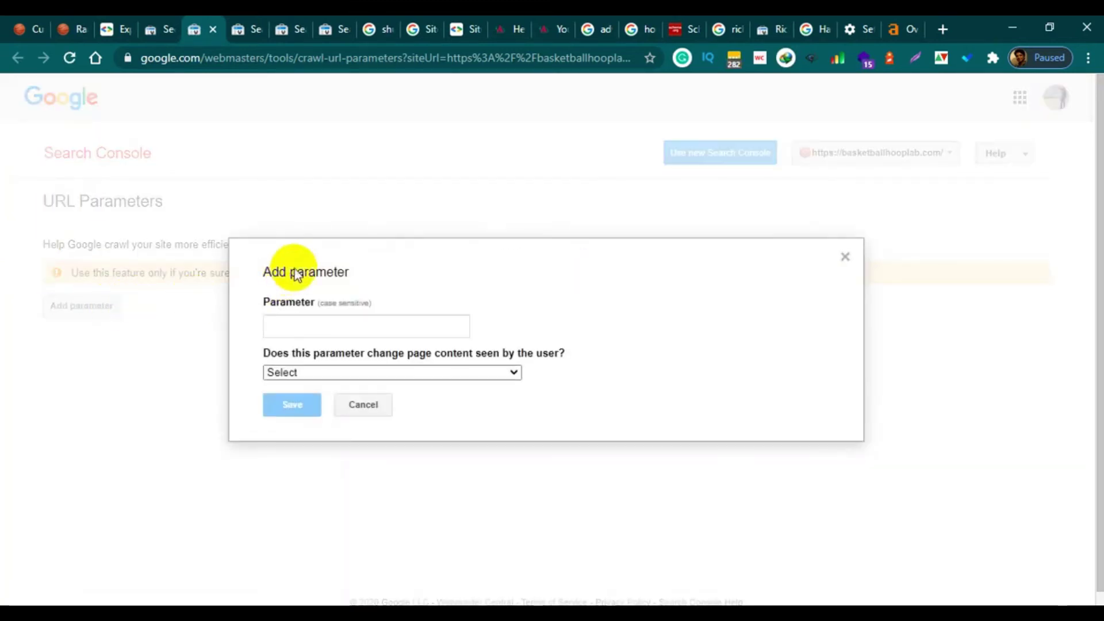
click(443, 372)
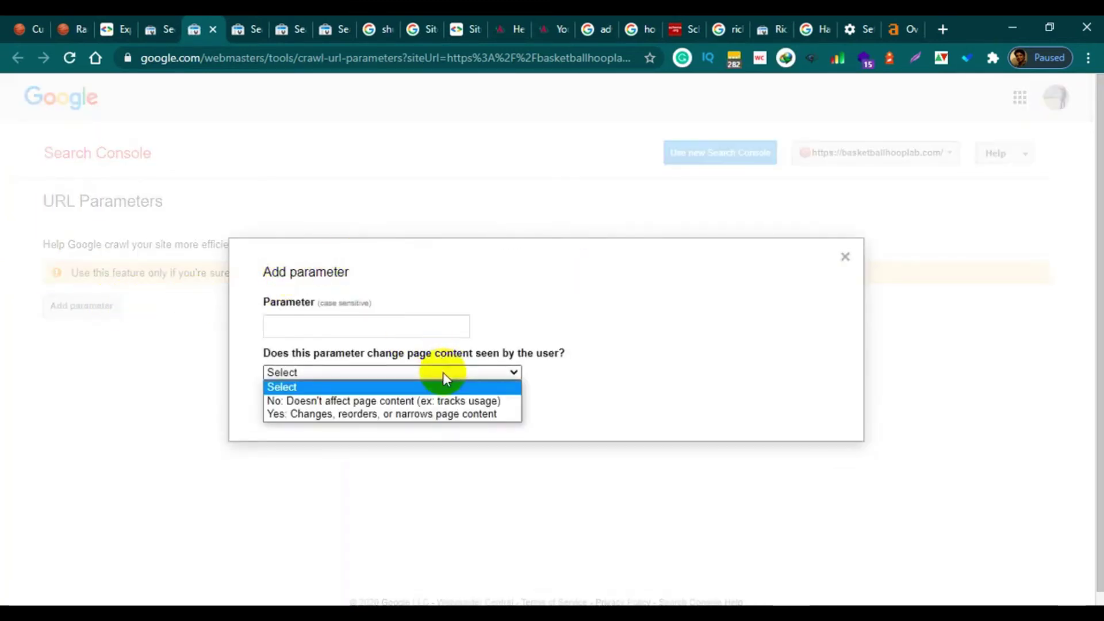
click(846, 257)
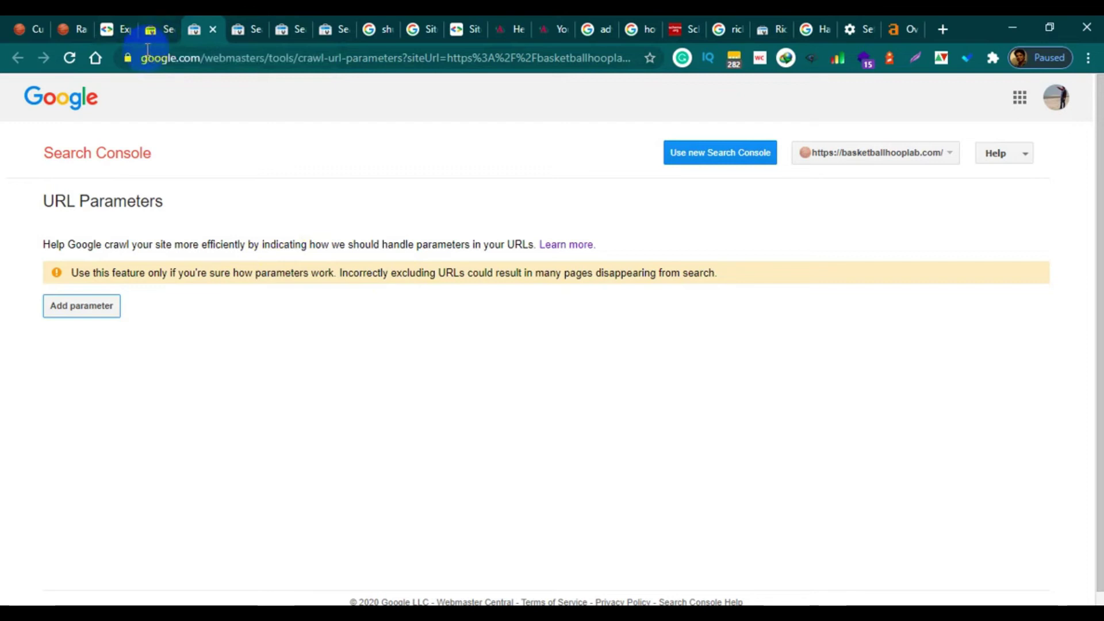
click(154, 32)
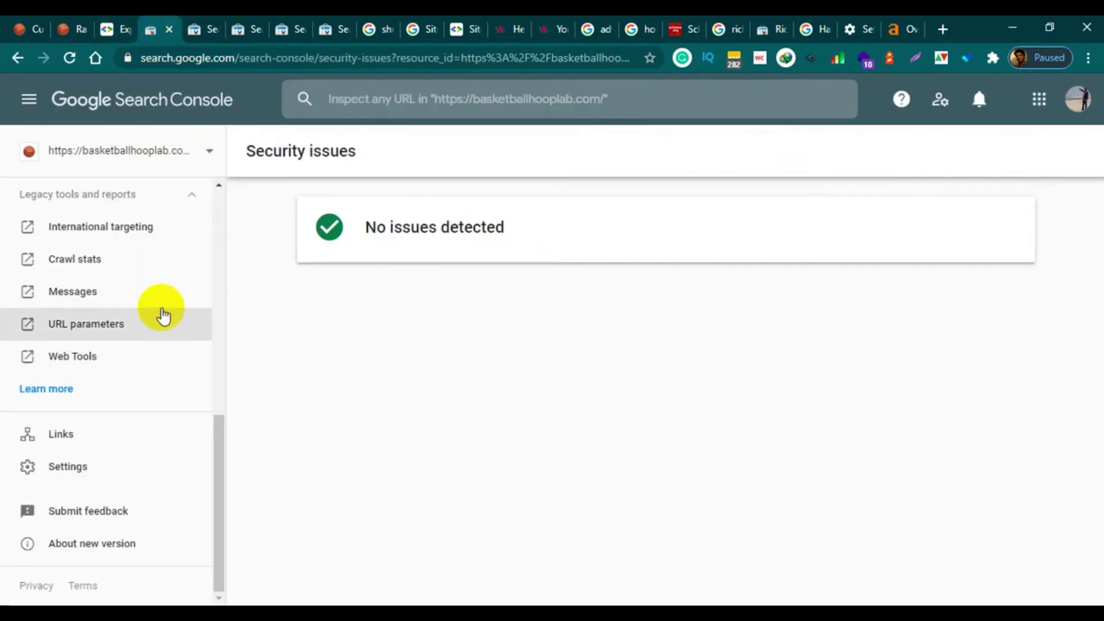
click(128, 357)
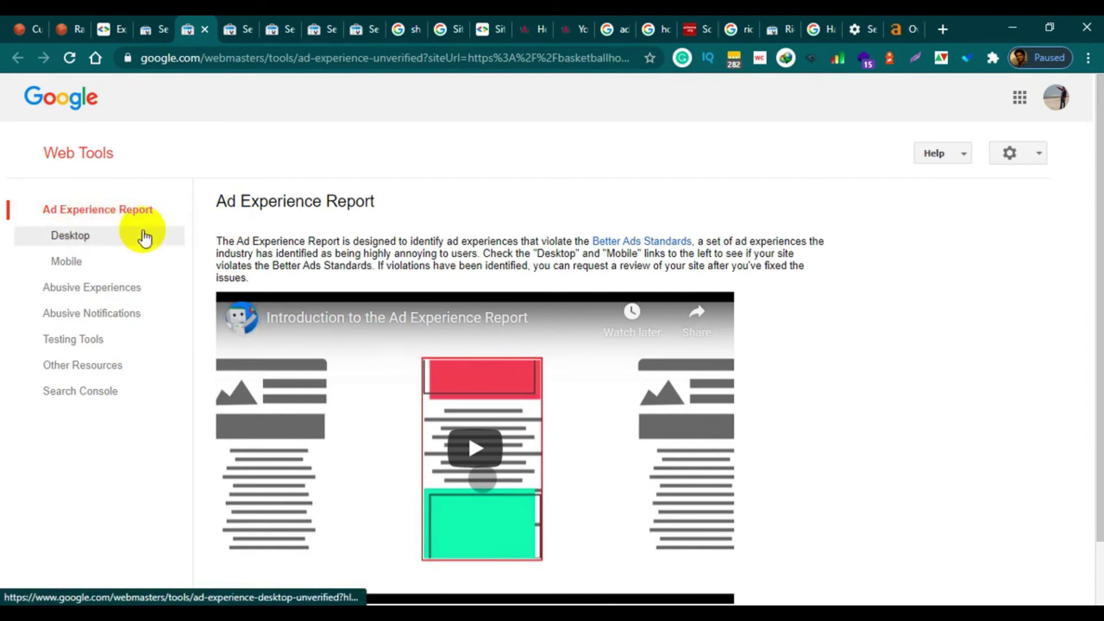
click(76, 240)
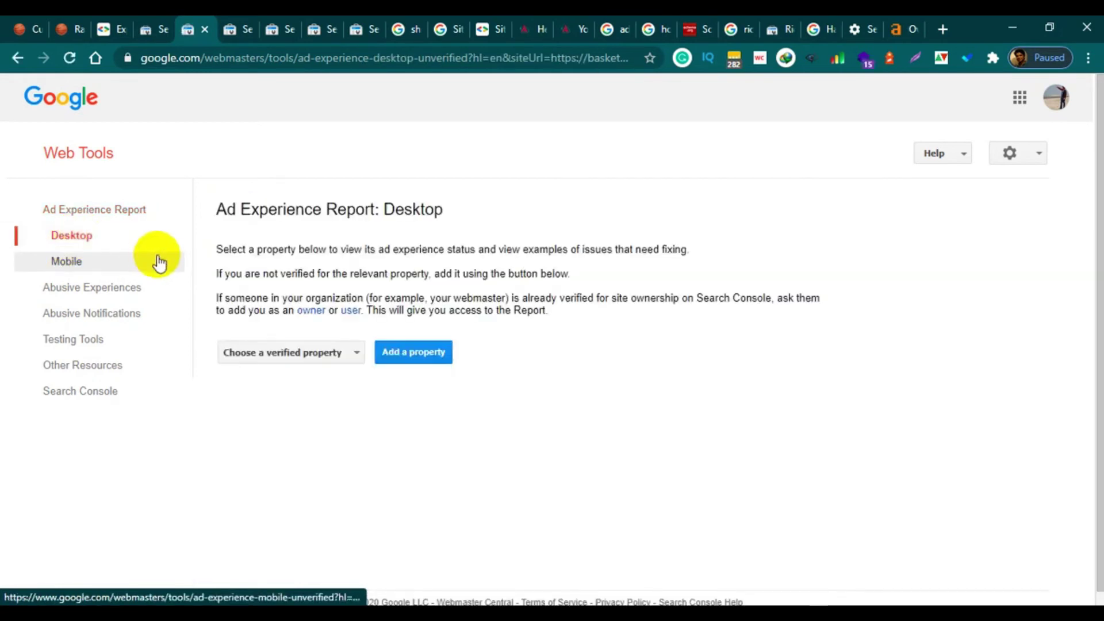
click(324, 354)
click(375, 402)
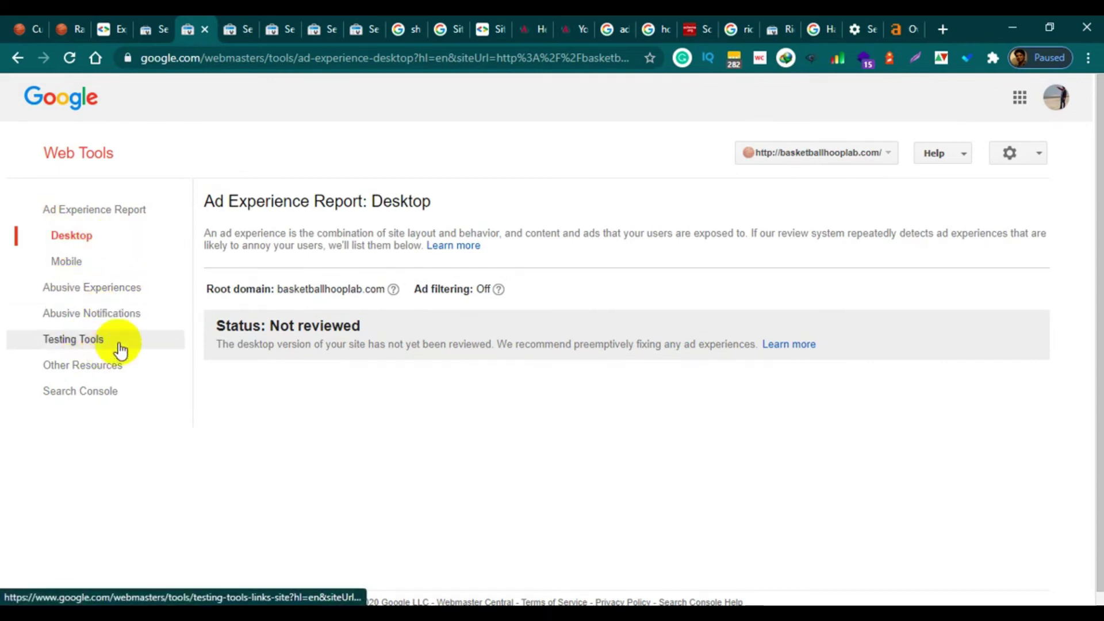
Open the Other Resources list in Web Tools and view the Google Merchant Center page from it.
scroll(124, 345, down, 1)
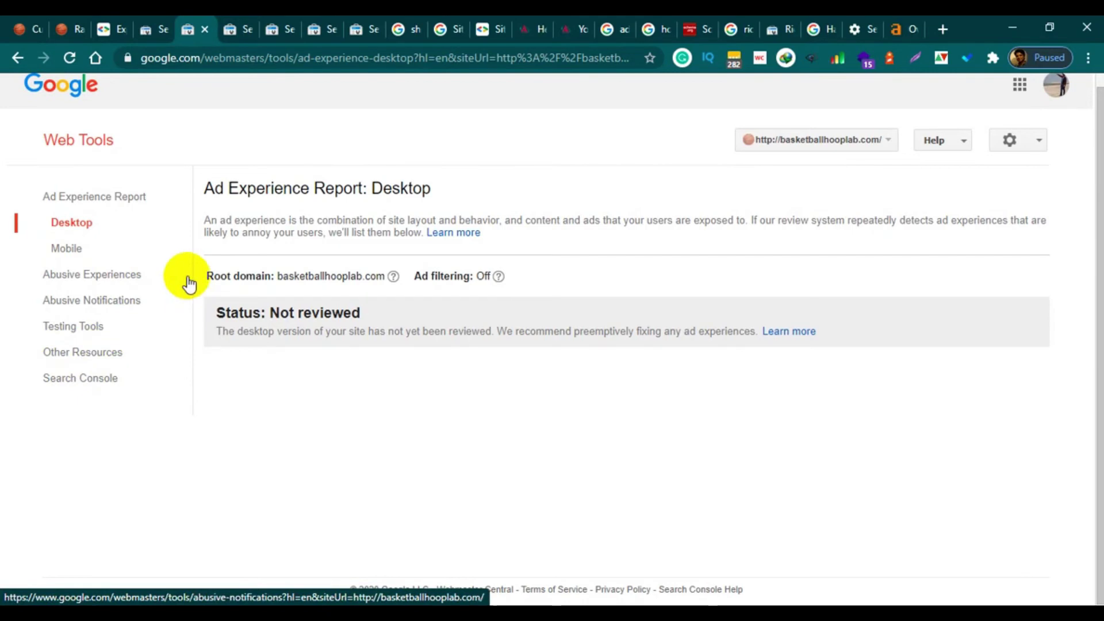
click(77, 357)
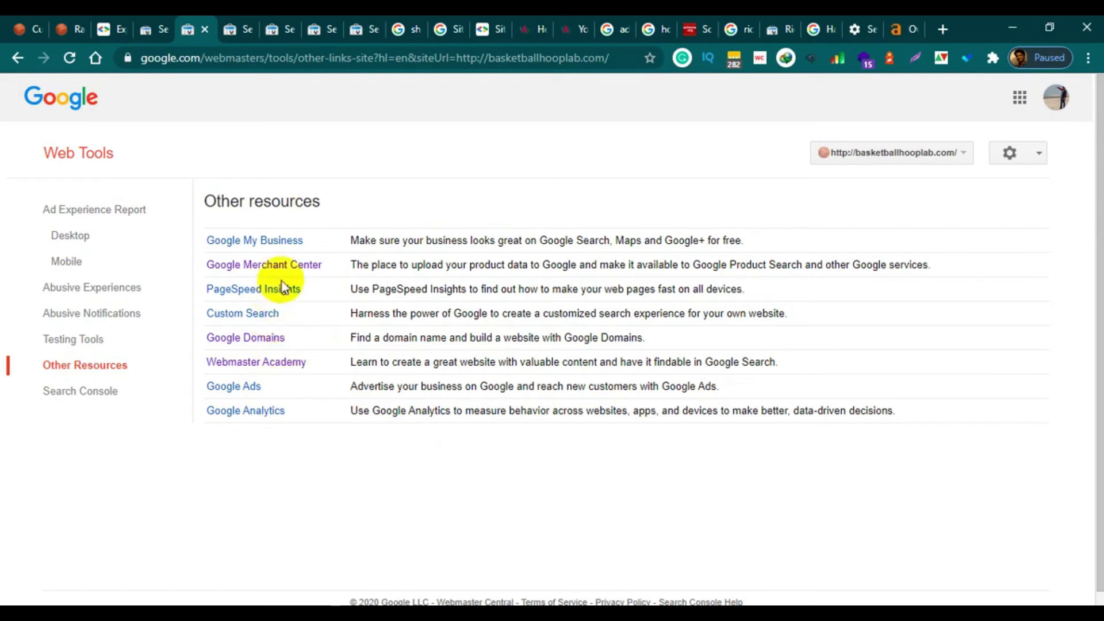
click(260, 265)
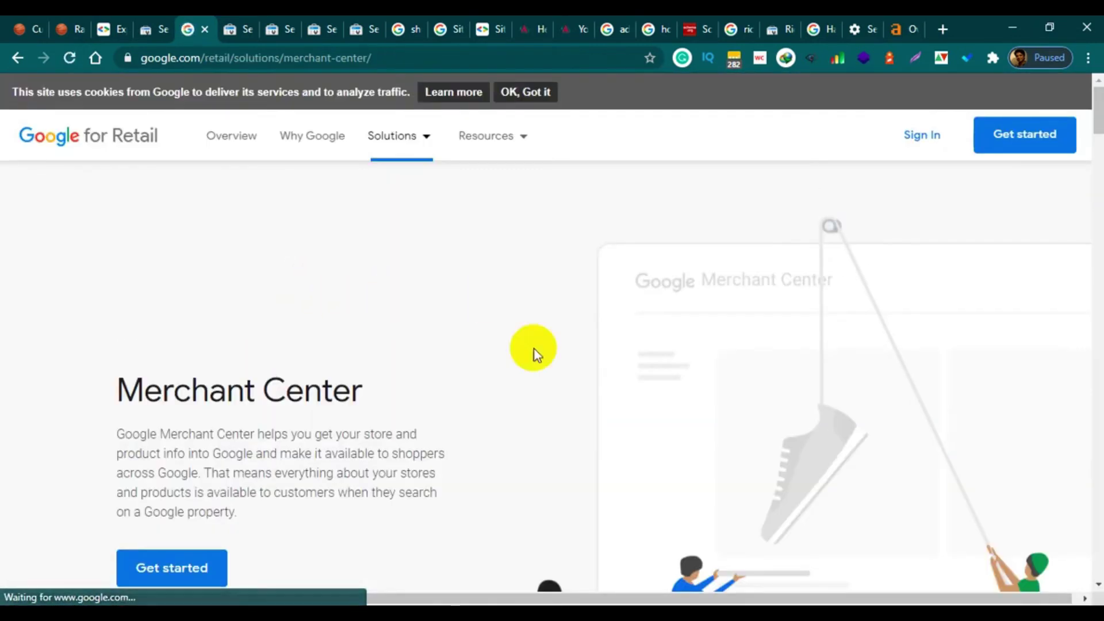
scroll(475, 374, down, 3)
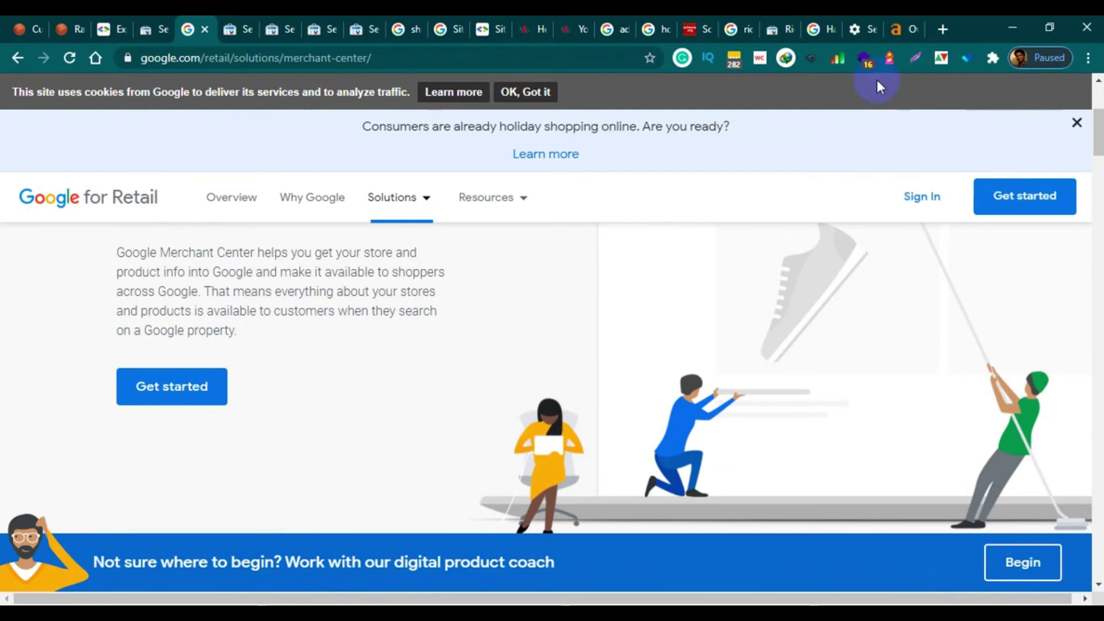
Search Google for "best masticating juicer" in a new browser tab.
click(943, 29)
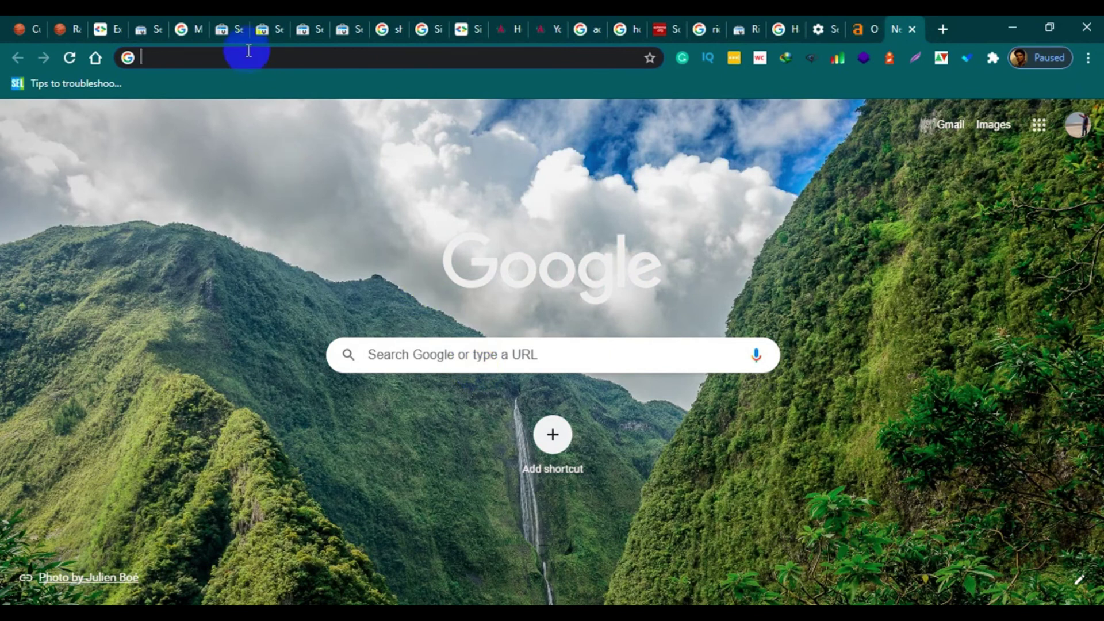
text(best mas)
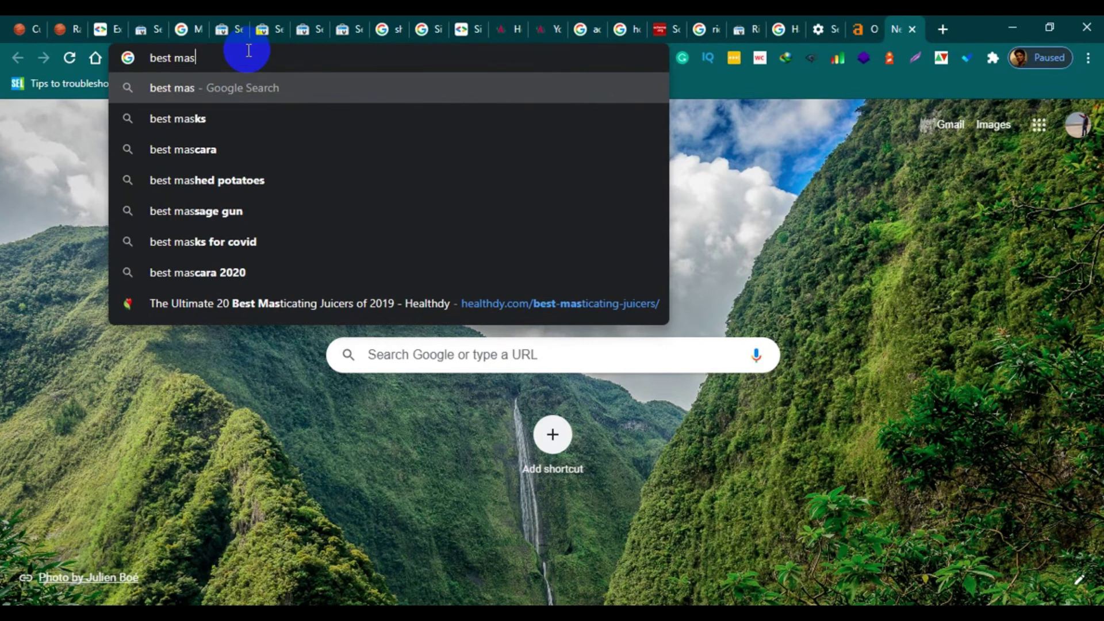
text(ticating)
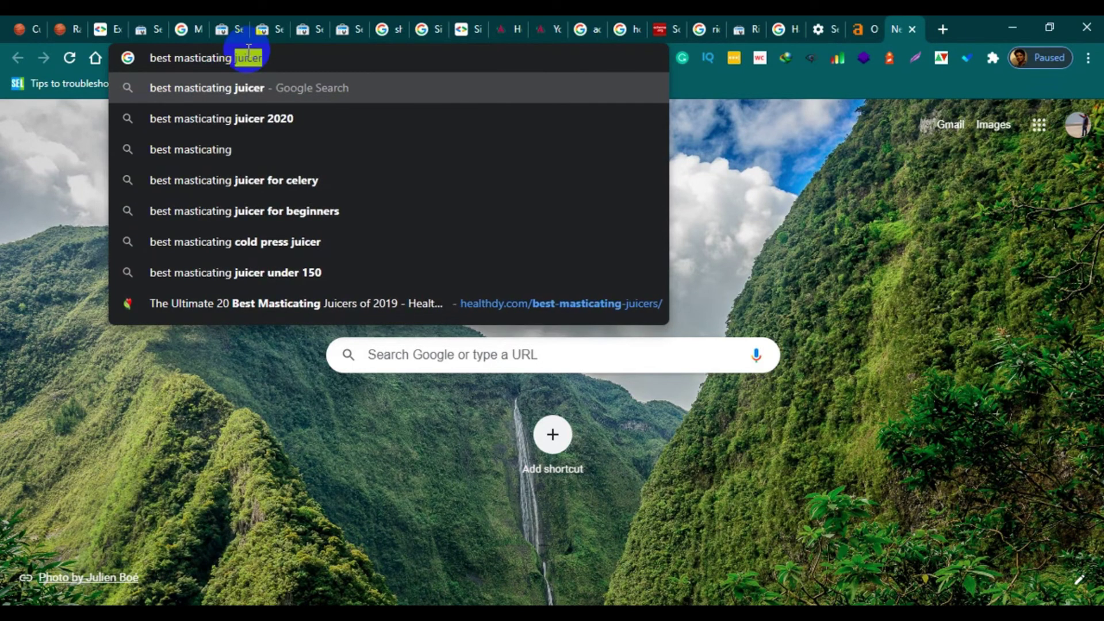
key(Return)
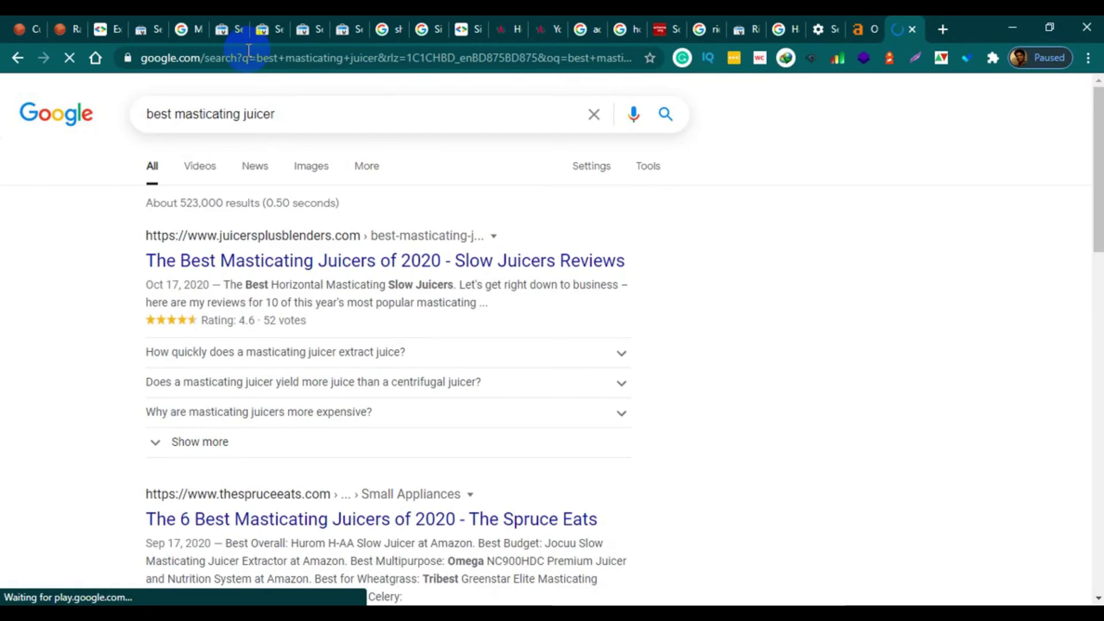
Examine the Popular products section and the search location at the end of the juicer results.
scroll(524, 221, down, 20)
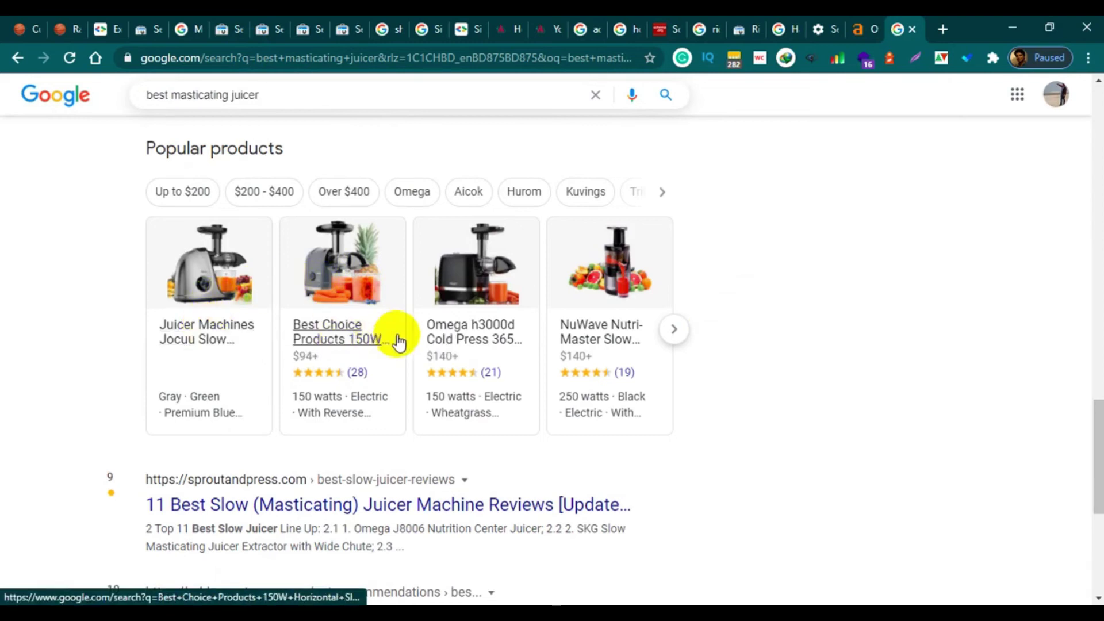
scroll(820, 354, up, 4)
scroll(801, 374, down, 4)
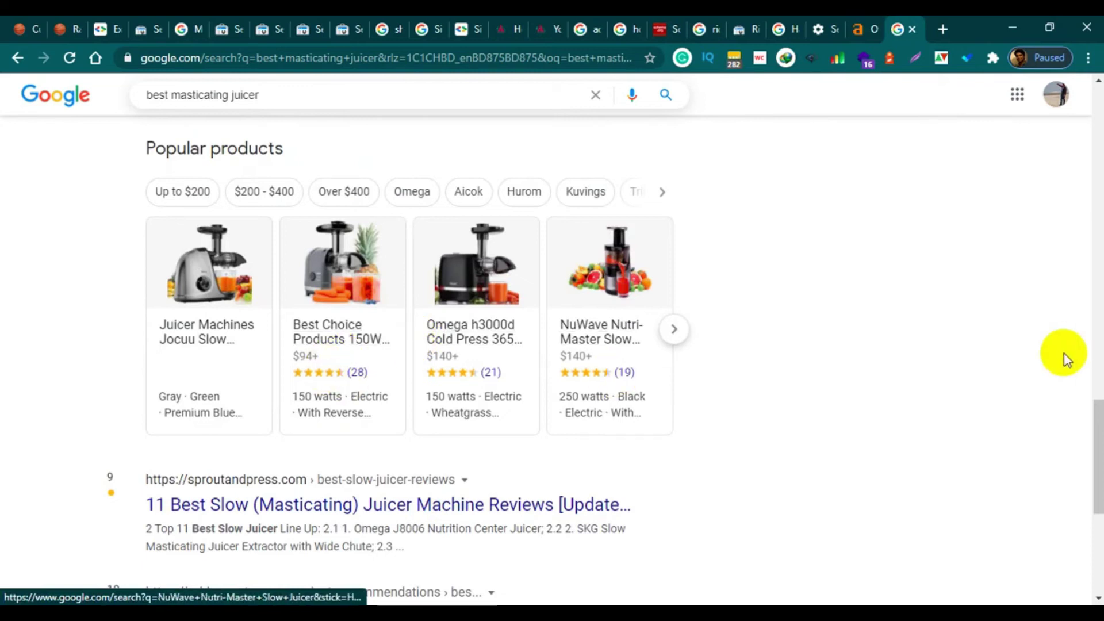
scroll(978, 379, down, 6)
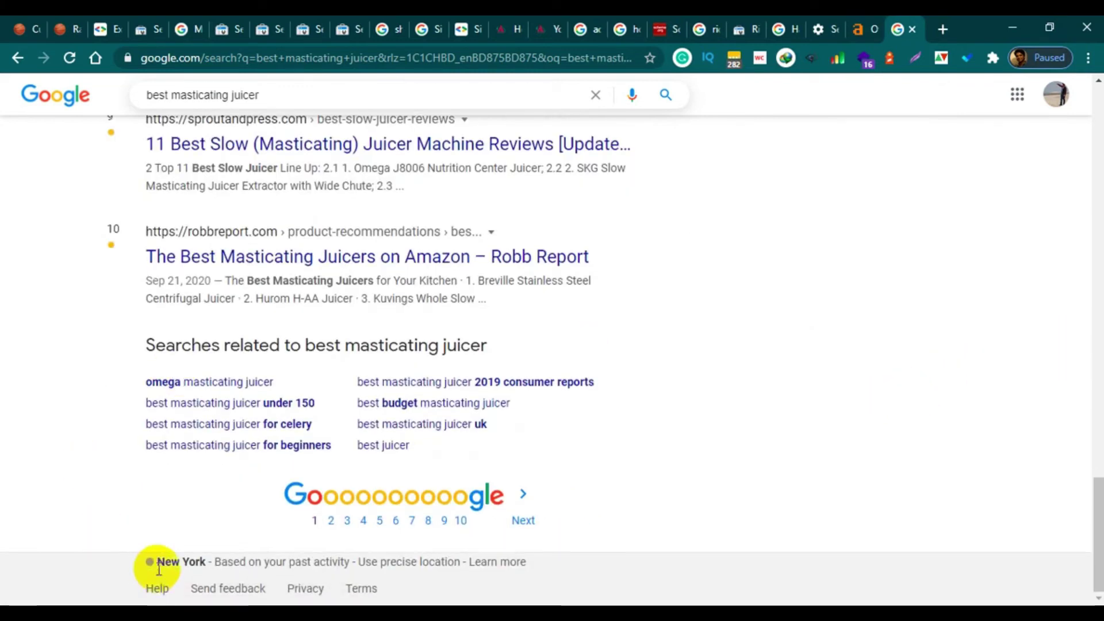
scroll(863, 426, up, 7)
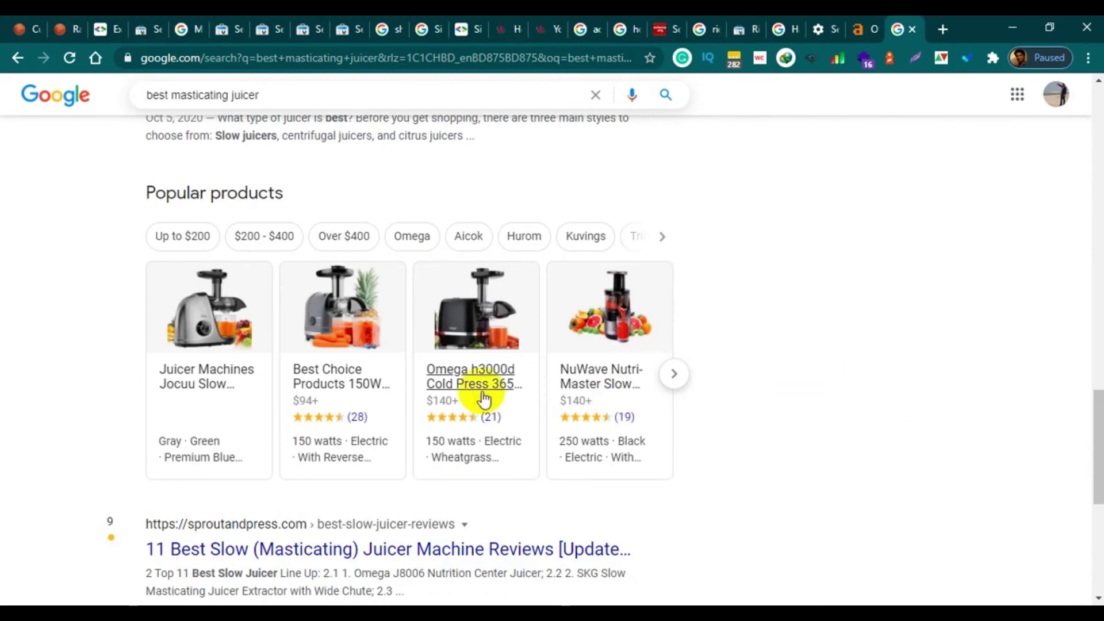
Open the Juicer Machines Jocuu and Best Choice Products 150W listings from Popular products in separate new tabs.
right_click(208, 371)
click(218, 380)
right_click(342, 374)
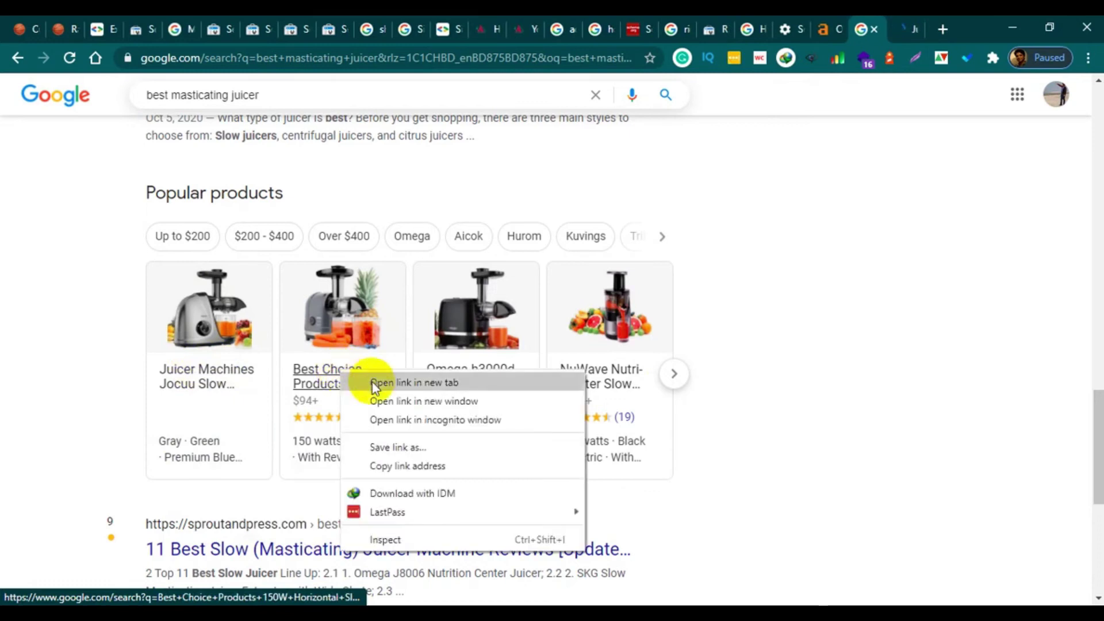
click(368, 382)
Examine the Jocuu juicer results, including the Shop now seller offers and the Compare similar products section.
click(857, 32)
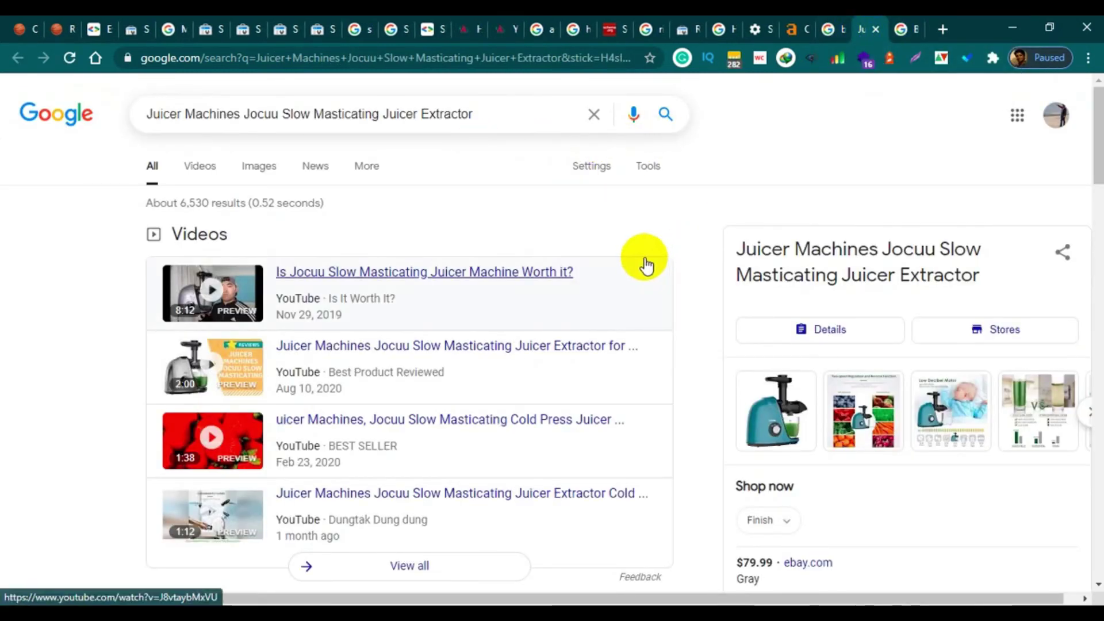
scroll(646, 264, down, 4)
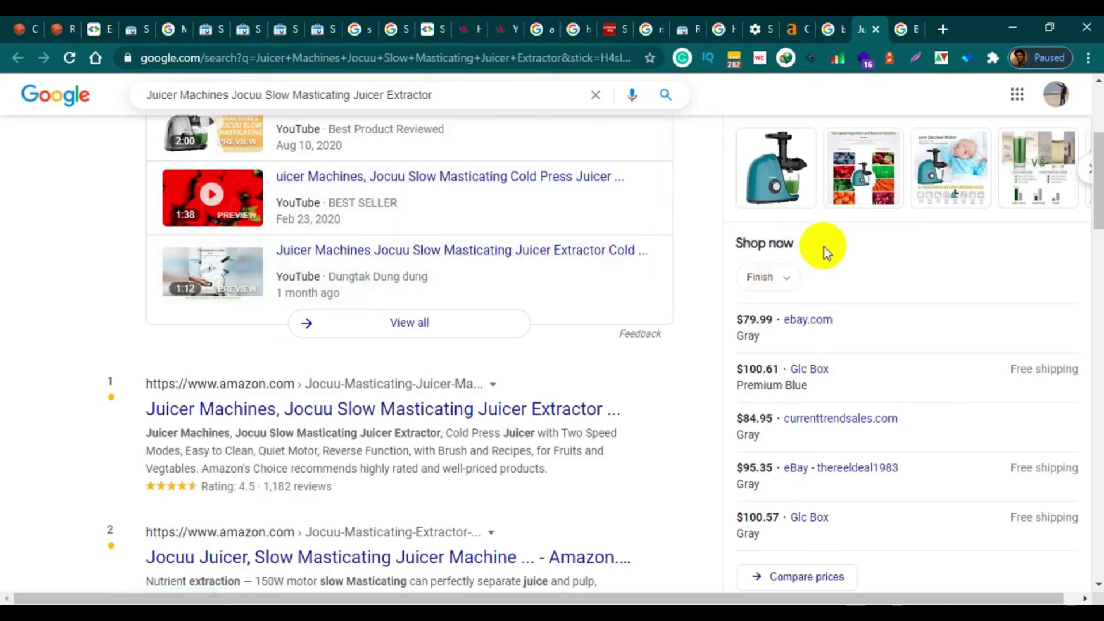
scroll(968, 295, up, 4)
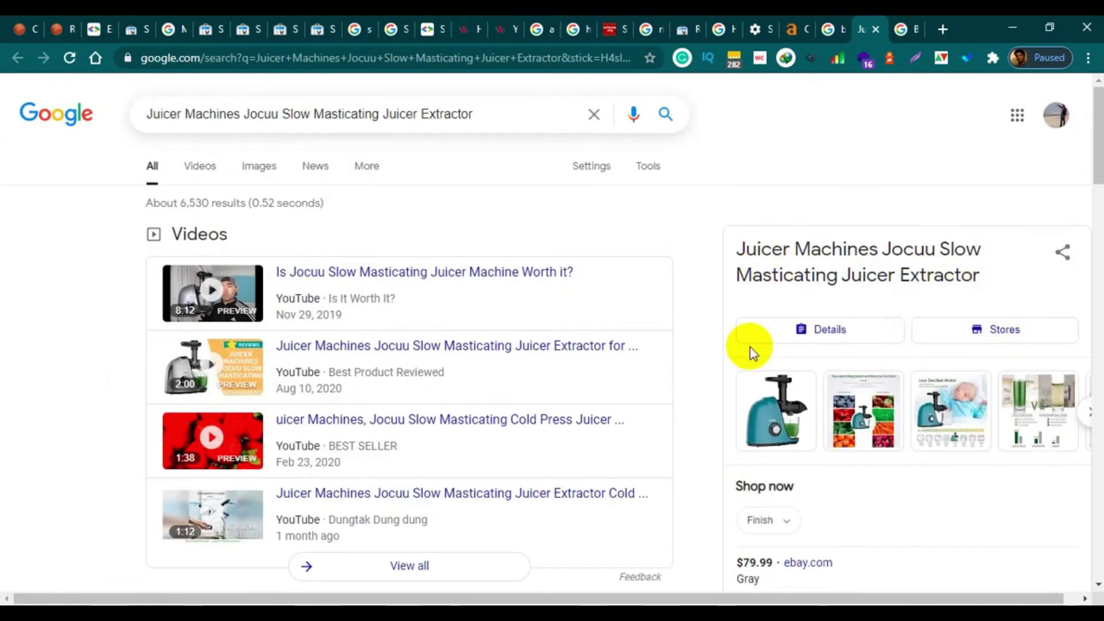
scroll(747, 352, down, 7)
scroll(964, 366, up, 3)
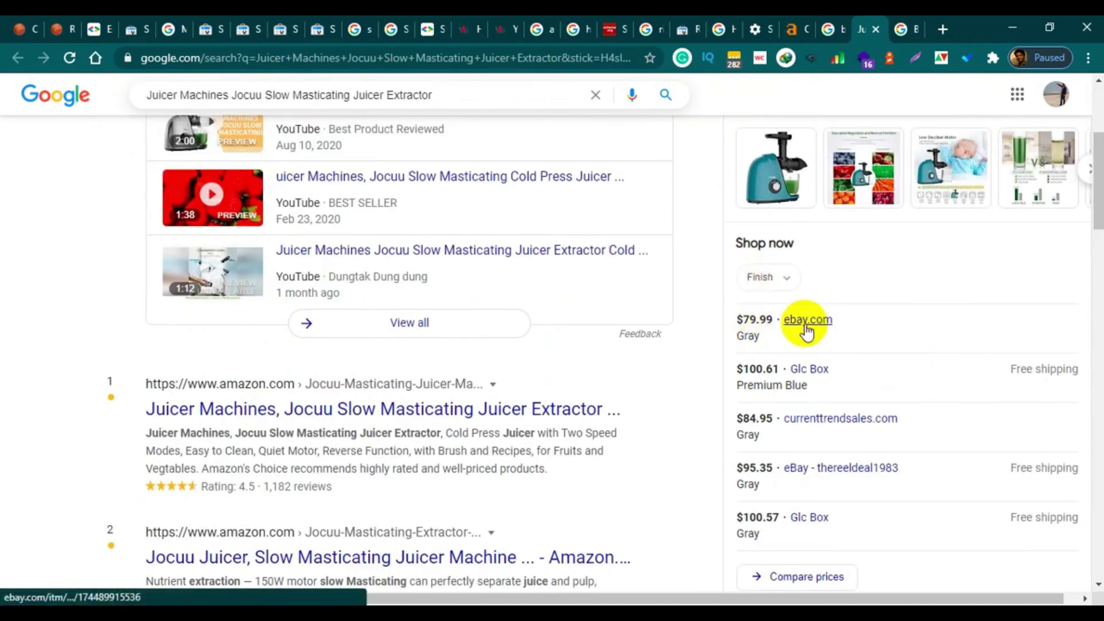
scroll(845, 322, down, 1)
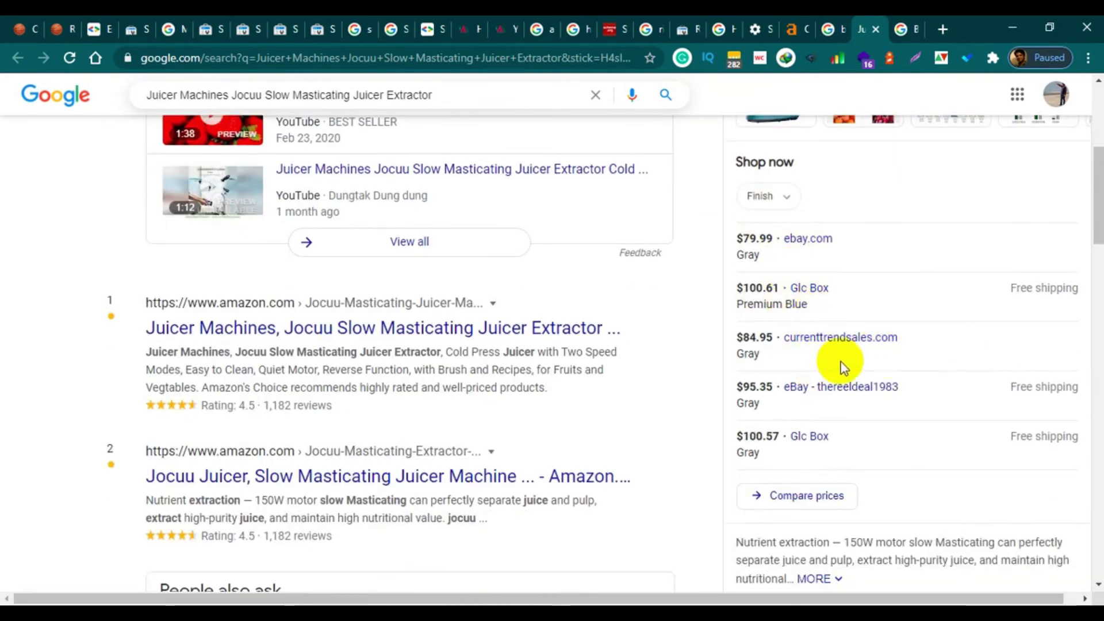
scroll(833, 407, down, 10)
scroll(804, 412, down, 18)
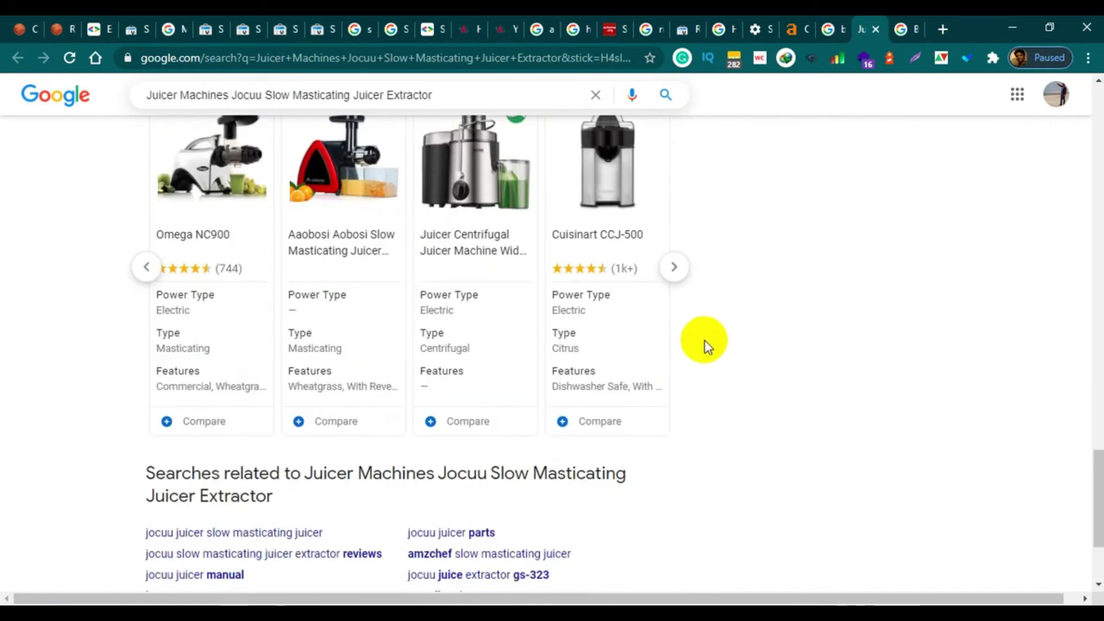
scroll(698, 374, up, 3)
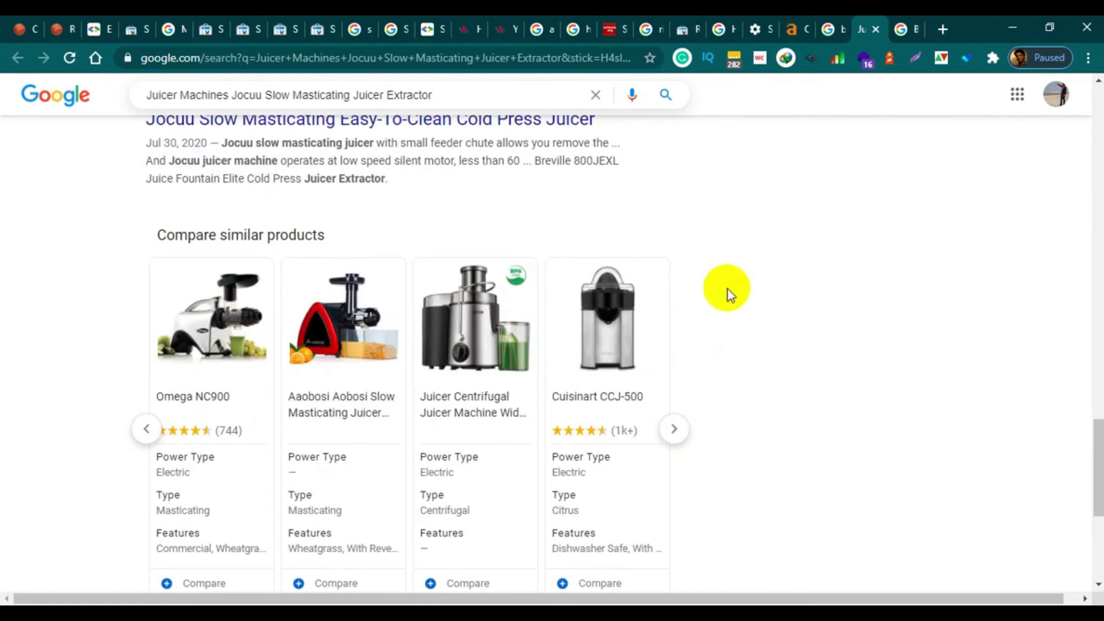
scroll(823, 230, up, 20)
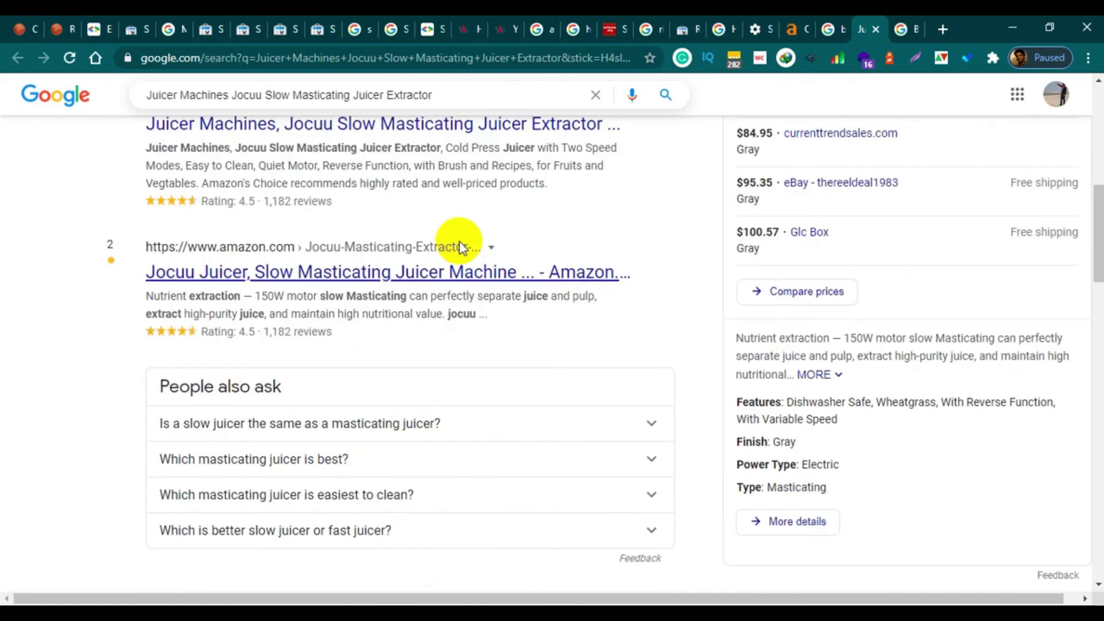
scroll(461, 247, up, 9)
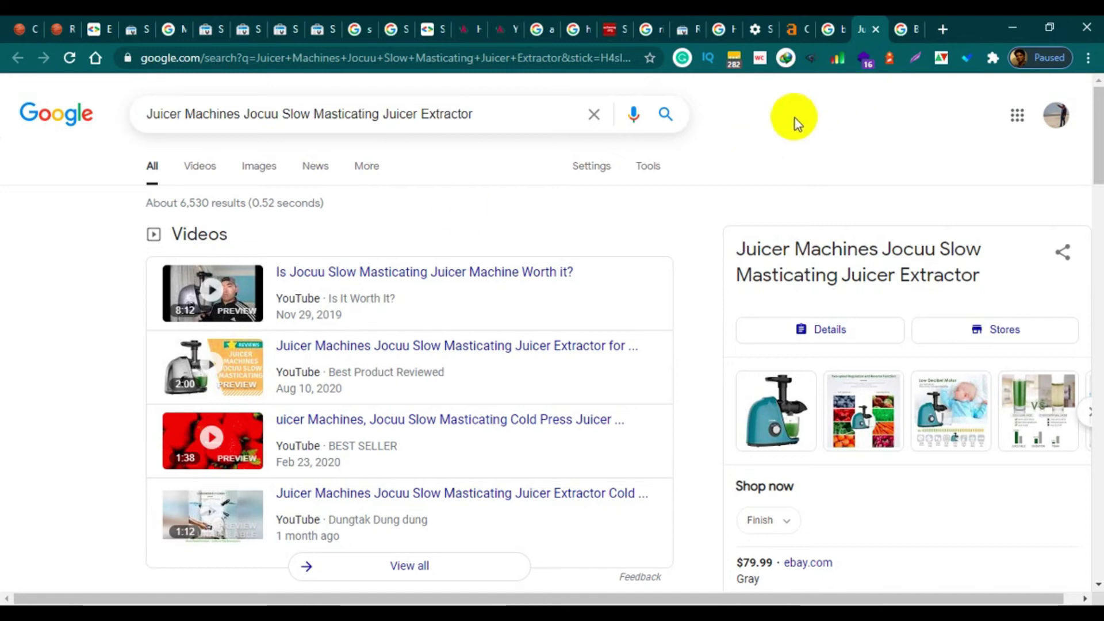
Return to the "best masticating juicer" results and review the page from the first result to the related searches.
click(820, 29)
scroll(352, 229, up, 15)
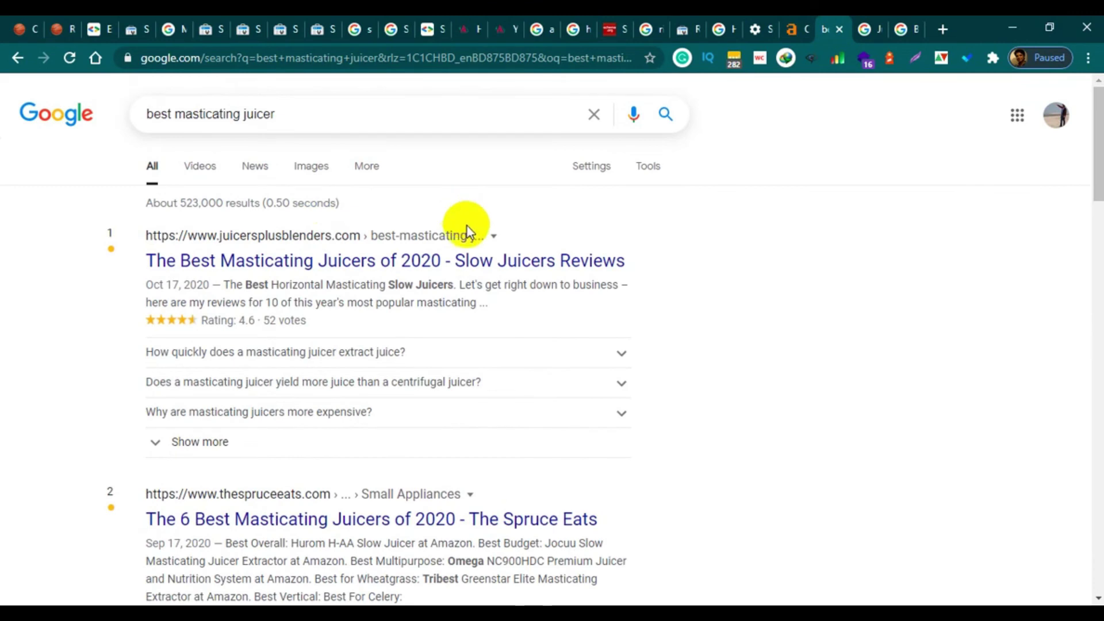
scroll(603, 253, down, 4)
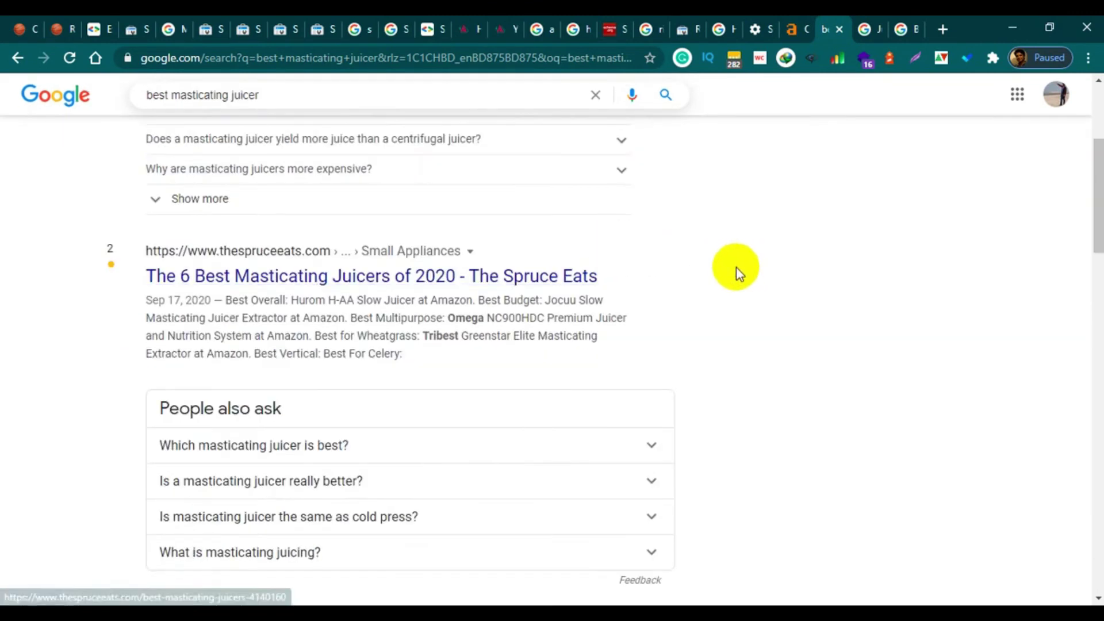
scroll(725, 272, down, 8)
scroll(712, 276, down, 15)
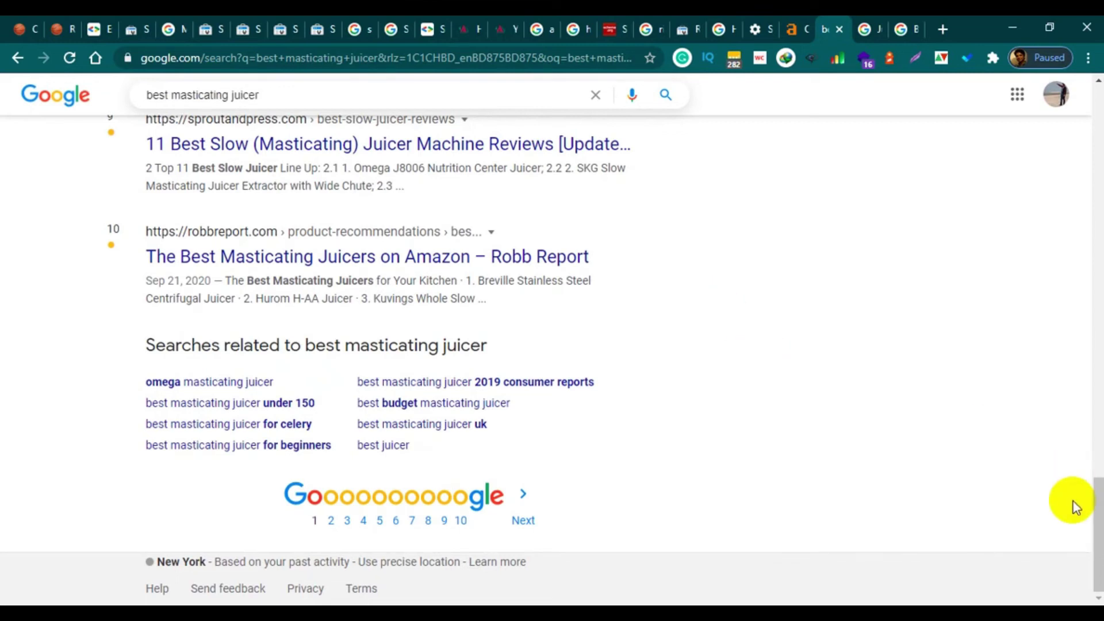
Replace the Best Choice Products query in its tab with a Google search for "juicer".
click(906, 28)
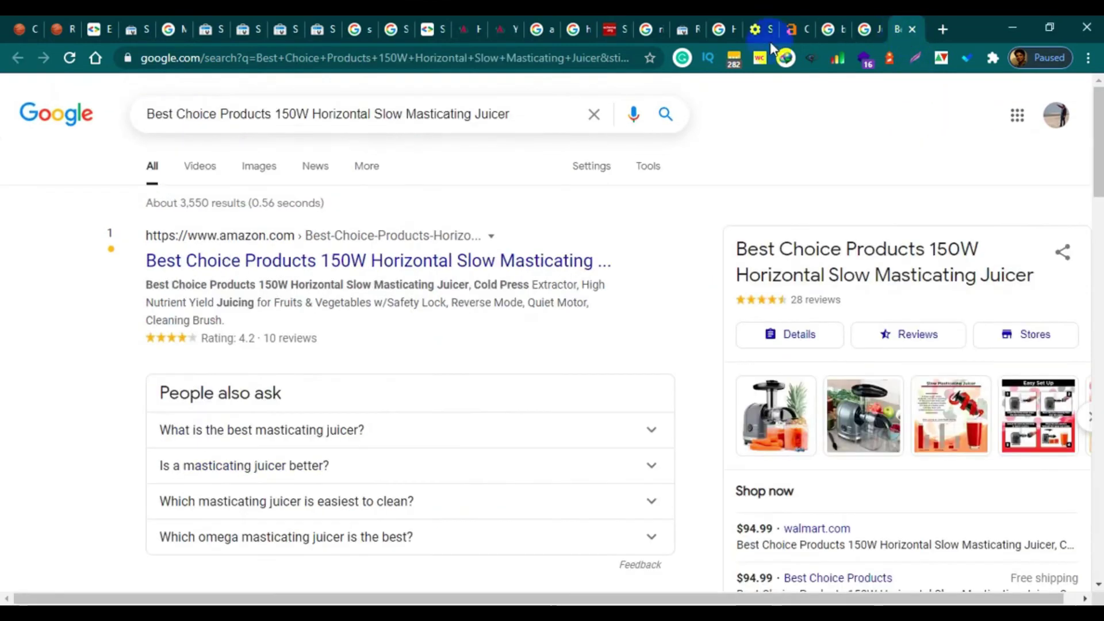
double_click(277, 115)
key(ctrl+a)
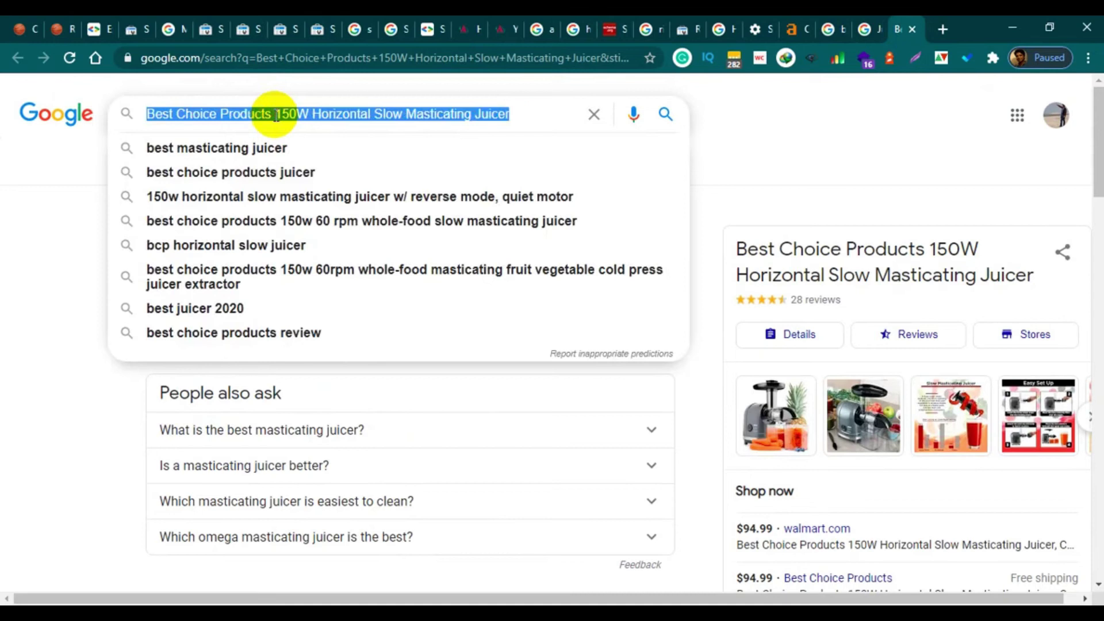
text(juicer)
key(Return)
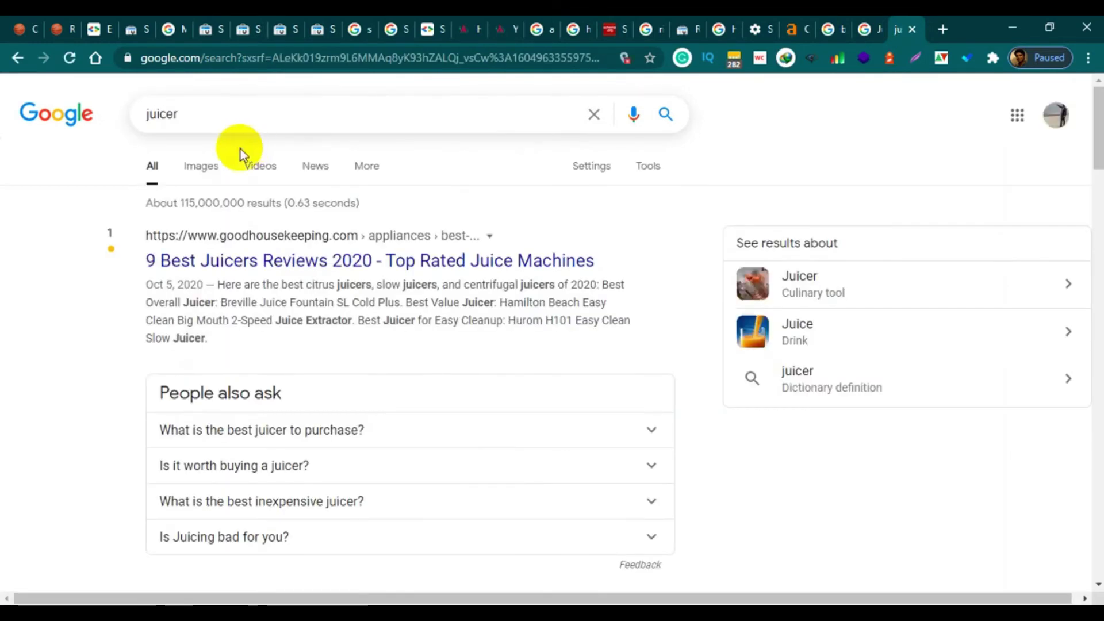
Look through the first two pages of "juicer" results for product listings and return to page 1.
scroll(557, 316, down, 20)
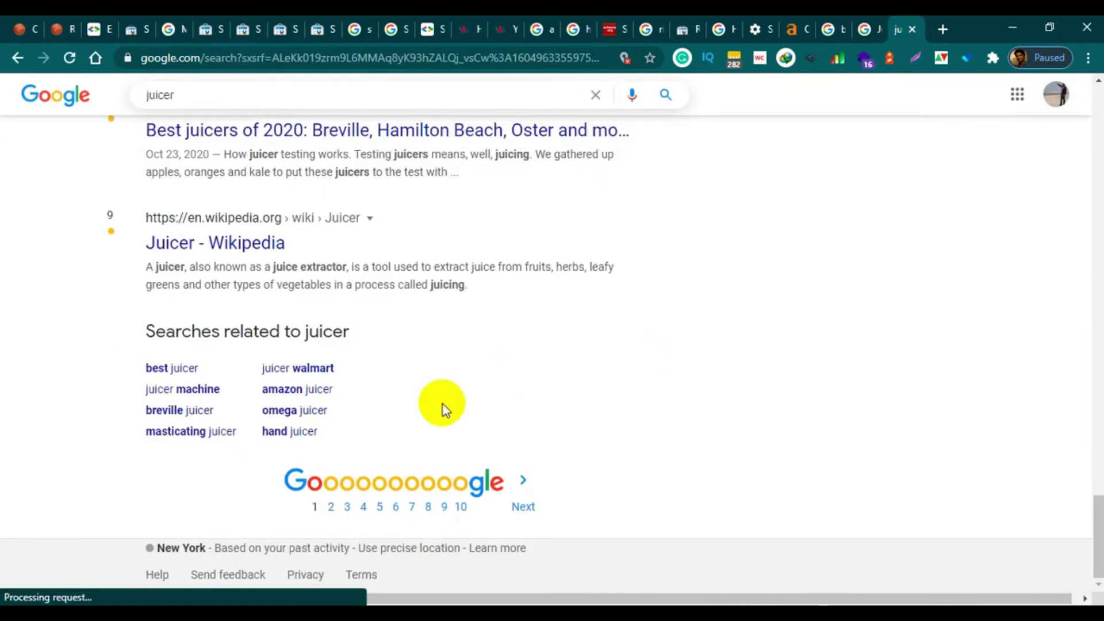
click(333, 506)
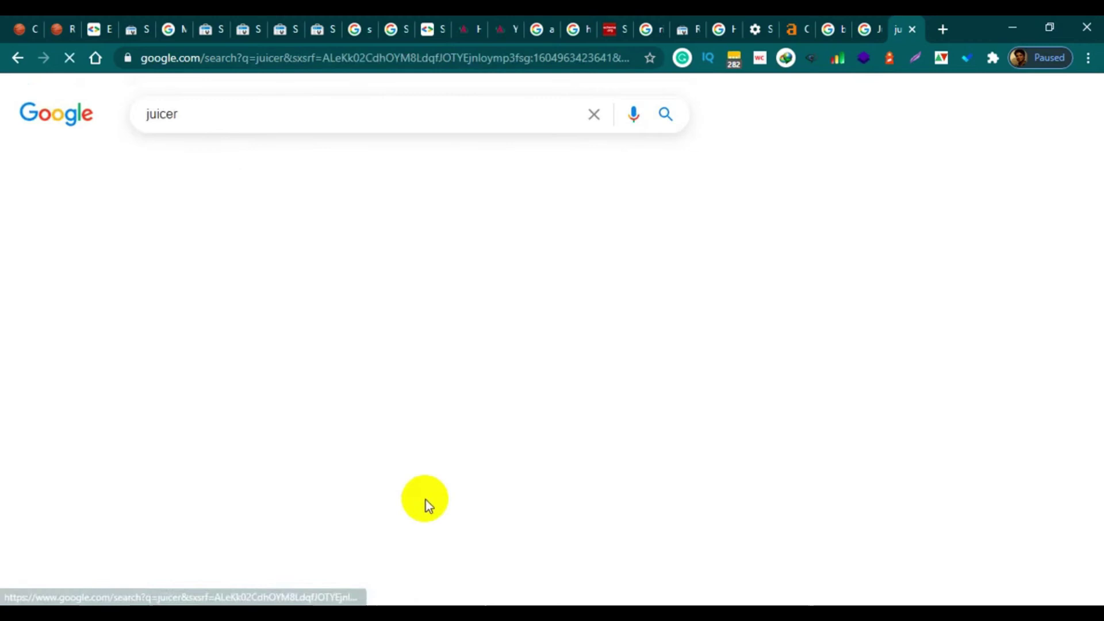
scroll(509, 348, down, 15)
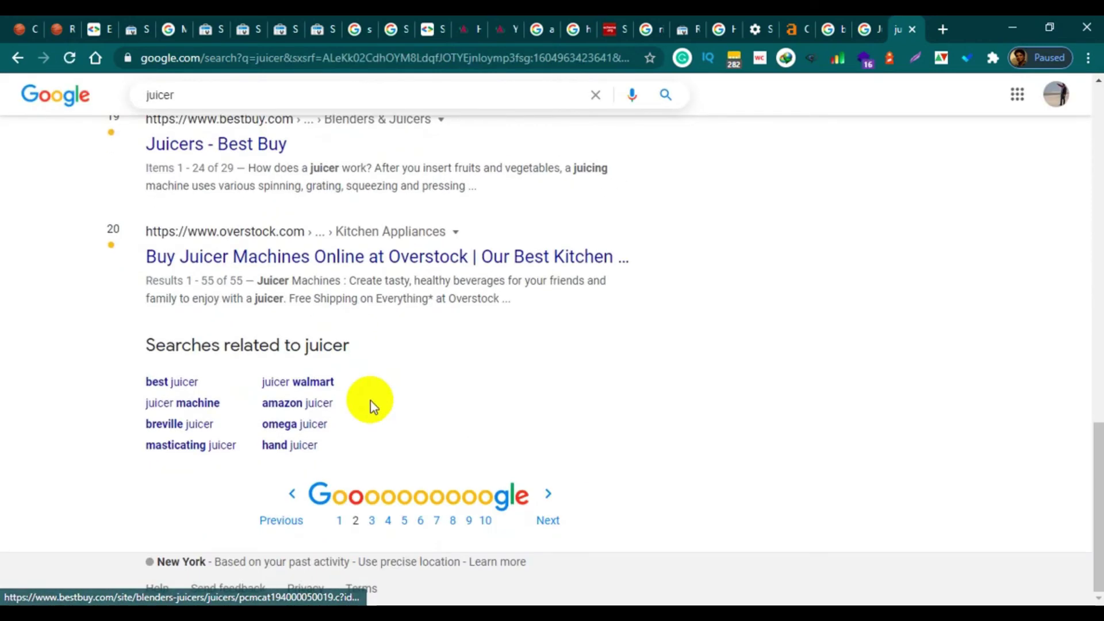
click(340, 521)
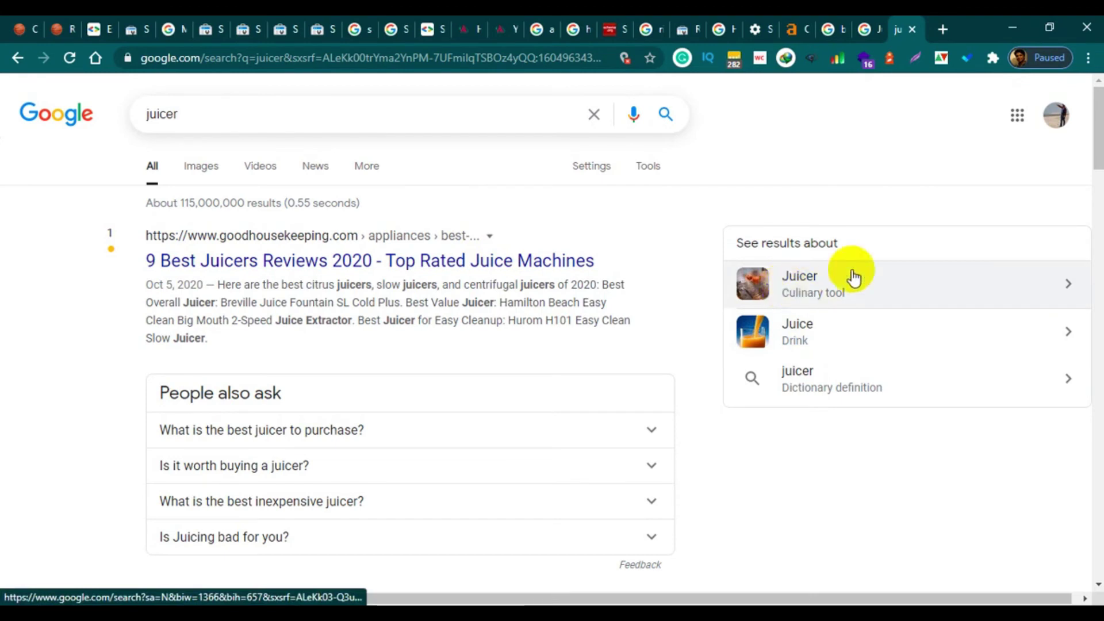
Search for "google merchant center" in the tab holding the "best masticating juicer" results.
click(863, 32)
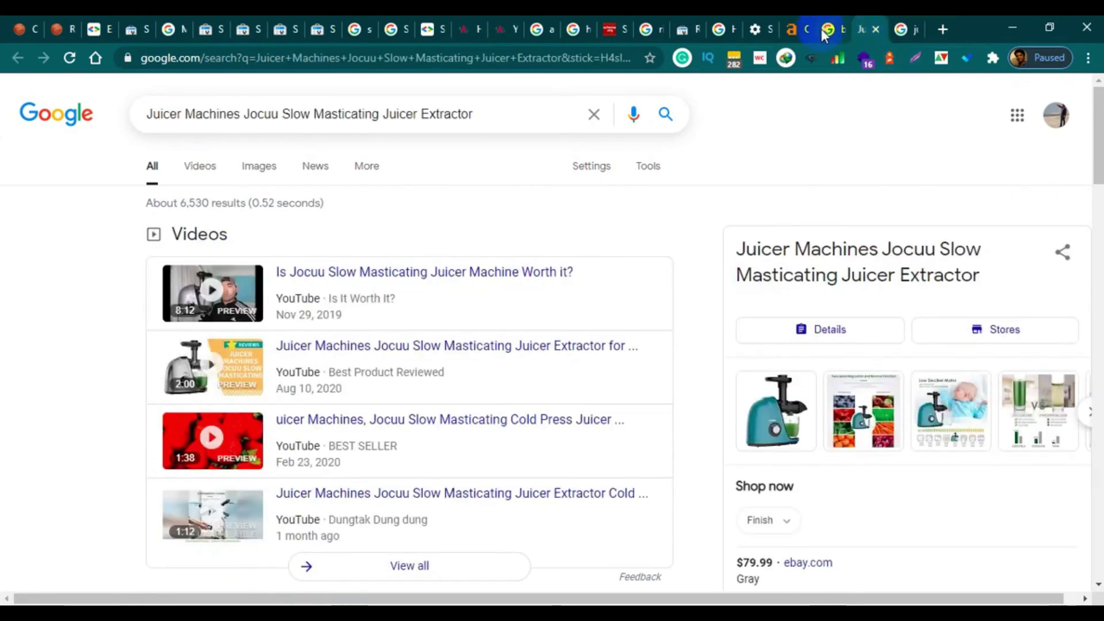
click(821, 29)
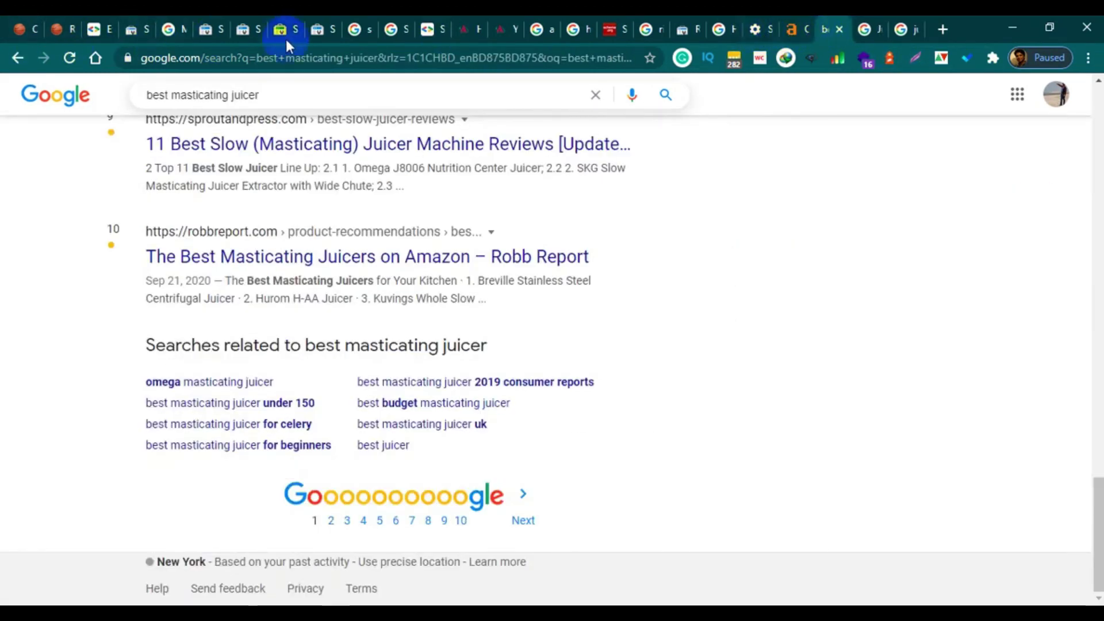
click(360, 96)
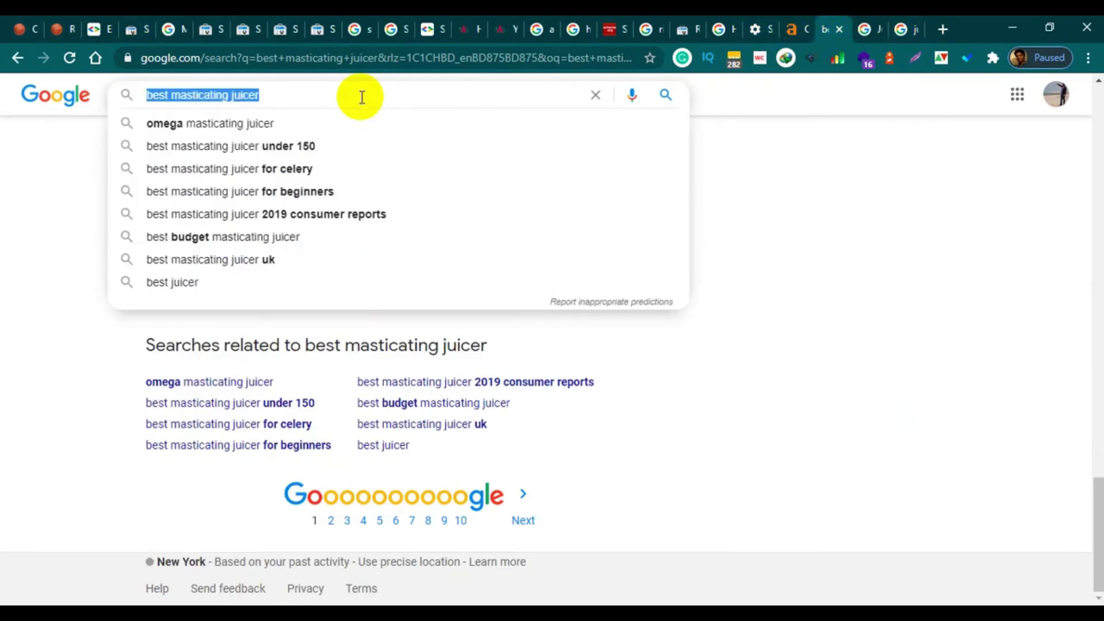
text(google m)
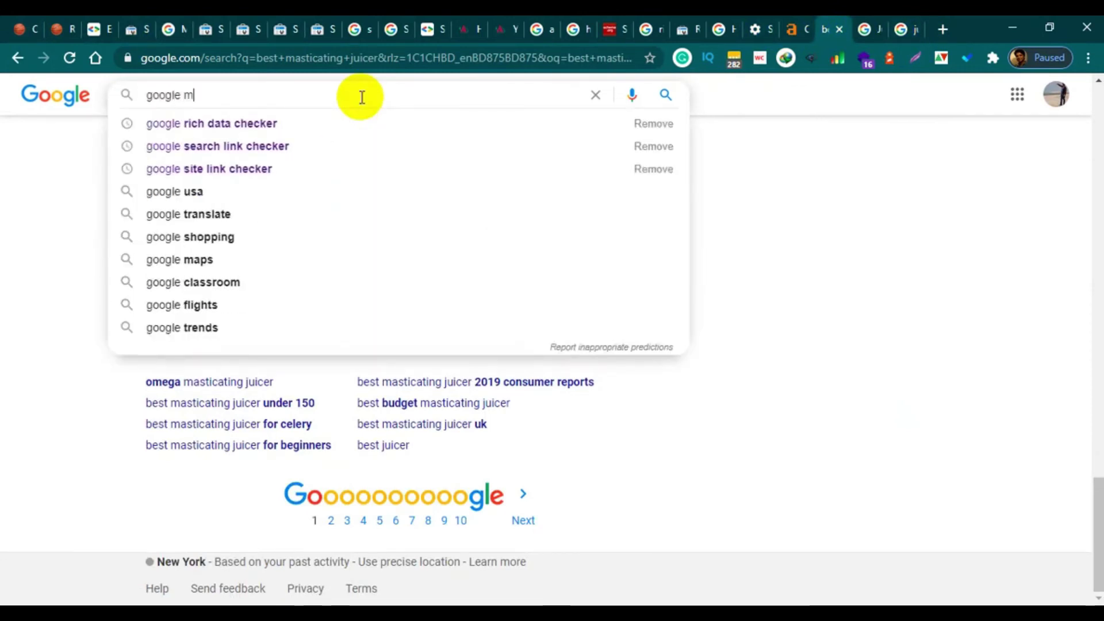
text(ar)
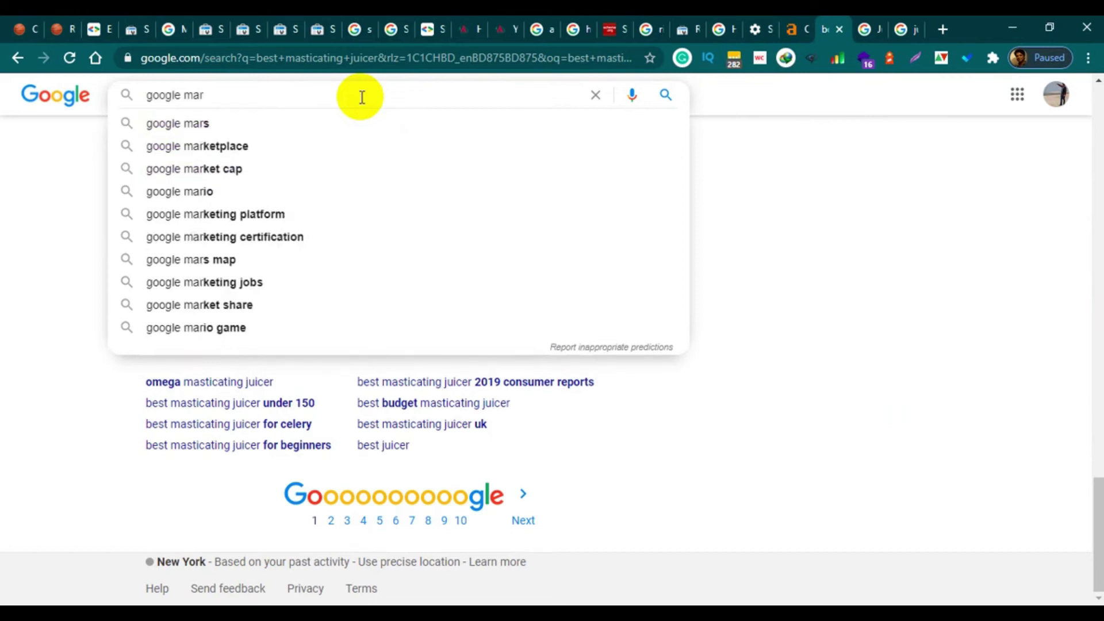
text(che)
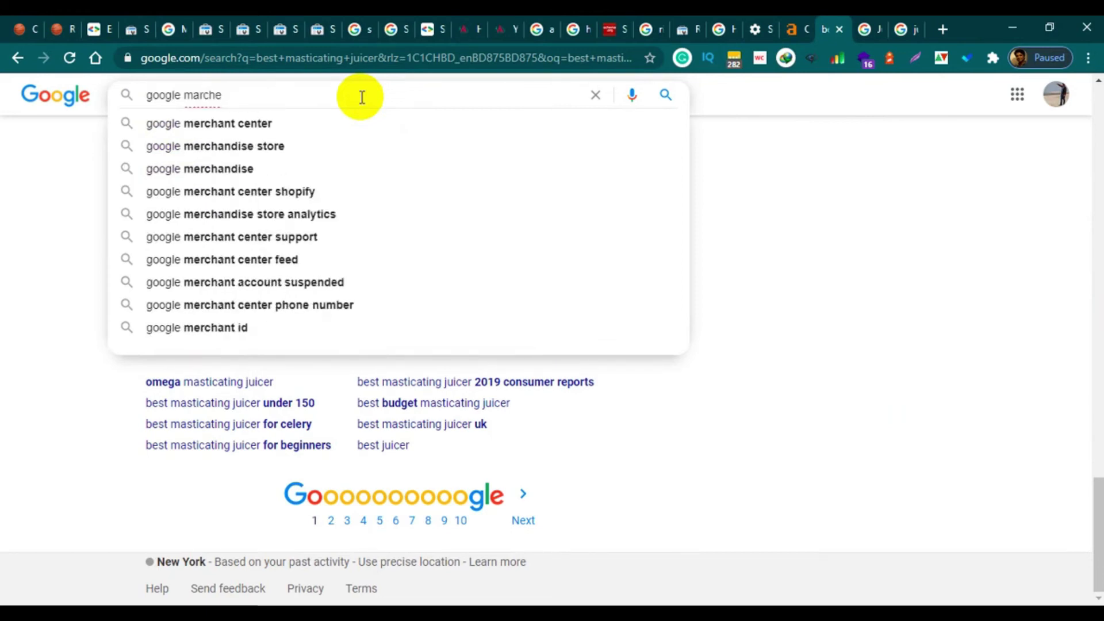
click(251, 117)
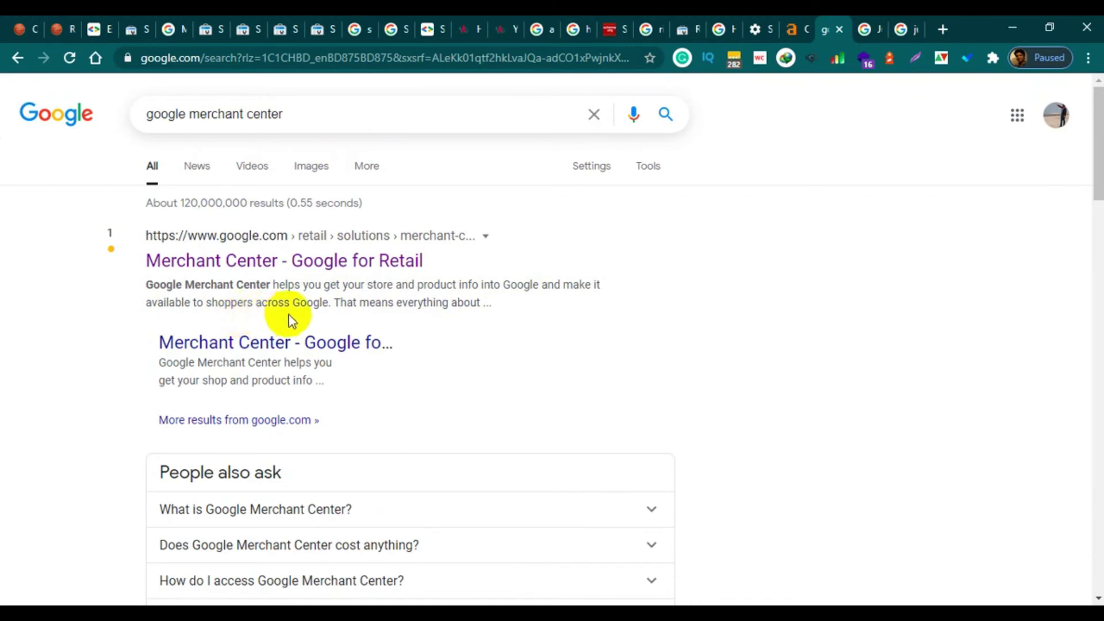
Open the "Merchant Center - Google for Retail" result in a new tab.
scroll(729, 293, down, 4)
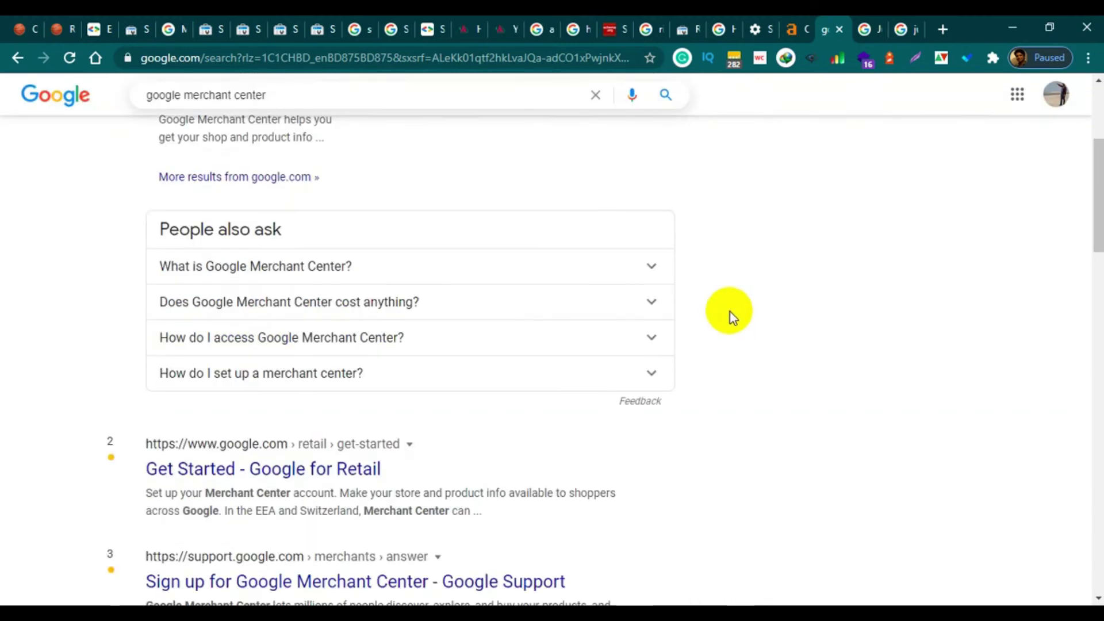
scroll(815, 342, up, 4)
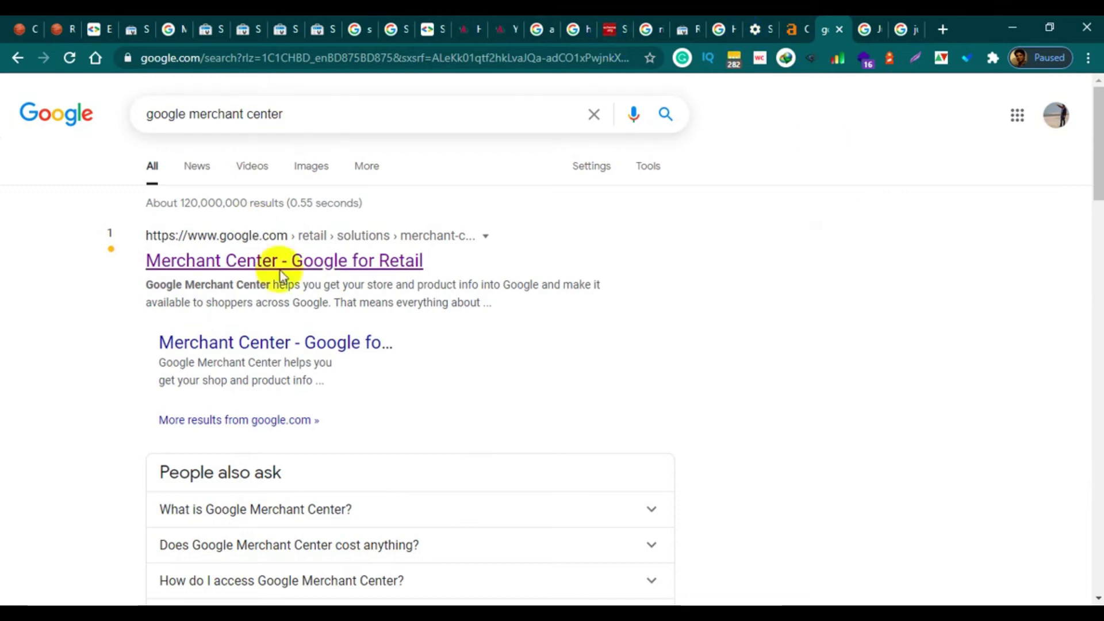
right_click(320, 264)
click(365, 269)
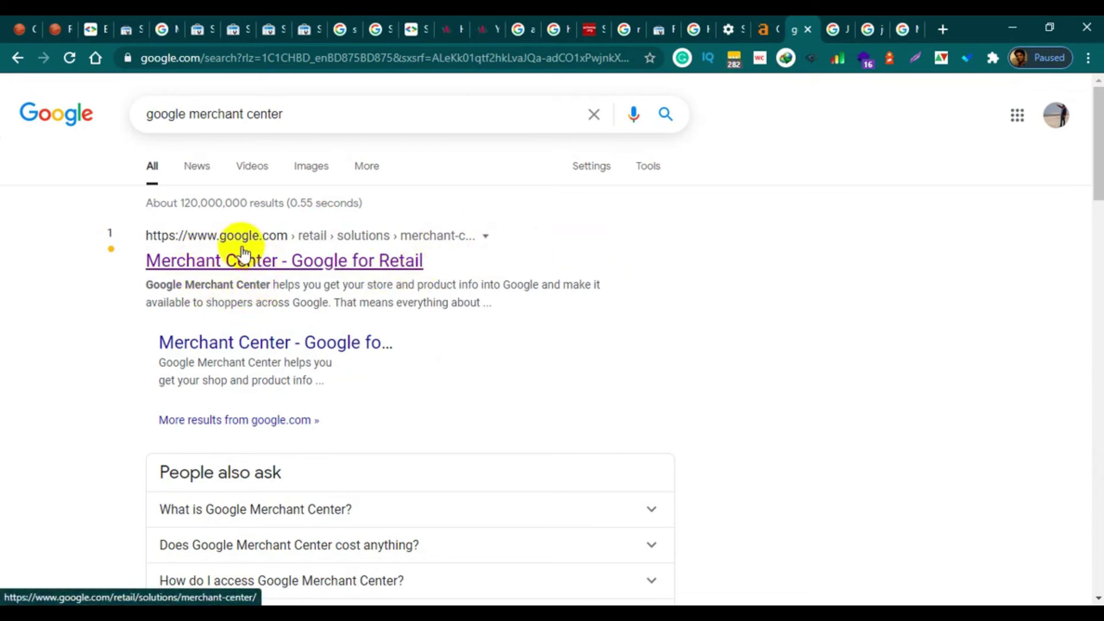
Review the remaining "google merchant center" web results and browse the image results for the same query.
scroll(439, 326, down, 15)
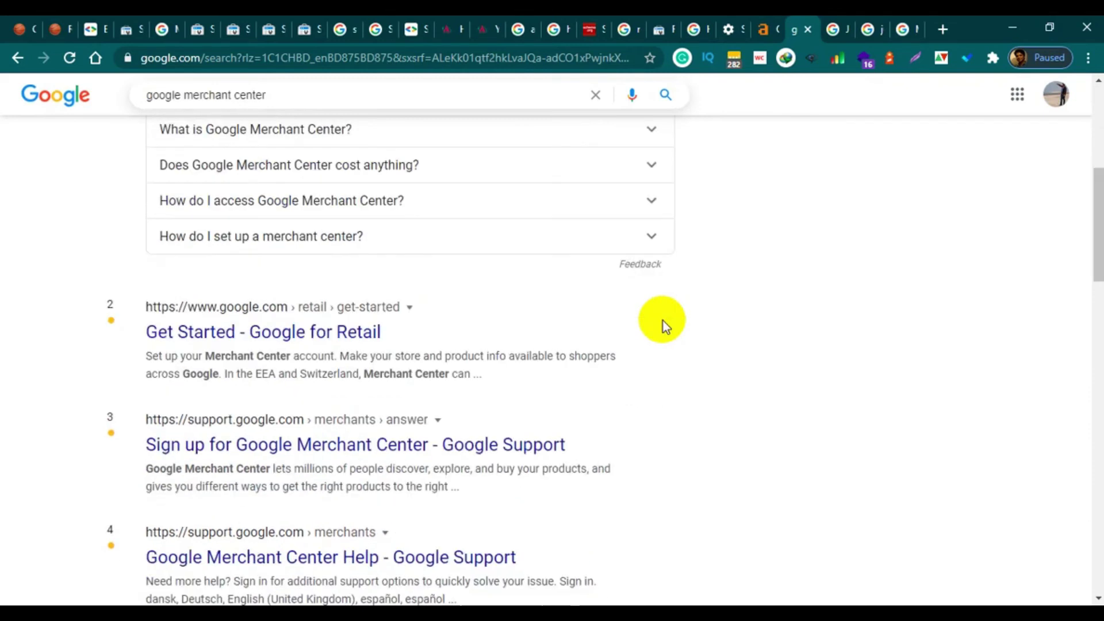
scroll(649, 345, down, 10)
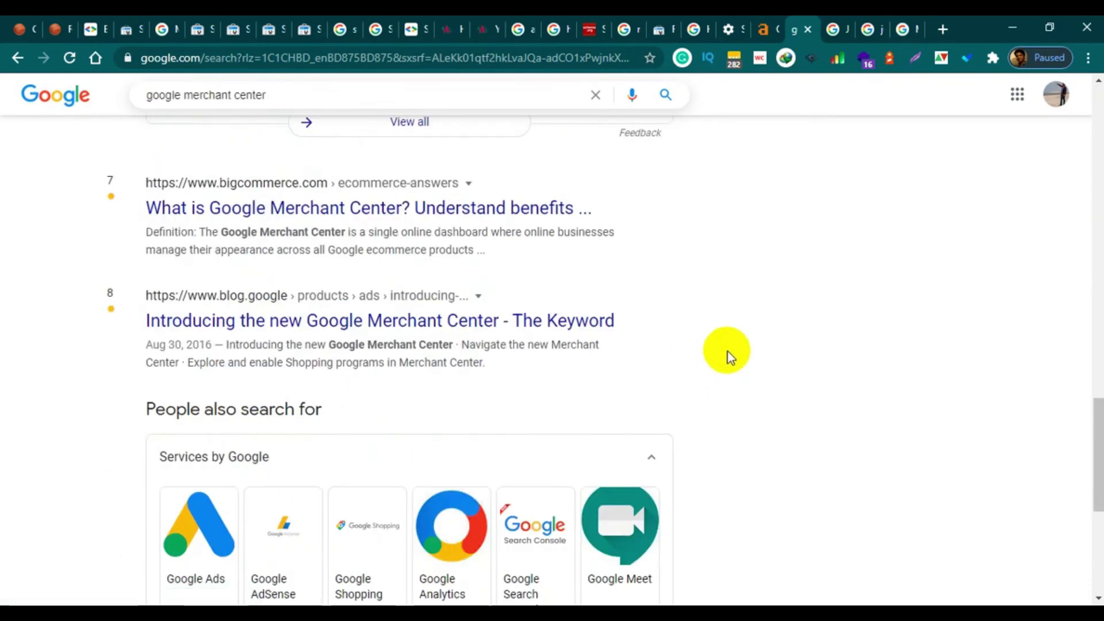
scroll(727, 352, up, 8)
scroll(717, 350, up, 12)
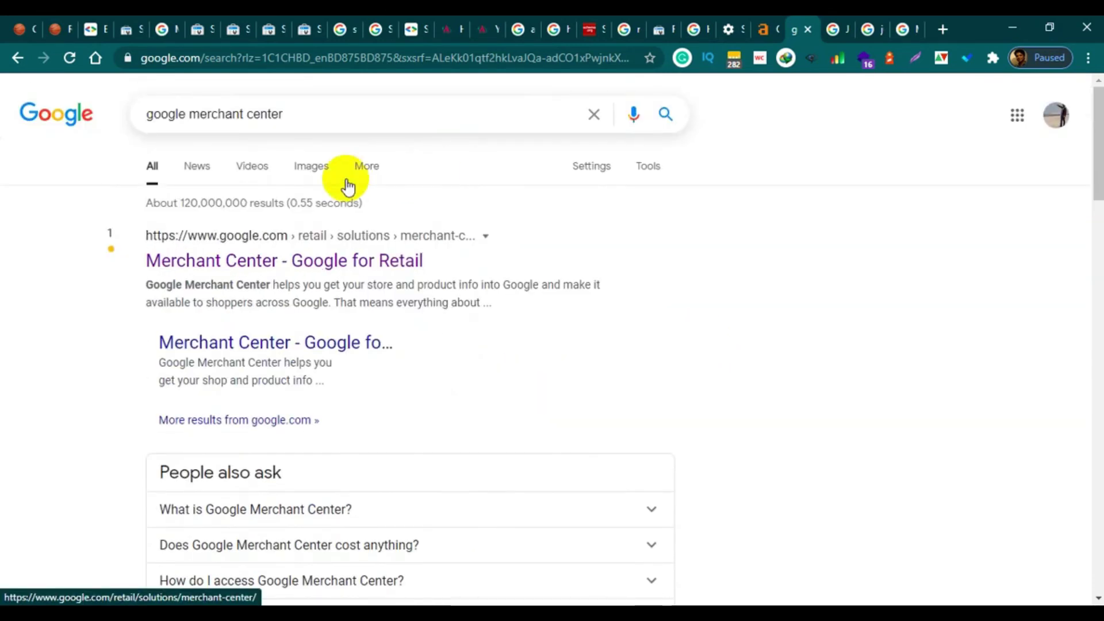
click(304, 169)
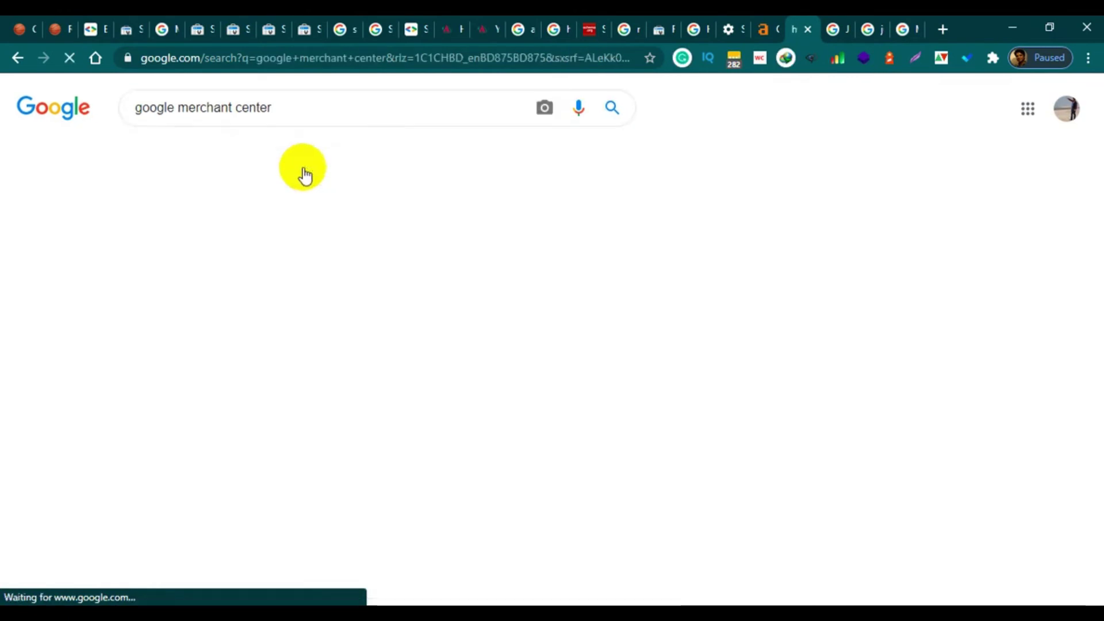
scroll(808, 299, down, 5)
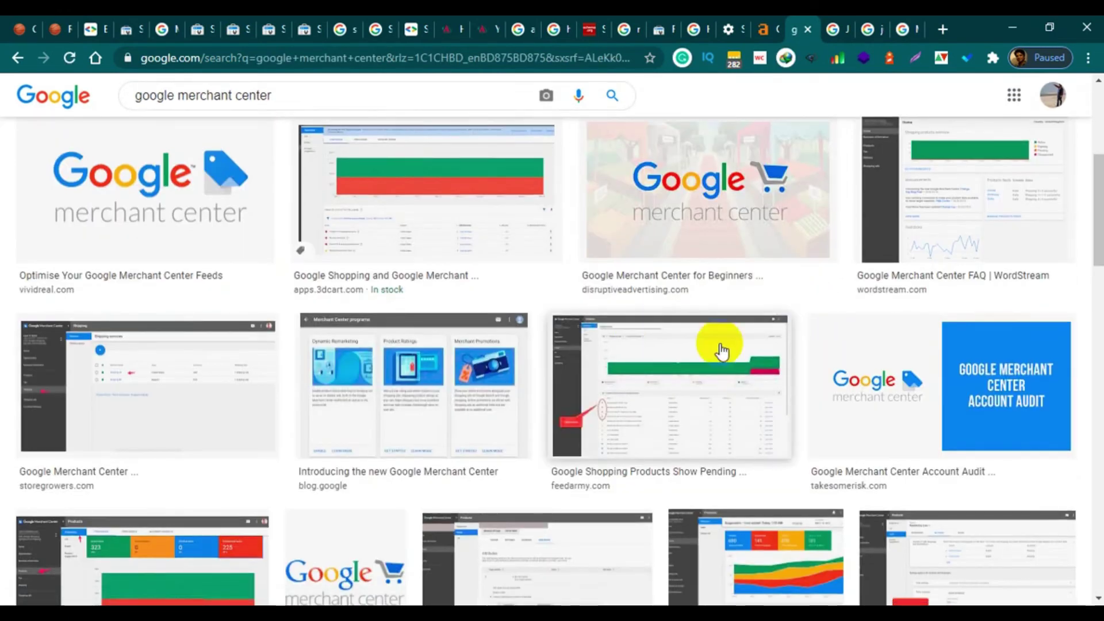
Browse further "google merchant center" image results and open the Digital Vidya article "An In-depth Analysis on Google Merchant Center".
scroll(670, 327, down, 2)
scroll(664, 322, down, 10)
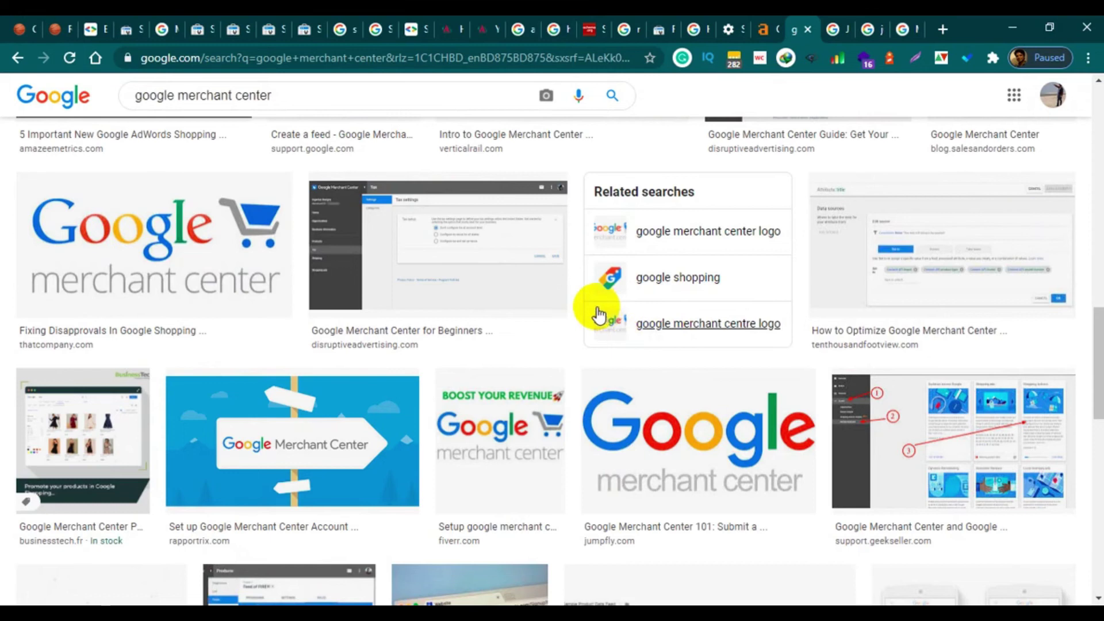
scroll(604, 322, down, 5)
scroll(611, 340, down, 7)
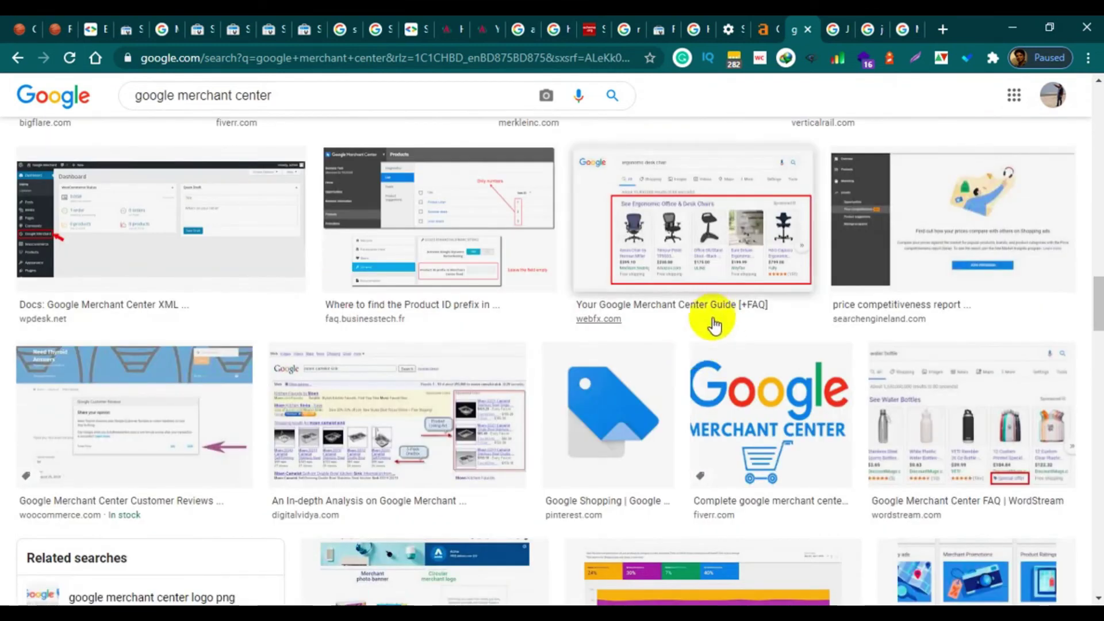
scroll(491, 329, down, 2)
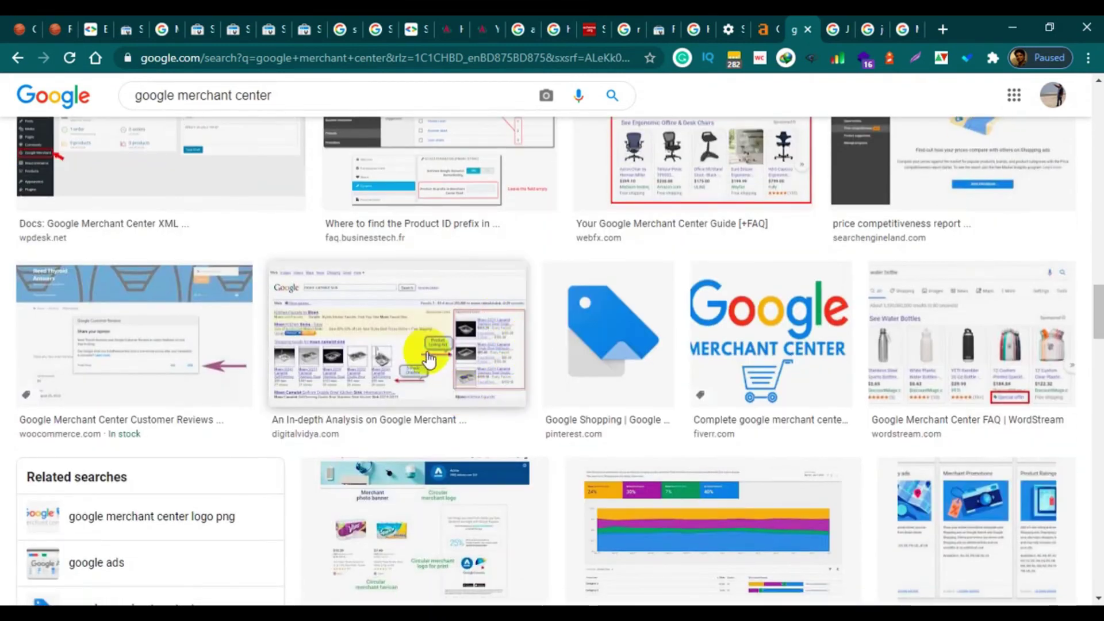
click(460, 353)
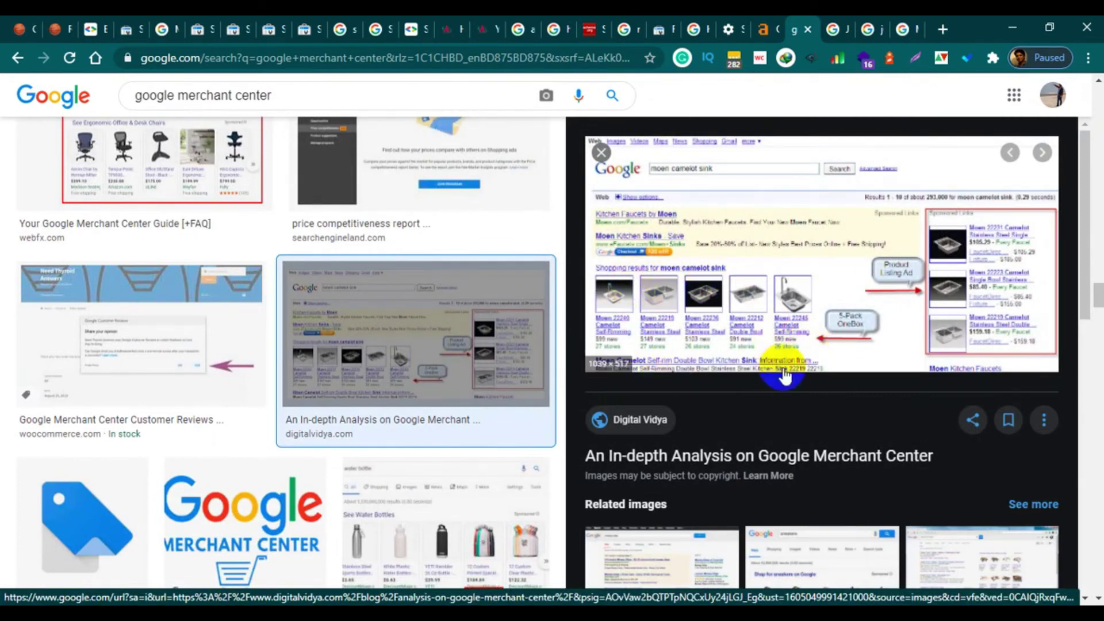
click(826, 281)
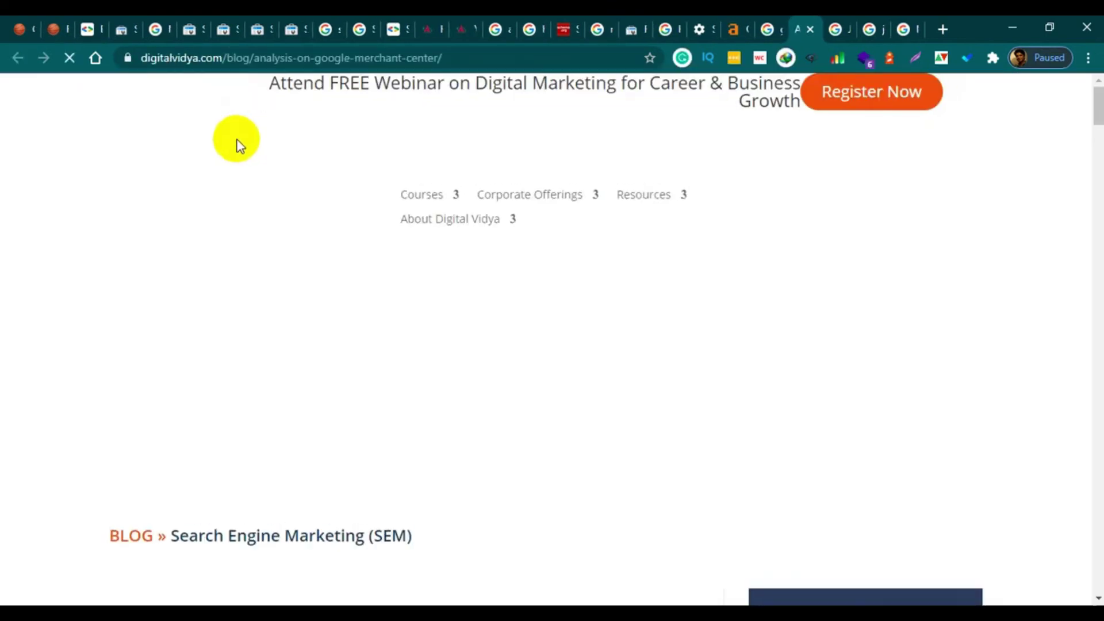
Examine the article's "moen camelot sink" search example with product listing ads and the start of the "What is Google Shopping?" section.
scroll(718, 308, down, 10)
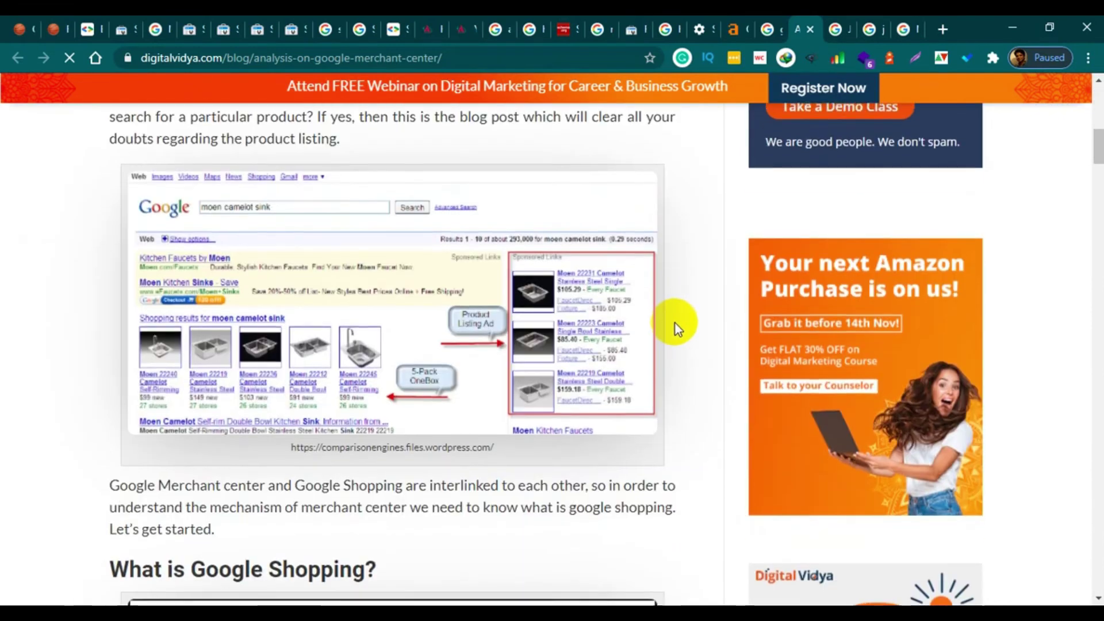
click(323, 149)
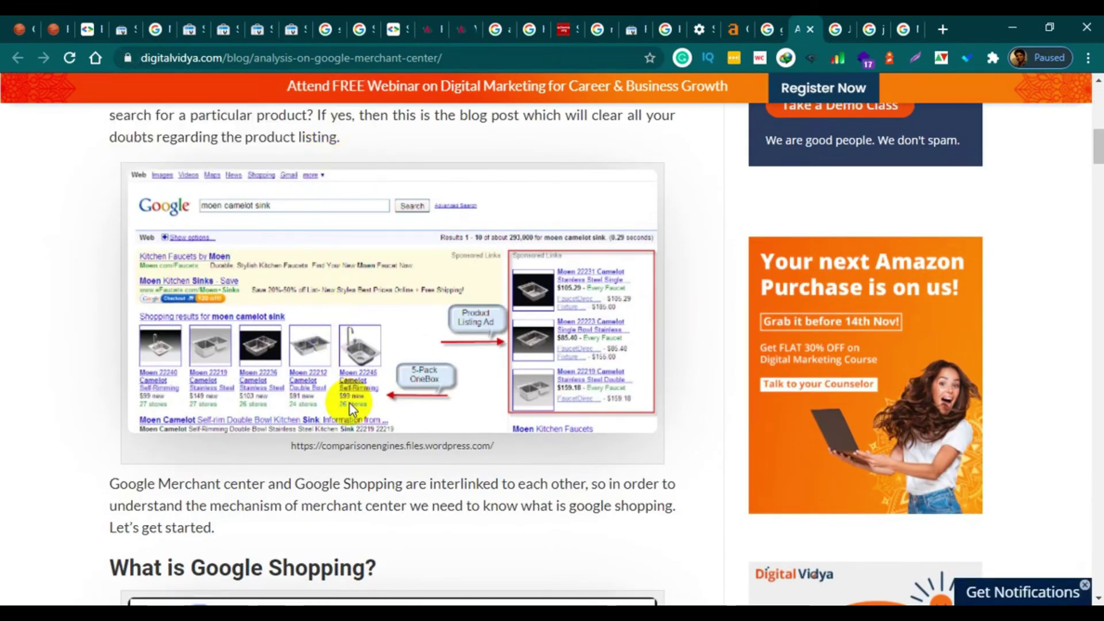
scroll(371, 352, down, 1)
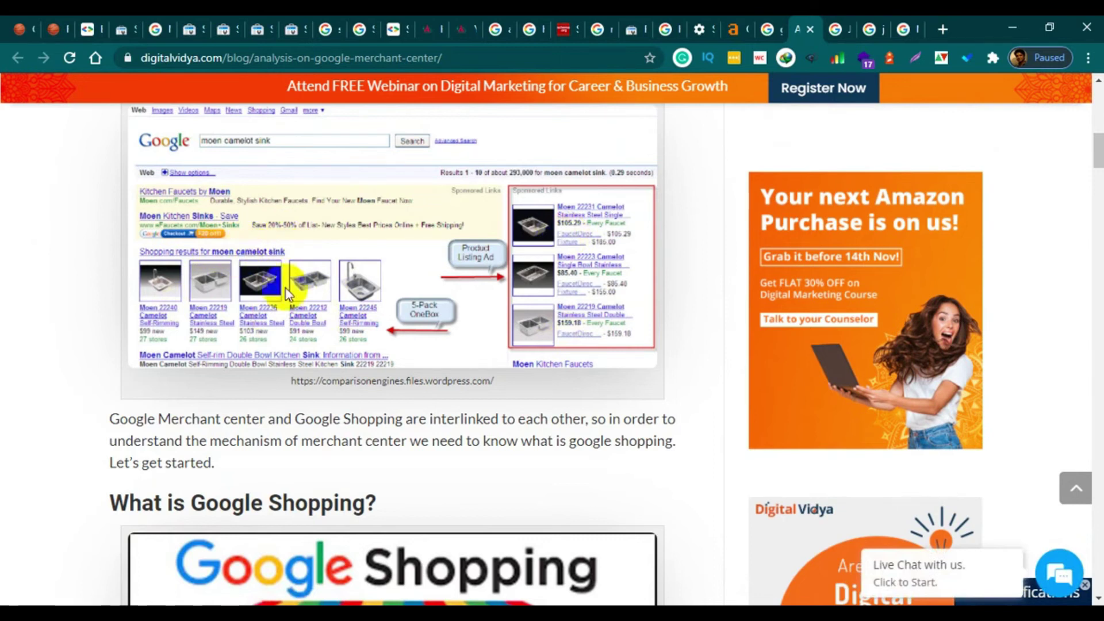
scroll(295, 278, down, 5)
scroll(493, 328, up, 4)
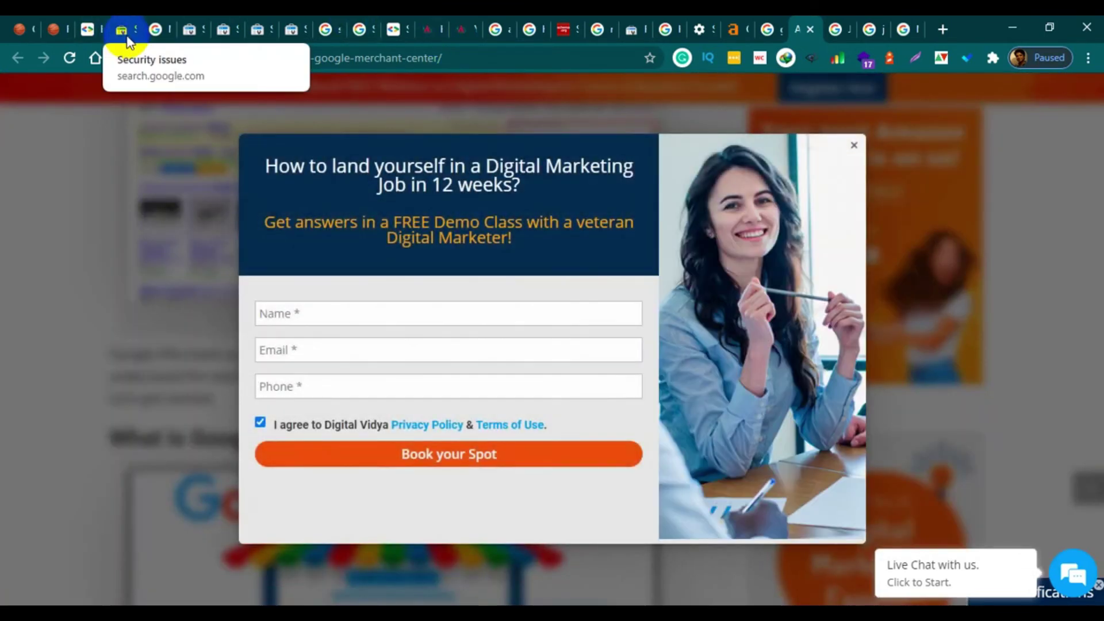
Return to Search Console, open the legacy Web Tools, and show the Testing Tools list.
click(127, 36)
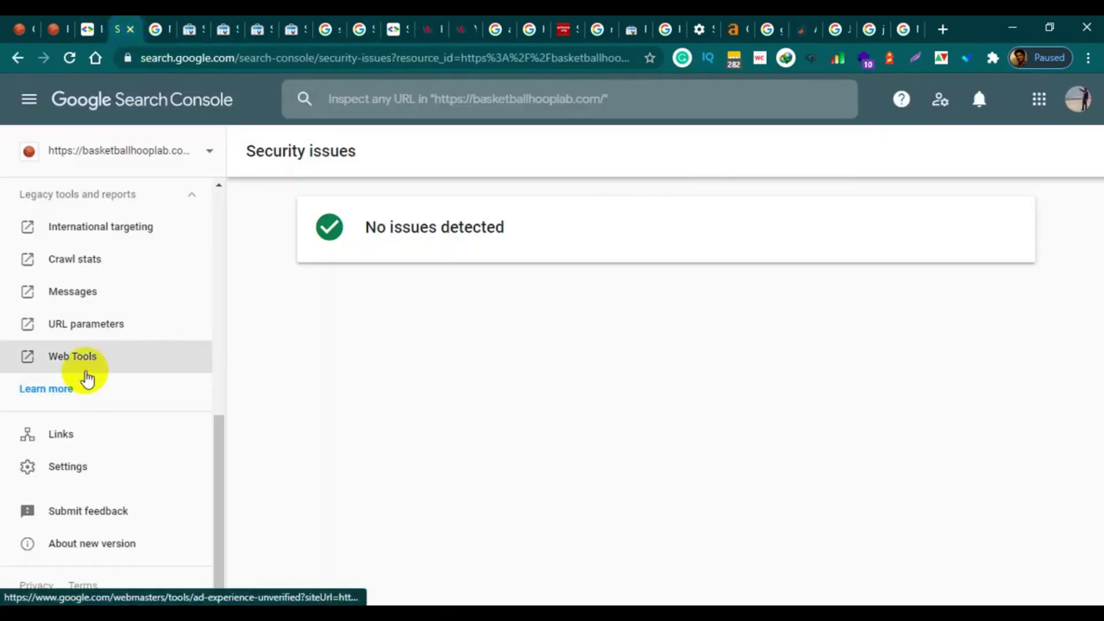
click(92, 368)
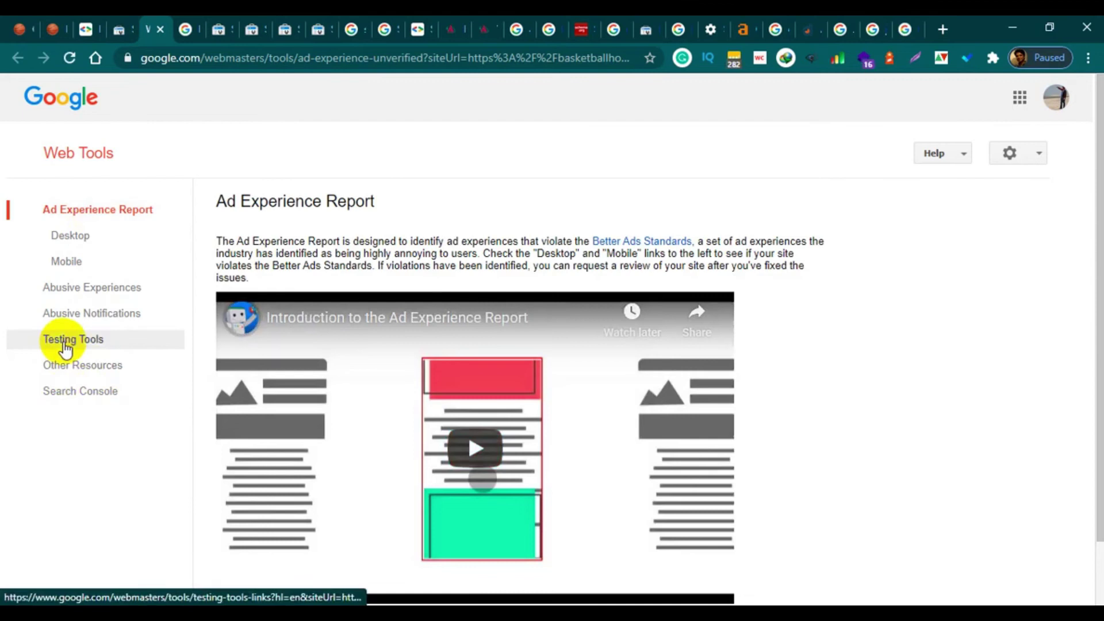
click(68, 345)
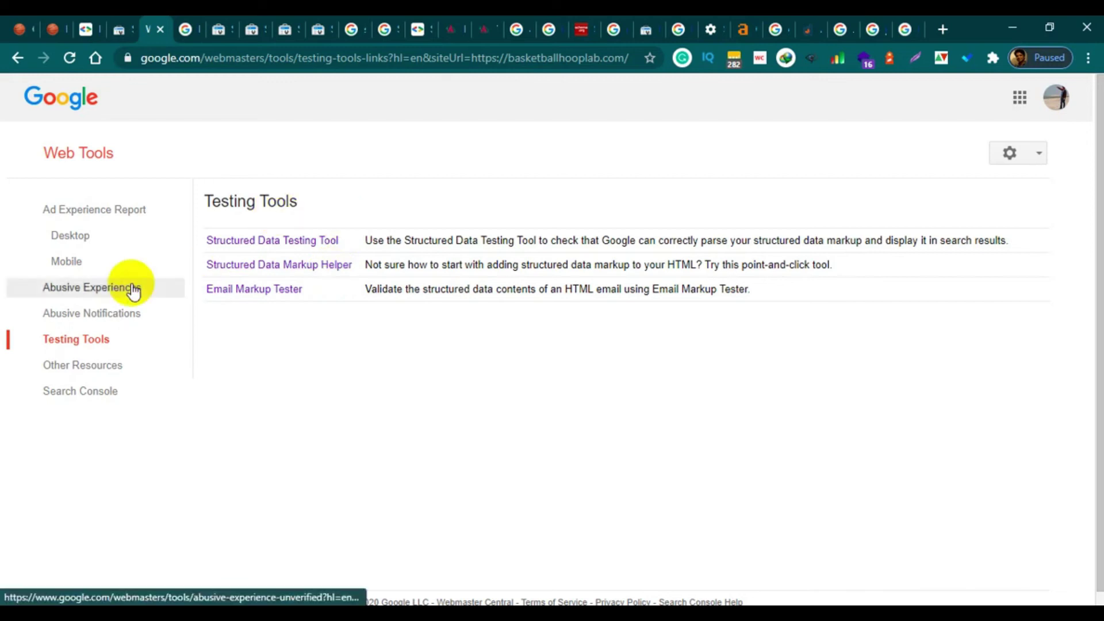
Switch to the Ramgoal mini basketball hoop post on basketballhooplab.com and copy its URL.
click(69, 57)
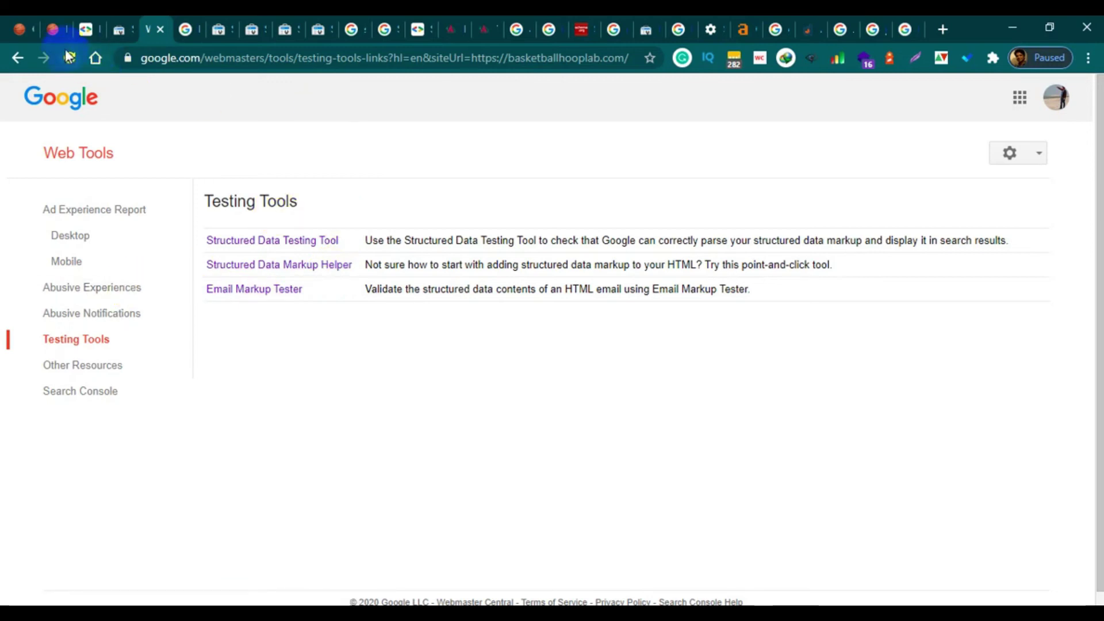
click(51, 23)
scroll(687, 271, down, 5)
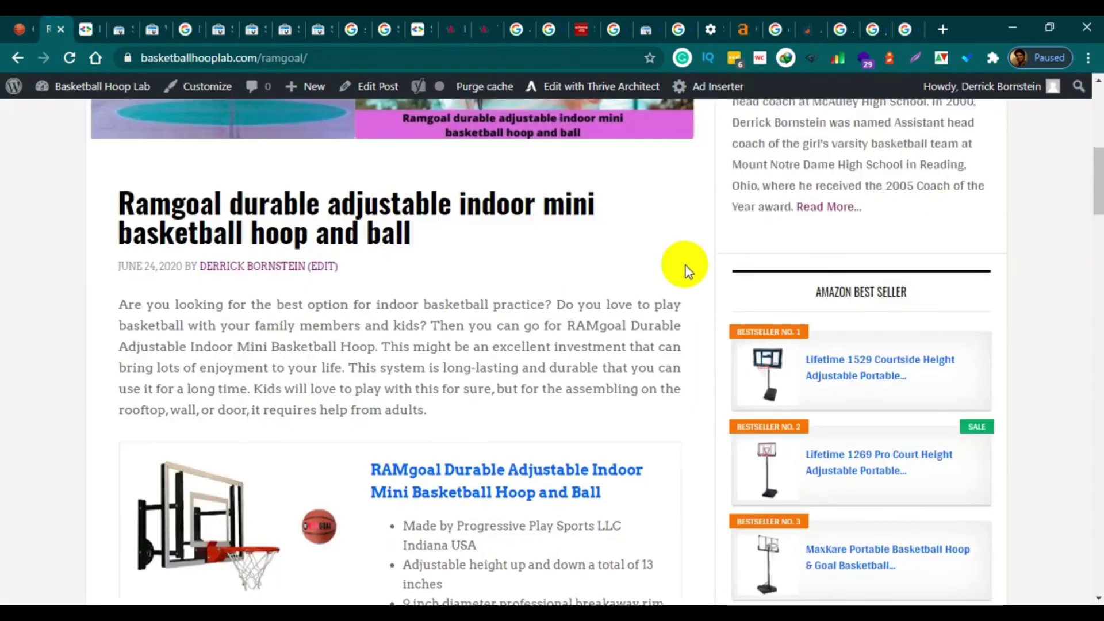
drag(357, 203, 340, 196)
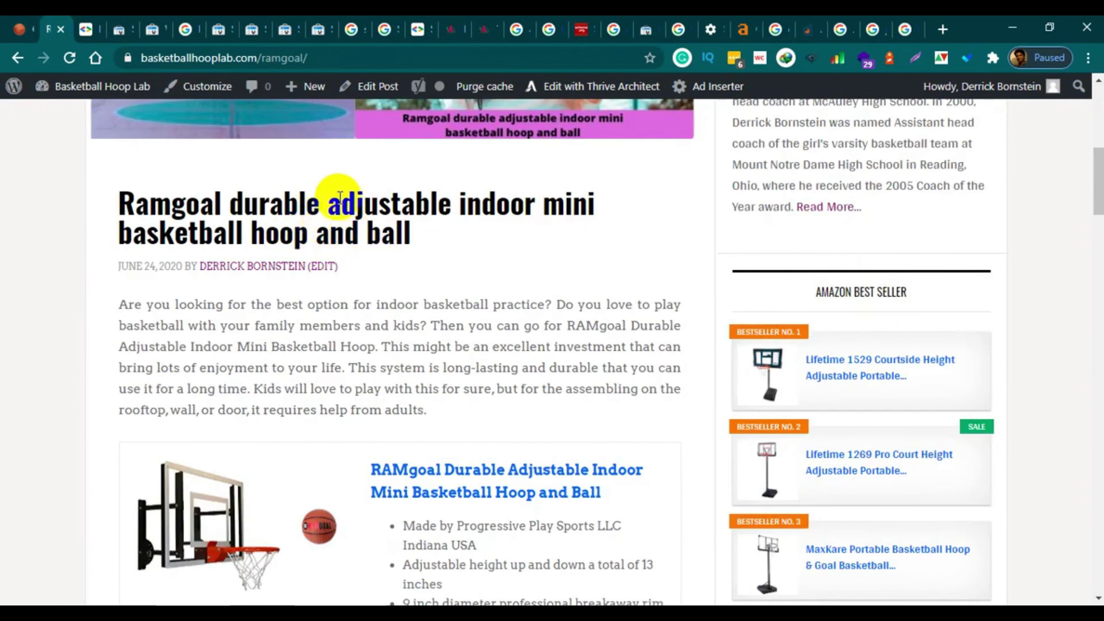
click(336, 202)
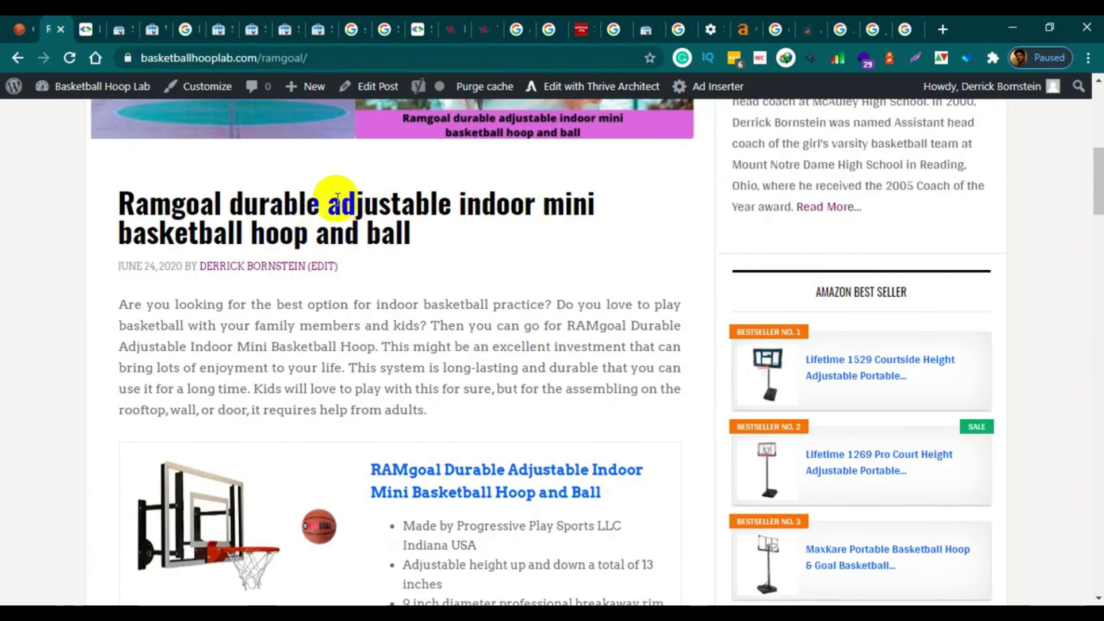
click(304, 58)
right_click(263, 62)
click(304, 151)
Return to the Testing Tools list and open the Structured Data Testing Tool in a new tab.
click(175, 29)
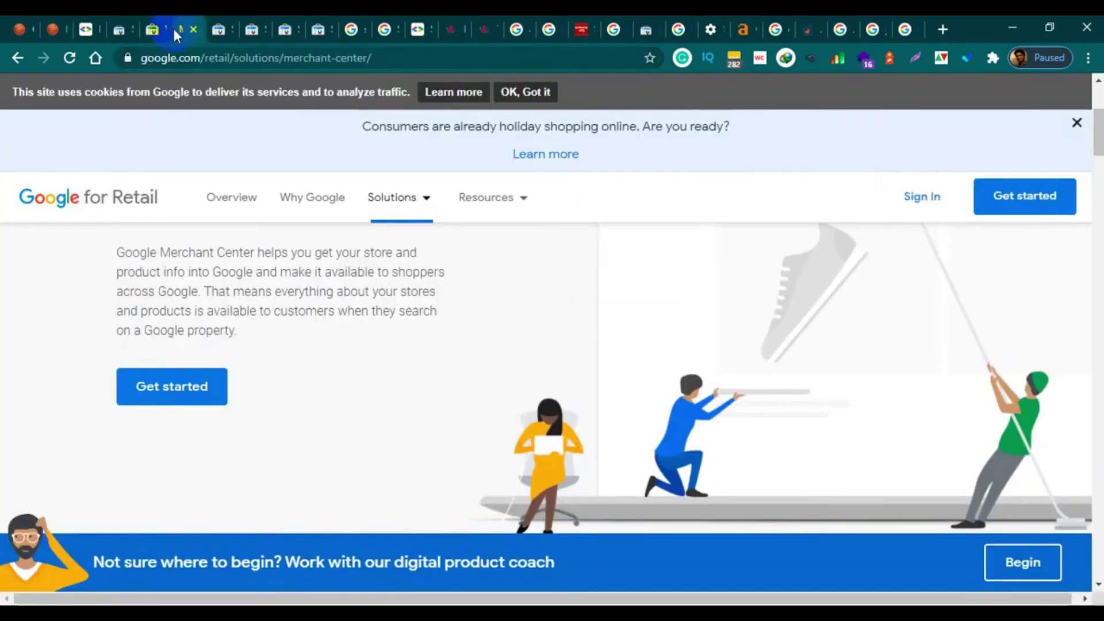
click(157, 32)
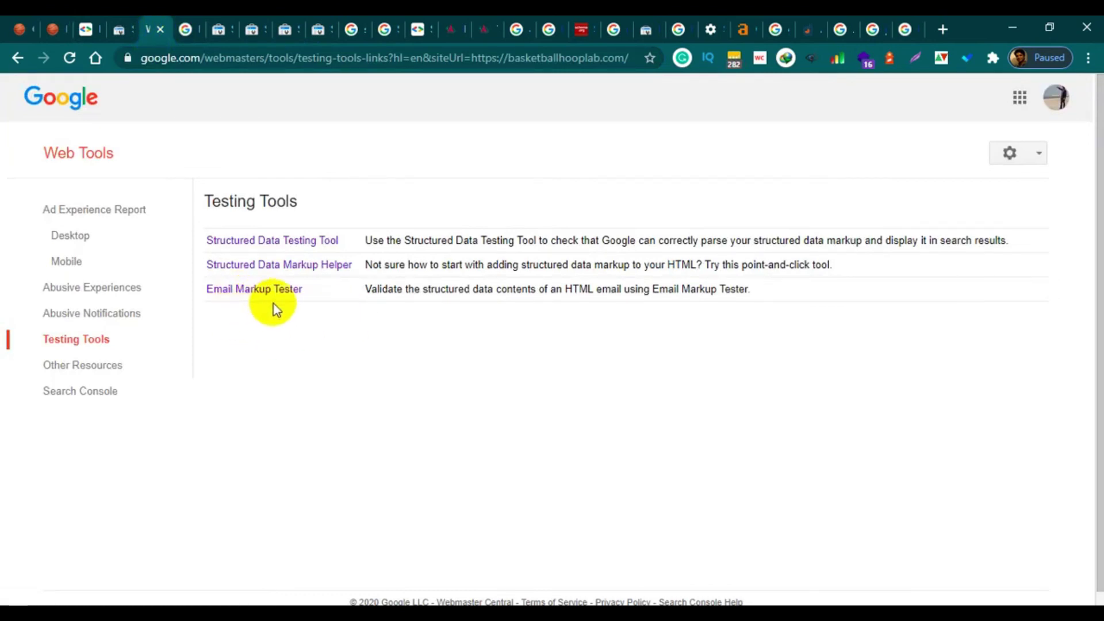
click(310, 270)
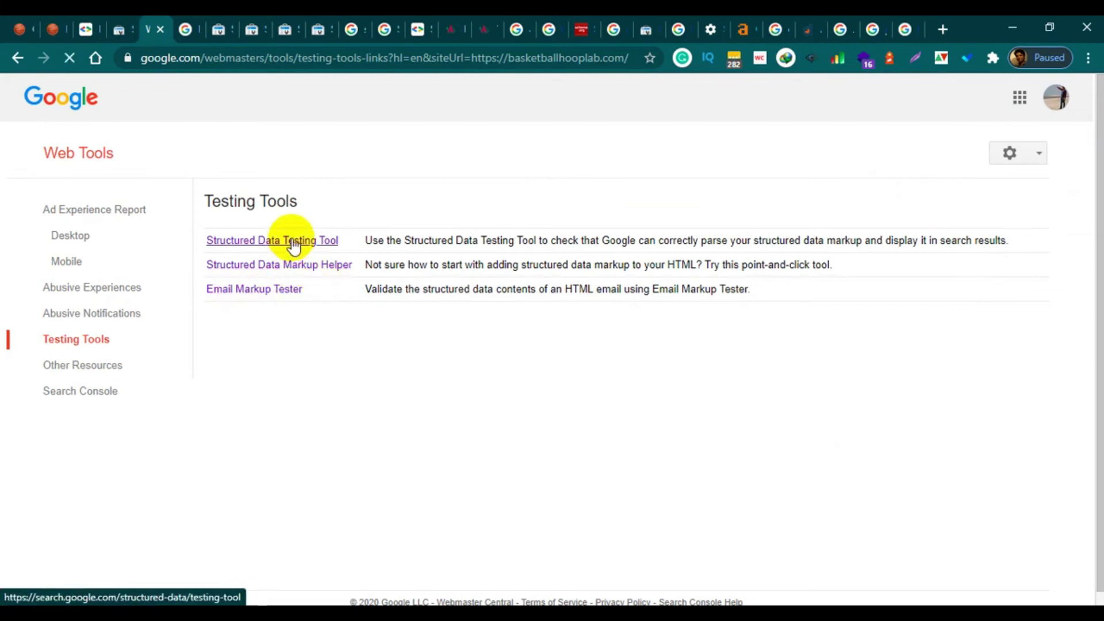
click(17, 58)
right_click(274, 241)
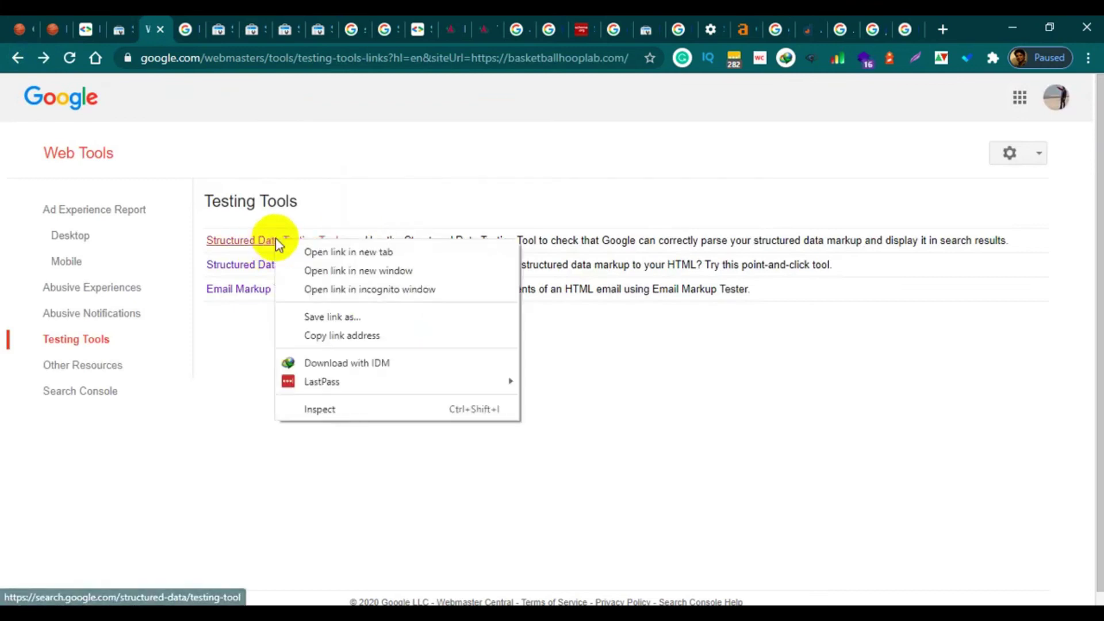
click(322, 249)
click(172, 38)
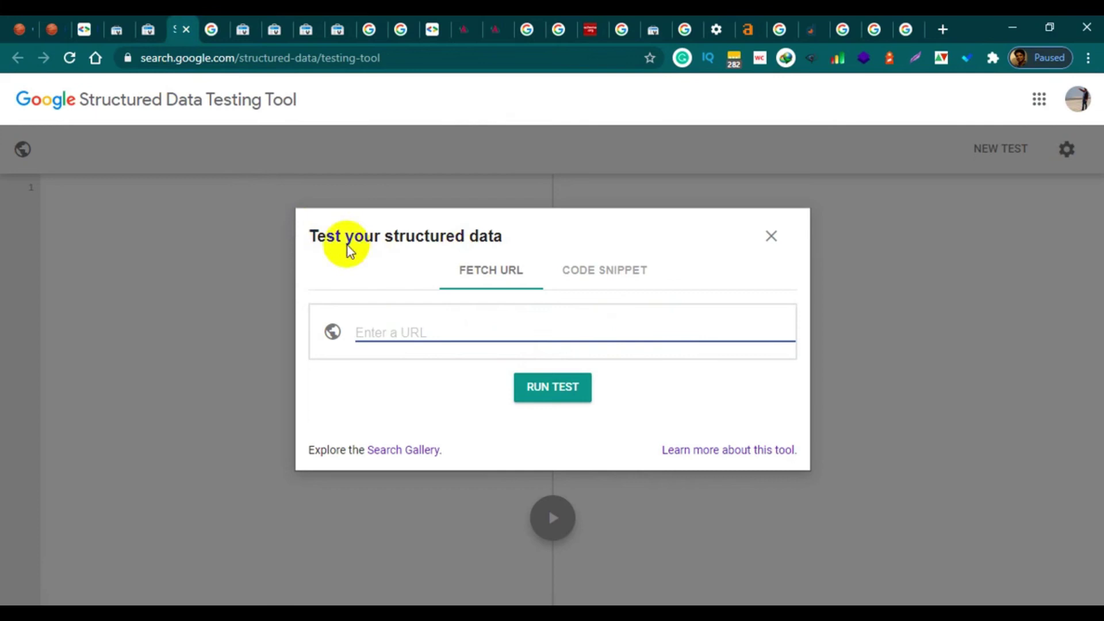
right_click(402, 331)
click(426, 163)
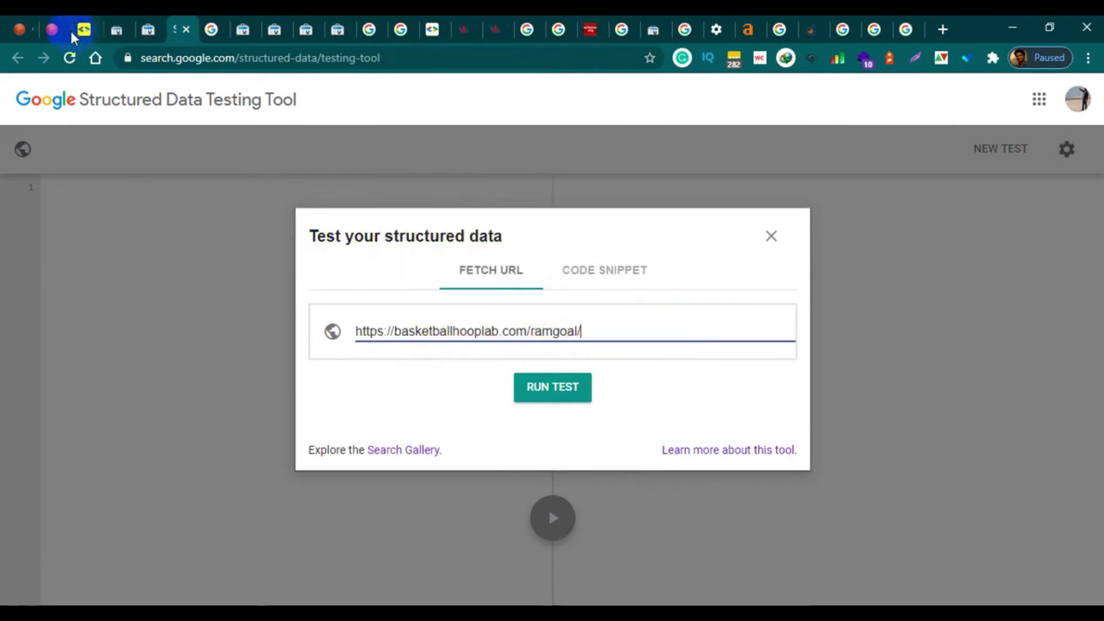
click(566, 390)
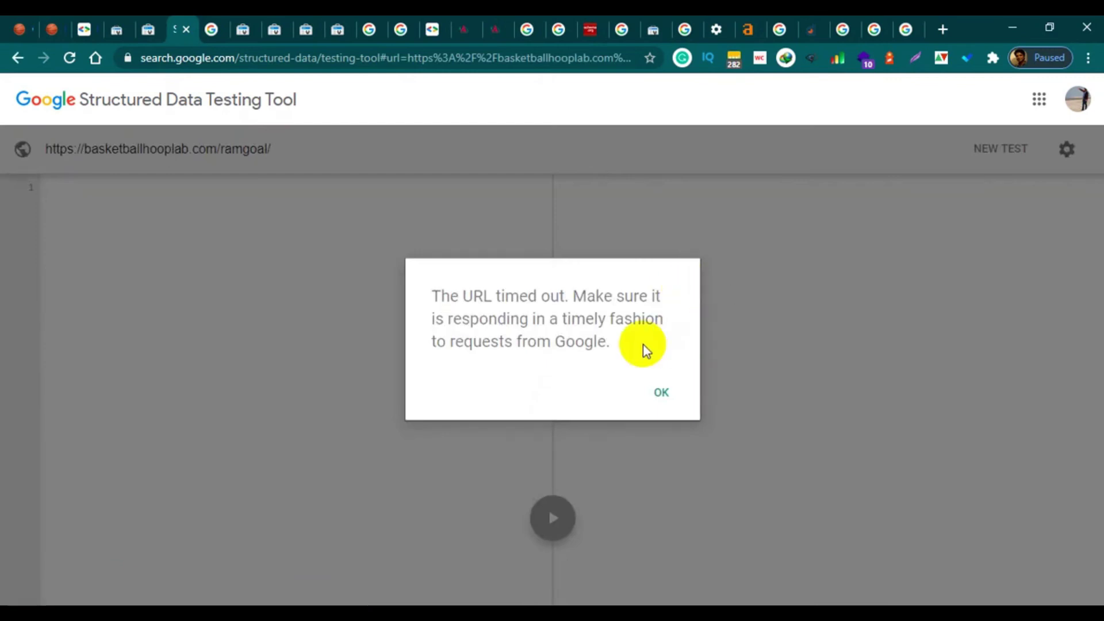
click(659, 391)
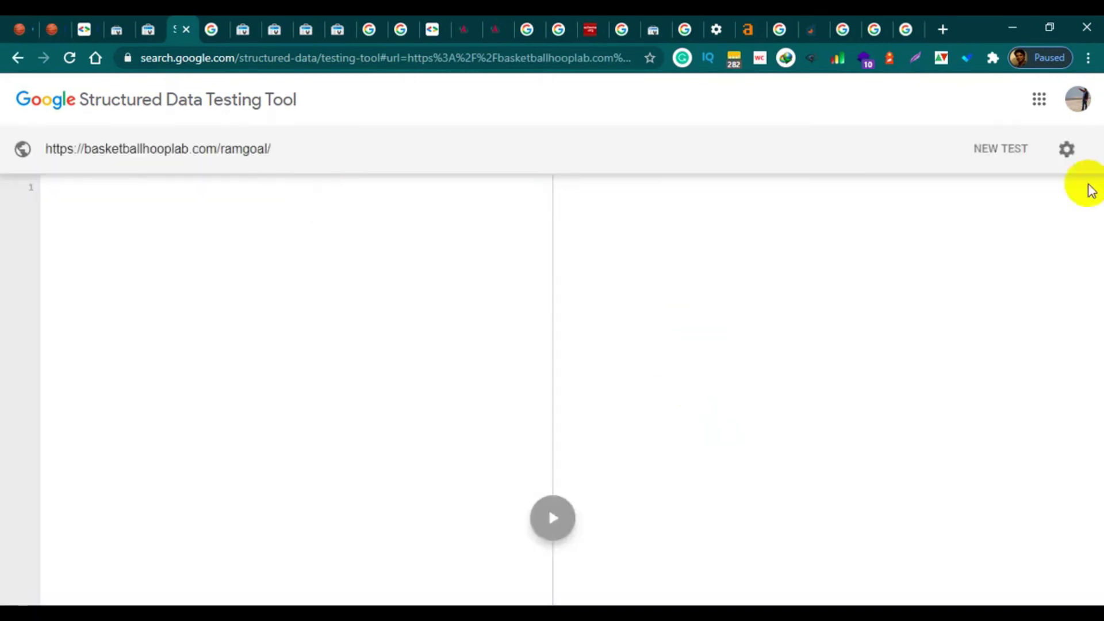
Start a new structured data test with the same ramgoal URL and dismiss the message.
click(993, 153)
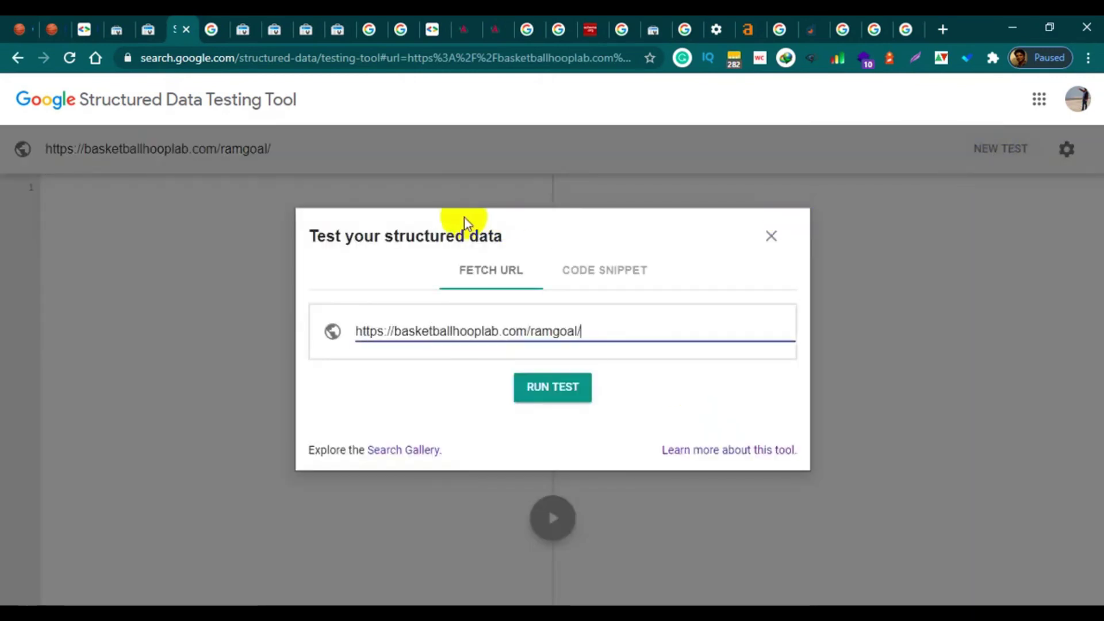
click(545, 387)
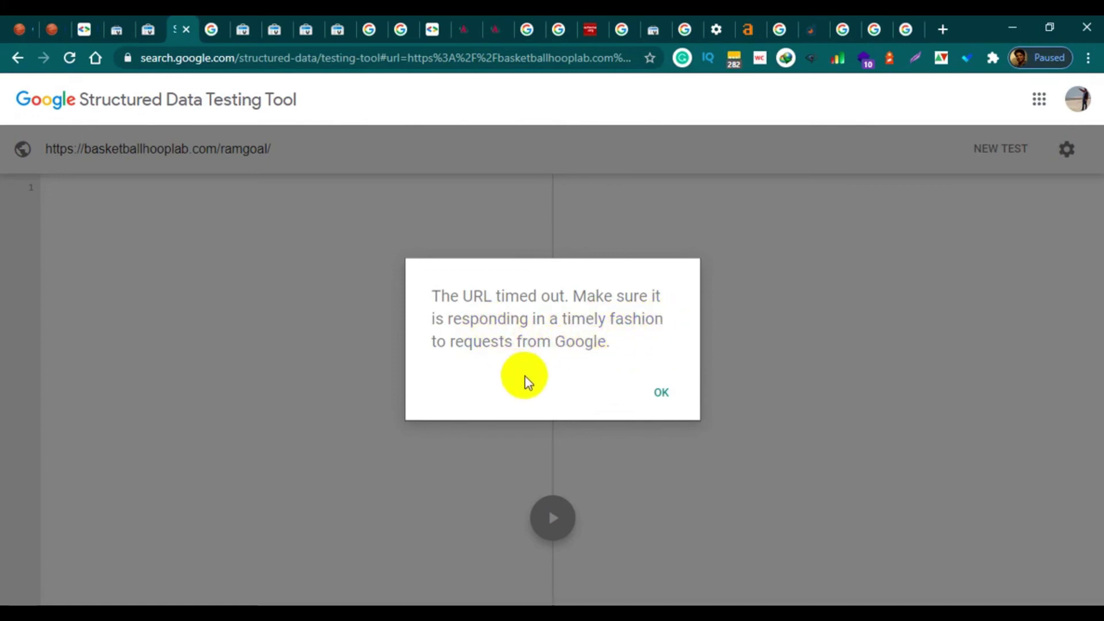
click(665, 397)
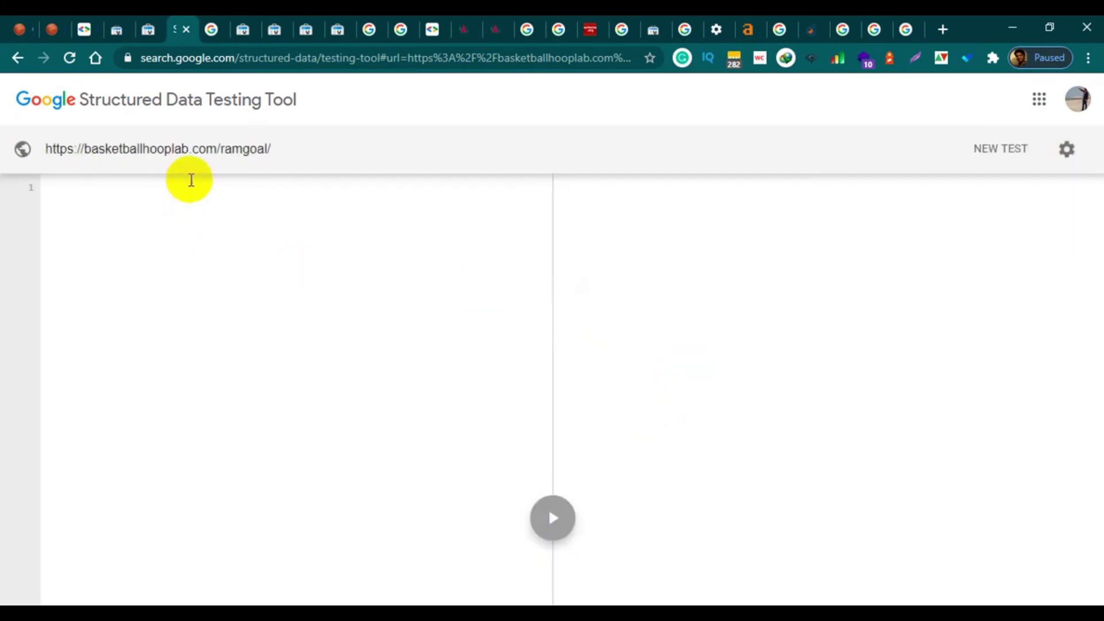
click(288, 153)
drag(288, 152, 26, 151)
click(338, 153)
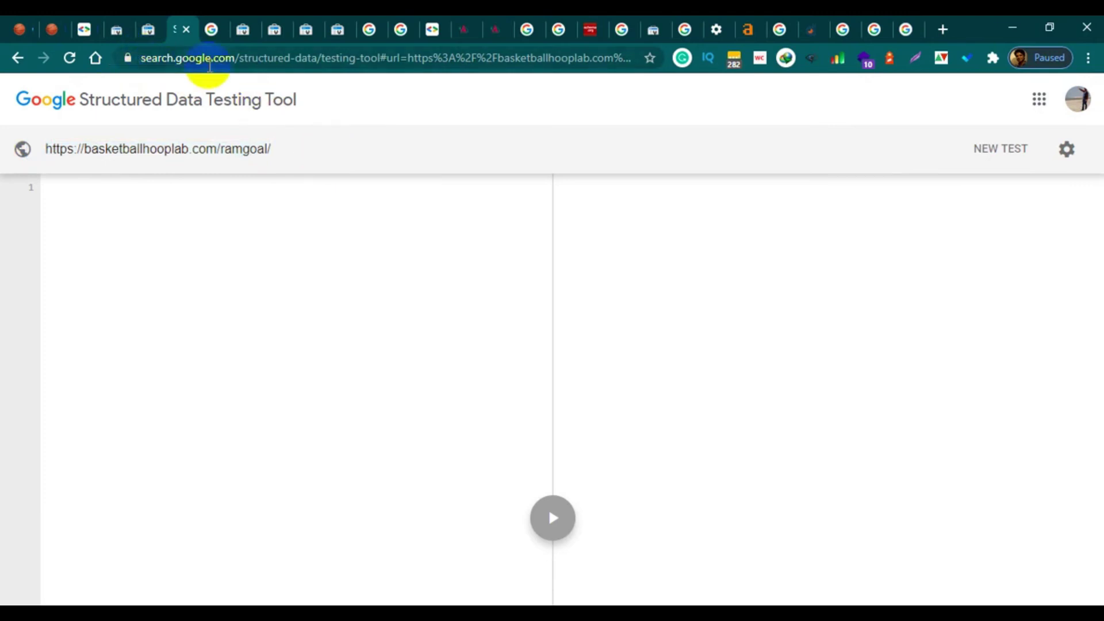
Return to Search Console's Security issues tab and open the Core Web Vitals report under Enhancements.
click(149, 34)
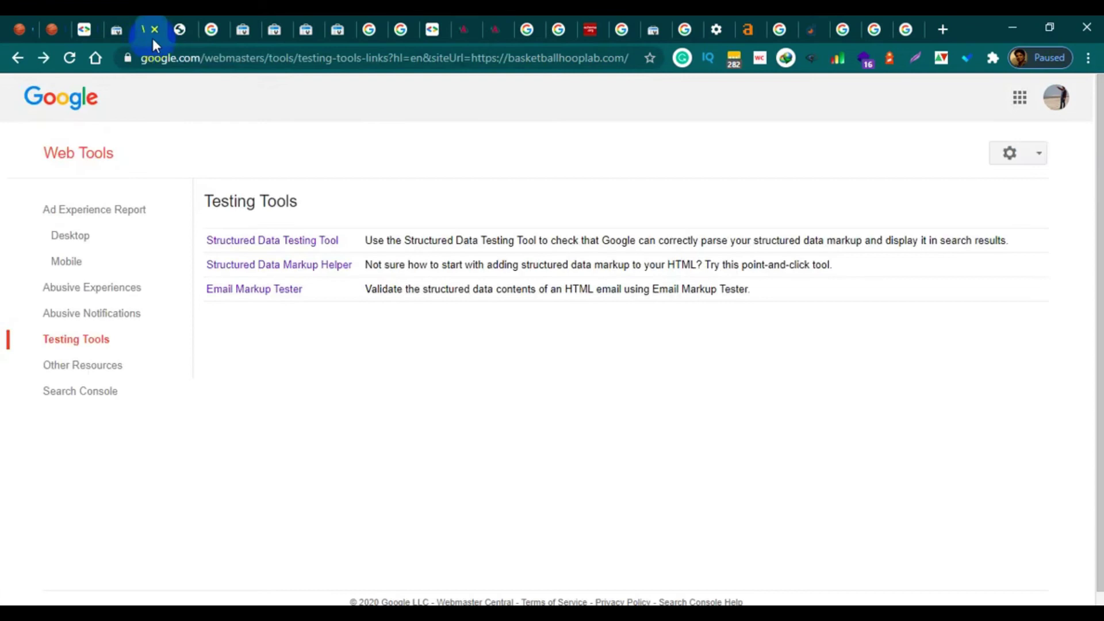
click(114, 37)
scroll(163, 326, up, 6)
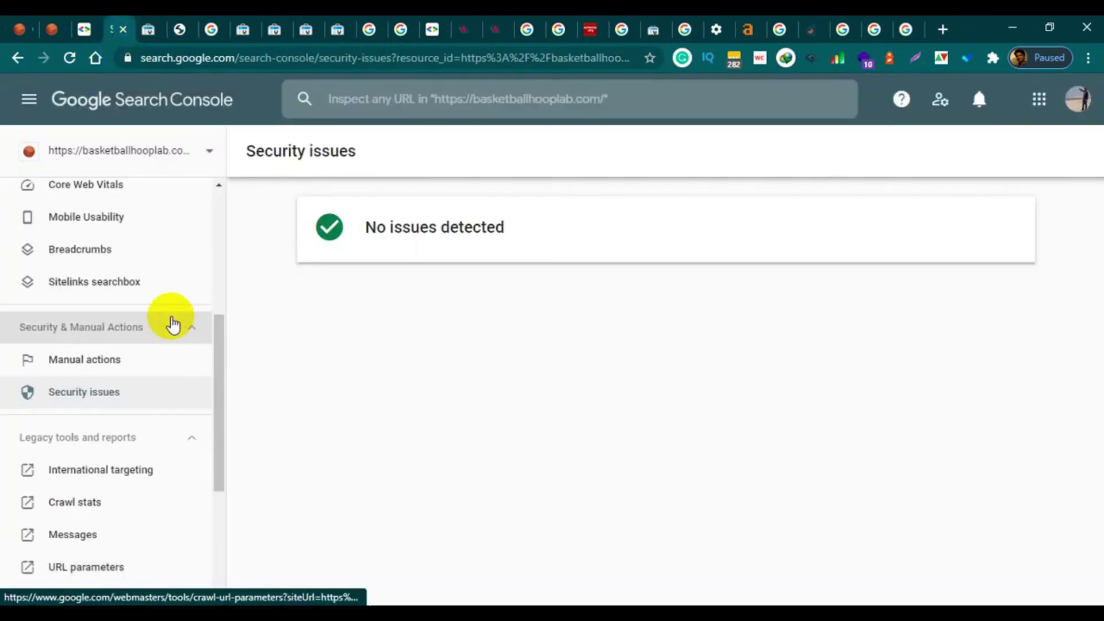
scroll(170, 325, up, 3)
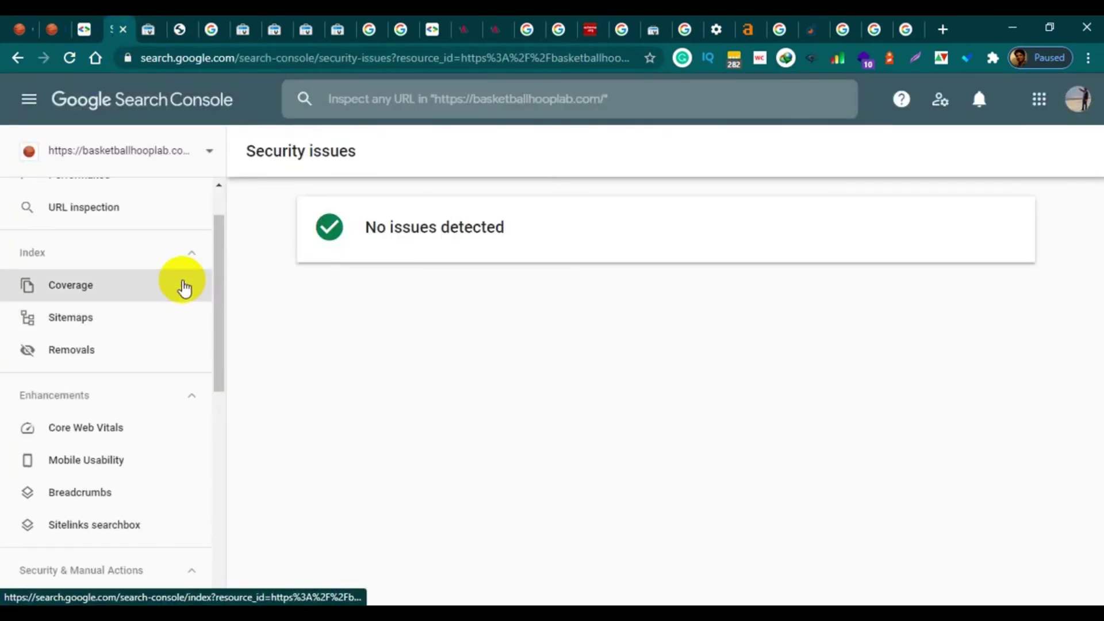
click(104, 430)
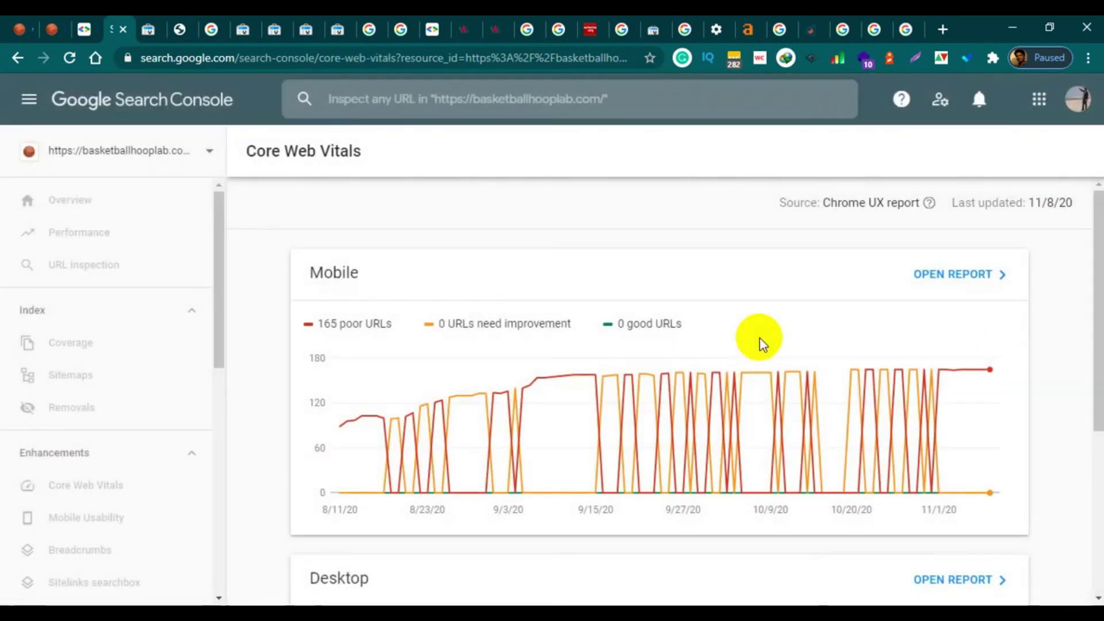
Compare the Mobile and Desktop charts of poor, needs-improvement and good URLs in the Core Web Vitals report.
scroll(748, 339, down, 4)
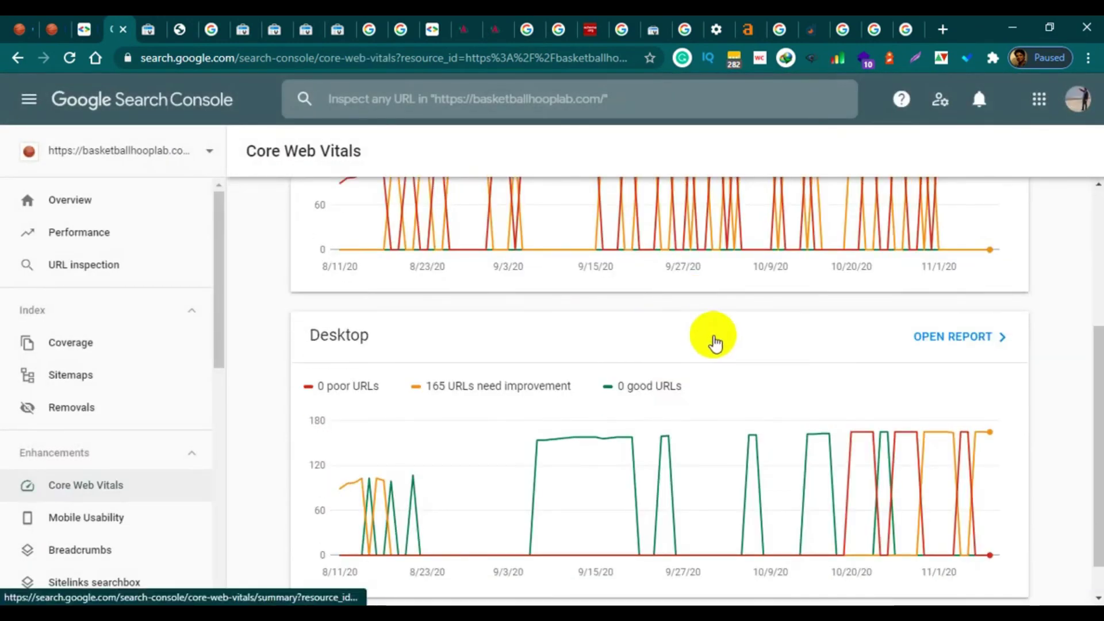
scroll(715, 339, up, 4)
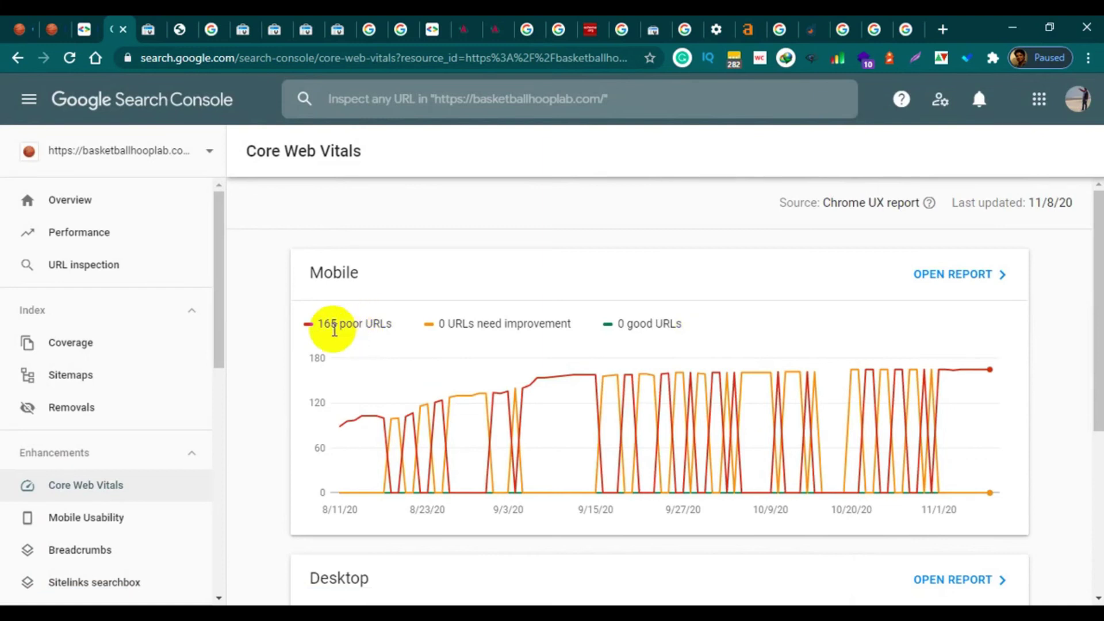
scroll(633, 338, down, 5)
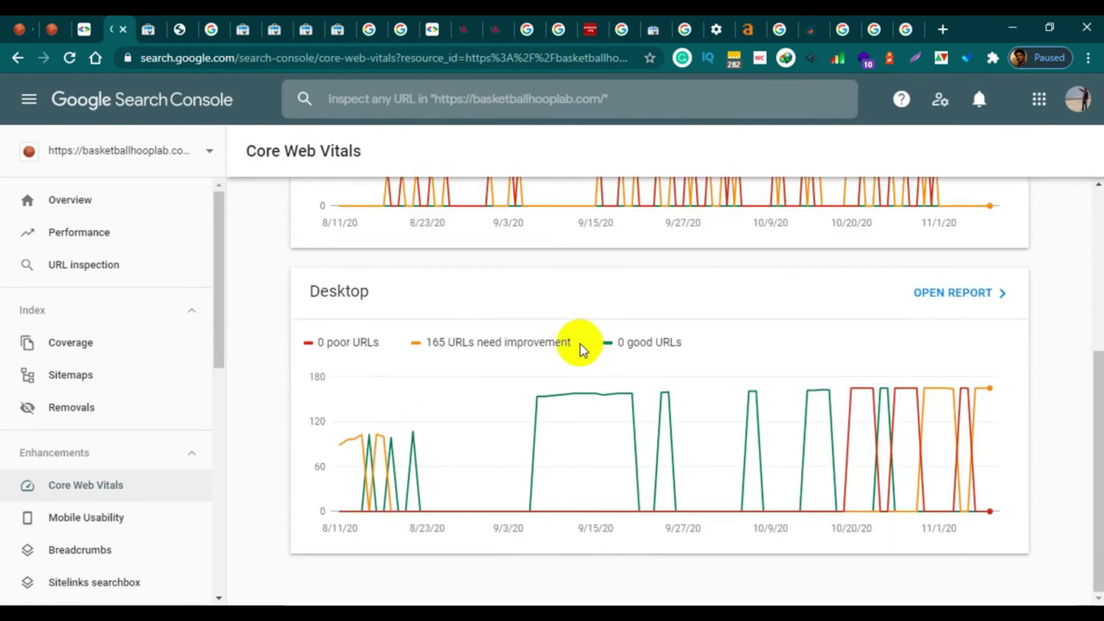
Open the Mobile Core Web Vitals report and drill into the issue "LCP issue: longer than 4s (mobile)".
scroll(452, 345, up, 5)
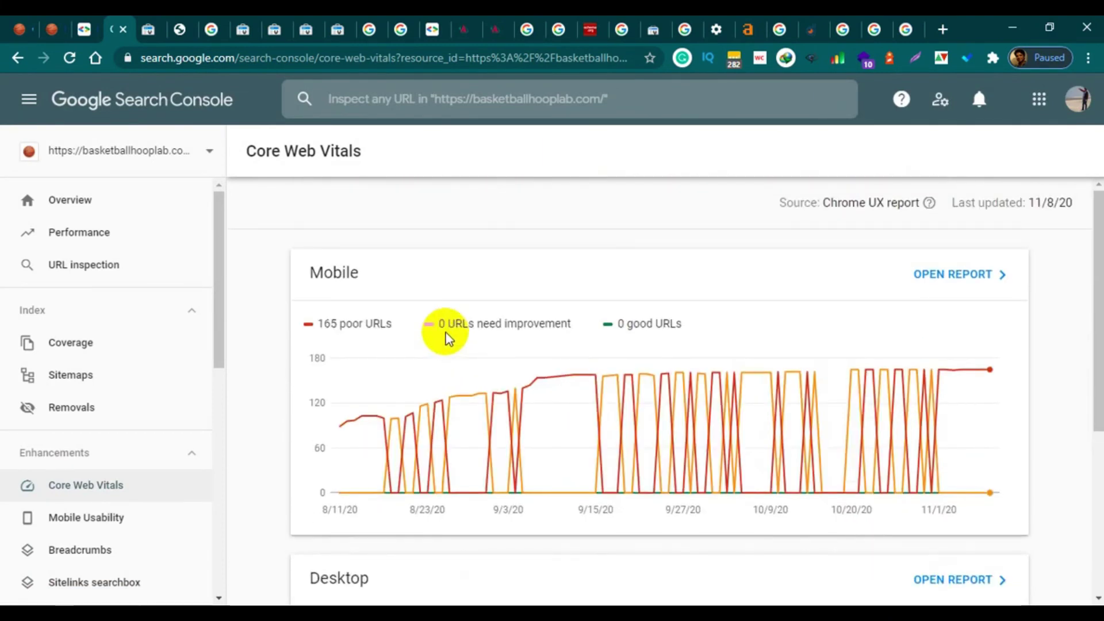
click(935, 275)
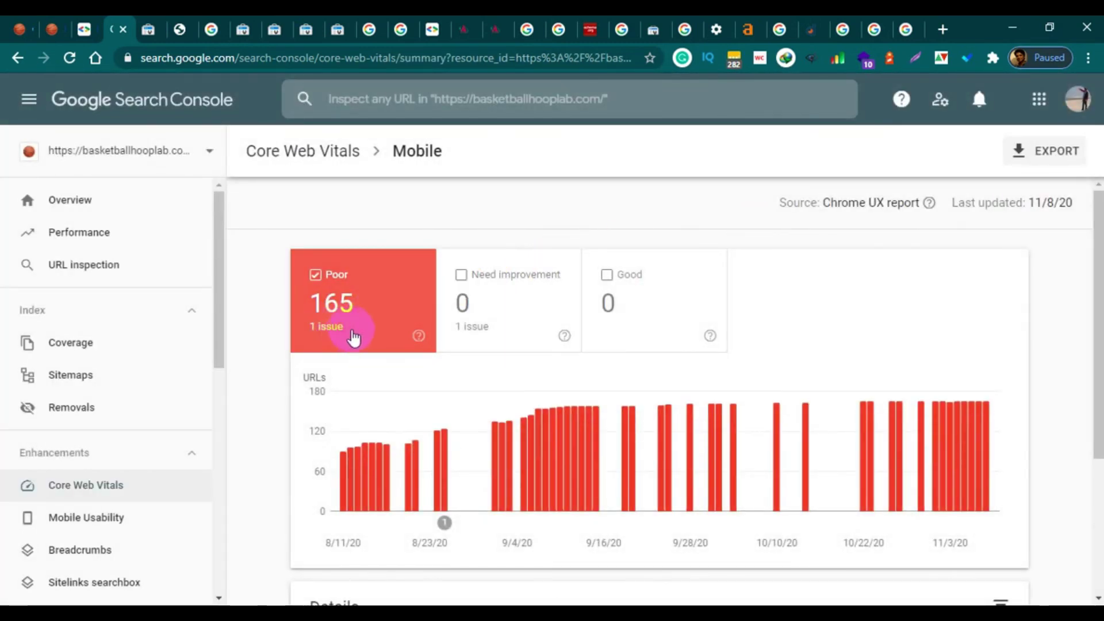
click(321, 315)
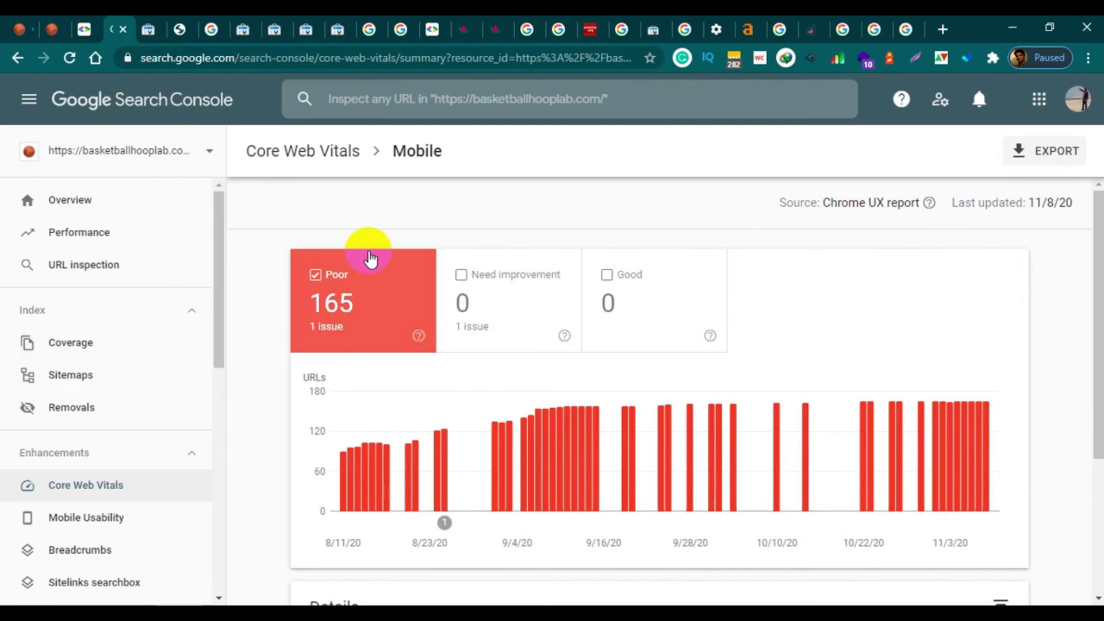
scroll(655, 339, down, 4)
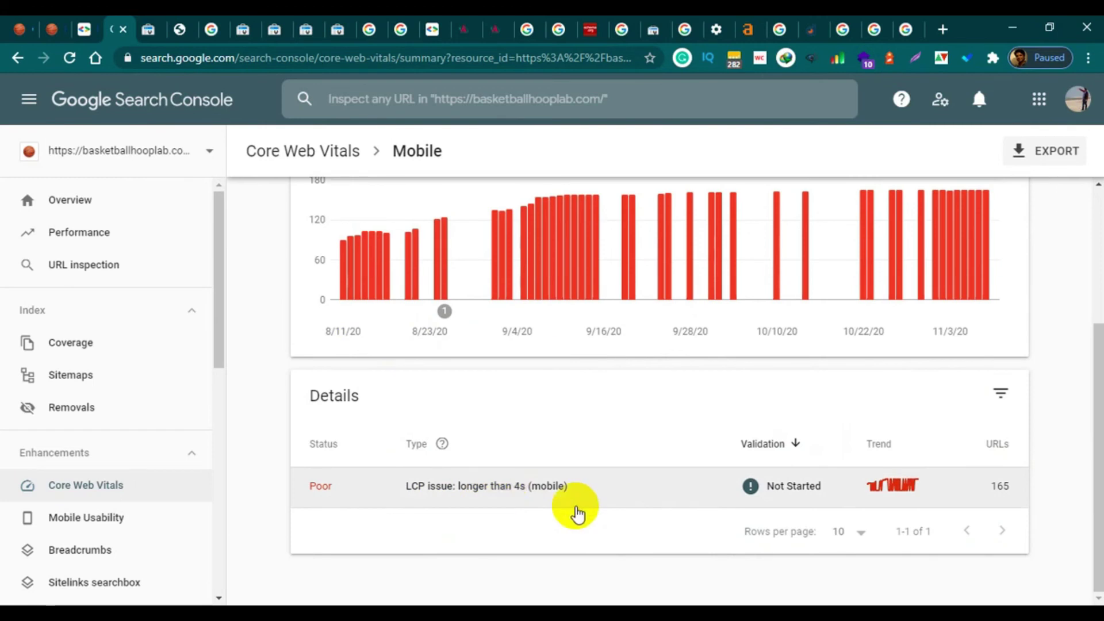
click(477, 486)
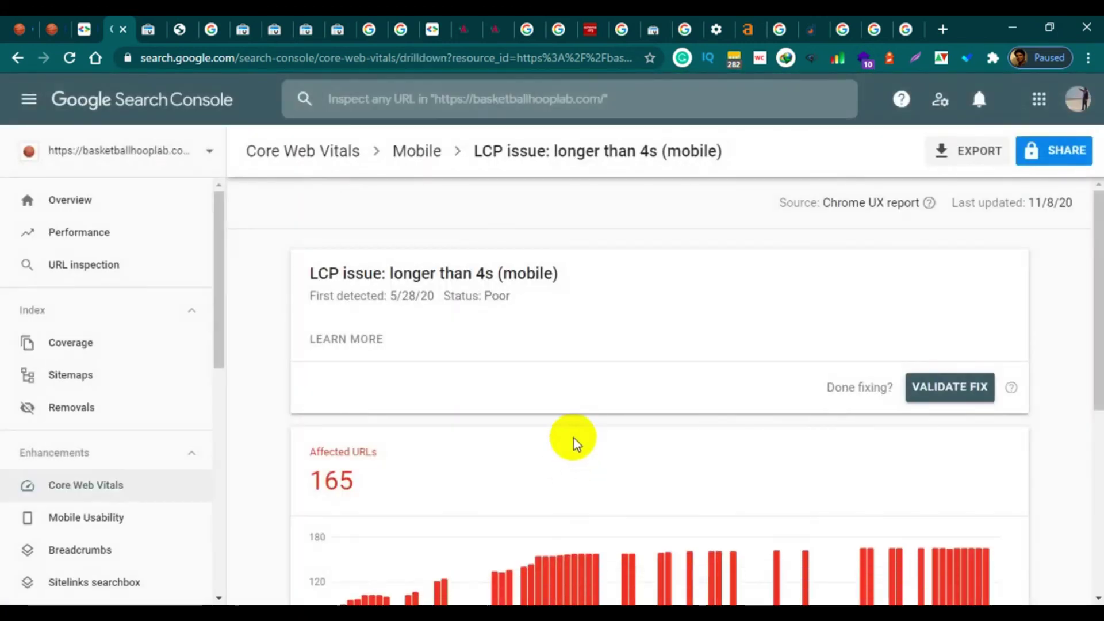
Review the affected URLs count and chart of the mobile LCP issue, along with its status details.
scroll(575, 449, down, 4)
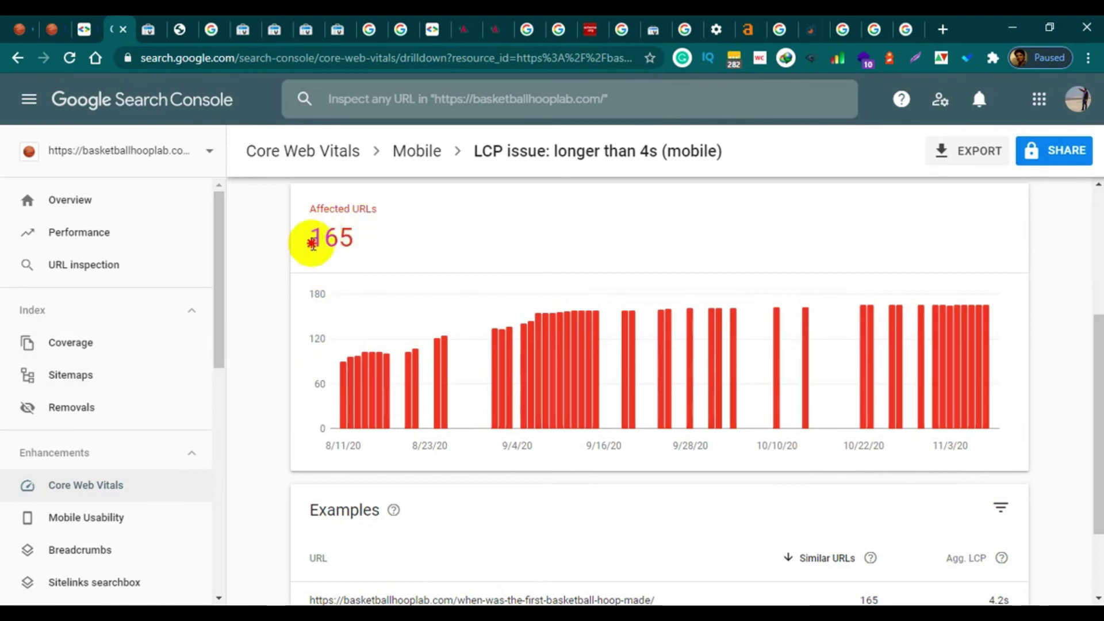
drag(312, 244, 362, 241)
click(402, 251)
scroll(546, 291, up, 5)
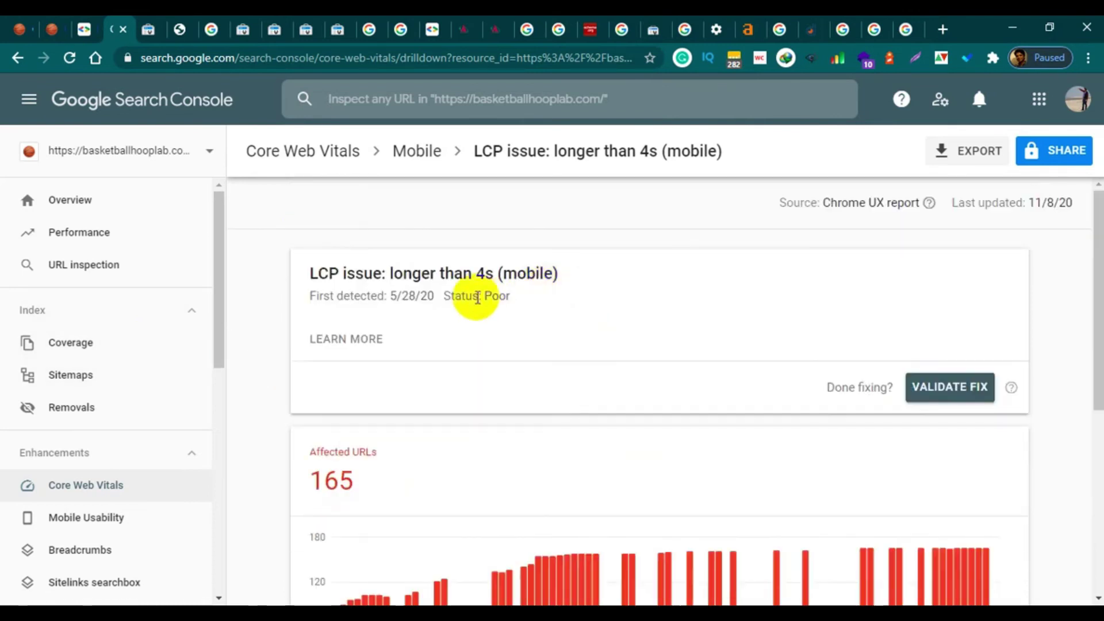
Open the details of the example URL when-was-the-first-basketball-hoop-made and review its similar URLs.
scroll(843, 353, down, 6)
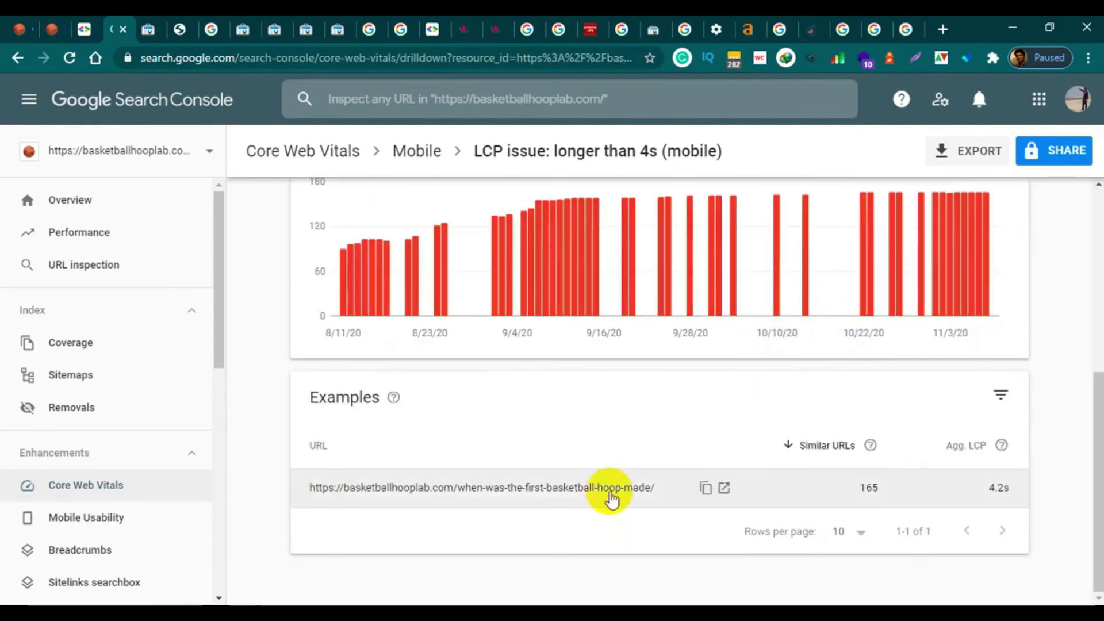
click(611, 490)
scroll(974, 374, down, 8)
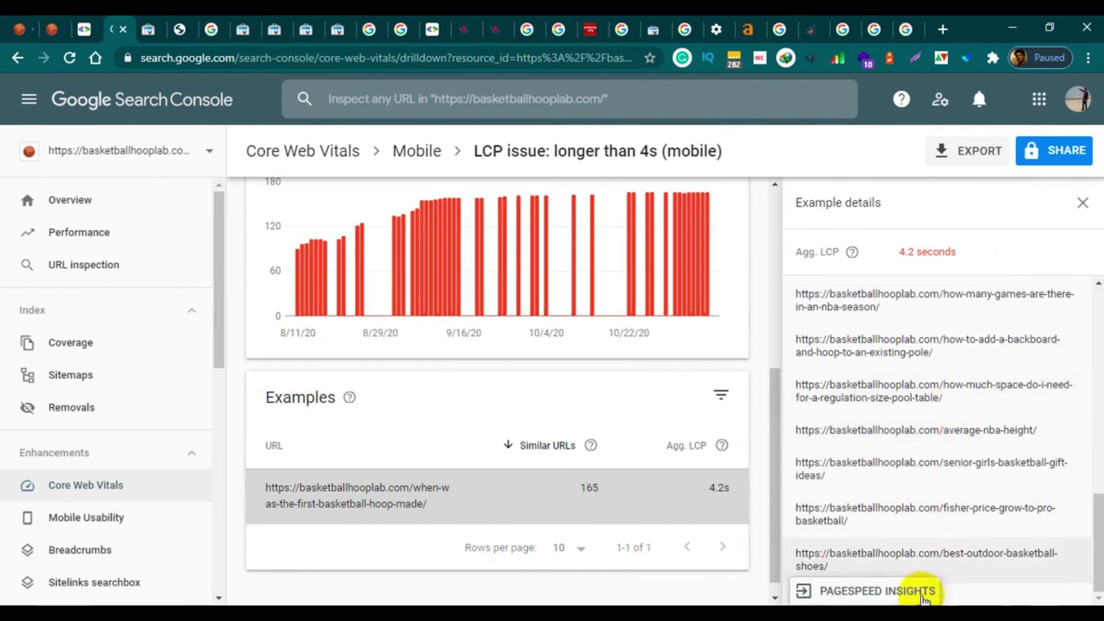
scroll(949, 476, up, 10)
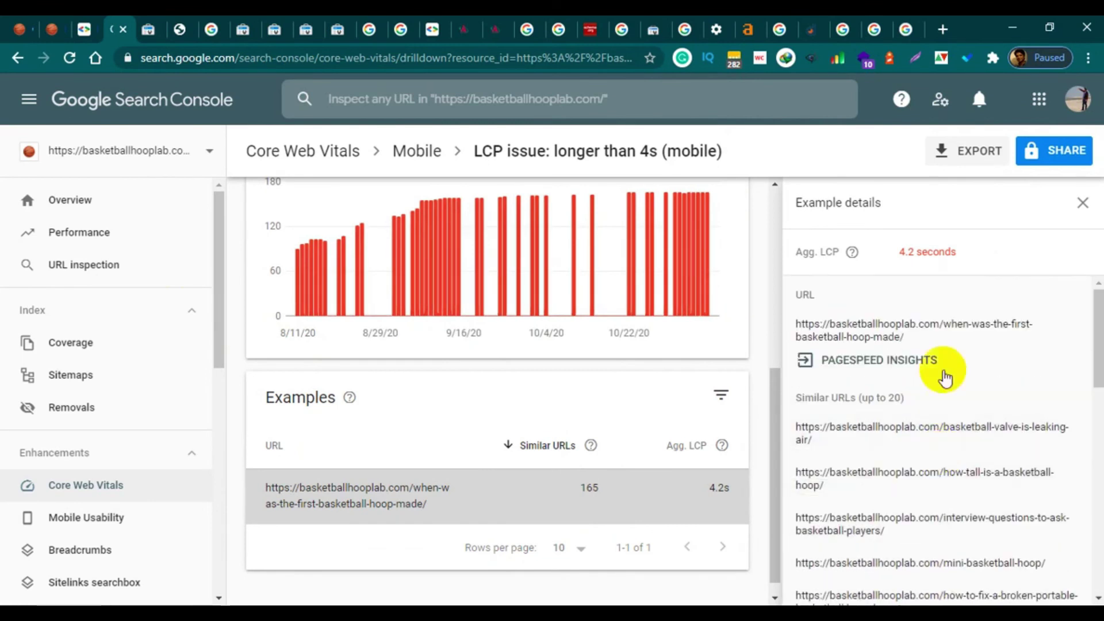
scroll(910, 510, down, 6)
scroll(911, 510, down, 4)
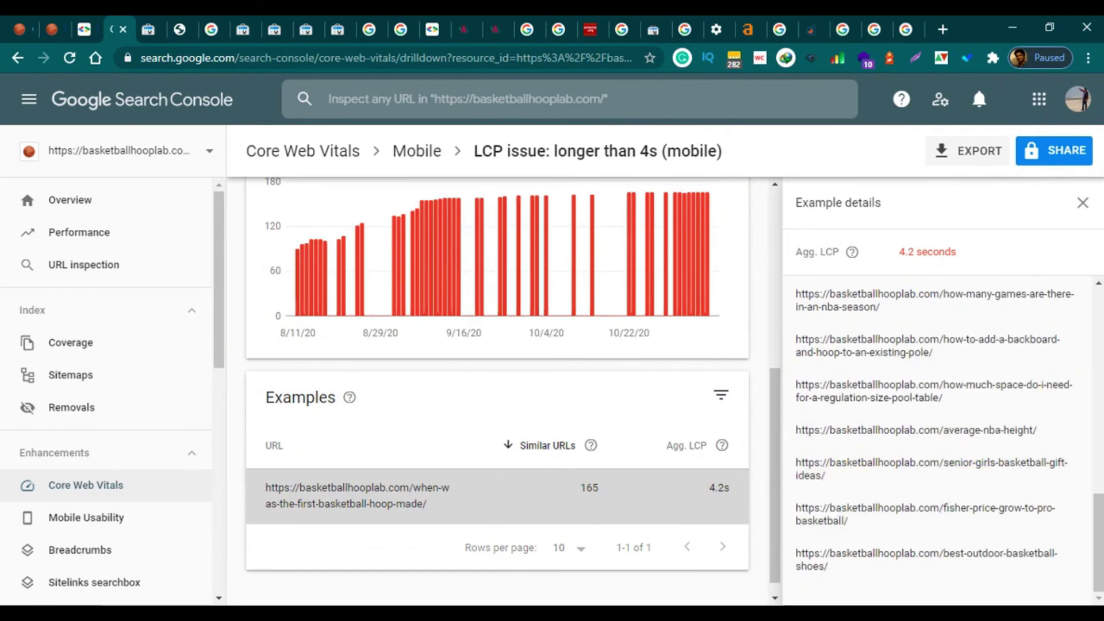
scroll(713, 390, up, 6)
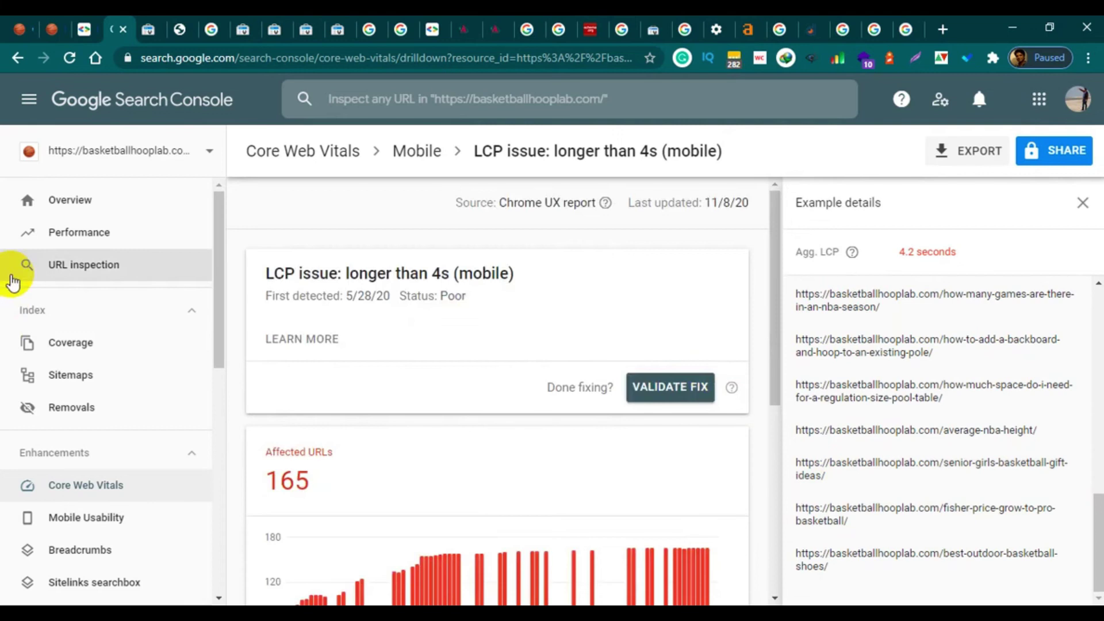
Return to the Web Tools testing tools list, open the Structured Data Markup Helper and view its data types.
click(173, 39)
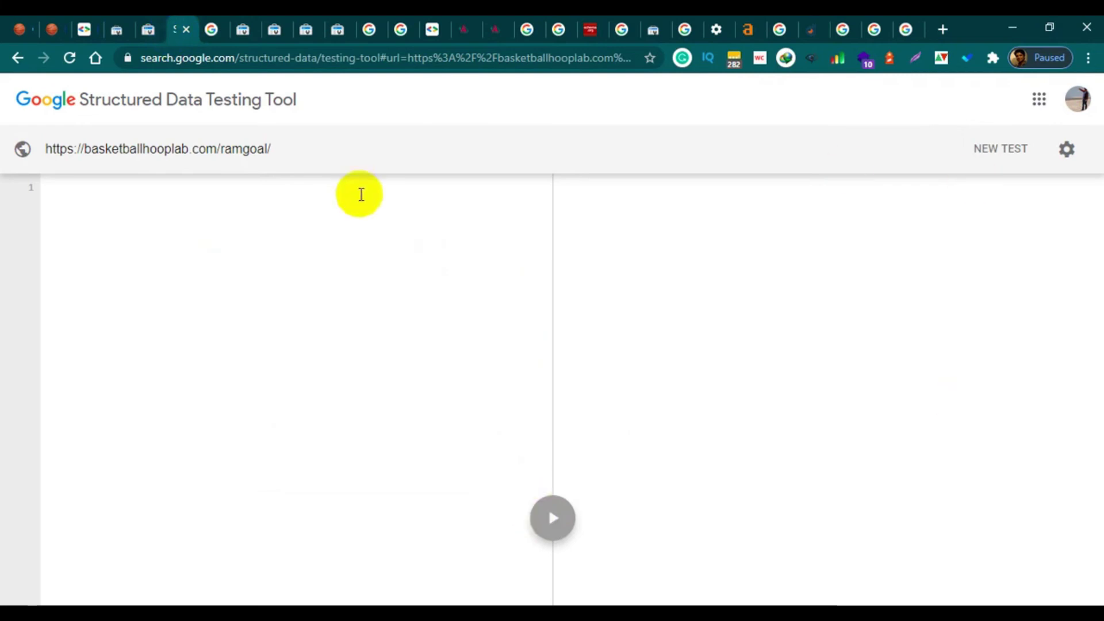
click(146, 35)
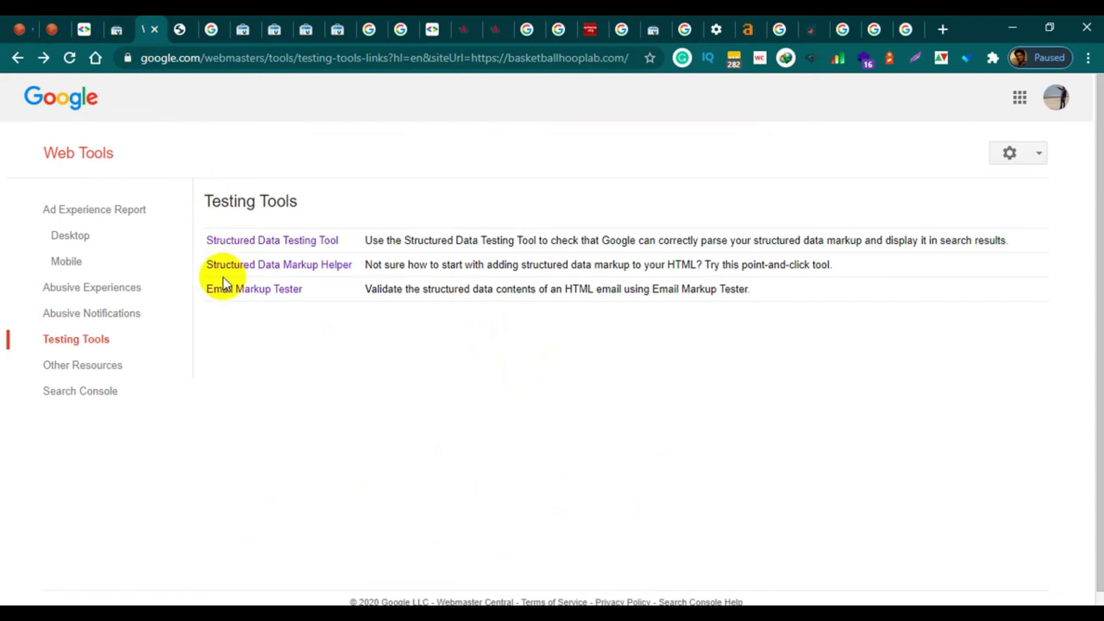
click(314, 270)
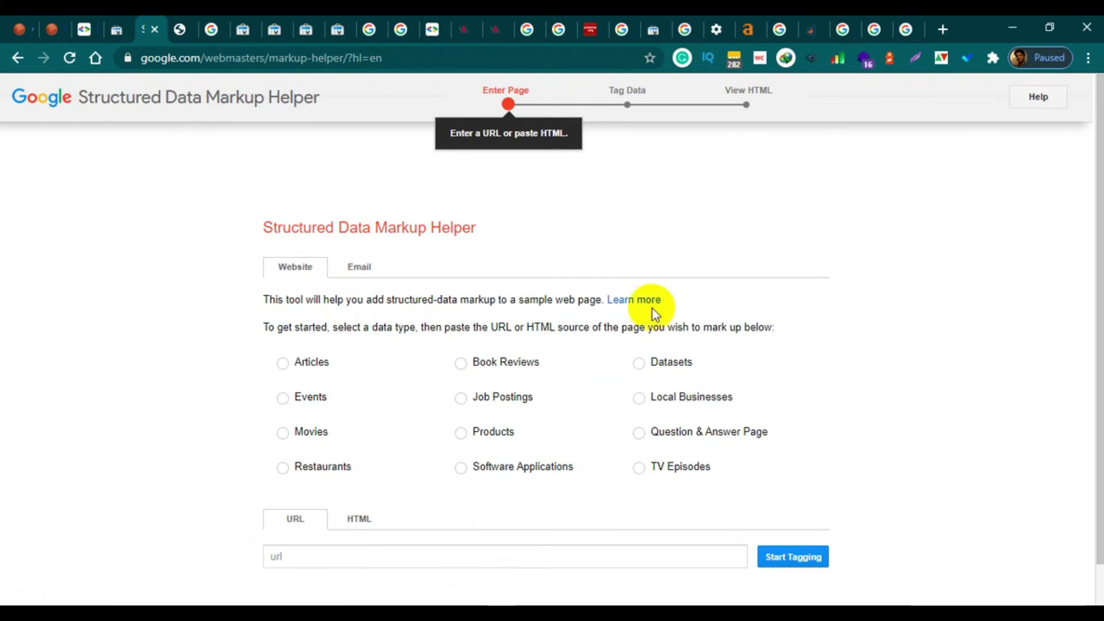
scroll(1016, 325, down, 1)
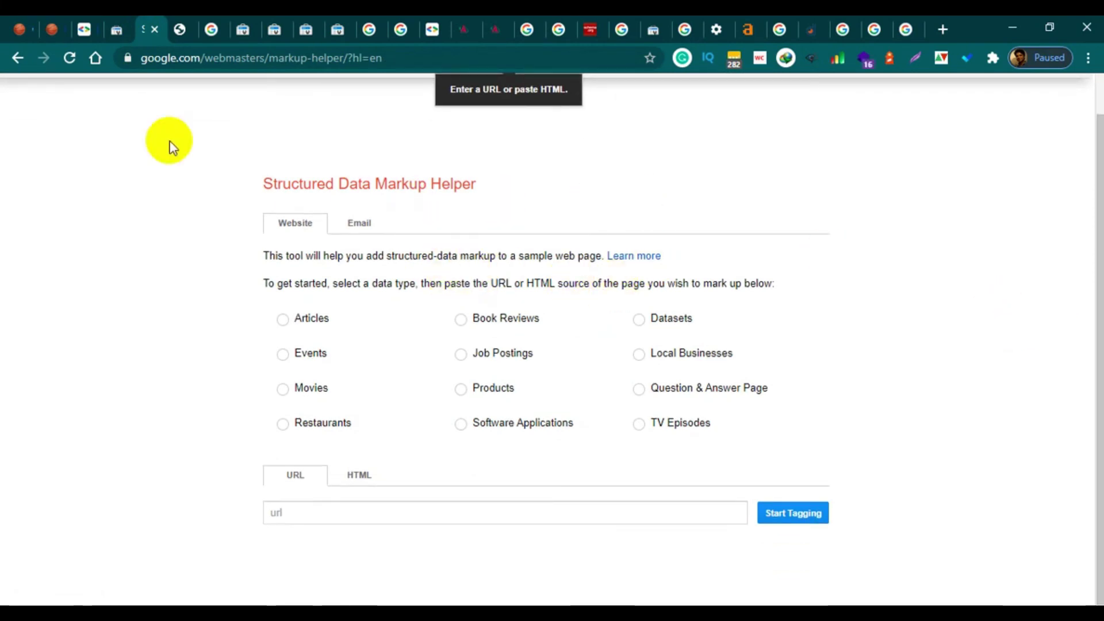
Switch to the ramgoal post and look through its introduction, product box, sections and Q&A.
click(47, 33)
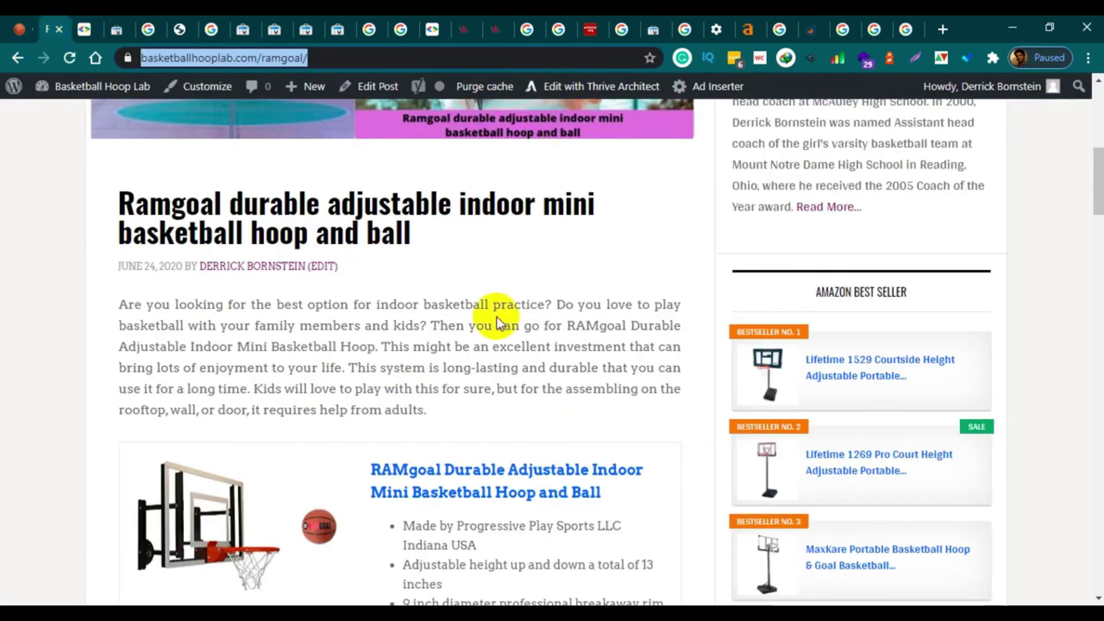
scroll(491, 380, up, 1)
scroll(346, 381, up, 8)
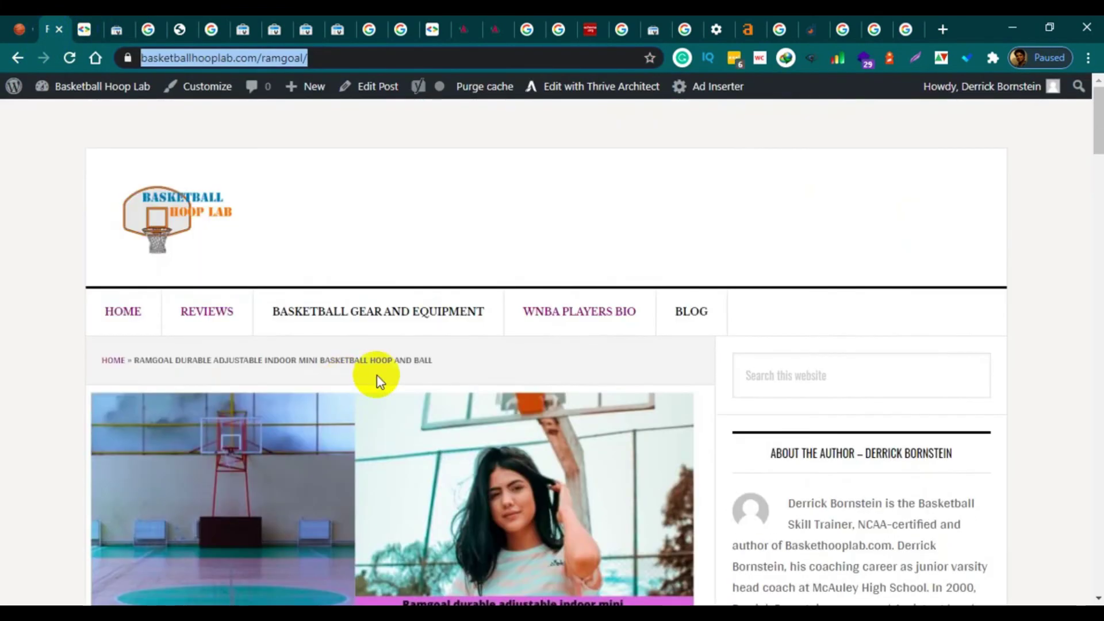
scroll(422, 295, down, 4)
scroll(482, 332, down, 4)
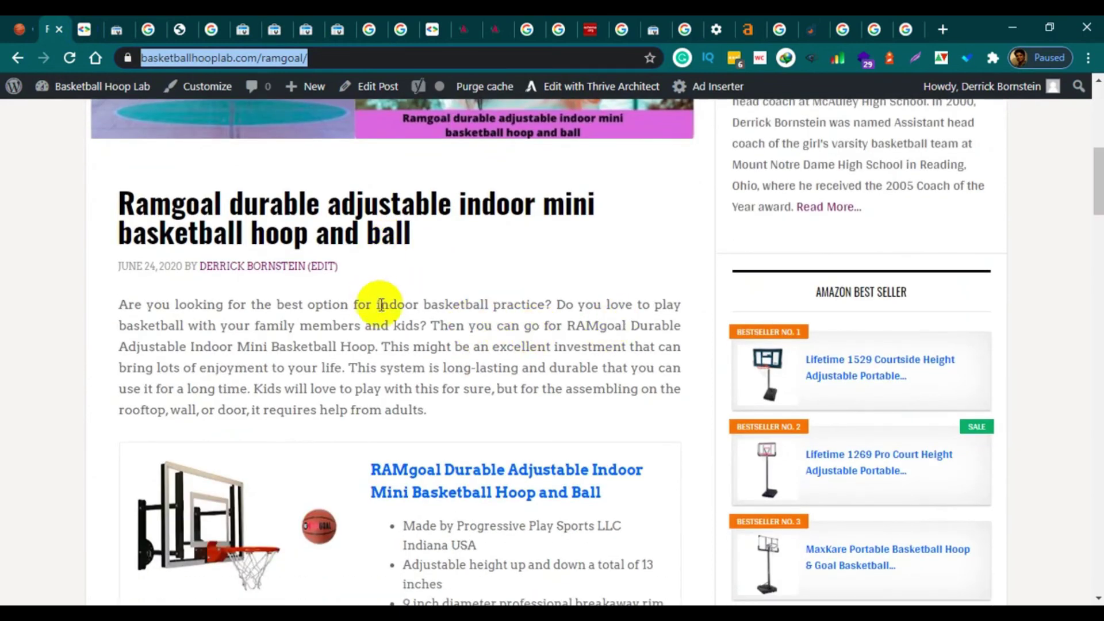
scroll(502, 341, down, 4)
scroll(406, 297, down, 13)
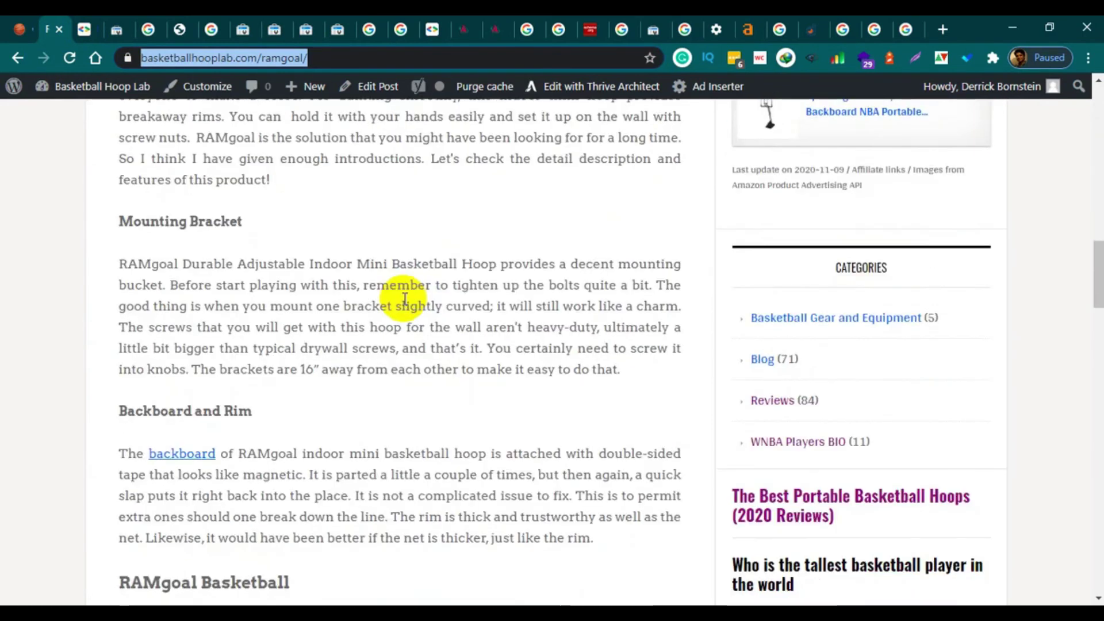
scroll(405, 299, down, 20)
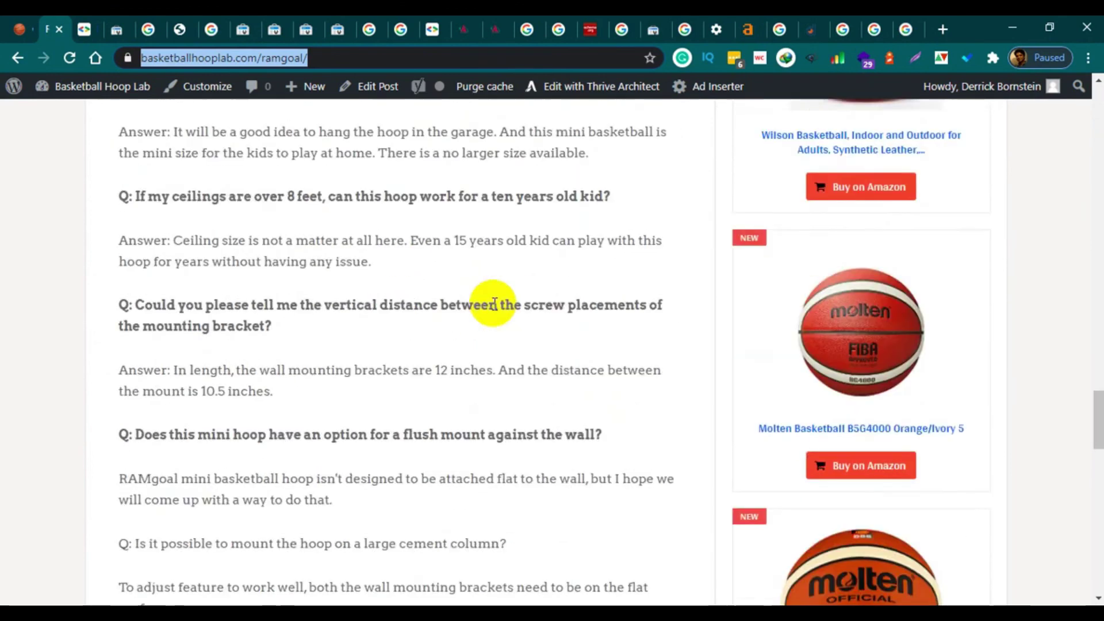
scroll(427, 291, up, 20)
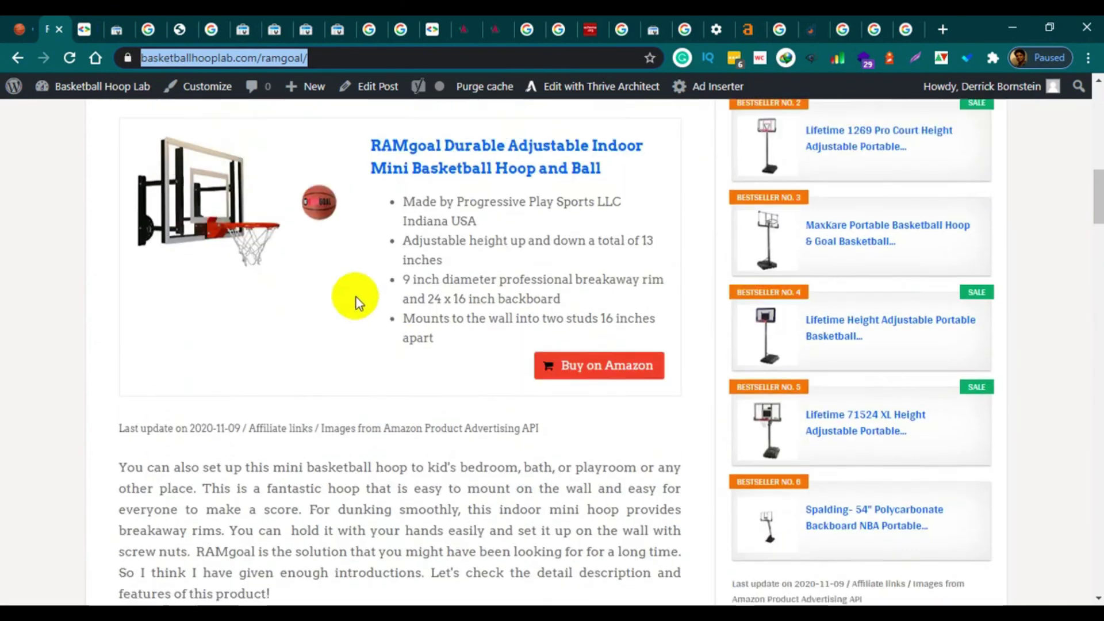
Close the Google search gallery documentation page and the Search Console LCP issue page.
click(117, 32)
click(84, 30)
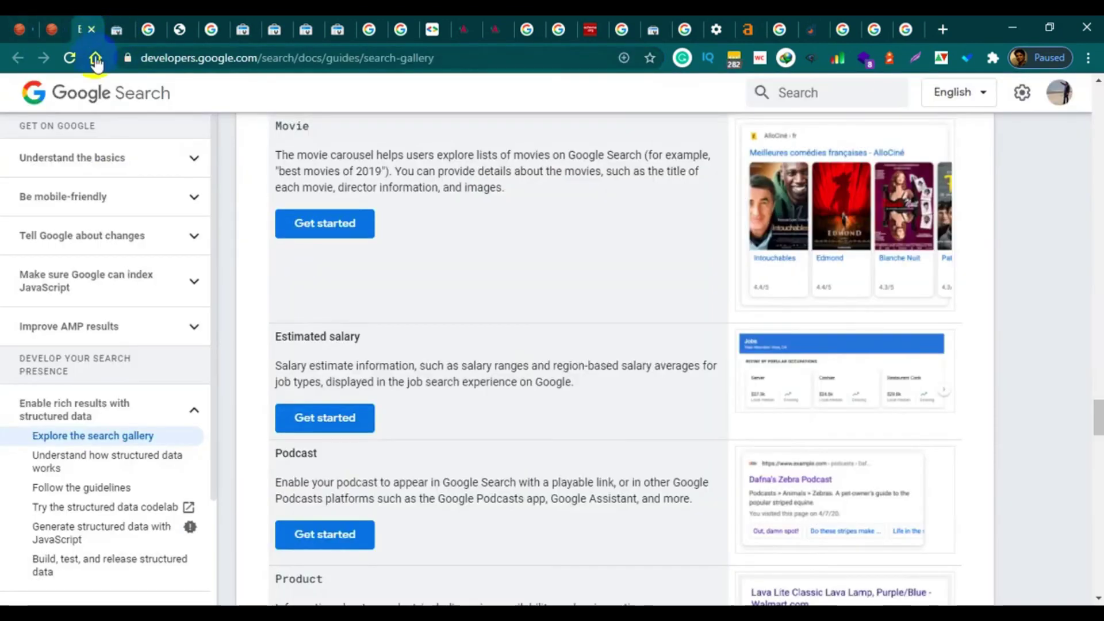
click(90, 29)
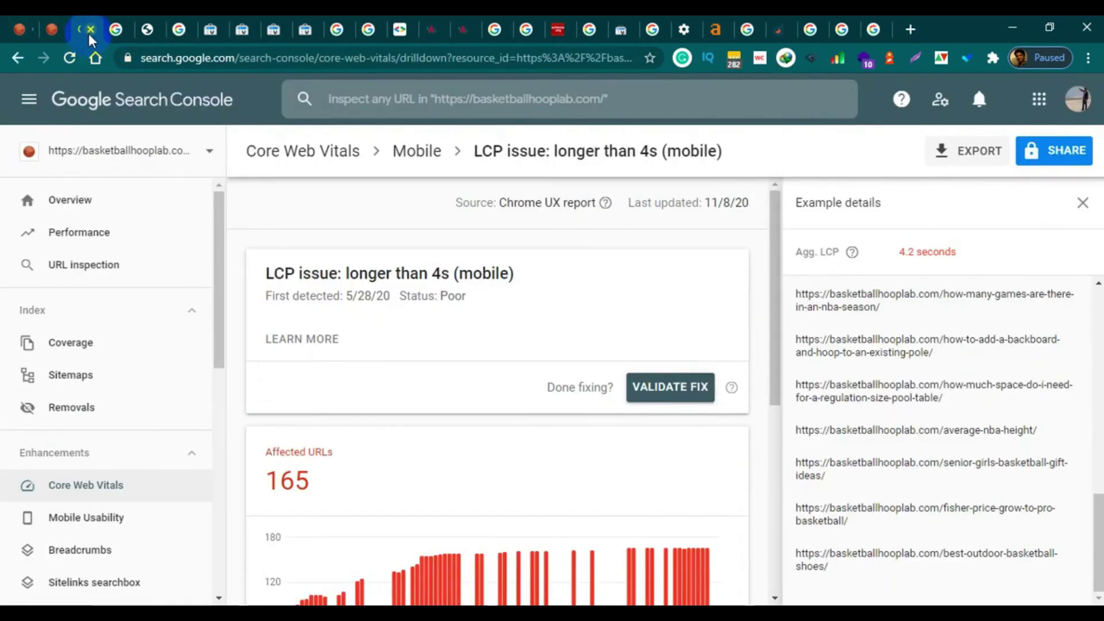
click(90, 30)
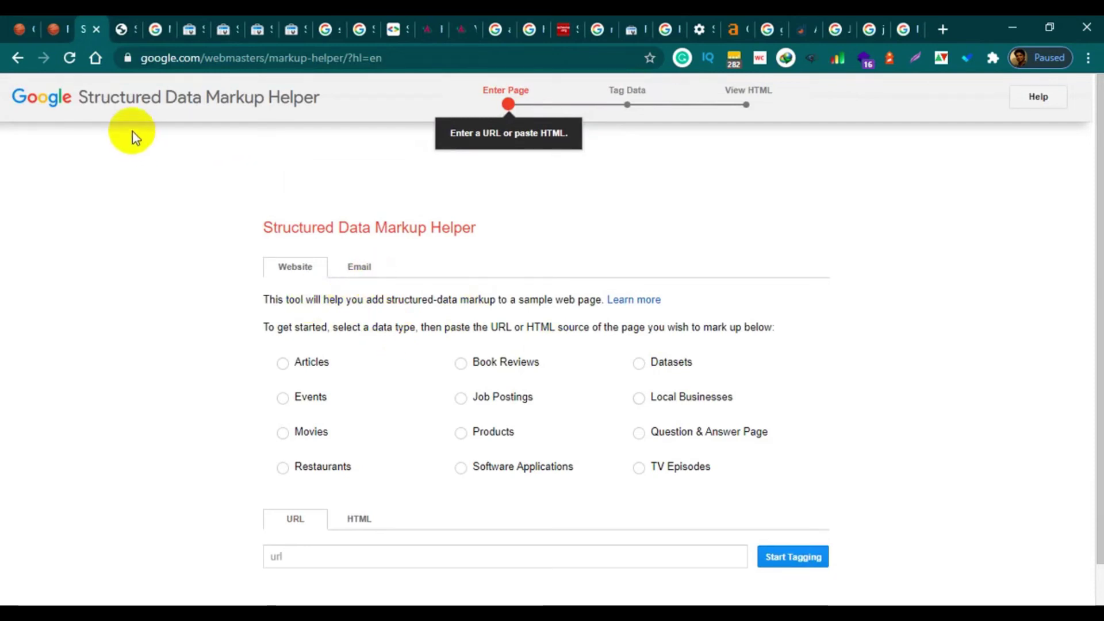
Go back to the ramgoal post and open the Basketball Hoop Lab site's WordPress dashboard.
click(50, 33)
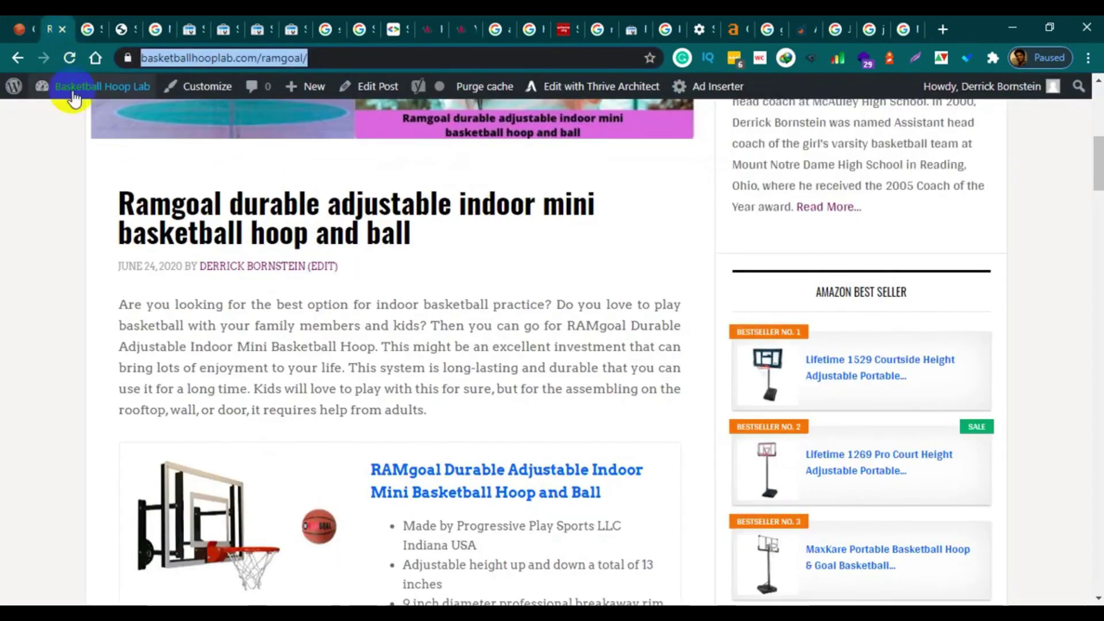
scroll(62, 90, up, 8)
click(60, 116)
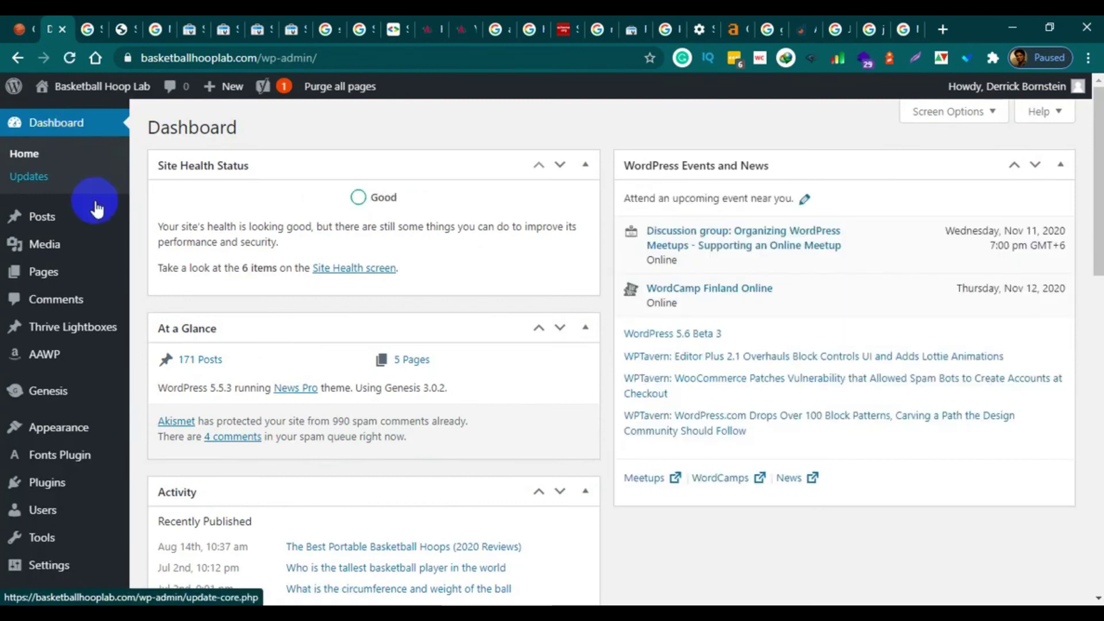
Open Yoast SEO's Search Appearance settings and review the General title separator and Knowledge Graph & Schema.org options.
scroll(96, 208, down, 3)
mouse_move(26, 233)
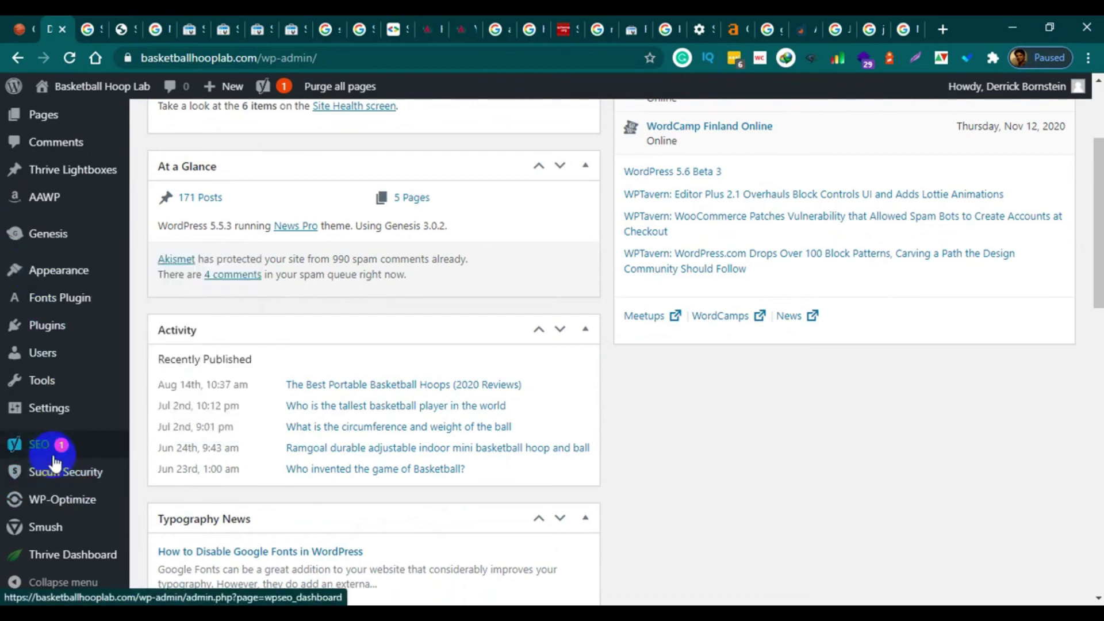
mouse_move(46, 445)
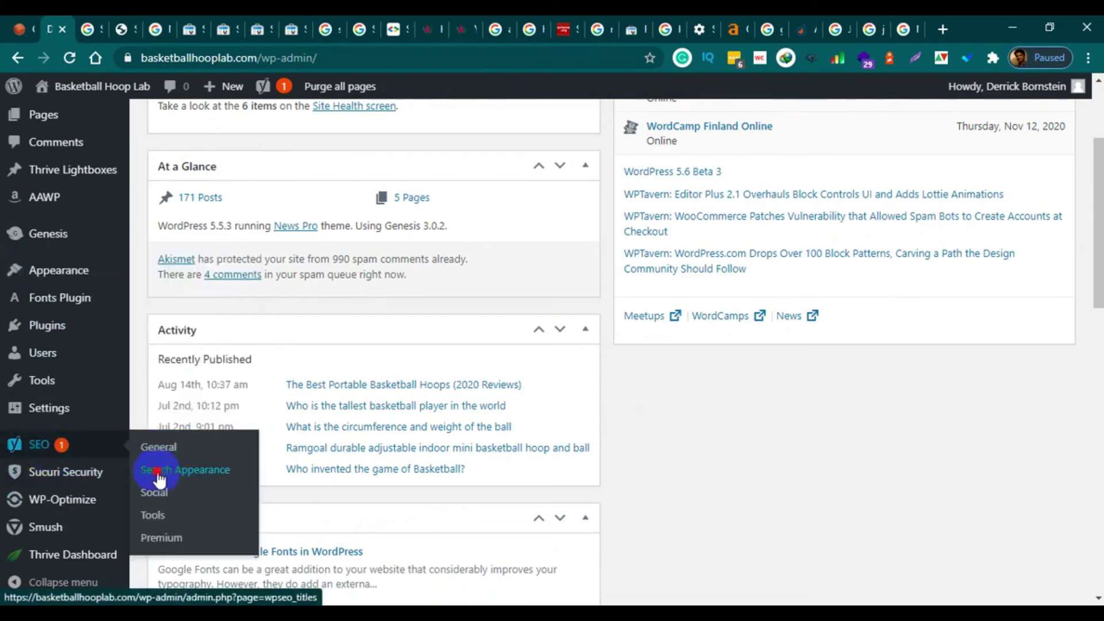
click(158, 477)
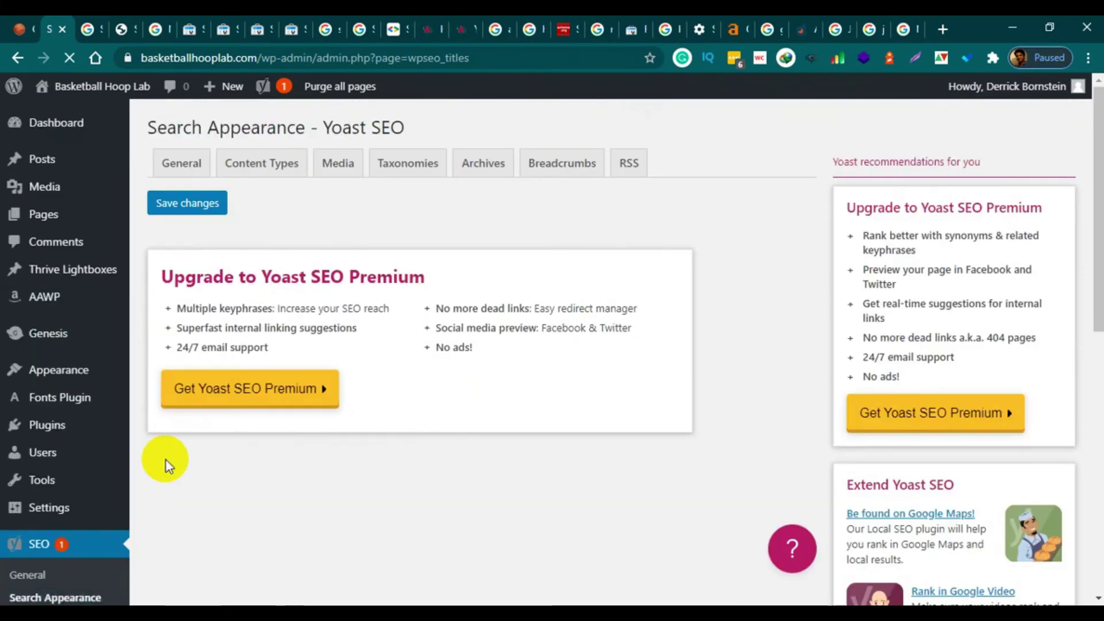
scroll(730, 390, down, 5)
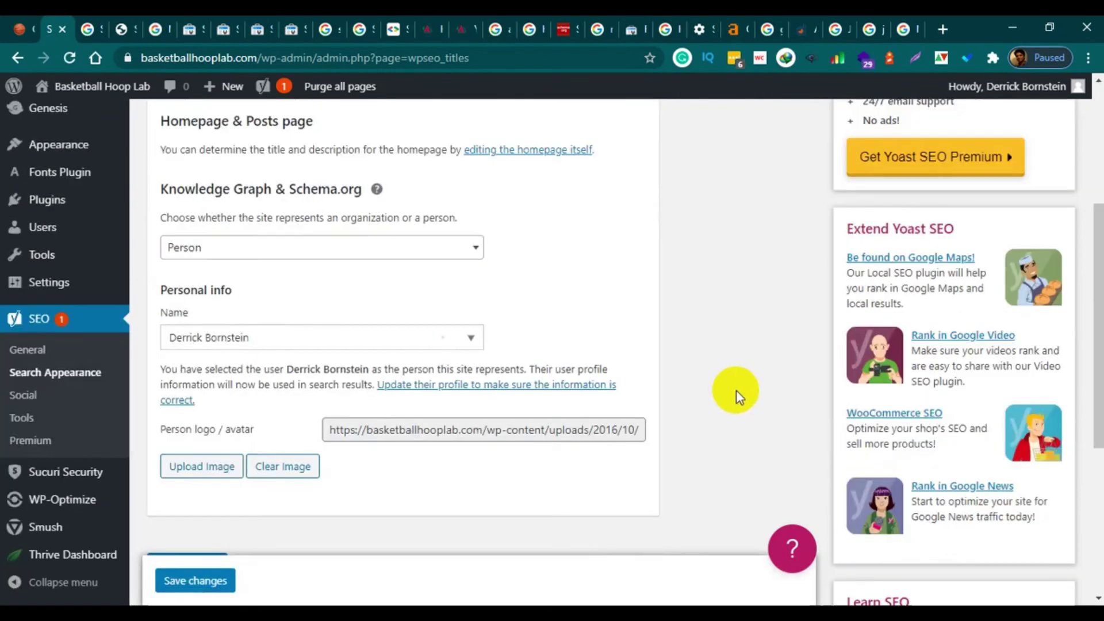
scroll(685, 396, up, 5)
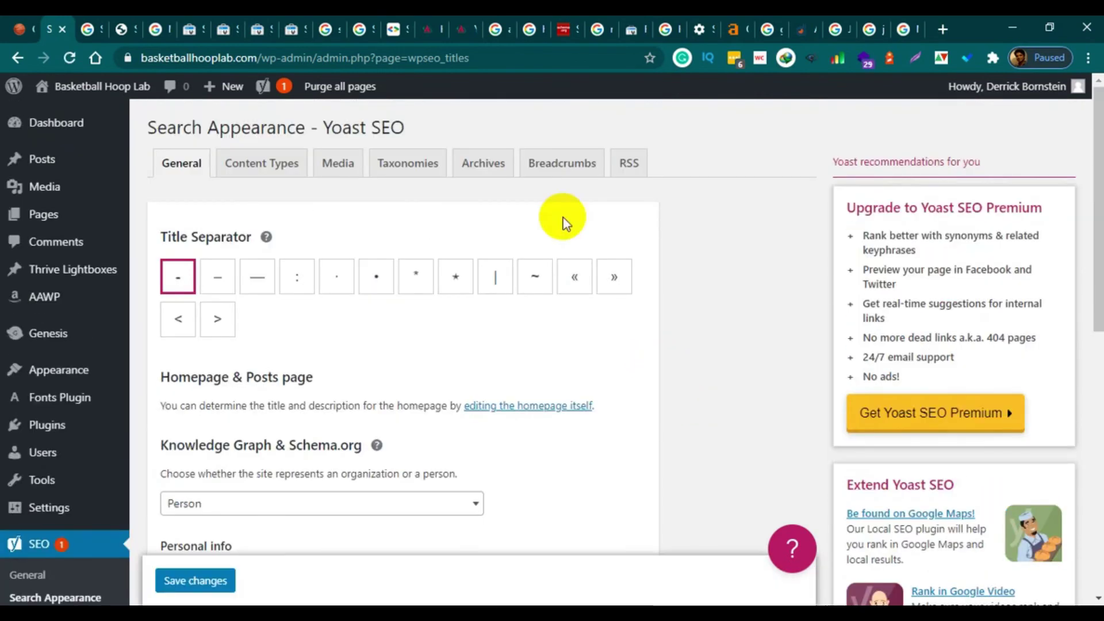
Show the Content Types settings and examine the Posts schema settings for default page type and article type.
click(261, 165)
scroll(501, 294, down, 4)
scroll(493, 297, down, 5)
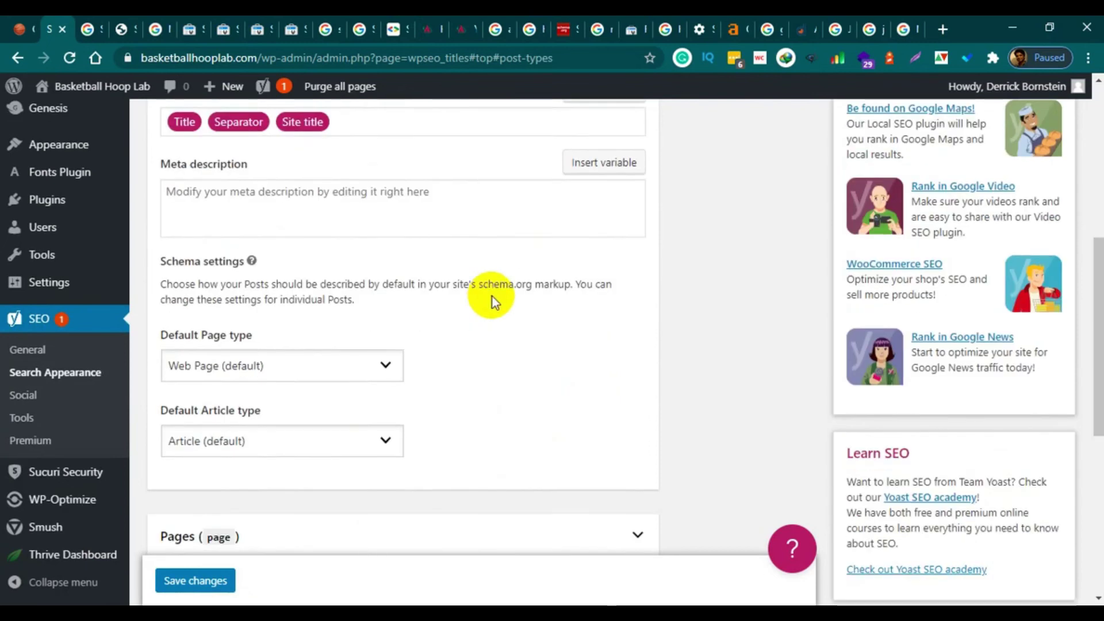
scroll(489, 296, up, 3)
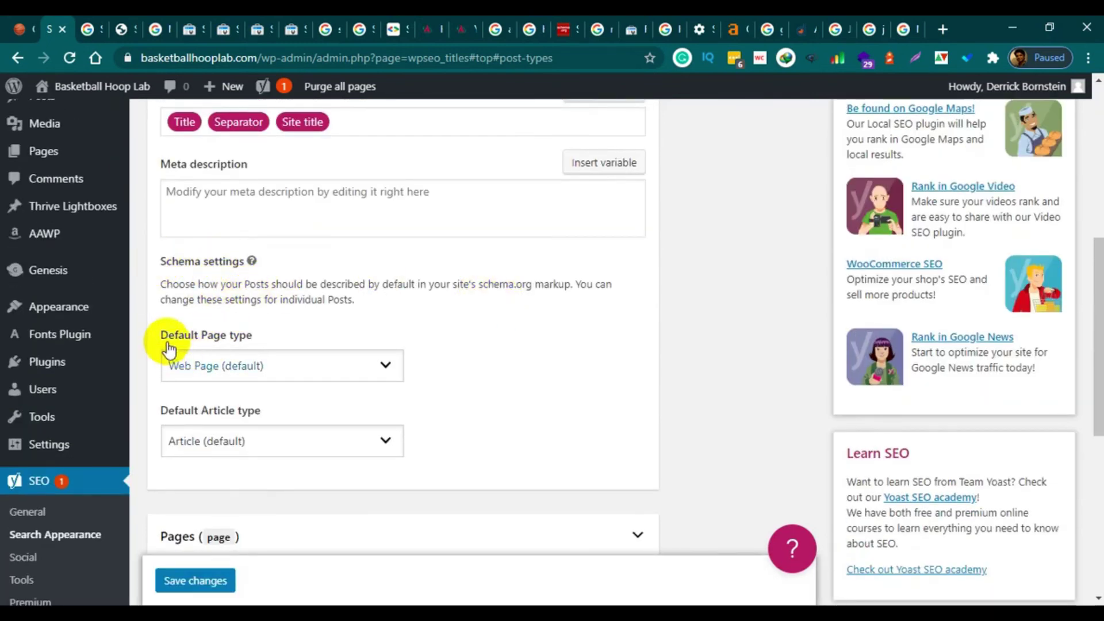
scroll(399, 352, down, 2)
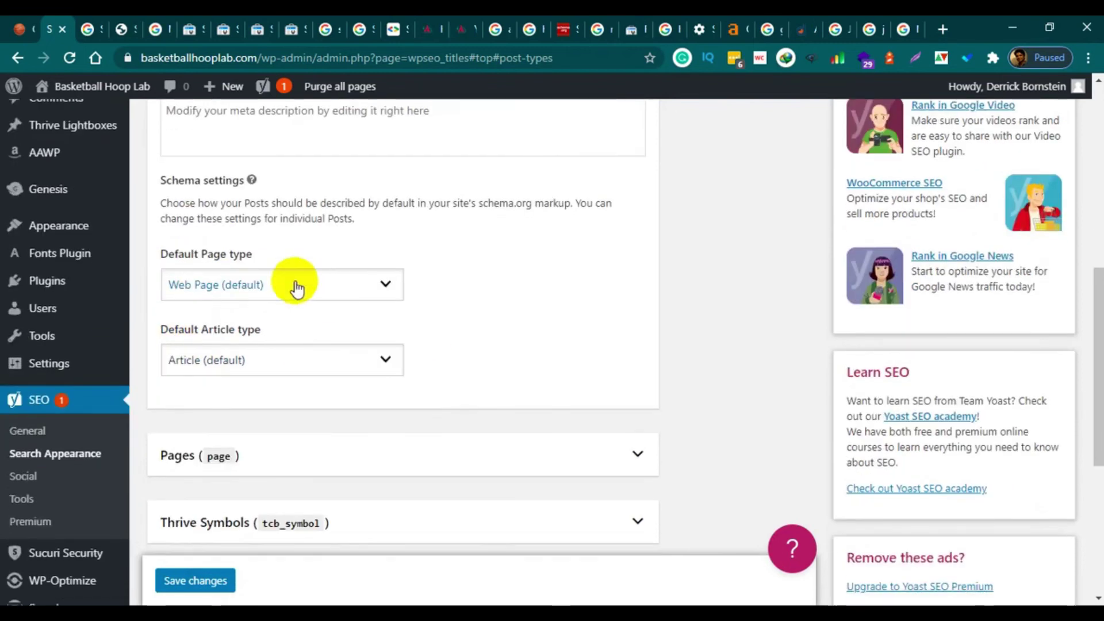
Review the default page type options for Posts, keeping Web Page (default).
click(374, 295)
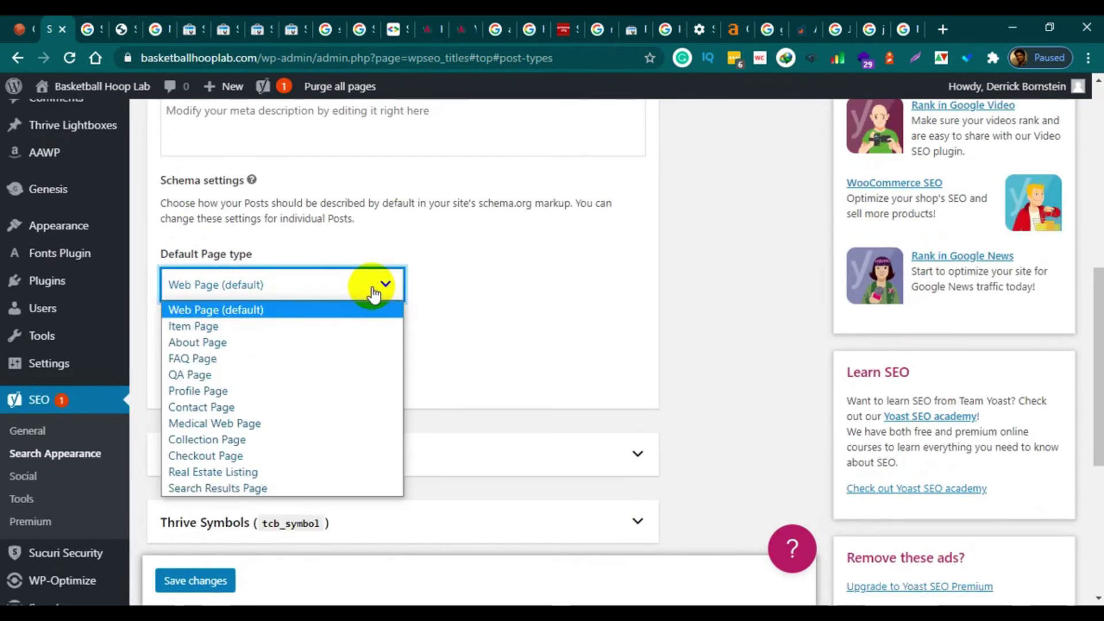
click(222, 313)
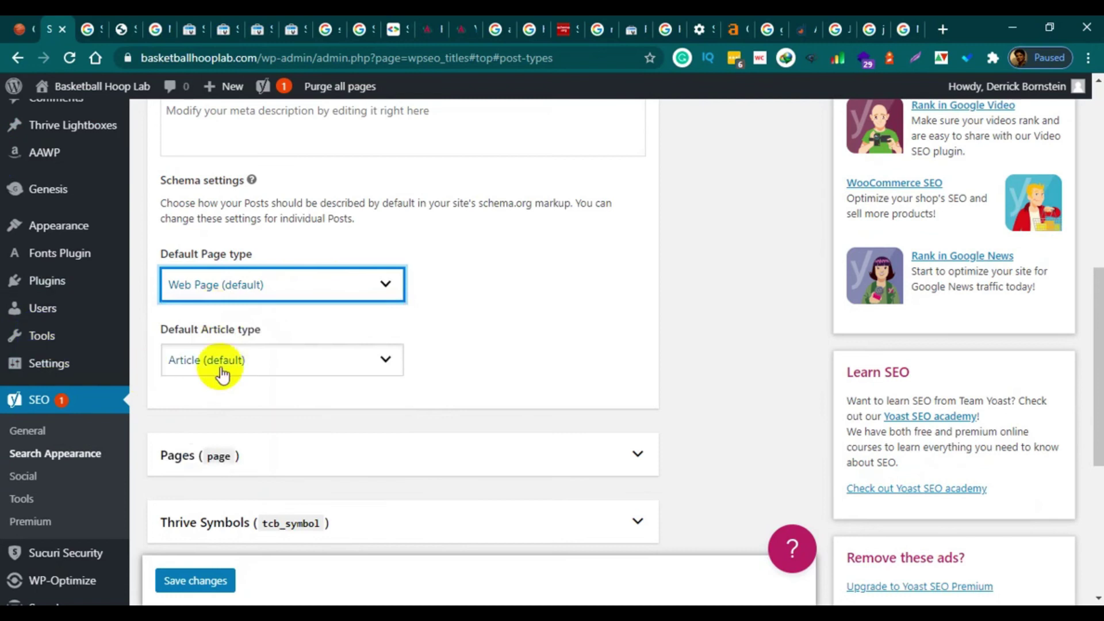
scroll(470, 345, down, 2)
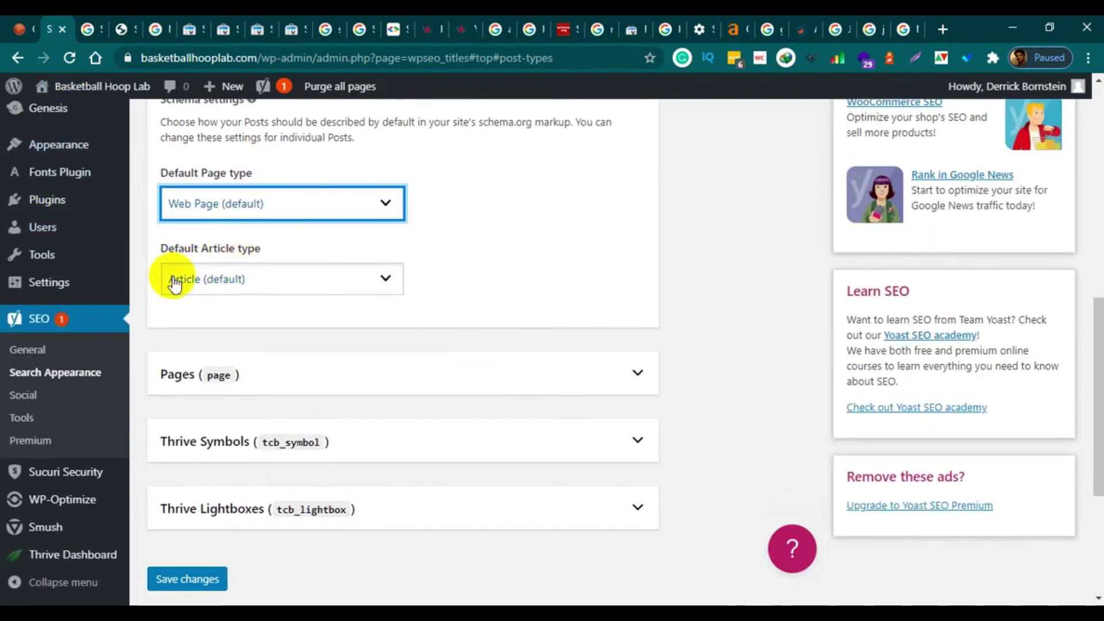
Review the default article type options for Posts and set the type to News Article.
click(187, 292)
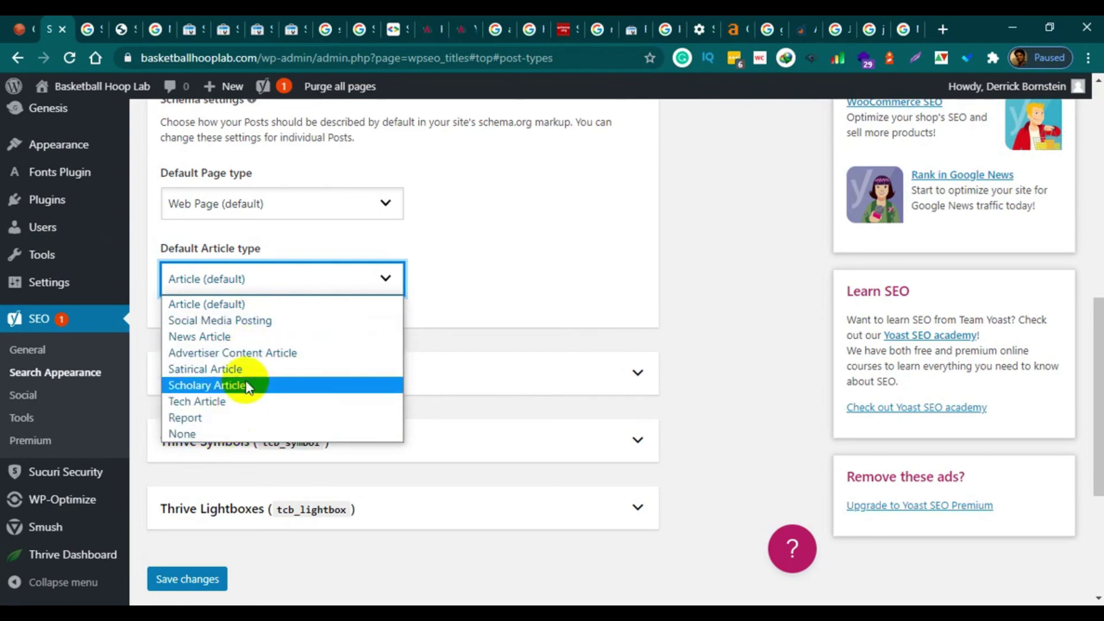
click(460, 316)
click(354, 284)
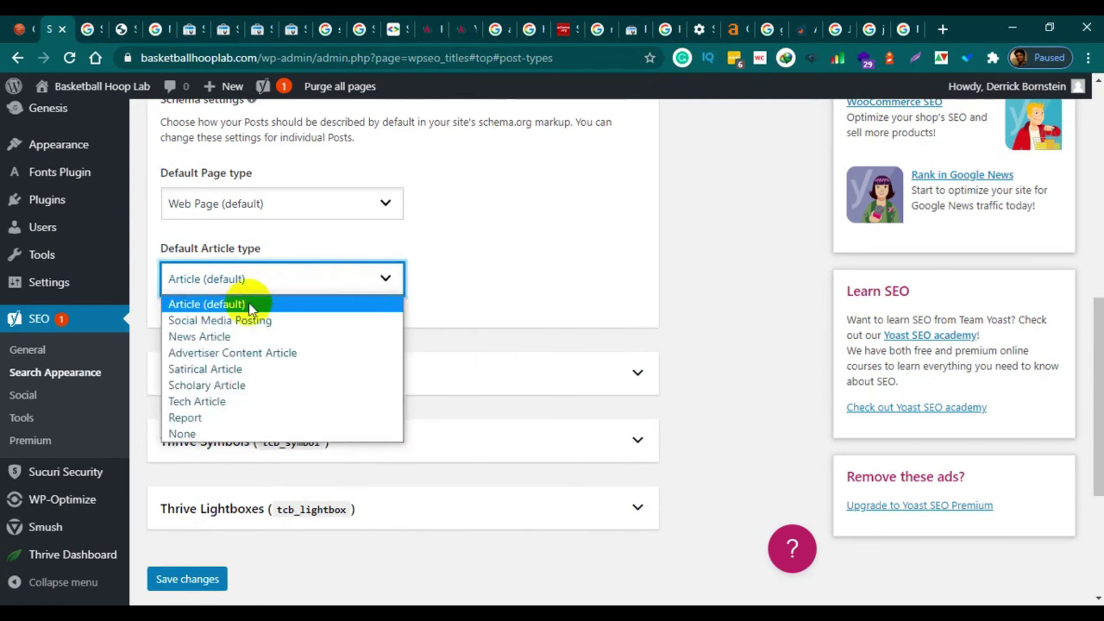
click(236, 336)
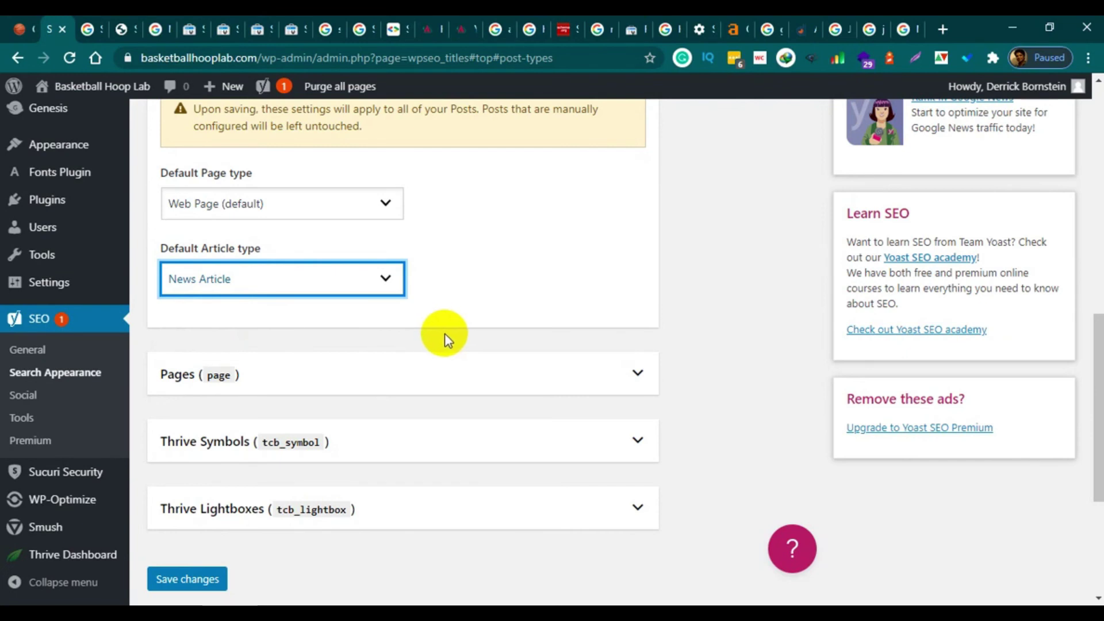
scroll(444, 333, up, 1)
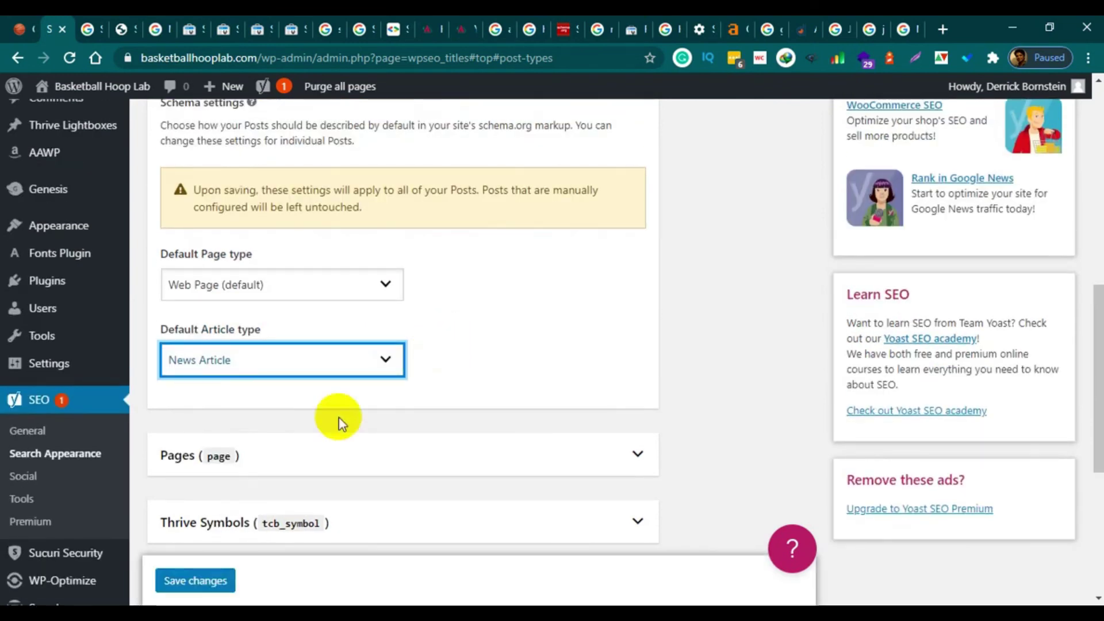
scroll(276, 415, down, 3)
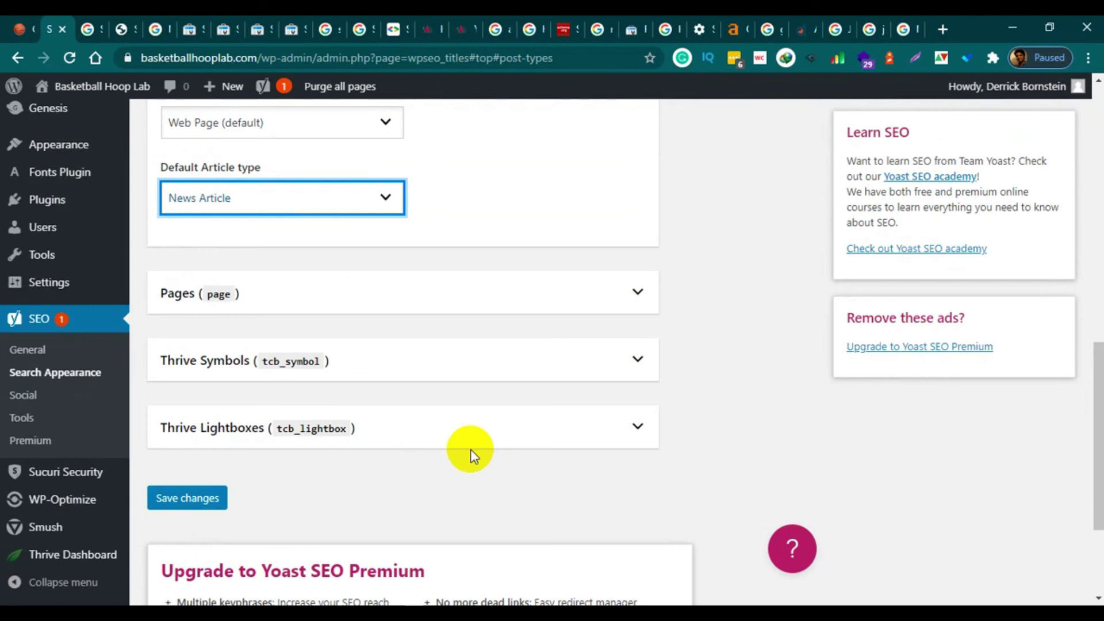
Search Google for "gegeheheh" in a new browser tab and show the News results.
click(902, 32)
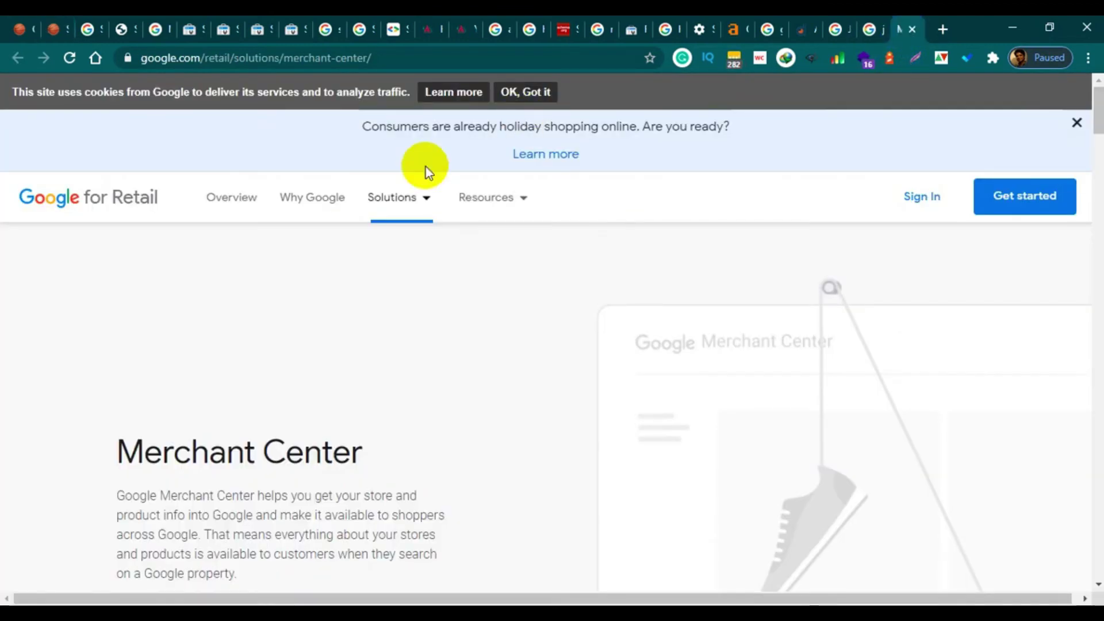
click(941, 31)
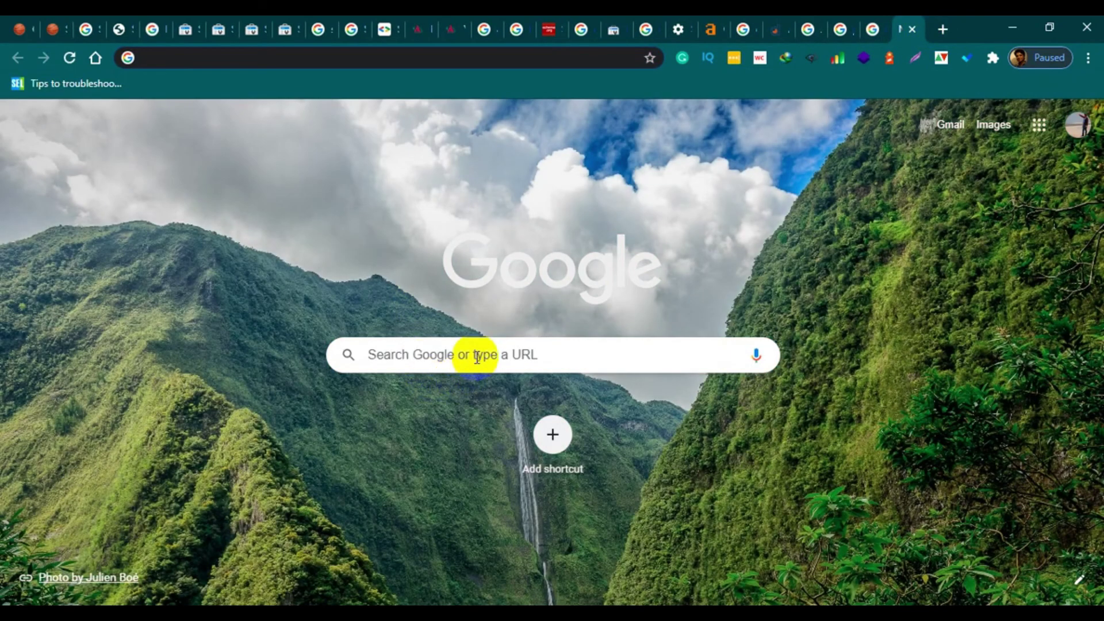
click(477, 355)
text(gegeheheh)
key(Return)
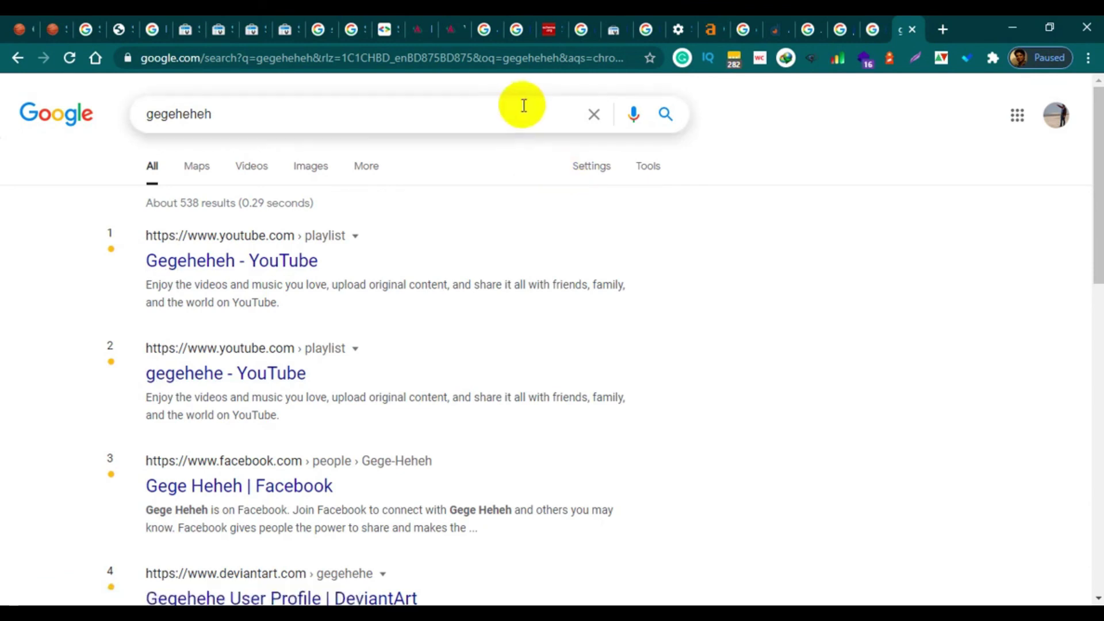
click(361, 168)
click(370, 193)
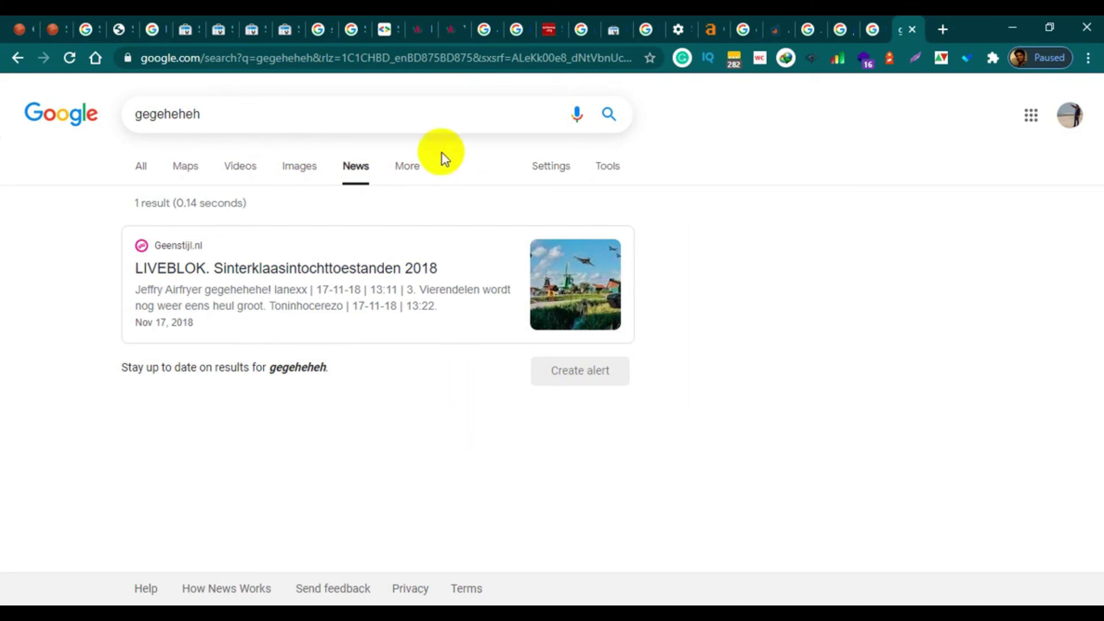
Return to Yoast SEO's Search Appearance page and review the Content Types schema settings for Posts.
click(82, 34)
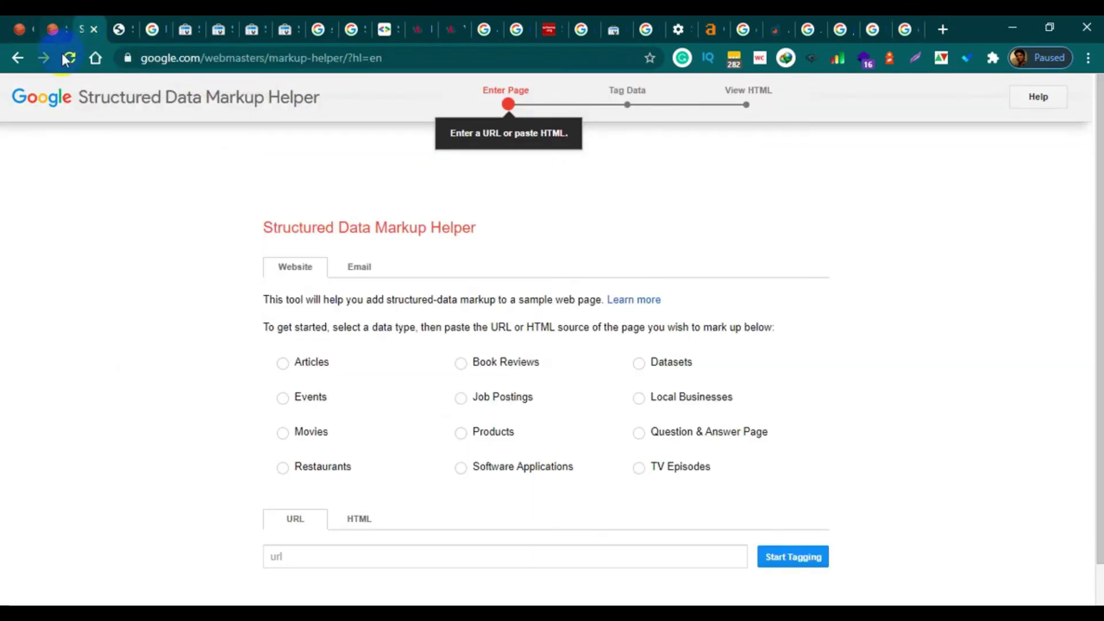
click(48, 29)
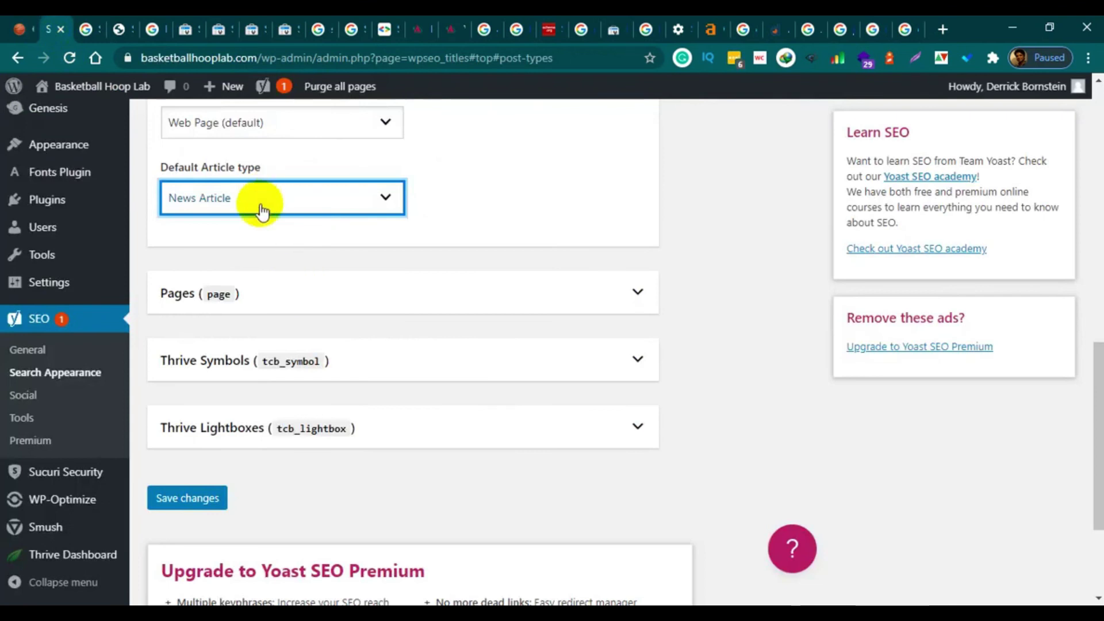
scroll(377, 399, up, 3)
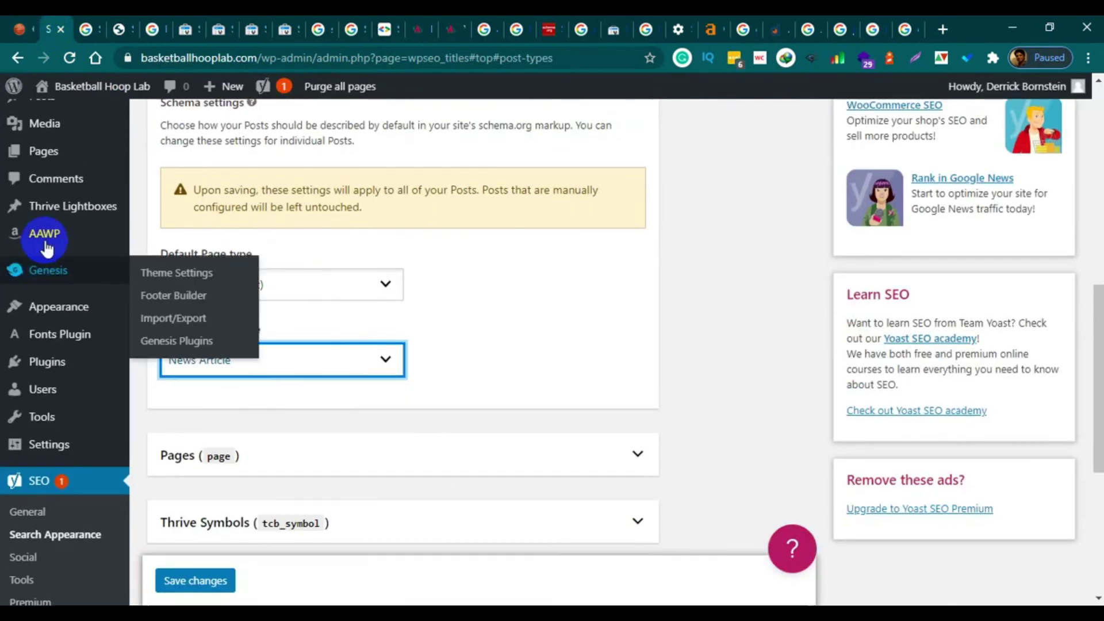
scroll(425, 351, down, 3)
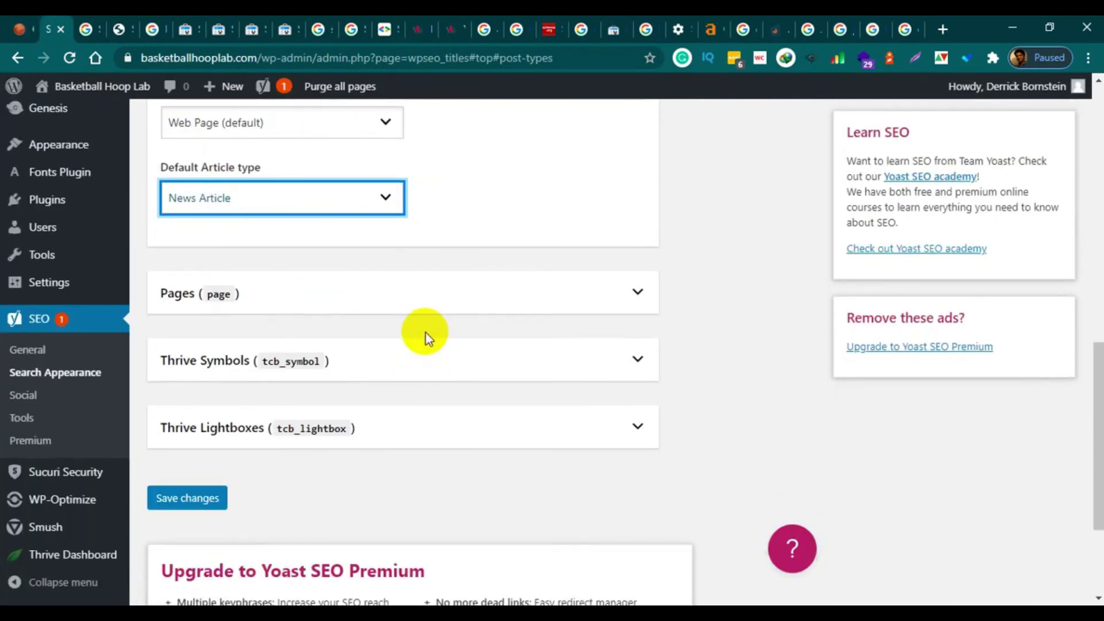
scroll(424, 337, up, 2)
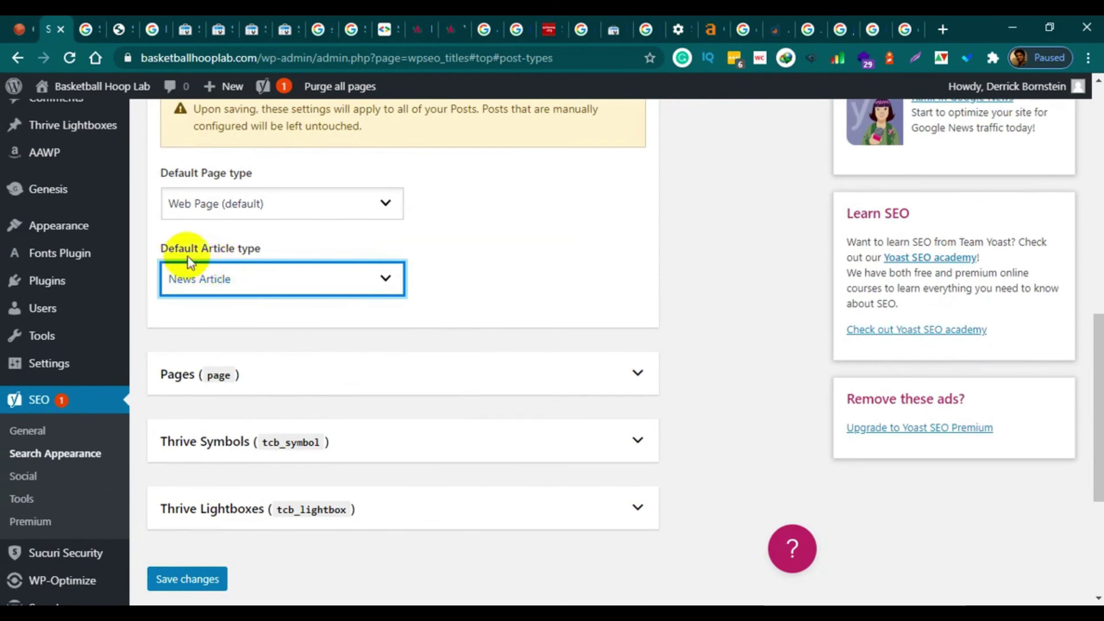
scroll(395, 322, up, 6)
scroll(331, 251, up, 6)
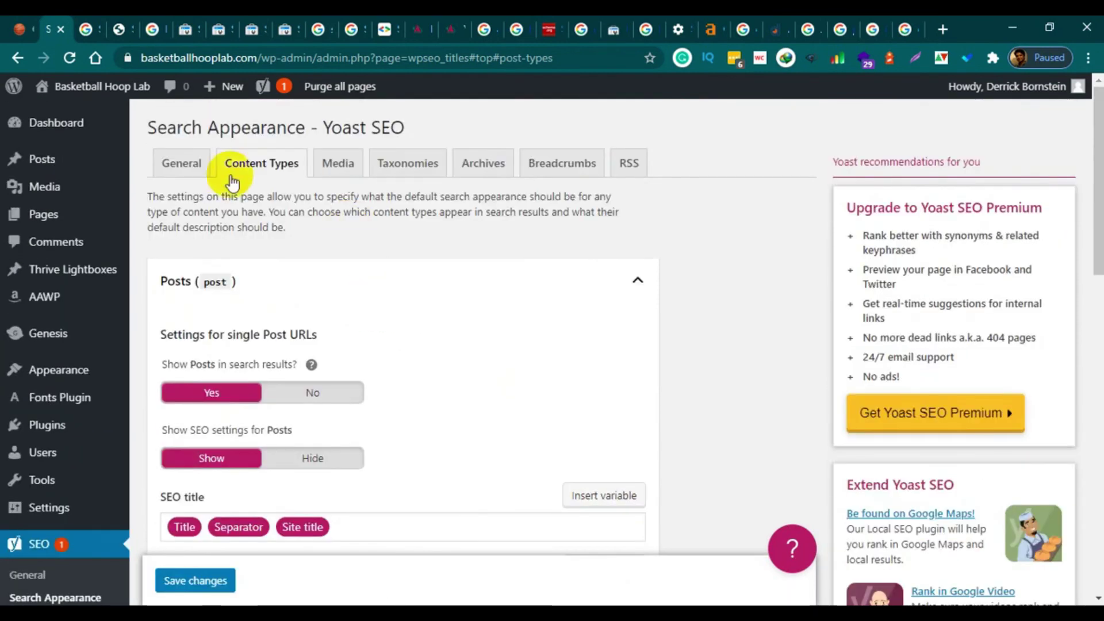
scroll(392, 467, down, 10)
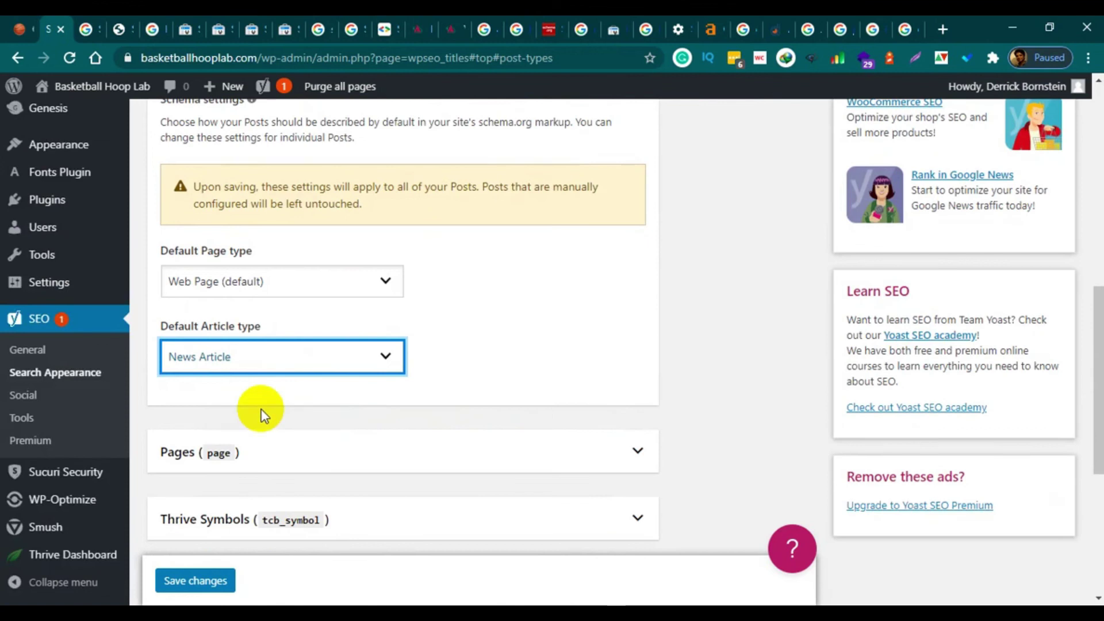
Set the default article type for Posts to Article (default) and save the changes.
click(311, 371)
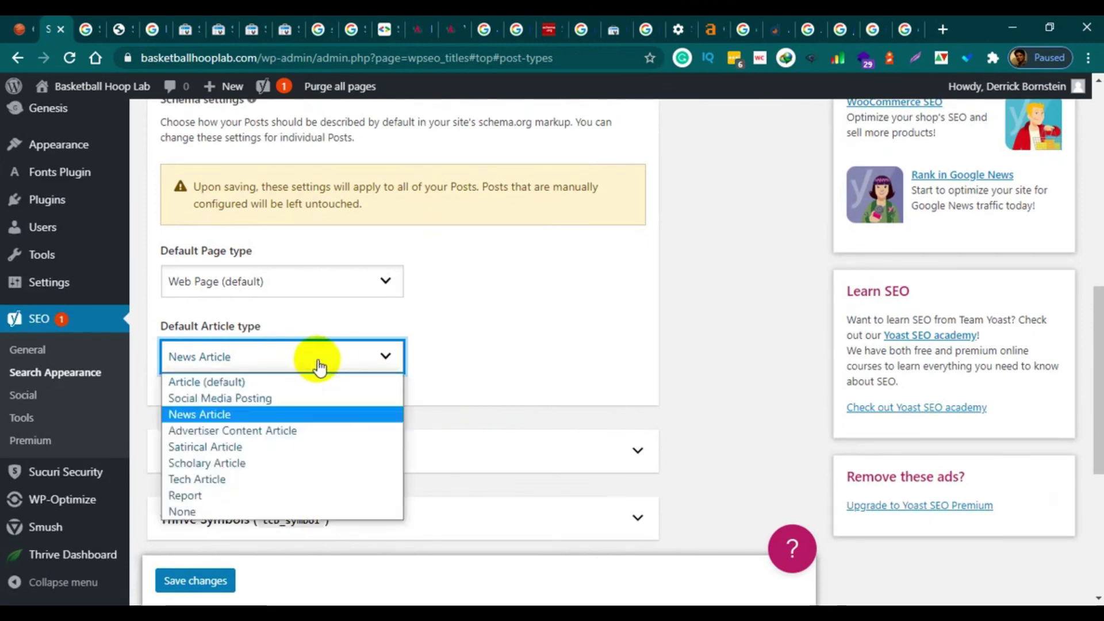
click(199, 382)
scroll(310, 425, down, 4)
click(241, 415)
scroll(391, 407, up, 4)
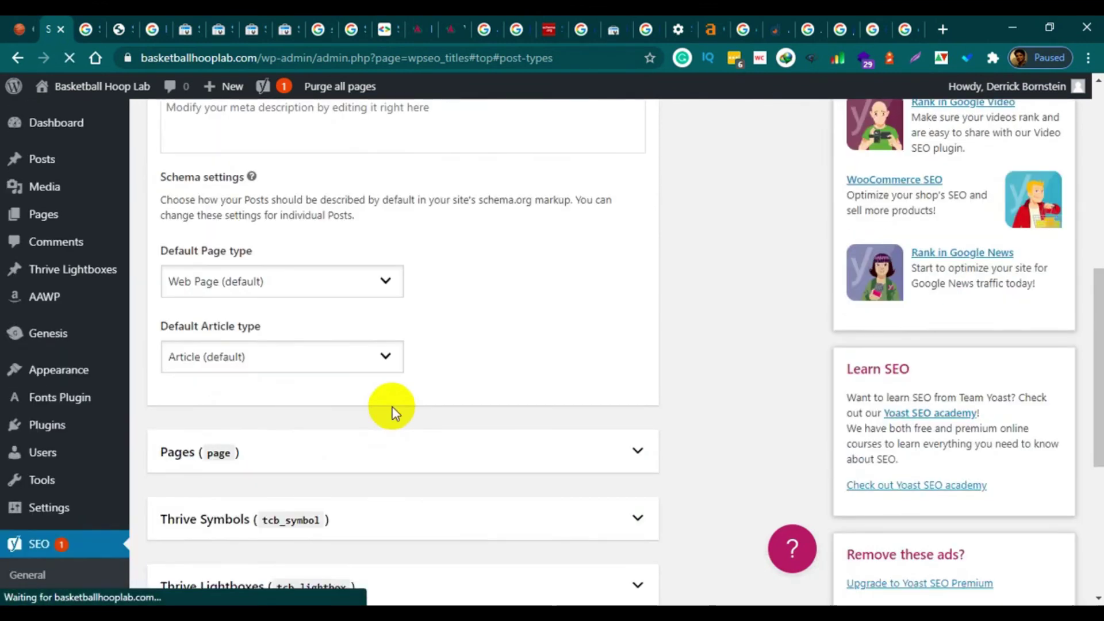
scroll(384, 351, up, 5)
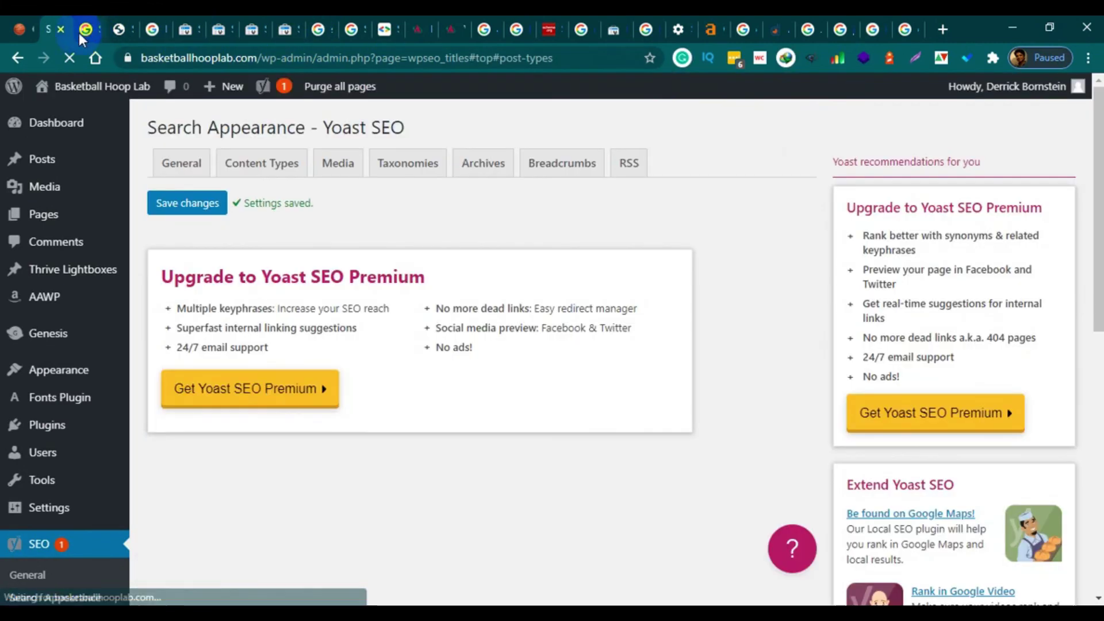
Close the theme customizer's Breadcrumbs page and go back from the Yoast settings to the WordPress dashboard.
drag(78, 33, 6, 37)
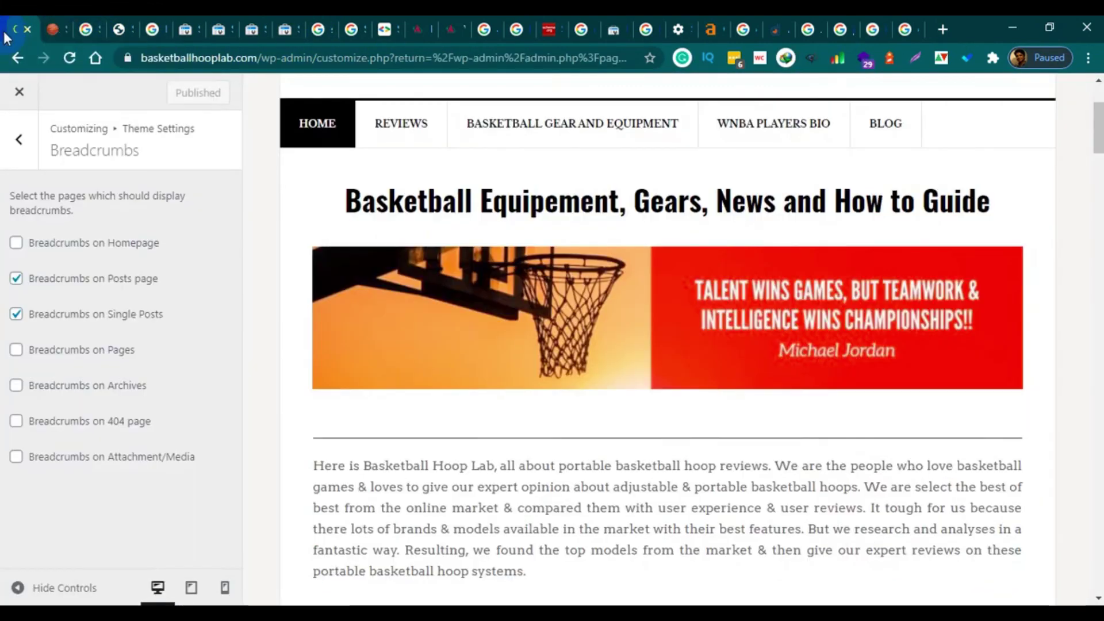
click(30, 29)
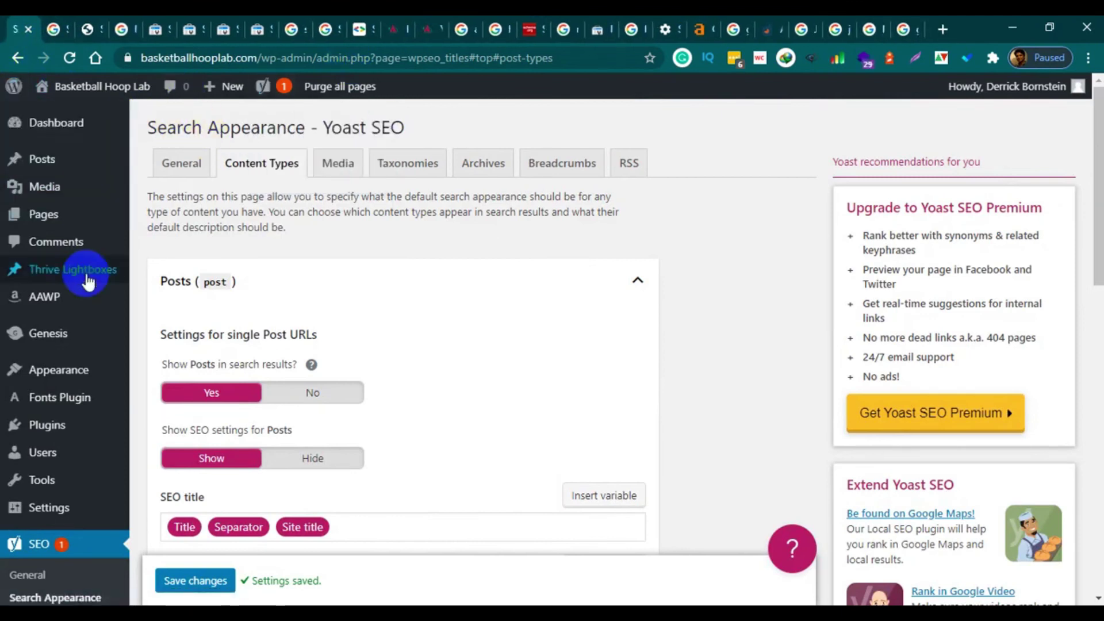
scroll(89, 239, down, 3)
scroll(58, 190, up, 3)
click(18, 58)
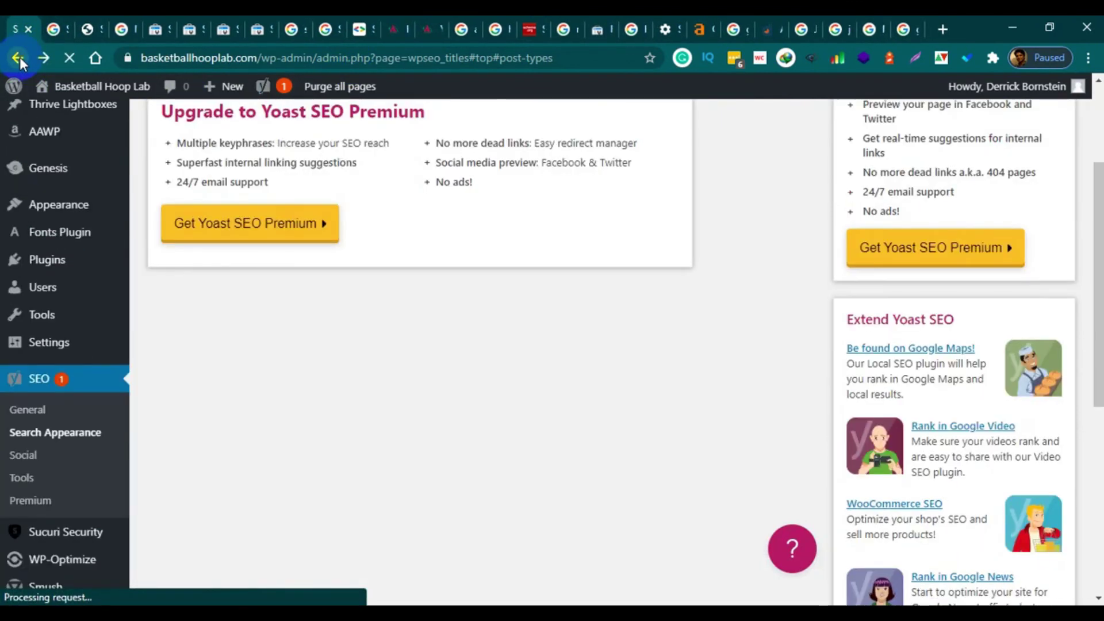
click(18, 58)
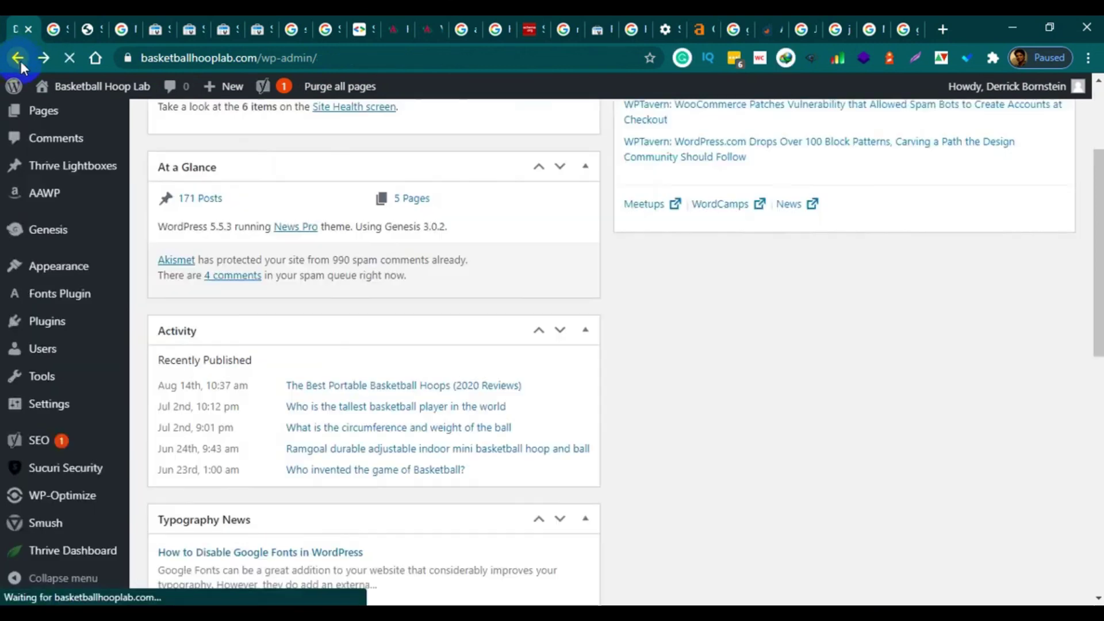
scroll(357, 189, up, 2)
scroll(384, 219, up, 2)
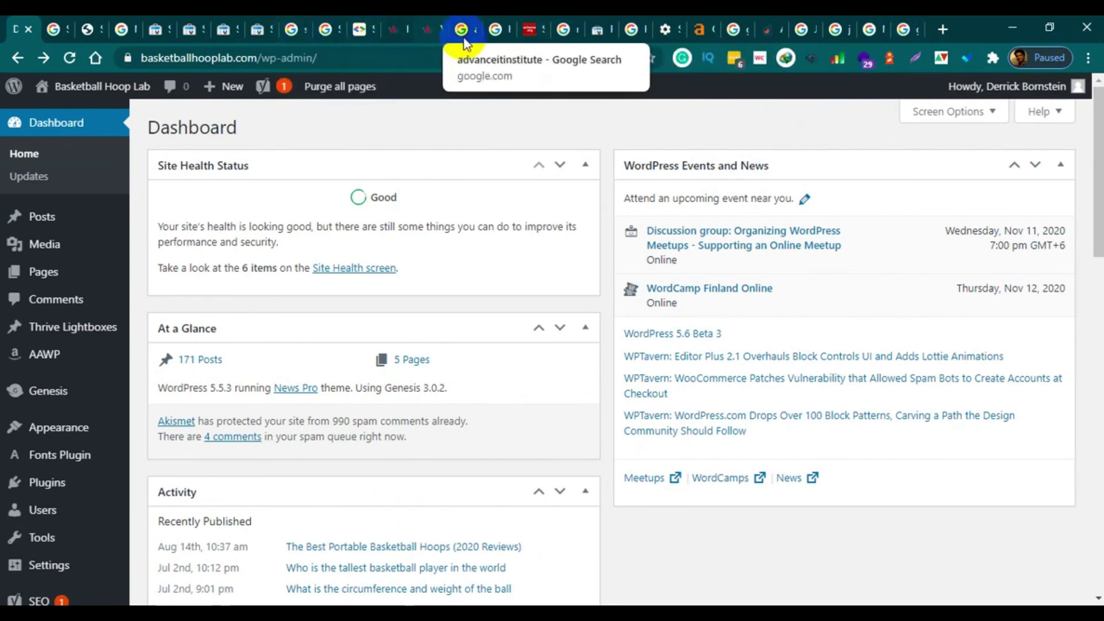
Copy the ramgoal post's URL from the Structured Data Testing Tool and open the post in the same tab.
click(86, 29)
triple_click(212, 148)
right_click(213, 148)
click(224, 162)
right_click(191, 61)
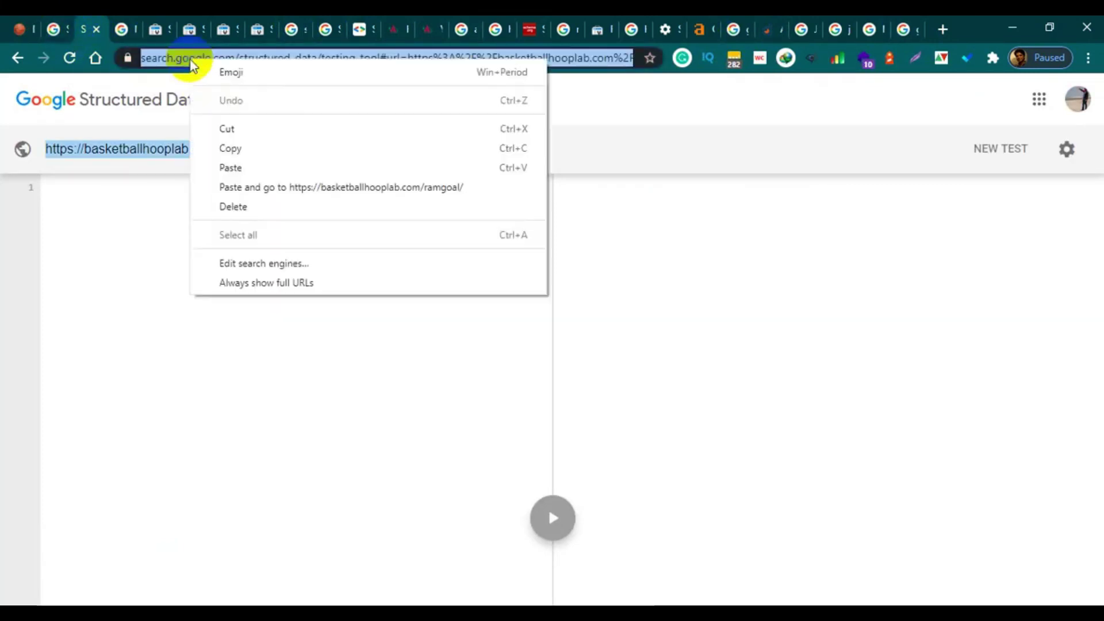
click(249, 186)
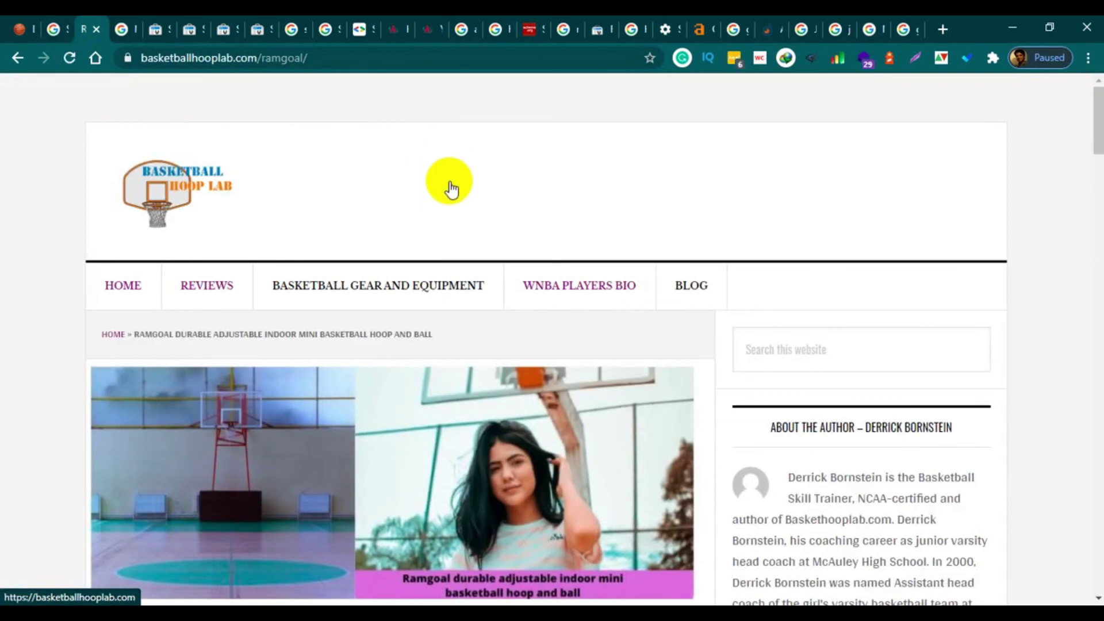
scroll(471, 279, down, 4)
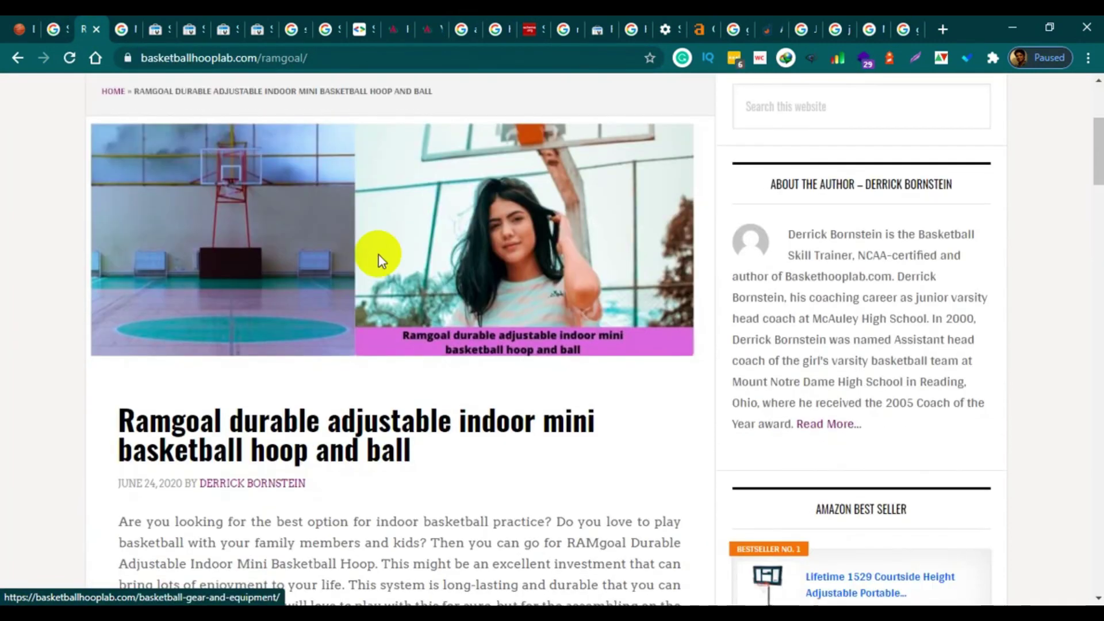
scroll(429, 293, down, 1)
scroll(442, 276, up, 5)
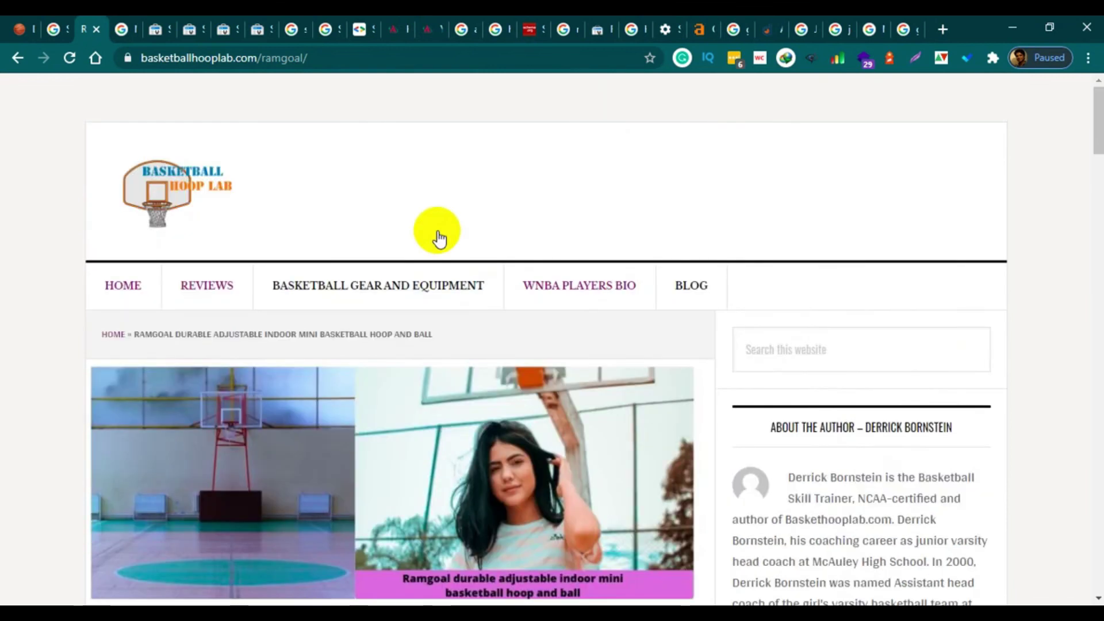
Replace ramgoal/ in the page address with wp-admin and load the site's WordPress dashboard.
click(356, 56)
click(357, 55)
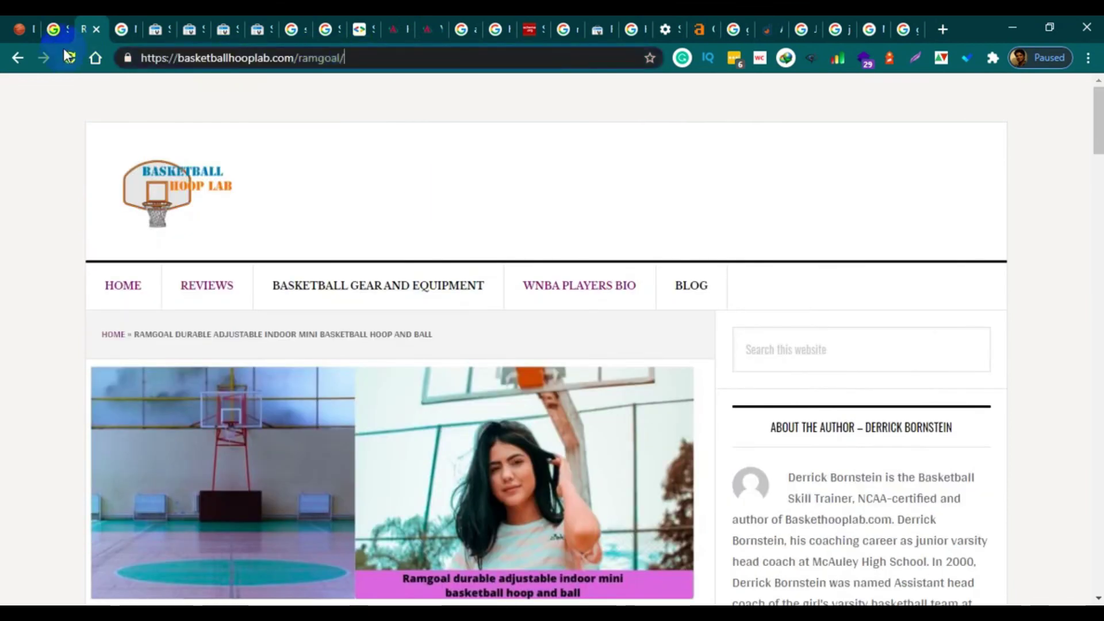
drag(299, 59, 437, 65)
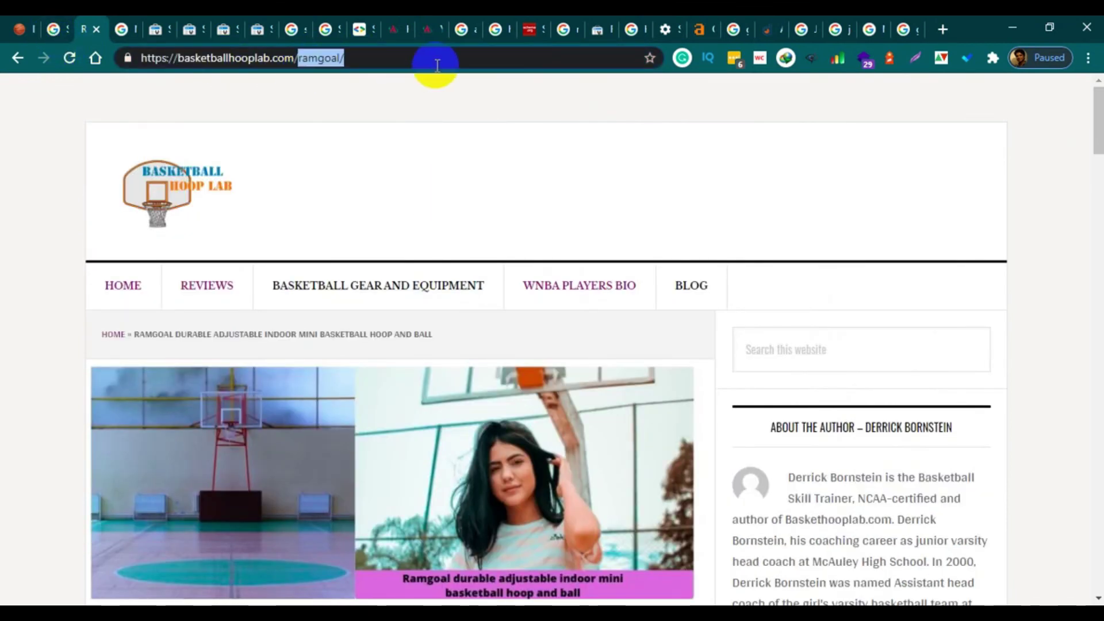
text(wp-admin)
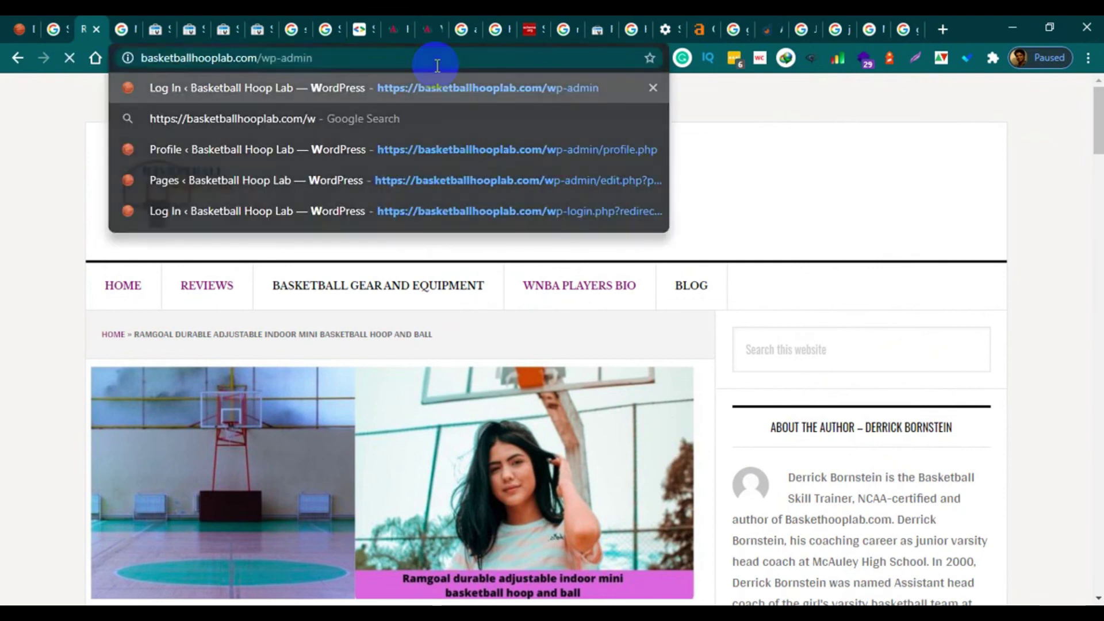
key(Return)
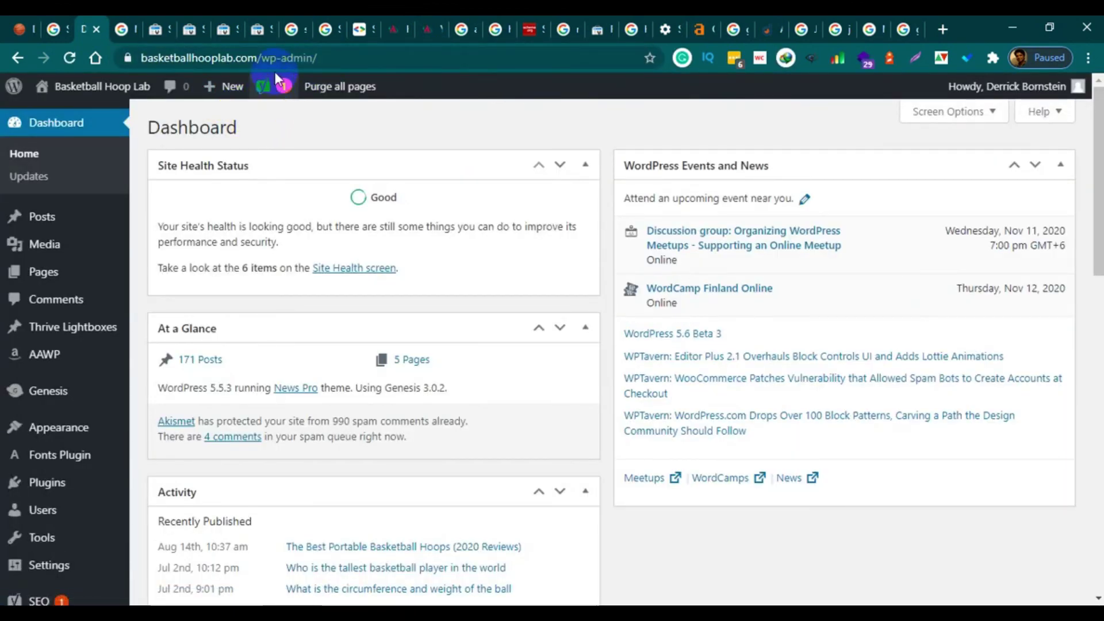
Open the Ramgoal durable adjustable indoor mini basketball hoop and ball post for editing from the list of all posts.
click(280, 61)
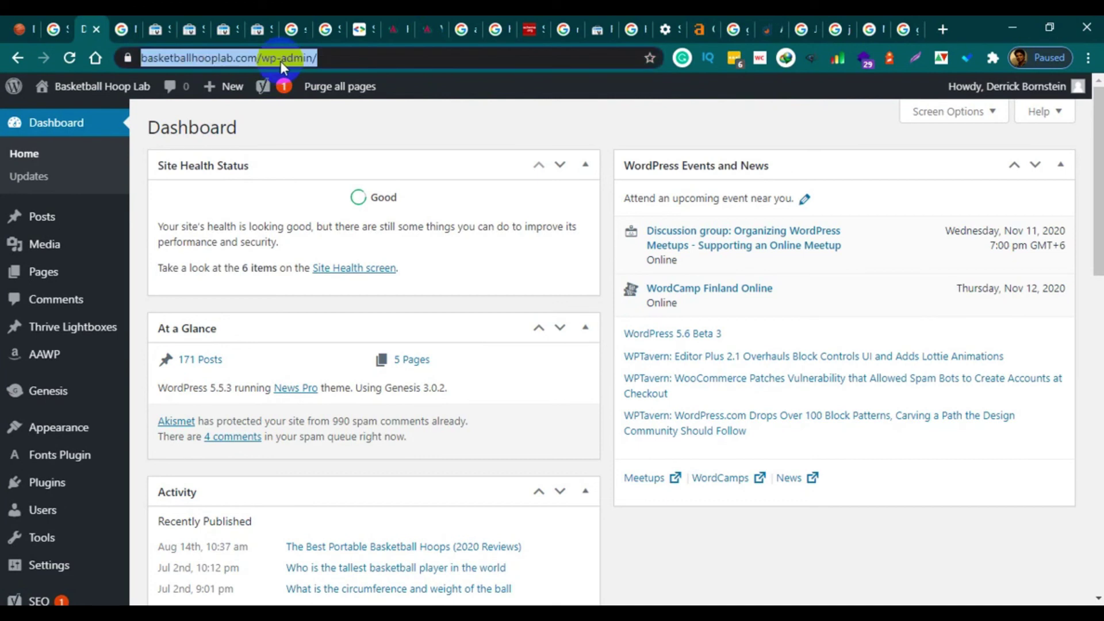
mouse_move(136, 217)
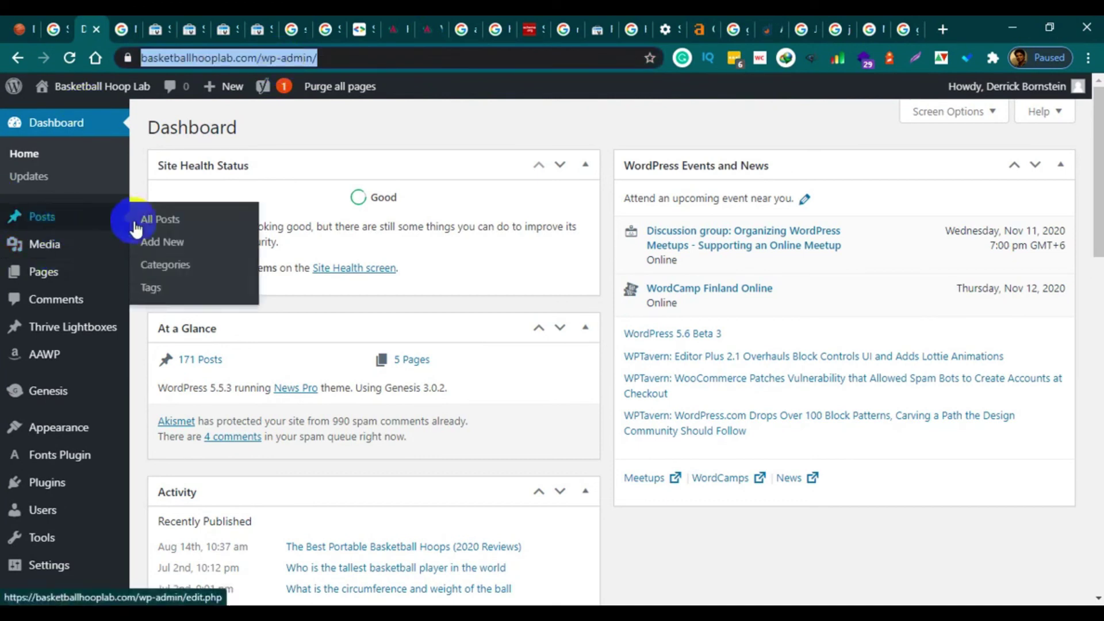
click(172, 225)
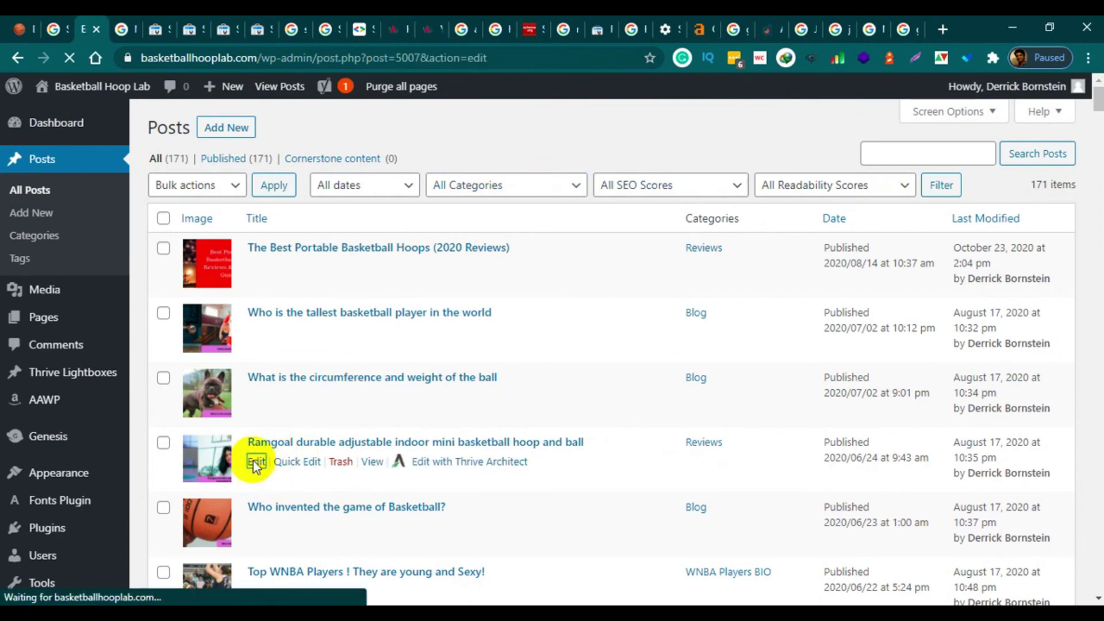
Look through the post's Yoast SEO settings, including the Google preview and meta description, and open the Schema settings.
scroll(621, 379, down, 5)
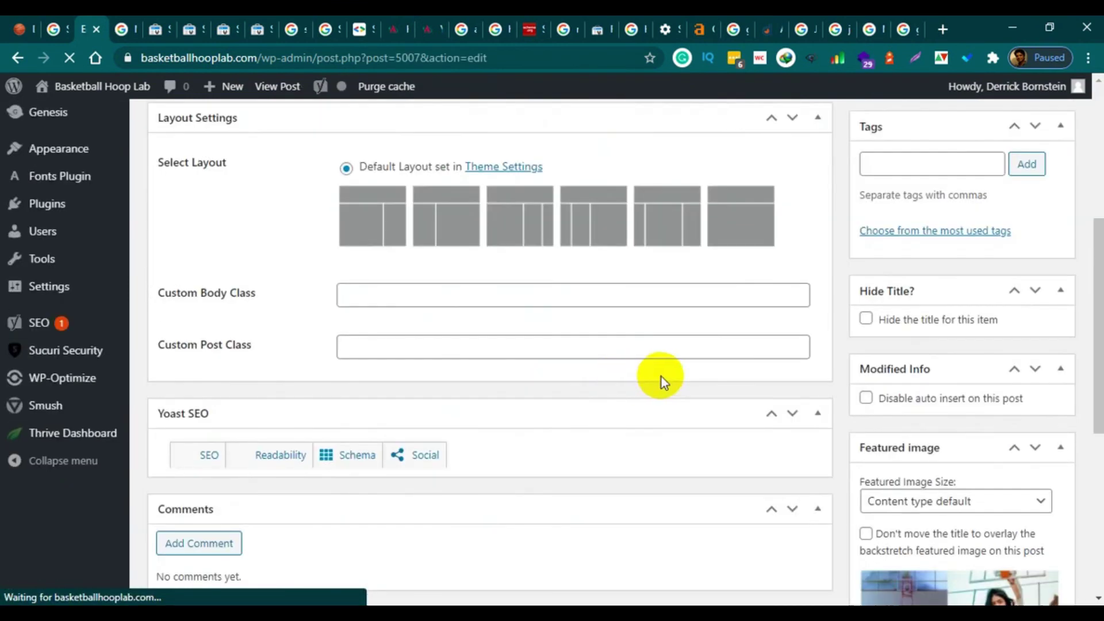
scroll(618, 342, down, 4)
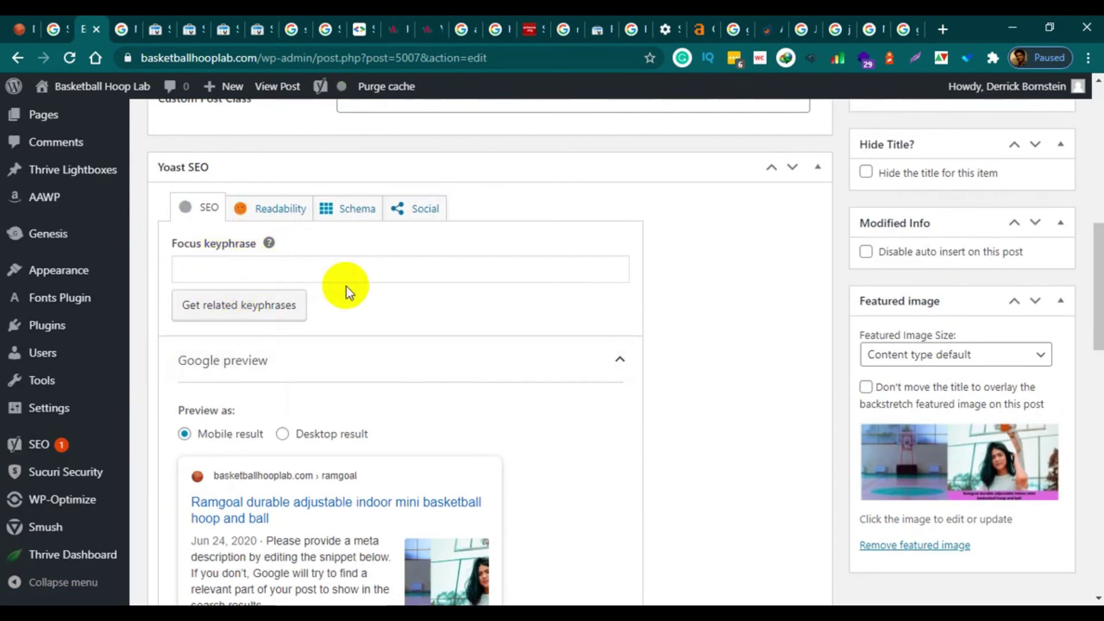
scroll(352, 322, down, 3)
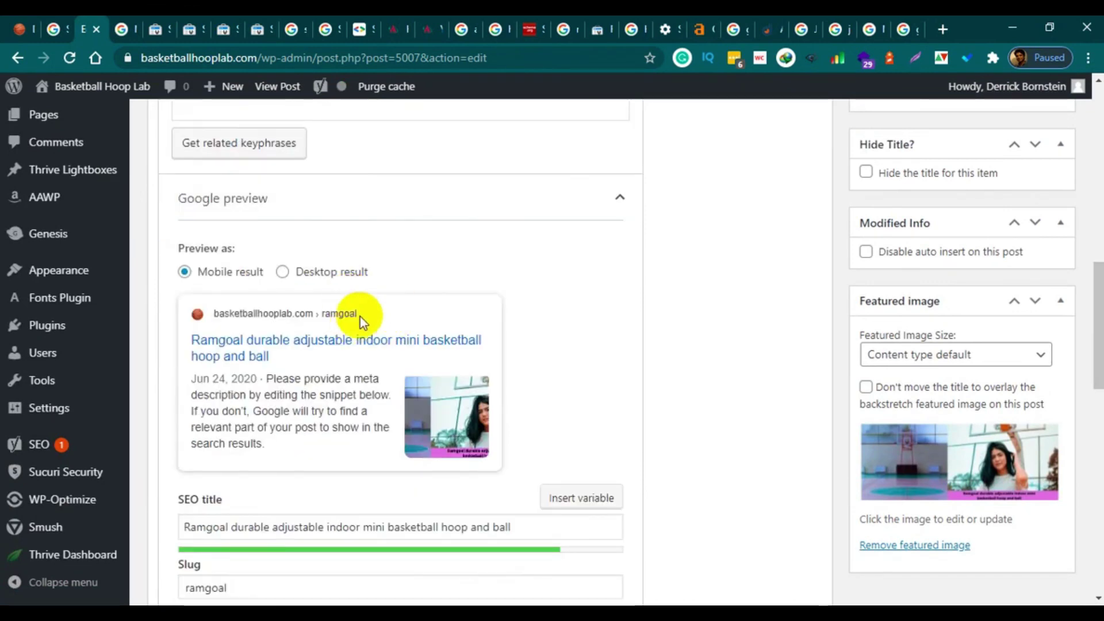
scroll(360, 319, down, 4)
scroll(379, 345, down, 3)
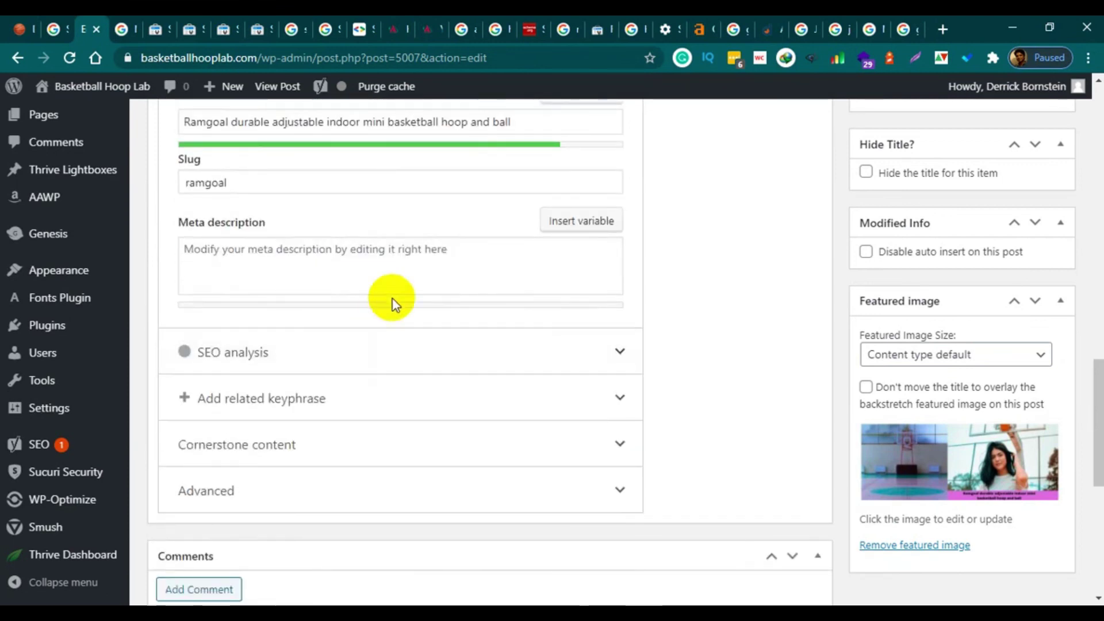
scroll(403, 305, down, 3)
scroll(374, 316, up, 15)
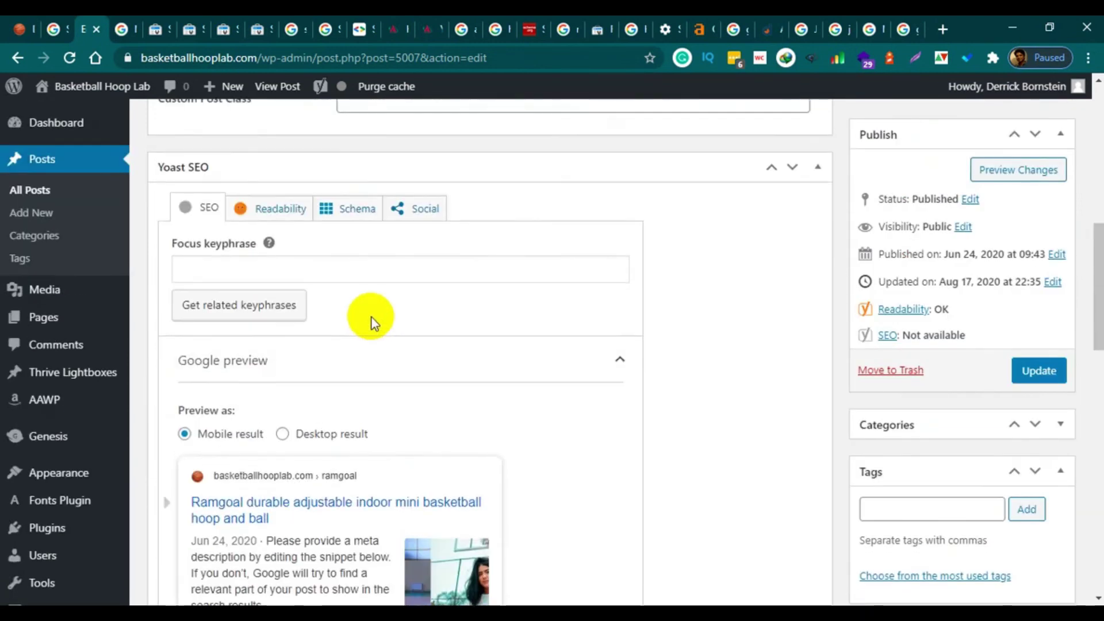
click(345, 371)
scroll(517, 394, down, 4)
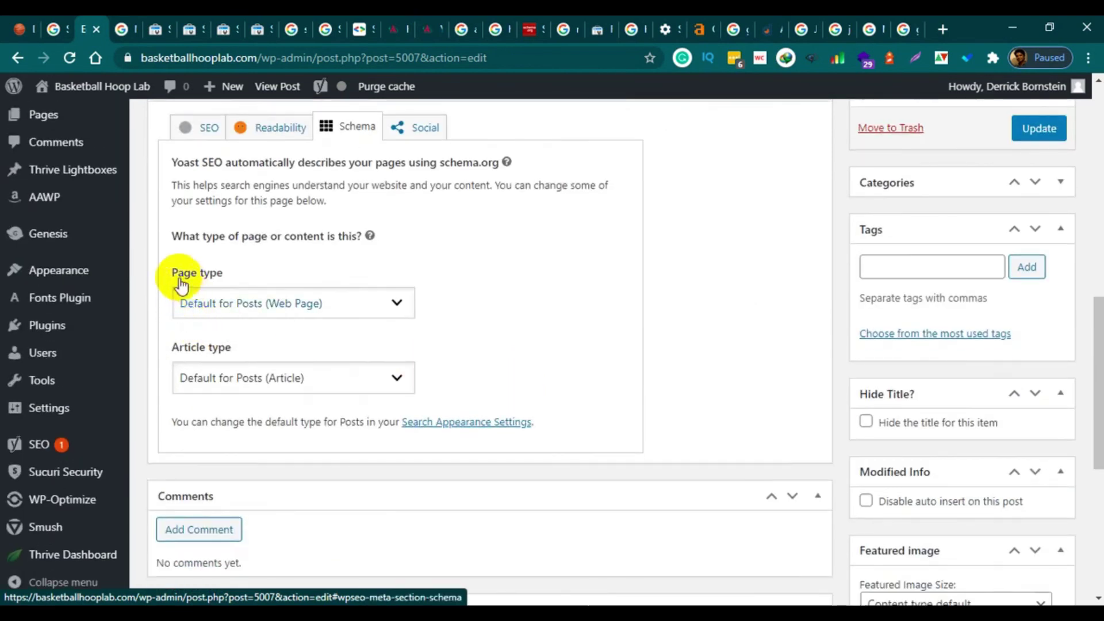
Review the schema Page type options for the post and leave Default for Posts (Web Page) selected.
click(398, 311)
click(397, 311)
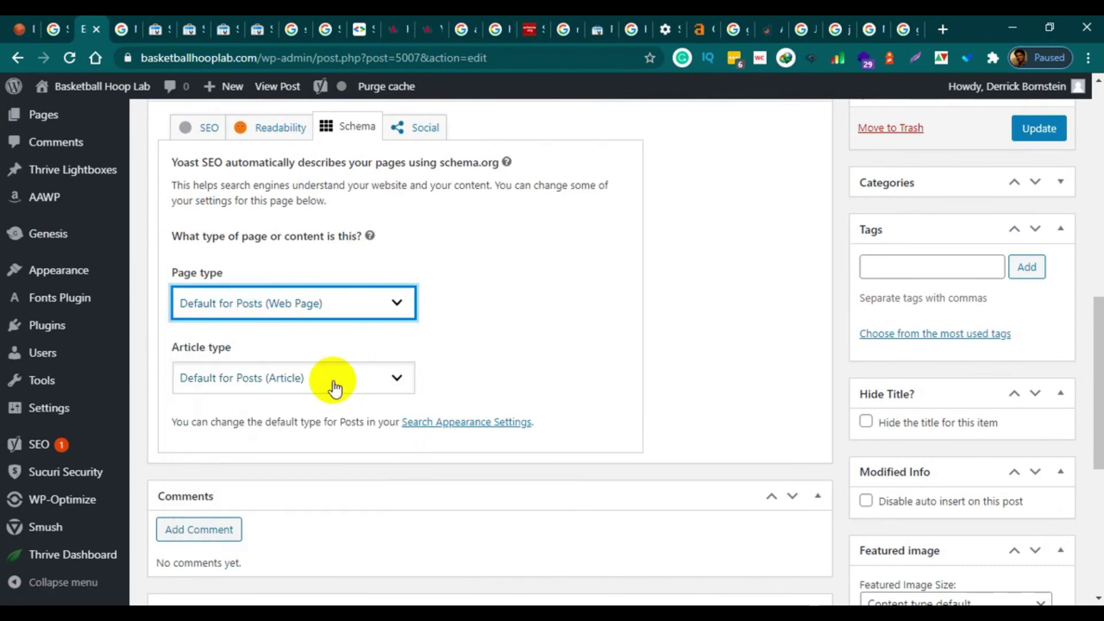
click(334, 313)
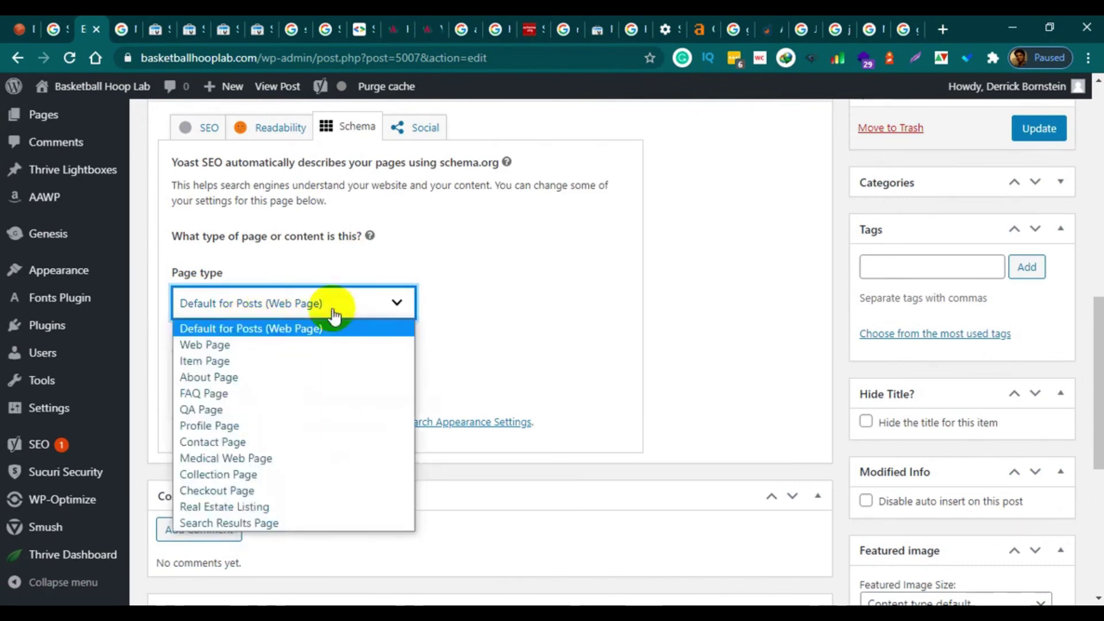
click(254, 345)
click(291, 310)
click(237, 329)
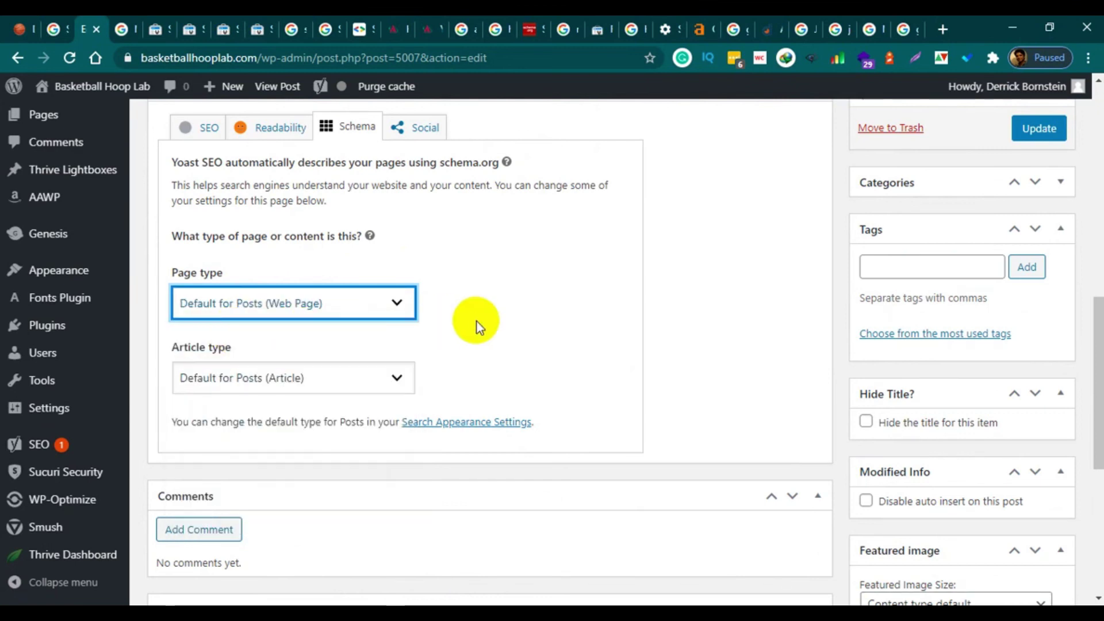
Review the schema Article type options for the post and keep Default for Posts (Article).
scroll(345, 357, down, 2)
click(276, 296)
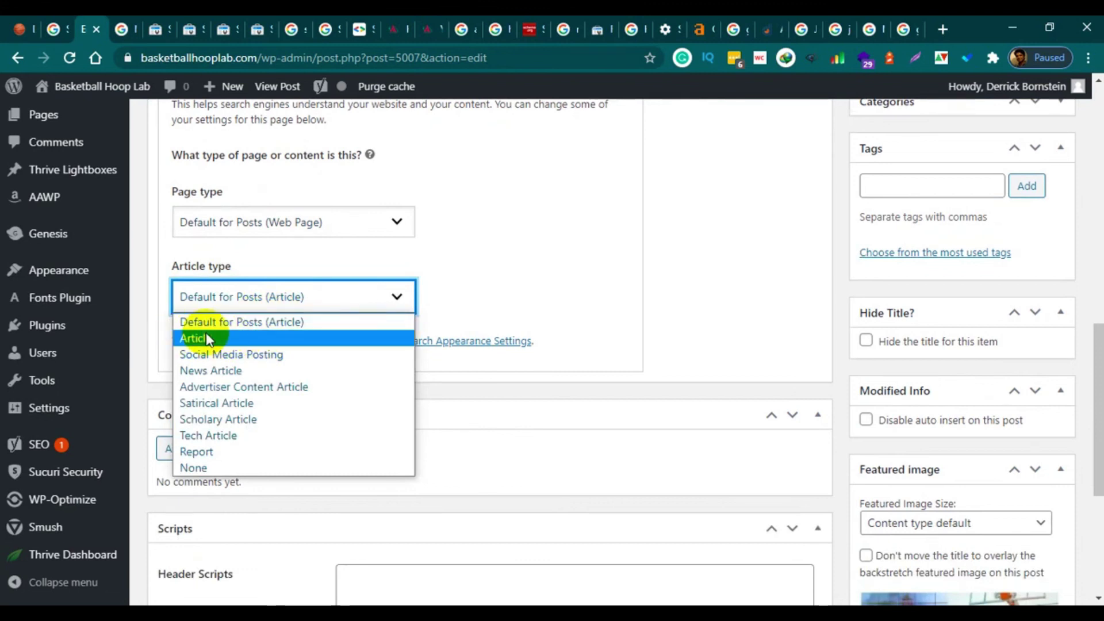
click(493, 274)
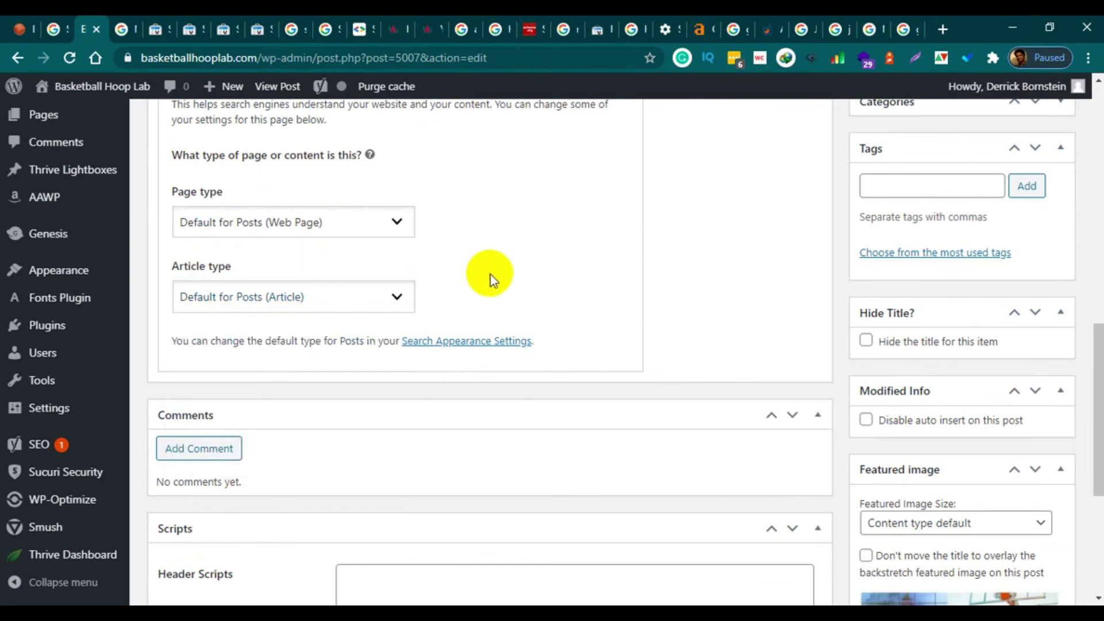
click(395, 297)
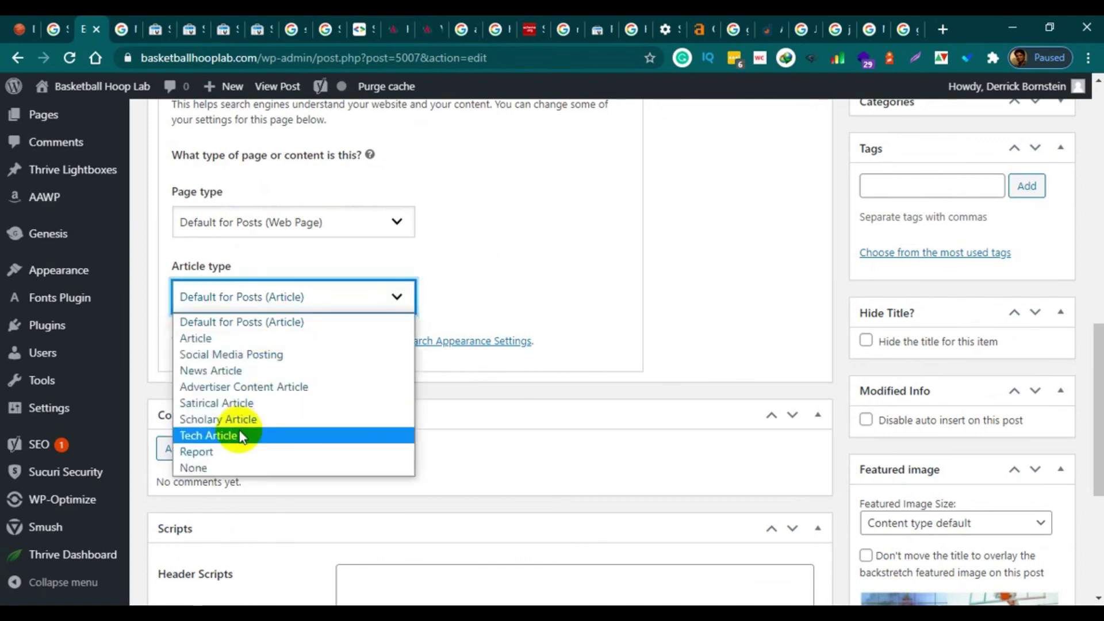
click(493, 305)
click(377, 298)
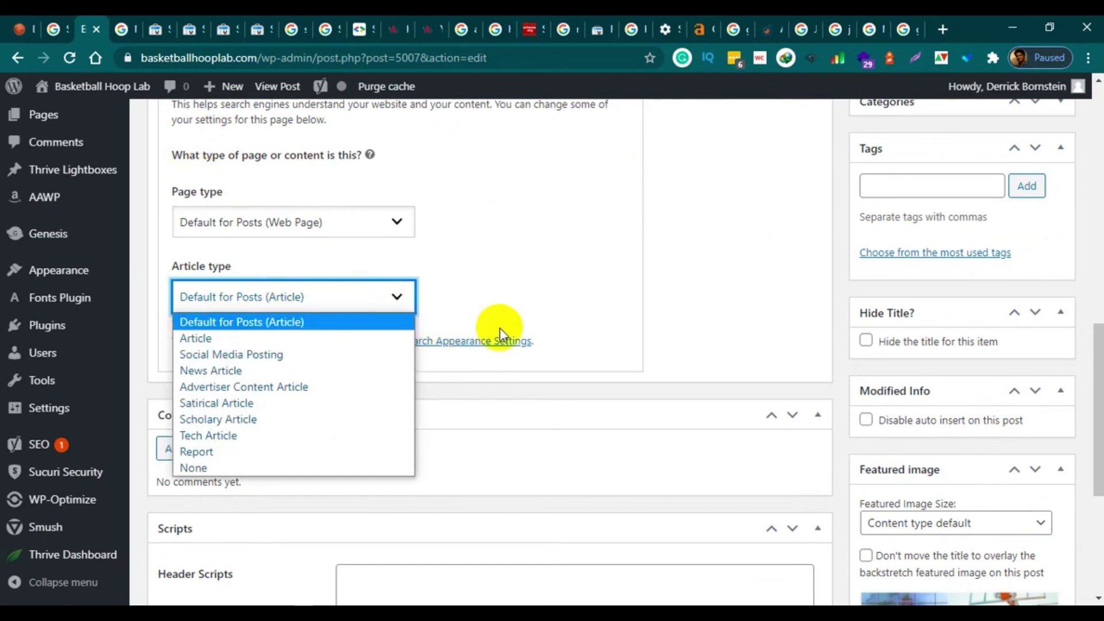
click(434, 295)
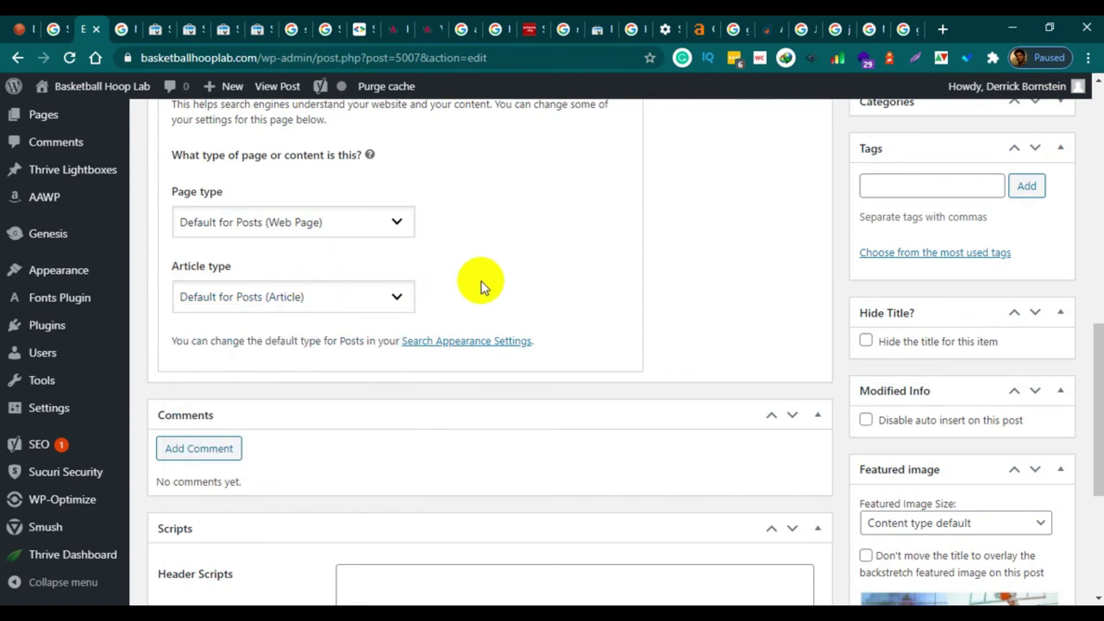
scroll(482, 296, up, 5)
scroll(510, 302, down, 4)
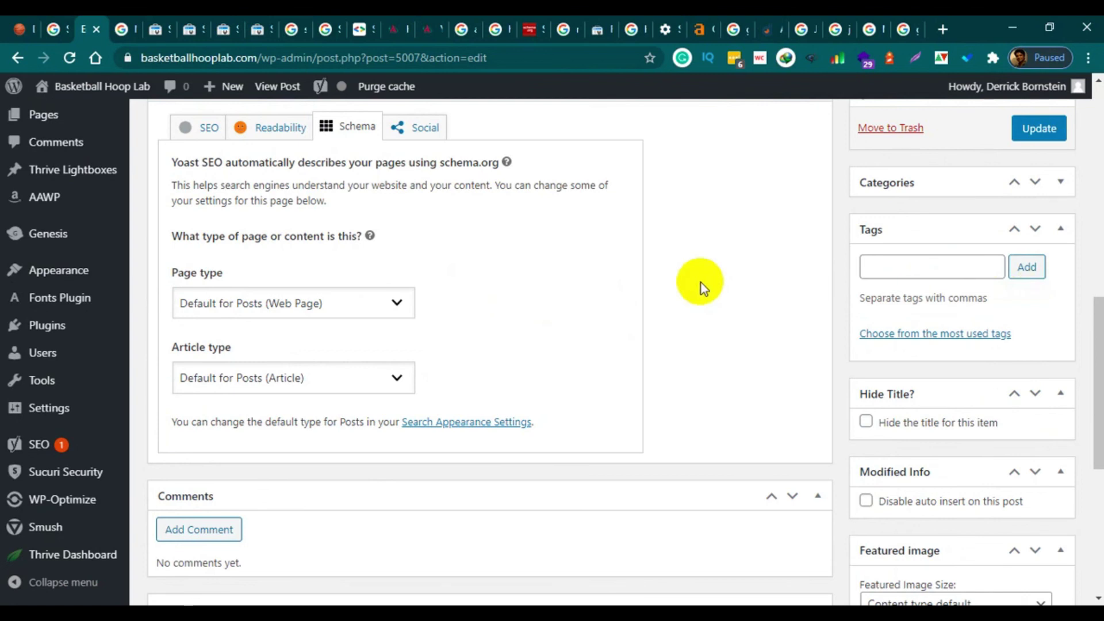
scroll(451, 311, up, 4)
scroll(489, 402, down, 4)
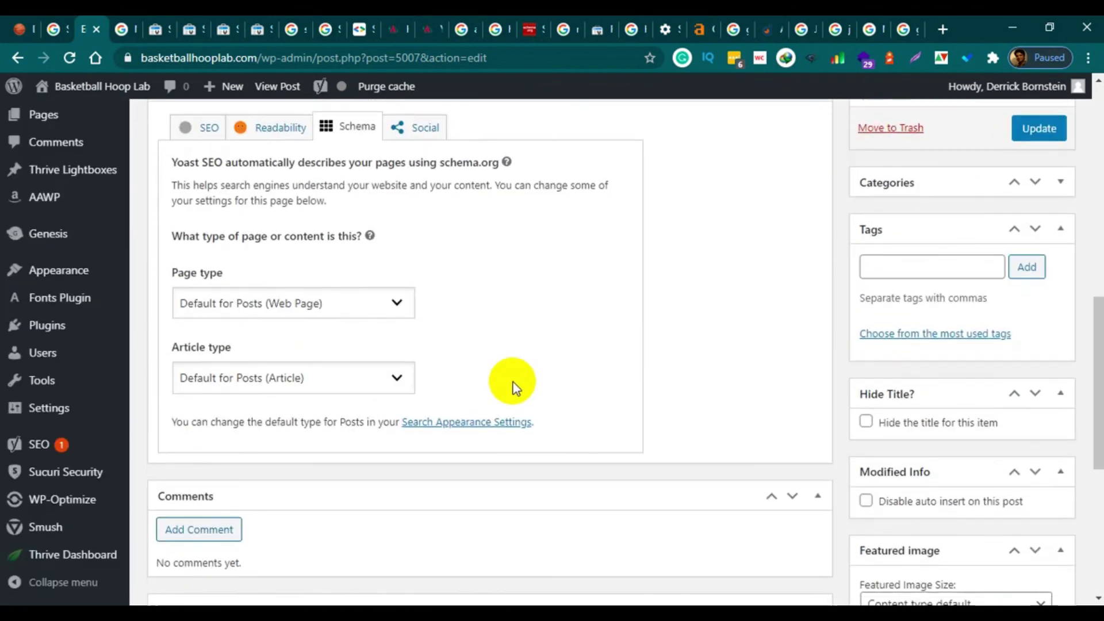
scroll(592, 370, up, 1)
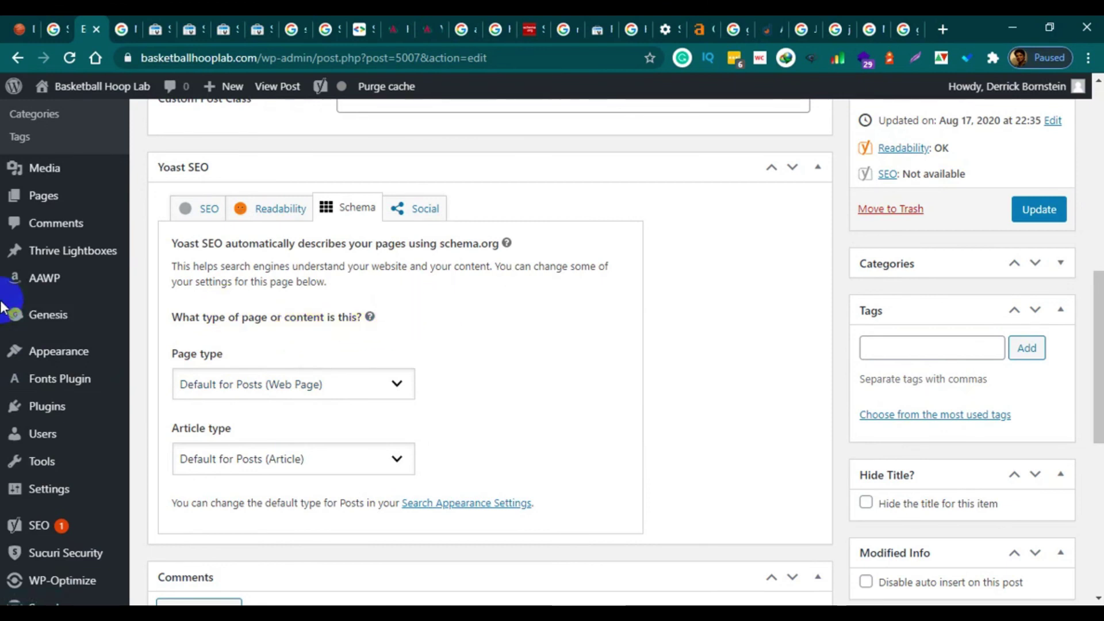
mouse_move(26, 280)
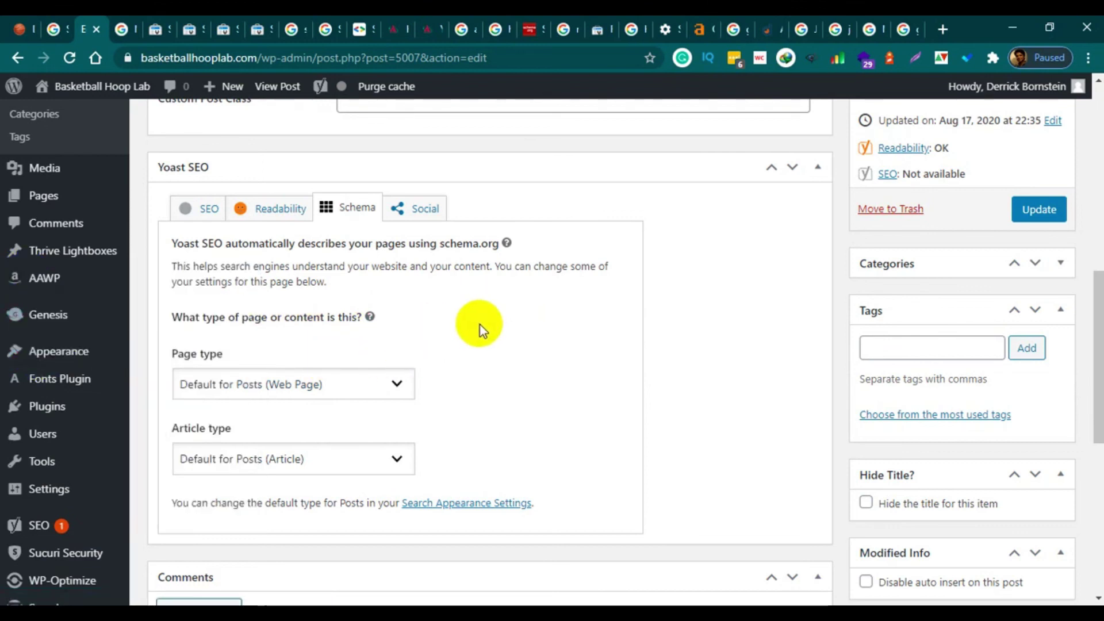
scroll(450, 319, down, 3)
scroll(557, 337, up, 7)
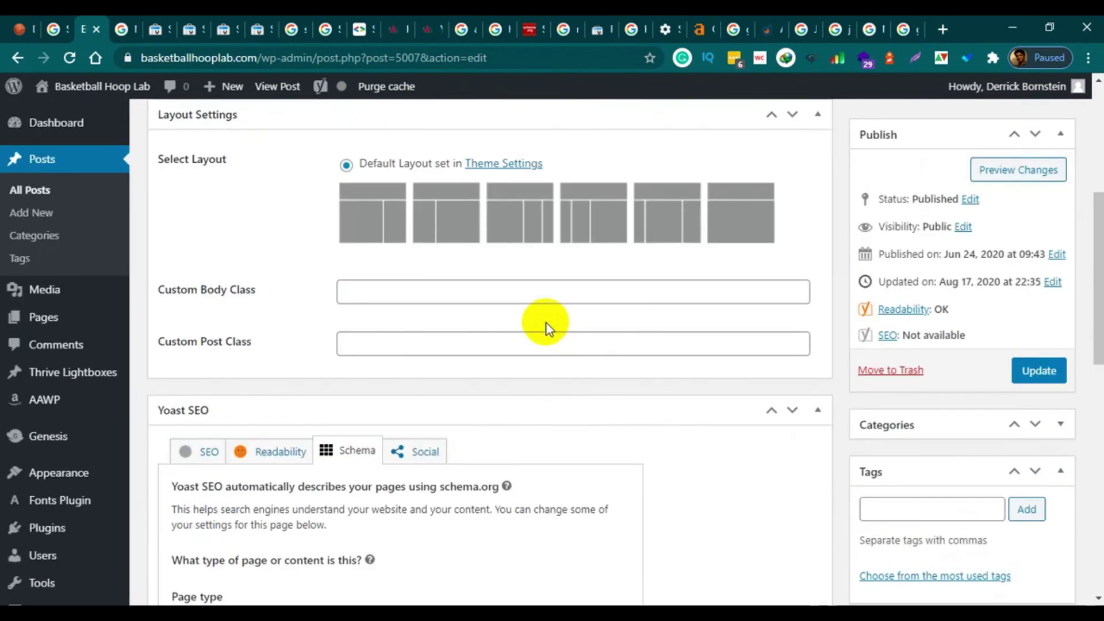
scroll(547, 323, down, 4)
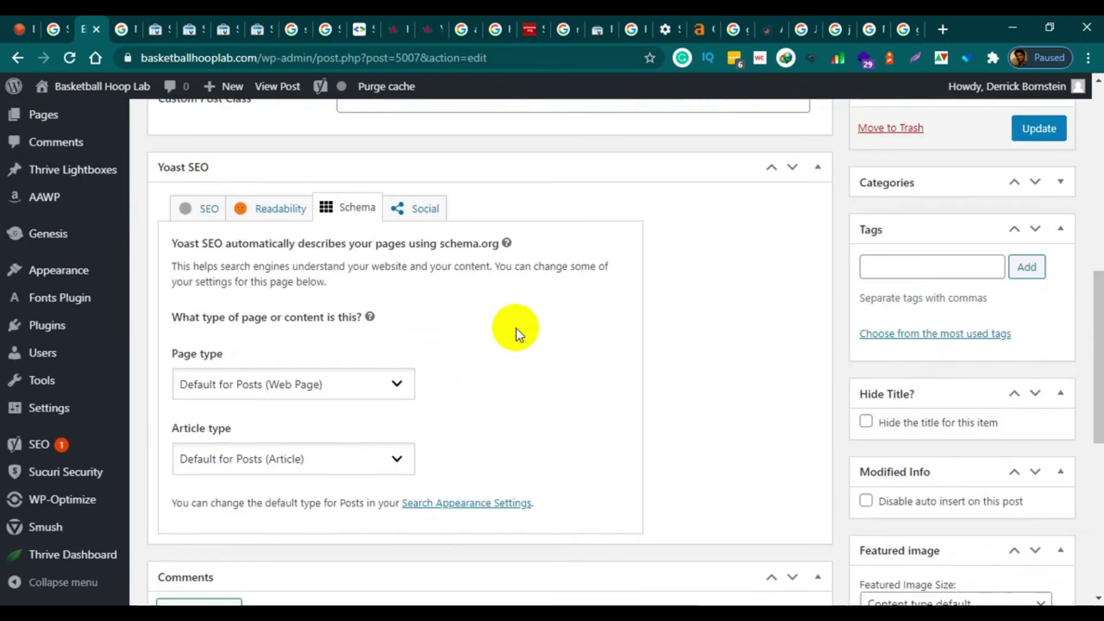
Close the Merchant Center page, the Search Console URL Parameters page and the next unneeded browser tab.
click(123, 32)
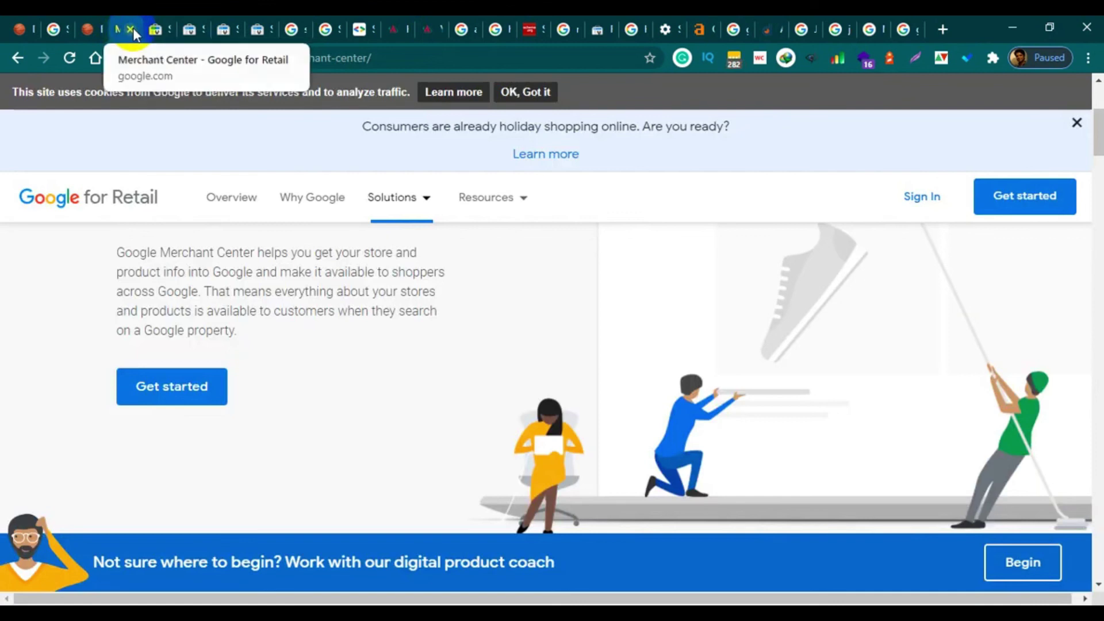
click(129, 30)
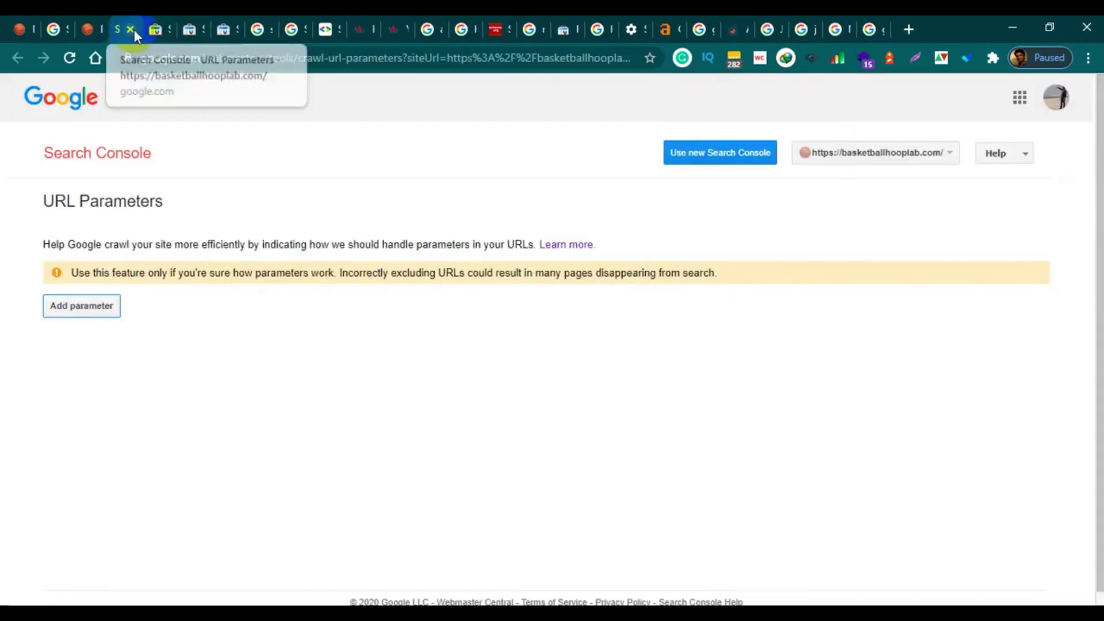
click(130, 29)
click(129, 29)
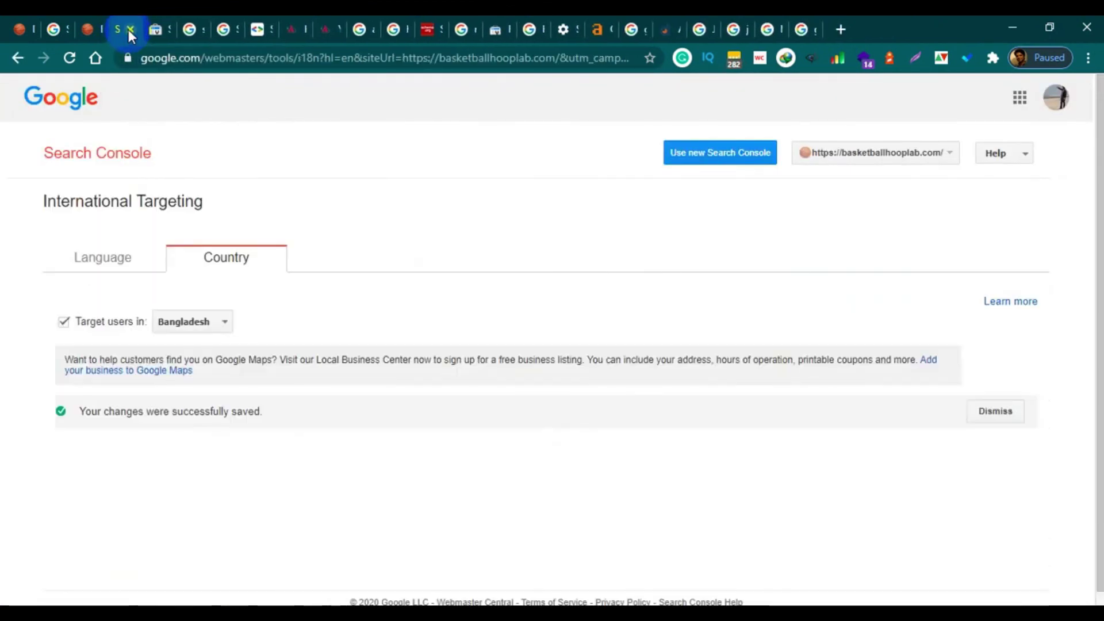
click(61, 33)
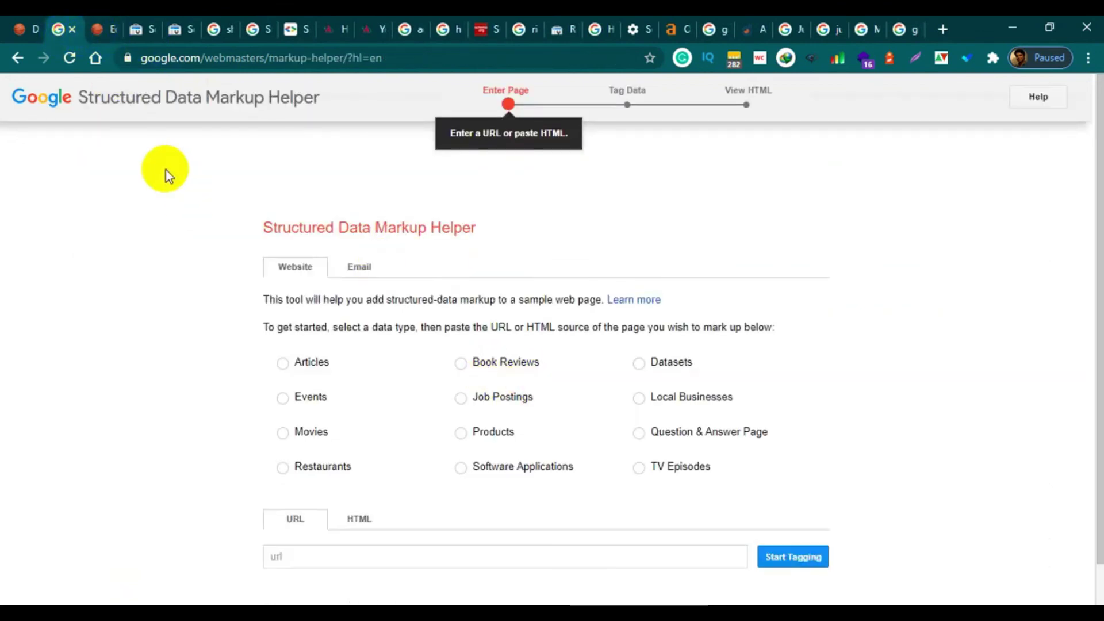
click(13, 32)
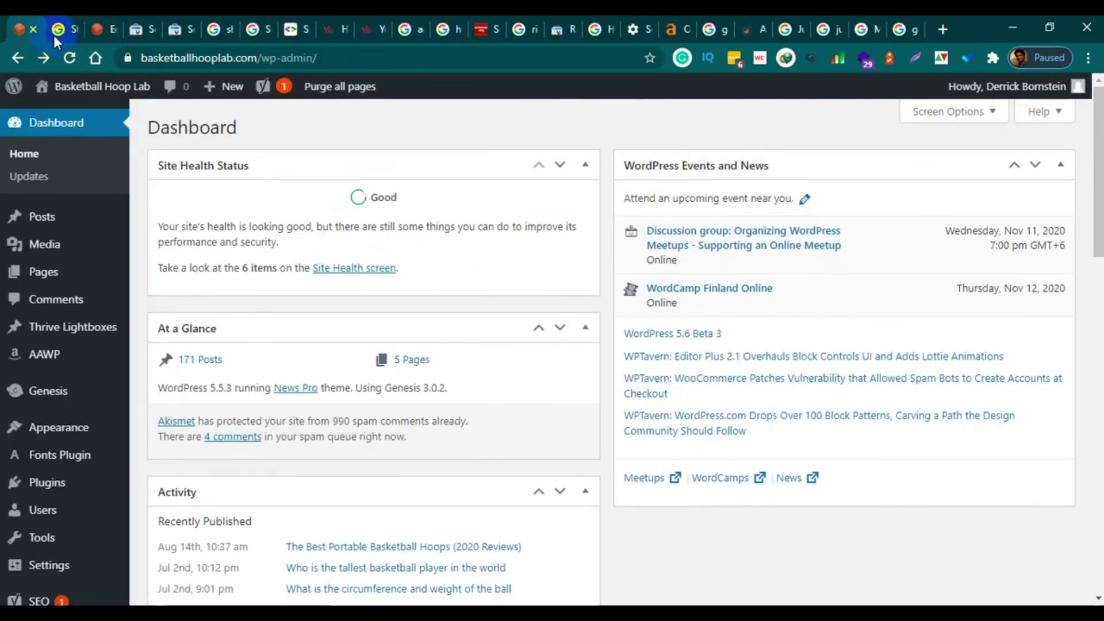
click(240, 64)
text(https://basketballhooplab.com/ramgoal/)
key(Return)
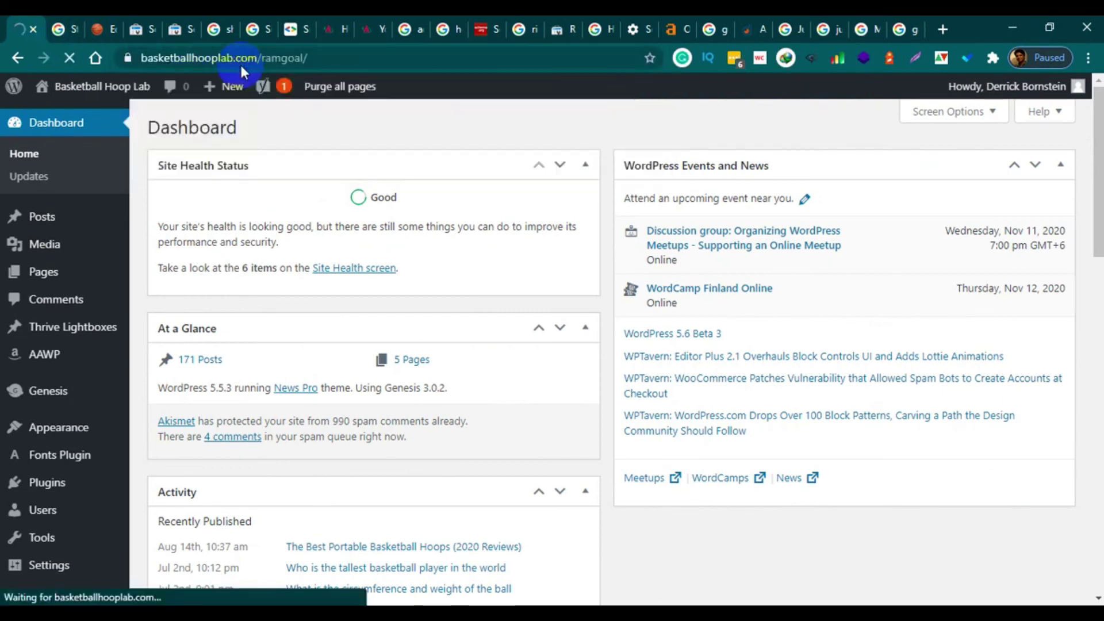
click(240, 63)
key(ctrl+c)
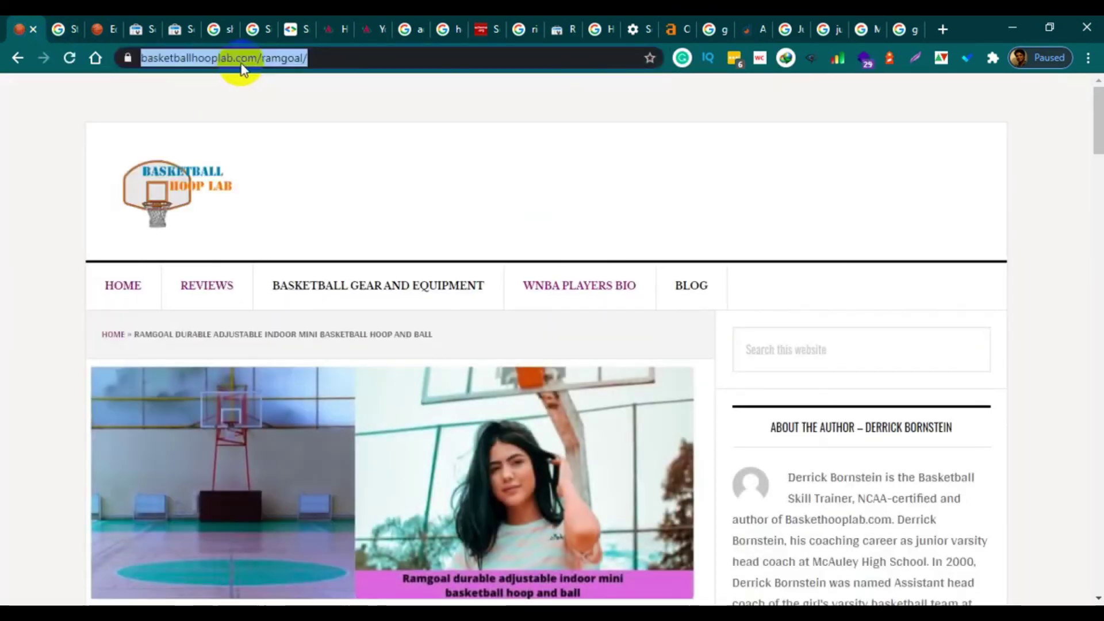
Return to the Structured Data Markup Helper, go back to Testing Tools and reopen the helper from there.
click(134, 32)
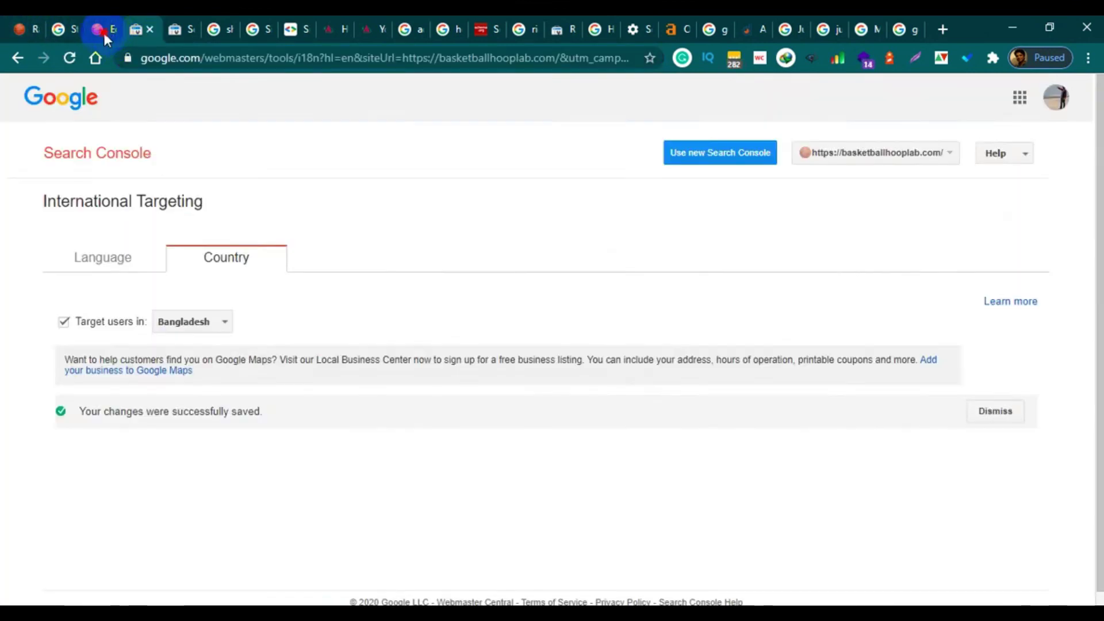
click(101, 30)
click(139, 30)
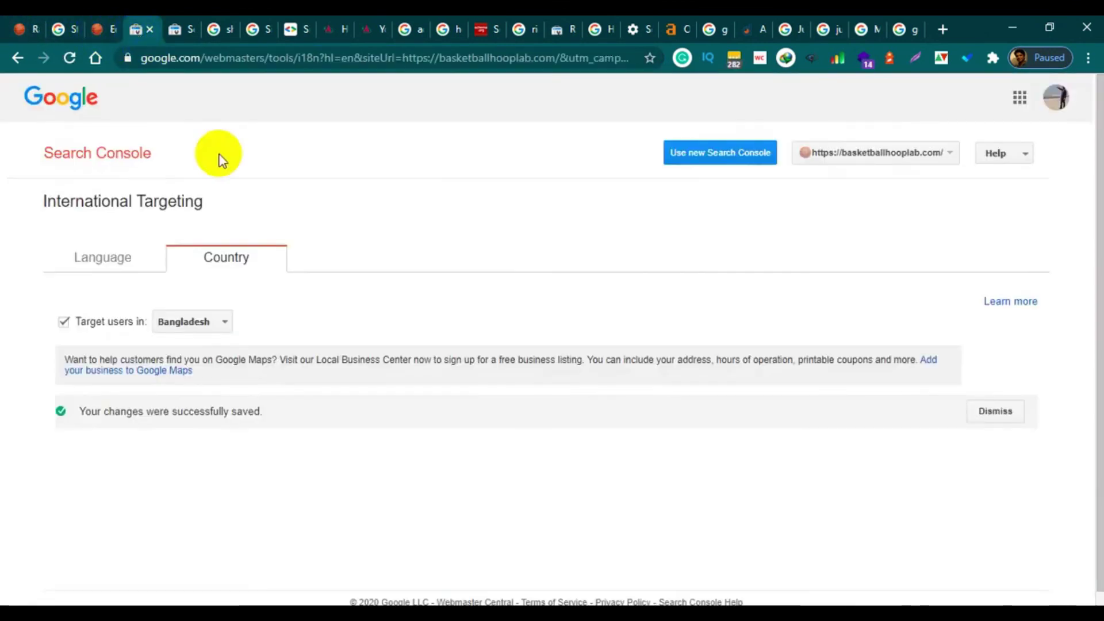
click(62, 30)
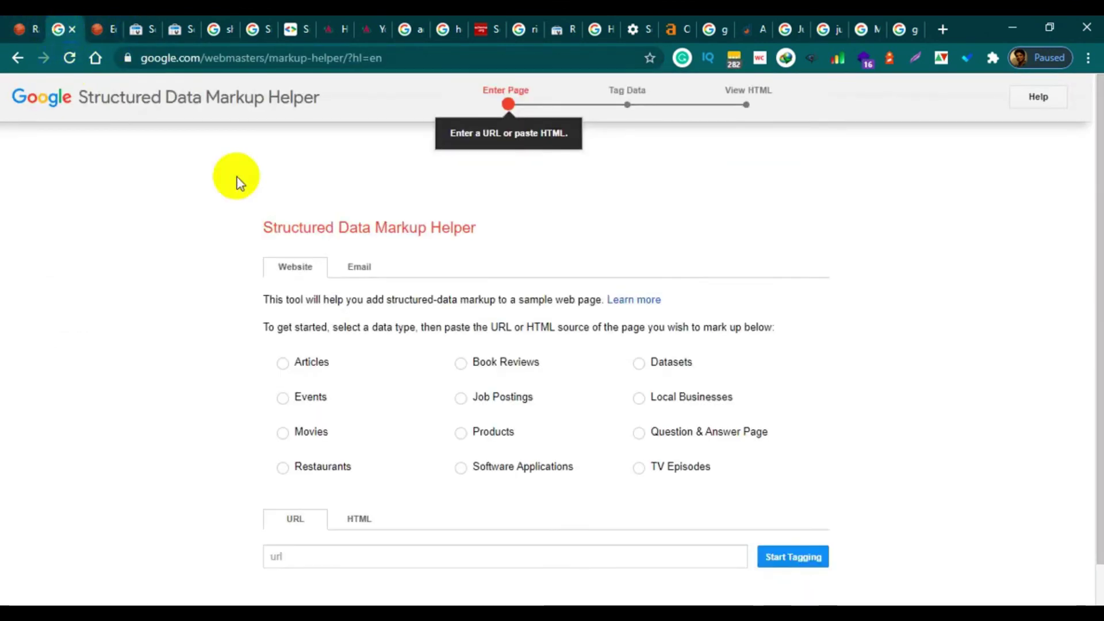
click(18, 57)
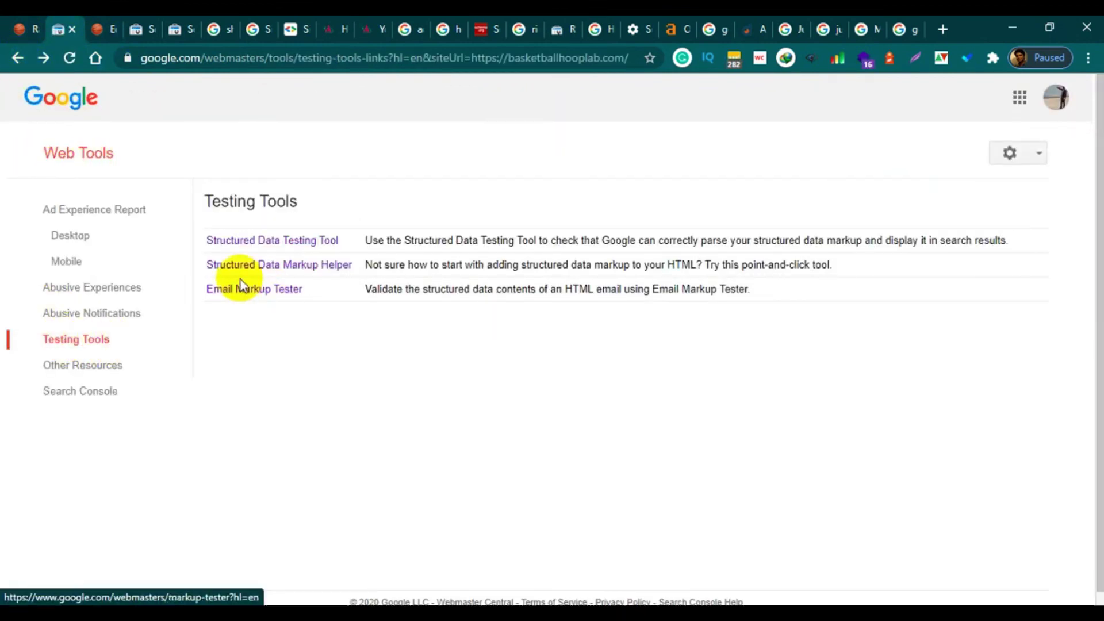
click(277, 267)
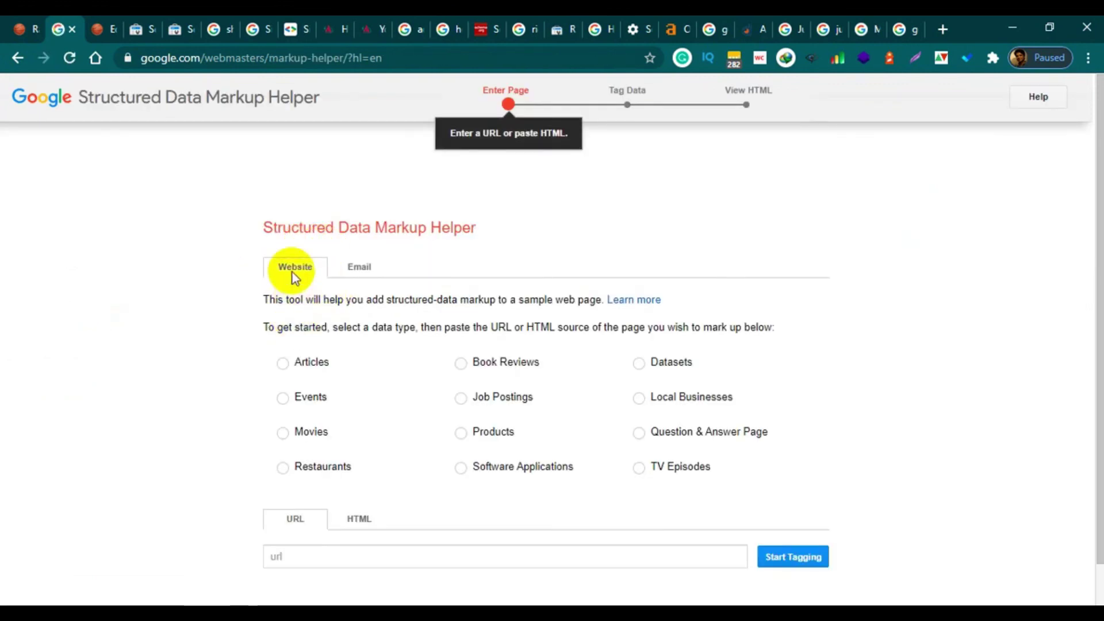
scroll(337, 382, down, 1)
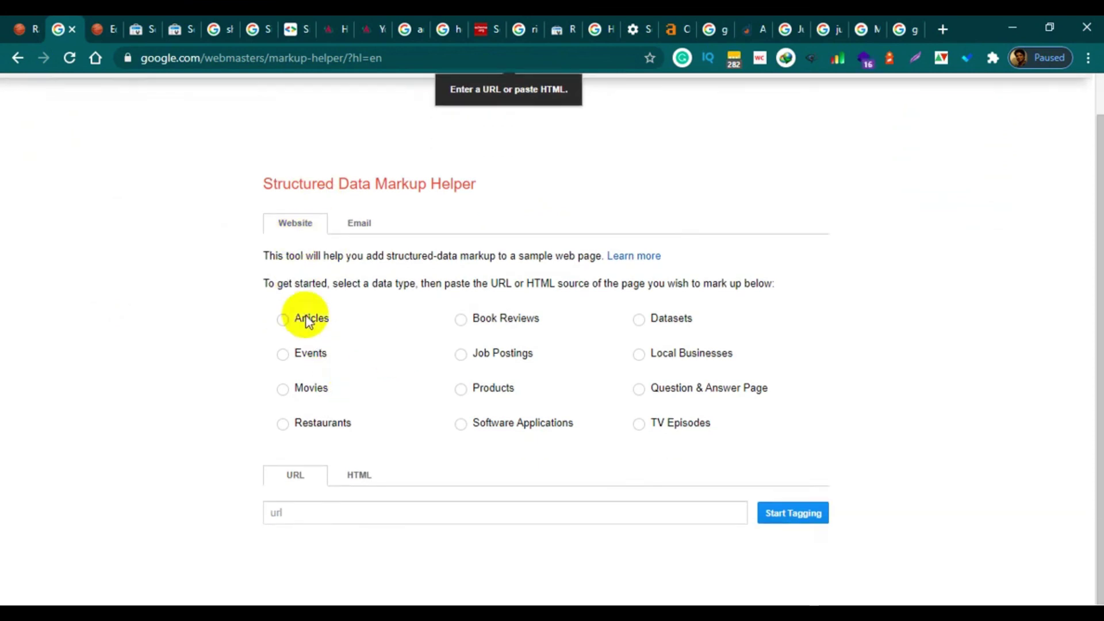
click(353, 512)
key(ctrl+v)
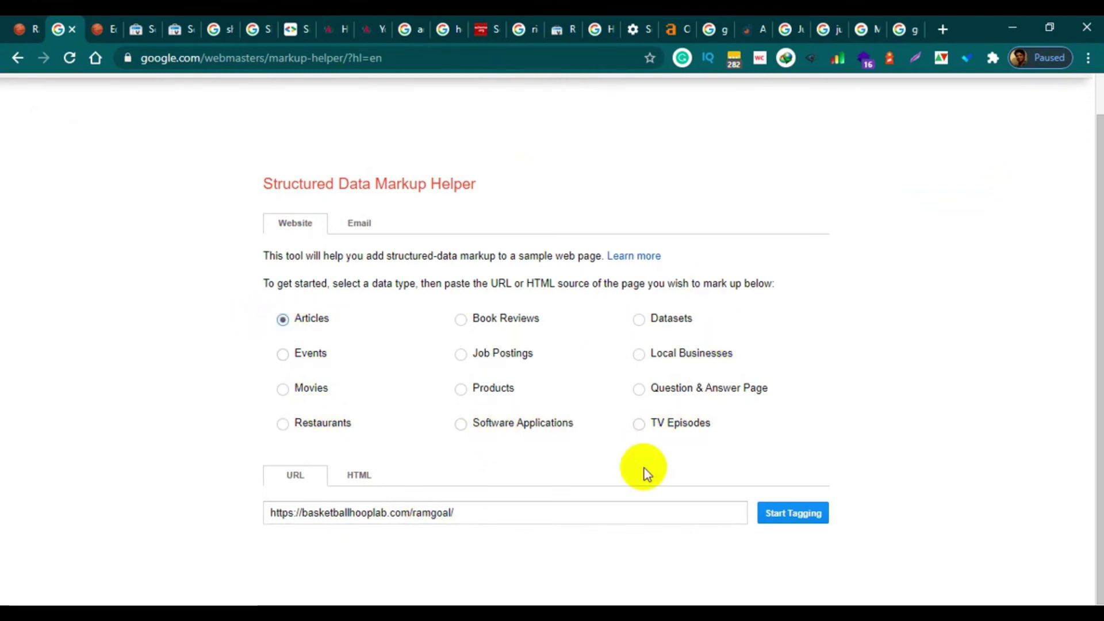
click(791, 517)
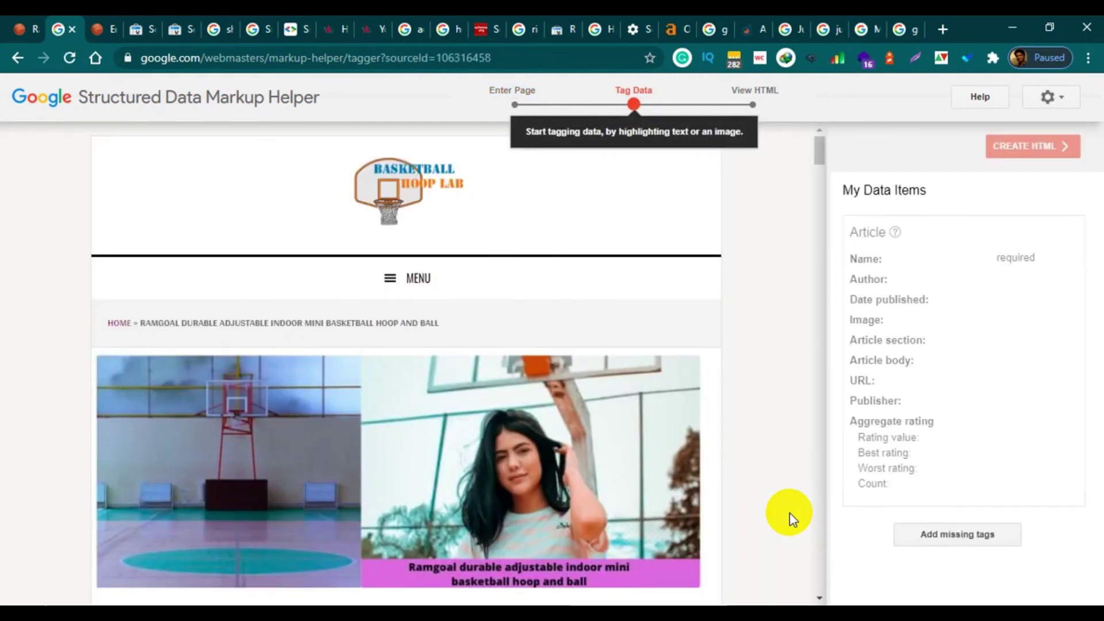
Tag the post's heading "Ramgoal durable adjustable indoor mini basketball hoop and ball" as the article's Name.
scroll(765, 375, down, 4)
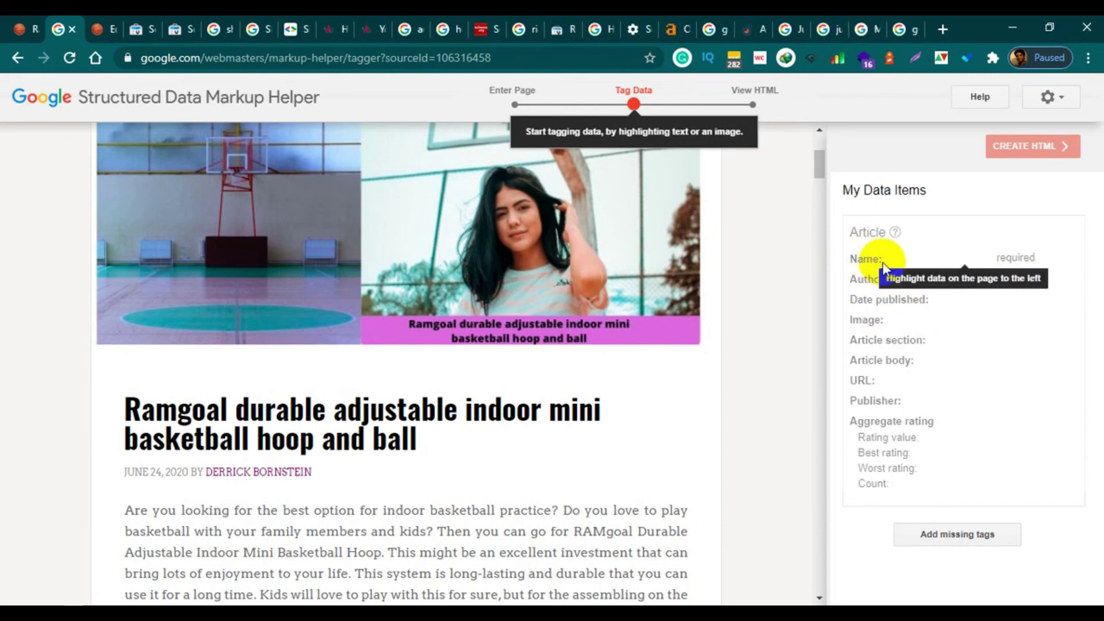
scroll(449, 402, down, 1)
drag(133, 315, 385, 344)
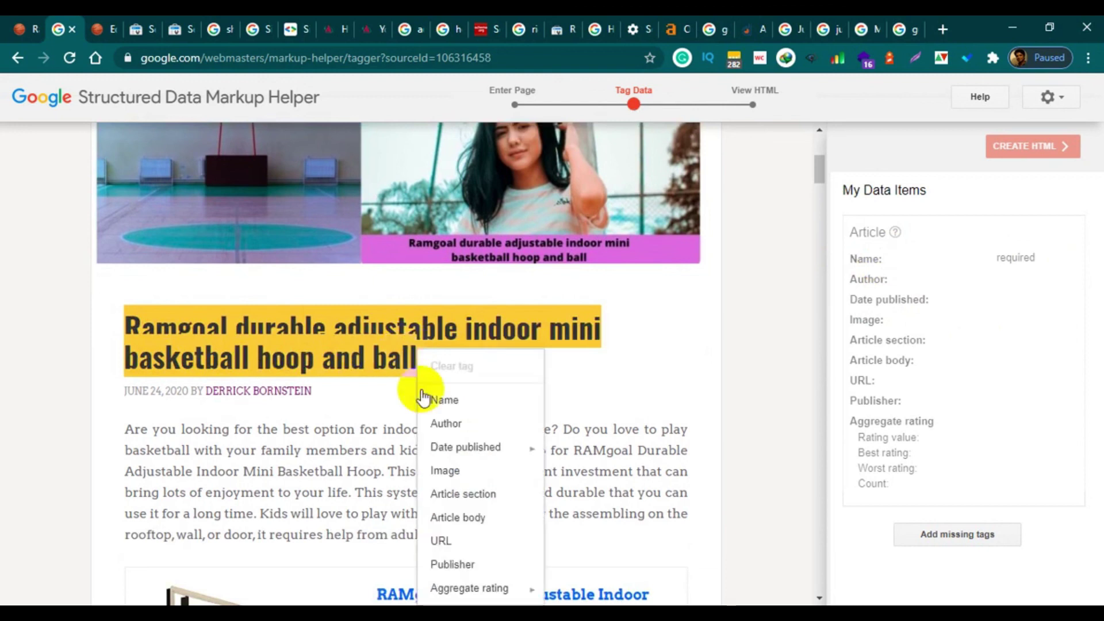
click(439, 397)
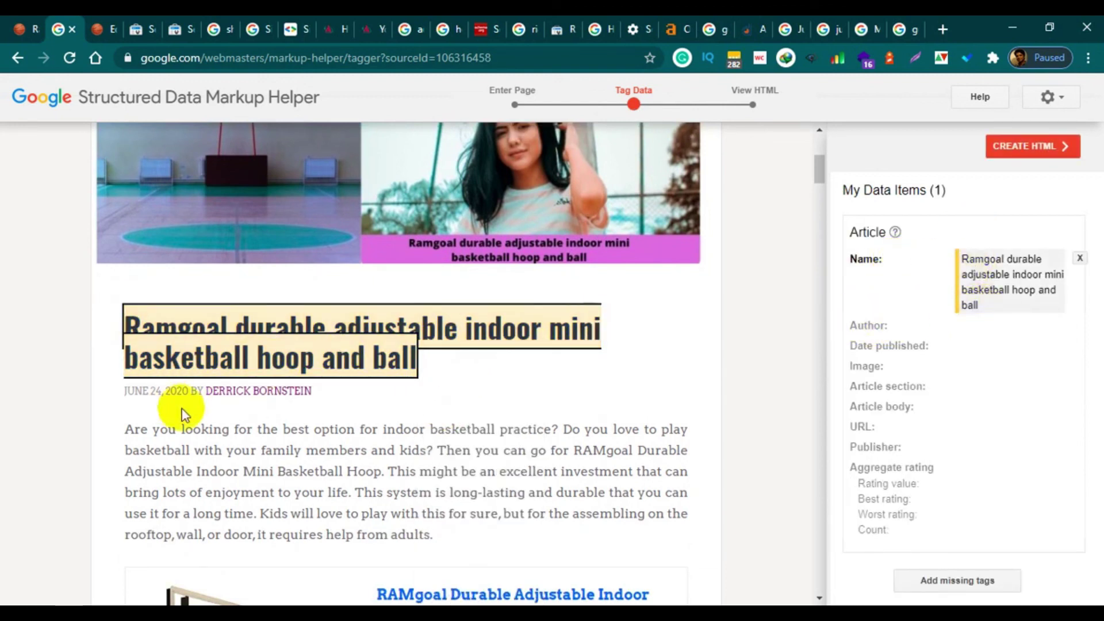
Tag the byline name under the heading as Author and June 24, 2020 as Date published.
drag(314, 392, 208, 393)
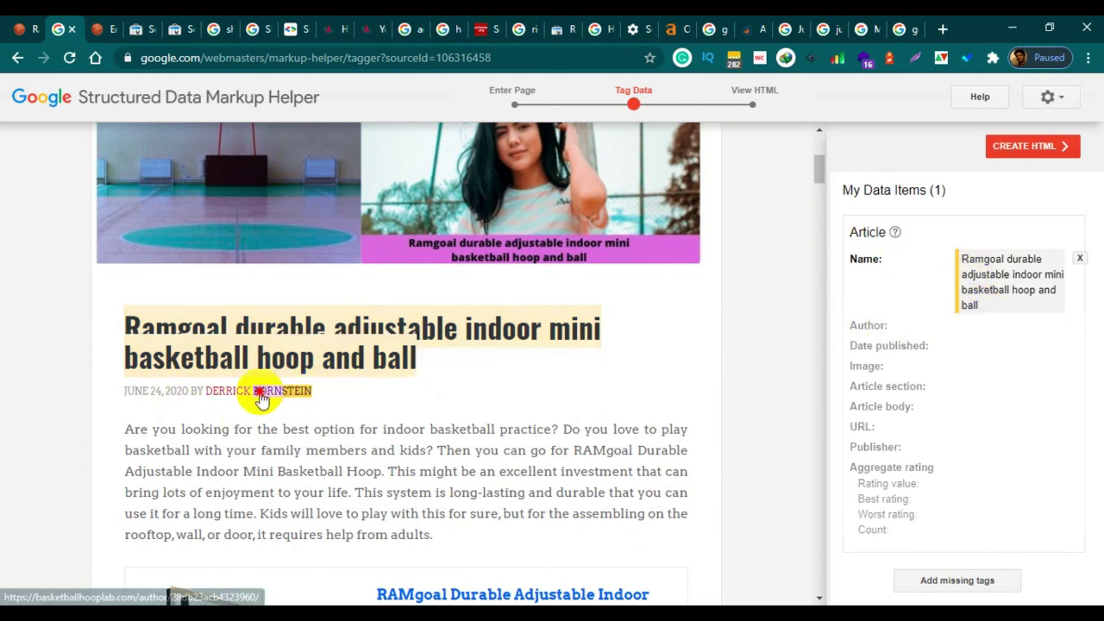
click(282, 423)
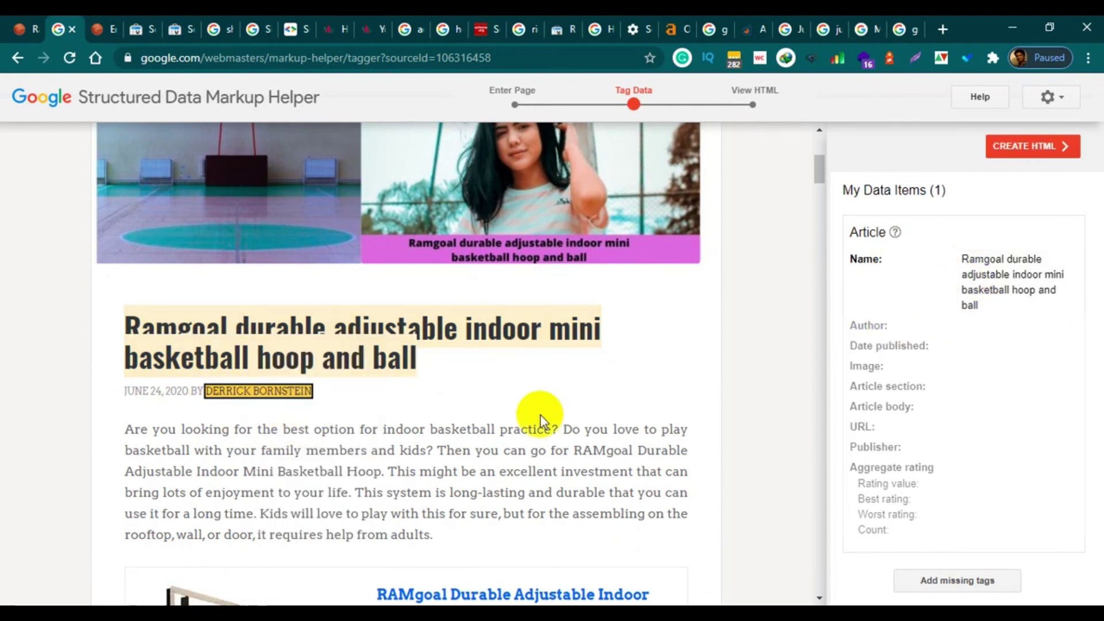
scroll(493, 345, down, 3)
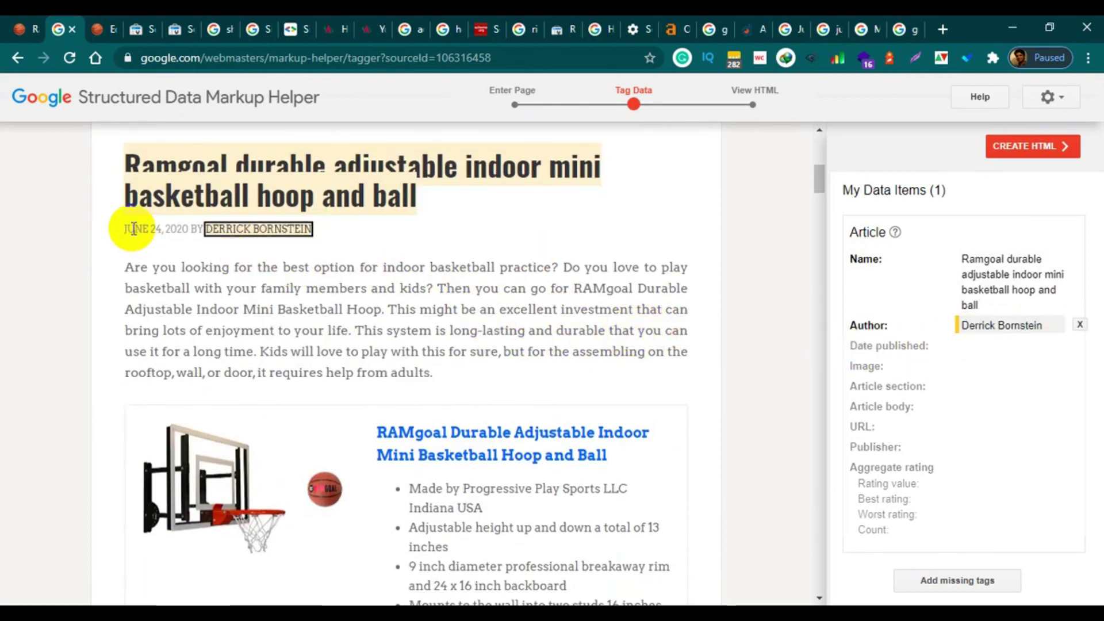
drag(126, 229, 188, 230)
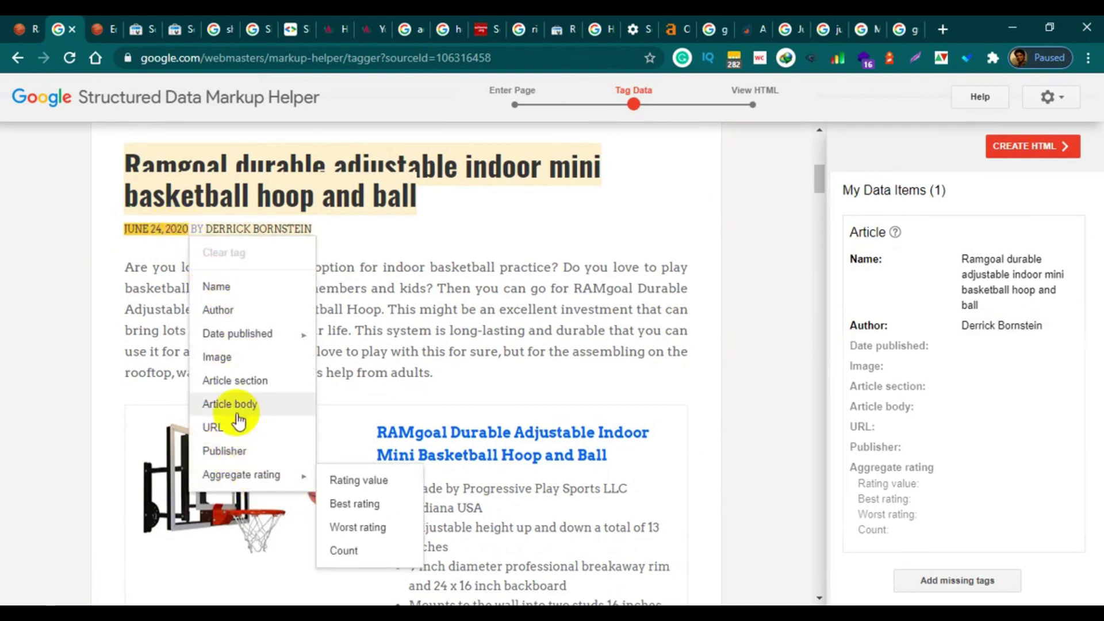
mouse_move(248, 334)
click(345, 337)
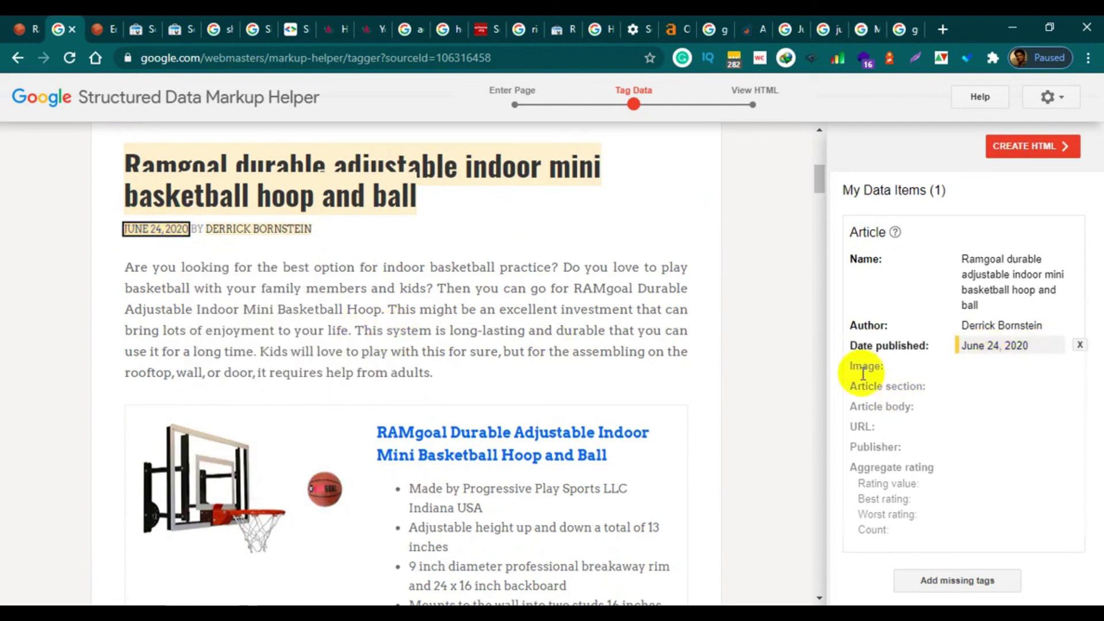
Tag the featured image above the post's heading as the article's Image.
scroll(641, 381, up, 7)
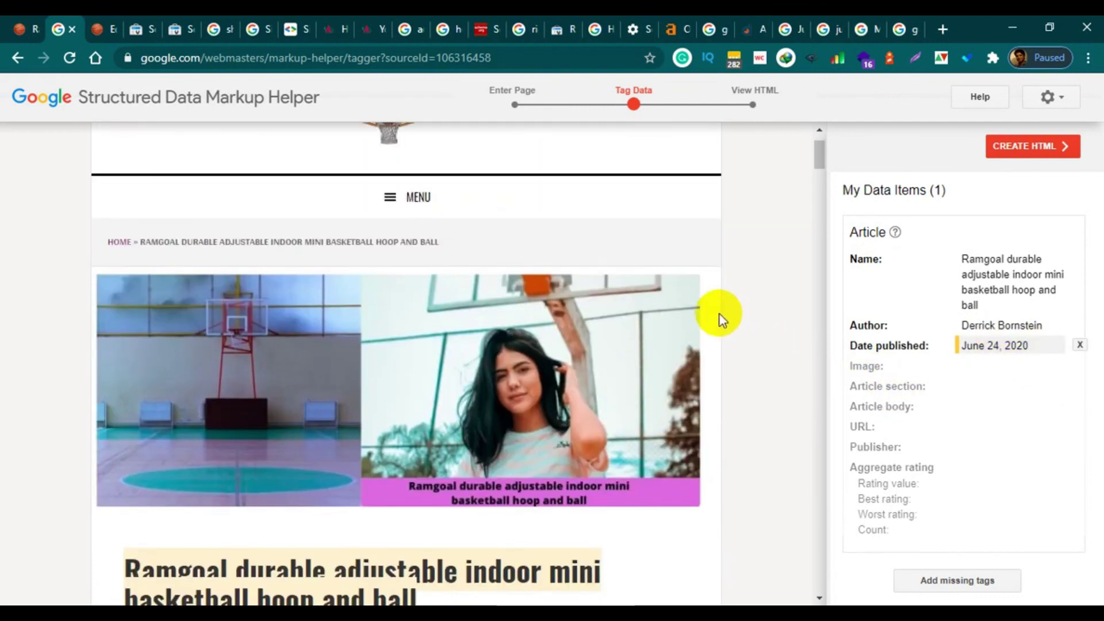
click(716, 315)
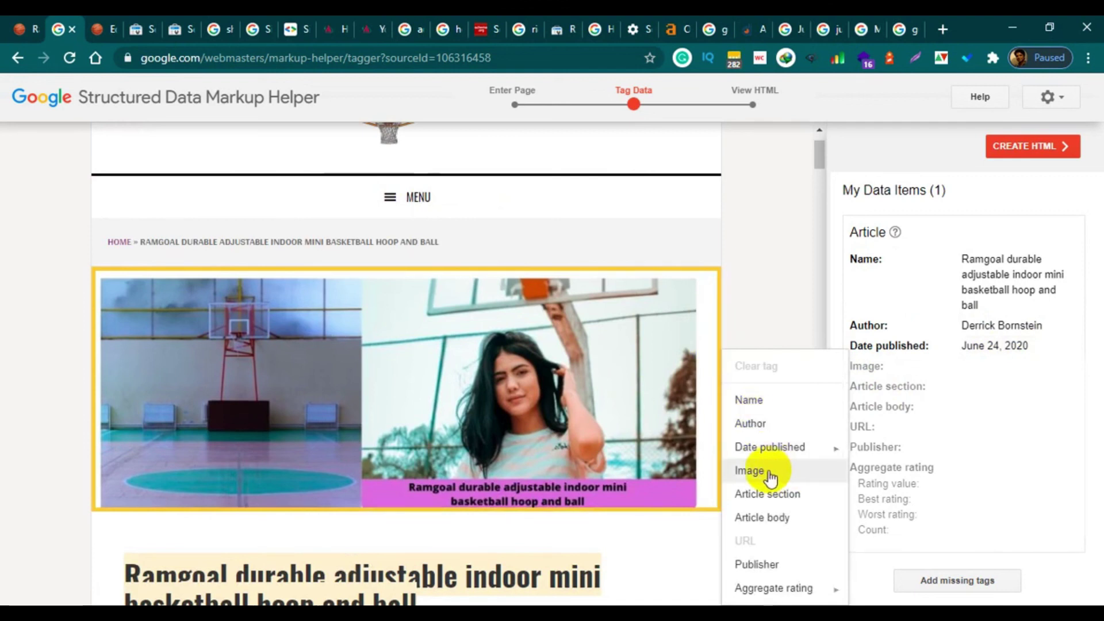
click(750, 470)
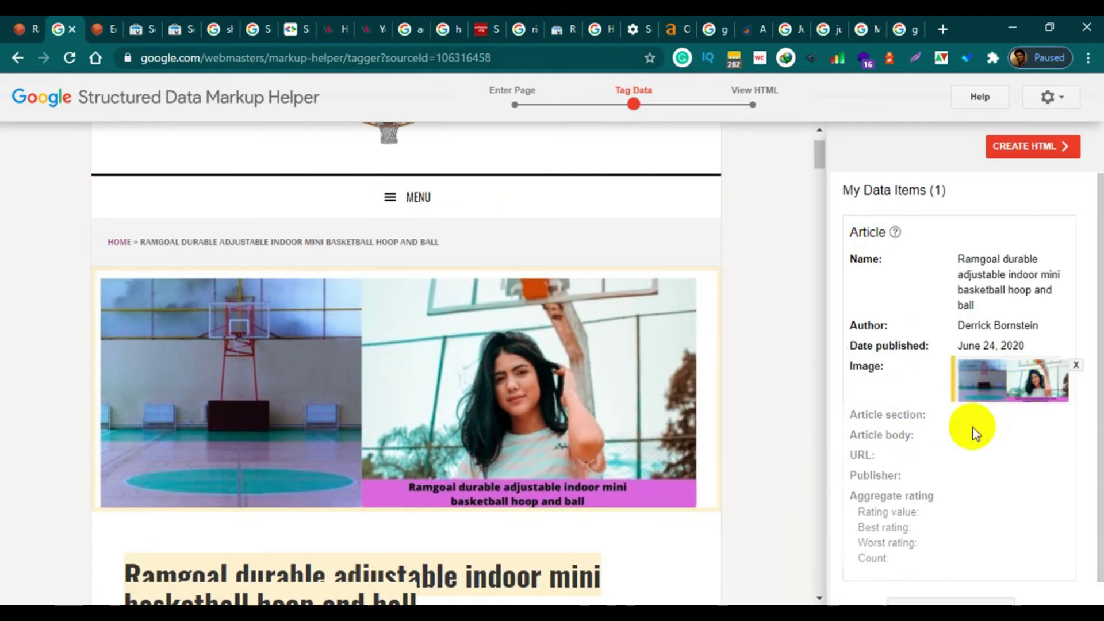
Tag the introductory paragraph beginning "Are you looking for the best option" as the Article section.
scroll(960, 420, down, 1)
scroll(745, 404, down, 4)
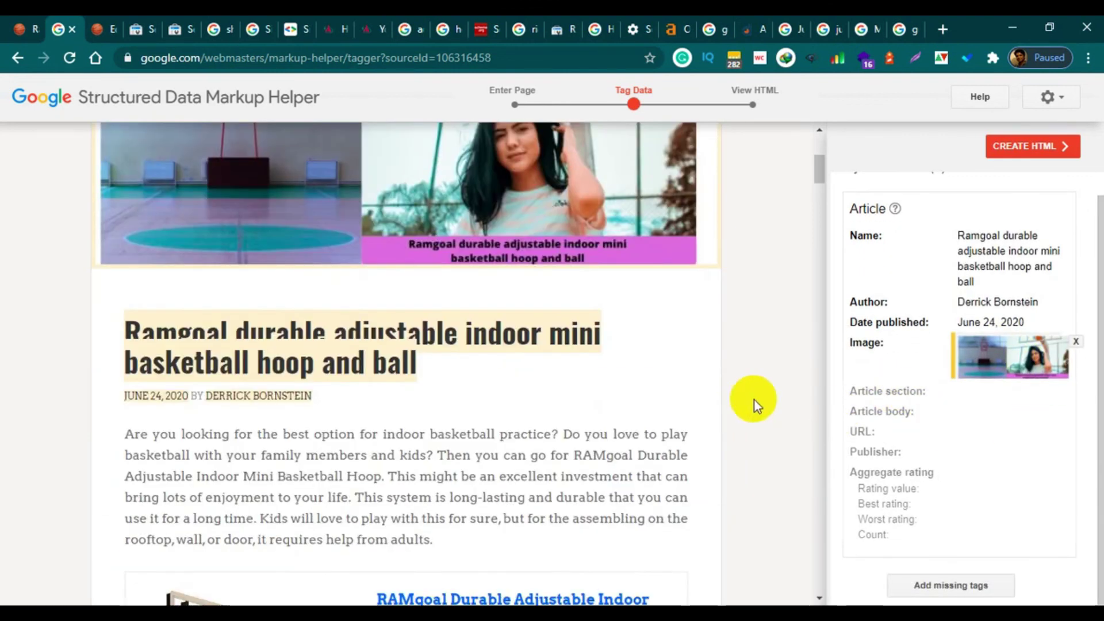
scroll(575, 345, down, 3)
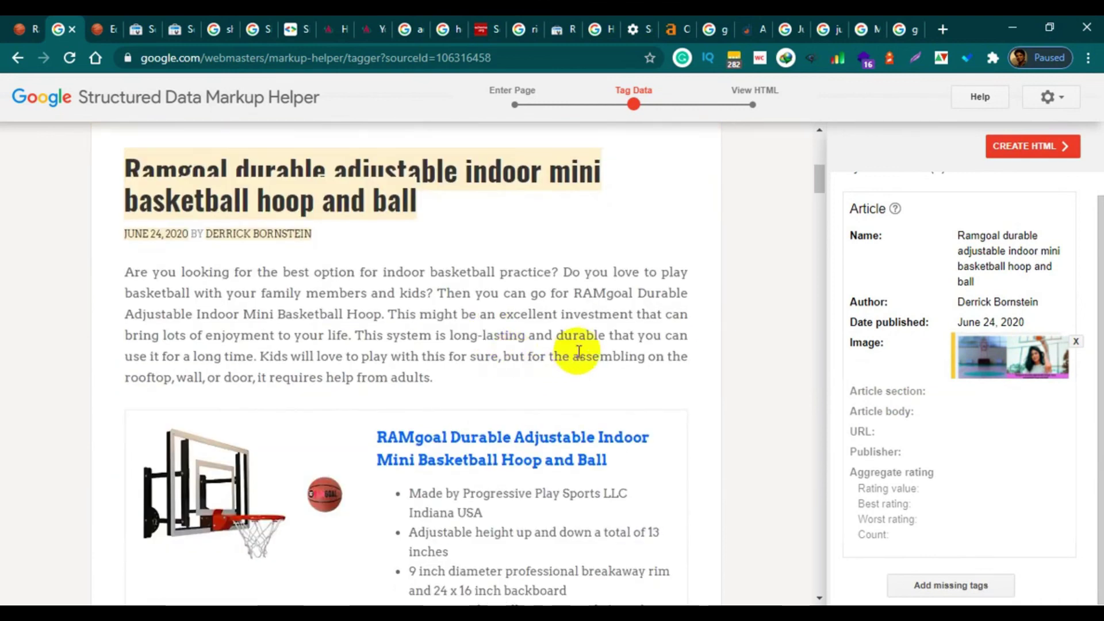
drag(128, 275, 435, 381)
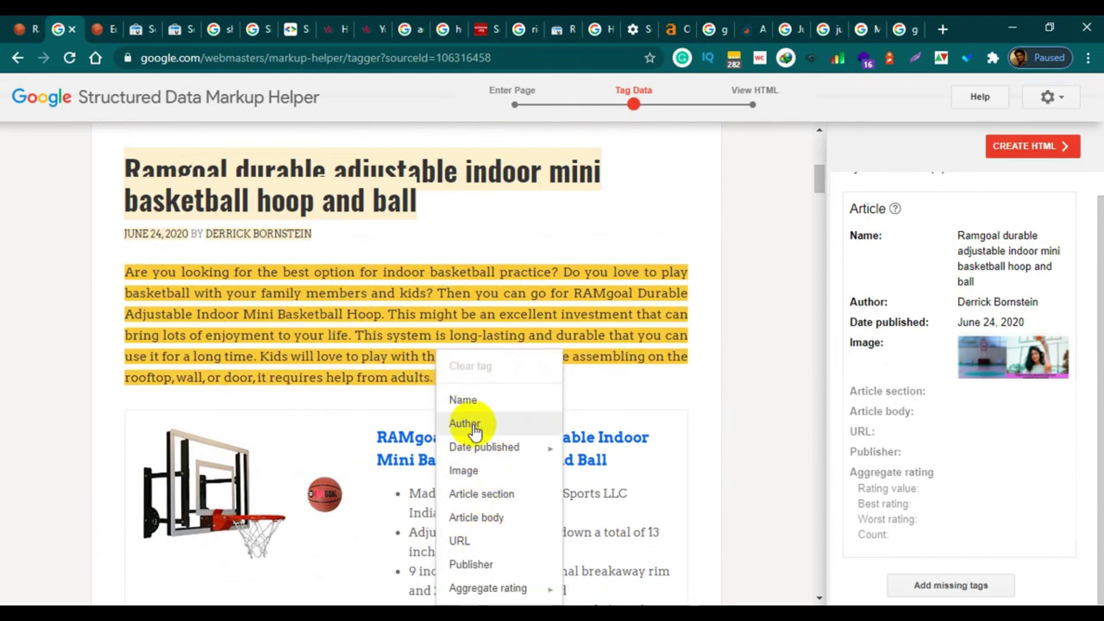
mouse_move(504, 592)
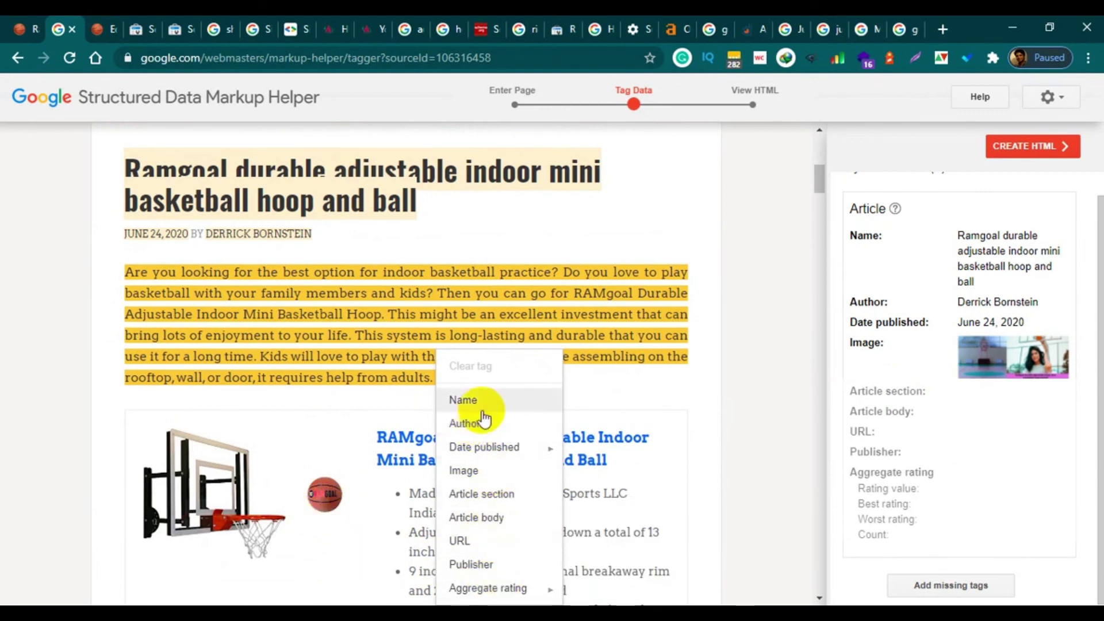
key(Escape)
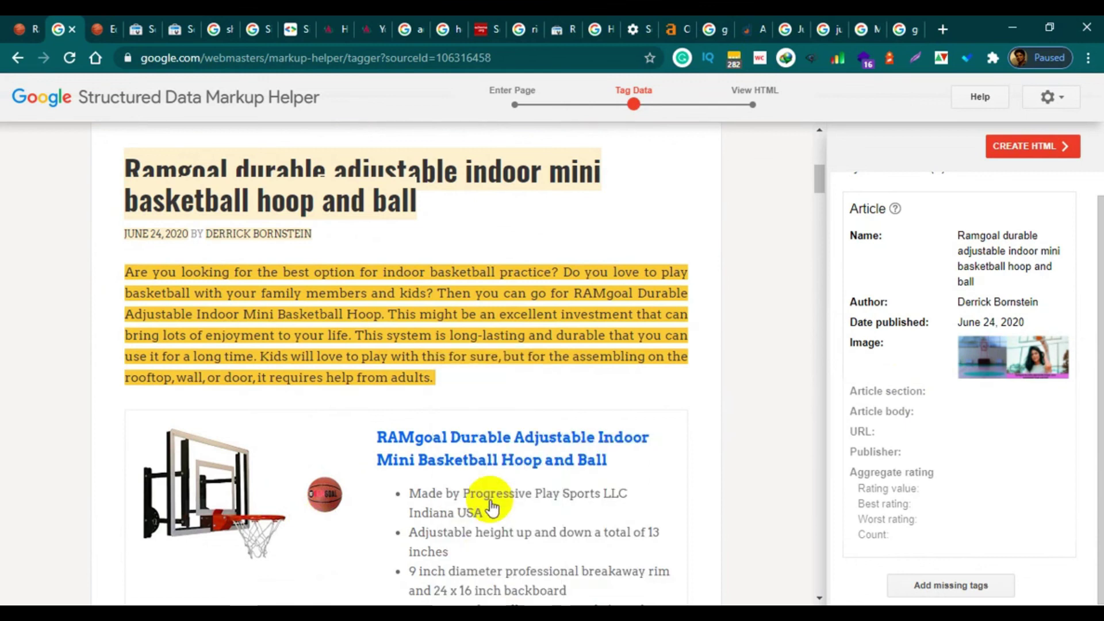
scroll(1035, 451, down, 1)
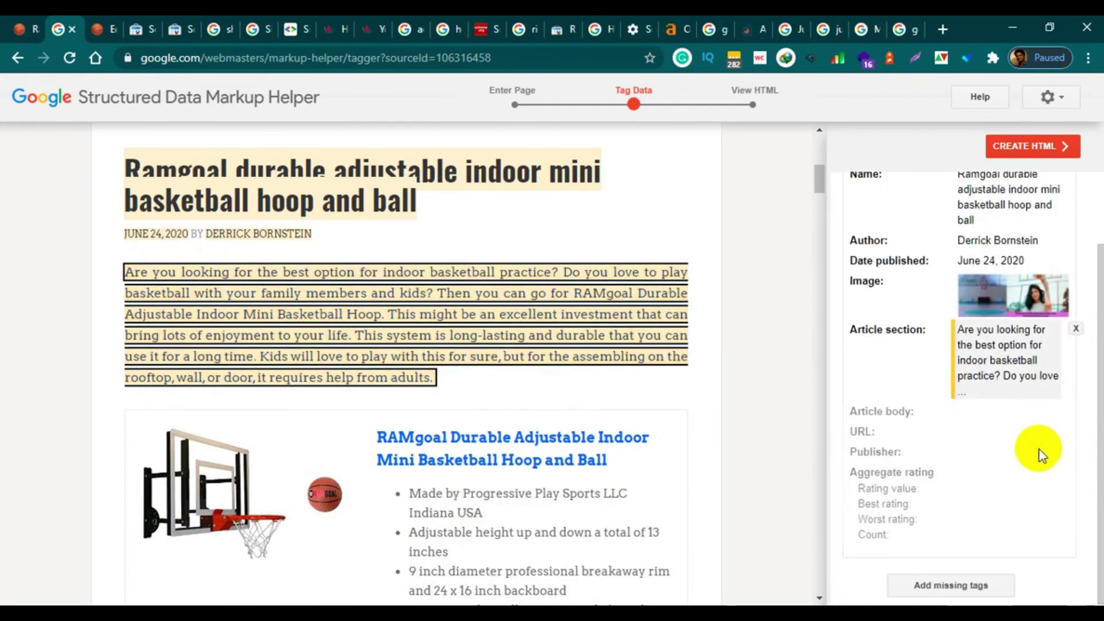
Tag the text from "You can also set up this mini basketball hoop" to "Reviews and Guide 2020" as the Article body.
scroll(581, 431, down, 8)
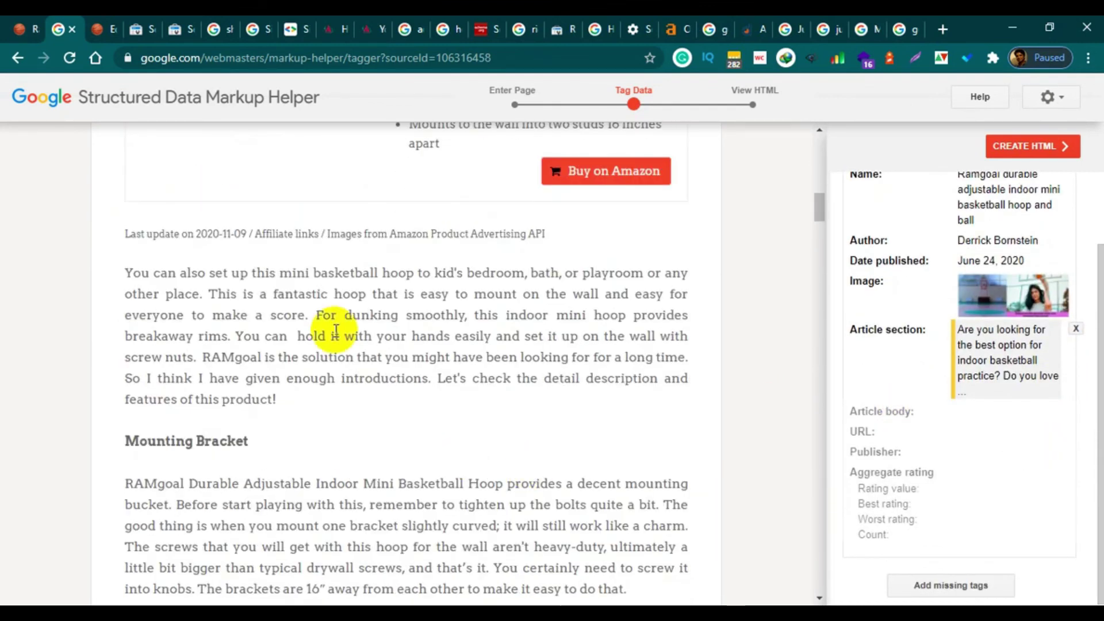
drag(125, 275, 357, 362)
scroll(387, 374, down, 15)
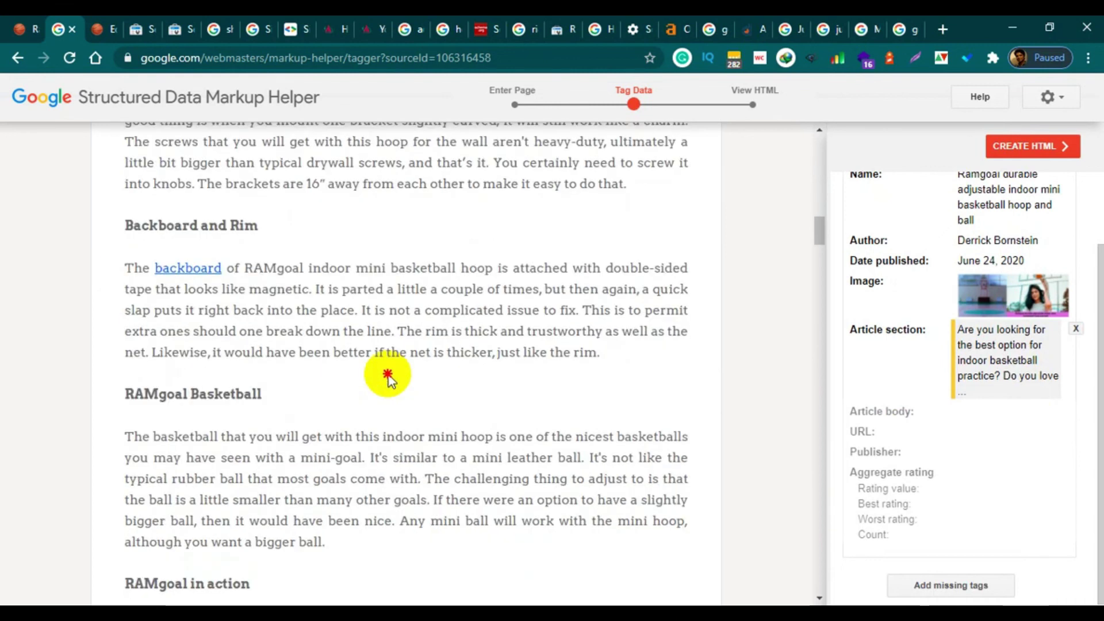
scroll(389, 382, down, 20)
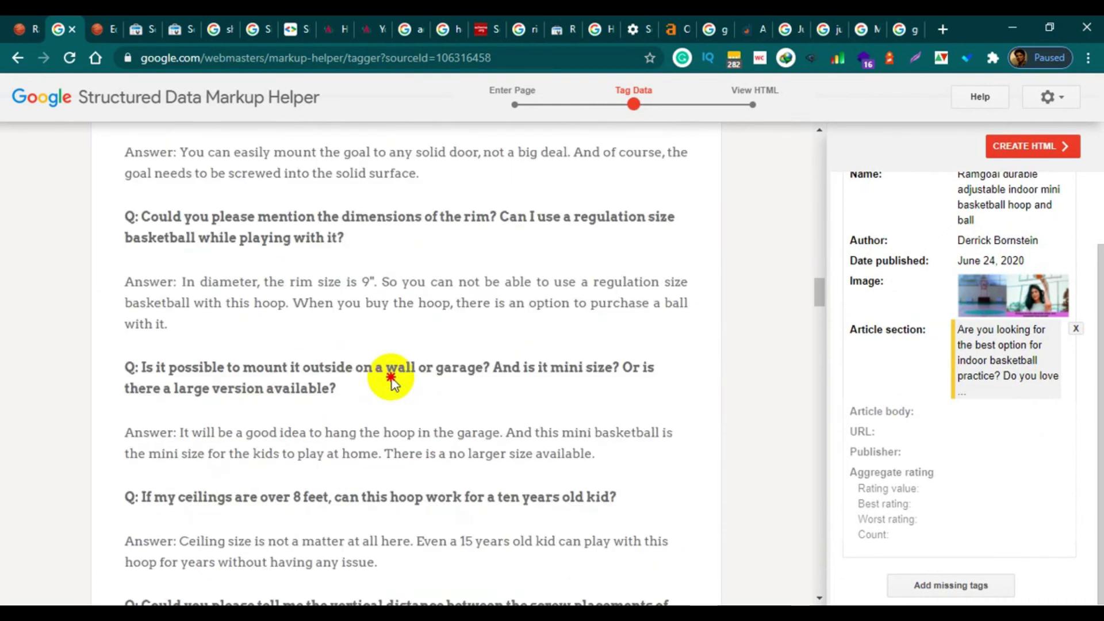
scroll(394, 382, down, 8)
drag(393, 382, 385, 240)
scroll(394, 382, up, 3)
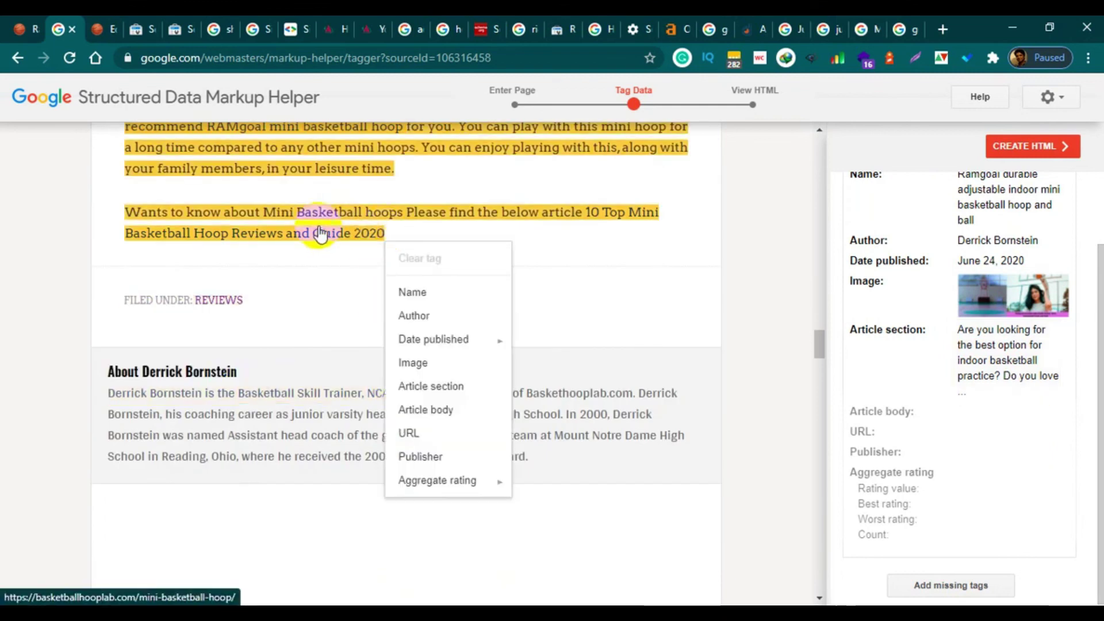
click(429, 407)
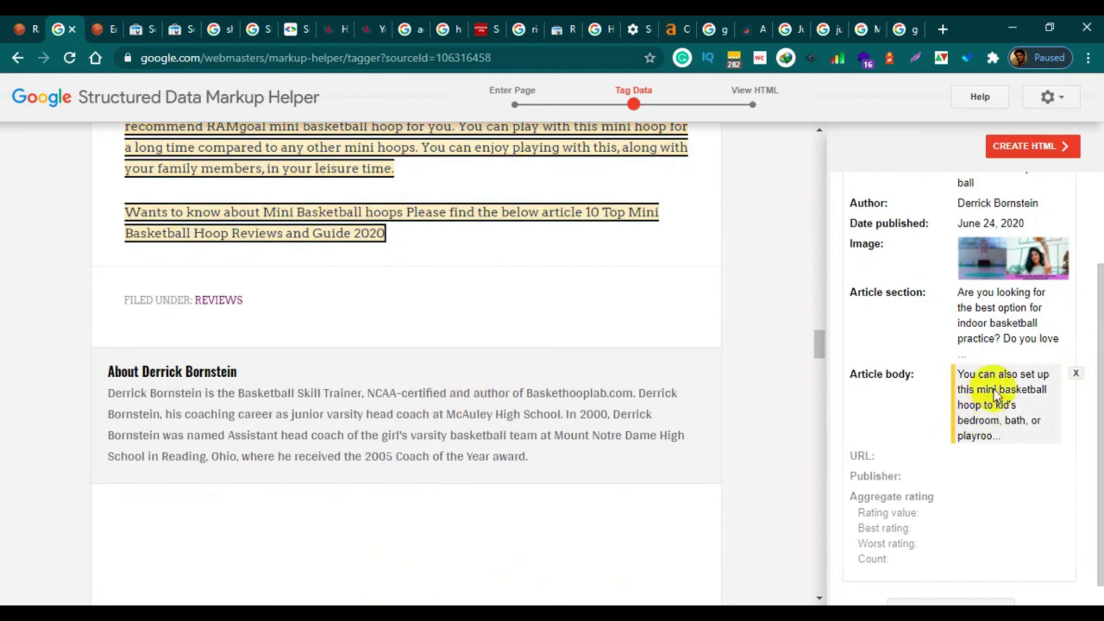
click(996, 396)
click(1003, 476)
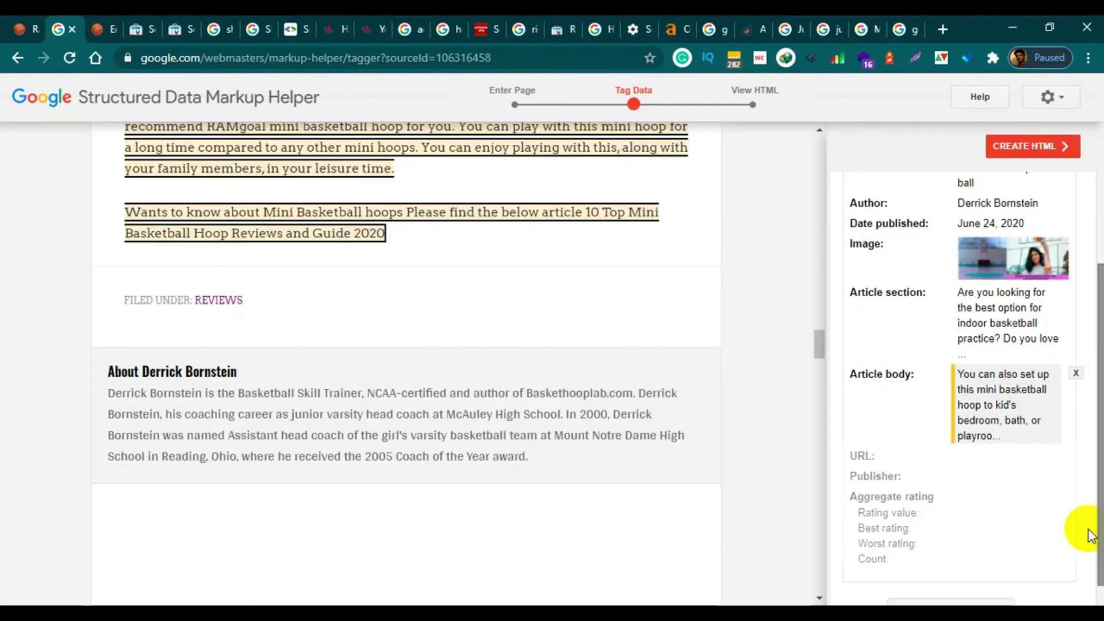
scroll(1021, 480, down, 1)
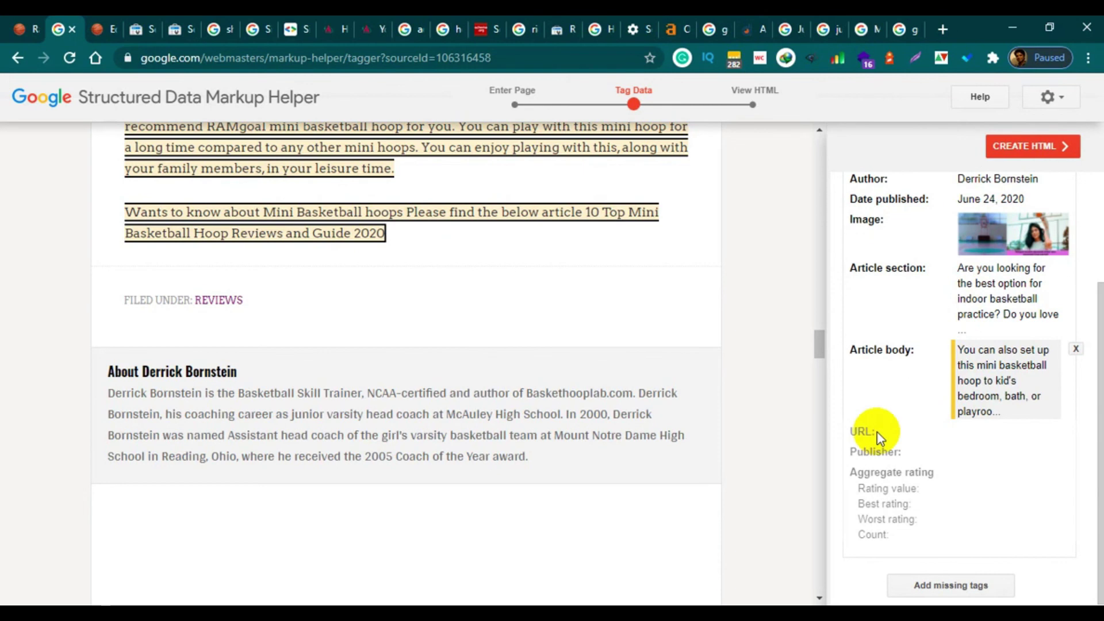
scroll(661, 533, down, 10)
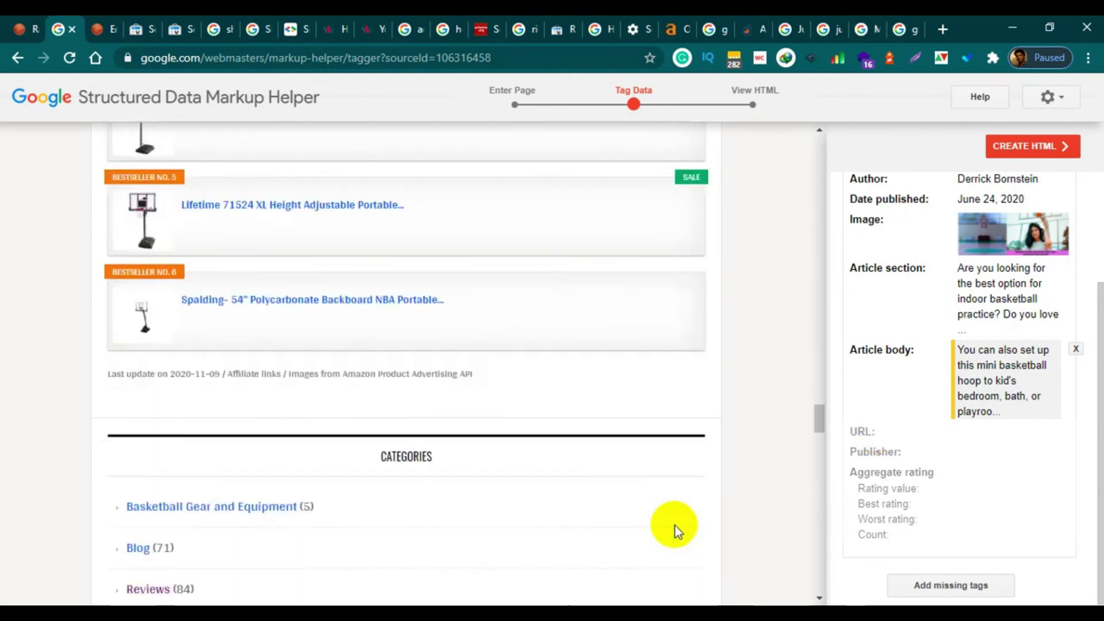
drag(819, 433, 819, 129)
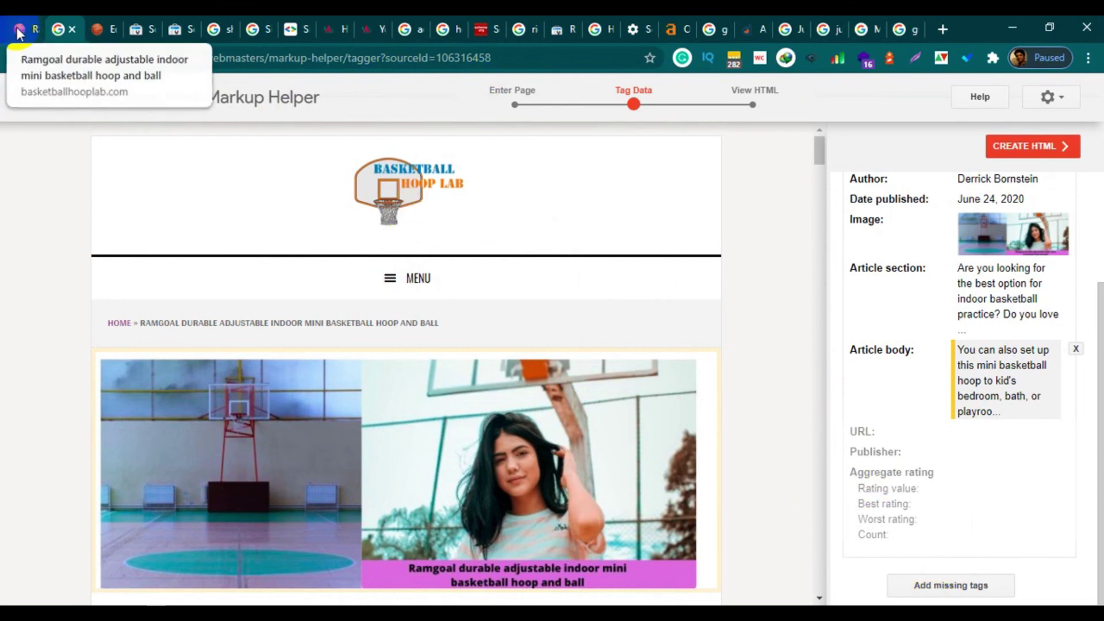
click(932, 593)
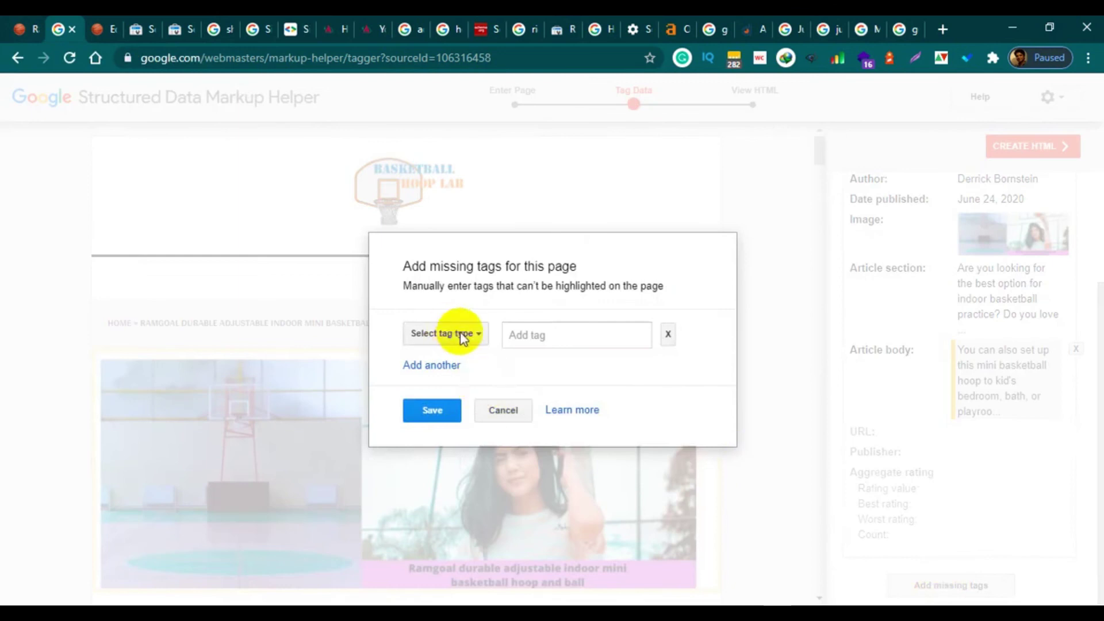
click(463, 338)
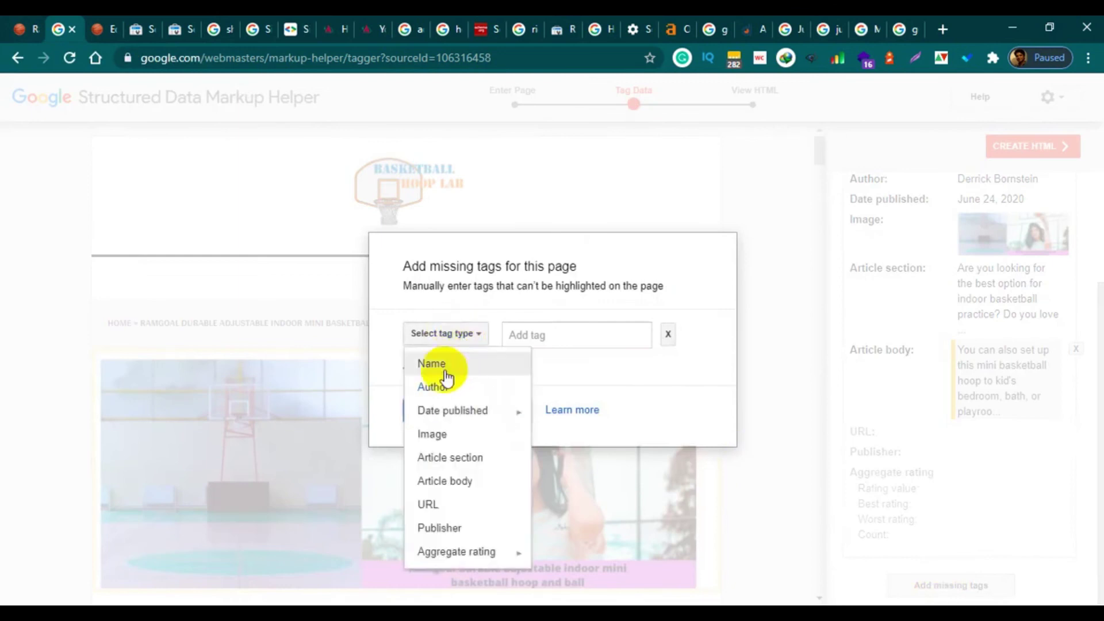
click(447, 514)
click(518, 337)
right_click(512, 339)
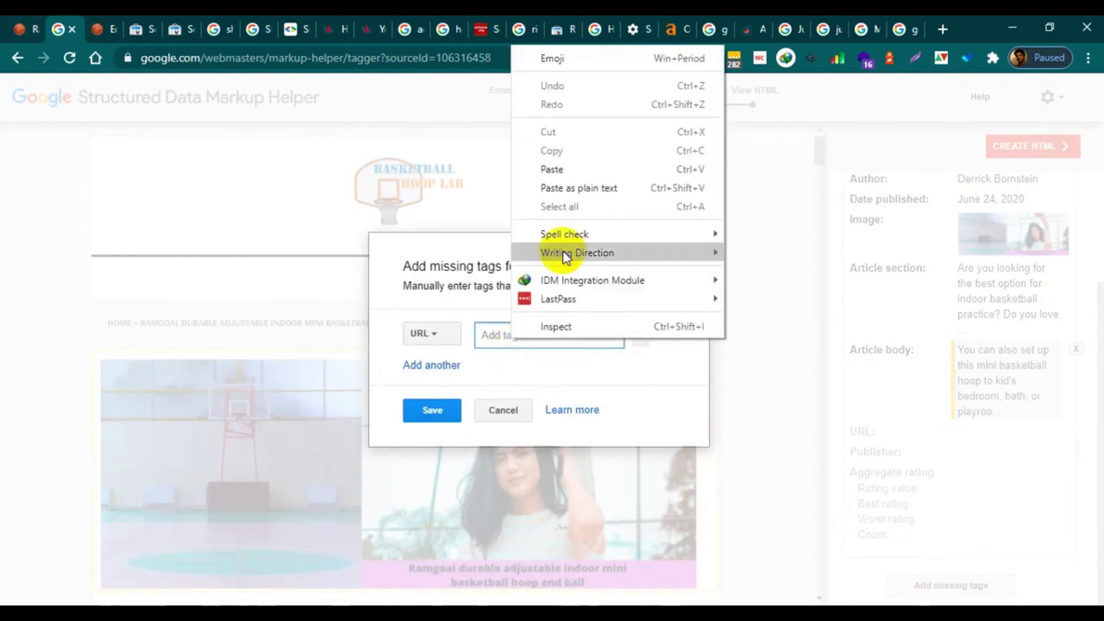
click(561, 170)
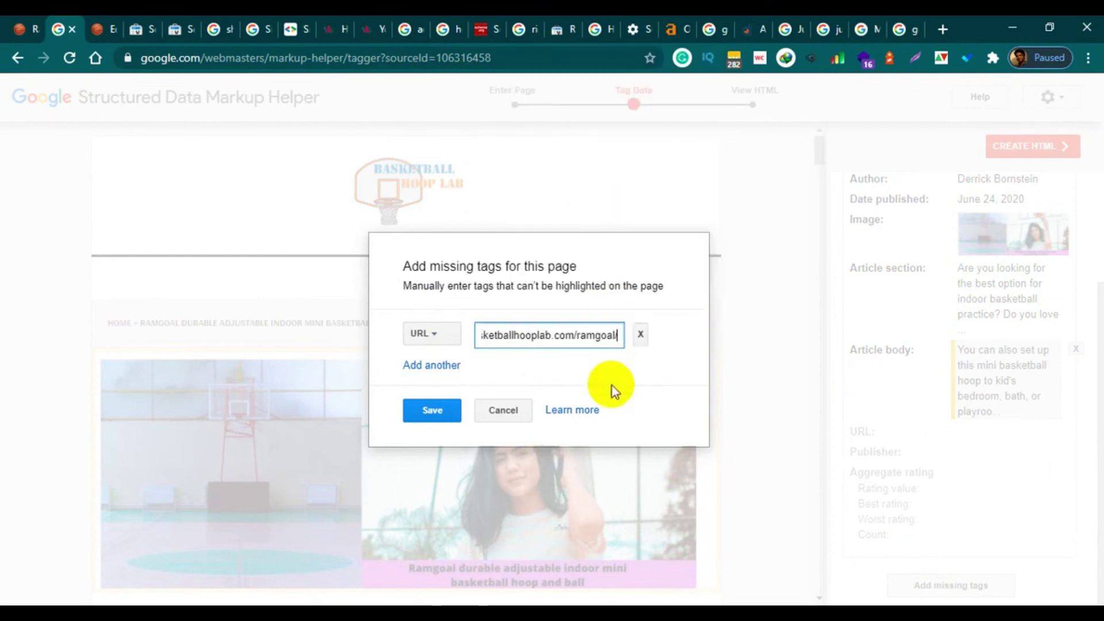
click(432, 412)
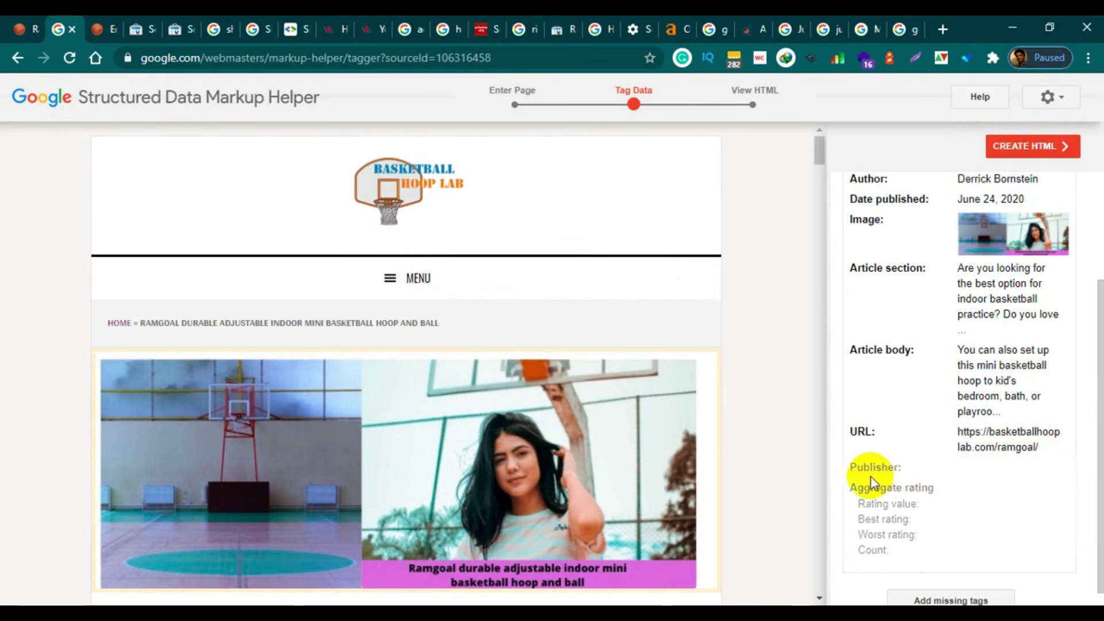
scroll(736, 445, down, 3)
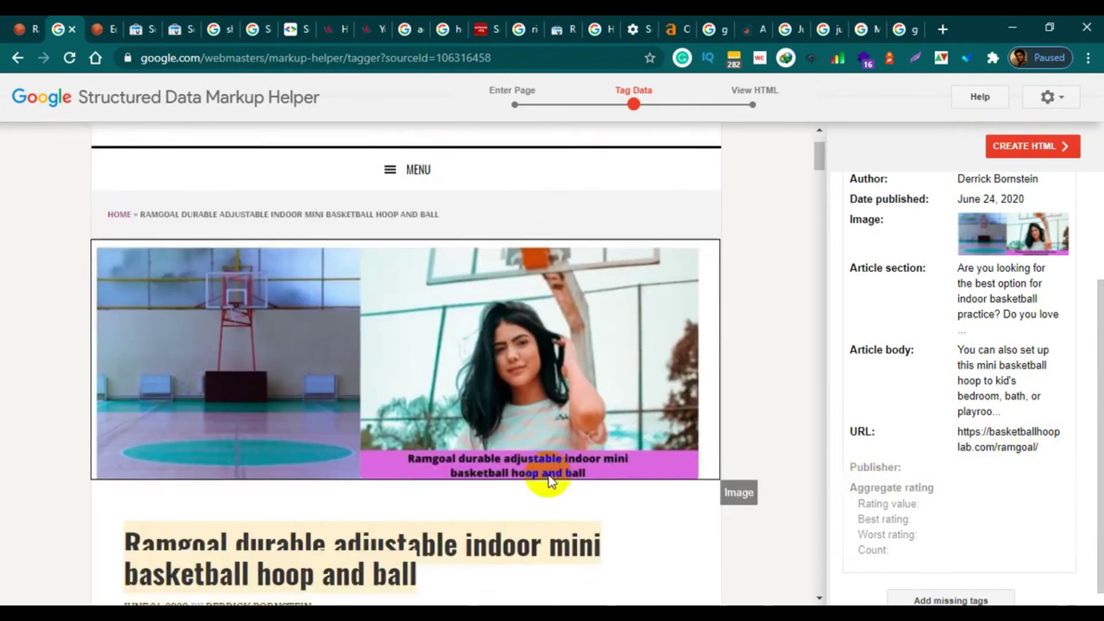
Try to tag the author's name in the post's byline as the article's Publisher.
scroll(748, 512, down, 3)
click(344, 401)
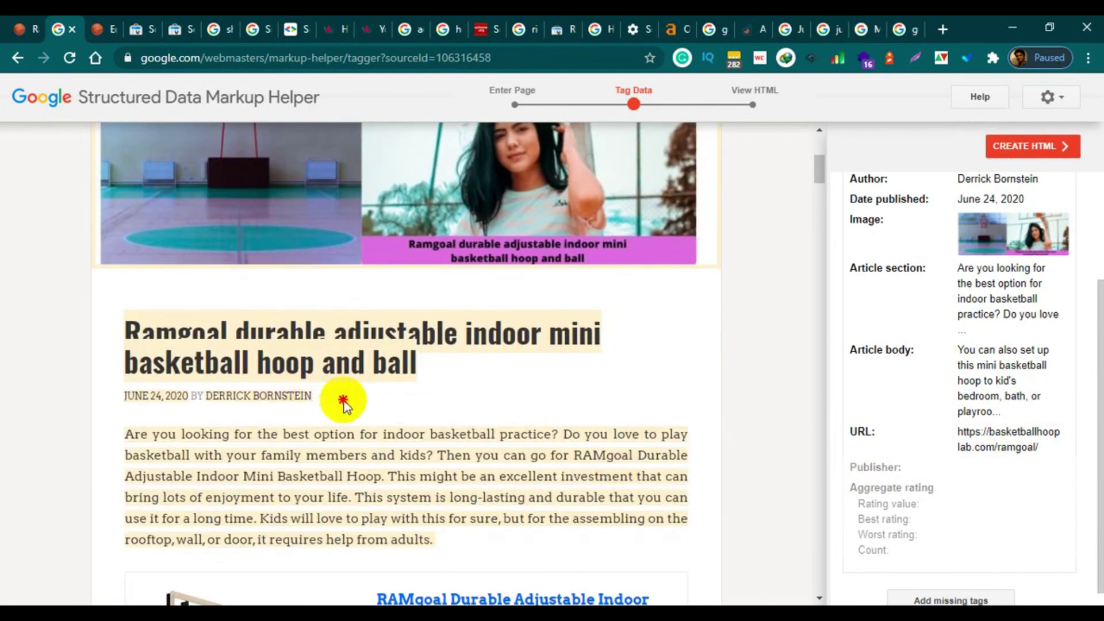
drag(323, 401, 233, 407)
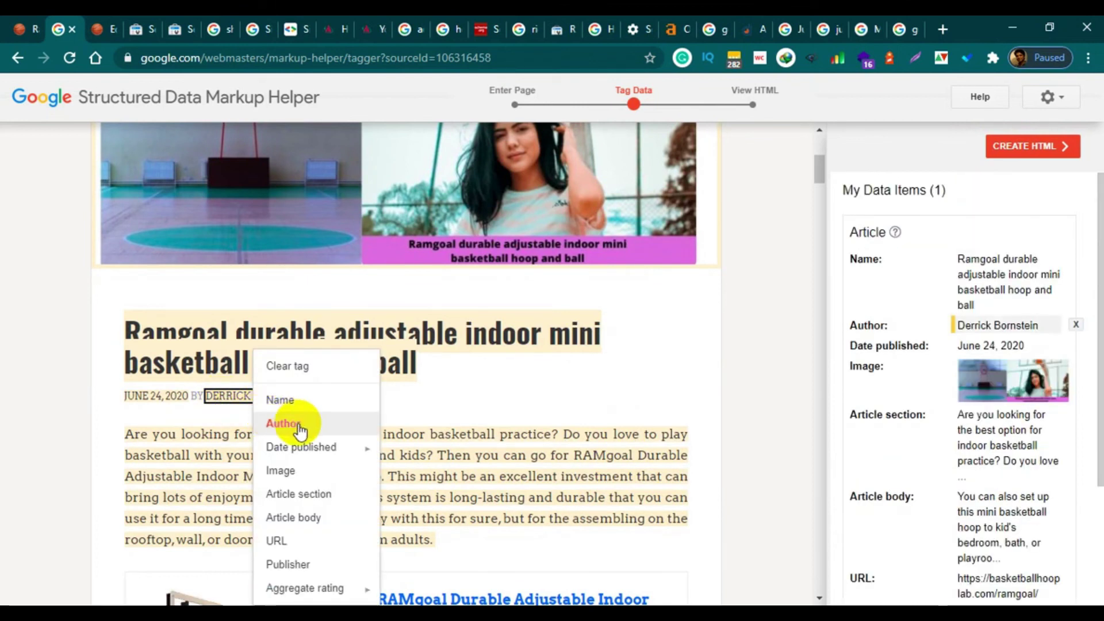
click(316, 564)
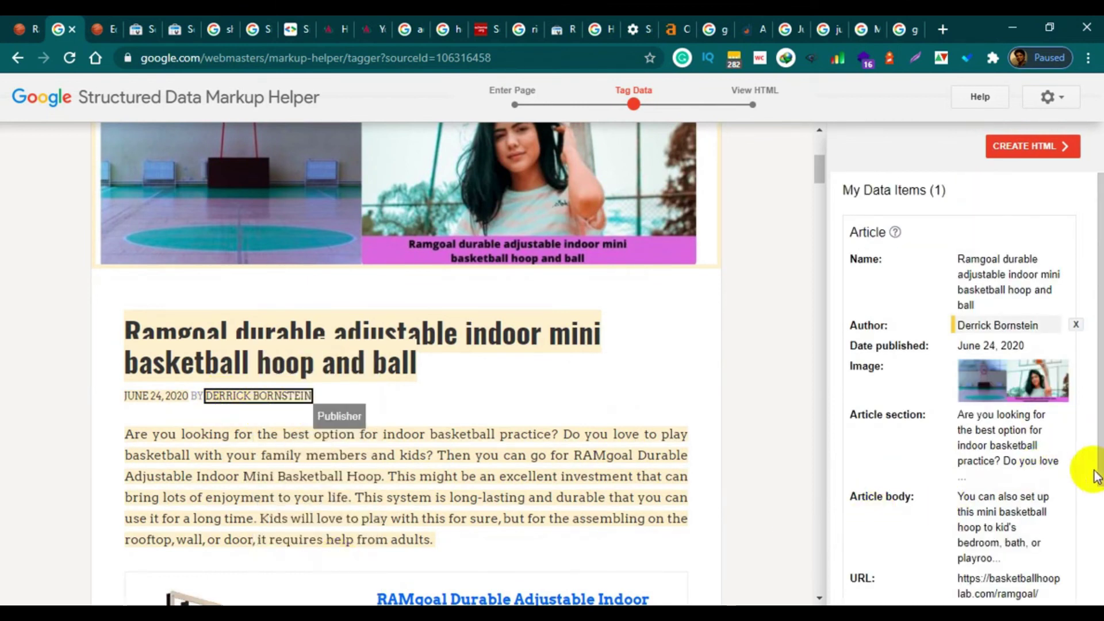
scroll(1046, 448, down, 3)
scroll(1004, 428, up, 3)
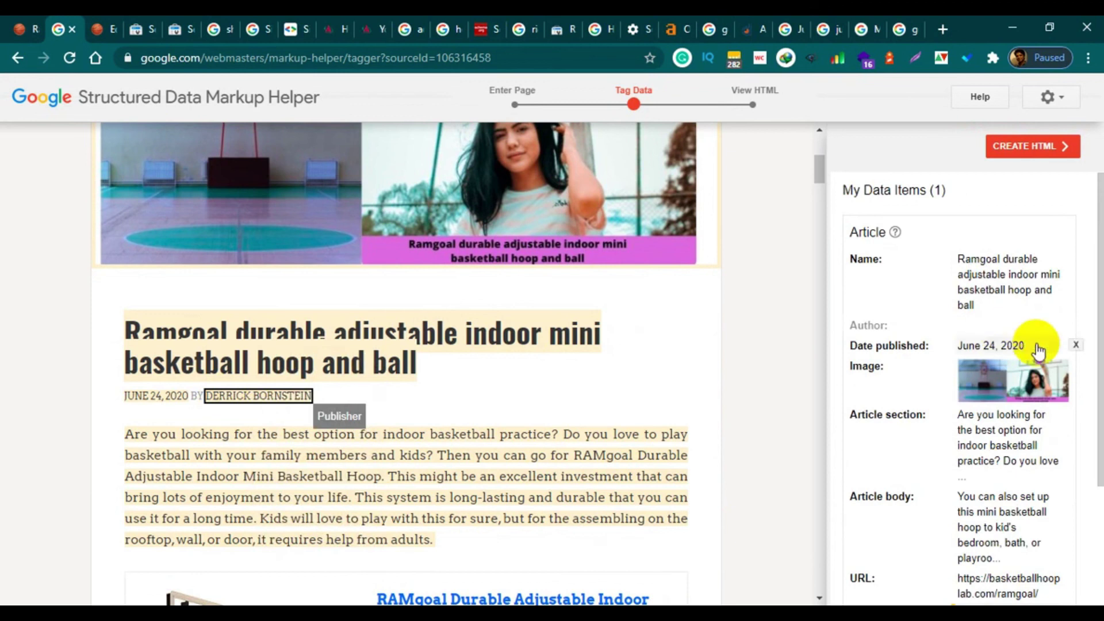
scroll(1035, 359, down, 3)
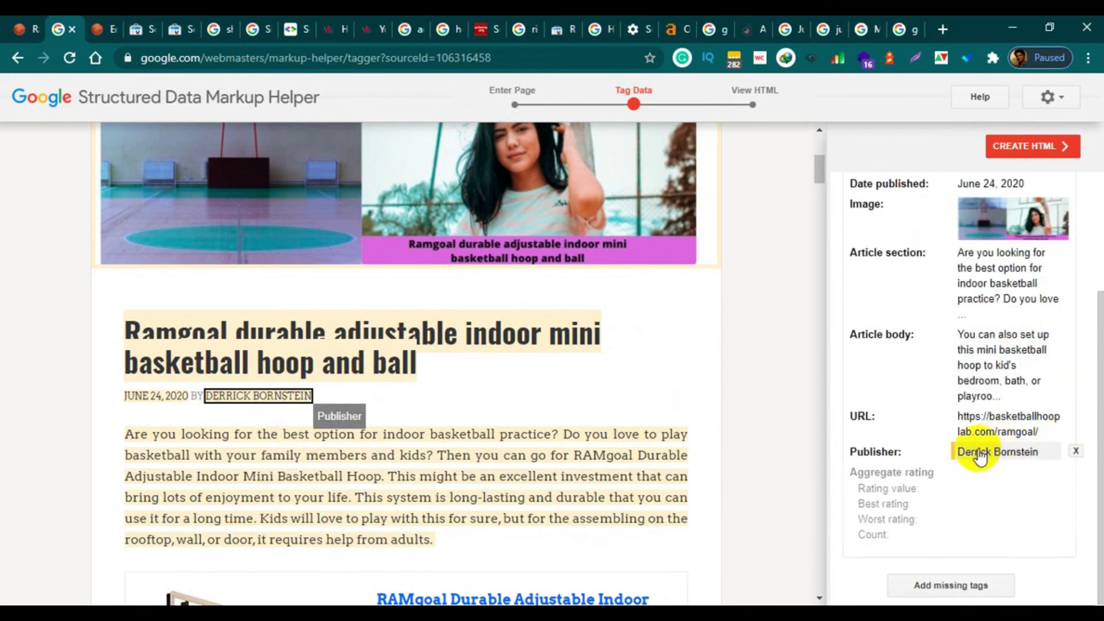
scroll(977, 449, up, 3)
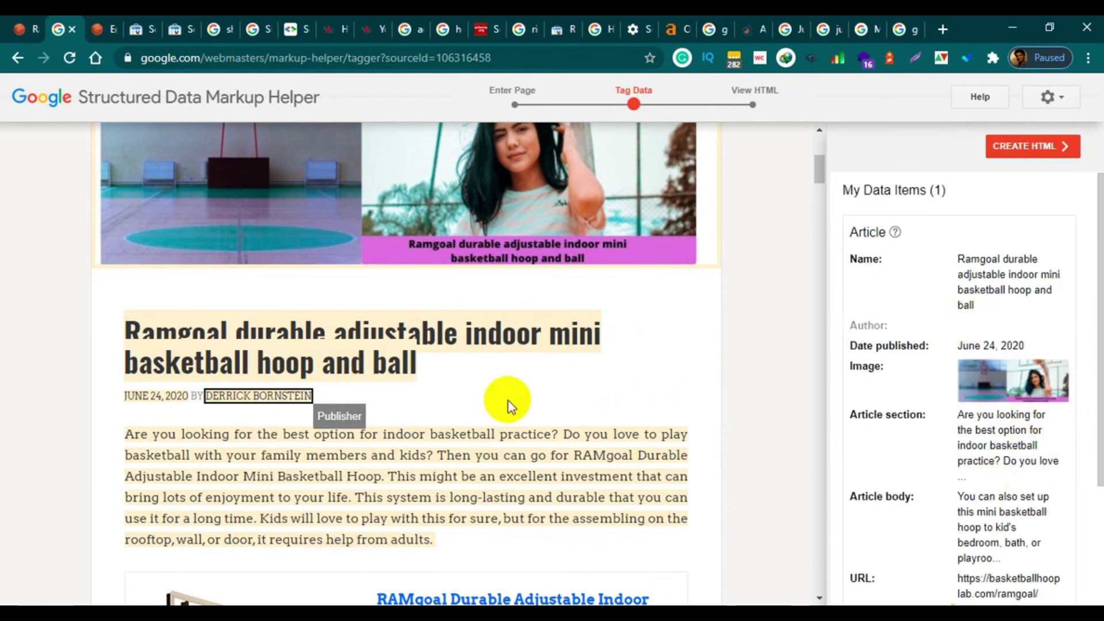
Restore the Author tag on the name in the post's byline.
click(277, 404)
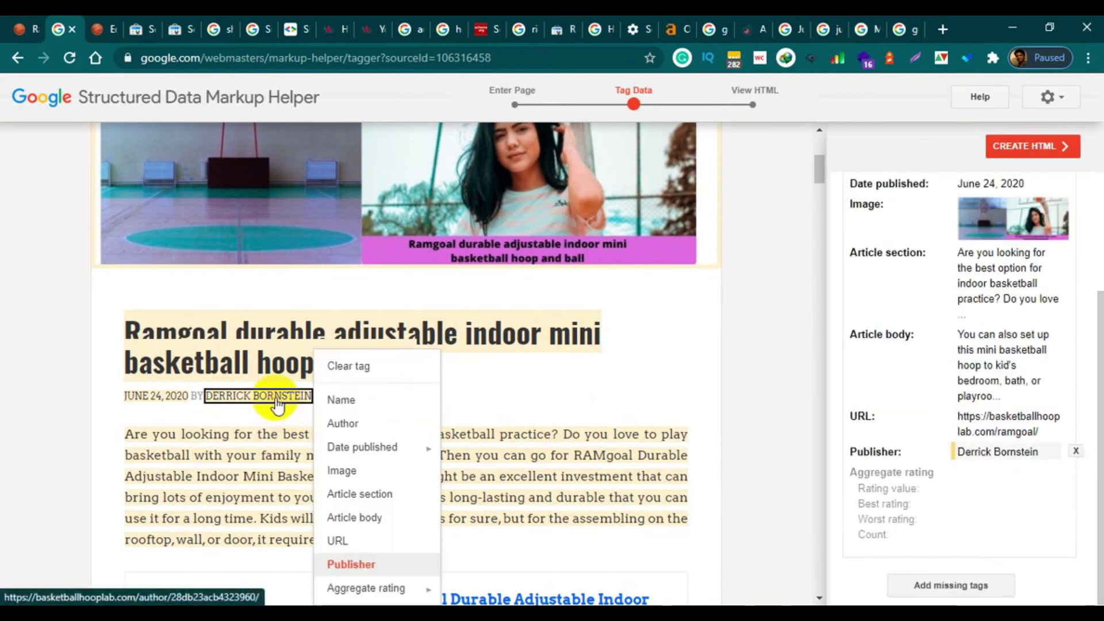
click(346, 420)
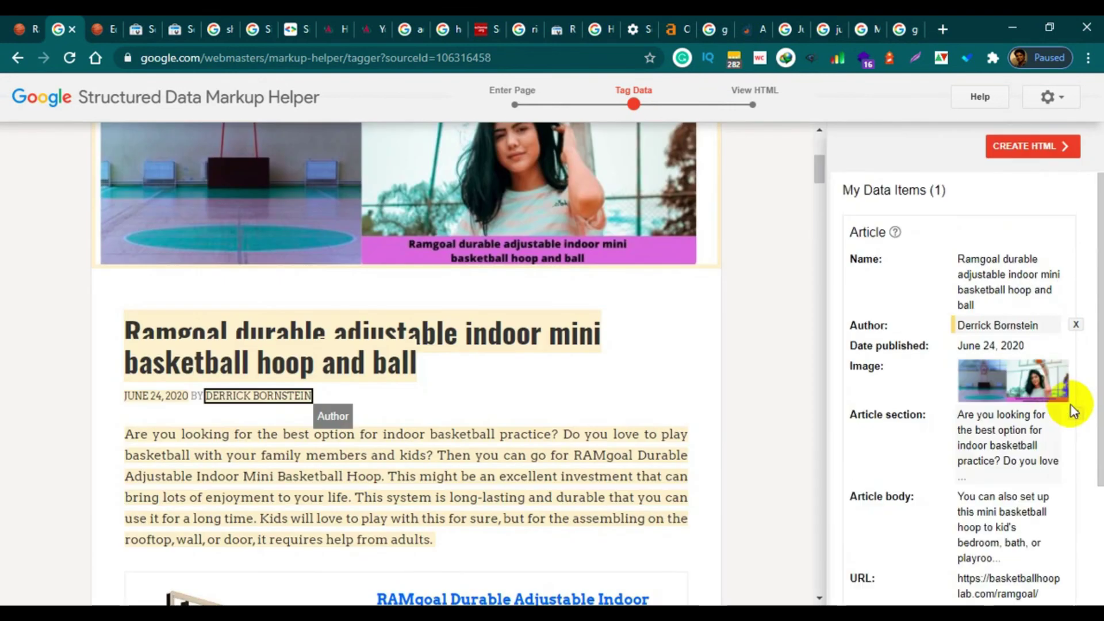
scroll(1048, 432, down, 3)
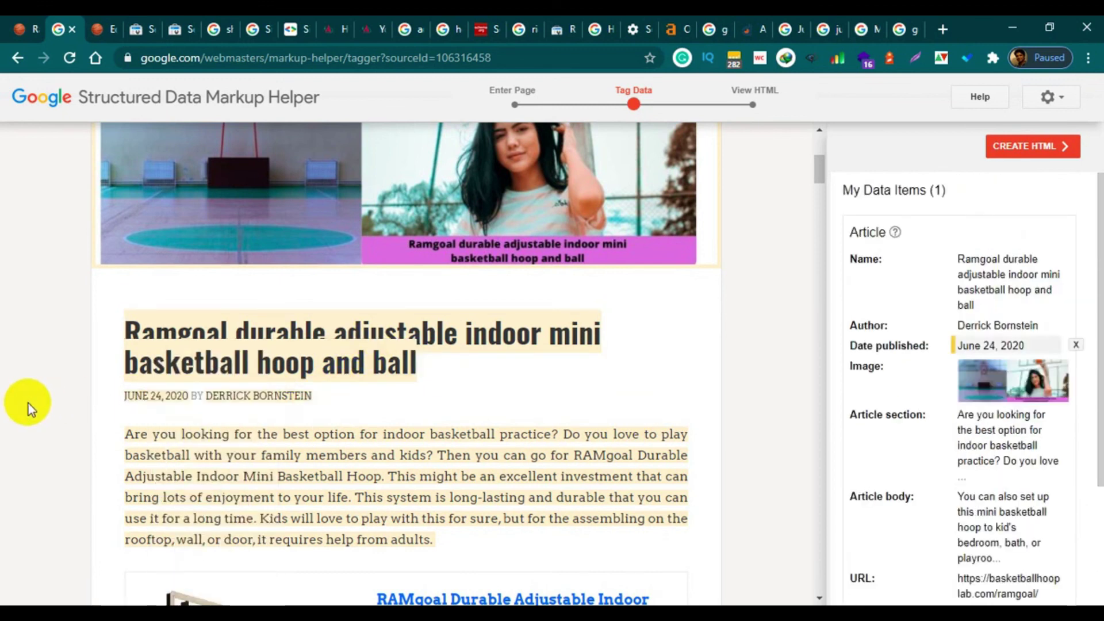
drag(344, 399, 206, 397)
click(279, 421)
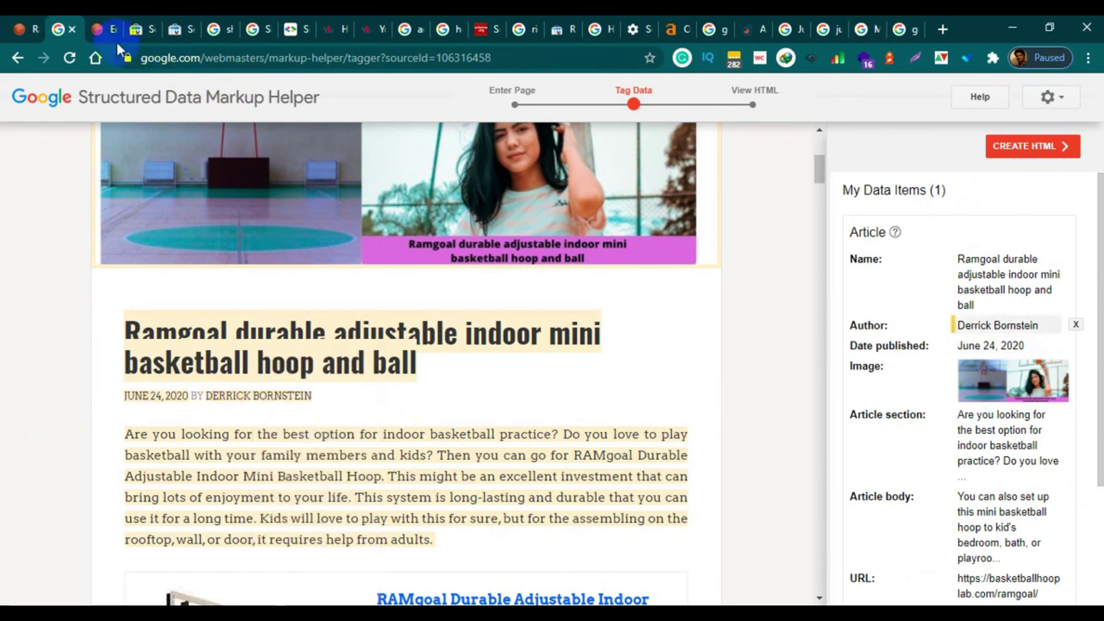
click(99, 28)
click(60, 28)
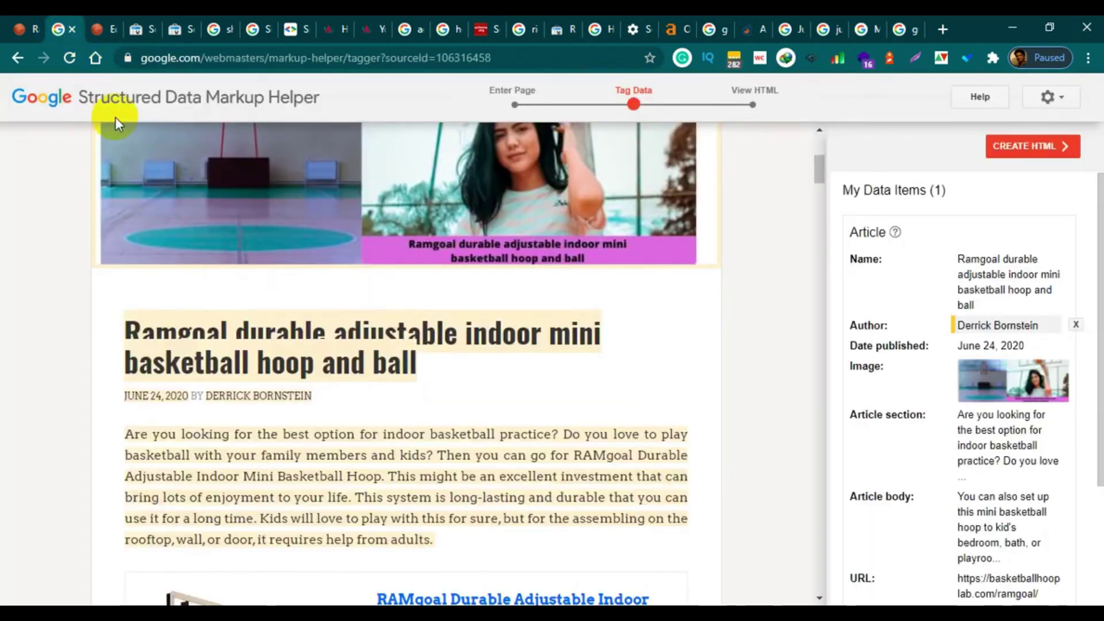
click(940, 29)
text(https://basketballhooplab.com/ramgoal/)
key(Return)
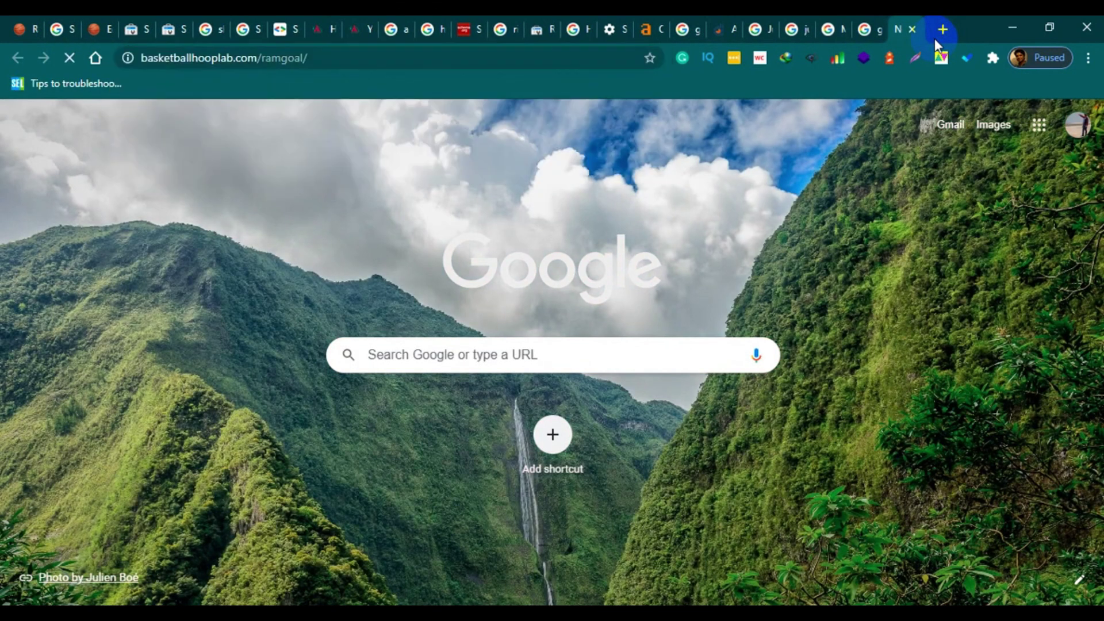
scroll(418, 326, down, 5)
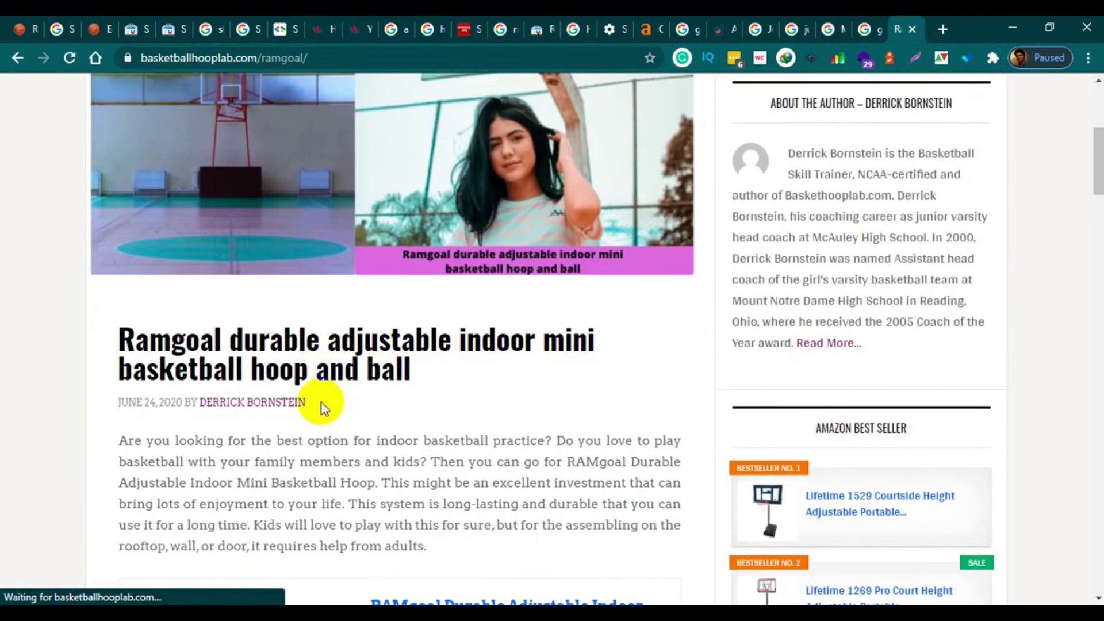
drag(320, 402, 203, 399)
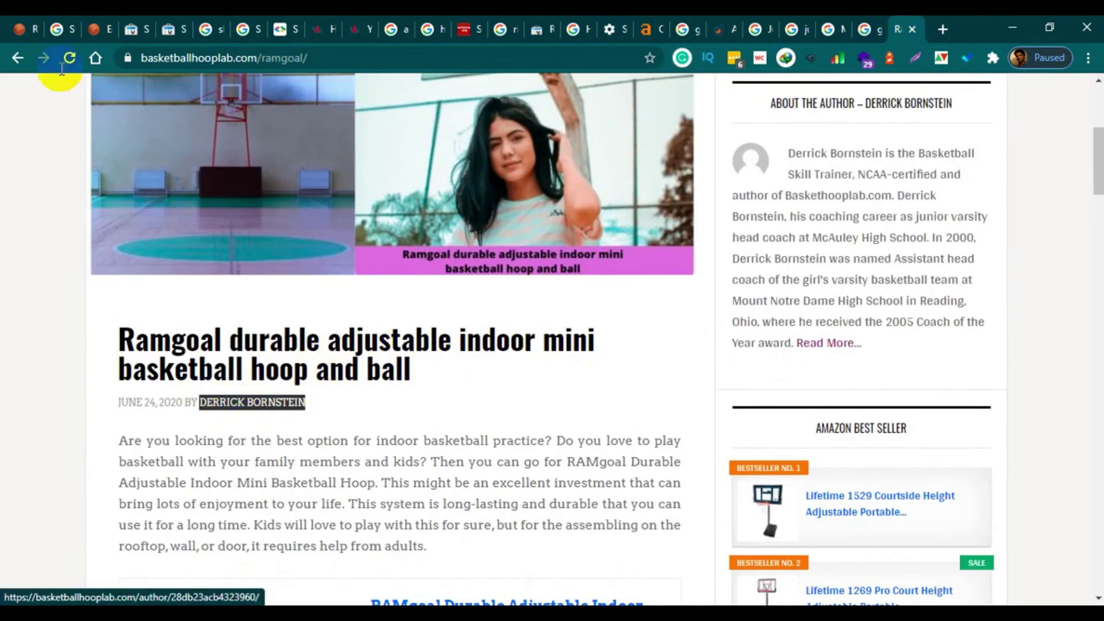
Return to the Markup Helper and add a missing Publisher tag containing the author's name, saving it below the URL tag.
click(92, 26)
click(60, 31)
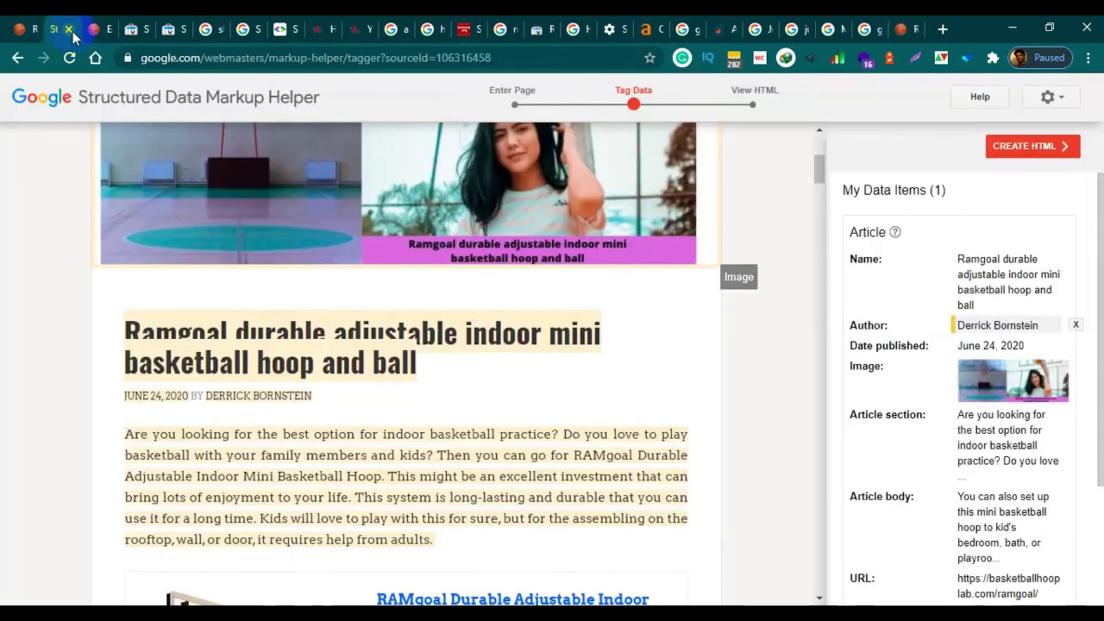
scroll(1059, 481, down, 3)
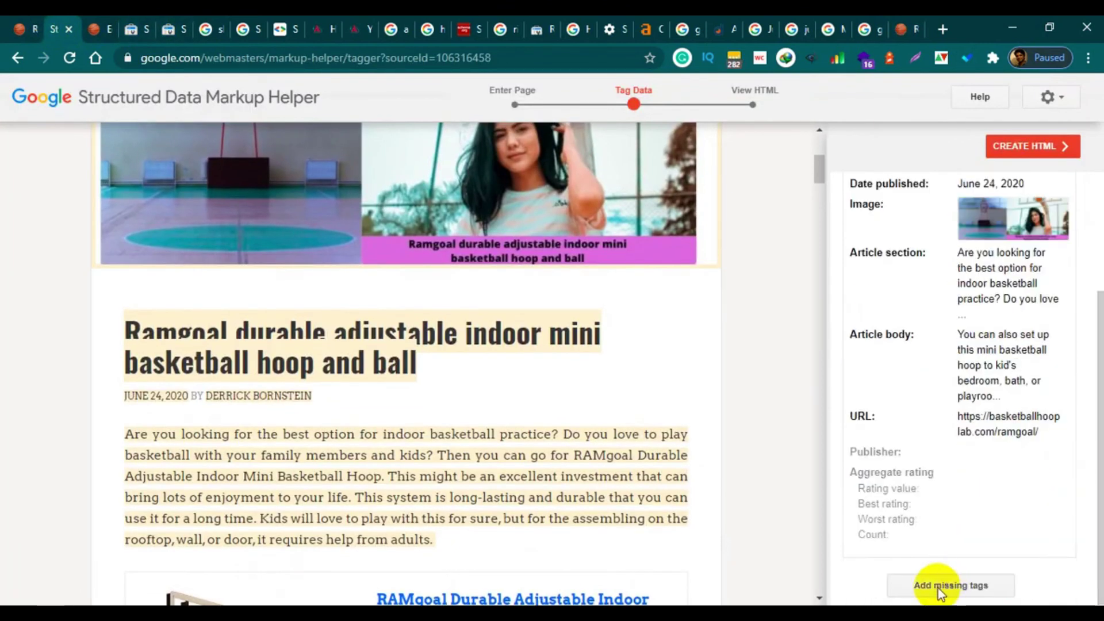
click(1013, 581)
click(458, 352)
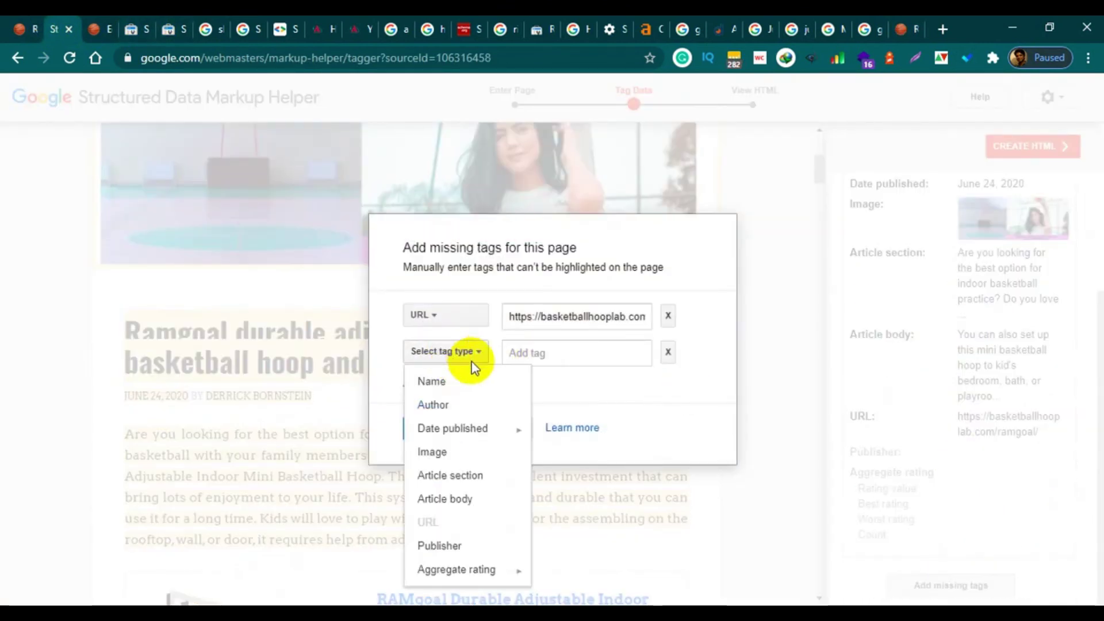
click(454, 552)
click(509, 352)
text(DERRICK BORNSTEIN)
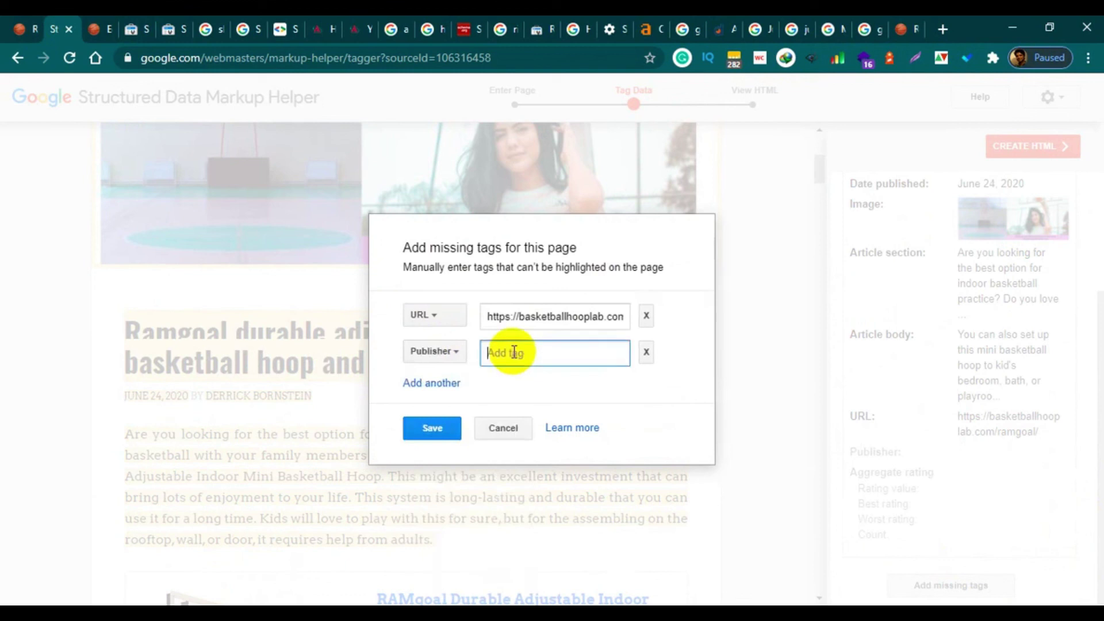
click(582, 394)
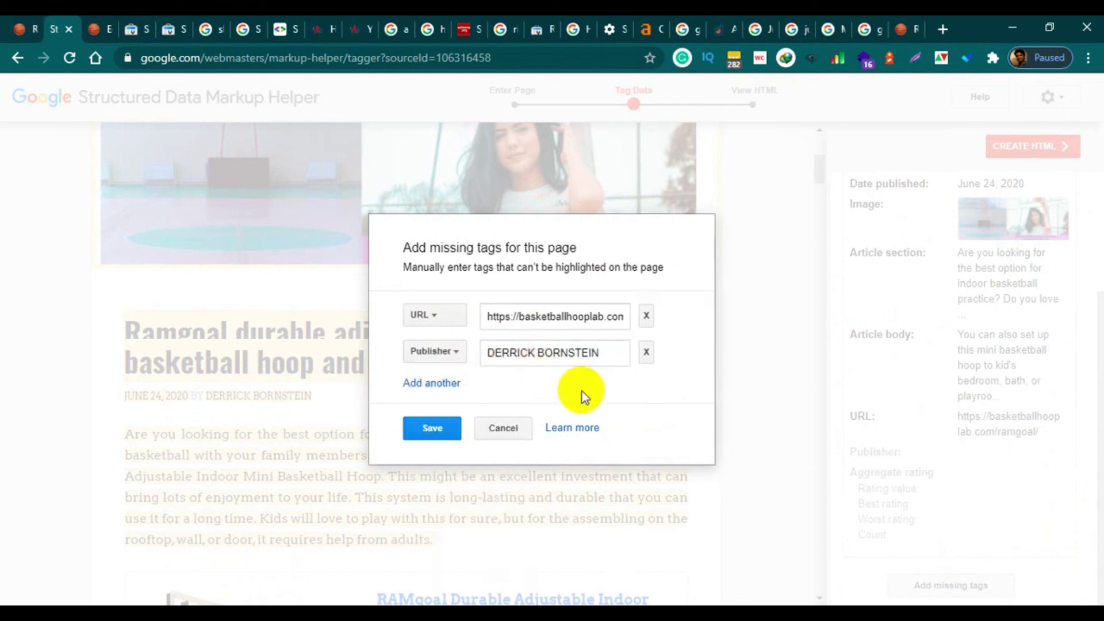
click(432, 429)
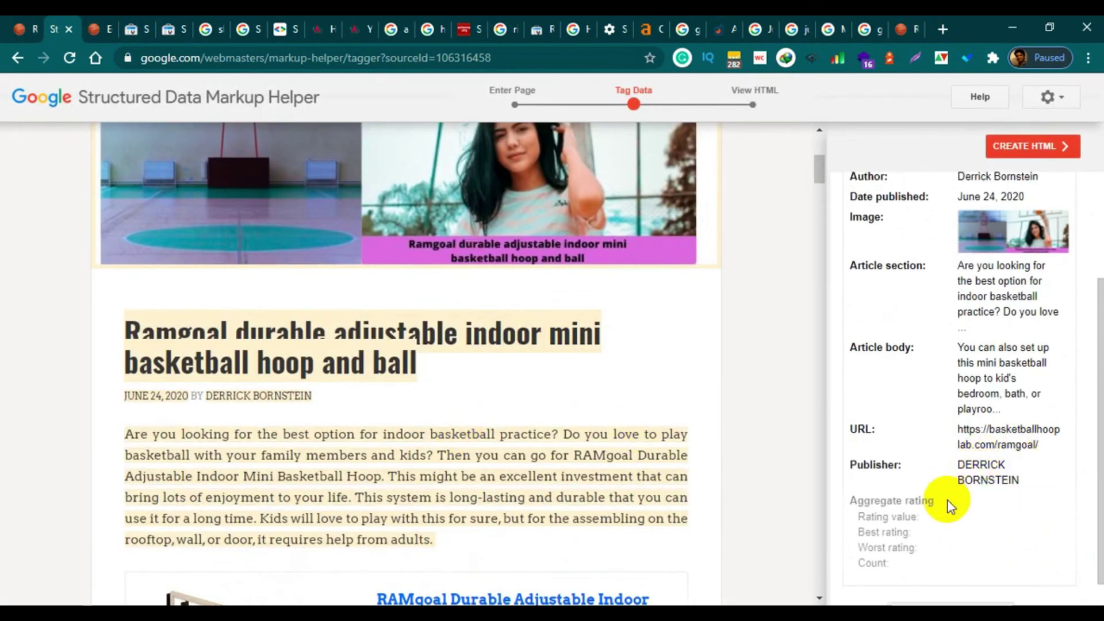
scroll(1029, 493, down, 1)
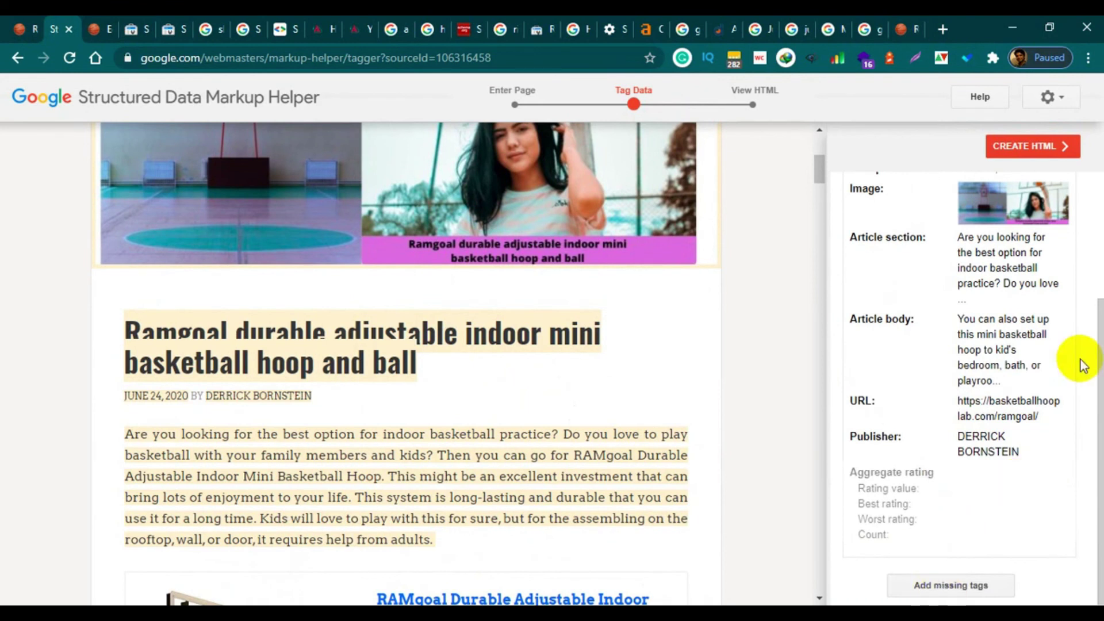
Generate the structured data HTML for the tagged article and skim the JSON-LD script.
click(1026, 146)
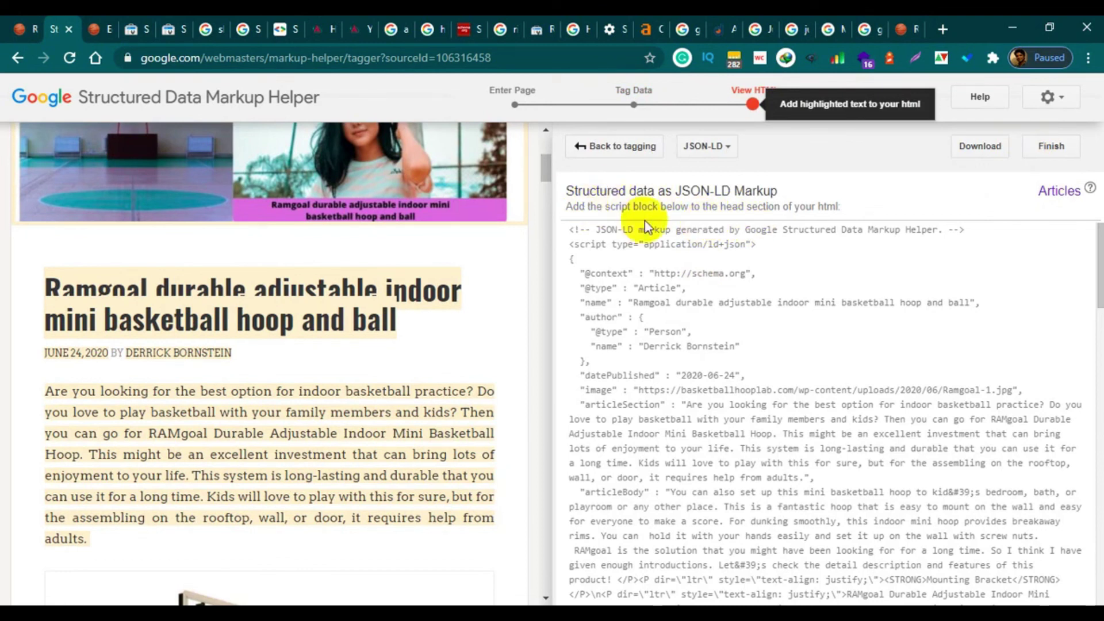
scroll(813, 320, down, 15)
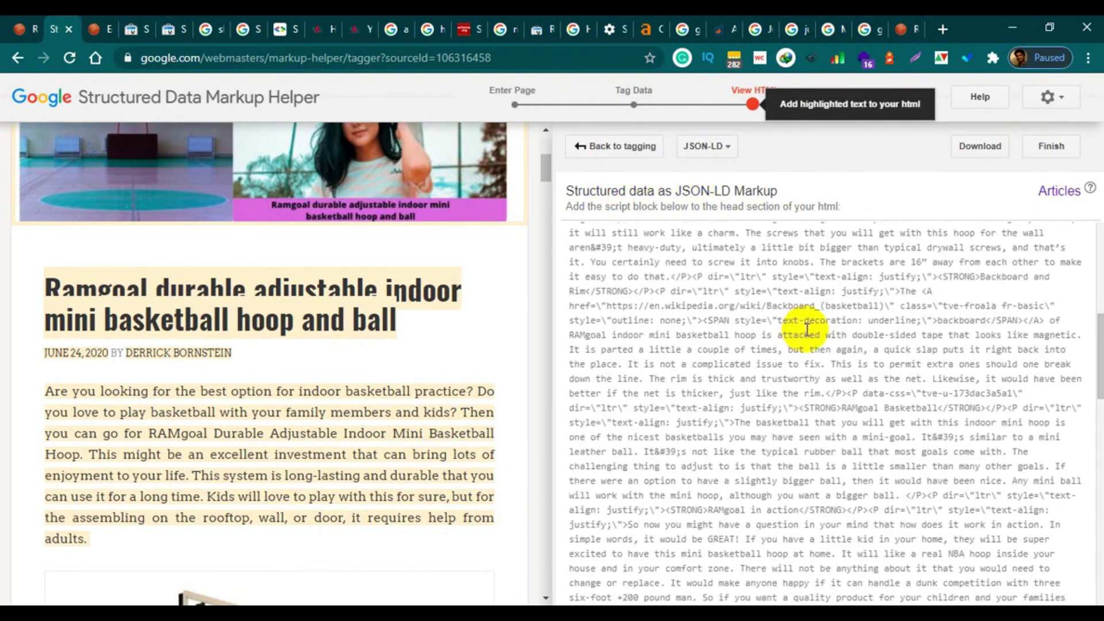
scroll(806, 337, up, 8)
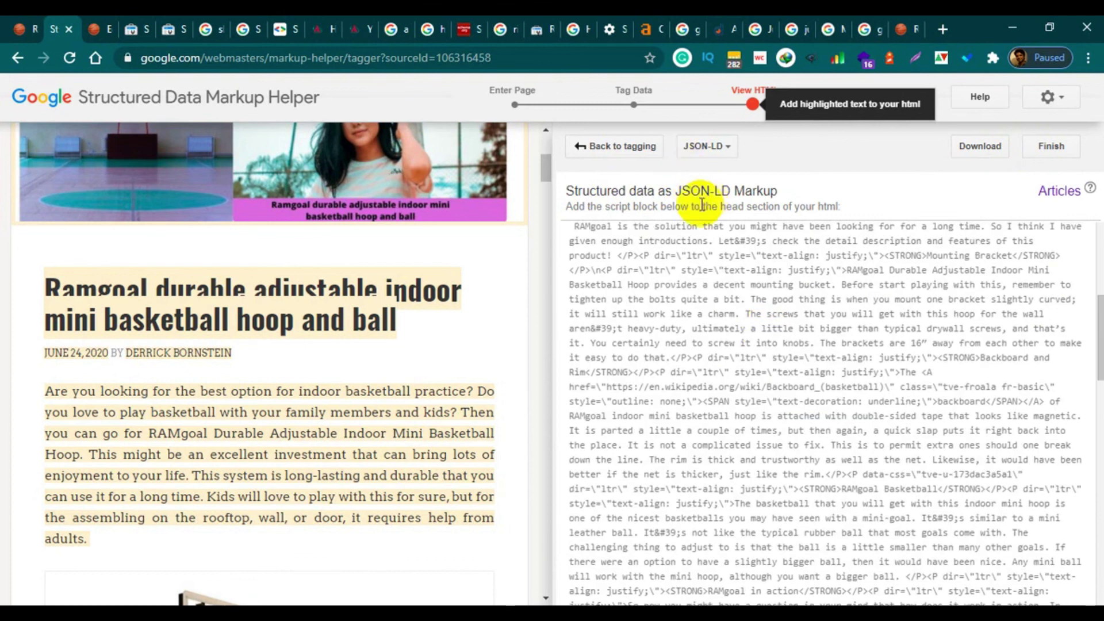
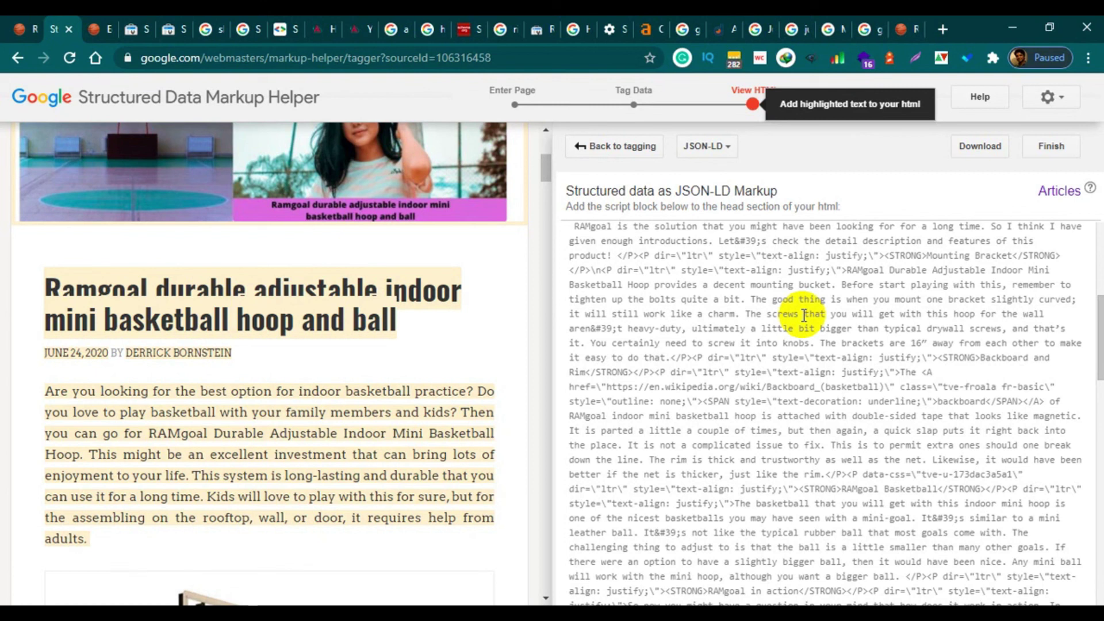
Look at the available markup formats, keep JSON-LD, and read through the generated script from beginning to end.
click(707, 146)
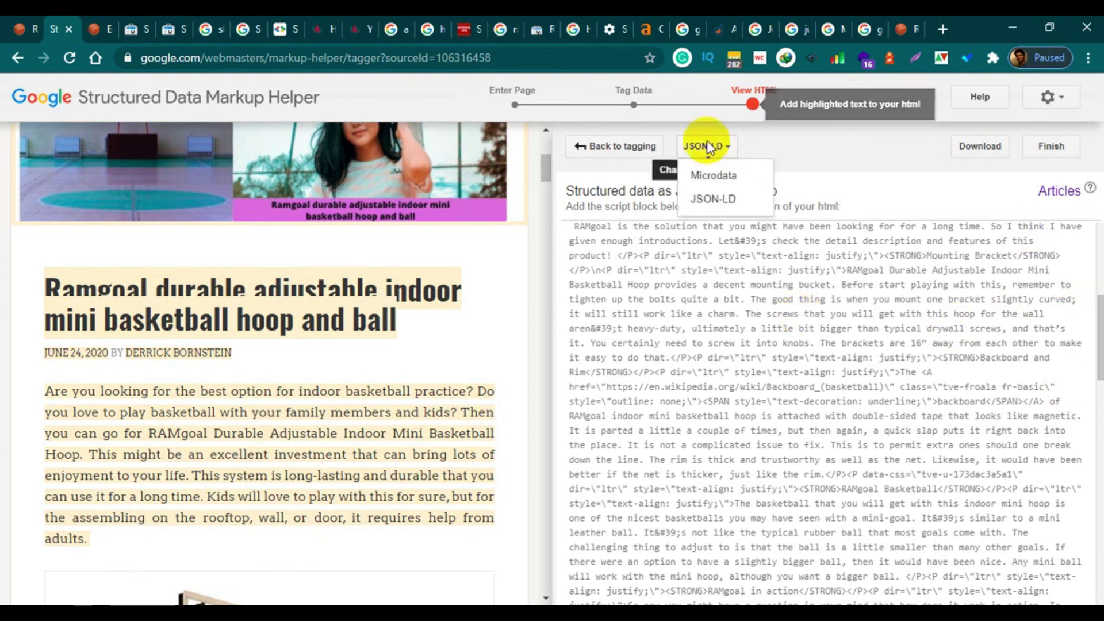
click(815, 165)
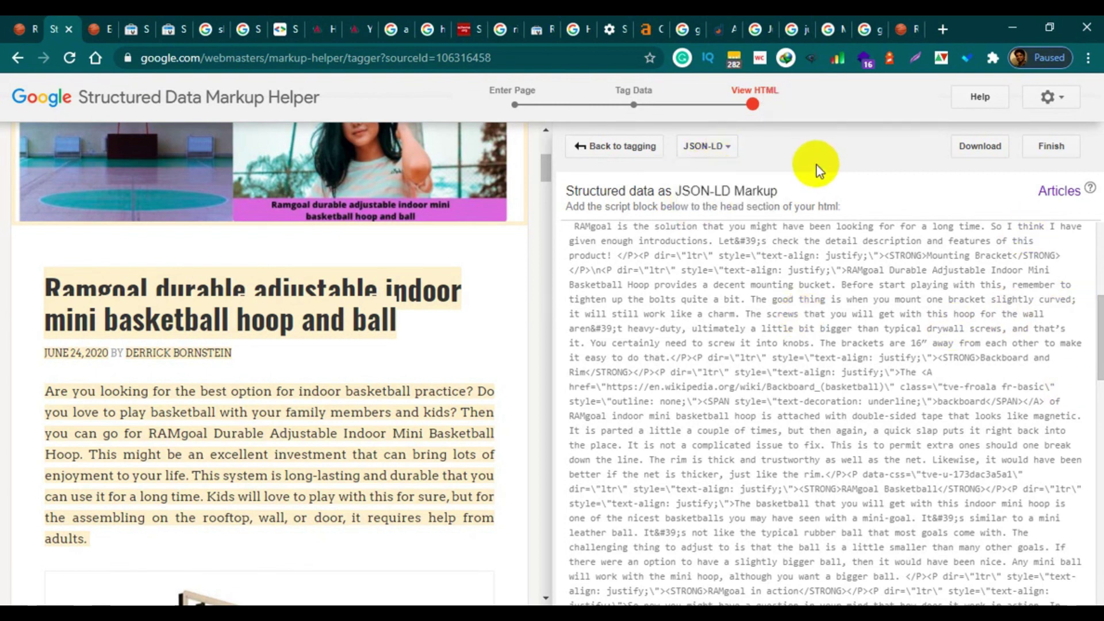
scroll(760, 333, down, 15)
scroll(864, 407, up, 15)
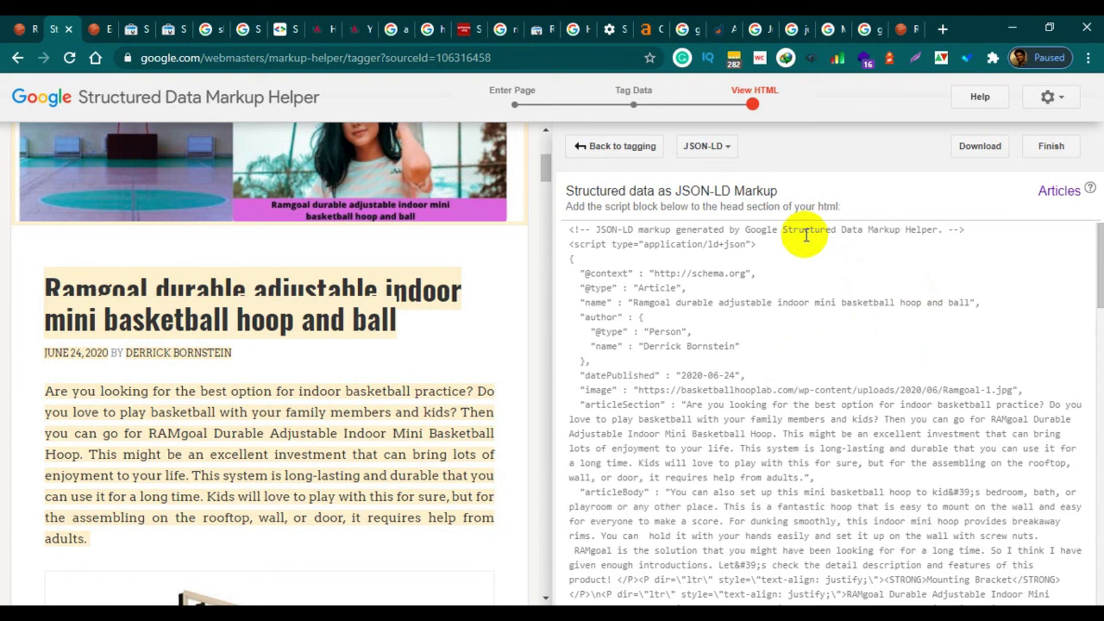
scroll(833, 320, down, 6)
scroll(1055, 329, up, 6)
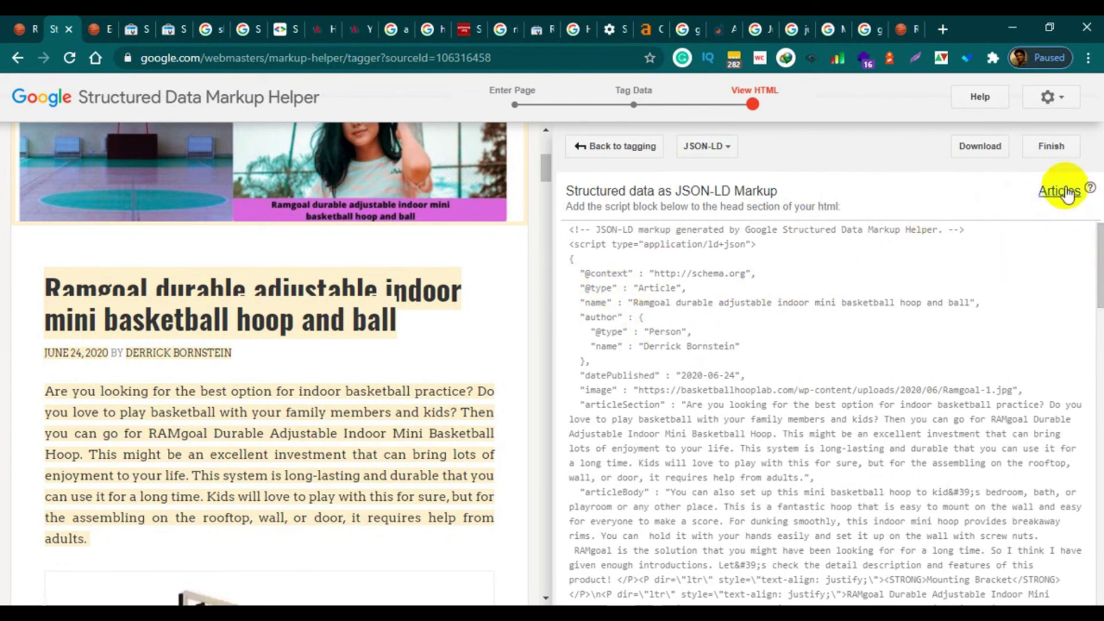
Open the Articles reference documentation in a new browser tab and examine its AMP and non-AMP Article structured data examples.
right_click(1034, 194)
click(949, 185)
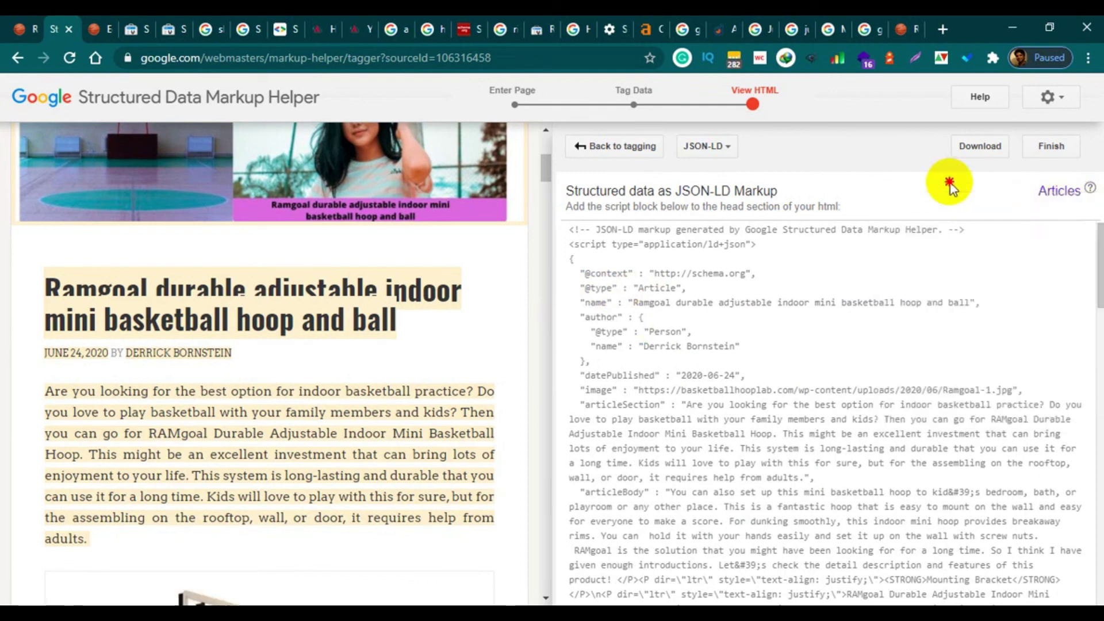
right_click(1043, 197)
click(955, 204)
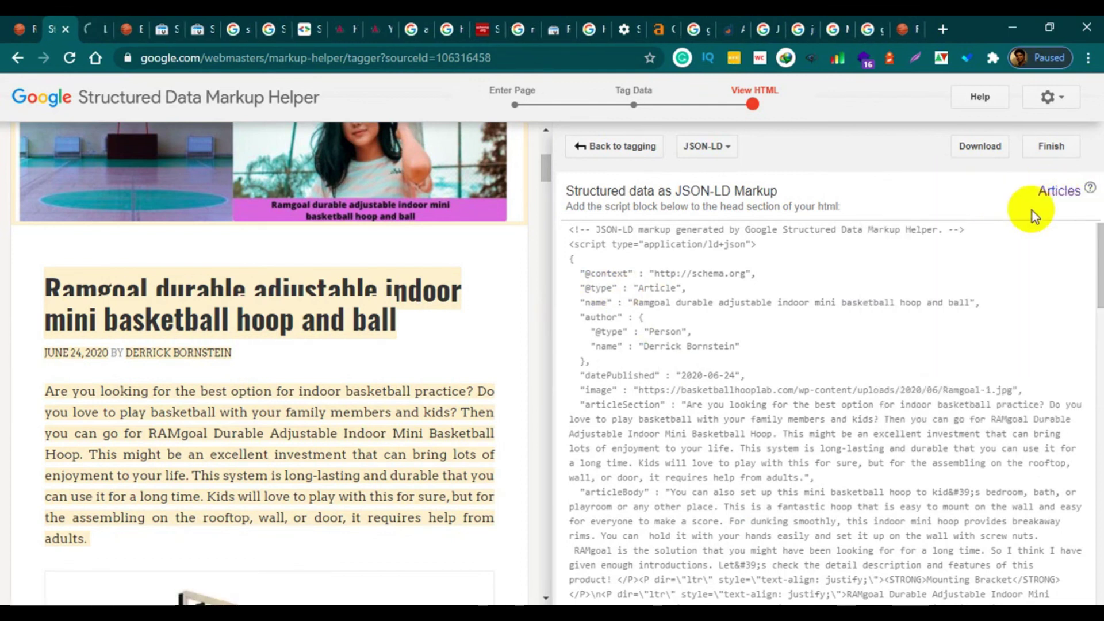
click(89, 30)
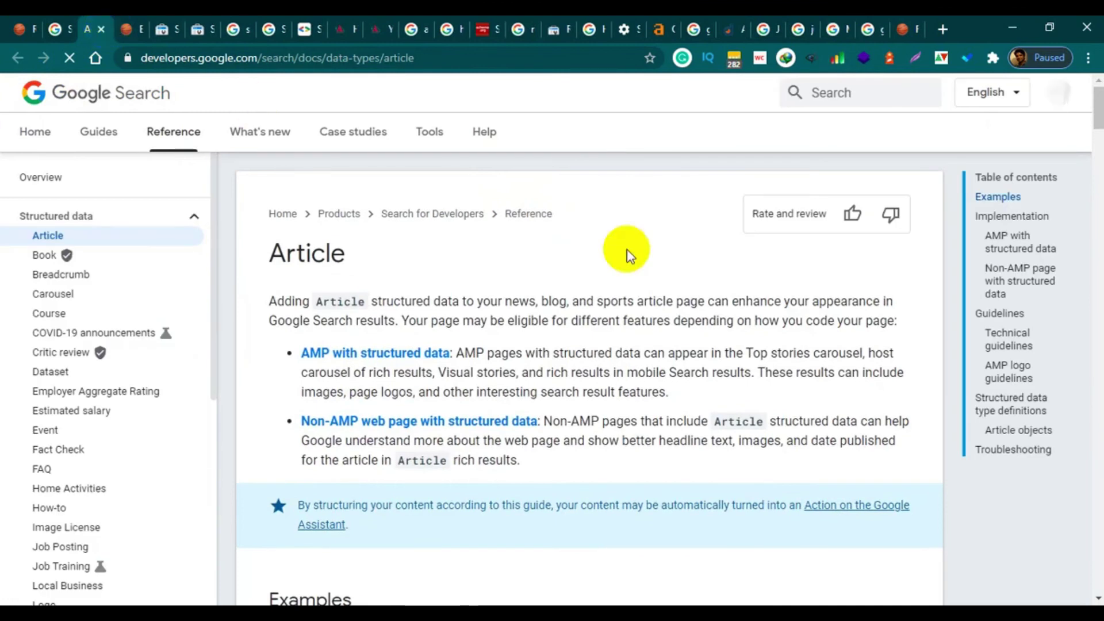
scroll(626, 254, down, 7)
scroll(565, 326, down, 4)
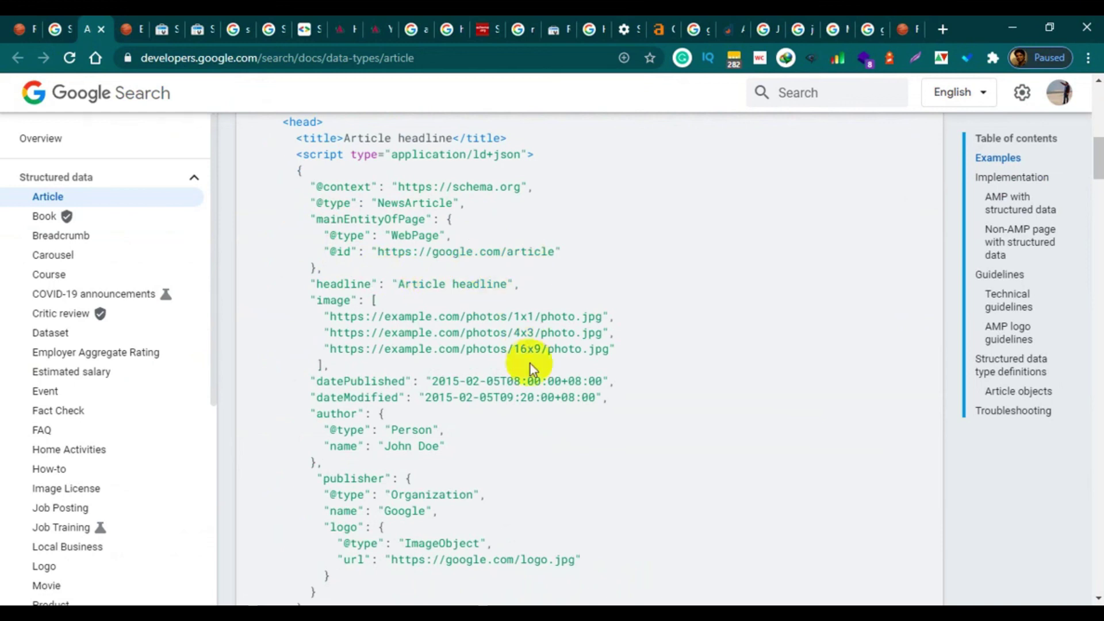
scroll(525, 363, down, 8)
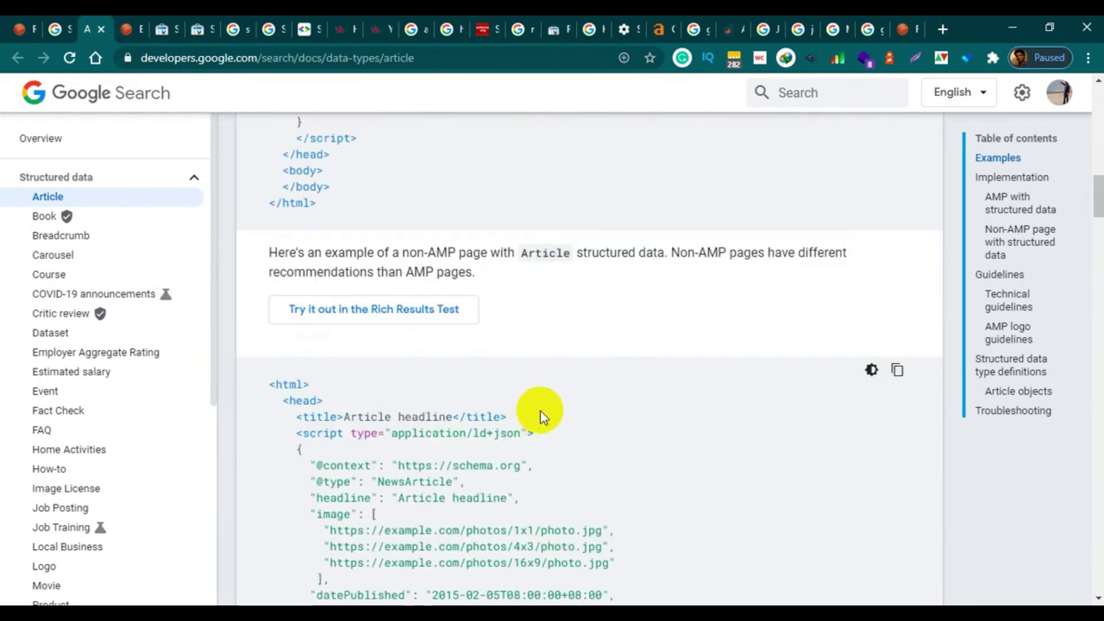
scroll(547, 410, down, 3)
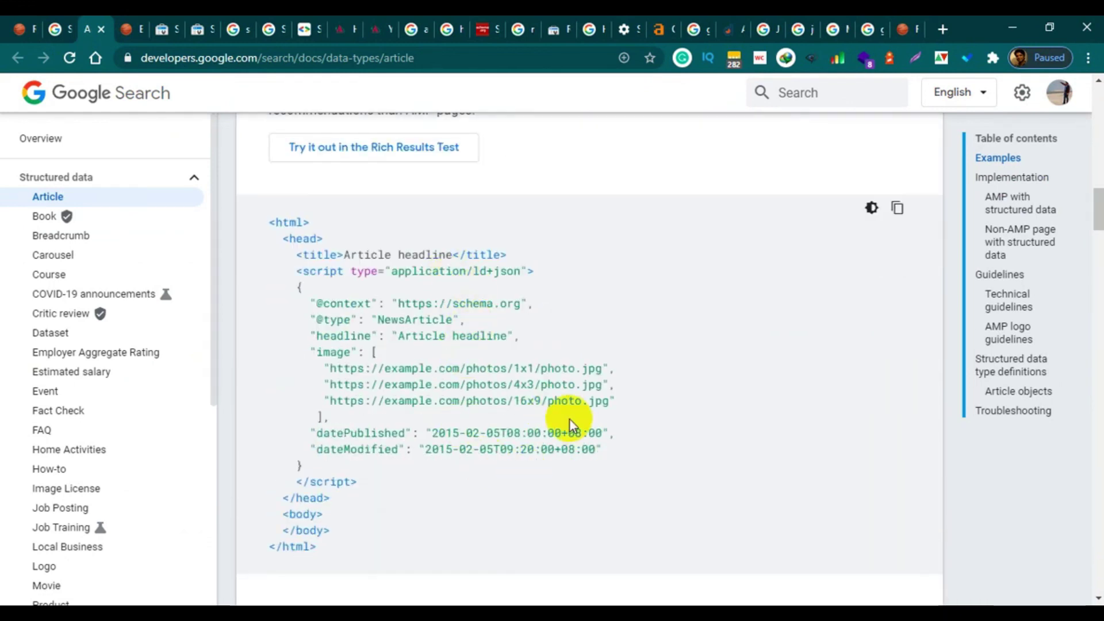
Read on through the Article documentation's non-AMP instructions, guidelines and recommended properties such as dateModified, datePublished and headline.
scroll(569, 422, down, 17)
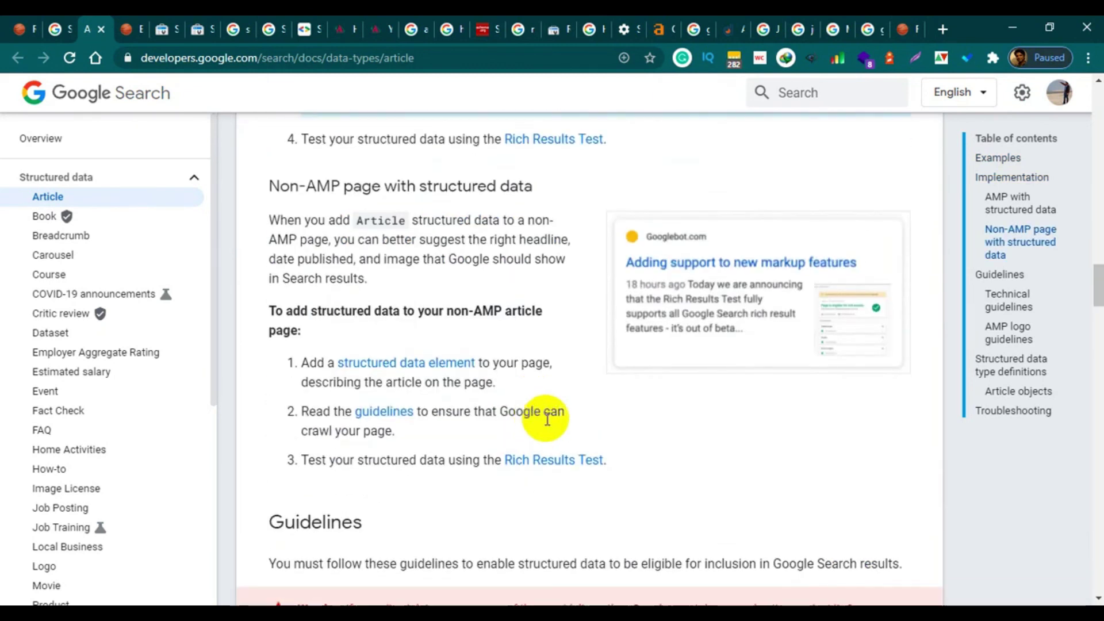
scroll(547, 419, down, 15)
scroll(575, 437, down, 20)
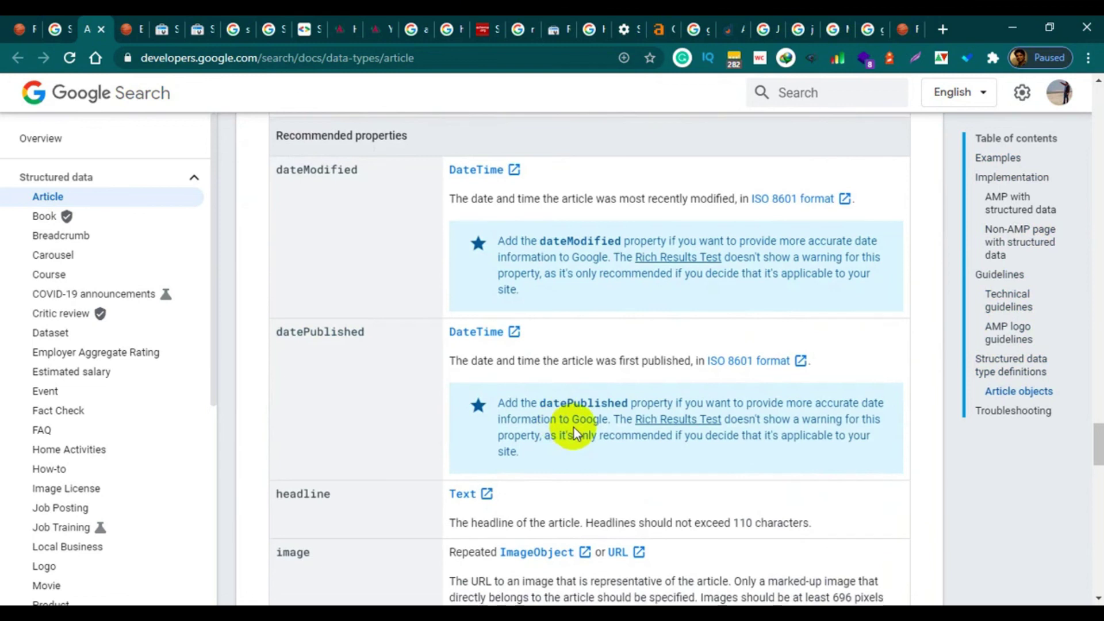
scroll(575, 420, down, 3)
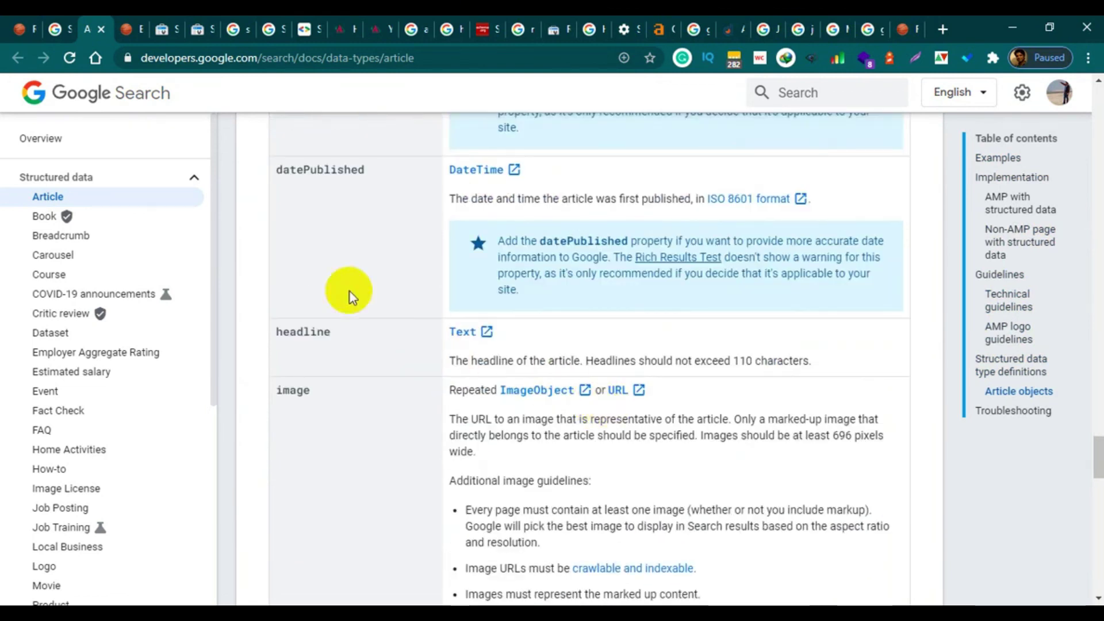
Return to the Markup Helper and copy the entire generated JSON-LD script, from the opening comment to the closing script tag.
click(50, 32)
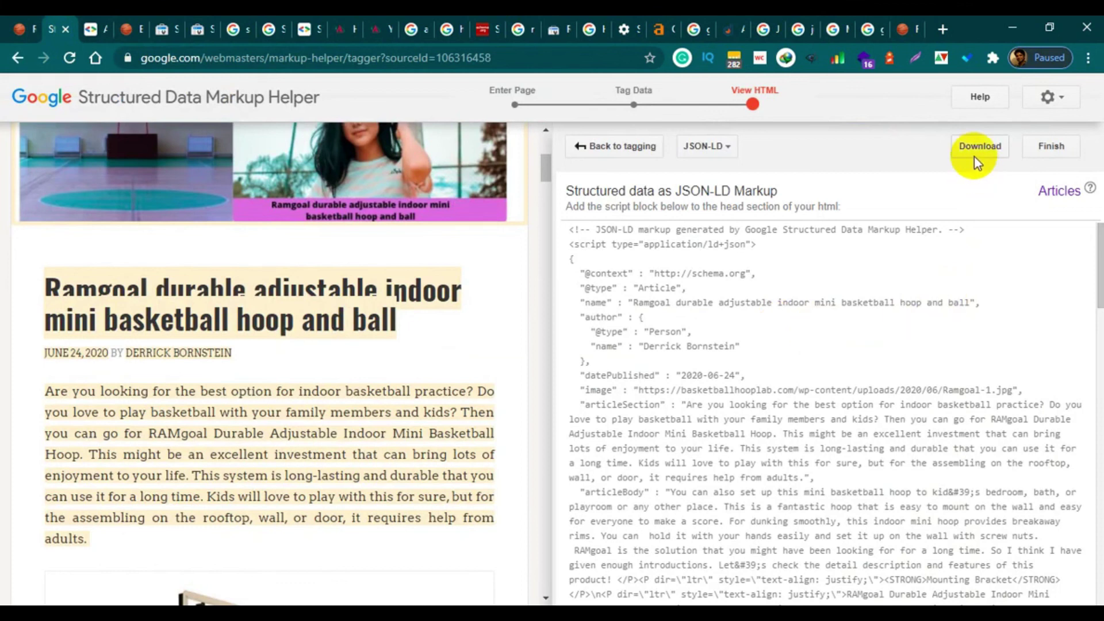
scroll(843, 446, down, 15)
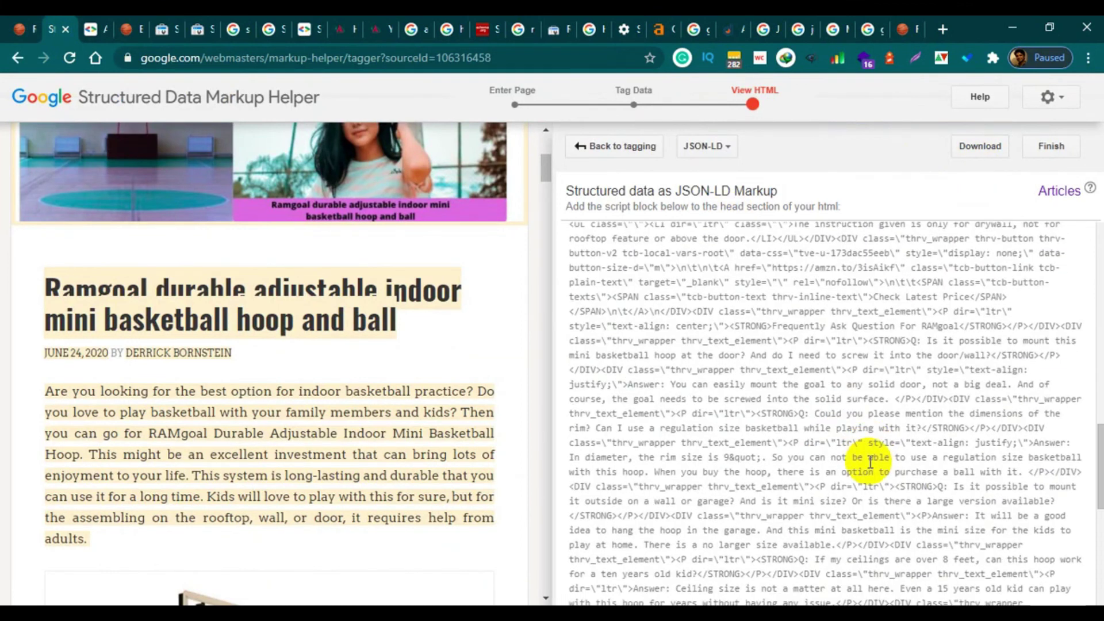
drag(624, 591, 574, 234)
right_click(659, 254)
click(703, 249)
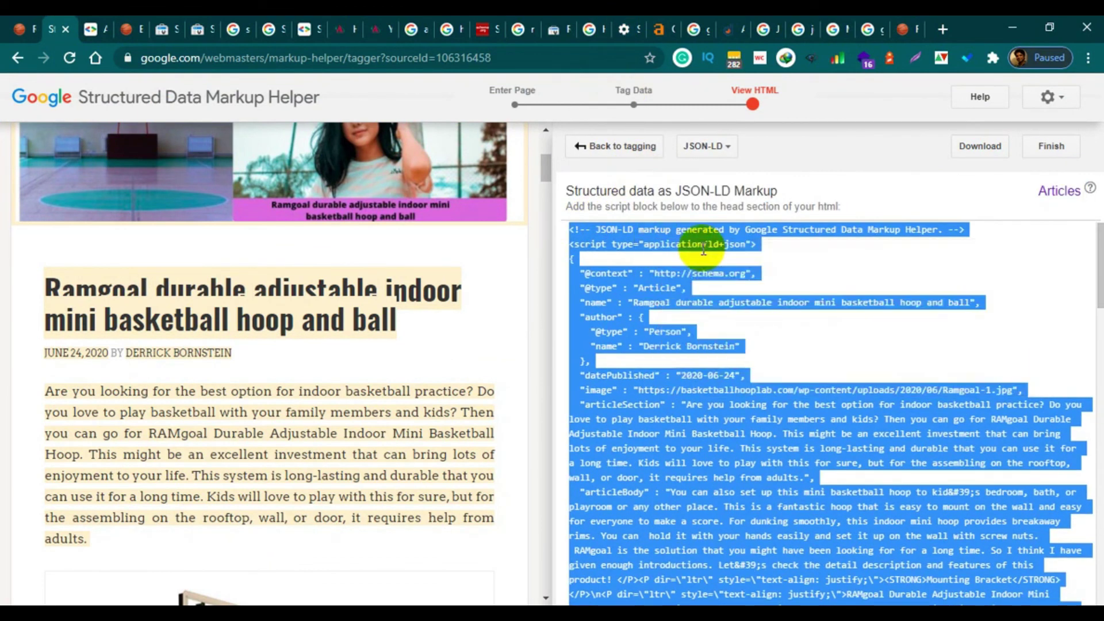
right_click(726, 244)
click(744, 257)
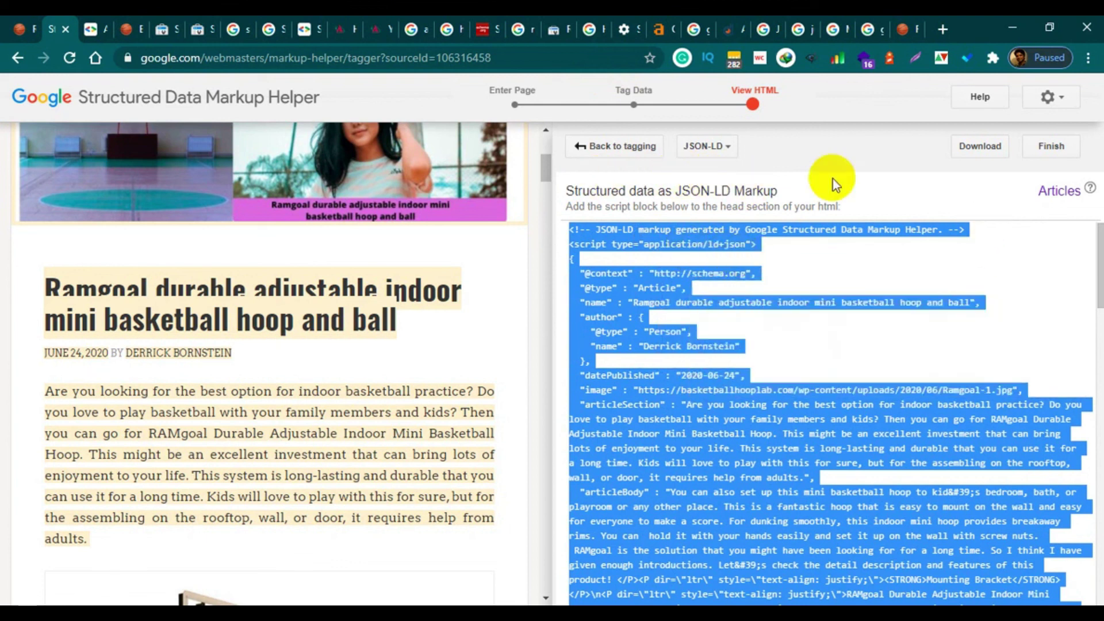
Paste the copied JSON-LD script into the Header Scripts field of the Ramgoal post's WordPress edit page.
click(23, 32)
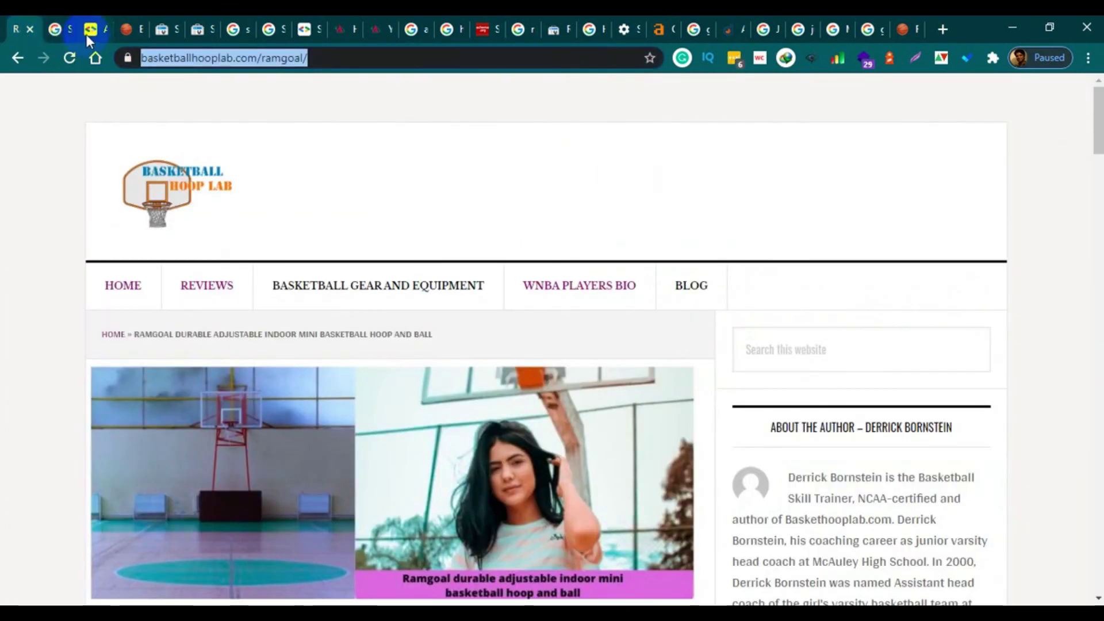
click(296, 112)
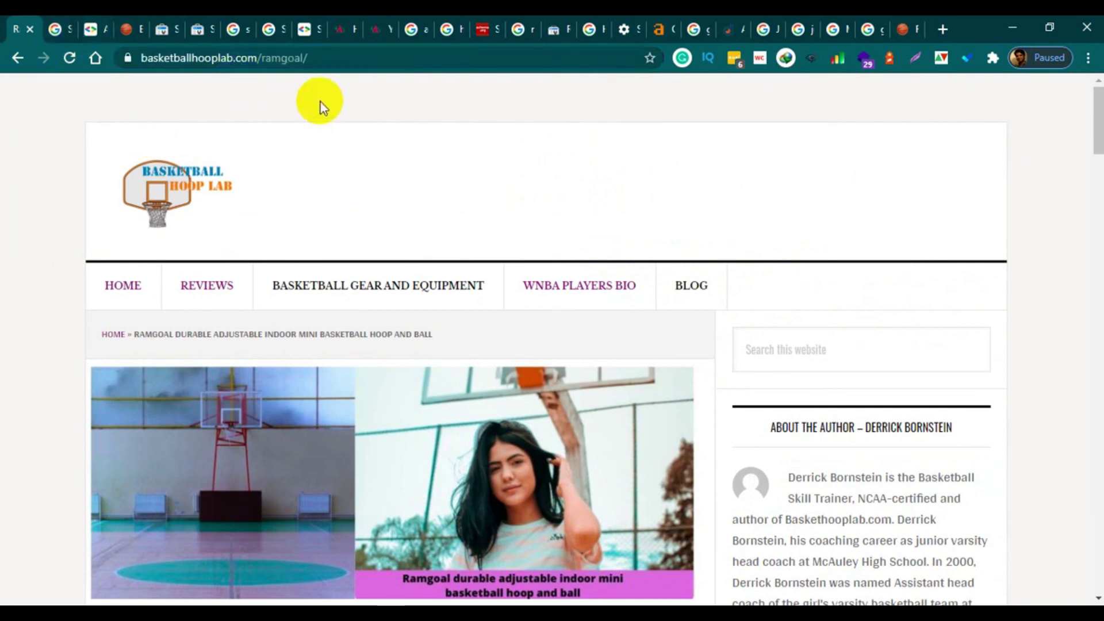
click(77, 33)
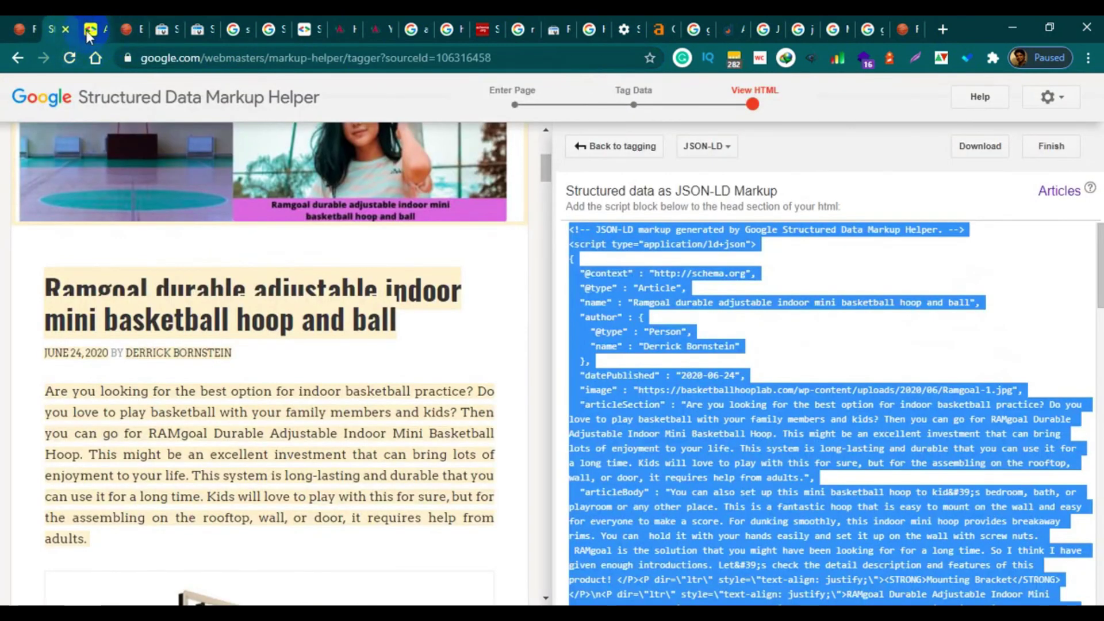
click(90, 30)
click(126, 29)
scroll(425, 190, up, 10)
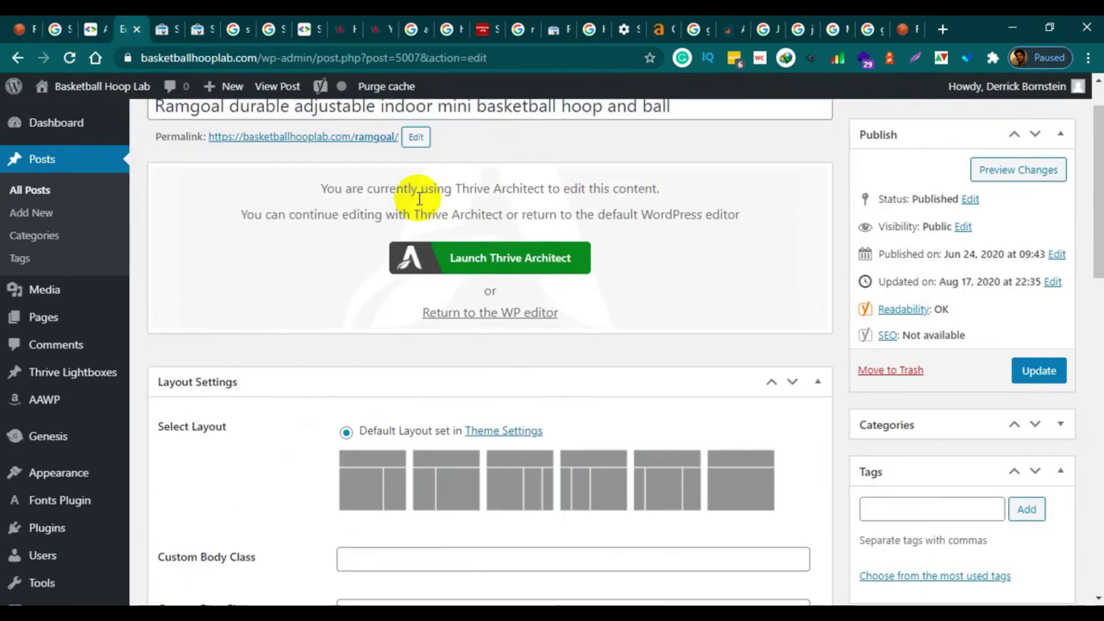
scroll(518, 228, down, 5)
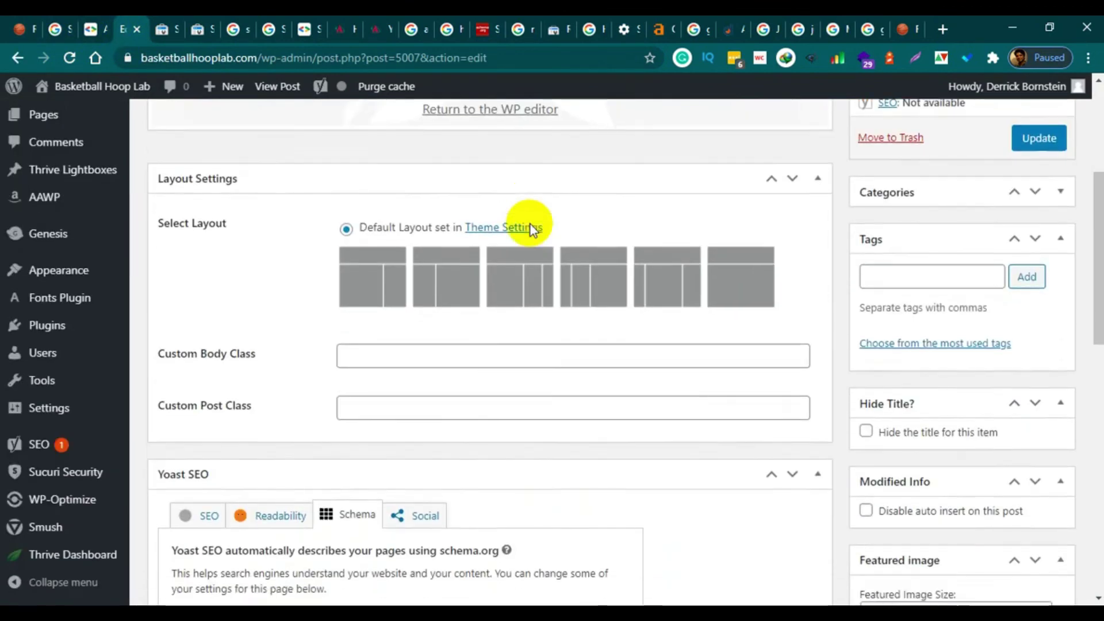
scroll(517, 242, down, 10)
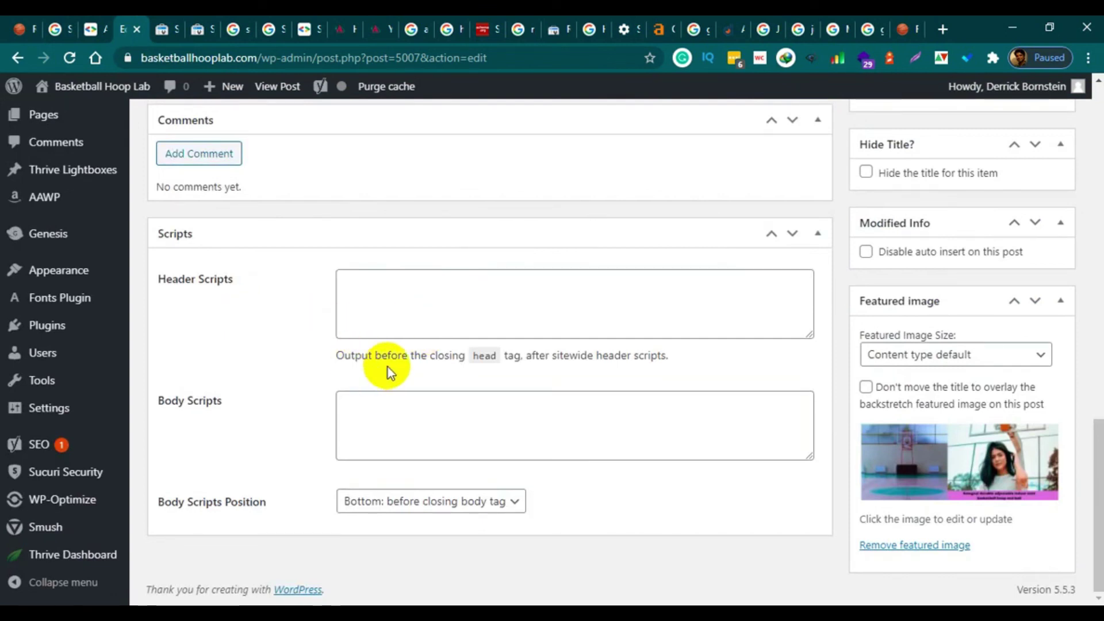
click(468, 301)
right_click(468, 305)
click(517, 425)
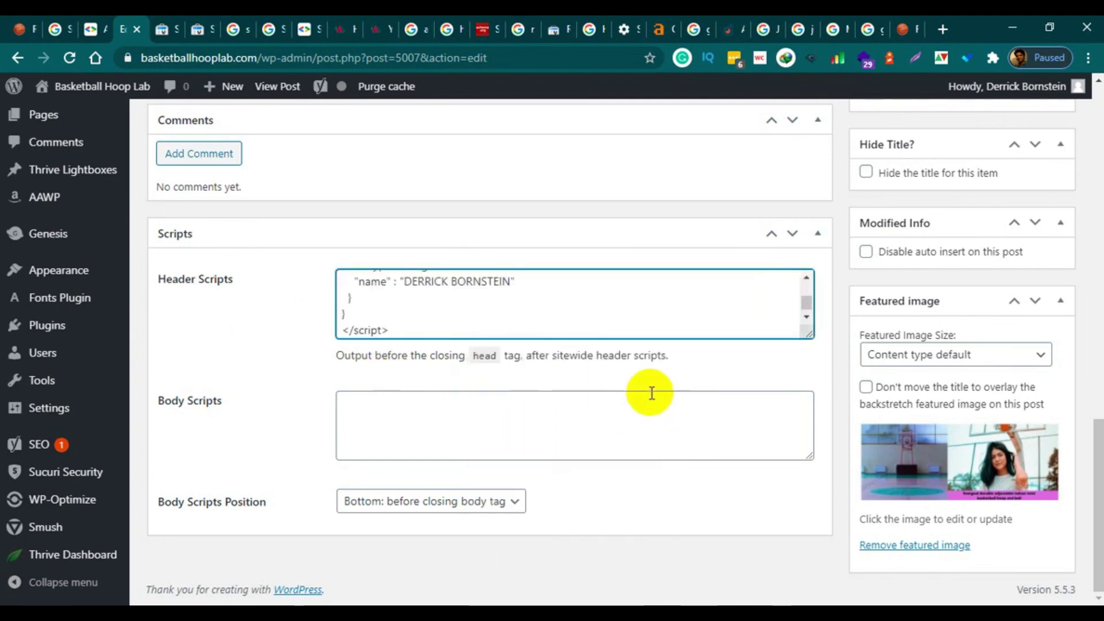
drag(809, 307, 810, 276)
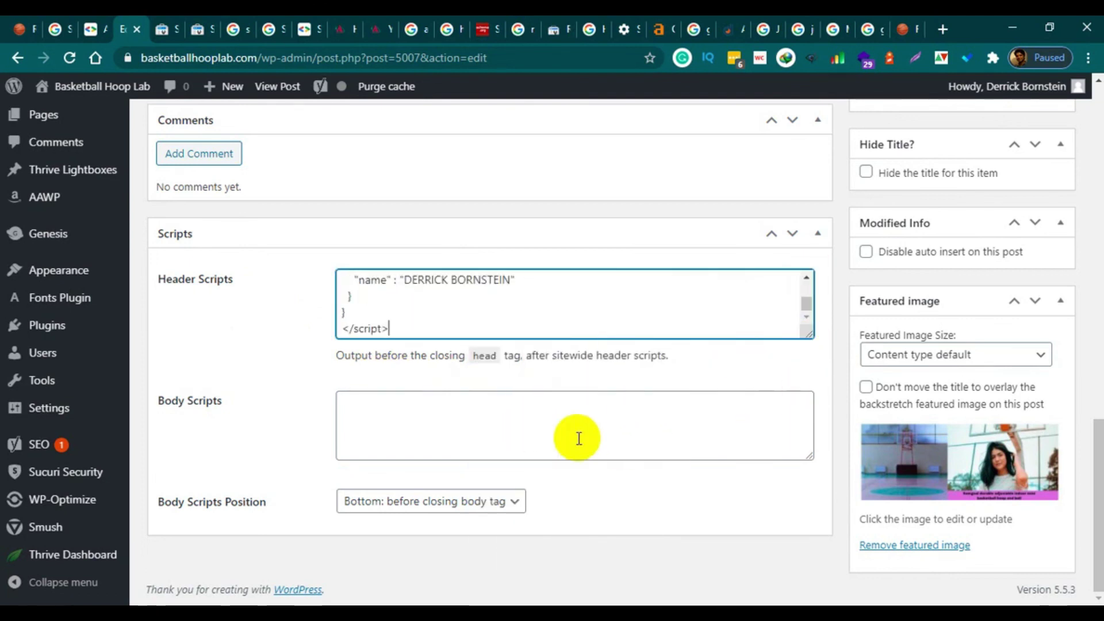
Compare Yoast SEO's Schema page type and article type settings with the script pasted under Header Scripts.
scroll(530, 424, up, 5)
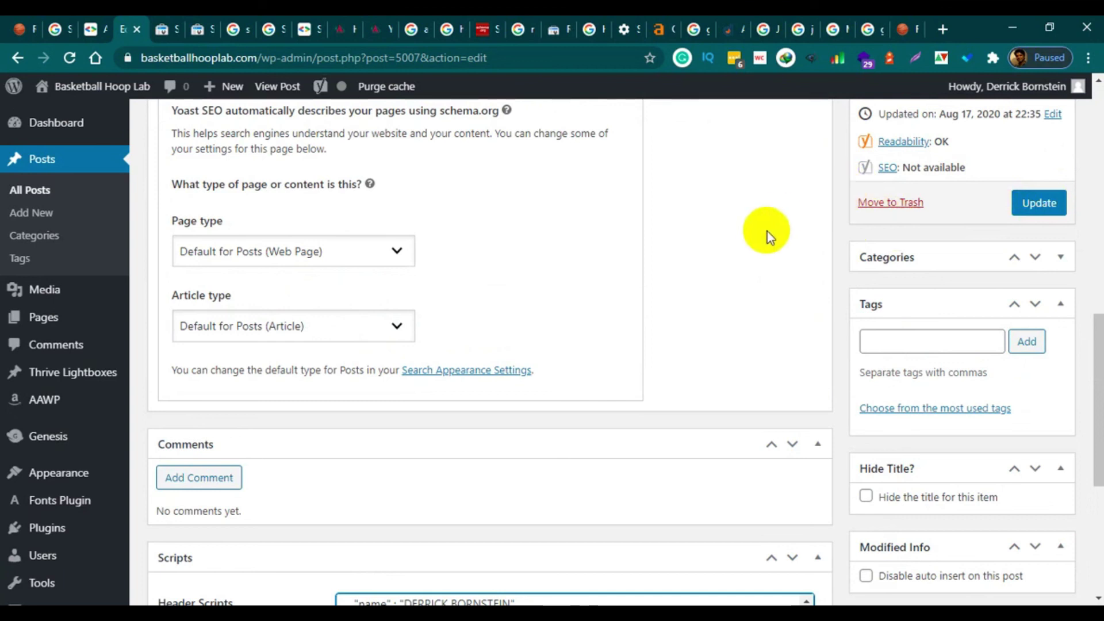
scroll(654, 282, up, 3)
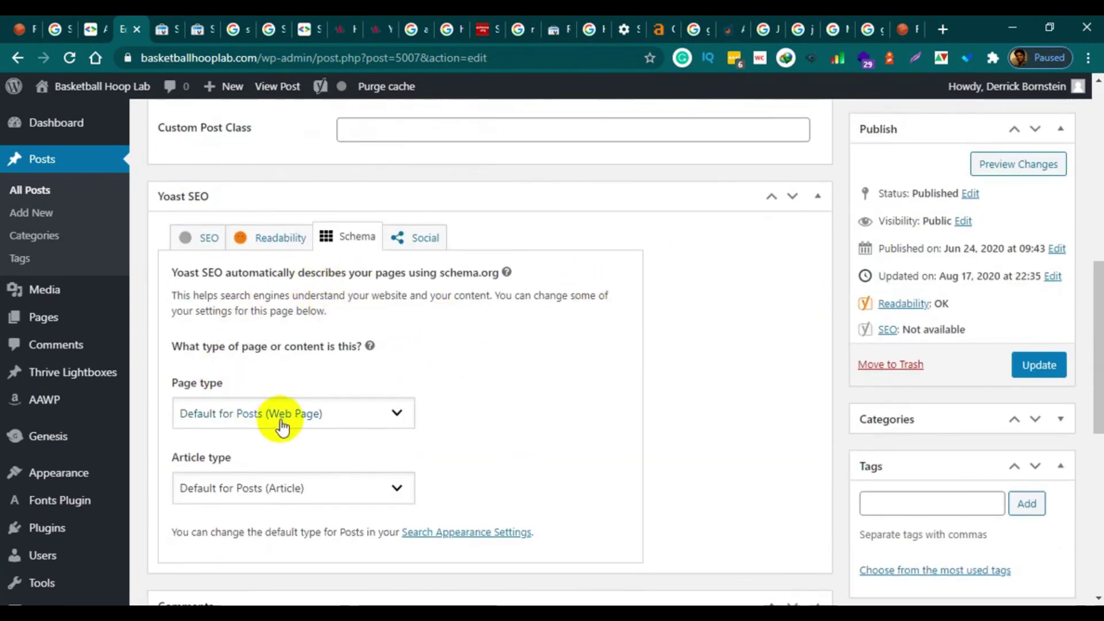
scroll(686, 297, down, 9)
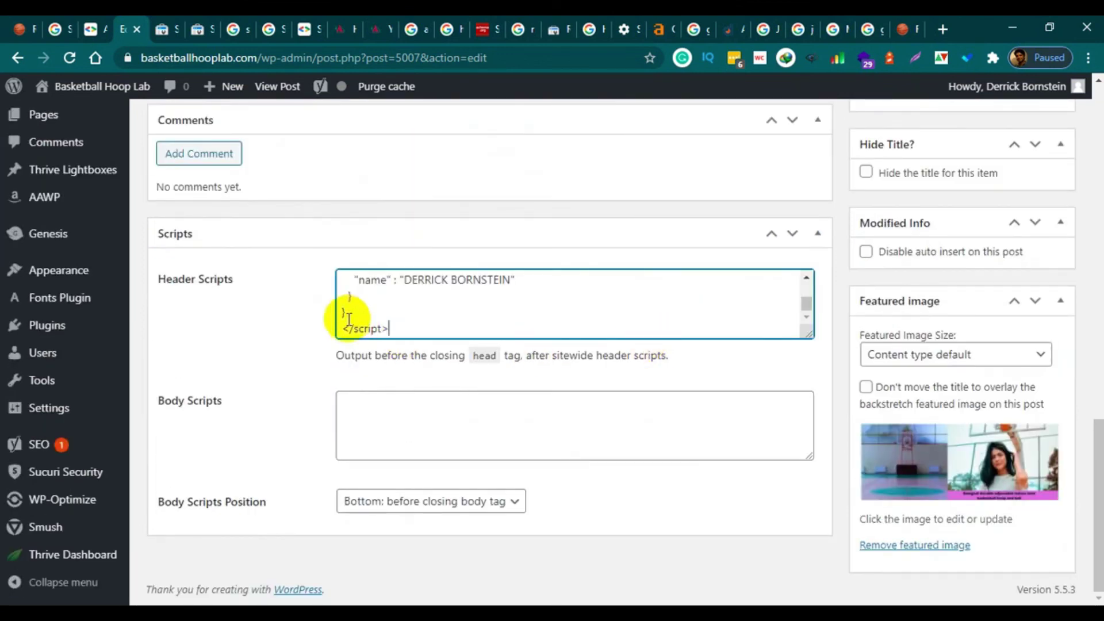
scroll(525, 304, up, 2)
scroll(525, 304, up, 2)
scroll(1077, 162, up, 7)
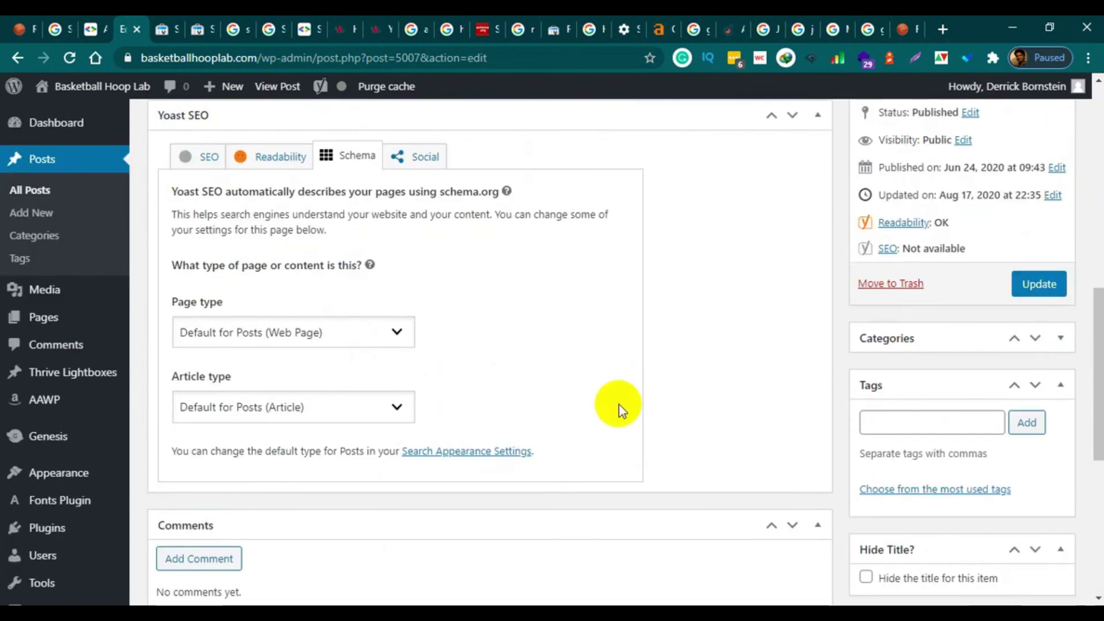
scroll(867, 320, down, 5)
scroll(861, 338, up, 7)
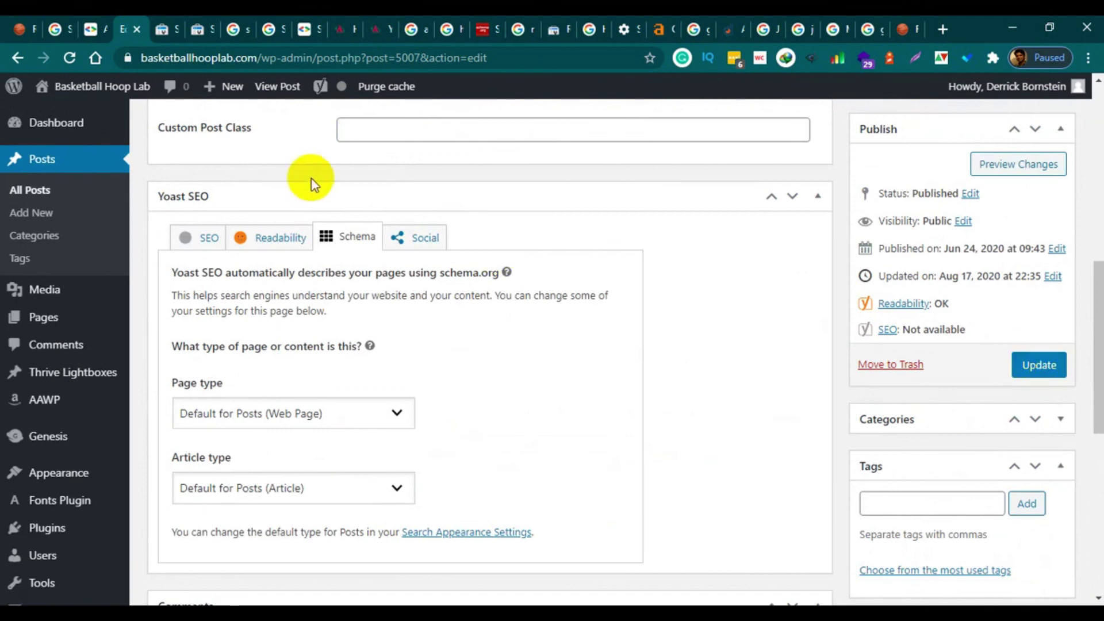
Glance at the sitelinks search box documentation, and search Google for "schema testing tool" in a new browser tab.
click(307, 29)
scroll(500, 214, up, 7)
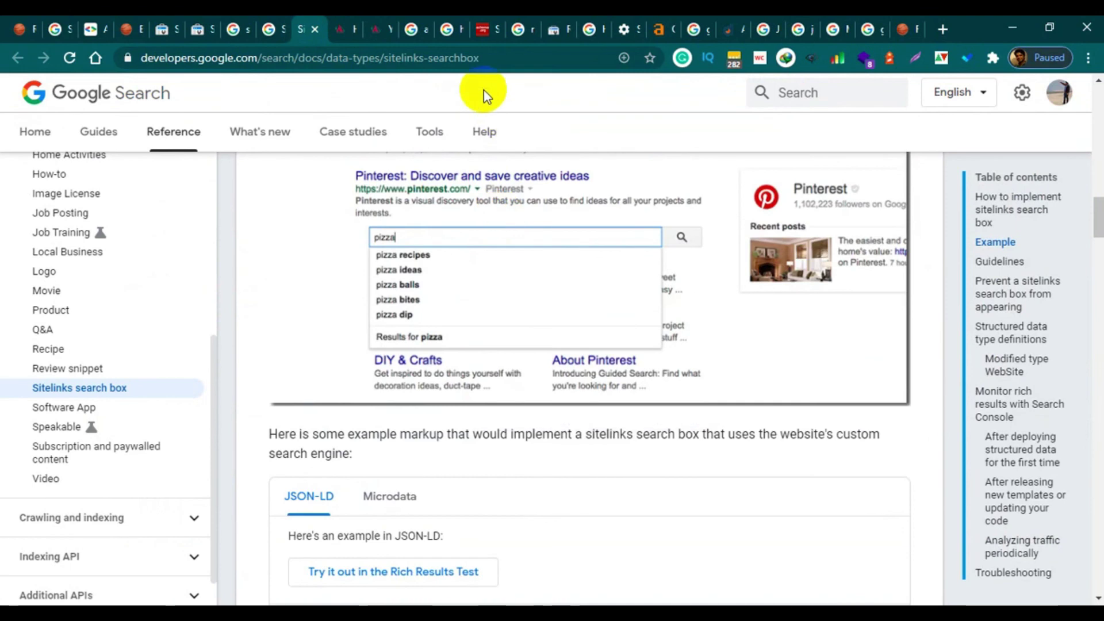
click(944, 29)
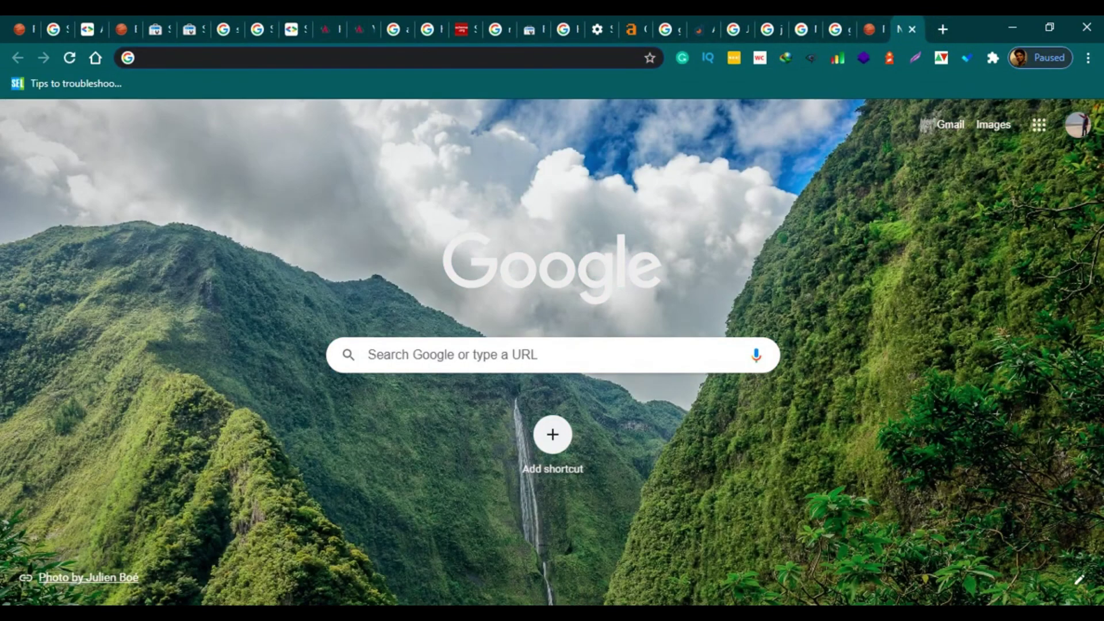
text(schema )
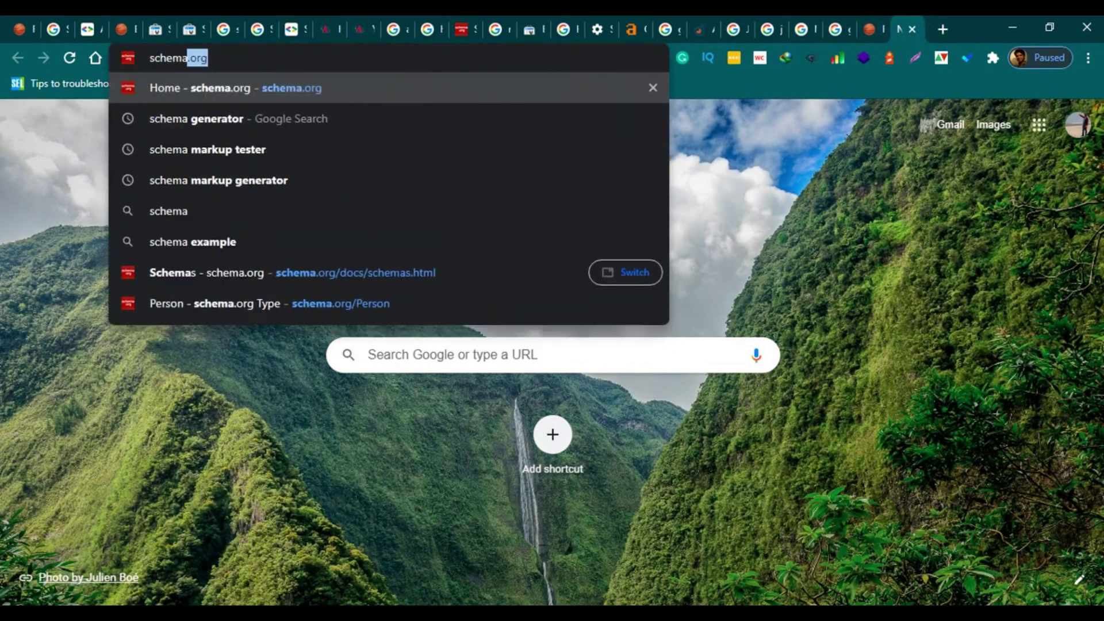
text(tes)
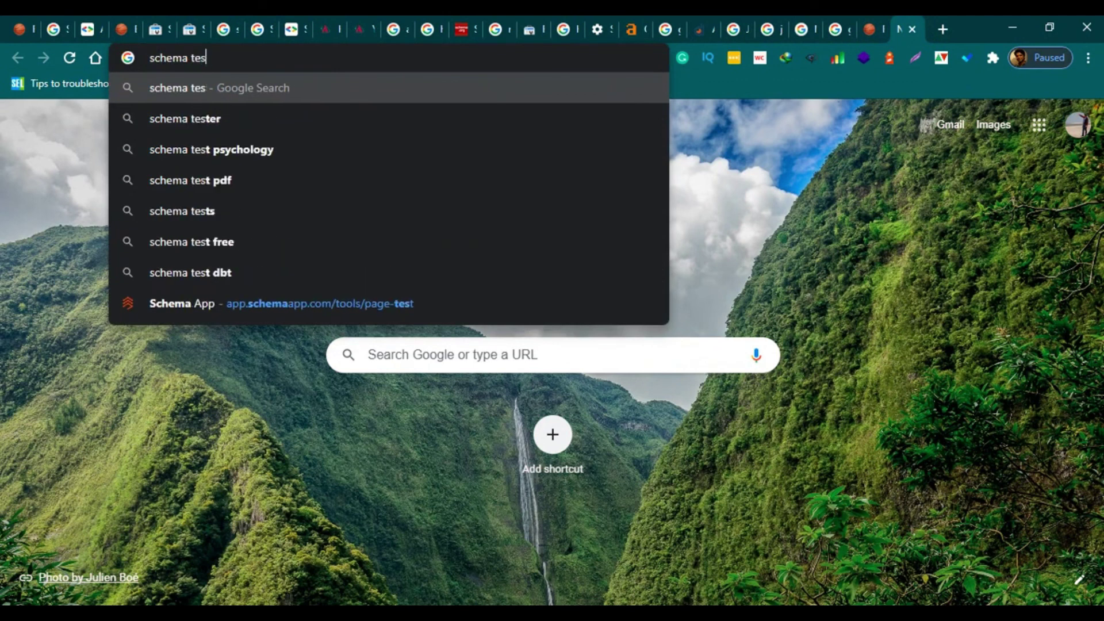
text(t)
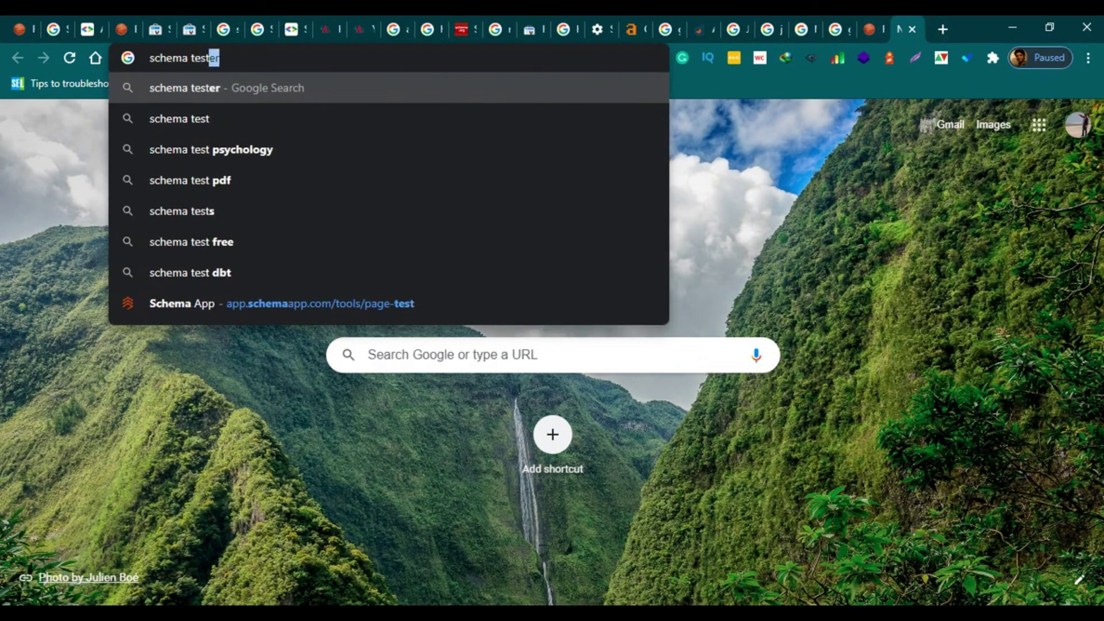
text(in)
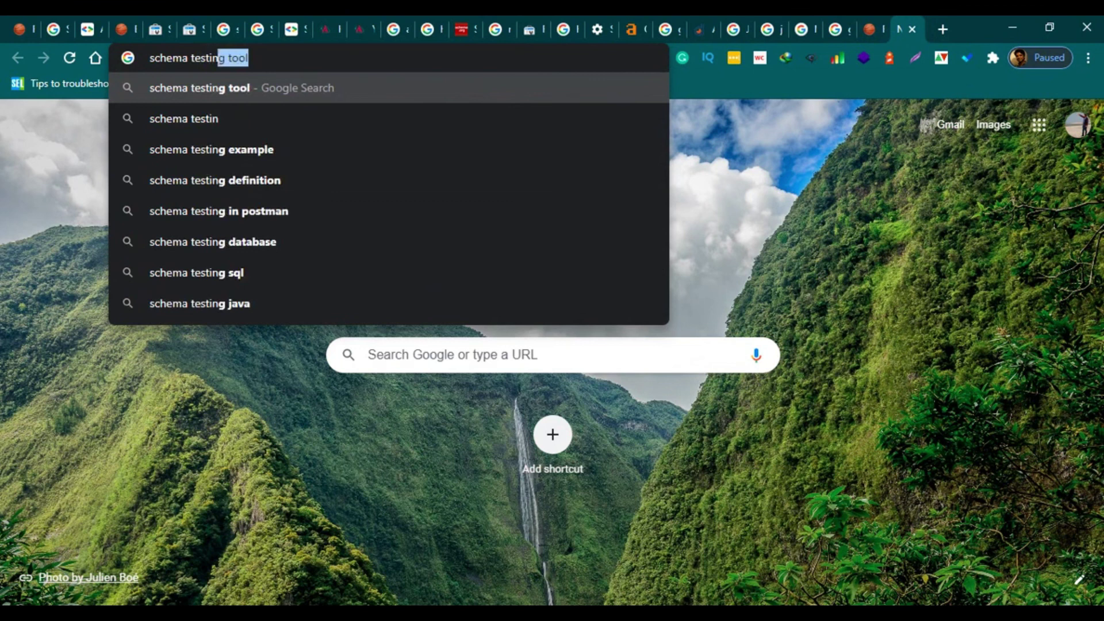
key(Return)
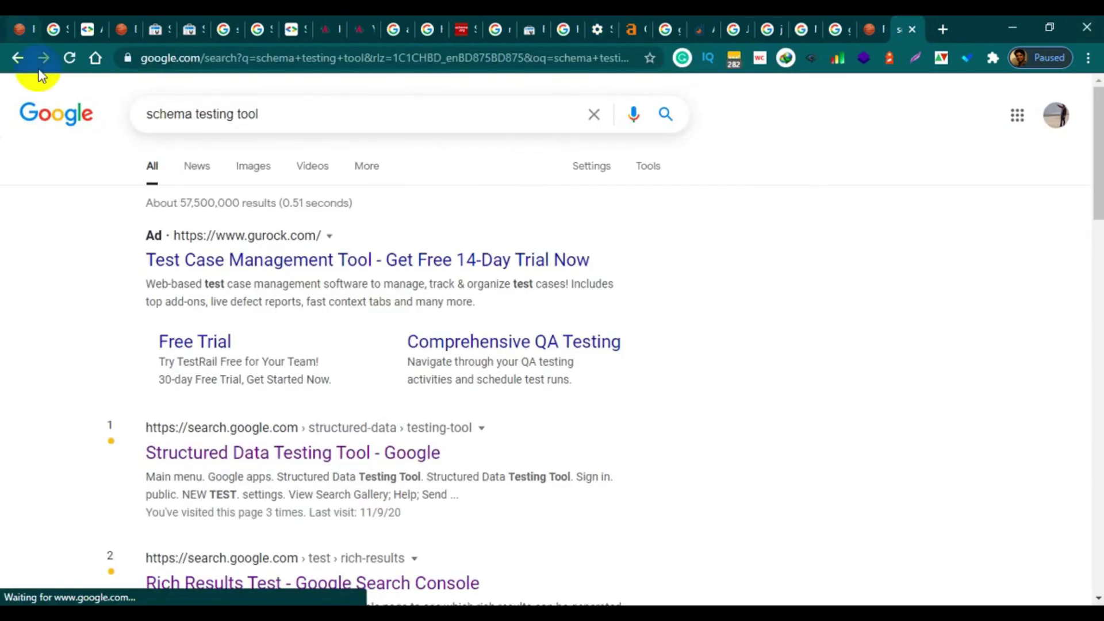
Open the Structured Data Testing Tool result in its own browser tab and ready its Fetch URL field for input.
scroll(419, 381, down, 3)
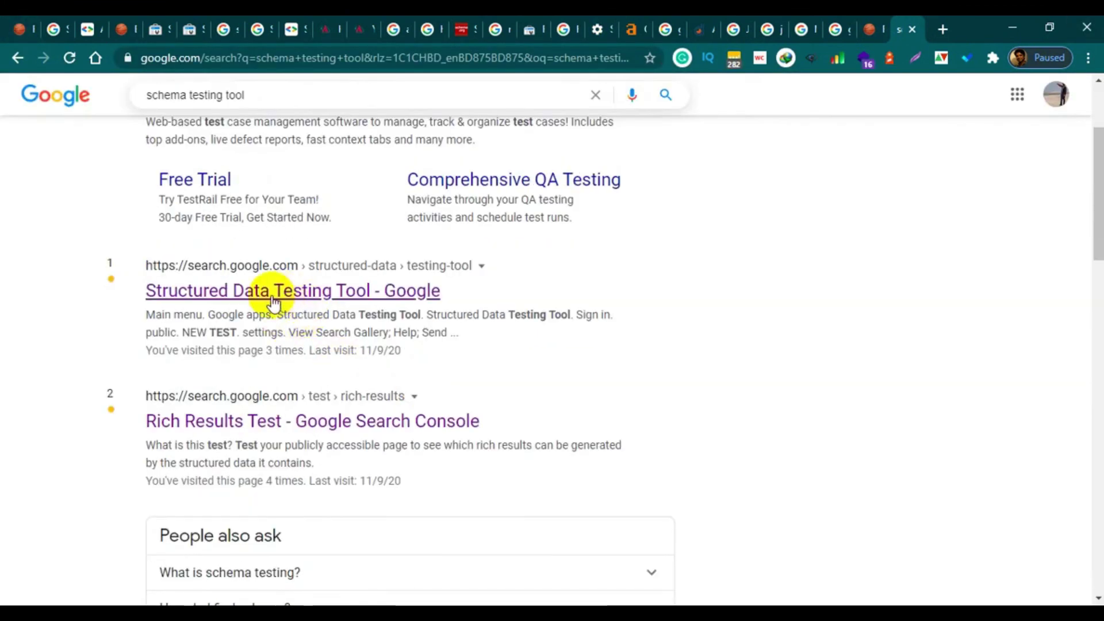
right_click(281, 307)
click(340, 308)
scroll(737, 253, down, 2)
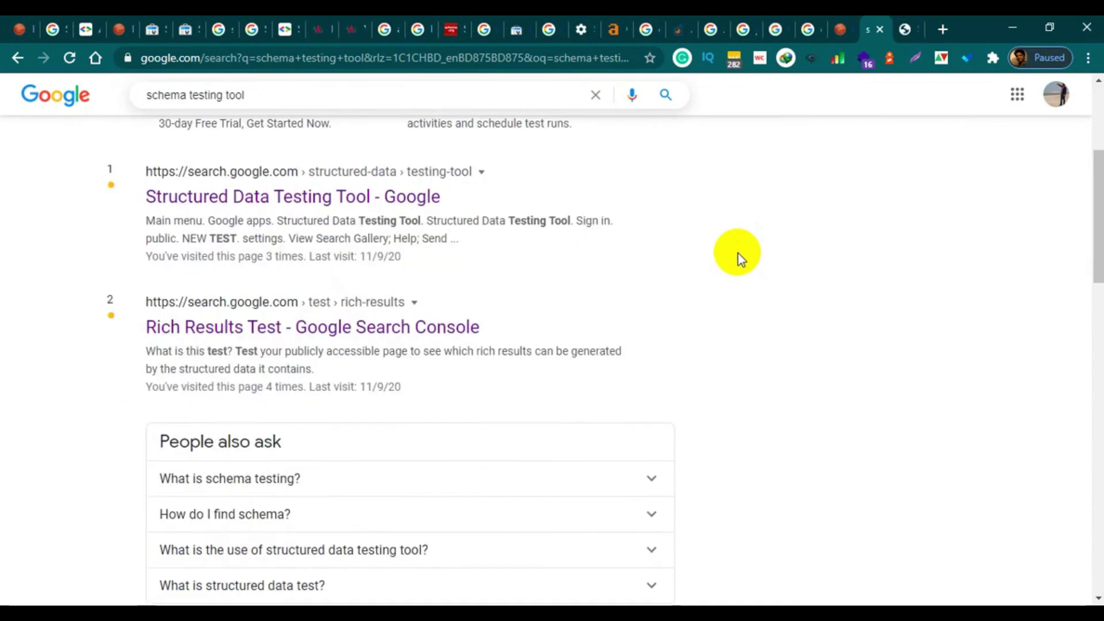
scroll(737, 253, down, 3)
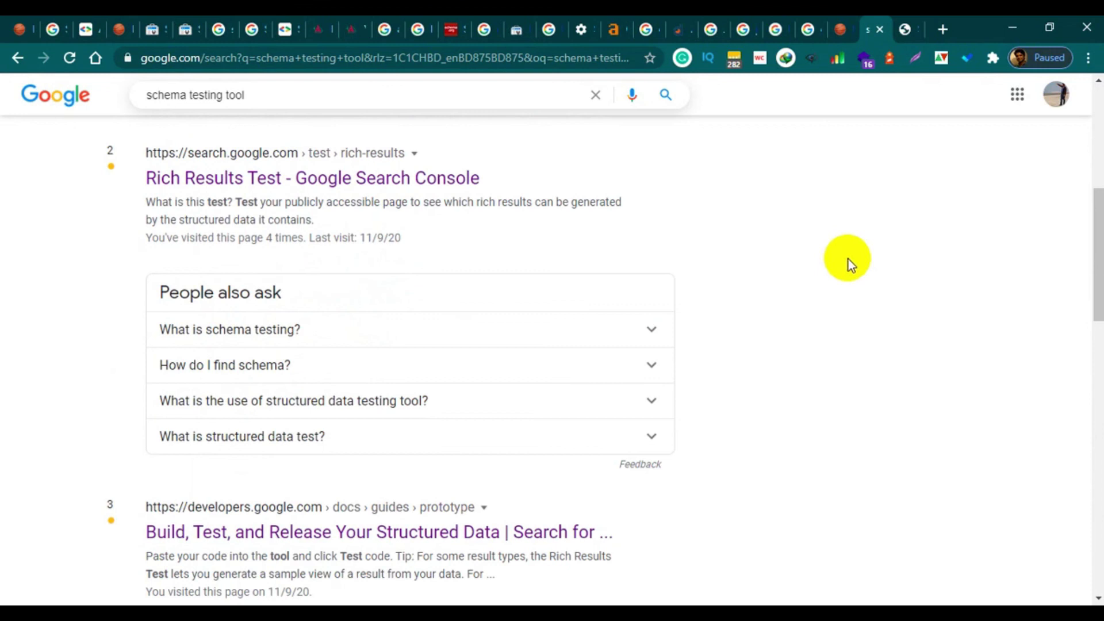
click(908, 30)
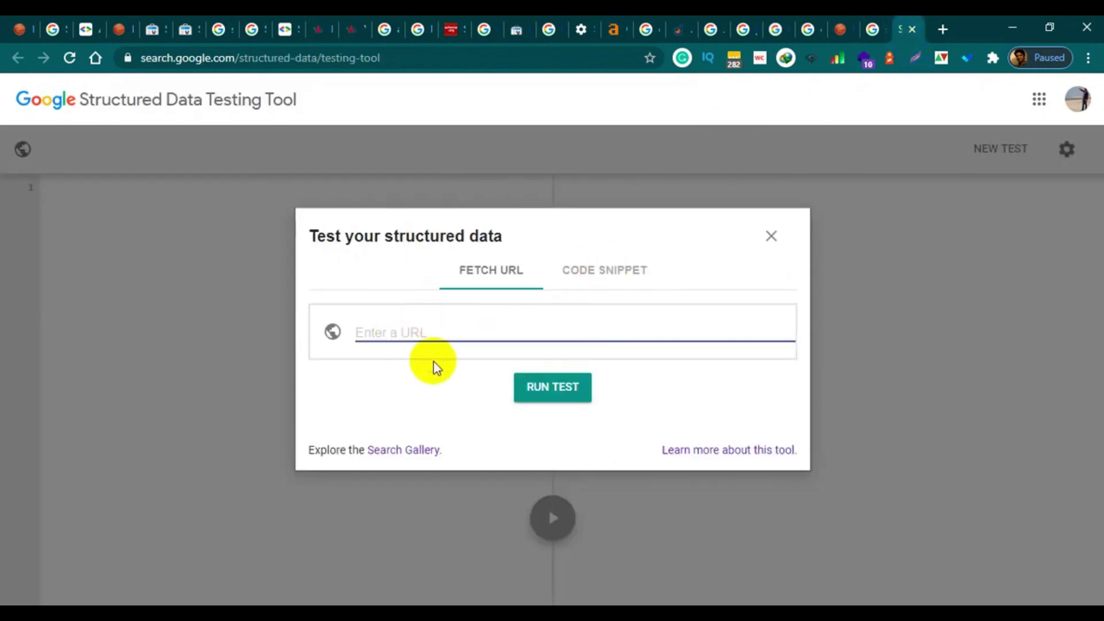
click(418, 345)
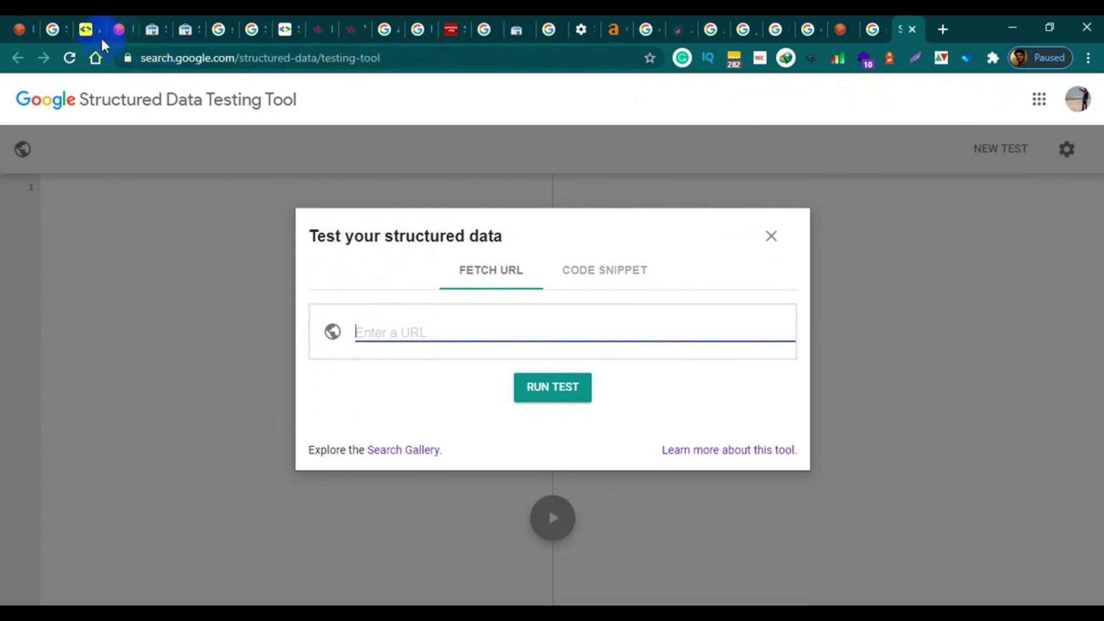
Finish the markup in the Markup Helper, open the Structured Data Testing Tool link in a new browser tab, and dismiss the Next Steps dialog.
click(78, 32)
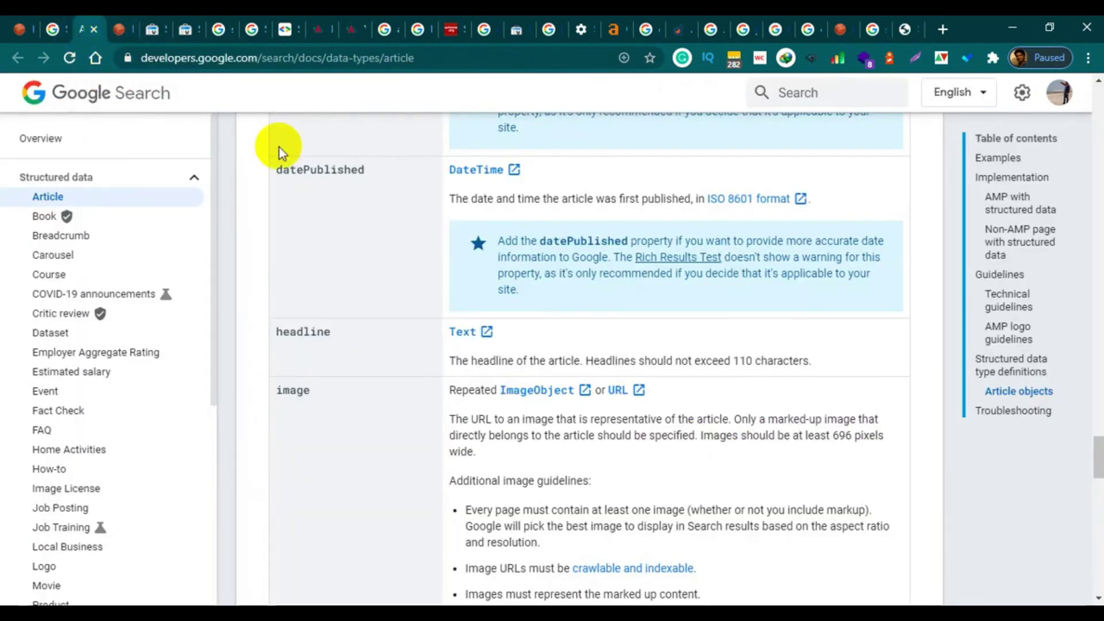
click(57, 34)
click(1053, 146)
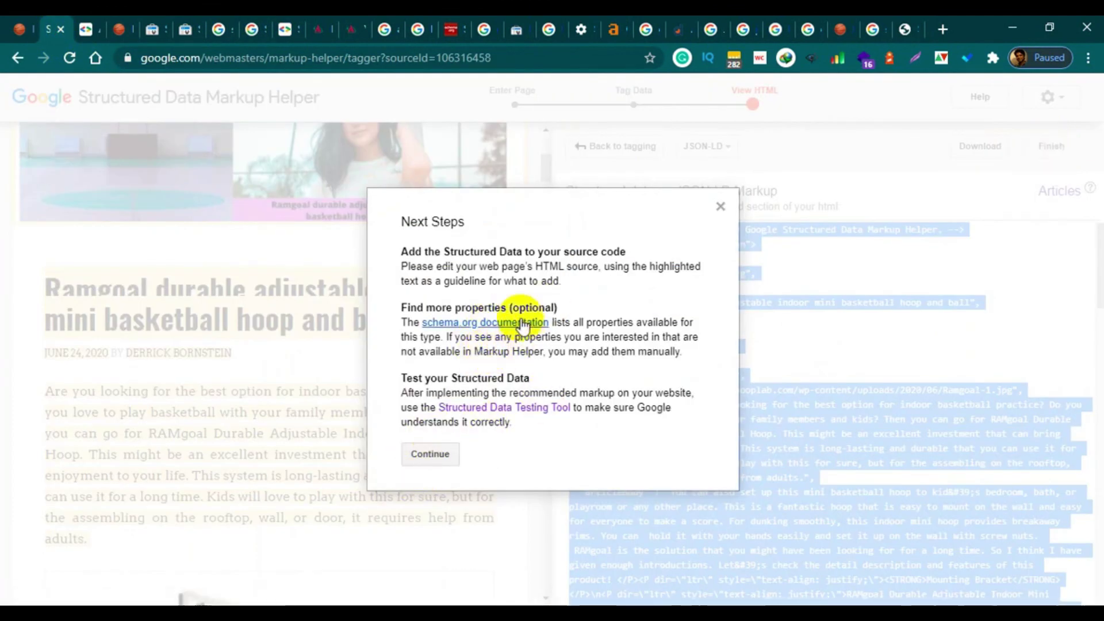
right_click(509, 414)
click(537, 419)
click(443, 451)
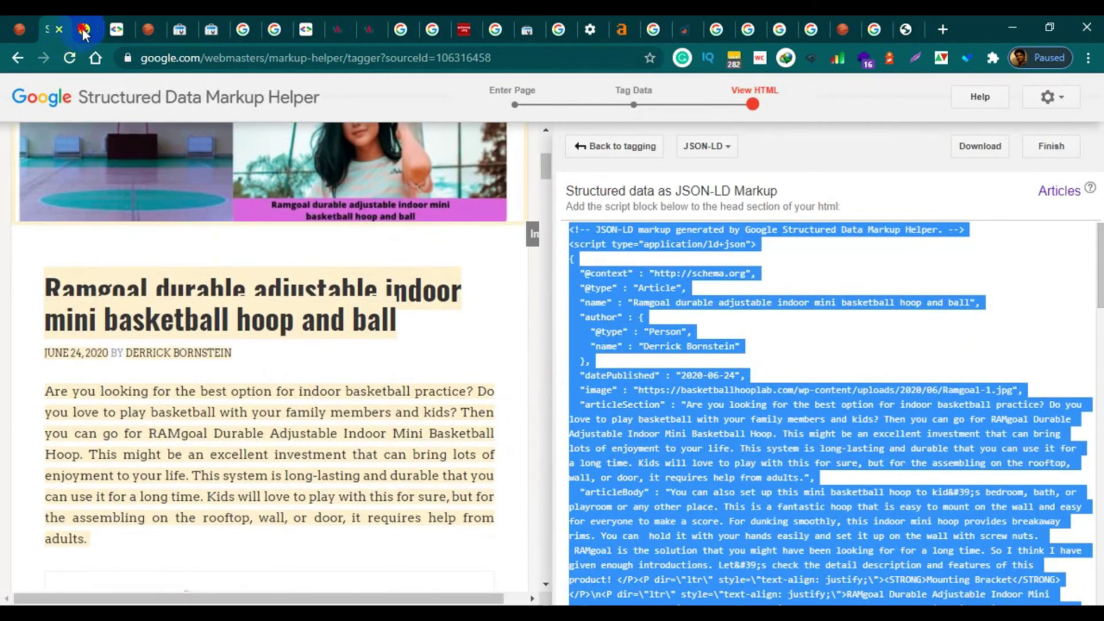
Copy the web address of the live Ramgoal basketball hoop post, basketballhooplab.com/ramgoal/, from its browser tab.
click(81, 27)
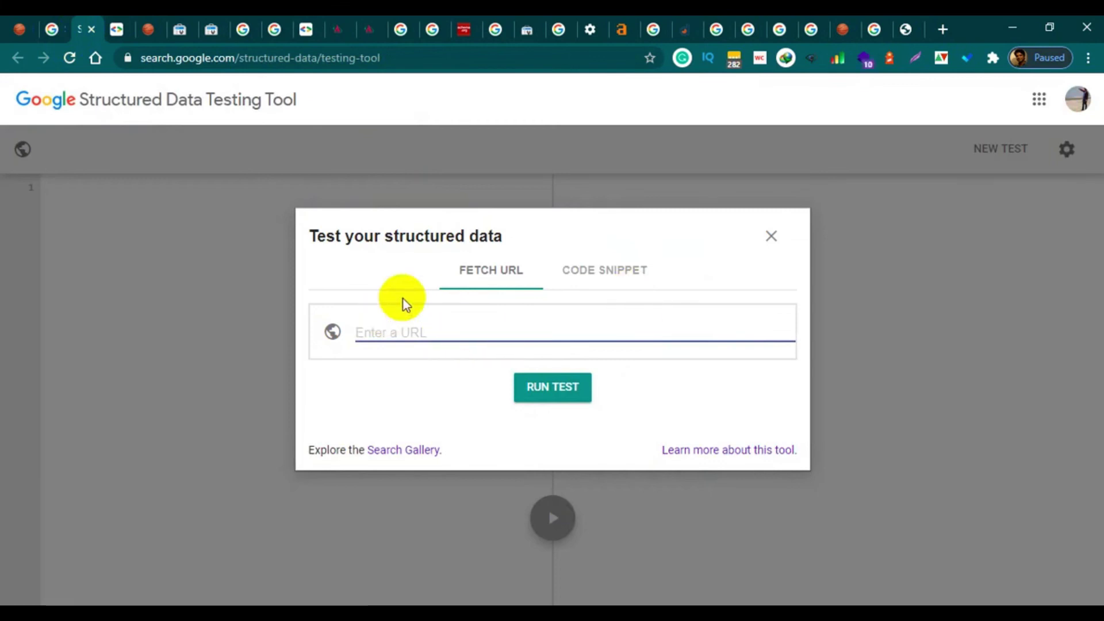
click(20, 29)
click(204, 58)
key(ctrl+c)
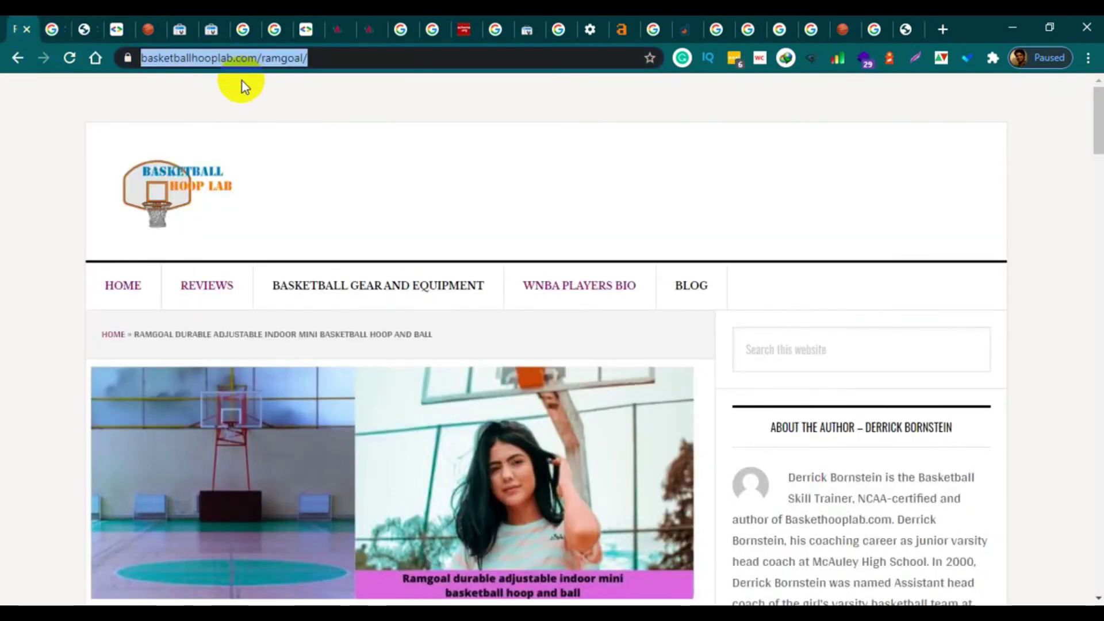
Test the copied post URL by fetching it in the Structured Data Testing Tool, dismiss the rendering notice, and look over the detected items.
click(50, 33)
click(86, 32)
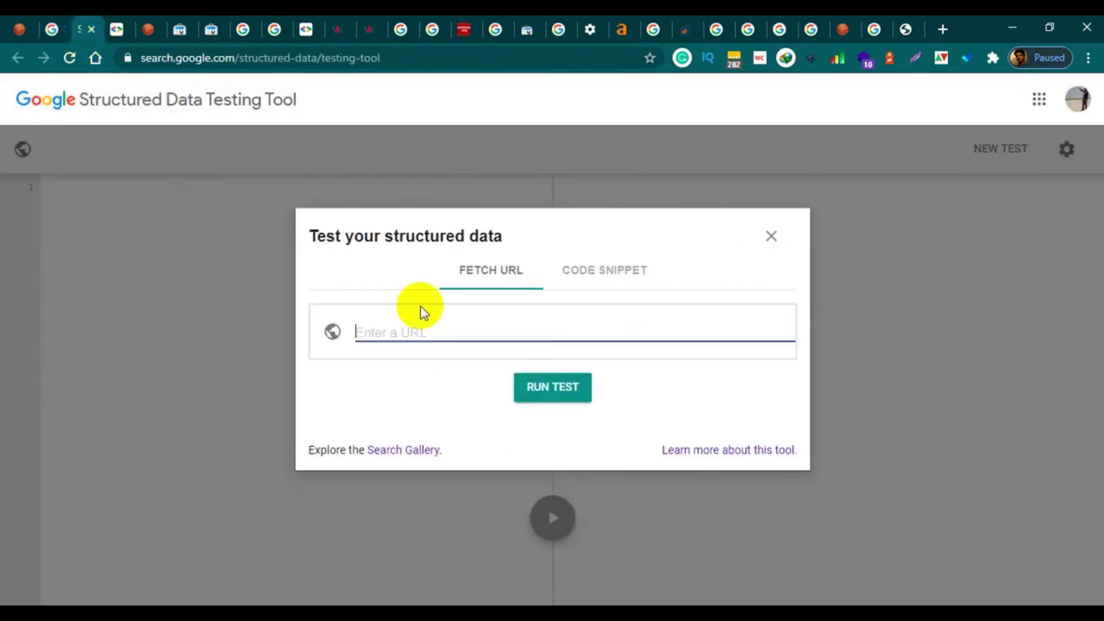
key(ctrl+v)
click(555, 391)
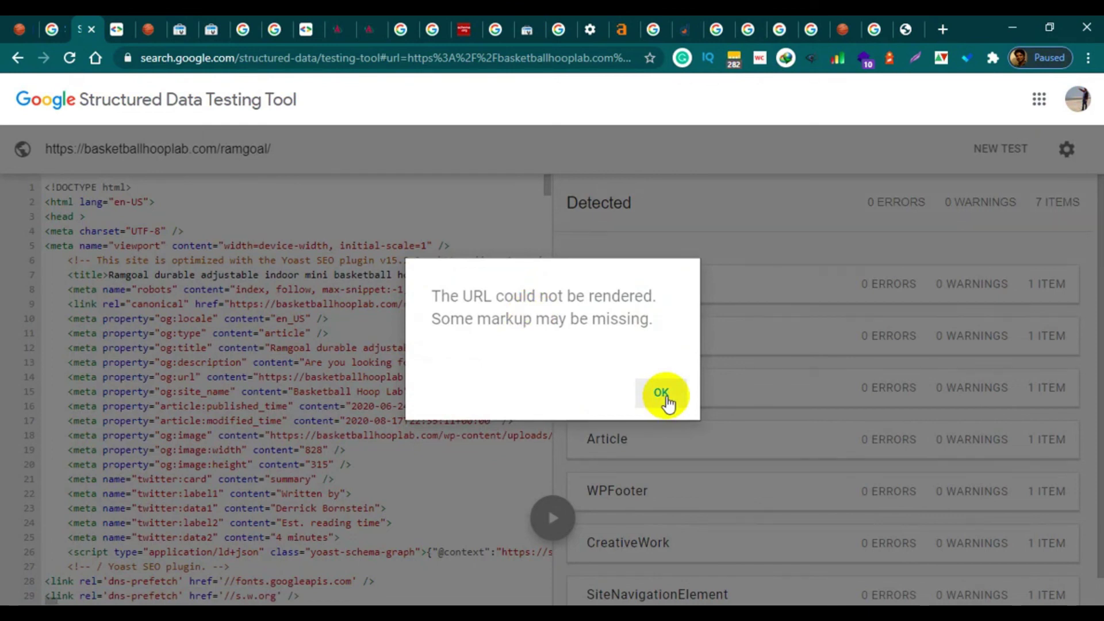
click(662, 394)
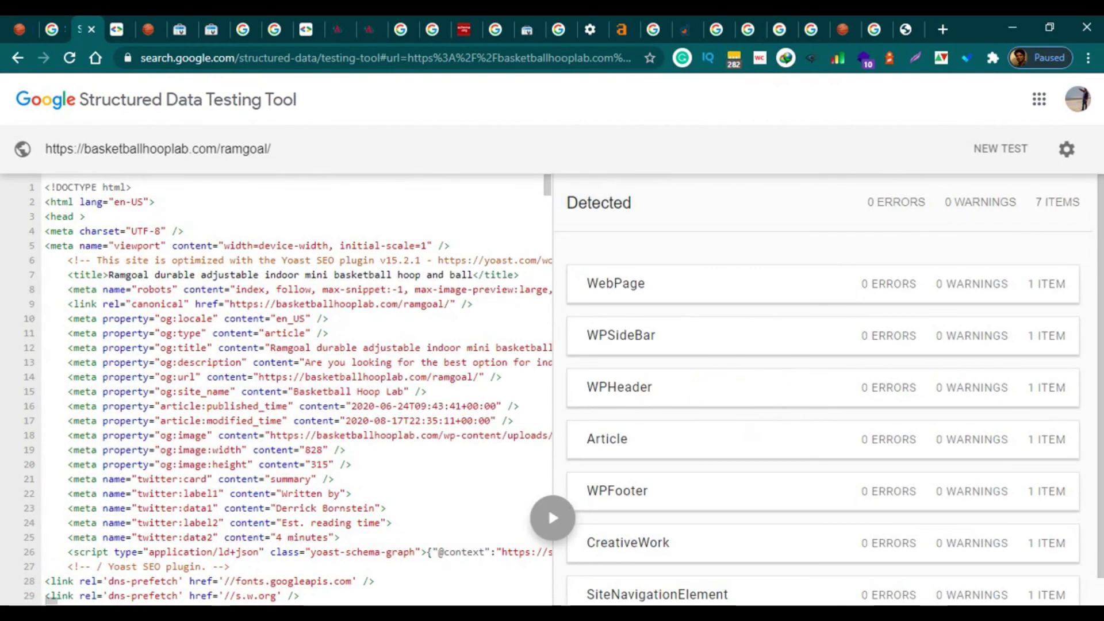
scroll(1064, 389, down, 1)
scroll(926, 394, up, 1)
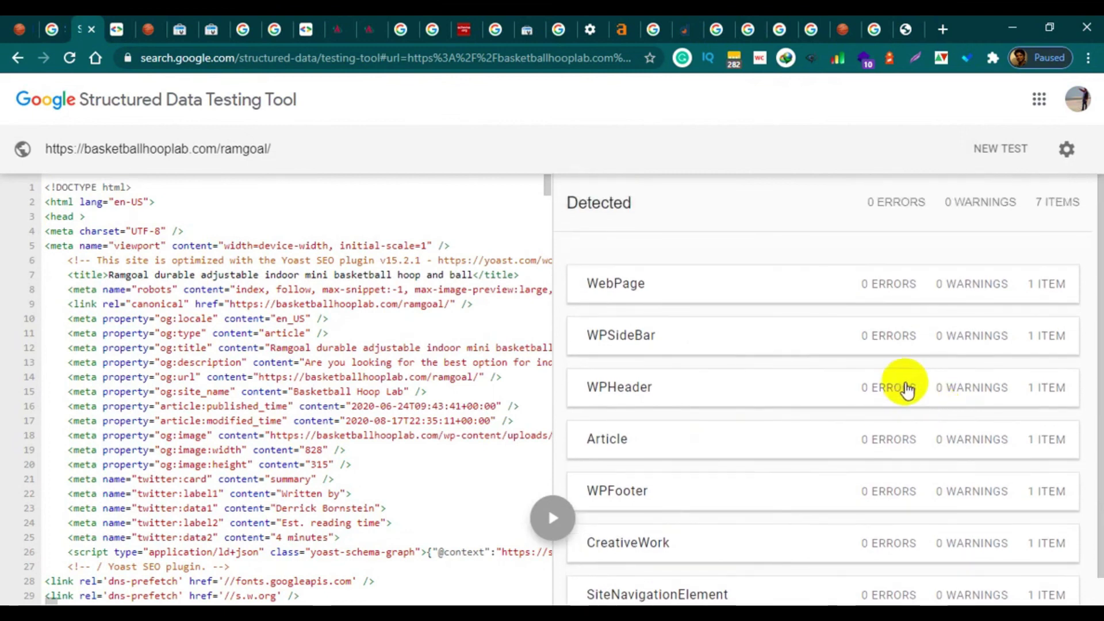